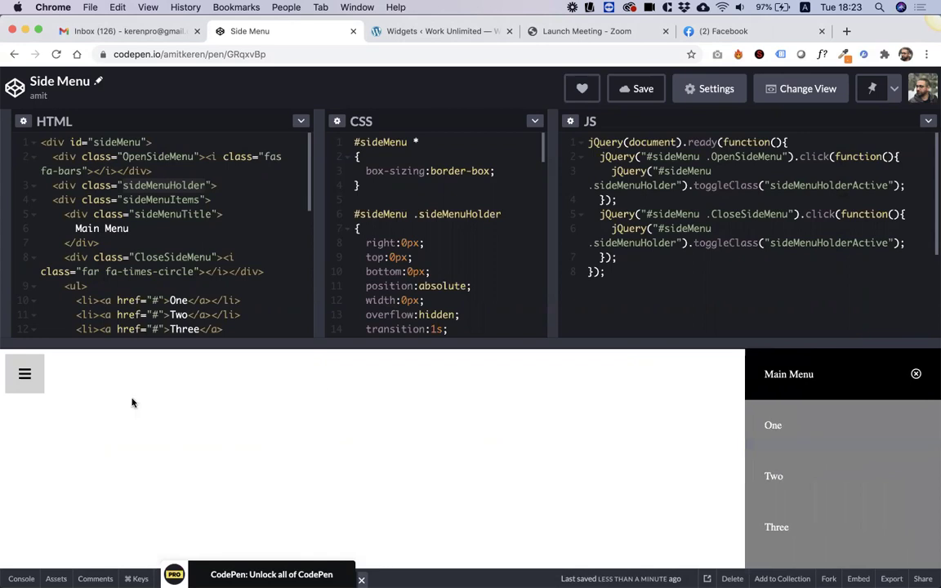
Step: Test opening and closing the side menu in the pen's preview with the hamburger icon and the close icon
left_click(25, 374)
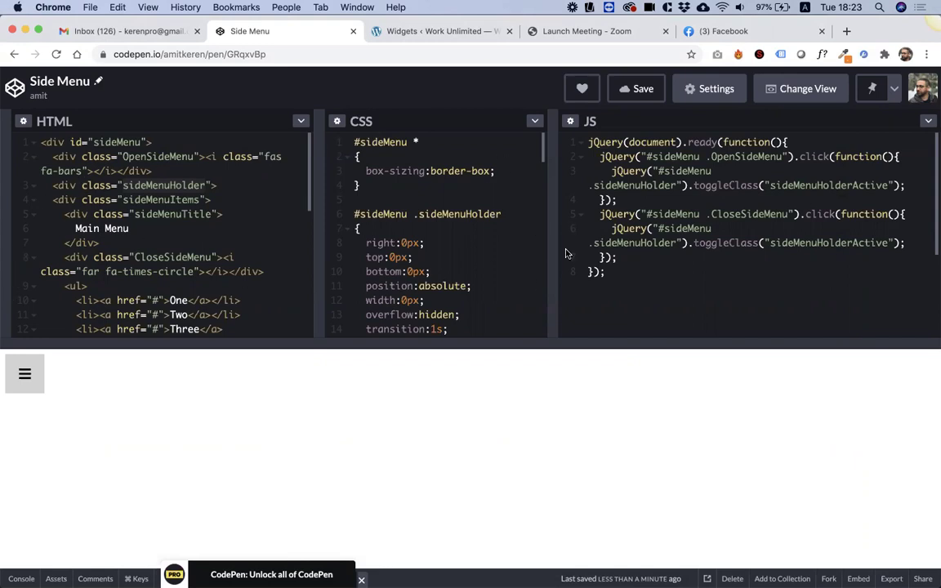
left_click(25, 377)
left_click(24, 375)
left_click(24, 375)
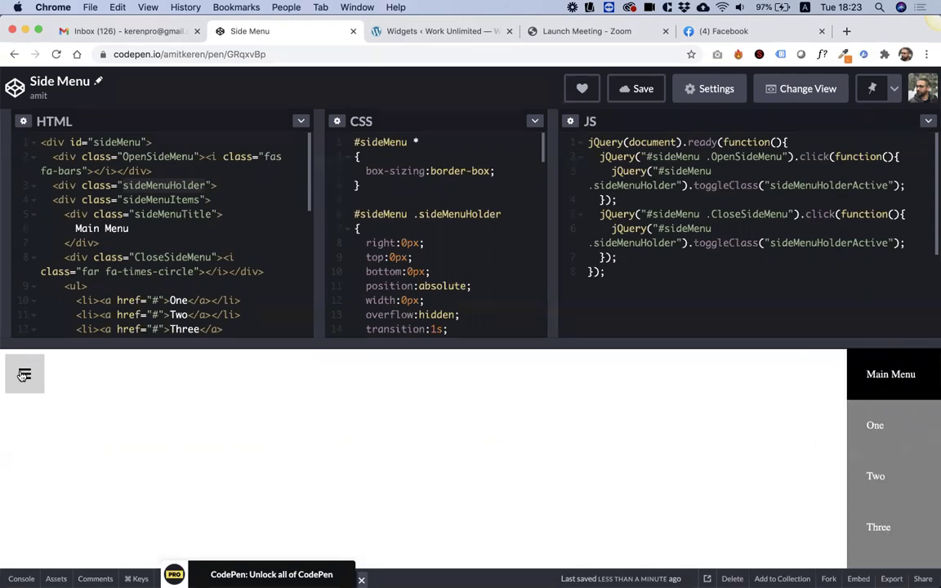
left_click(24, 374)
left_click(25, 374)
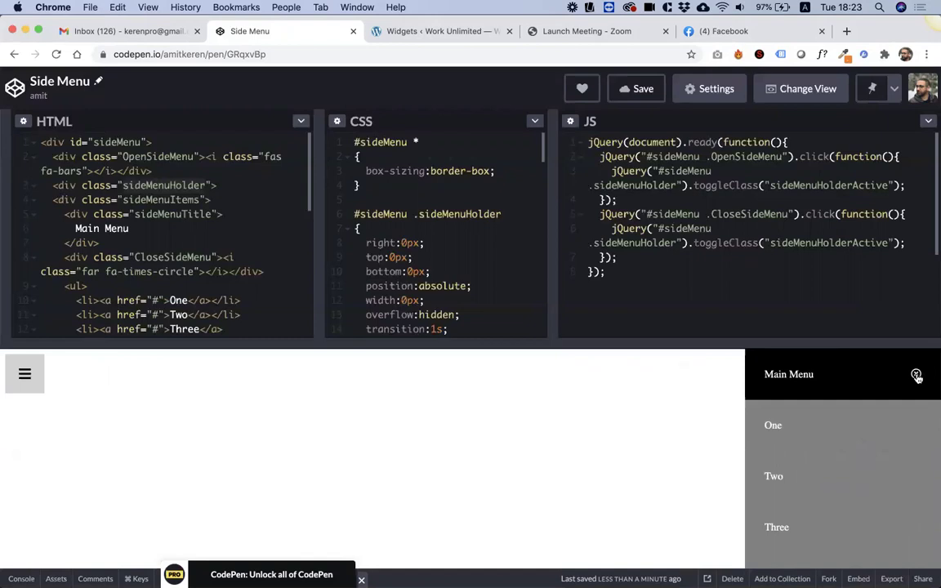
left_click(916, 375)
left_click(24, 374)
left_click(455, 188)
Step: Switch to the WordPress widgets page and add a widget titled "Side Menu" to the Menu Widgets category
left_click(416, 31)
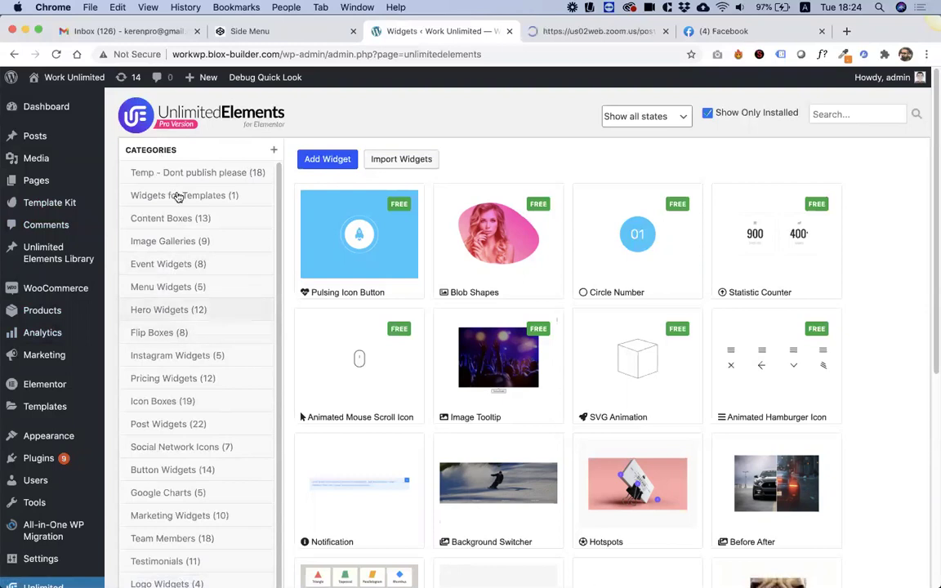
left_click(162, 292)
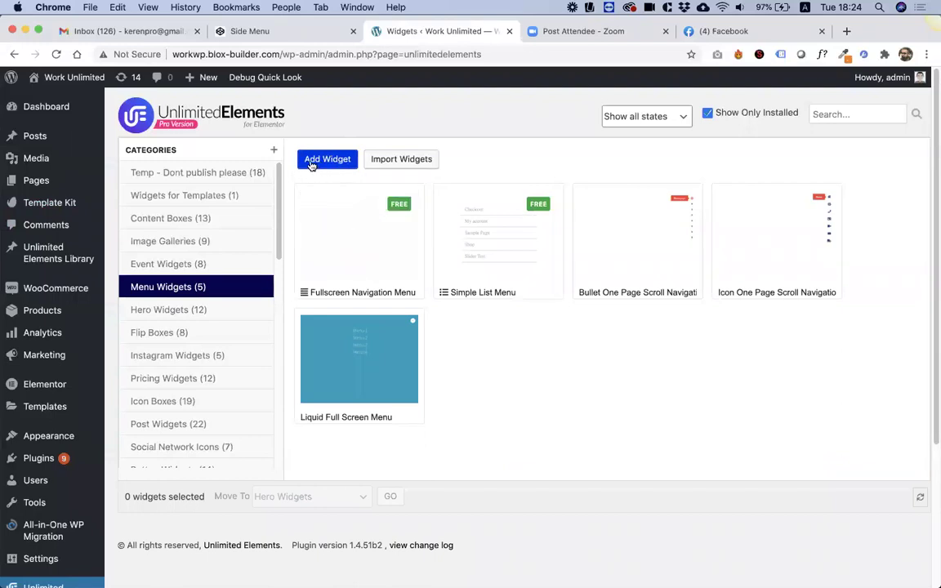
left_click(314, 161)
type("Side Menu")
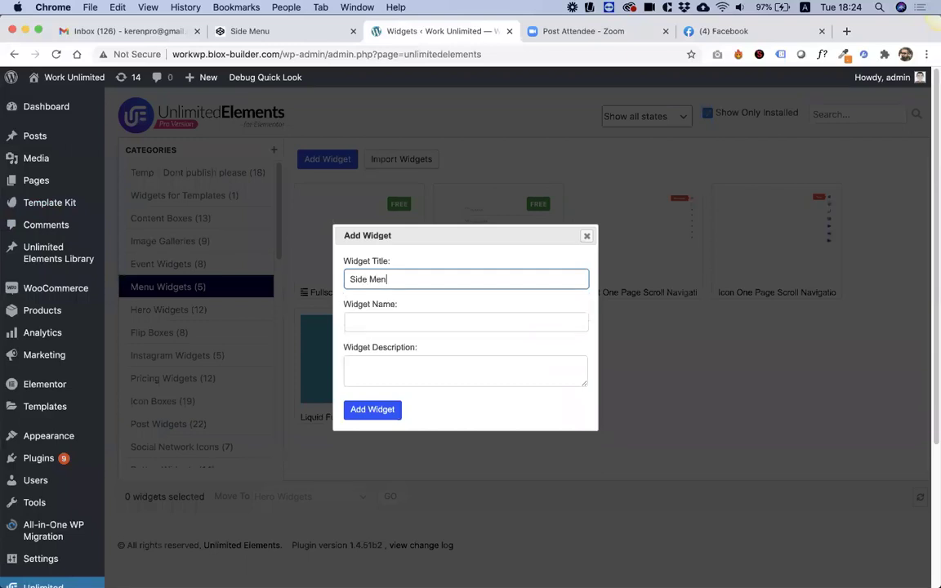
key("Tab")
key("Return")
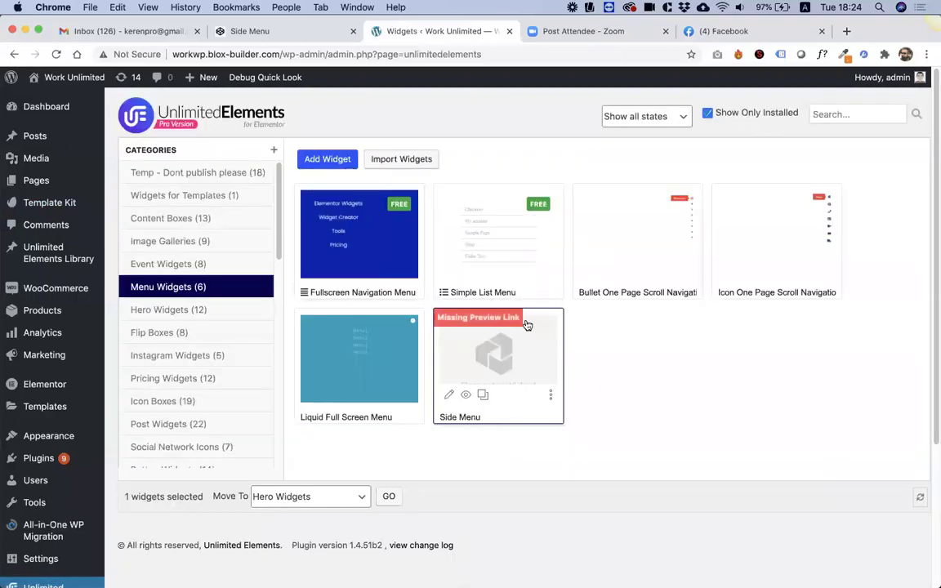
Step: Open the Side Menu widget for editing and replace its placeholder HTML with the HTML code copied from the CodePen pen
left_click(448, 394)
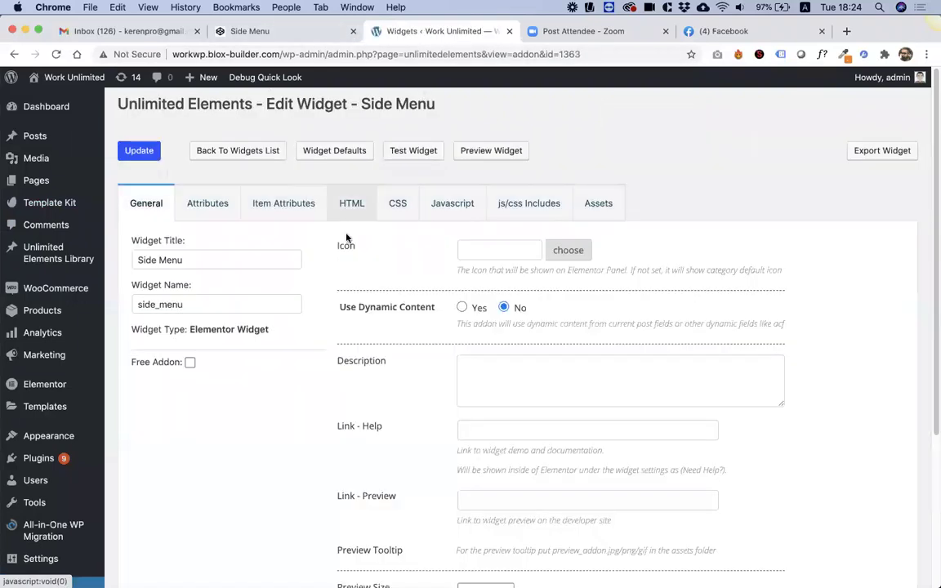
left_click(353, 212)
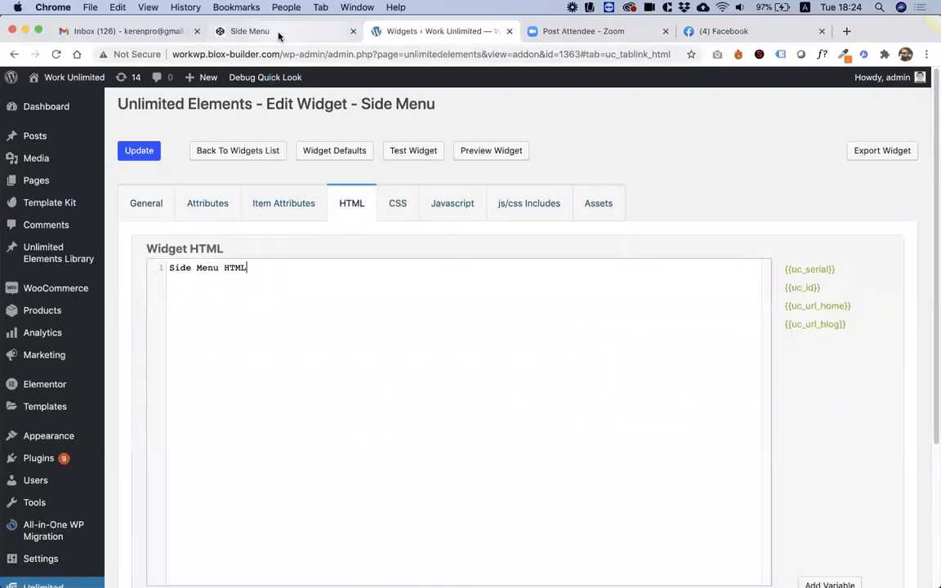
left_click(250, 33)
left_click(169, 199)
key("cmd+a")
key("cmd+c")
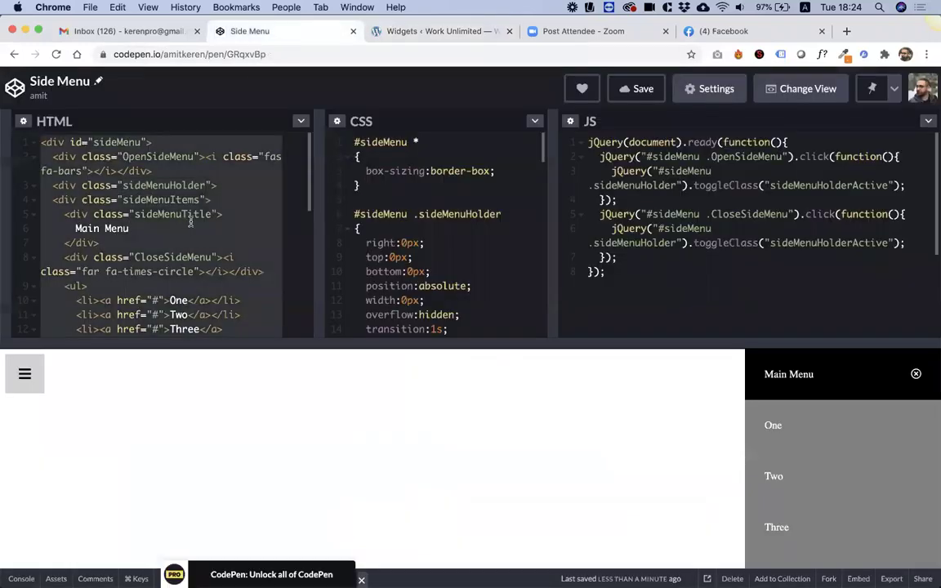
left_click(393, 37)
left_click(267, 294)
key("cmd+a")
key("cmd+v")
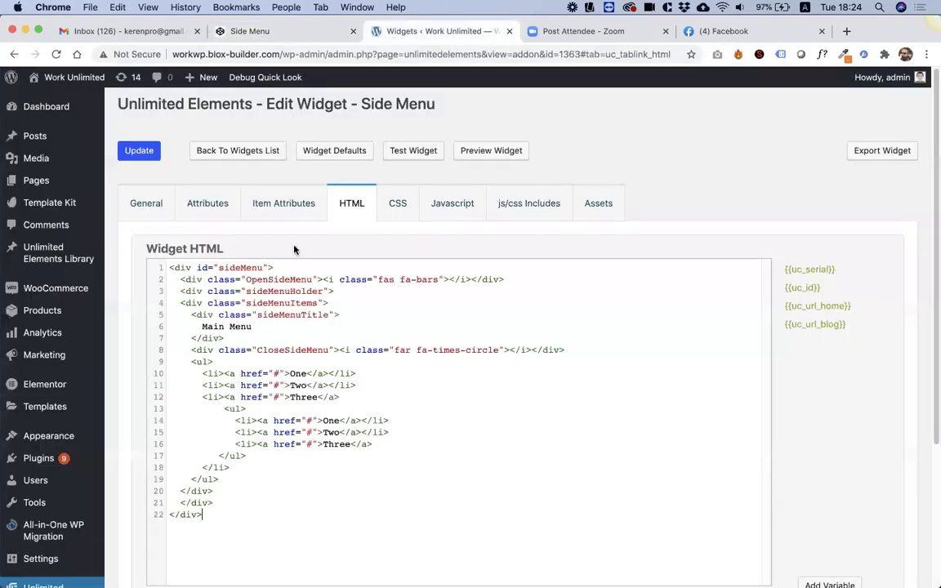
Step: Copy the pen's complete CSS code into the widget's CSS editor
left_click(399, 205)
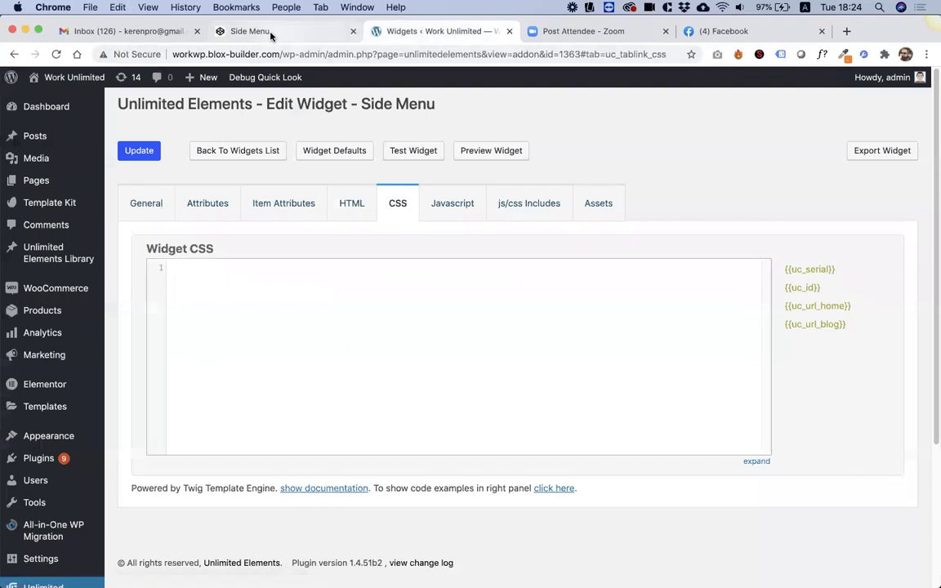
left_click(243, 29)
left_click(385, 199)
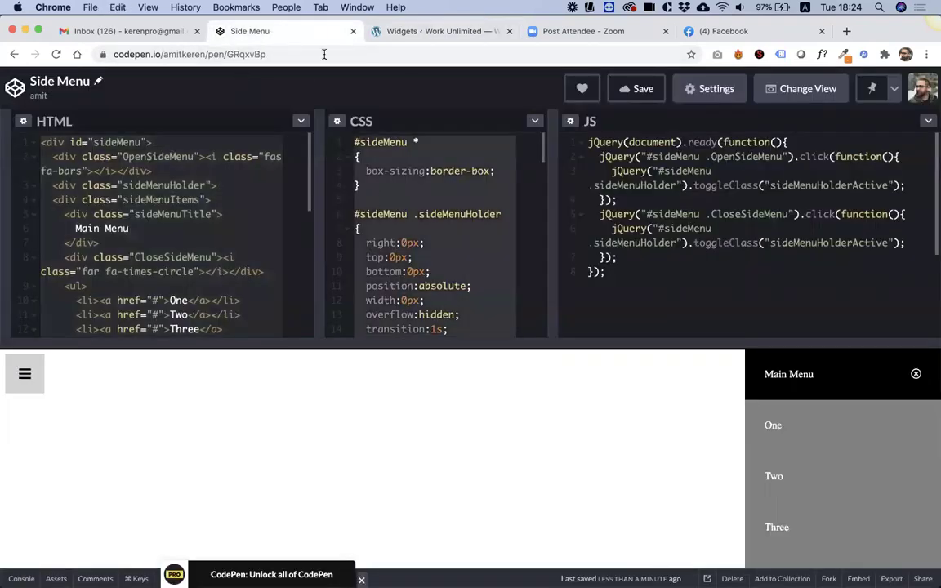
left_click(408, 33)
key("super+v")
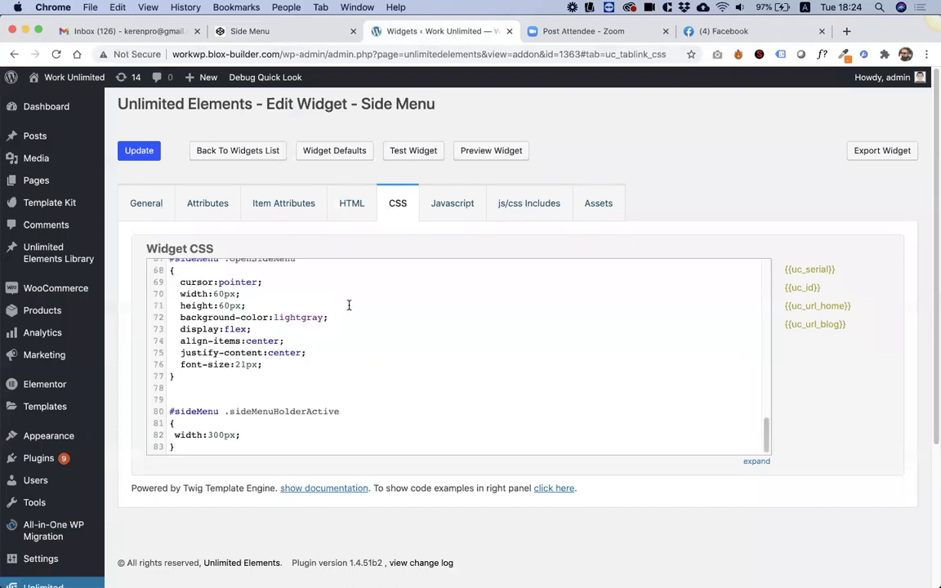
Step: Copy the pen's jQuery toggle code into the widget's Javascript editor
left_click(456, 206)
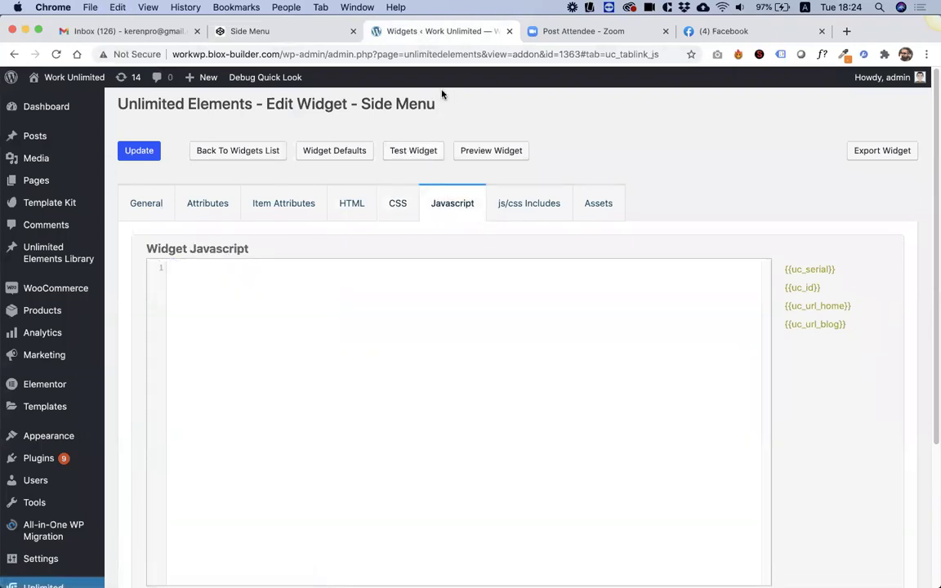
left_click(262, 32)
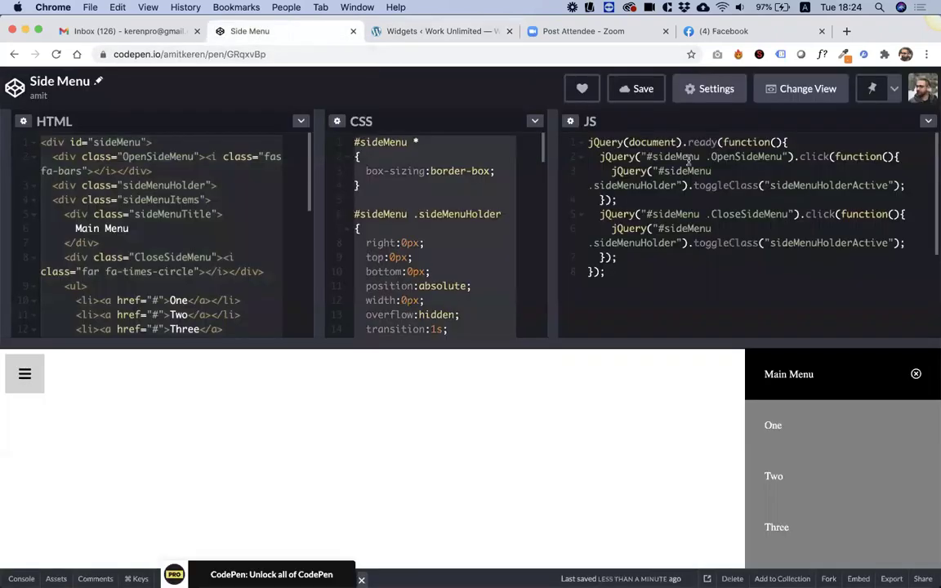
left_click(441, 31)
type("jQuery(document).ready(function(){   jQuery(\"#sideMenu .OpenSideMenu\").click(function(){     jQuery(\"#sideMenu .sideMenuHolder\").toggleClass(\"sideMenuHolderActive\");   });   jQuery(\"#sideMenu .CloseSideMenu\").click(function(){     jQuery(\"#sideMenu .sideMenuHolder\").toggleClass(\"sideMenuHolderActive\");   }); });")
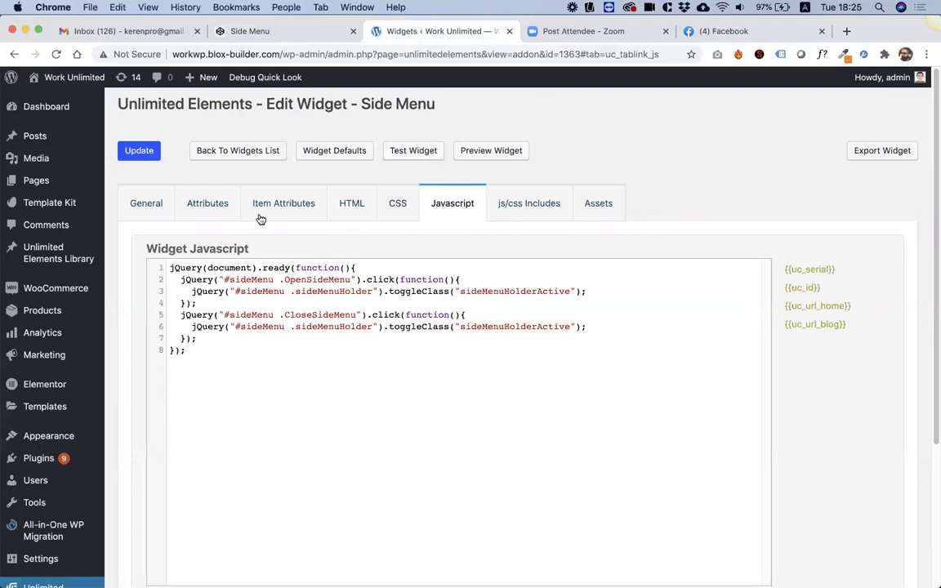
Step: Include the jQuery and Font Awsome libraries in the widget and save the widget
left_click(516, 211)
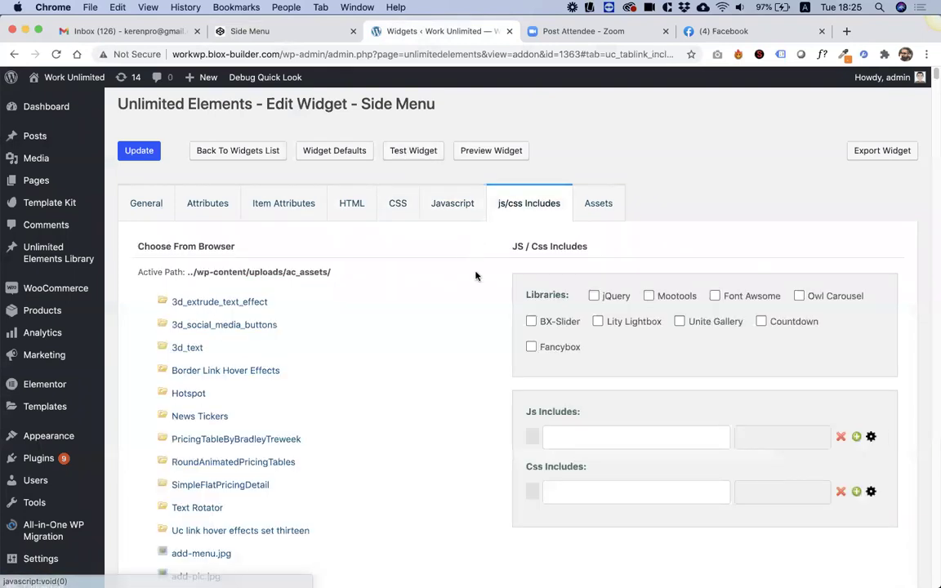
left_click(595, 298)
left_click(716, 299)
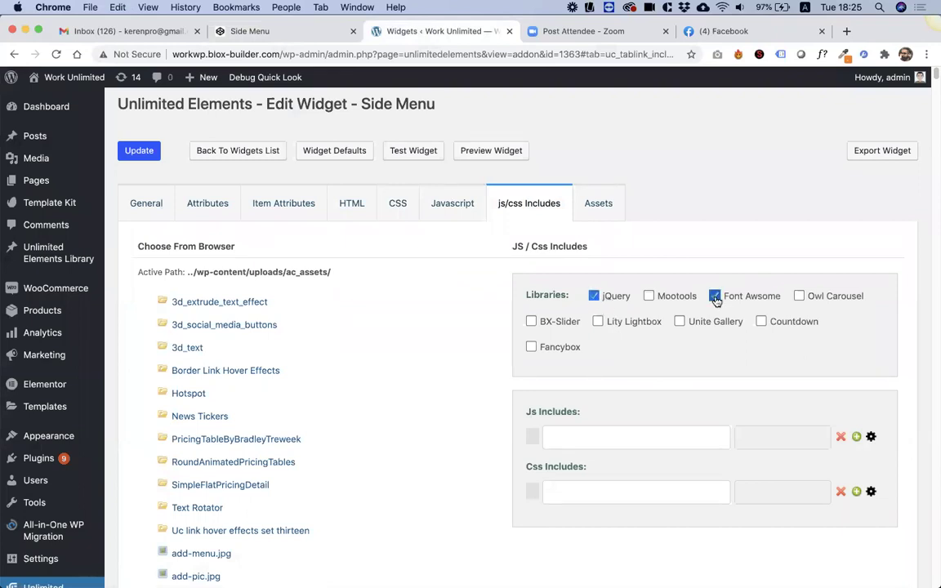
left_click(124, 150)
Step: Open the WordPress pages list in a new tab, create a page titled "Side Menu" and open it in Elementor
right_click(37, 180)
left_click(59, 186)
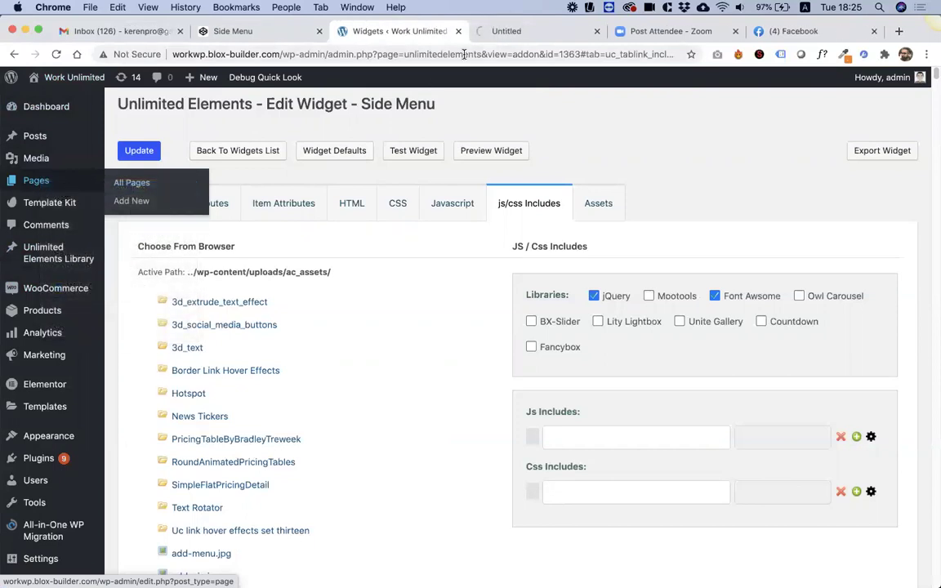
left_click(520, 32)
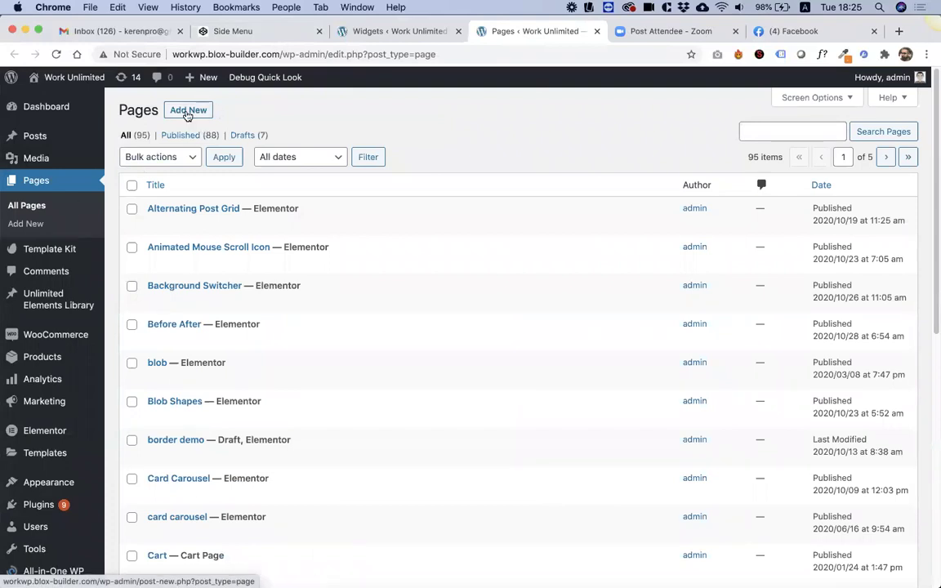
left_click(188, 112)
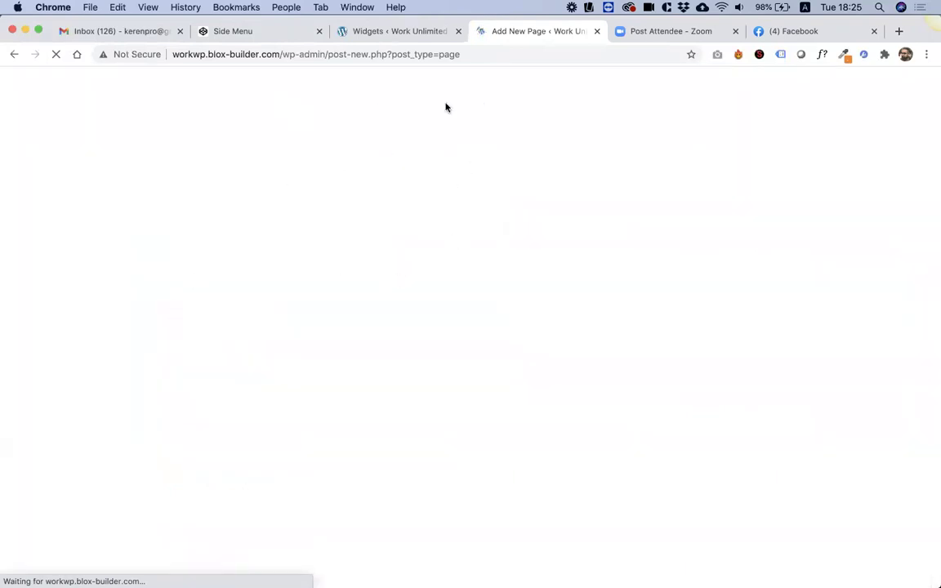
type("Side Menu")
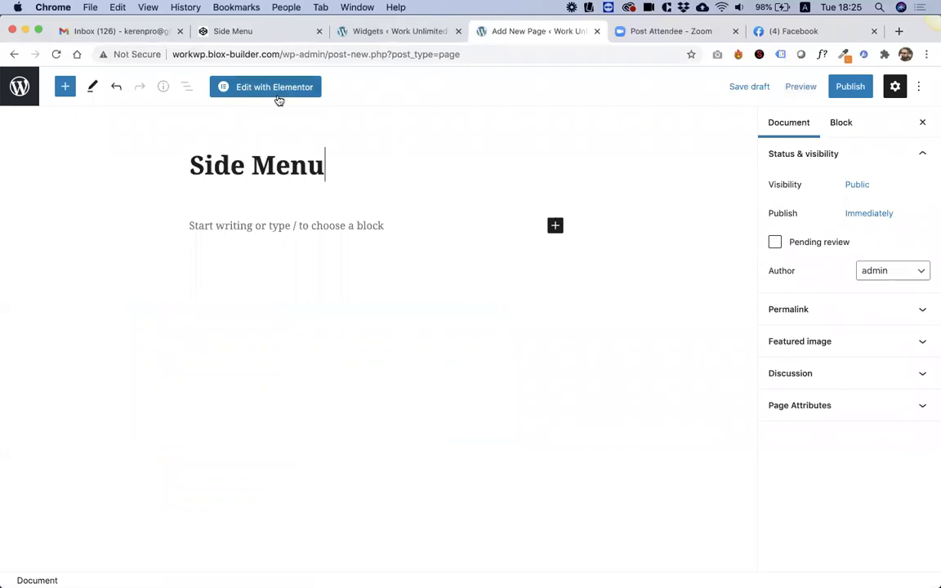
left_click(277, 95)
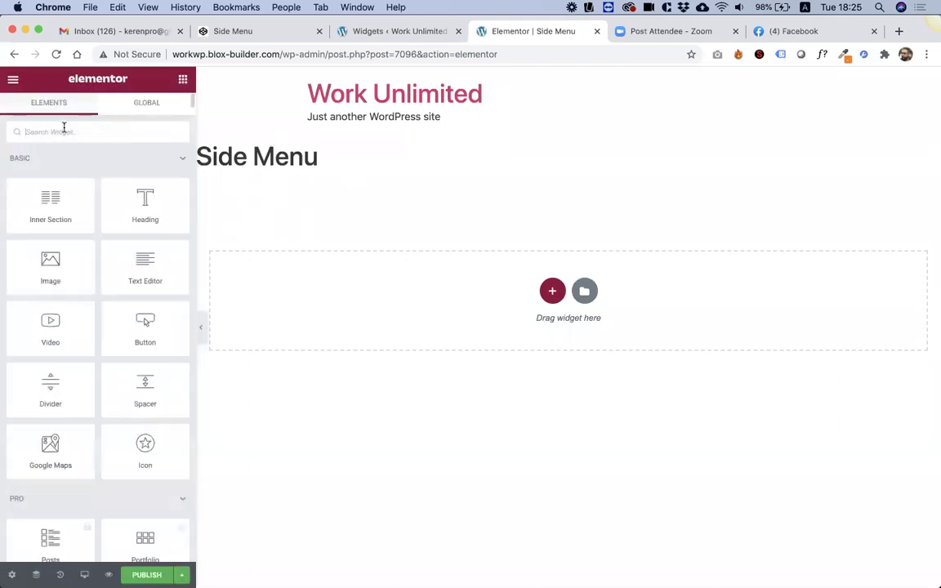
Step: Find the Side Menu widget by searching "side menu" and place it on the page
type("side")
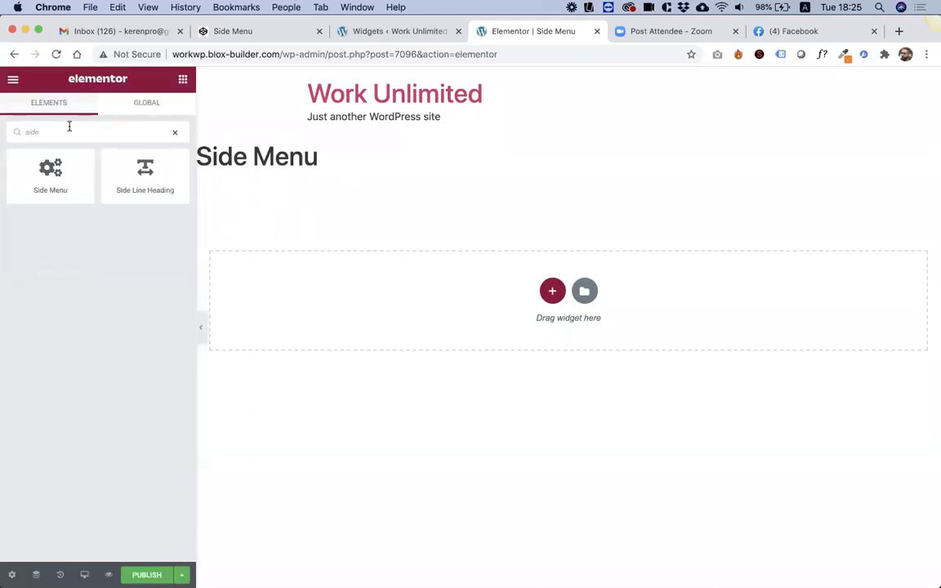
type(" menu")
left_click_drag(50, 172, 408, 273)
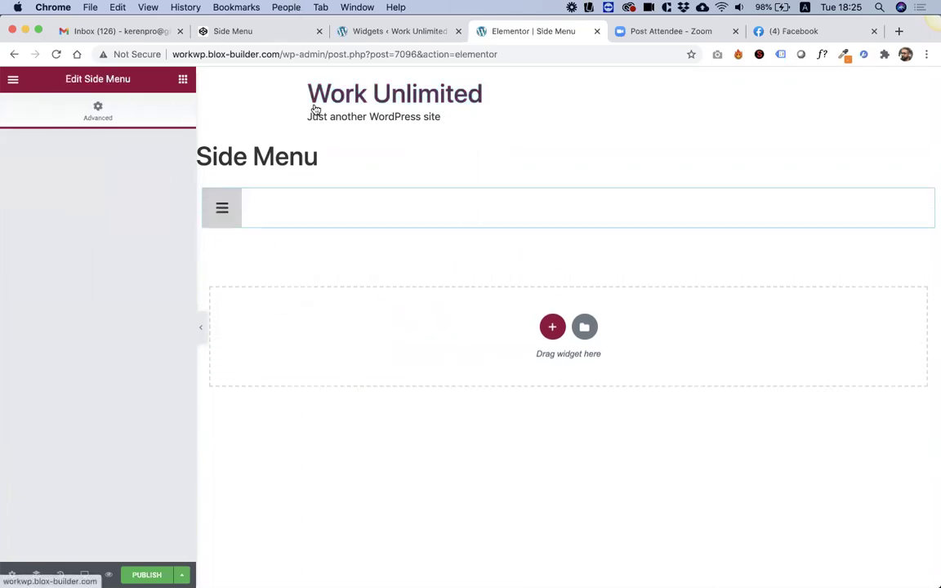
Step: Test opening and closing the side menu on the Elementor canvas and publish the page
left_click(226, 211)
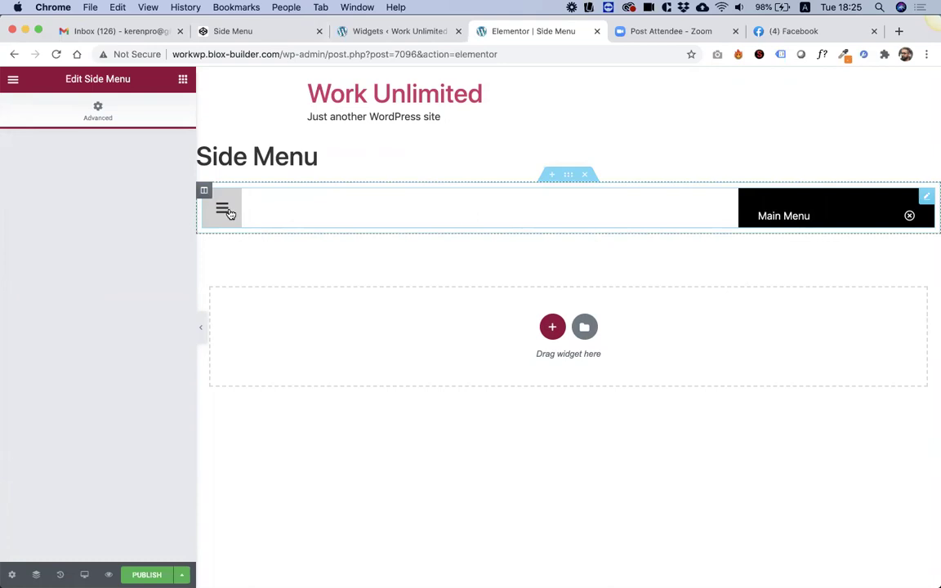
left_click(227, 211)
left_click(226, 209)
left_click(909, 217)
left_click(225, 210)
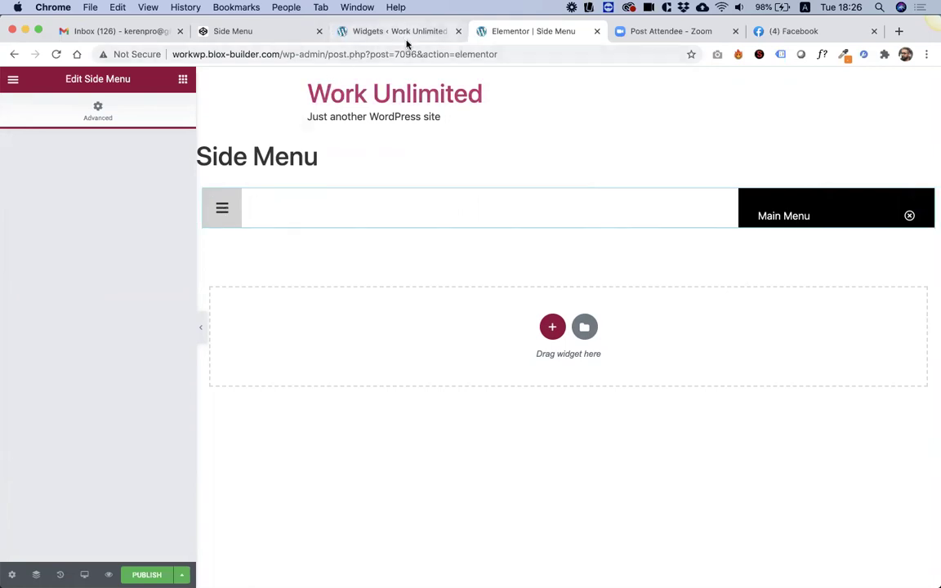
left_click(147, 575)
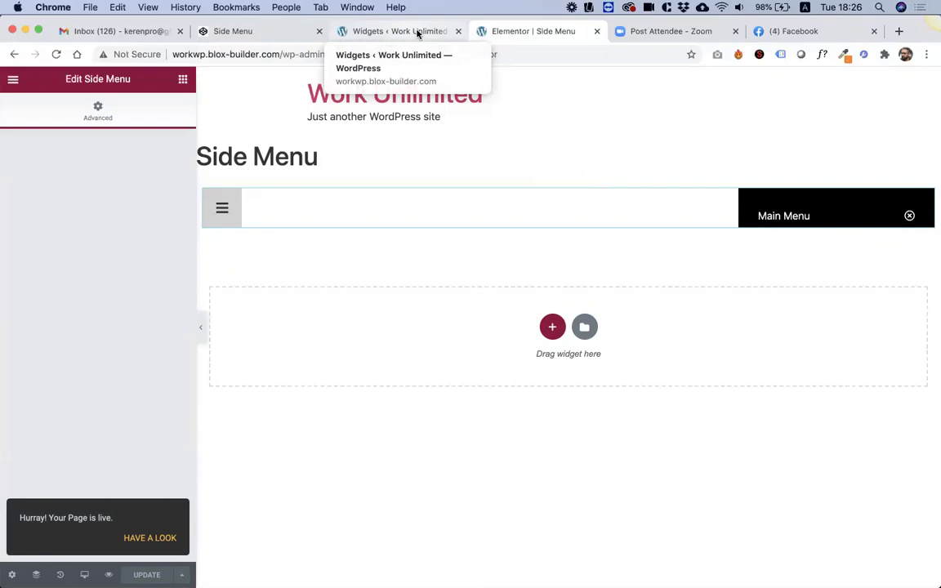
Step: Set the position of the .sideMenuHolder rule to fixed in the widget's CSS and save the widget
left_click(417, 33)
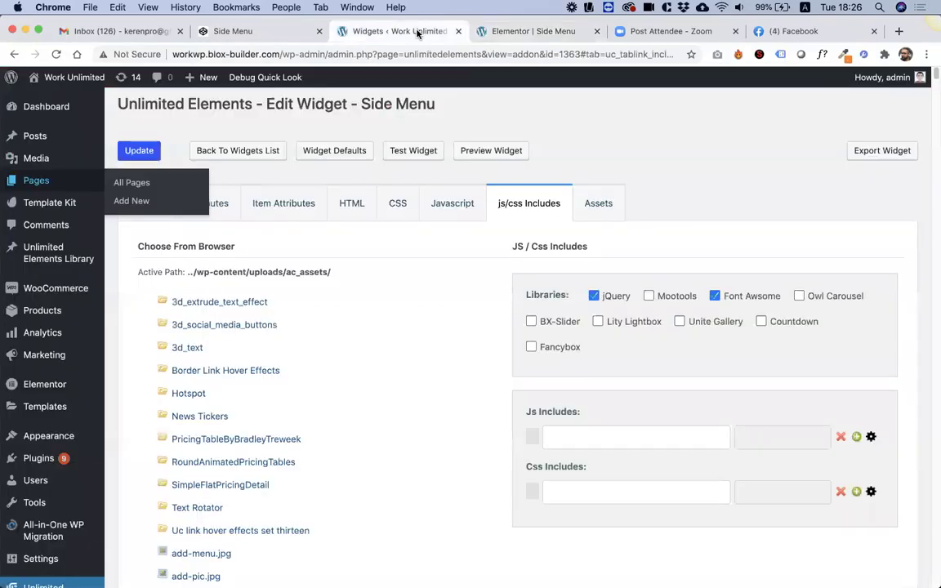
left_click(399, 211)
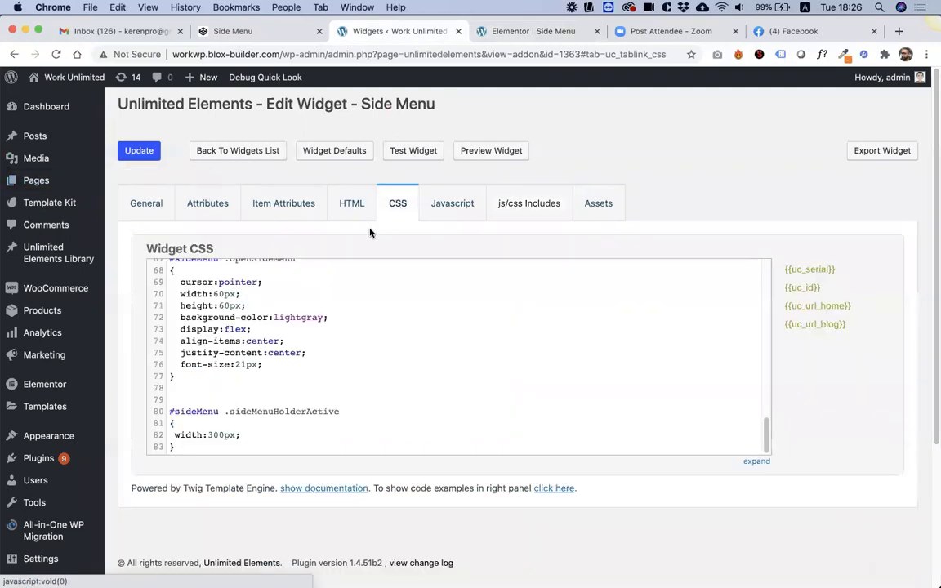
scroll(236, 316, "down", 2)
scroll(236, 317, "up", 2)
scroll(234, 329, "up", 10)
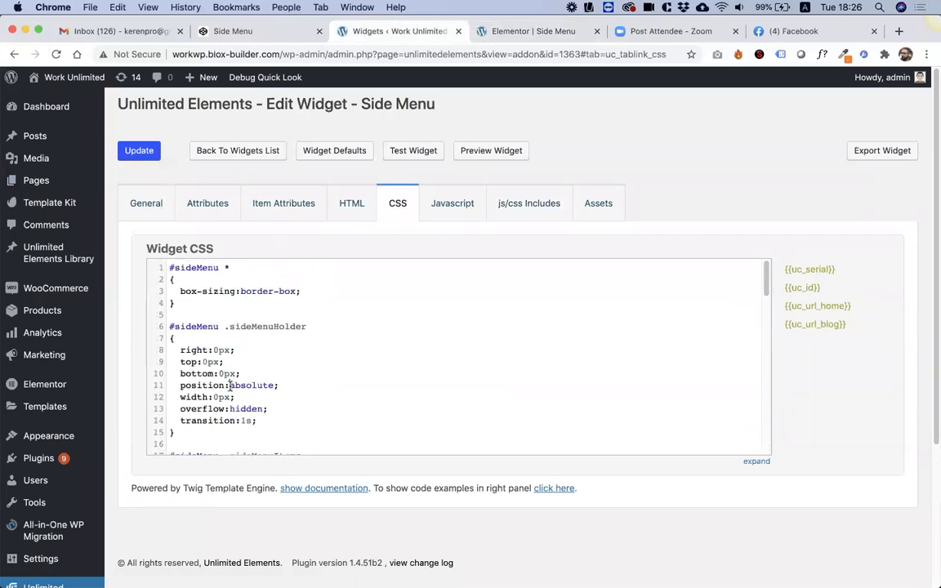
left_click_drag(232, 385, 264, 386)
type("fixed")
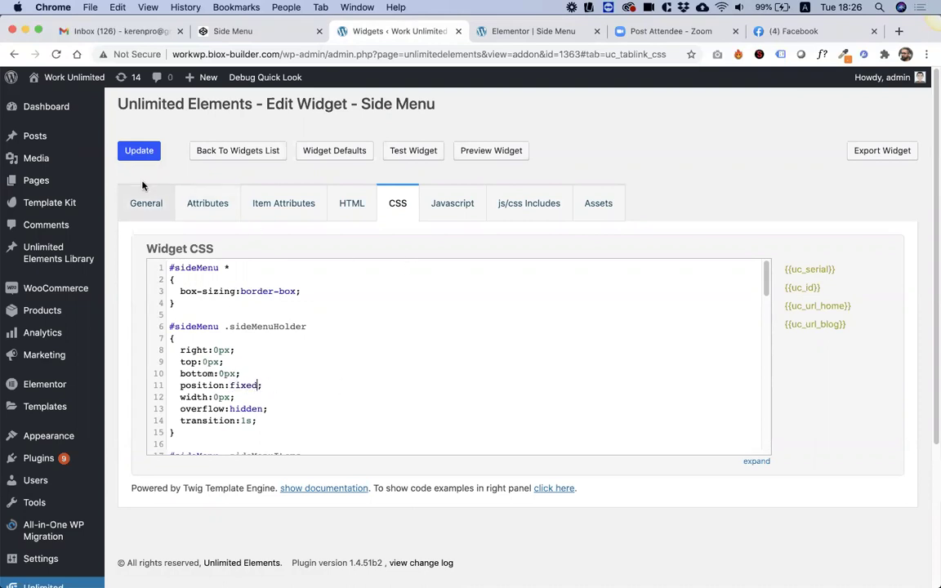
left_click(148, 151)
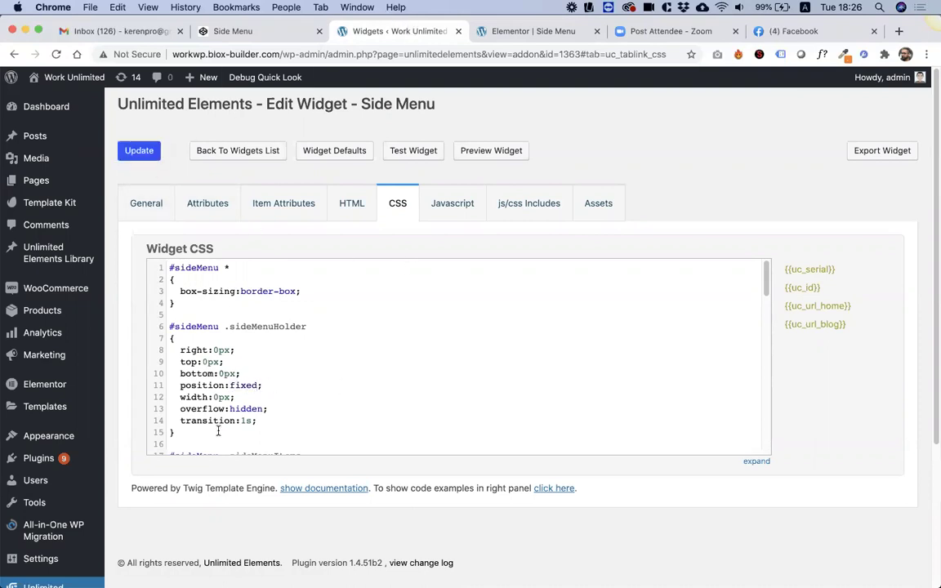
Step: Add z-index:5 to the .sideMenuHolder rule in the widget's CSS and save the widget
scroll(253, 399, "down", 3)
left_click(265, 371)
key("Return")
type("z-i")
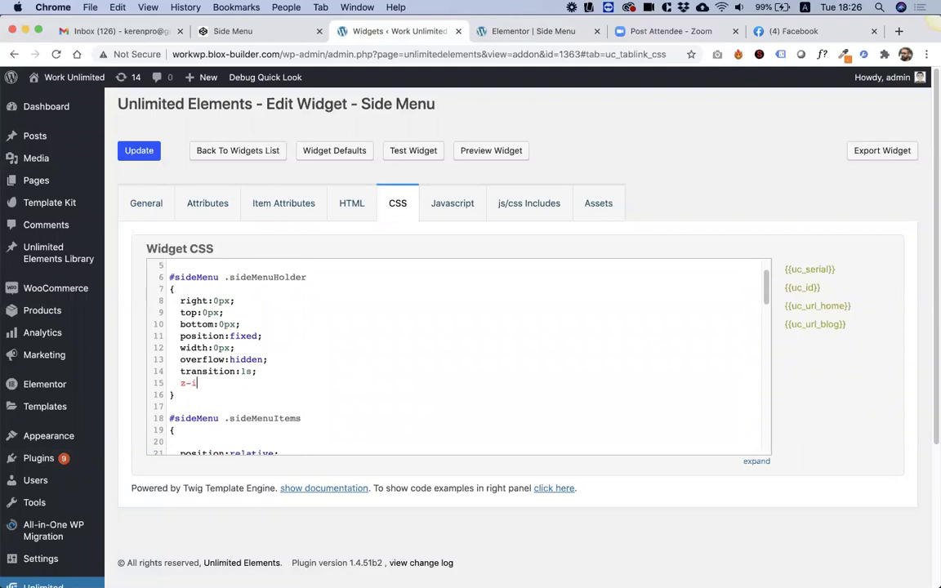
type("ex:5;")
left_click(139, 151)
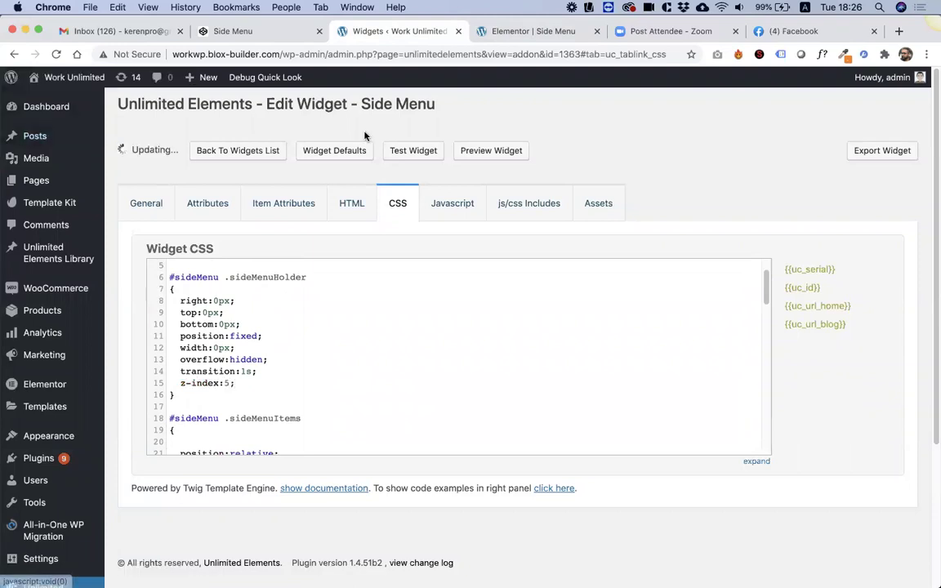
Step: Reload the Side Menu page in Elementor and test opening and closing the side menu
left_click(523, 31)
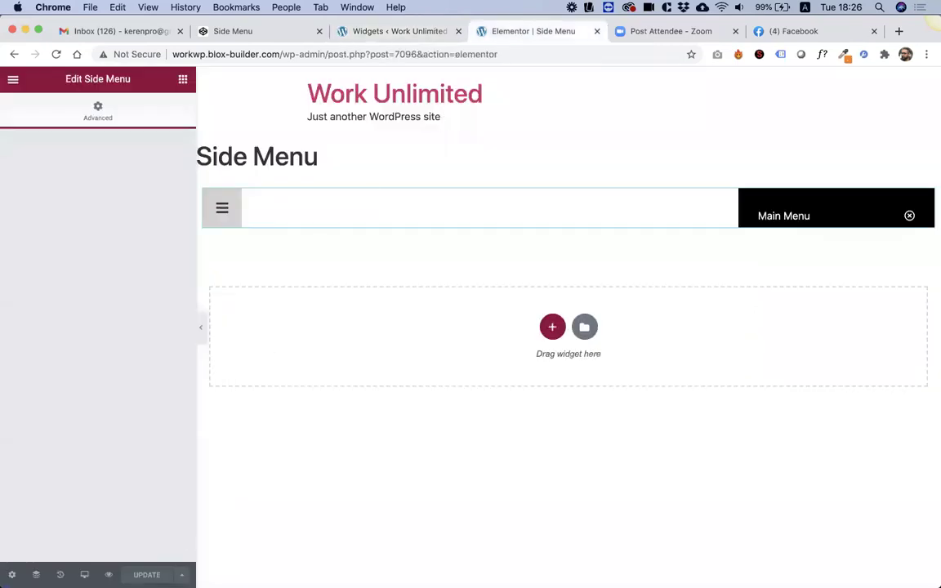
left_click(56, 54)
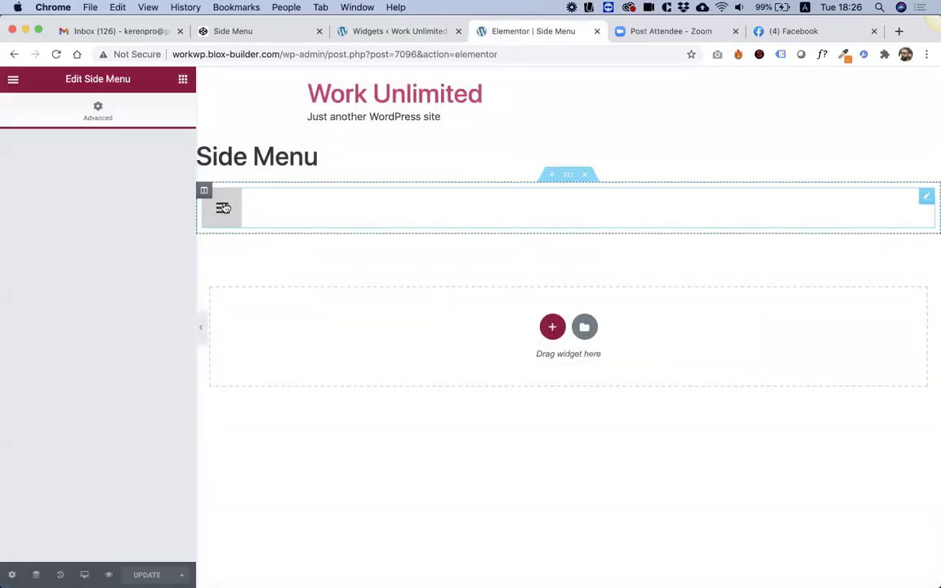
left_click(223, 208)
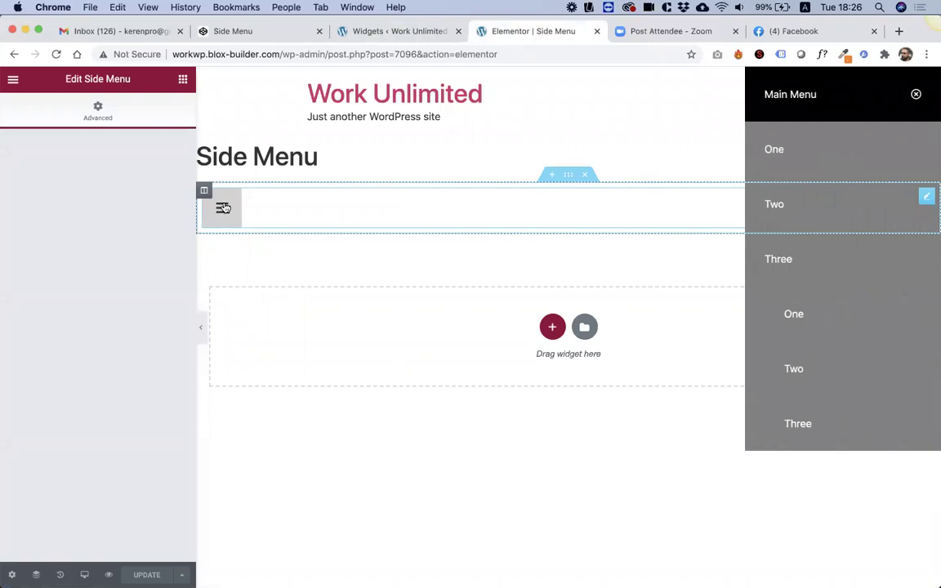
left_click(223, 208)
left_click(223, 209)
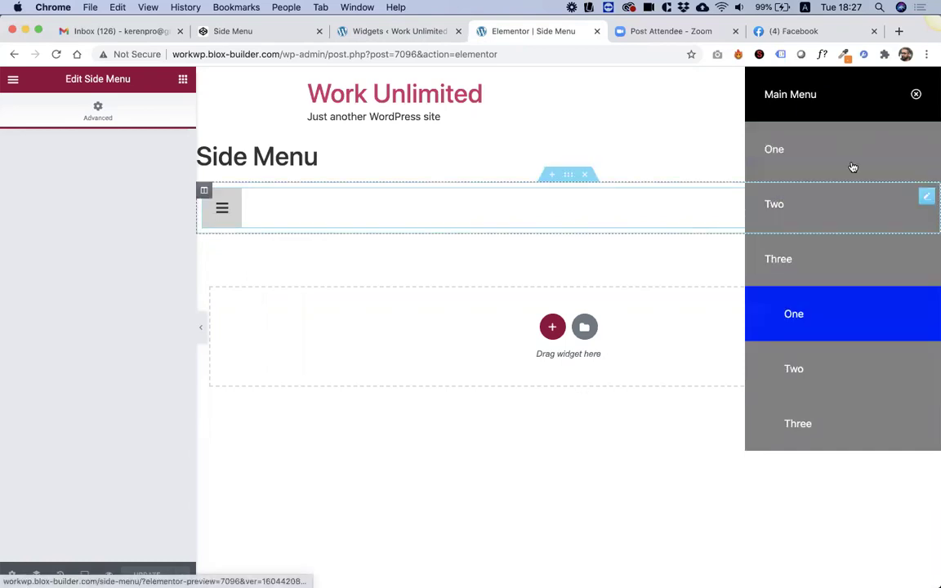
left_click(915, 95)
left_click(224, 210)
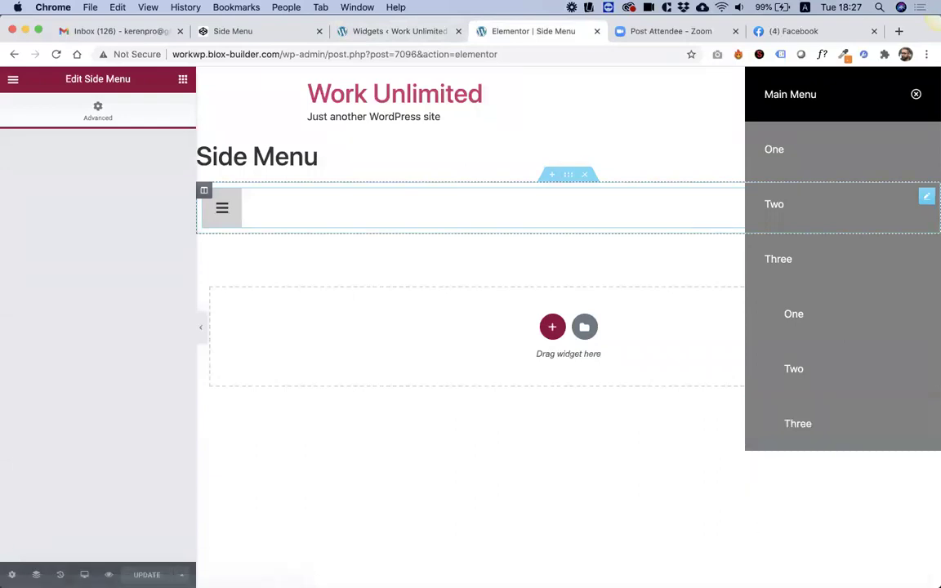
Step: Replace the outer div's id sideMenu with the {{uc_id}} variable in the widget's HTML
left_click(390, 33)
scroll(199, 307, "up", 2)
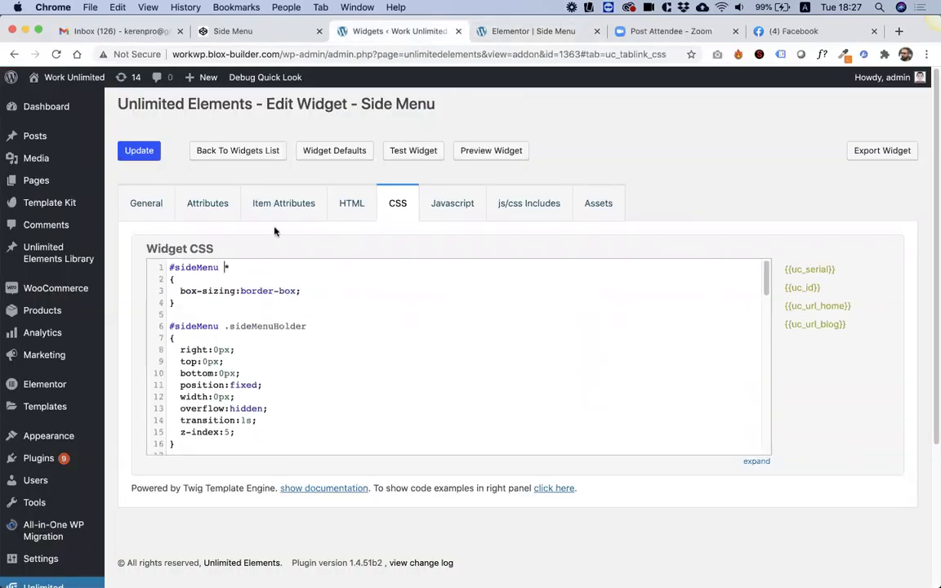
left_click(351, 203)
double_click(255, 268)
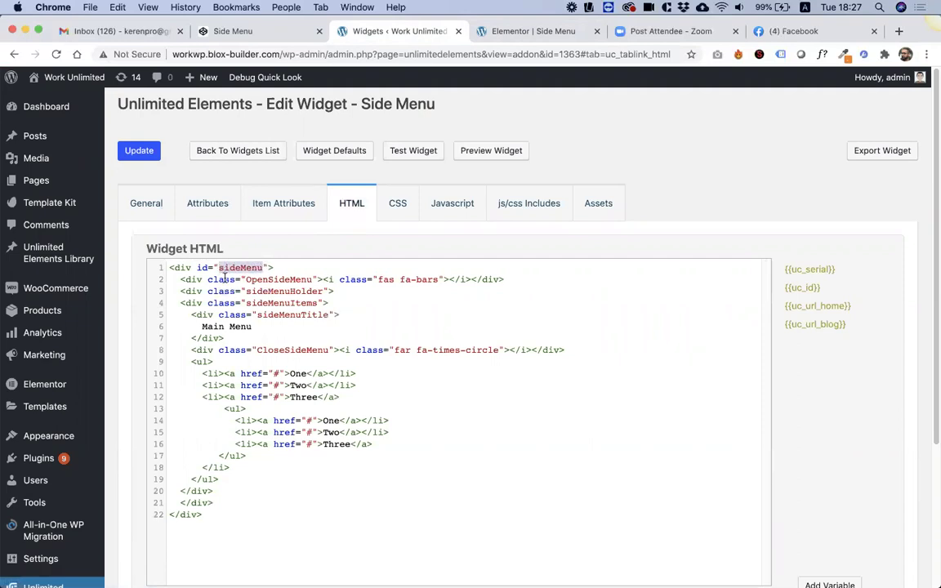
left_click(803, 288)
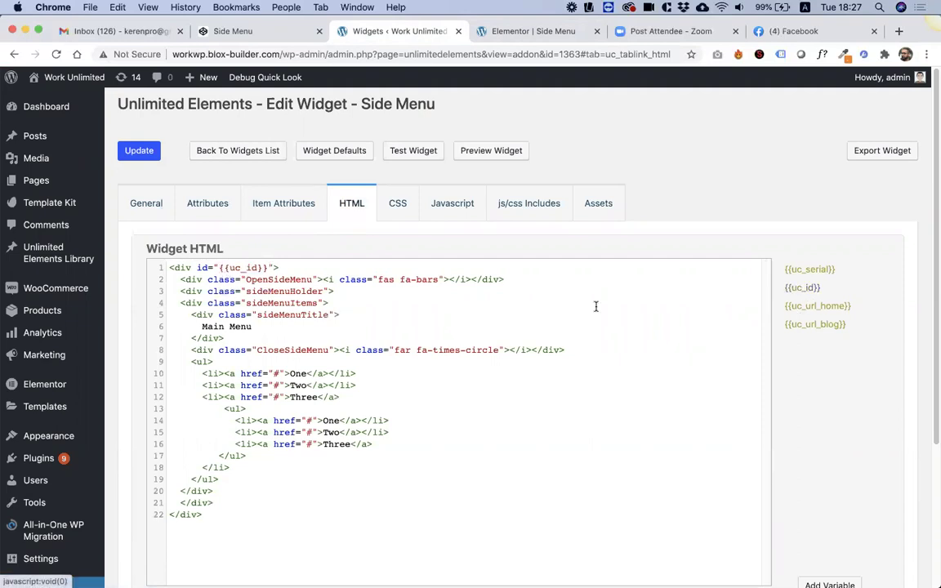
Step: Replace sideMenu with {{uc_id}} in the CSS selectors of the universal, .sideMenuHolder and .sideMenuItems rules
left_click_drag(265, 268, 175, 268)
left_click(398, 203)
type("{{uc_id}}")
left_click_drag(218, 327, 179, 327)
type("{{uc_id}}")
scroll(211, 372, "down", 5)
left_click_drag(219, 345, 175, 344)
type("{{uc_id}}")
Step: Replace sideMenu with {{uc_id}} in the CSS selectors of the .sideMenuItems list, link, link hover and nested link rules
scroll(216, 357, "down", 4)
left_click_drag(219, 374, 175, 374)
type("{{uc_id}}")
scroll(217, 384, "down", 3)
left_click_drag(219, 400, 174, 419)
type("{{uc_id}}")
scroll(205, 388, "down", 3)
type("{{uc_id}}")
scroll(206, 386, "down", 3)
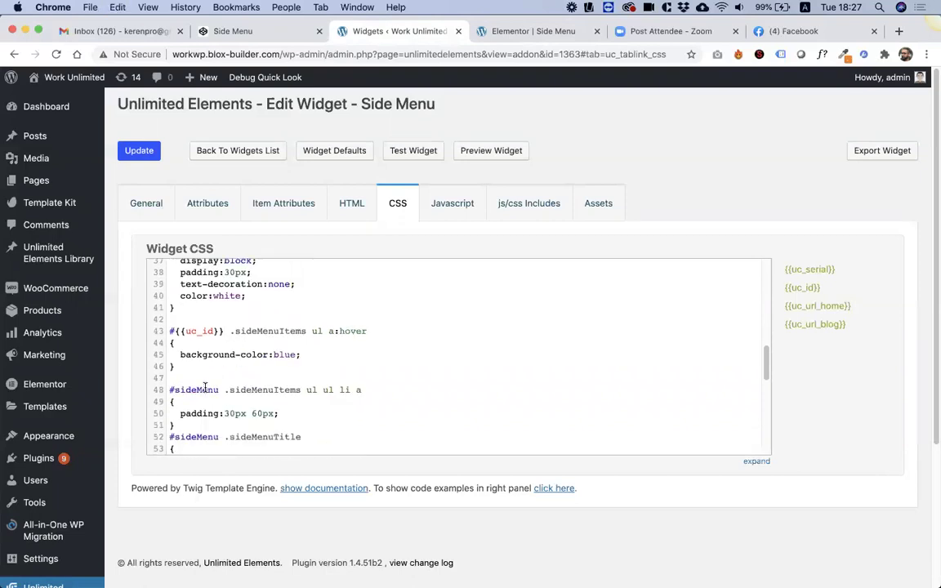
left_click_drag(219, 390, 174, 381)
type("{{uc_id}}")
Step: Replace sideMenu with {{uc_id}} in the CSS selectors of the .sideMenuTitle, .CloseSideMenu, .OpenSideMenu and .sideMenuHolderActive rules
scroll(206, 386, "down", 3)
type("{{uc_id}}")
scroll(216, 369, "down", 3)
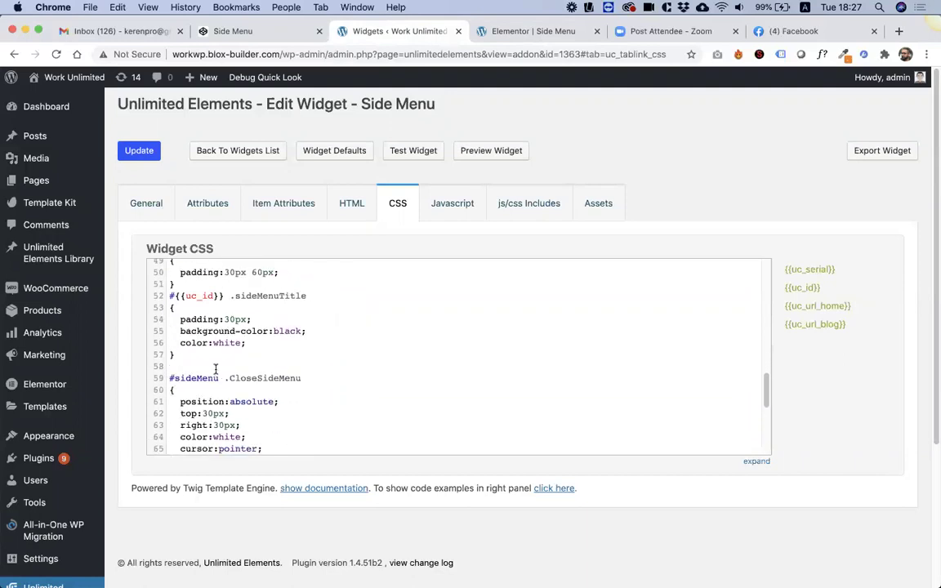
left_click_drag(211, 379, 180, 383)
type("{{uc_id}}")
scroll(196, 391, "down", 3)
left_click_drag(217, 401, 179, 412)
type("{{uc_id}}")
scroll(196, 384, "down", 5)
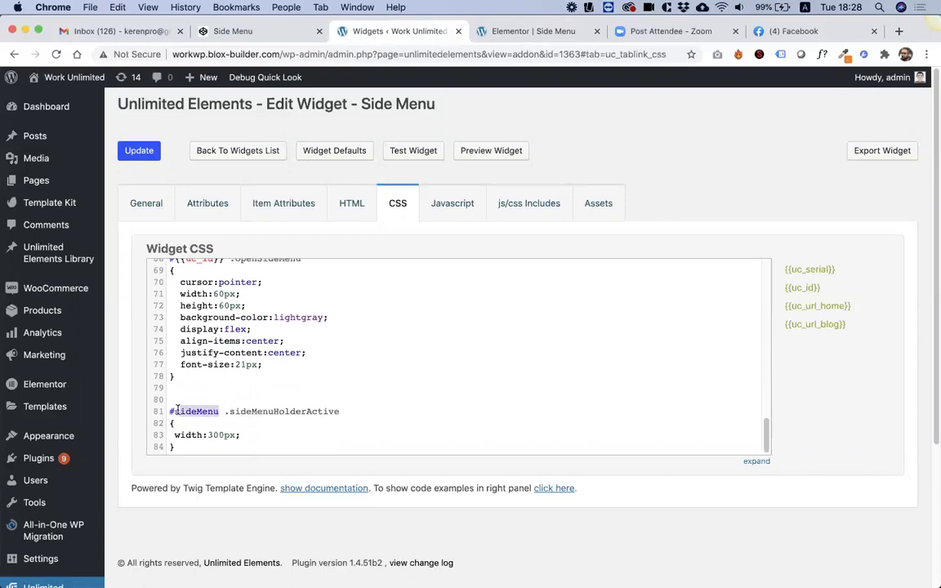
type("{{uc_id}}")
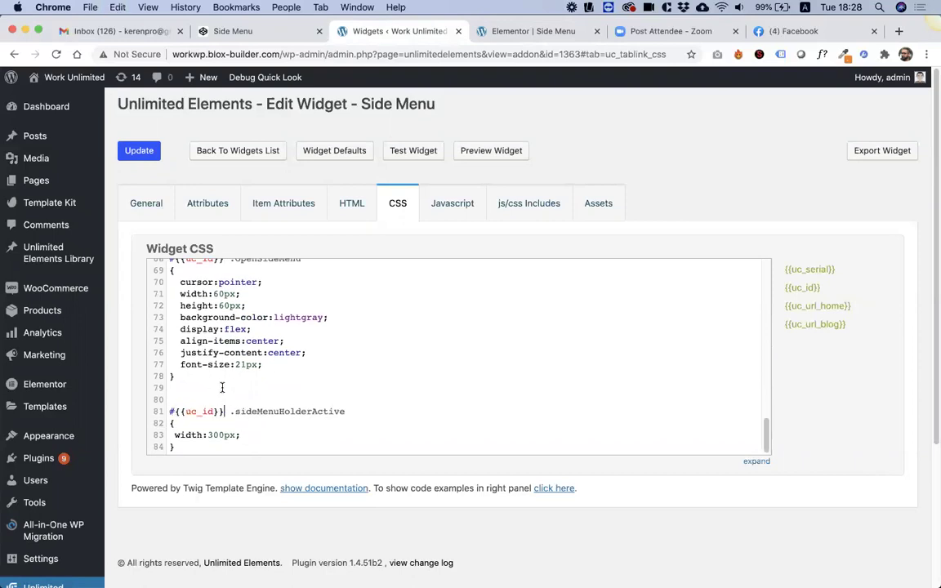
Step: Replace sideMenu with {{uc_id}} in all four jQuery selectors of the widget's Javascript and save the widget
left_click(431, 204)
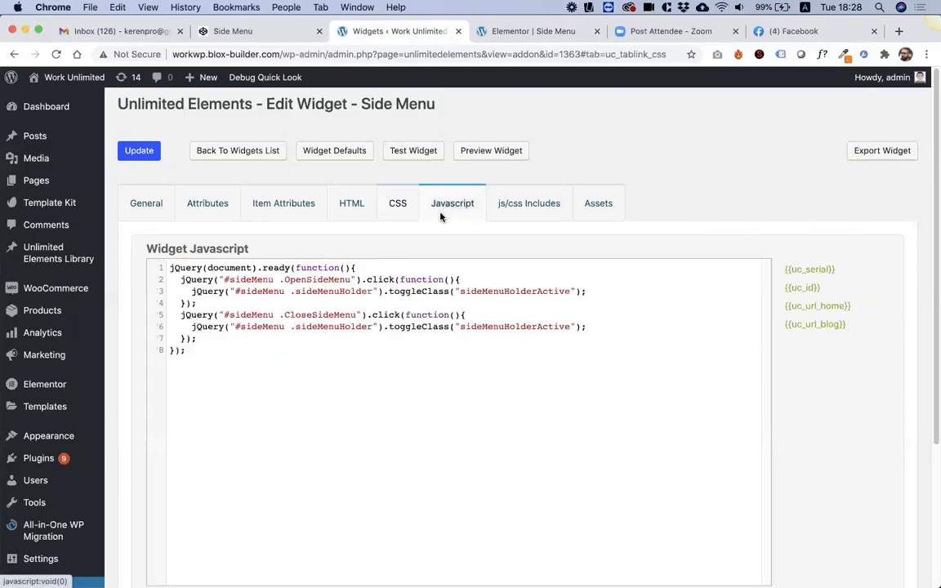
double_click(274, 279)
type("{{uc_id}}")
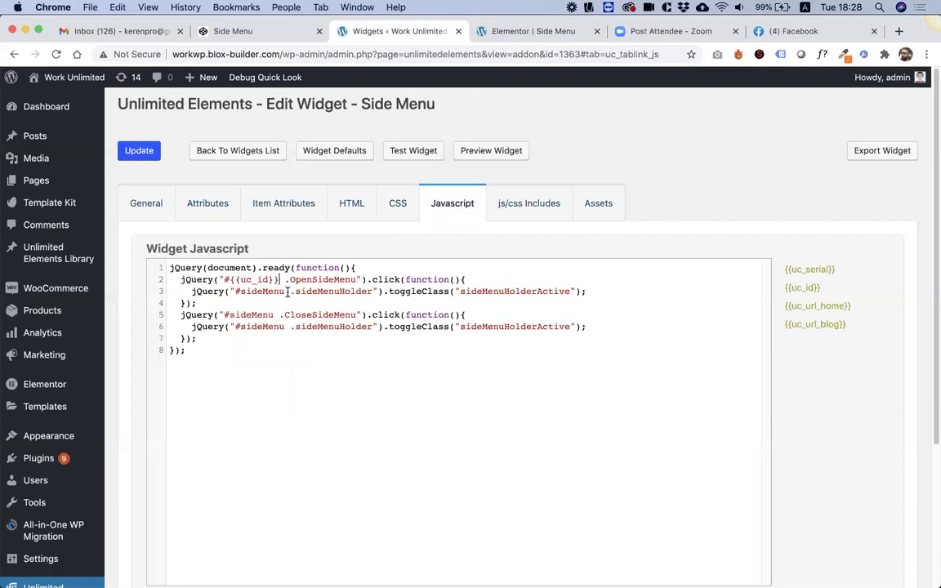
double_click(278, 292)
type("{{uc_id}}")
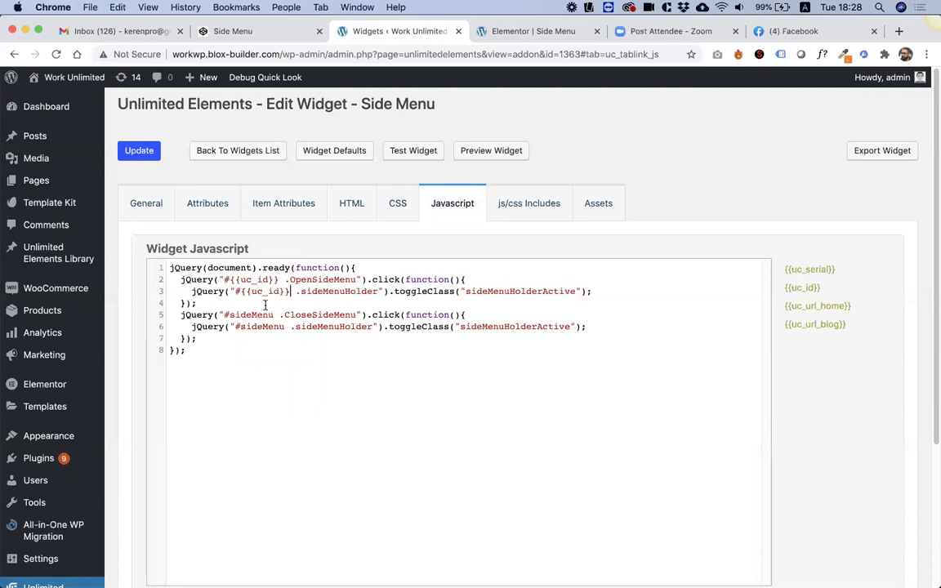
left_click_drag(274, 315, 231, 316)
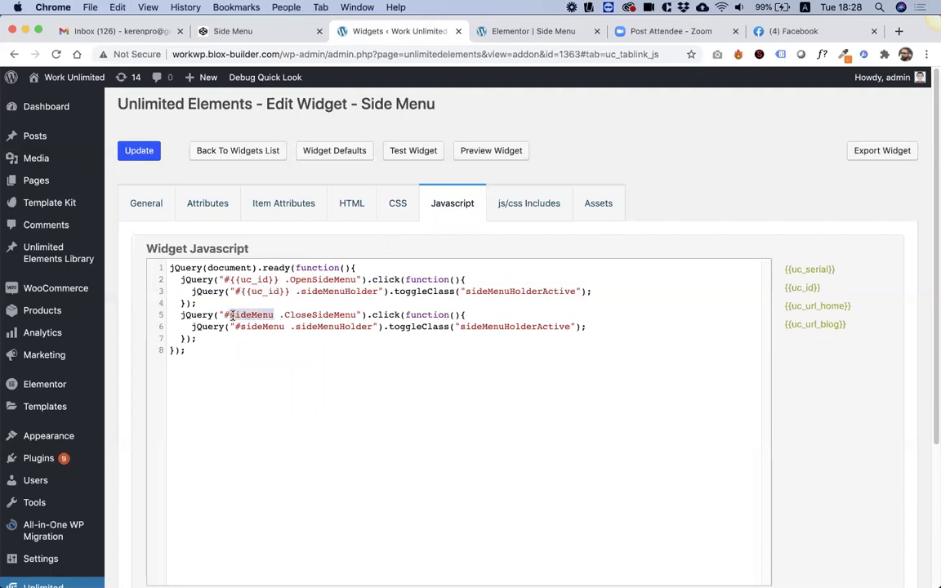
type("{{uc_id}}")
left_click_drag(286, 327, 237, 327)
type("{{uc_id}}")
left_click(140, 150)
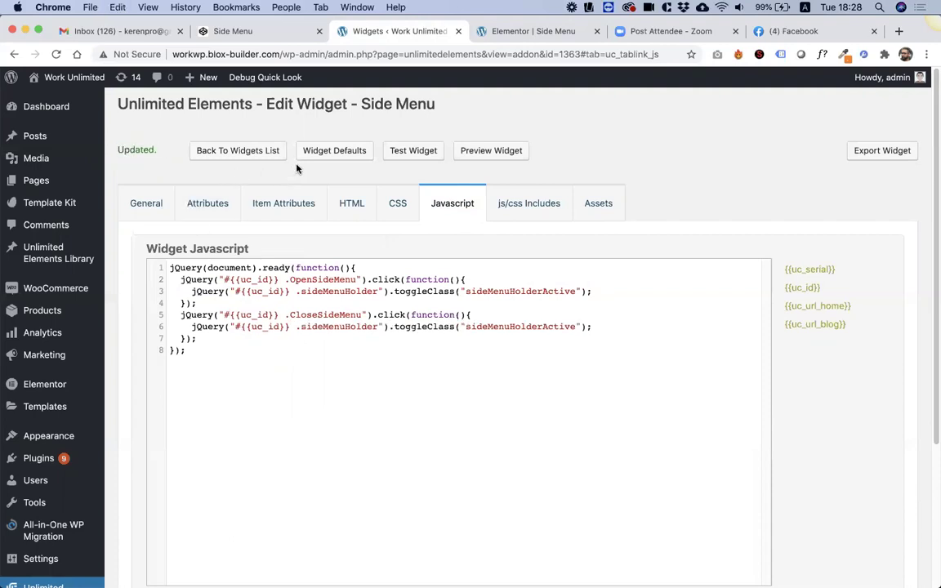
Step: Reload the page in Elementor and check that the side menu opens and closes with the {{uc_id}} selectors
left_click(537, 32)
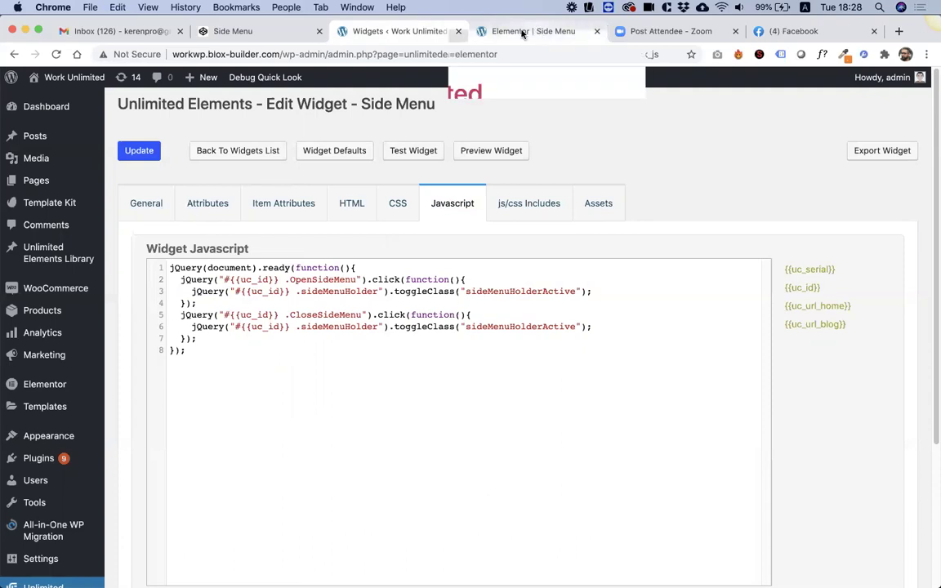
left_click(55, 54)
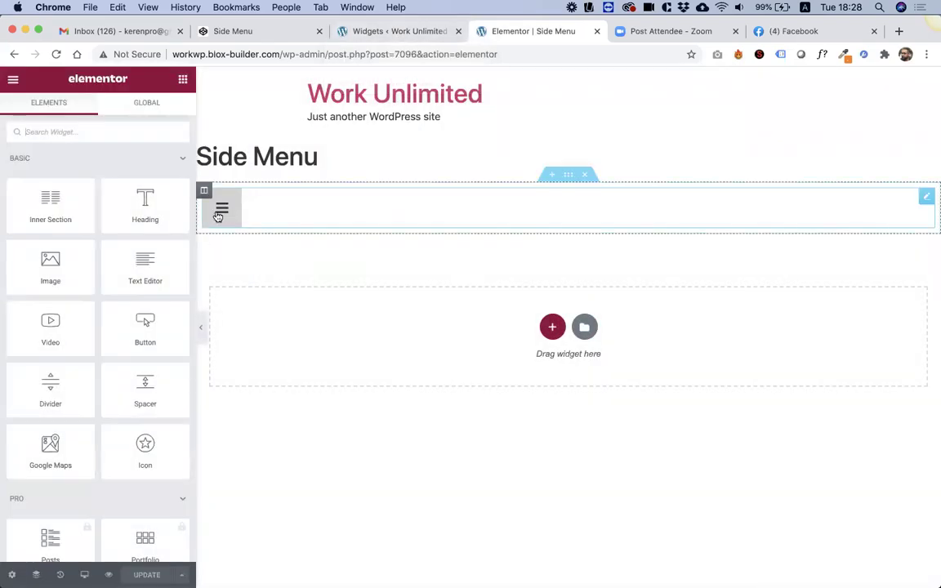
left_click(219, 214)
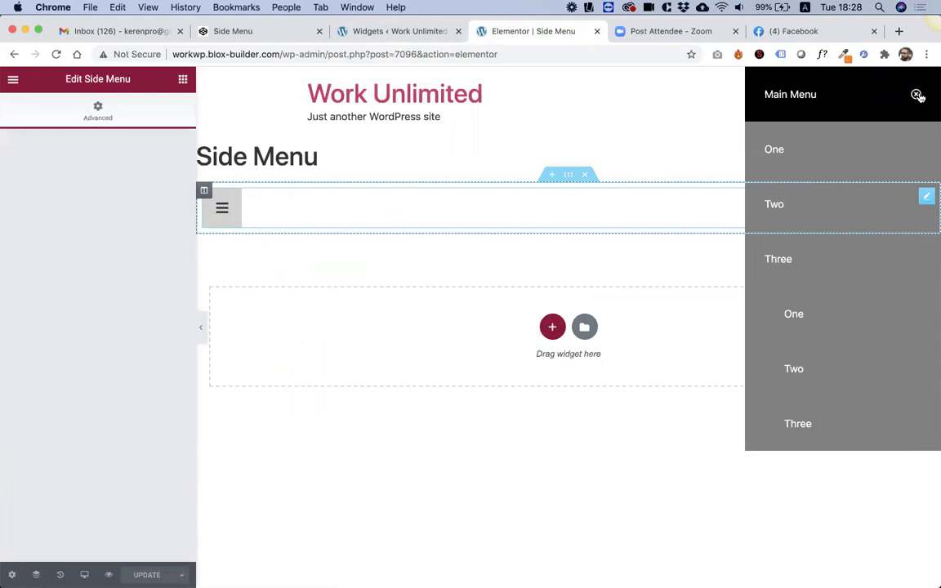
left_click(918, 96)
left_click(223, 209)
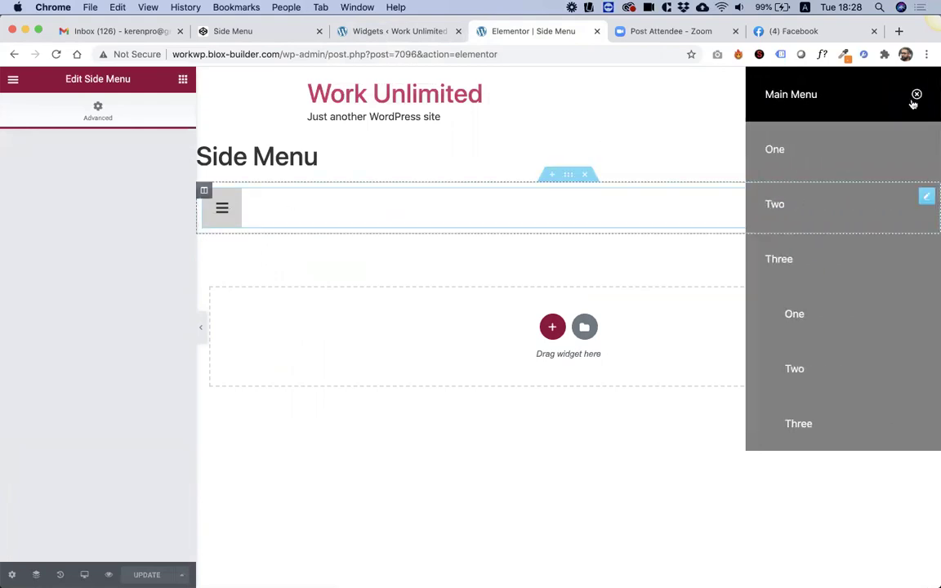
Step: Add height:100vh; below the width in the .sideMenuItems rule of the widget's CSS
left_click(361, 32)
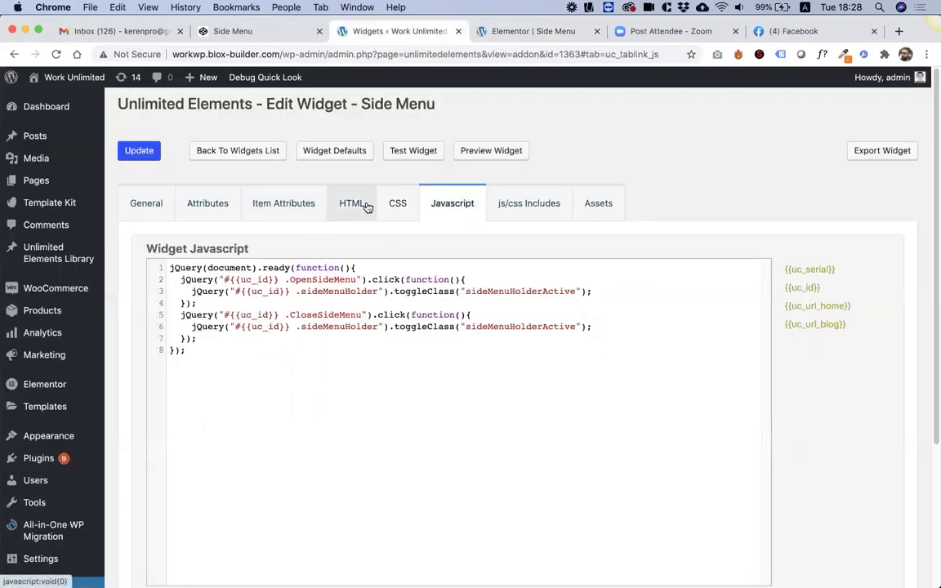
left_click(397, 205)
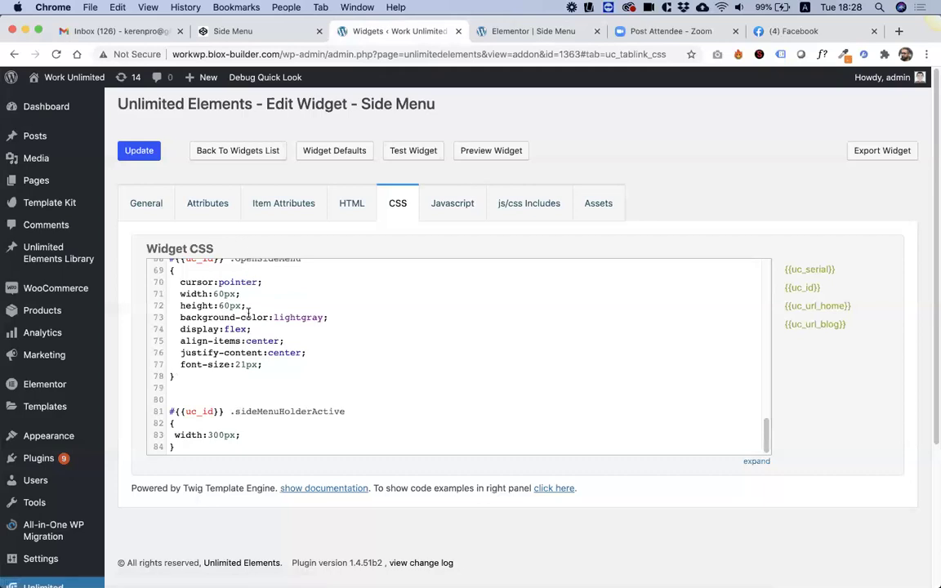
scroll(248, 312, "up", 20)
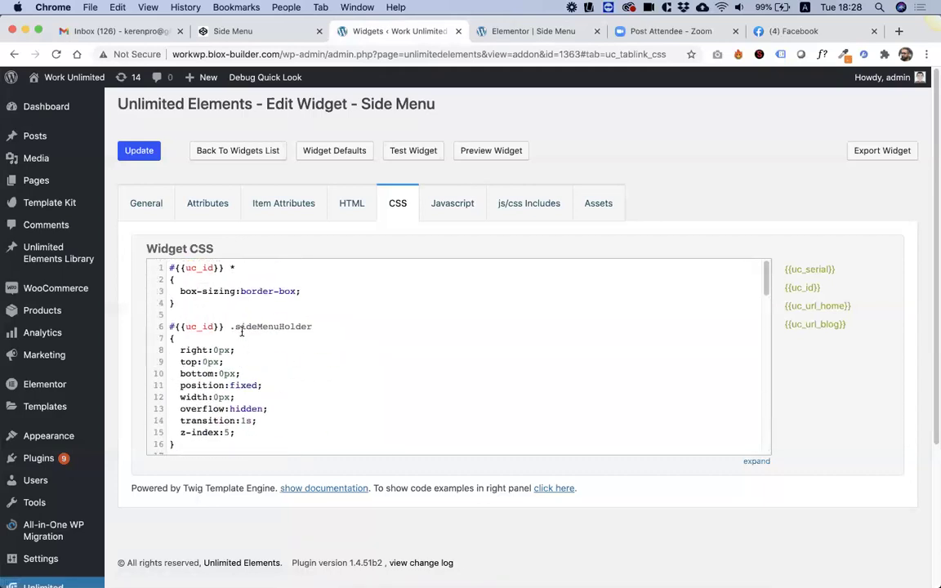
scroll(238, 323, "down", 5)
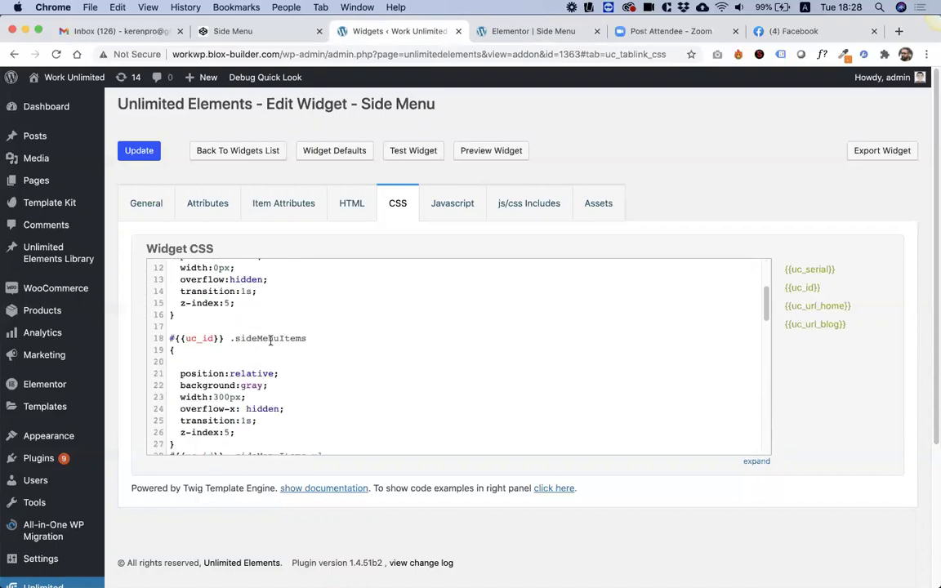
left_click(257, 397)
key("Return")
type("heighht")
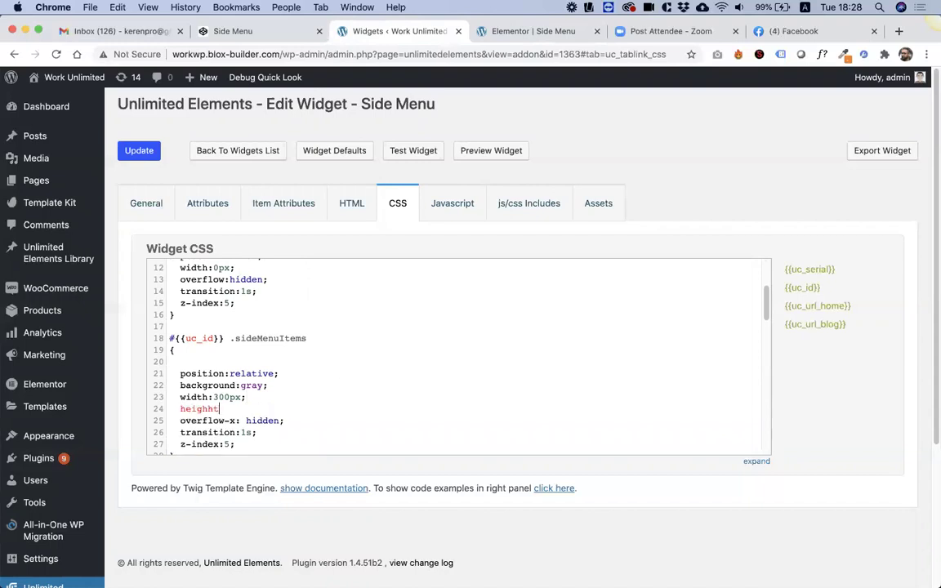
key("BackSpace")
type("t:100vh;")
Step: Move the height:100vh; line from the .sideMenuItems rule to the end of the .sideMenuHolder rule
left_click(178, 411, "shift")
scroll(201, 372, "up", 2)
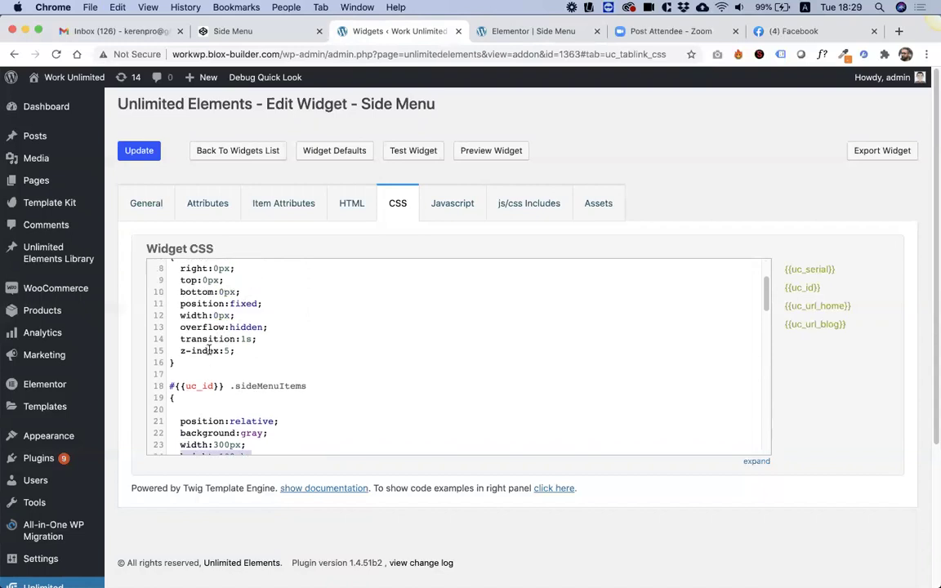
key("super+x")
left_click(237, 351)
key("Return")
key("super+v")
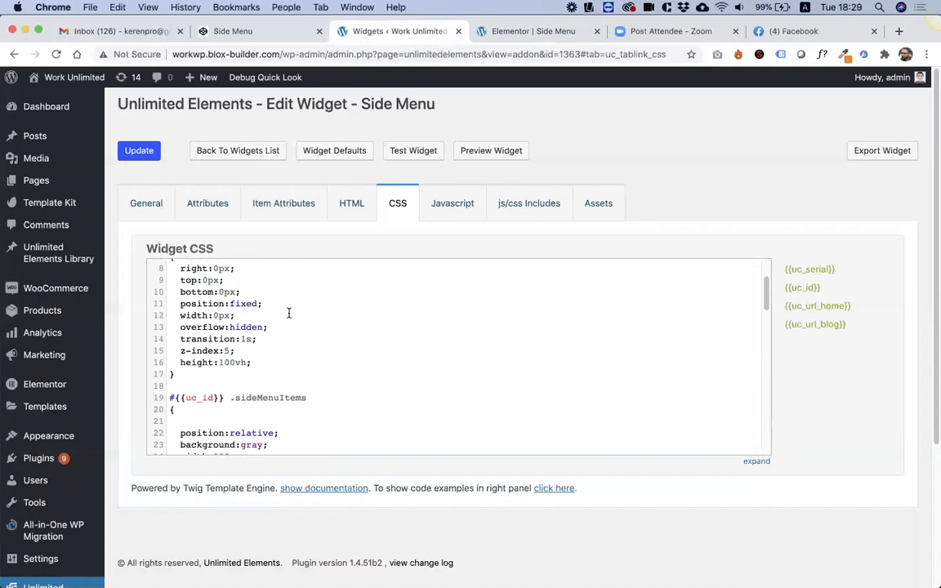
Step: Set the z-index of the .sideMenuHolder rule to 1000 and save the widget
scroll(243, 334, "up", 2)
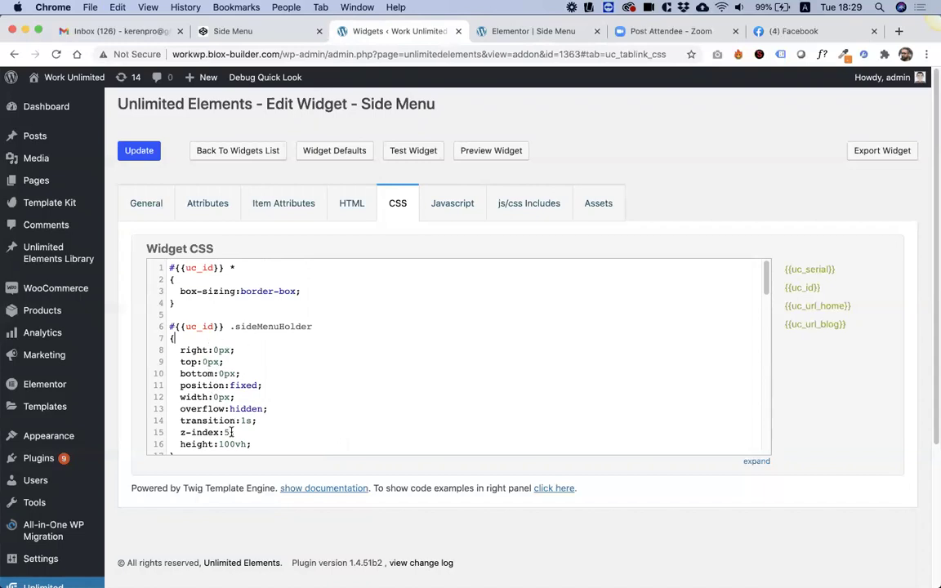
type("1000;")
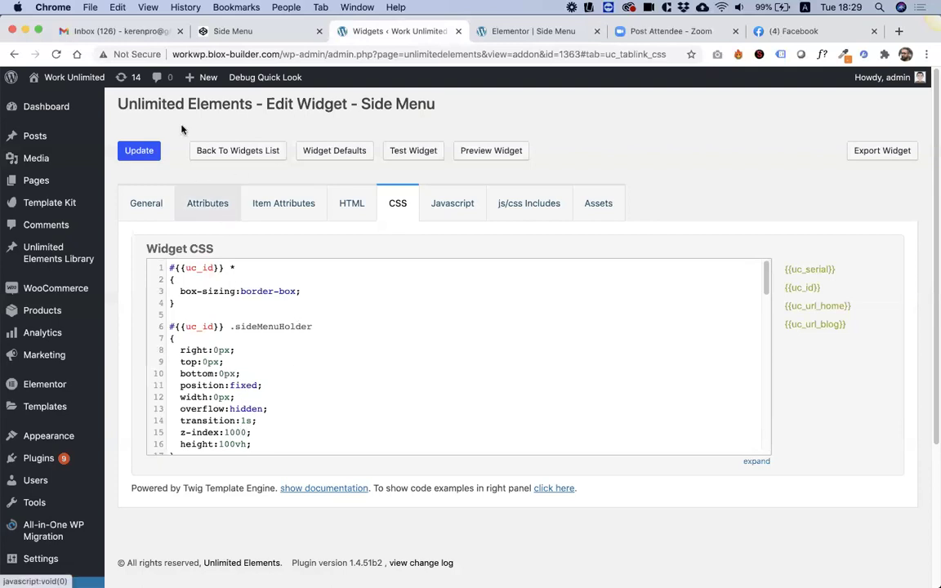
key("super+s")
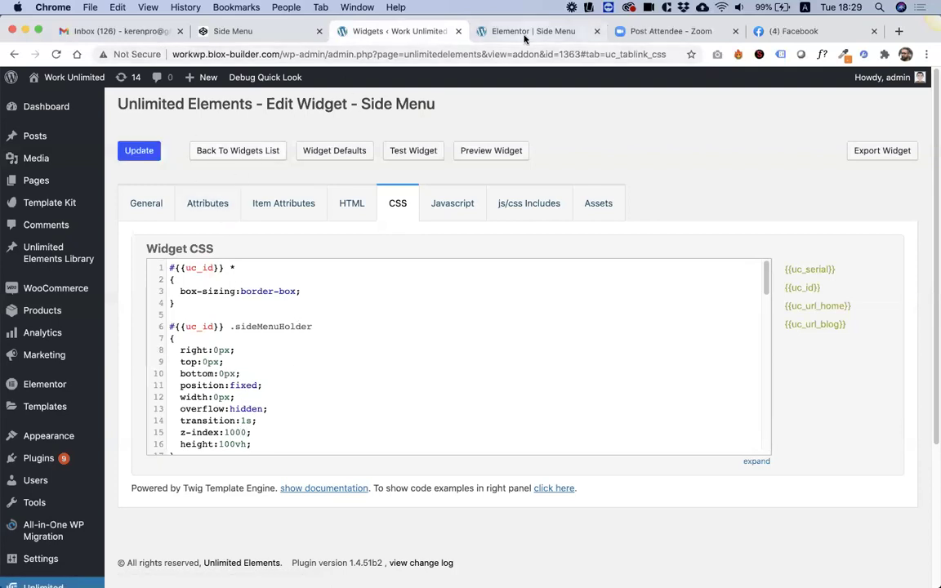
Step: Reload the page in Elementor and open the side menu to check its height
left_click(523, 32)
left_click(57, 55)
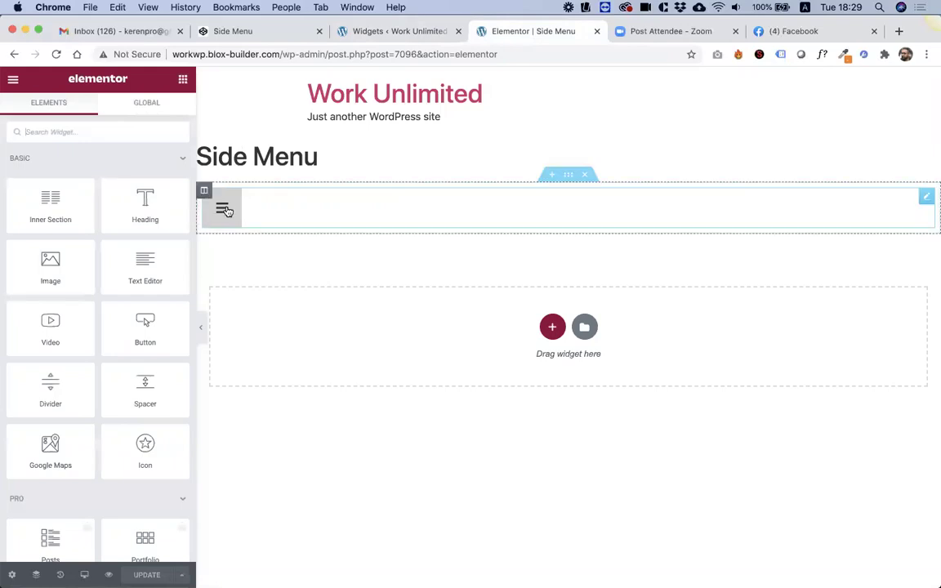
left_click(224, 210)
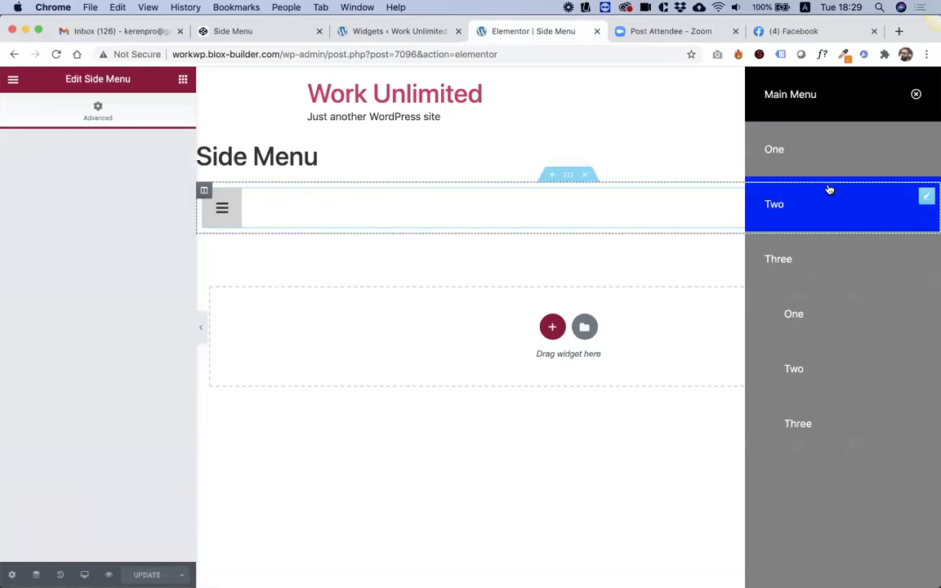
Step: Close and reopen the side menu in the Elementor preview, and check it against the original CodePen side menu
left_click(917, 96)
left_click(225, 210)
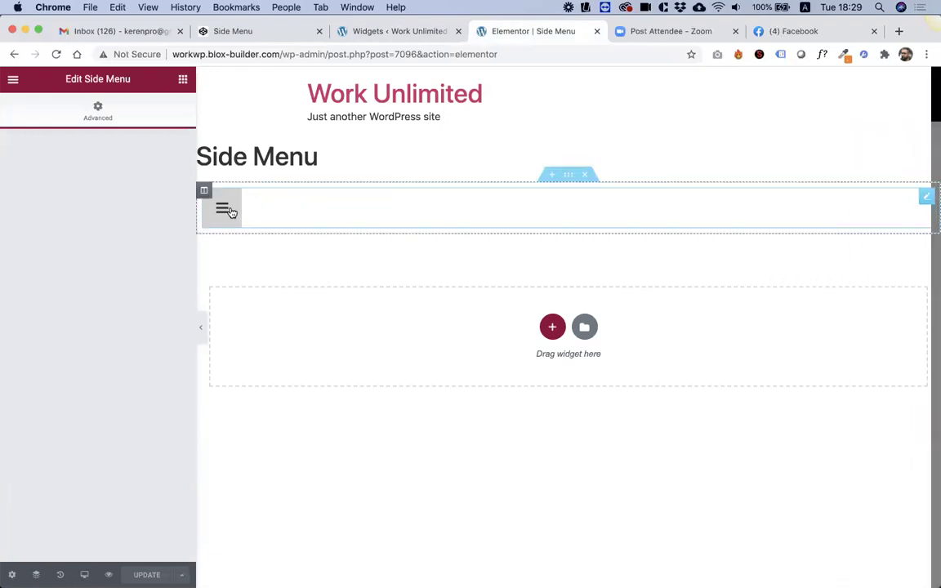
left_click(245, 32)
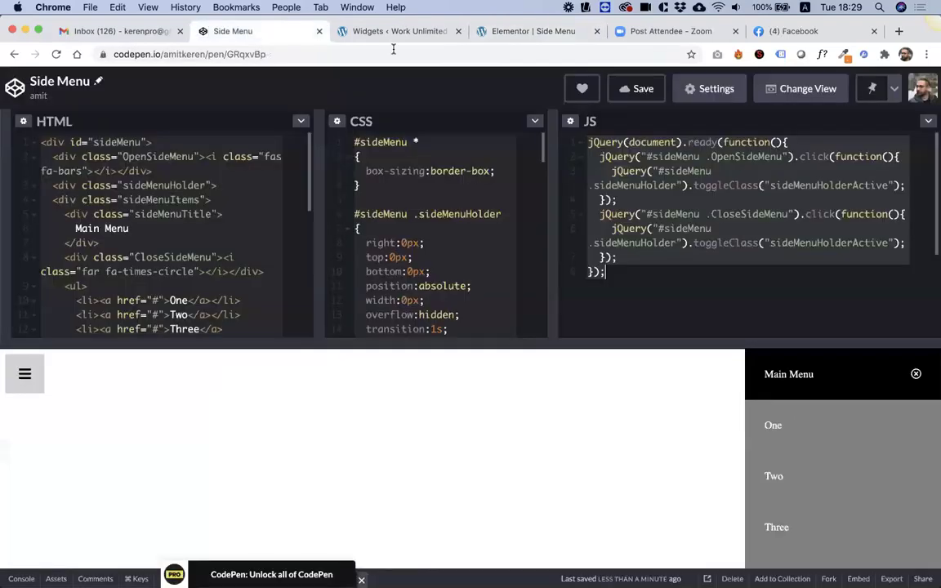
Step: Switch to the Unlimited Elements widget editor and select the whole hard-coded ul list in the widget's HTML
left_click(384, 32)
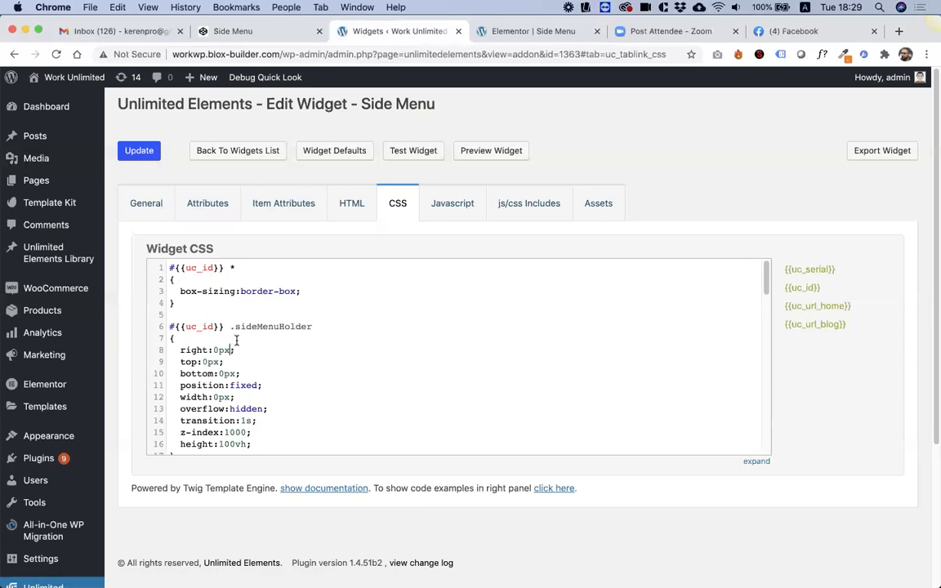
left_click(205, 210)
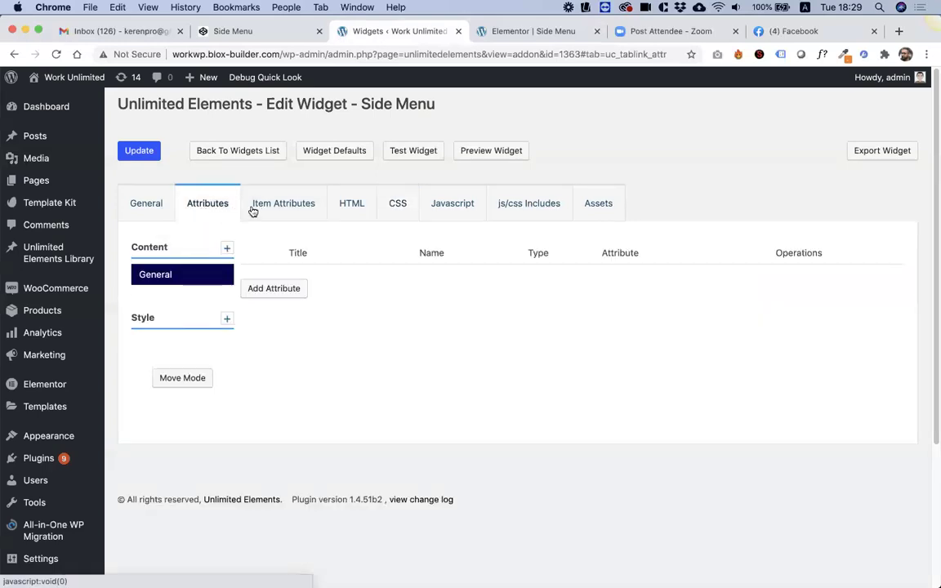
left_click(288, 209)
left_click(353, 209)
left_click(297, 350)
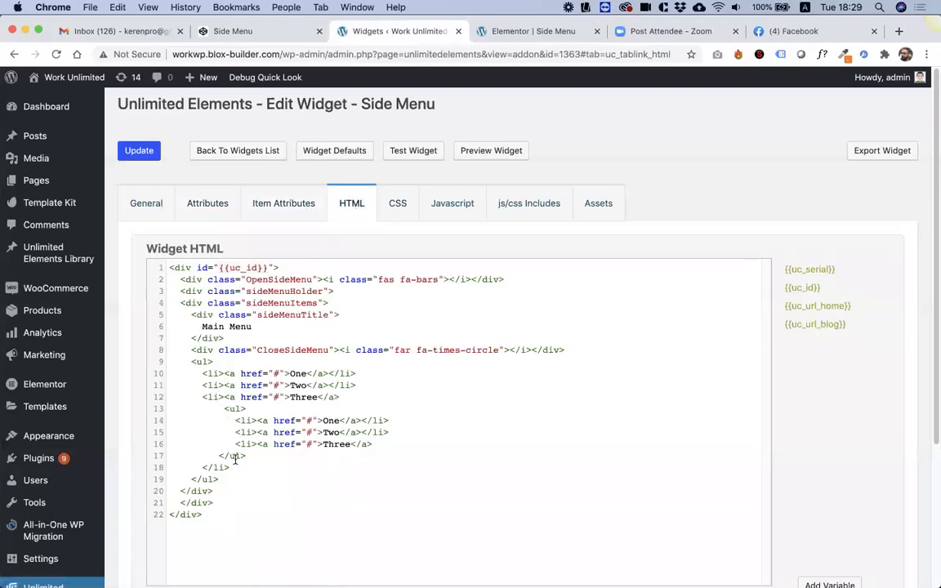
left_click_drag(219, 479, 193, 365)
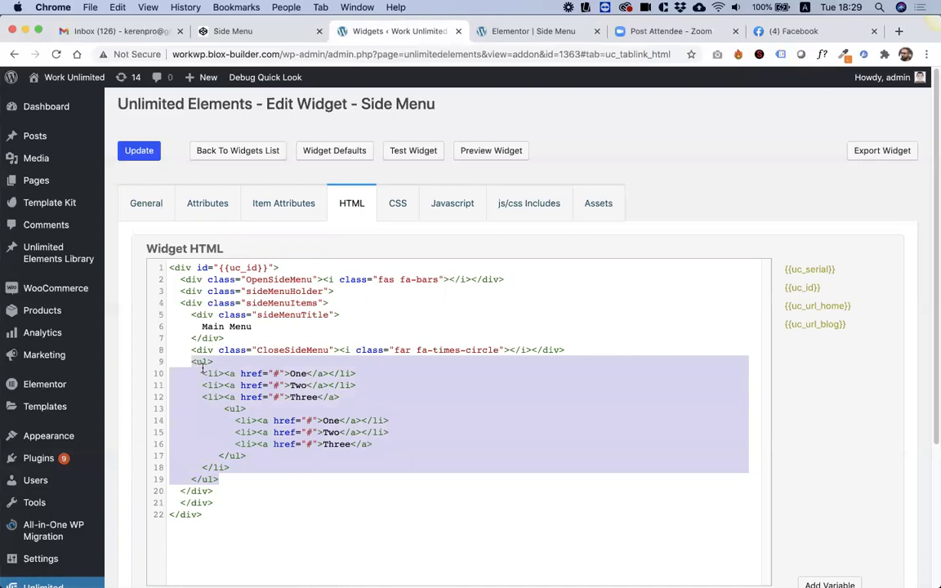
Step: Add a general content attribute of type Menu with the title Menu to the widget
left_click(215, 209)
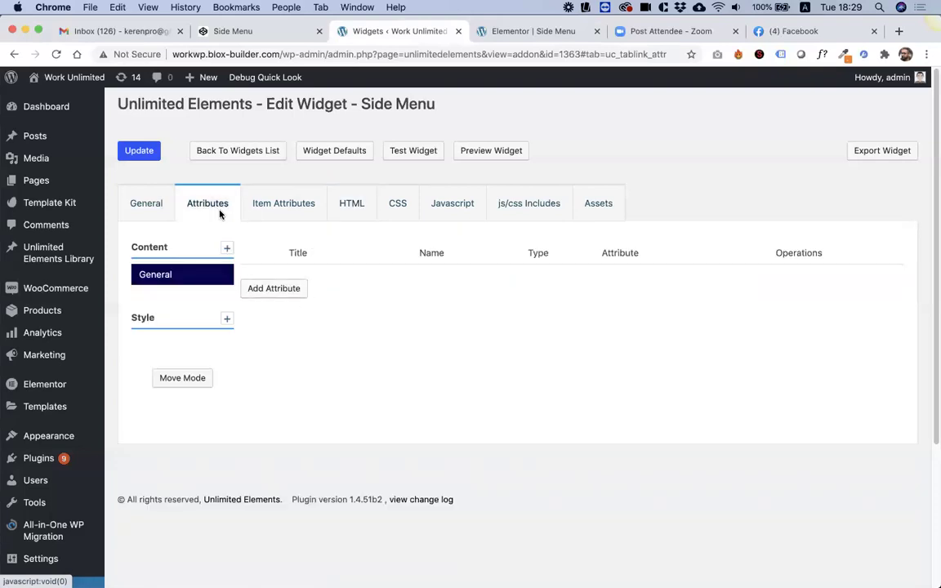
left_click(274, 290)
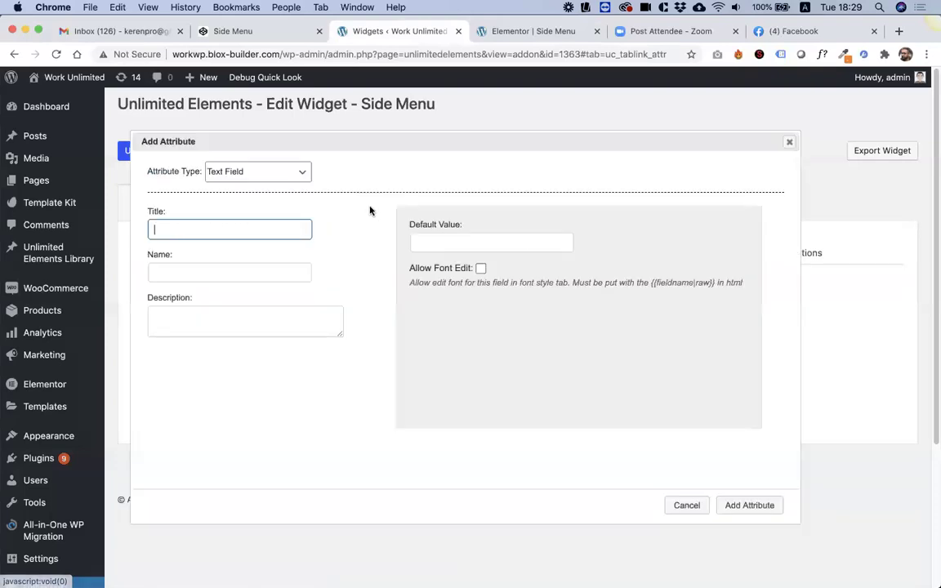
left_click(302, 175)
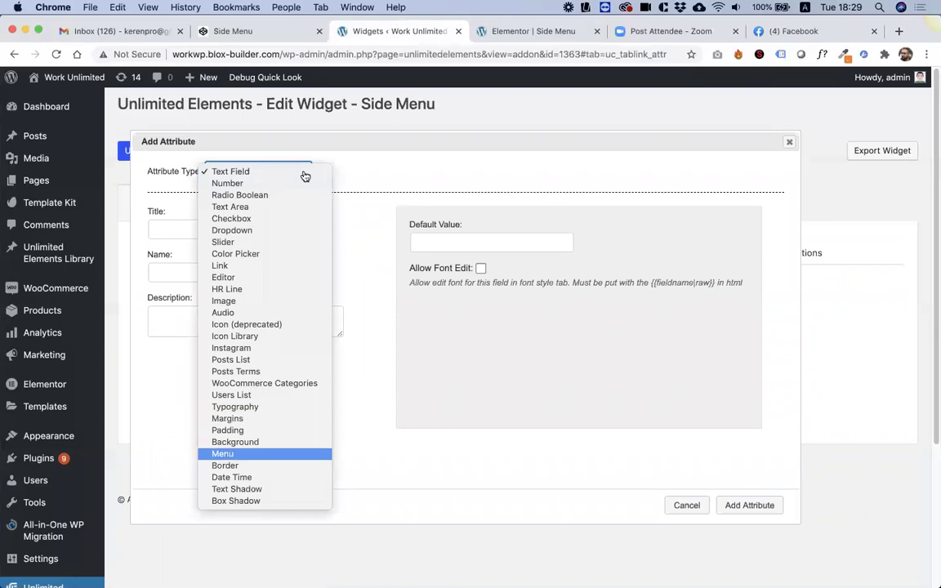
left_click(304, 175)
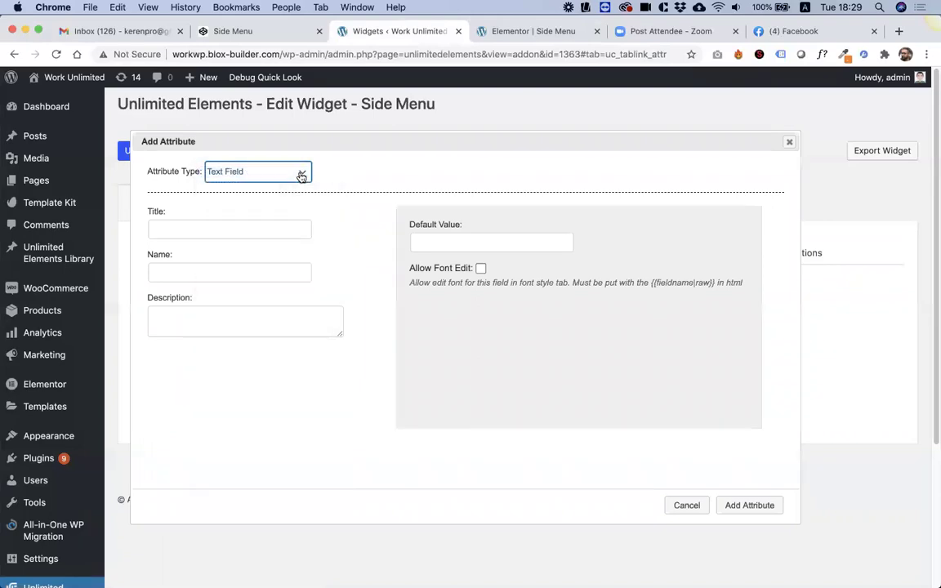
left_click(302, 174)
left_click(260, 454)
left_click(190, 228)
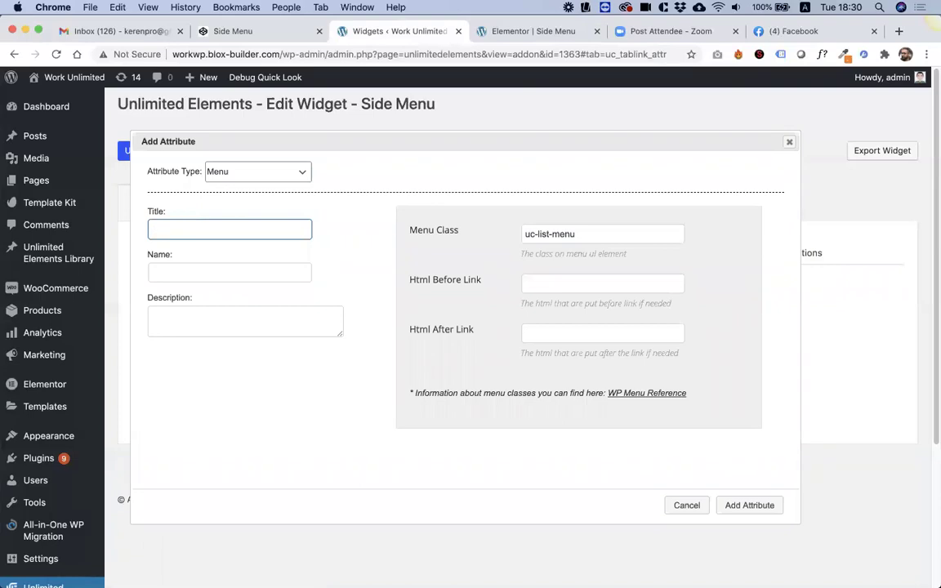
type("Menu")
key("Tab")
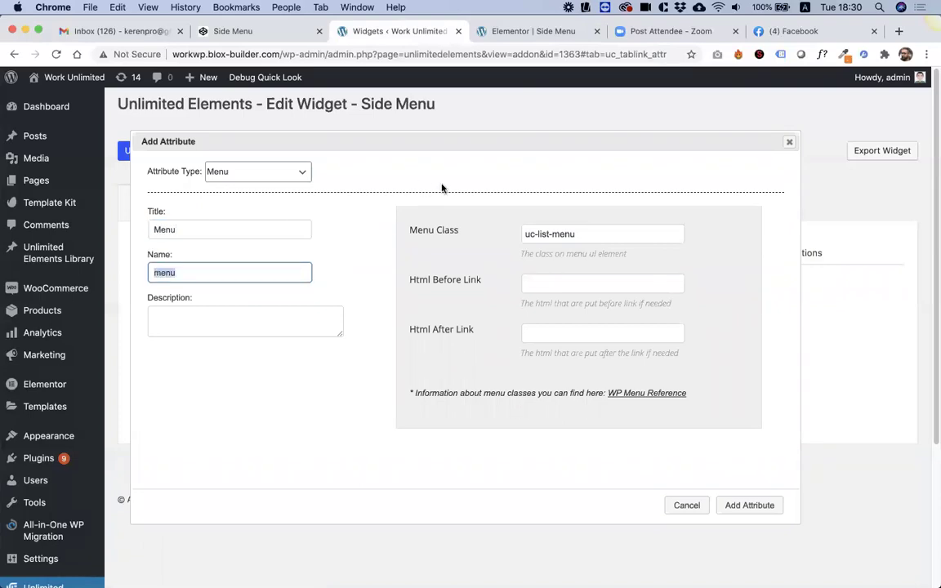
left_click(762, 504)
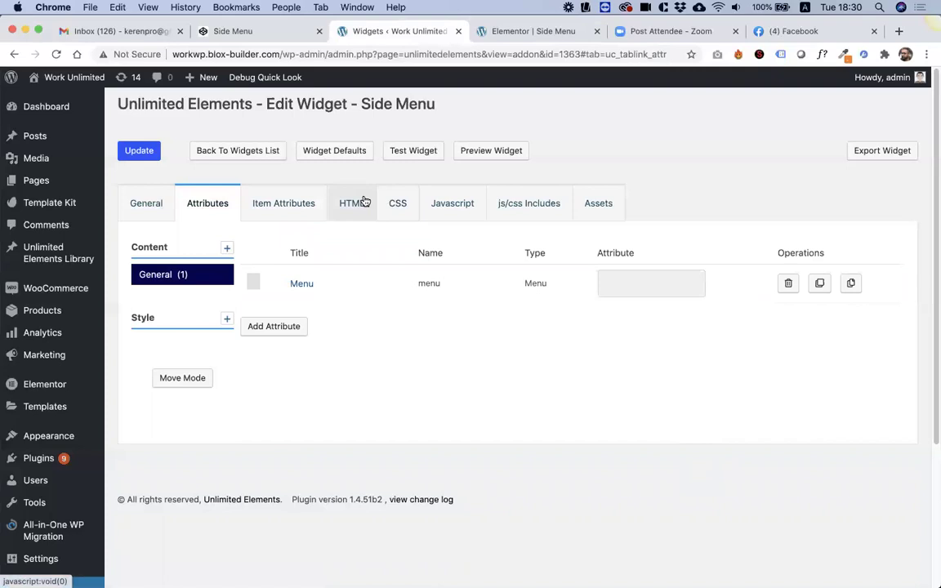
Step: Replace the selected ul list in the widget's HTML with {{menu|raw}} and save the widget
left_click(350, 208)
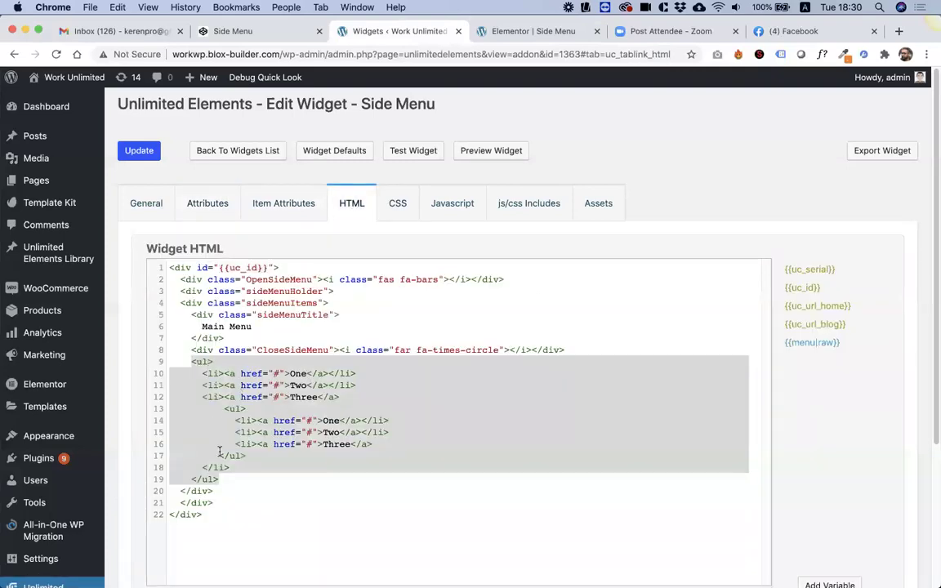
left_click(812, 342)
left_click(141, 150)
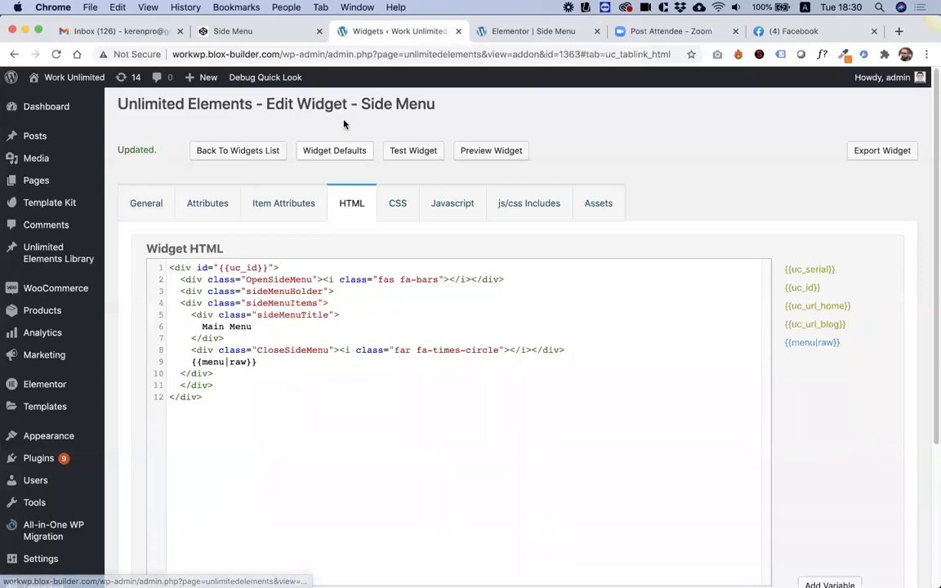
Step: Reload the page in Elementor, then select the Side Menu widget and open its menu to check the items
left_click(490, 31)
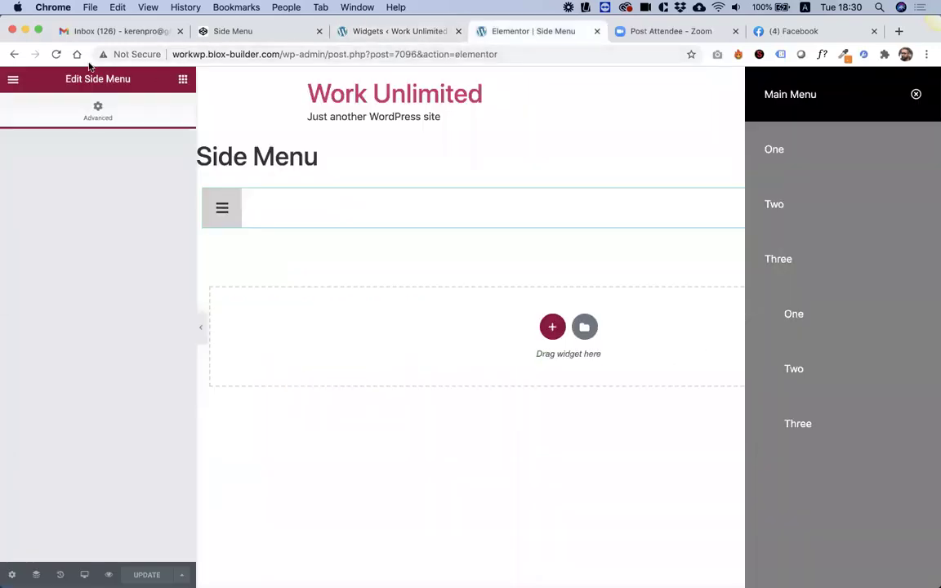
left_click(57, 54)
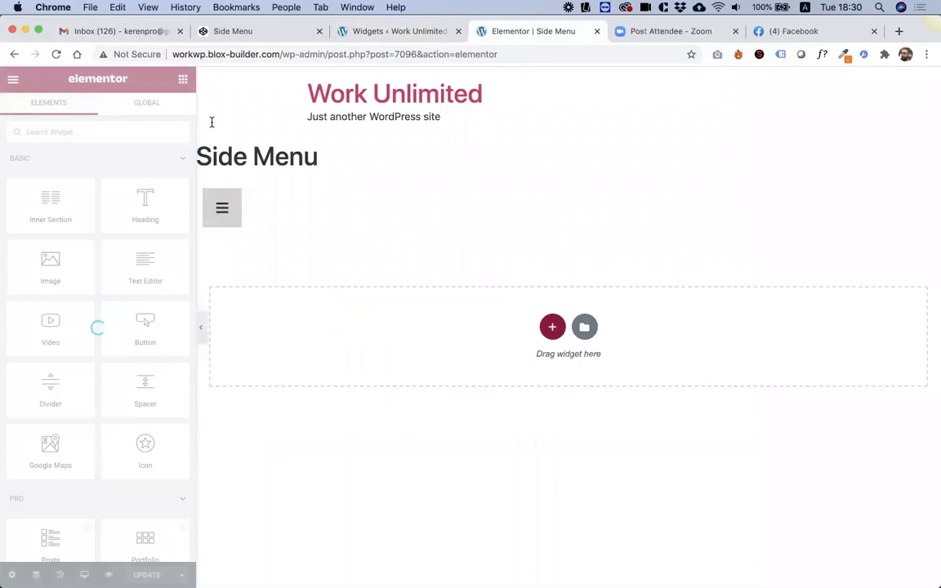
left_click(221, 210)
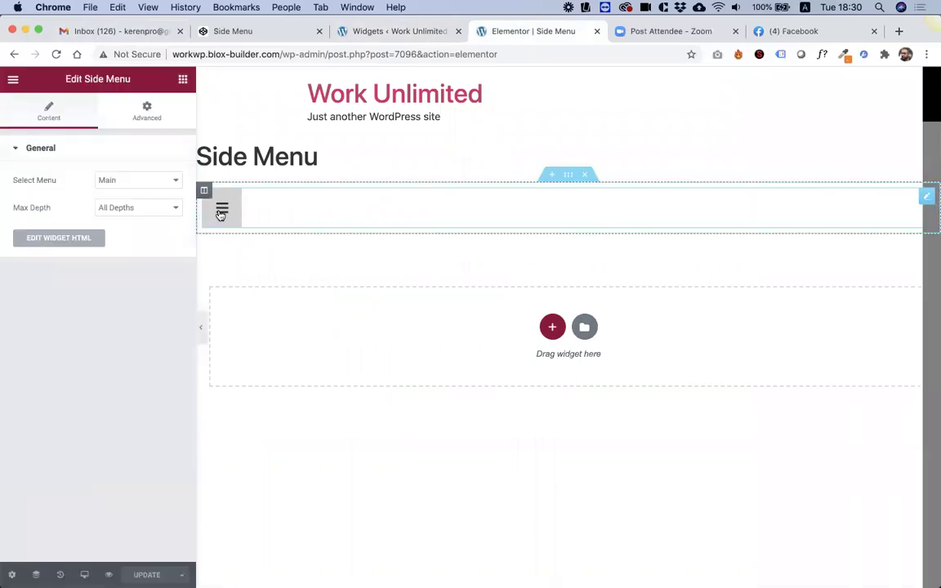
left_click(221, 210)
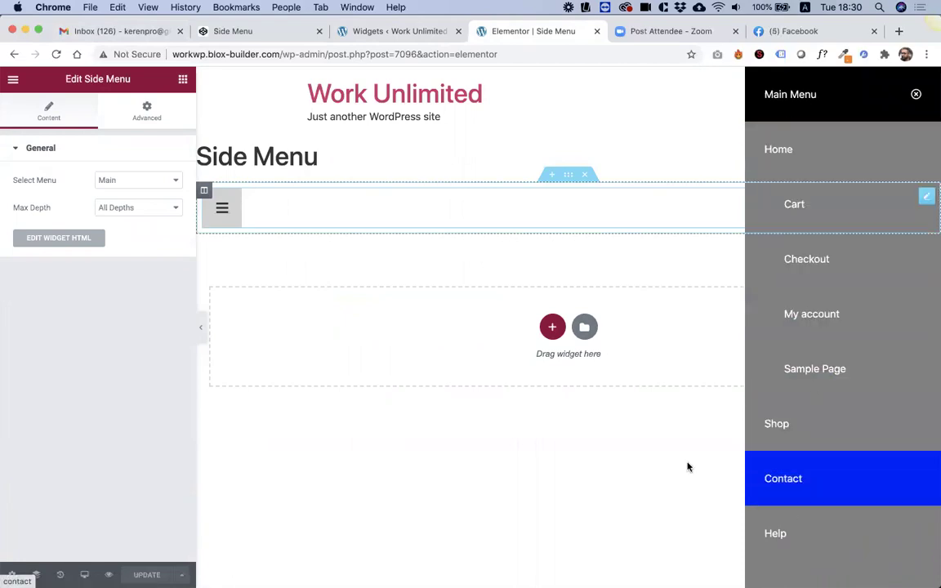
Step: Keep Main as the Side Menu widget's menu, set Max Depth to 1 and reopen the side menu
left_click(169, 180)
left_click(54, 214)
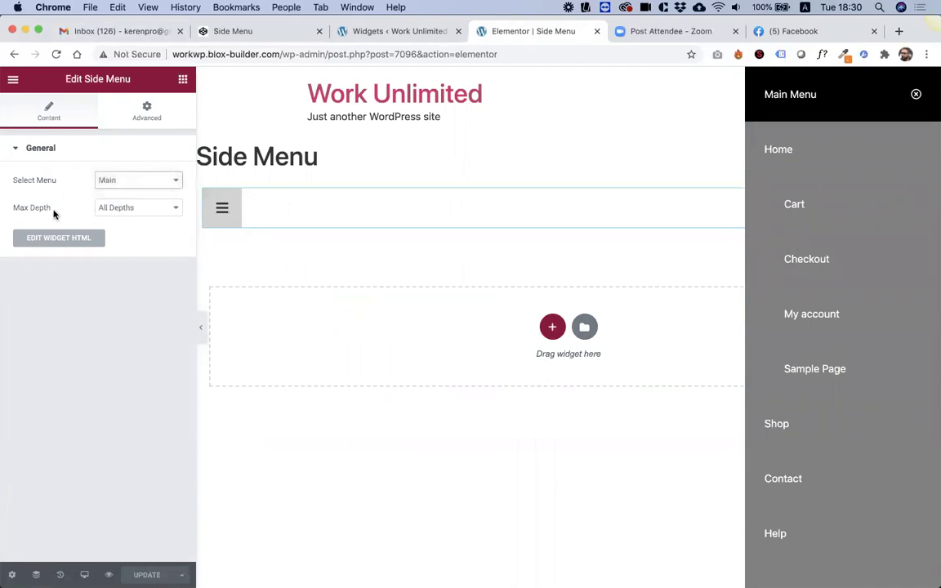
left_click(126, 208)
left_click(129, 218)
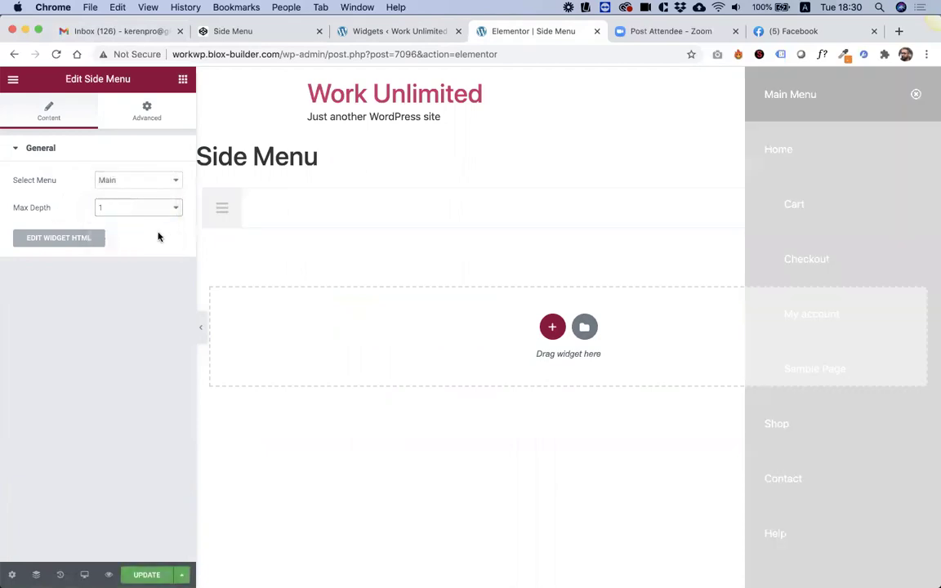
left_click(223, 211)
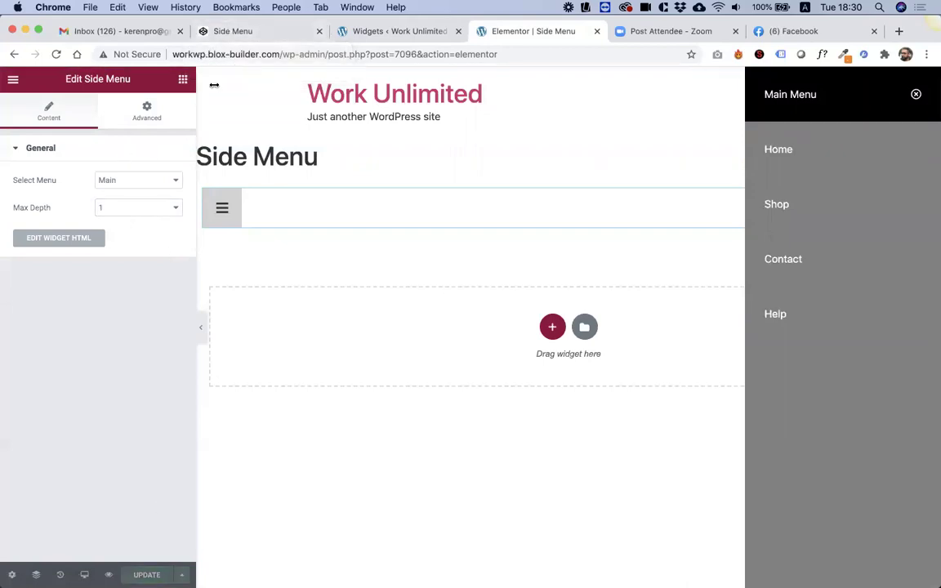
Step: Compare the CodePen side menu with the Elementor preview, and return to the Unlimited Elements widget editor
left_click(235, 33)
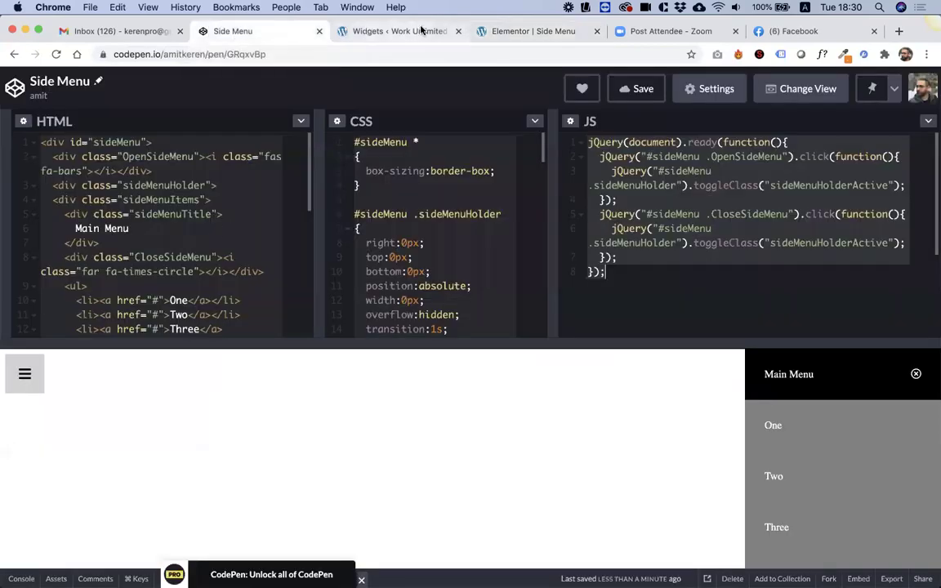
left_click(504, 36)
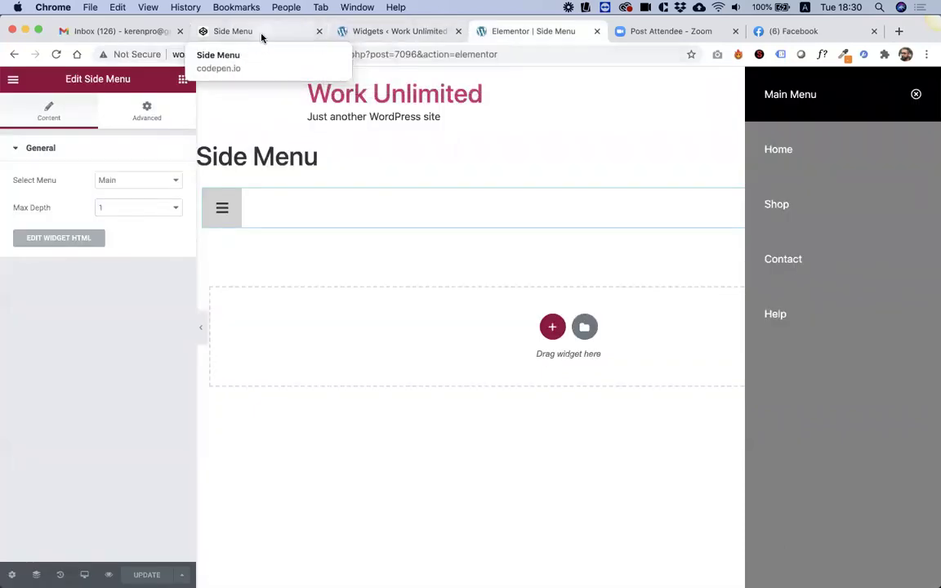
left_click(396, 30)
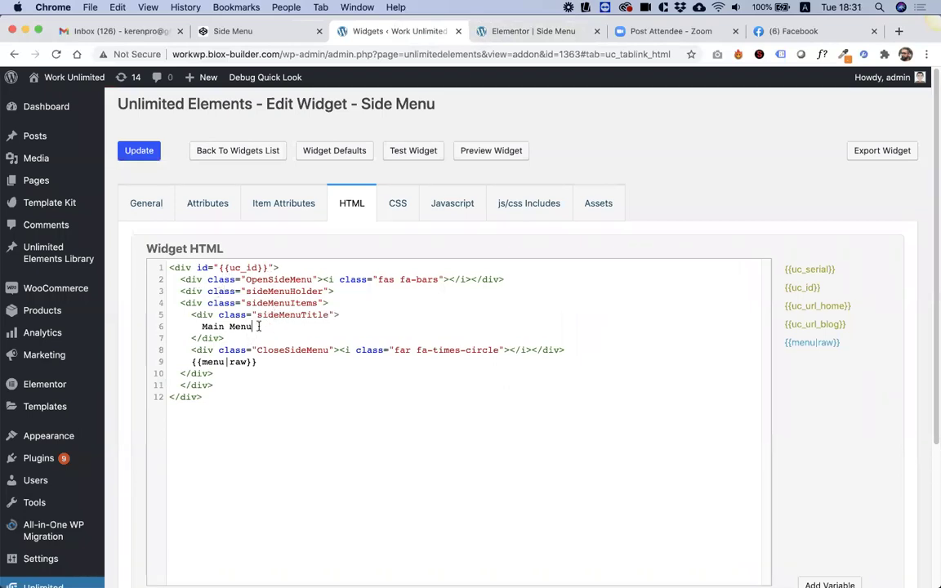
Step: Start a new widget attribute of type Text Field with the title Menu Title
left_click(205, 203)
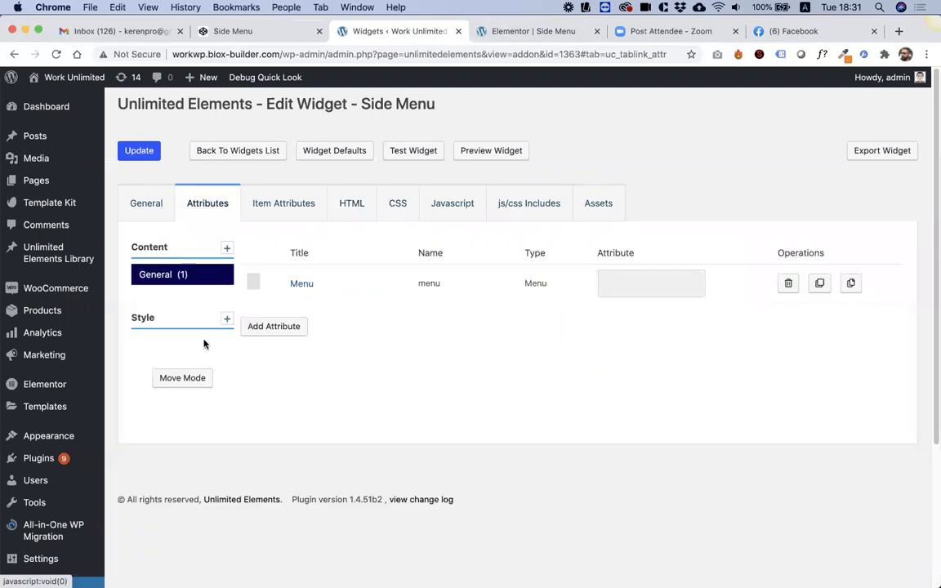
left_click(264, 333)
left_click(276, 173)
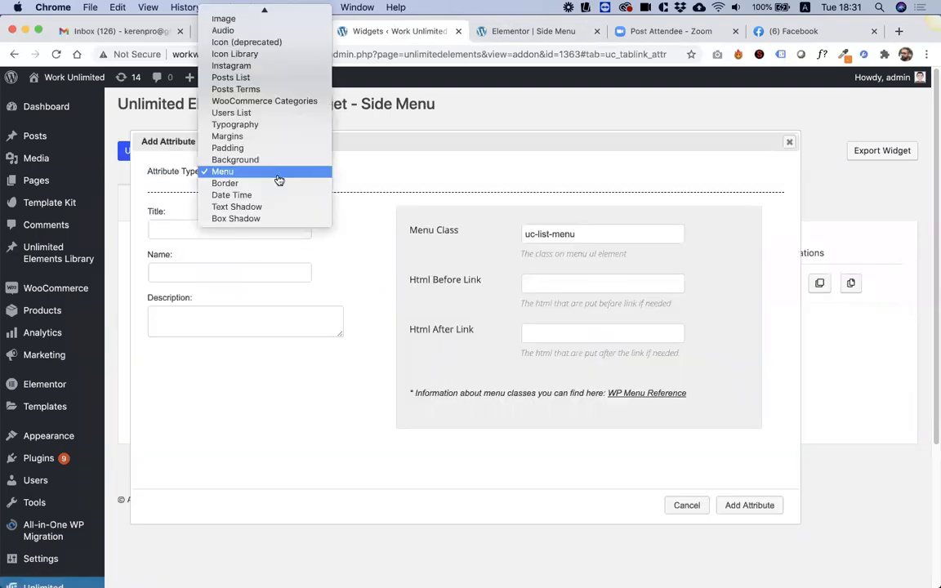
scroll(279, 180, "up", 5)
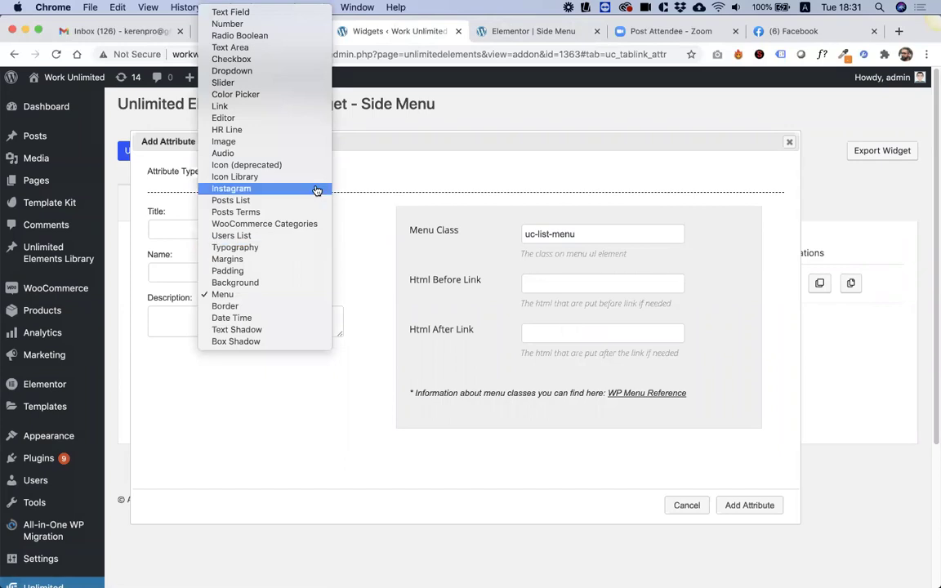
left_click(240, 11)
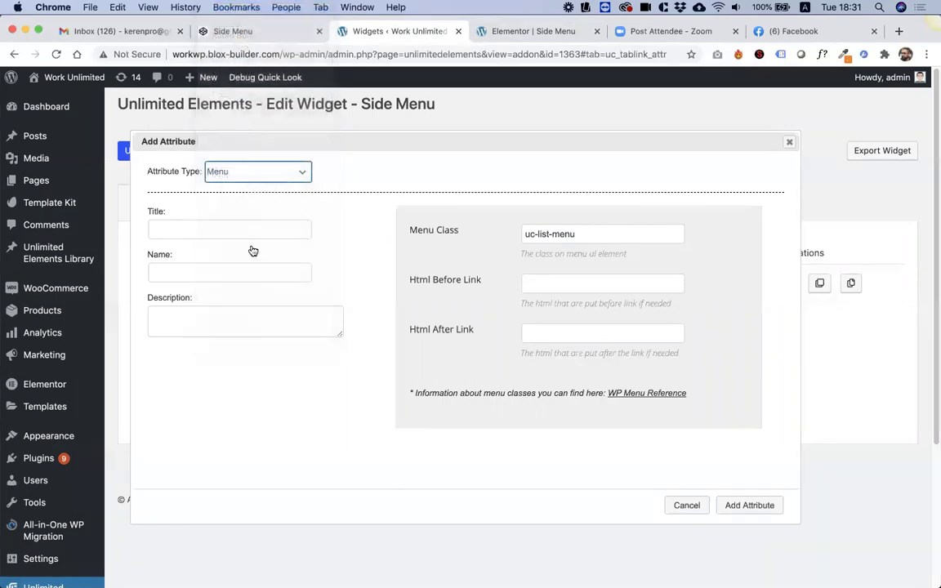
left_click(211, 231)
type("Menu Title")
key("Tab")
Step: Set the Menu Title attribute's default value to Main Menu and add the attribute to the widget
left_click(510, 235)
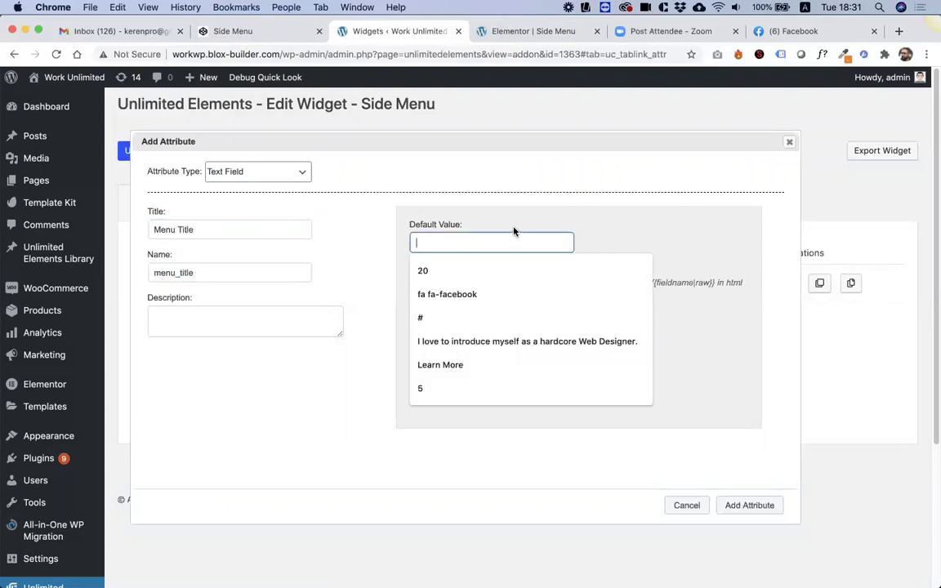
type("Ma")
key("BackSpace")
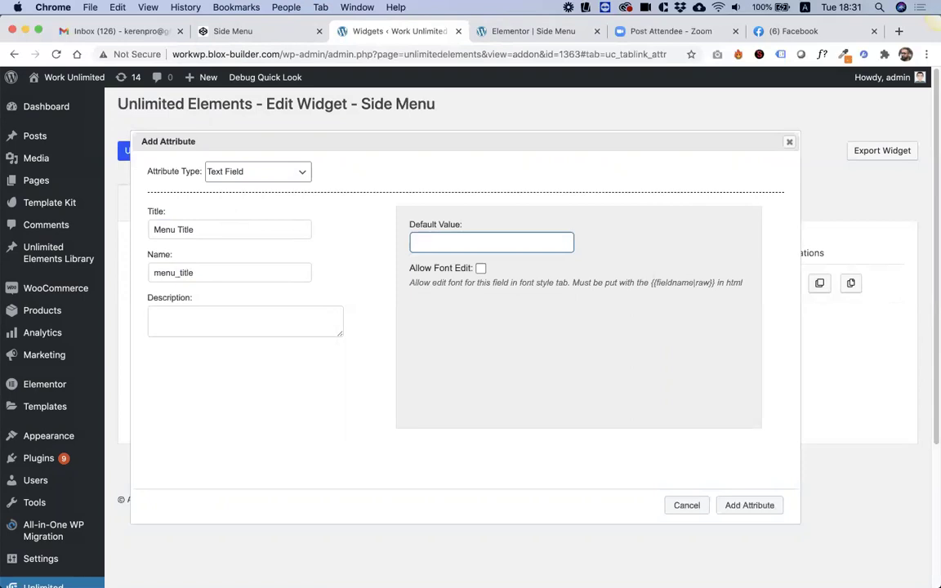
type("Main Menu")
left_click(739, 504)
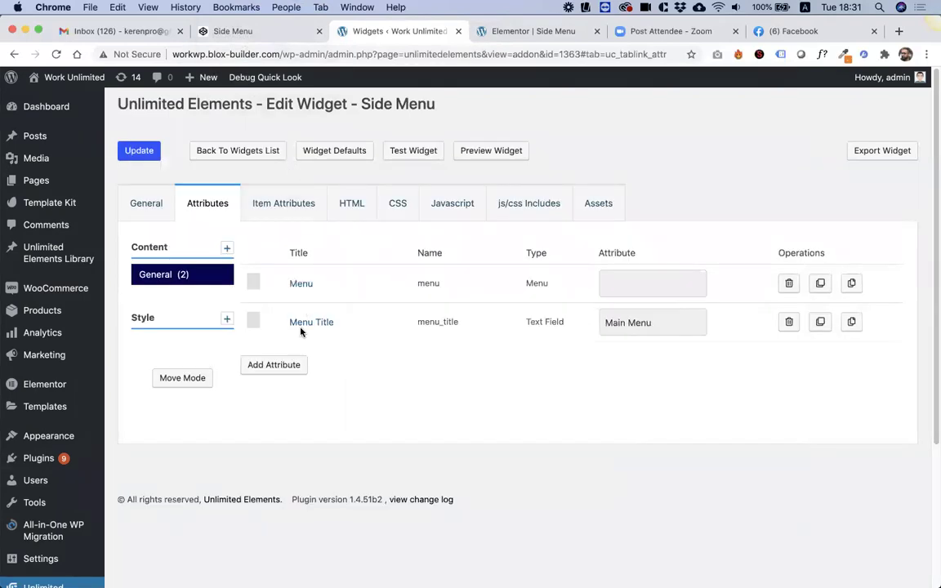
Step: Replace the Main Menu text in the widget's HTML with {{menu_title|raw}}, save the widget and return to the Elementor page
left_click(353, 207)
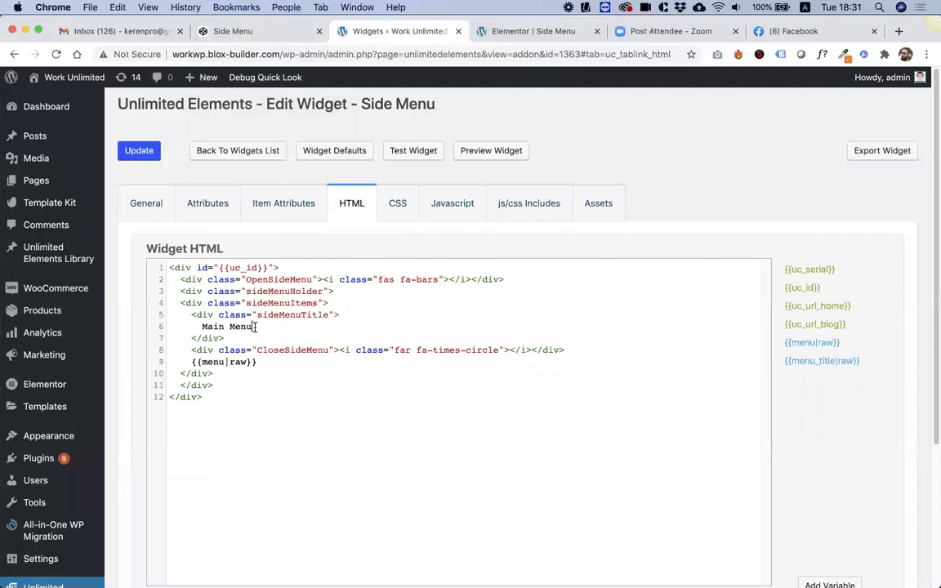
left_click_drag(256, 327, 201, 327)
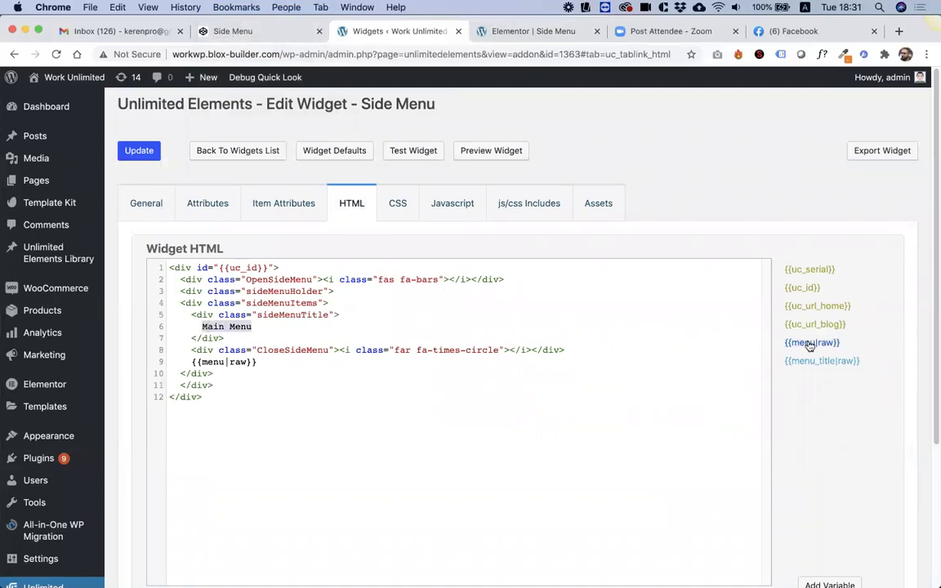
left_click(814, 362)
left_click(139, 151)
left_click(542, 33)
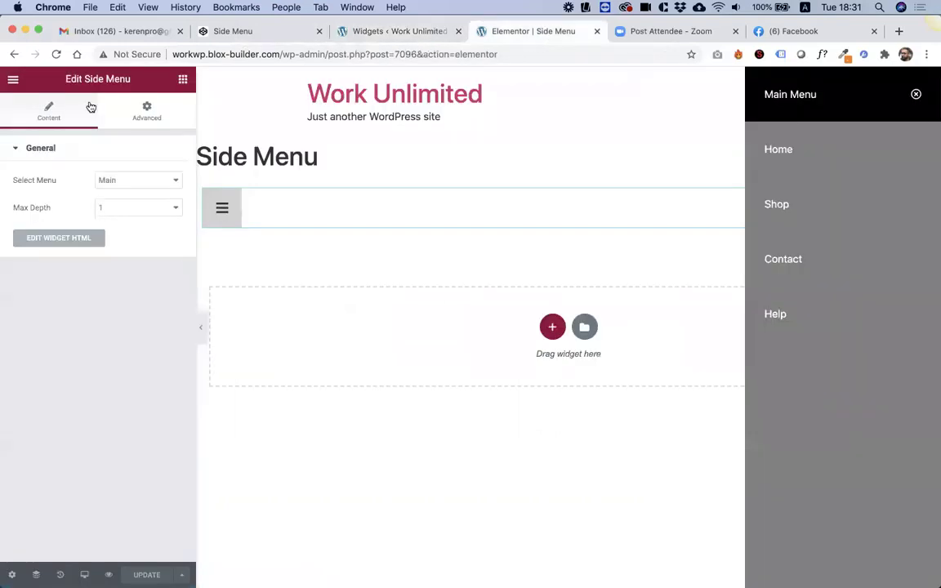
Step: Reload the Elementor page, set the Side Menu widget's Menu Title to Social Menu and open the menu in the preview
left_click(55, 54)
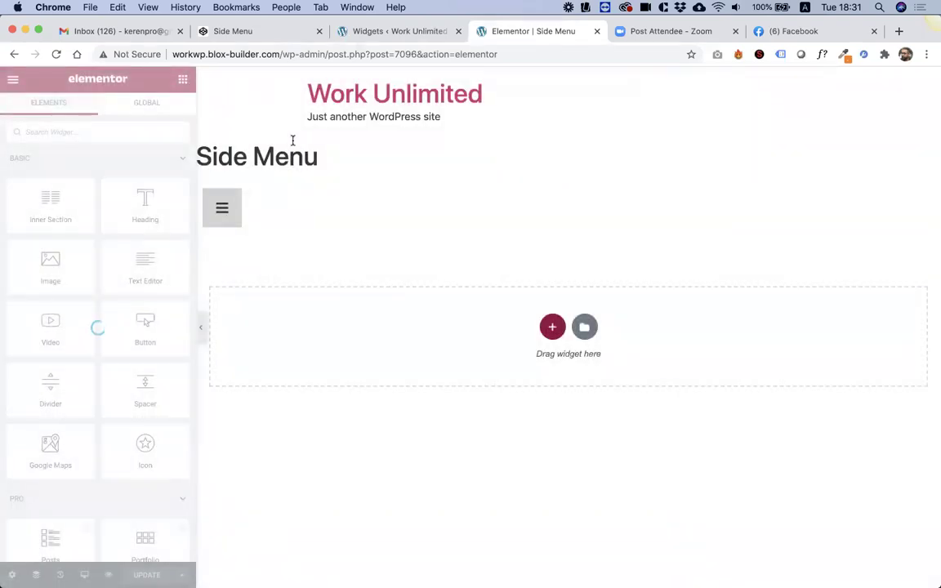
left_click(228, 209)
double_click(121, 235)
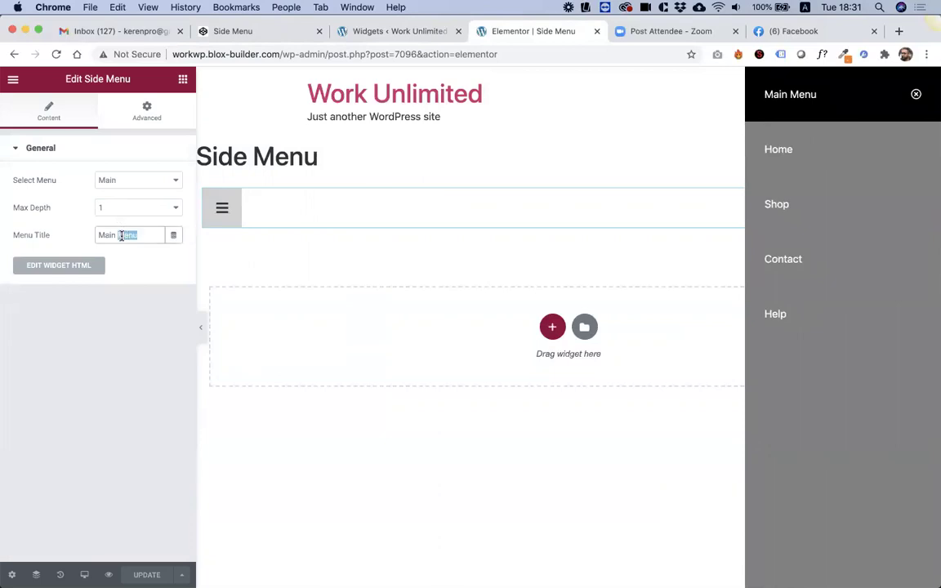
triple_click(121, 235)
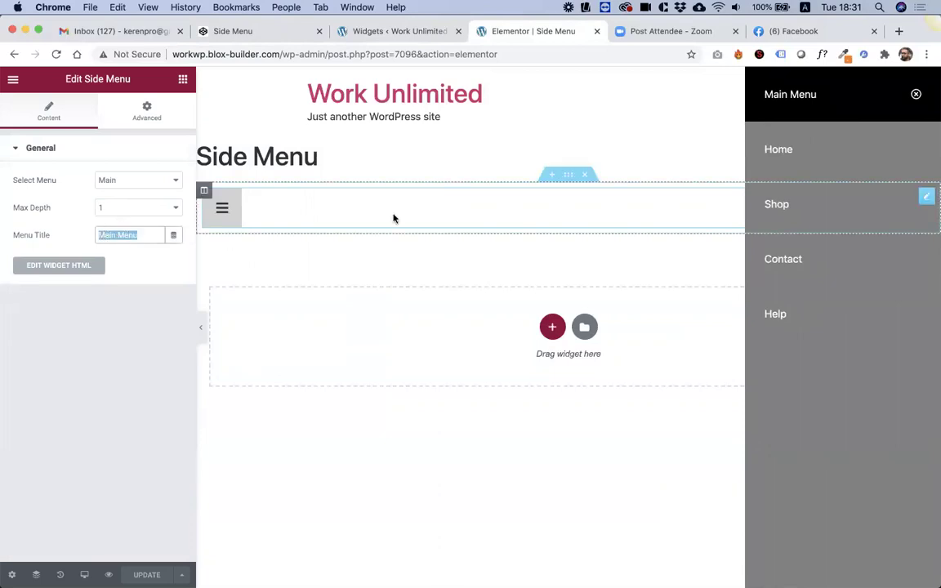
type("S")
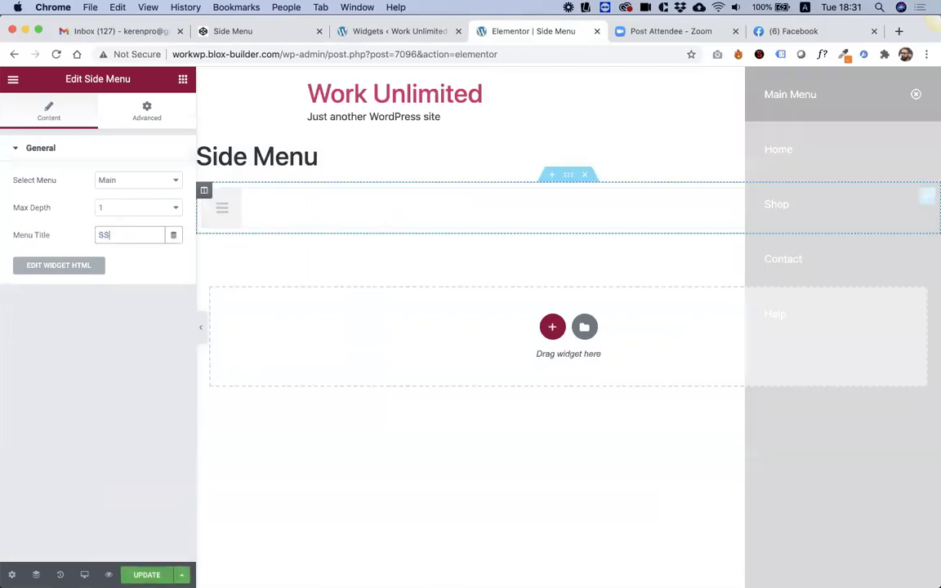
type("ocial Menu")
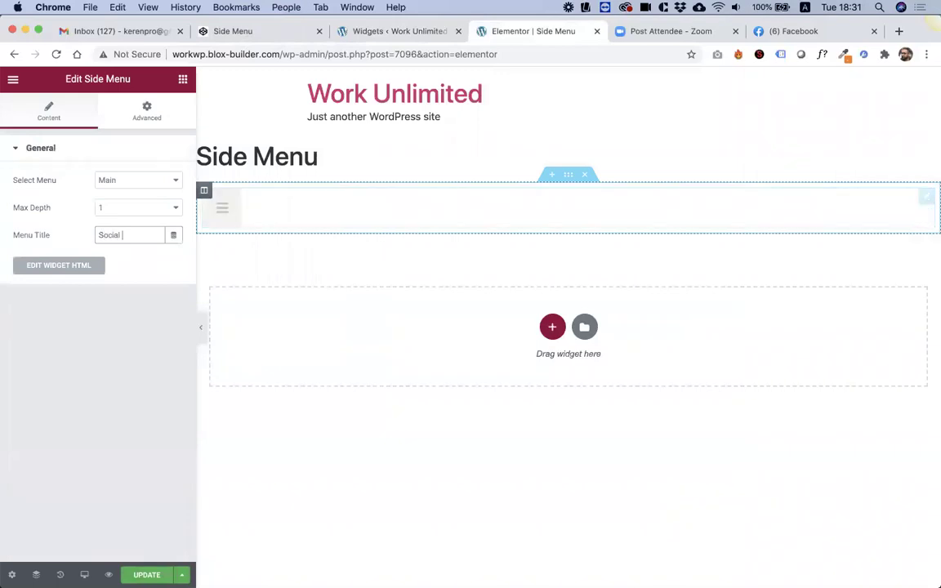
left_click(222, 208)
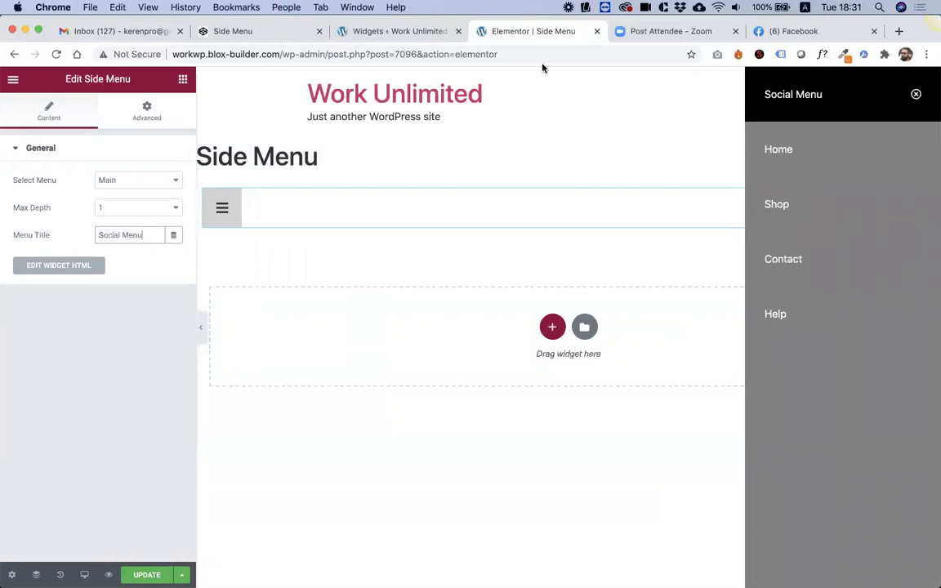
Step: Return to the Unlimited Elements widget editor and add a content attribute section titled Icons
left_click(400, 31)
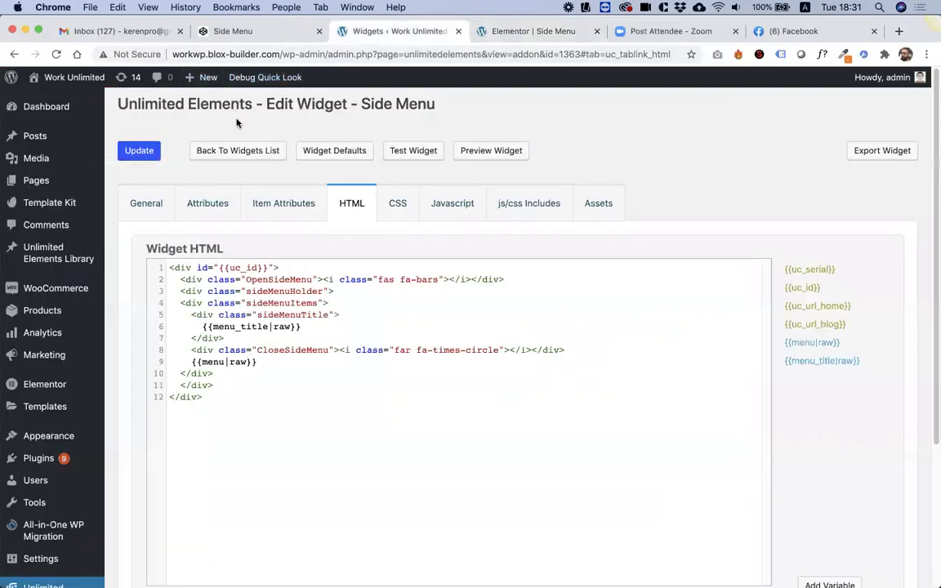
left_click(400, 278)
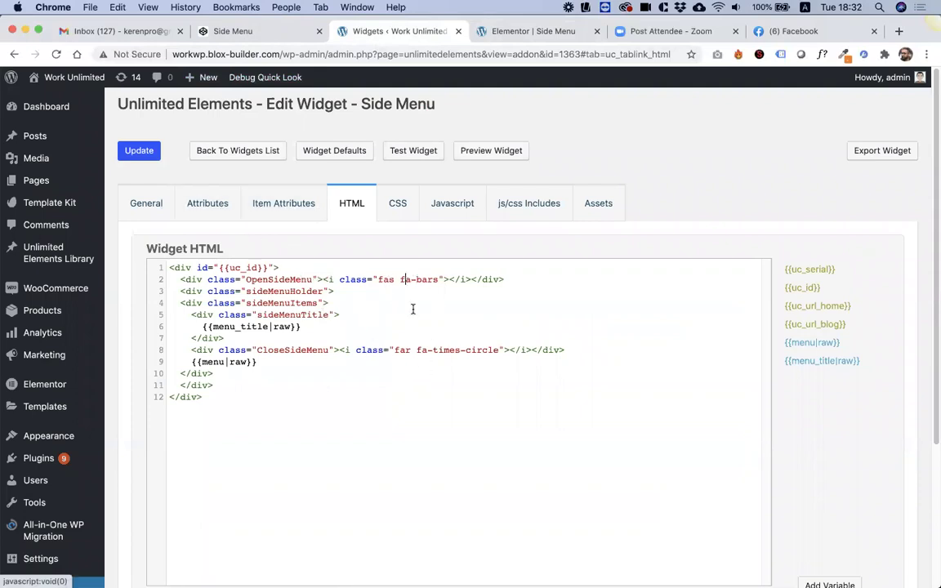
left_click(206, 214)
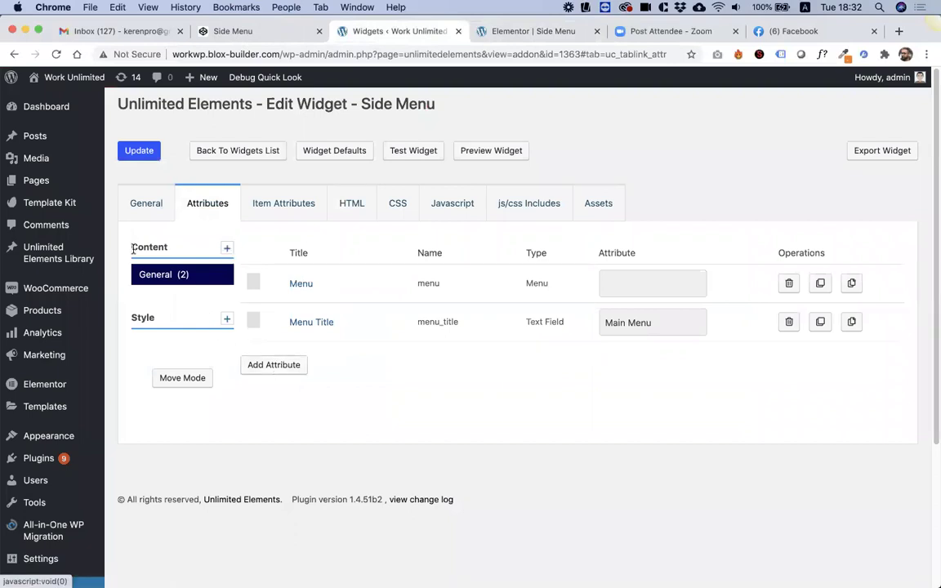
left_click(227, 248)
type("Icons")
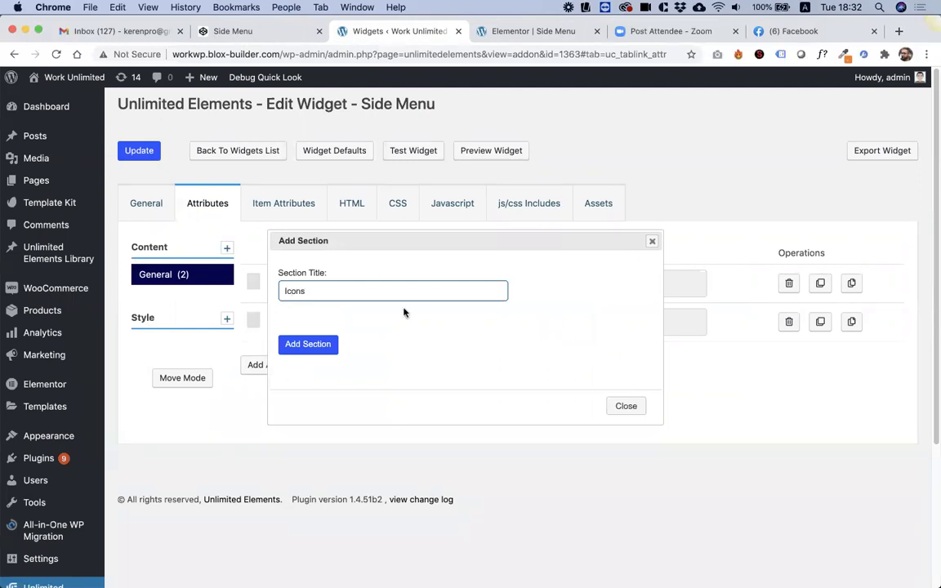
left_click(313, 344)
left_click(167, 300)
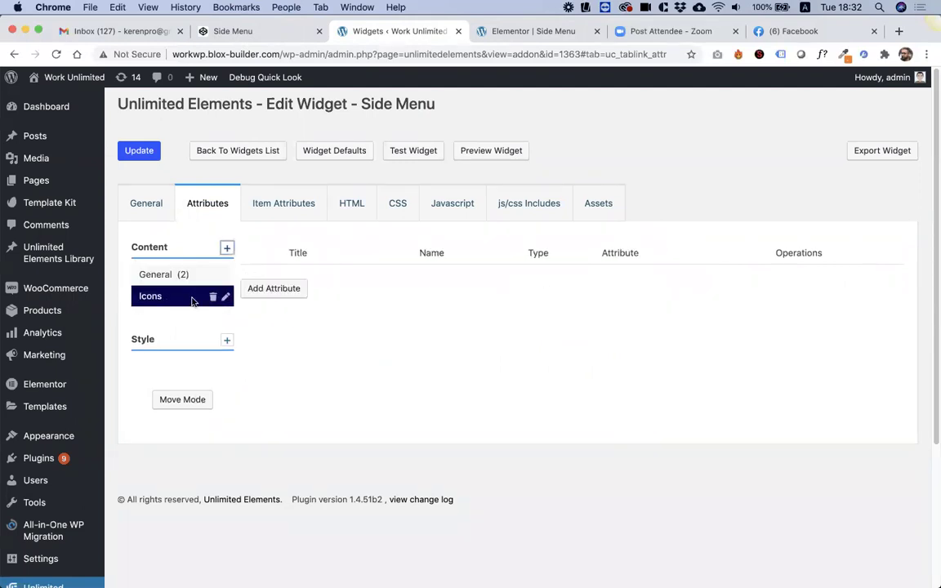
Step: Add an Icon Library attribute titled Toggle Icon to the Icons section, leaving its default value empty
left_click(284, 290)
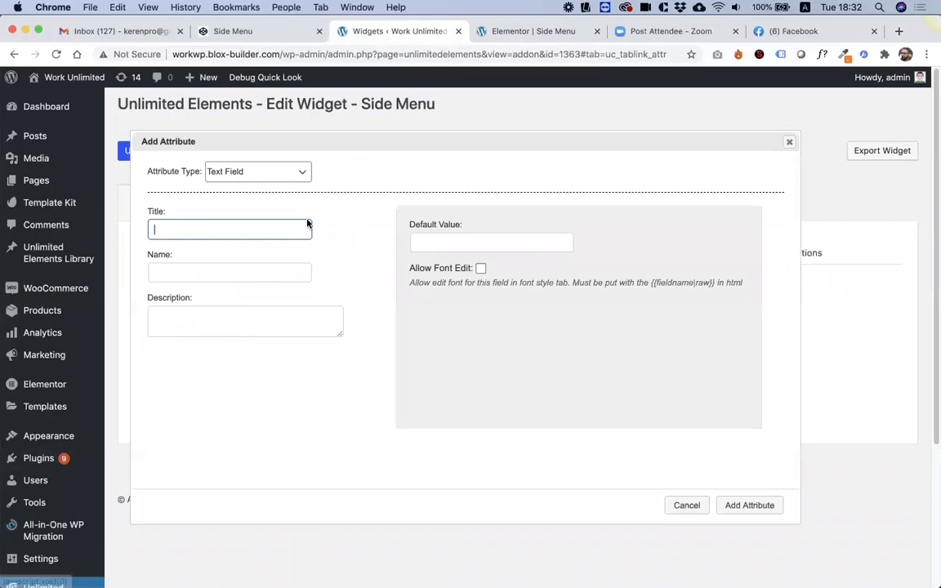
left_click(246, 173)
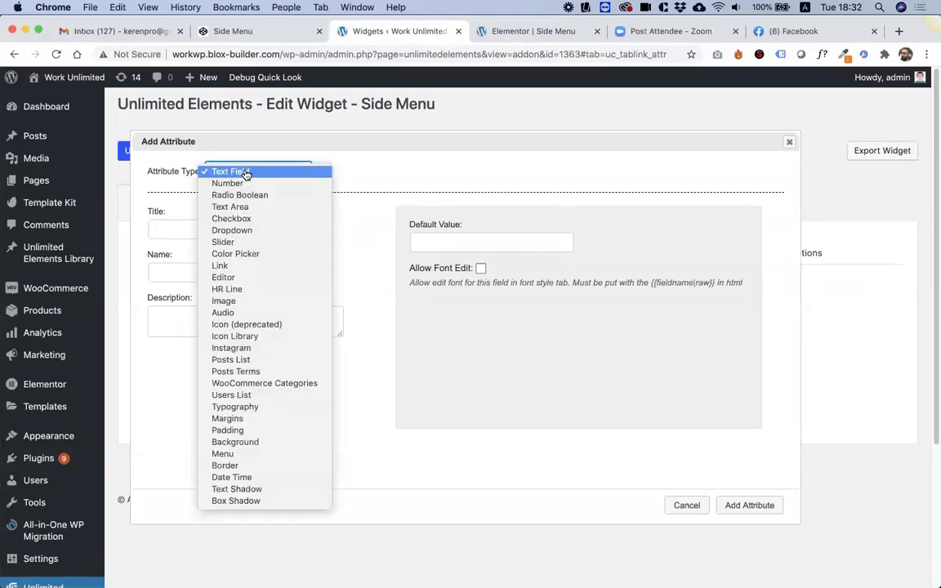
left_click(265, 336)
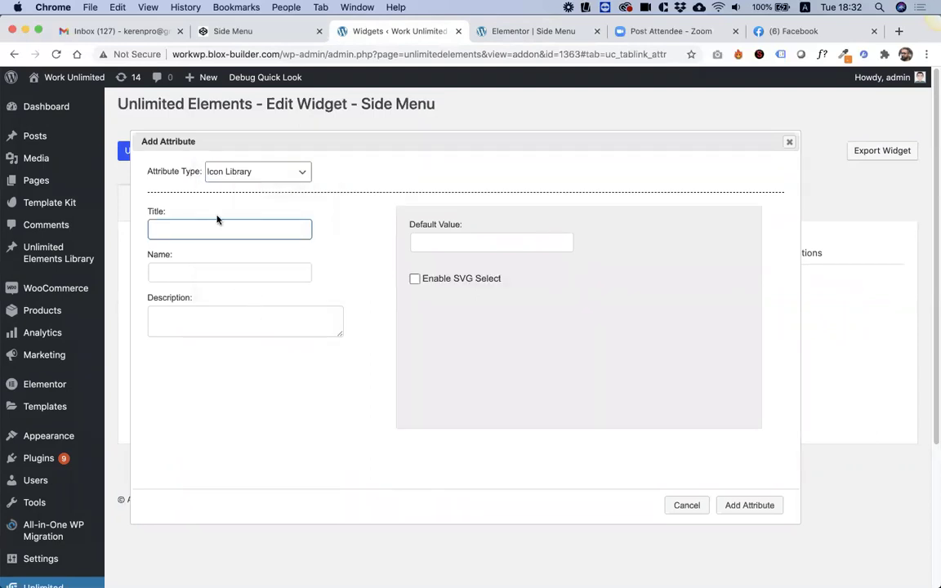
type("Toggle Icon")
key("Tab")
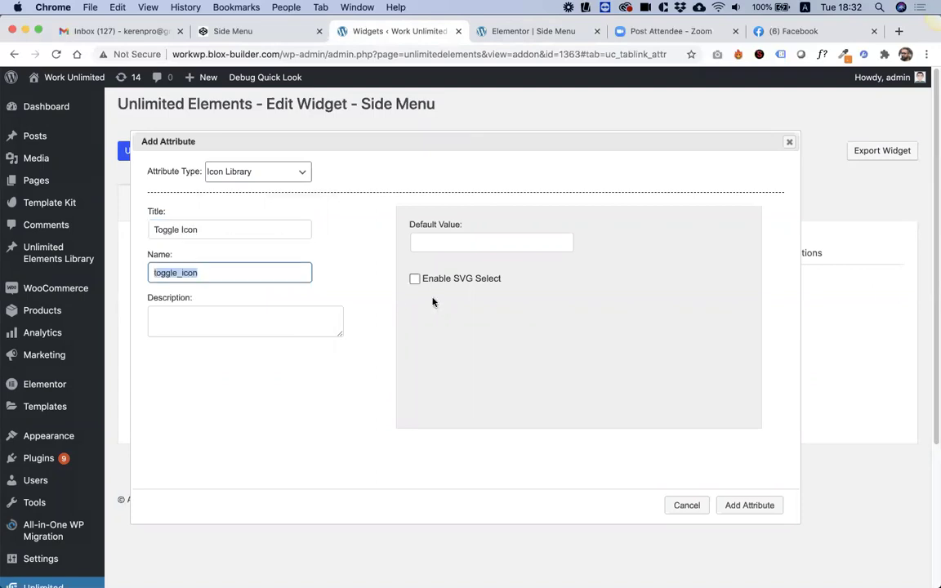
left_click(427, 242)
left_click(584, 271)
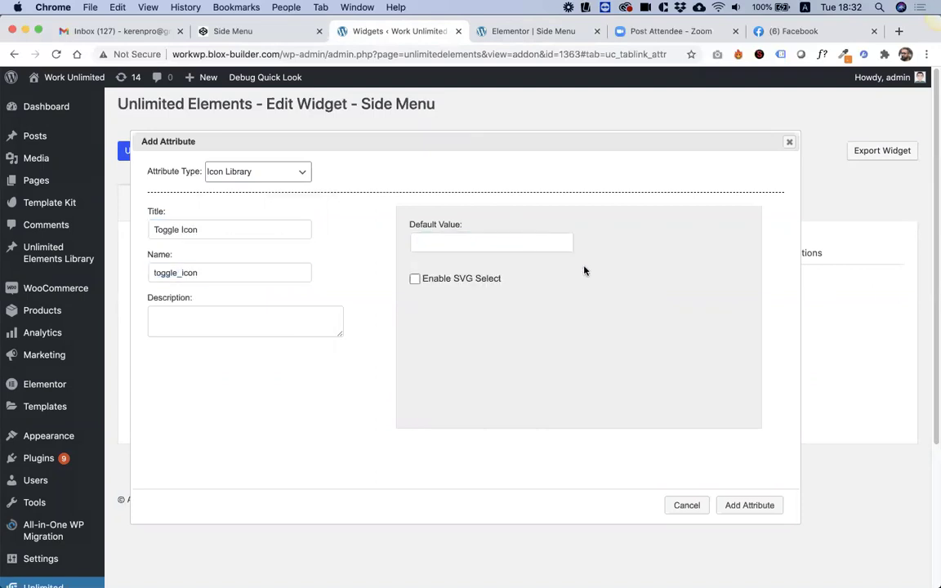
left_click(743, 504)
Step: Copy the fas fa-bars class from the OpenSideMenu icon in the widget's HTML and replace it with {{toggle_icon}}
left_click(349, 211)
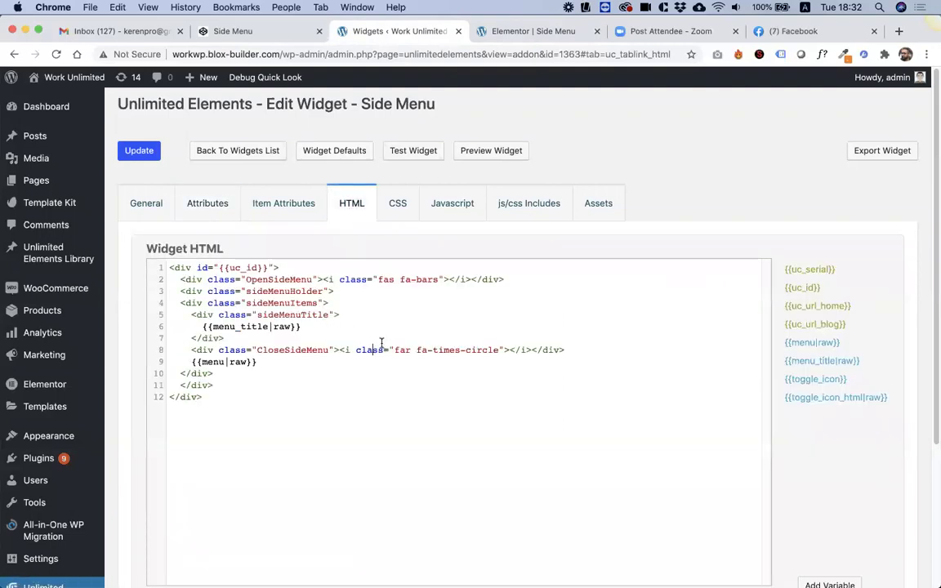
left_click_drag(440, 280, 379, 284)
key("super+c")
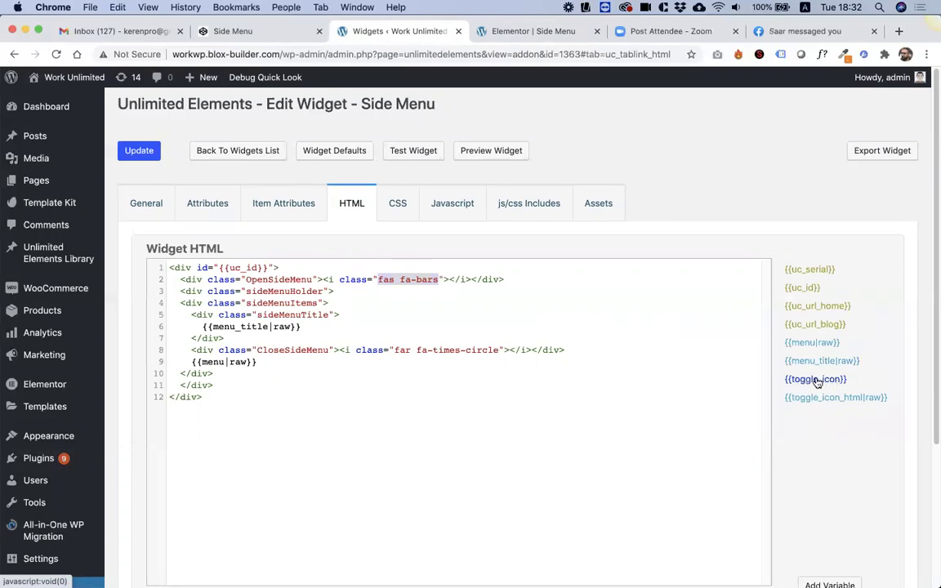
left_click(817, 380)
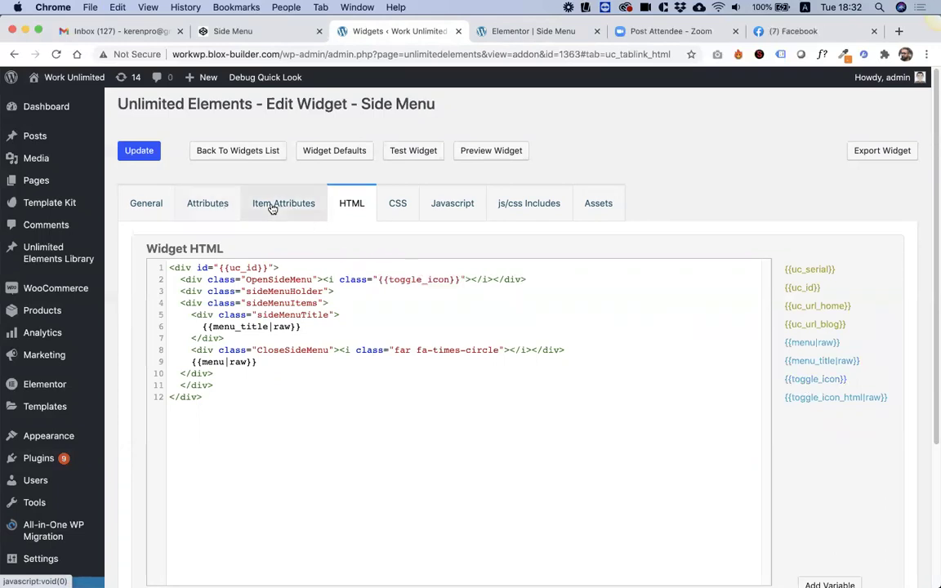
Step: Set the Toggle Icon attribute's default value to fas fa-bars, update the attribute and save the widget
left_click(204, 205)
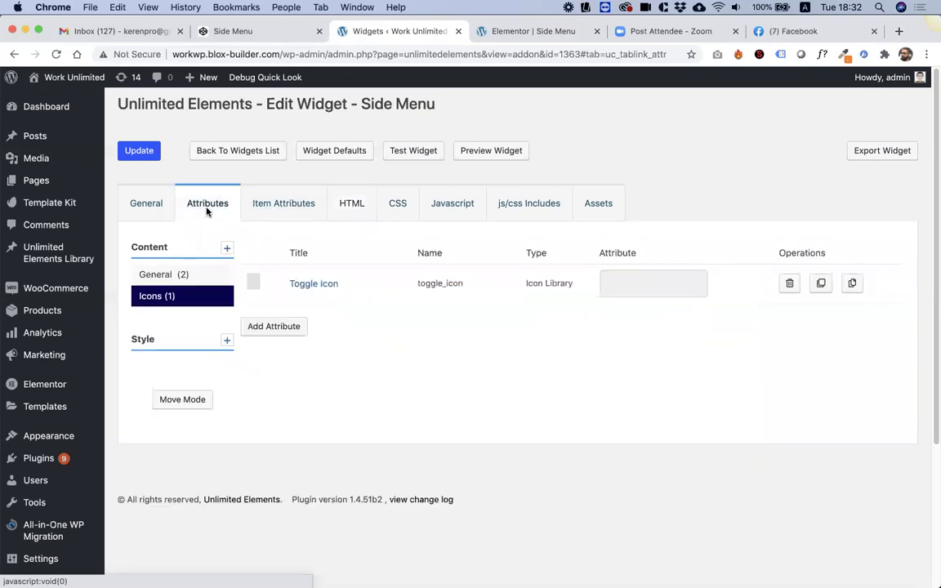
left_click(307, 286)
left_click(457, 243)
key("super+v")
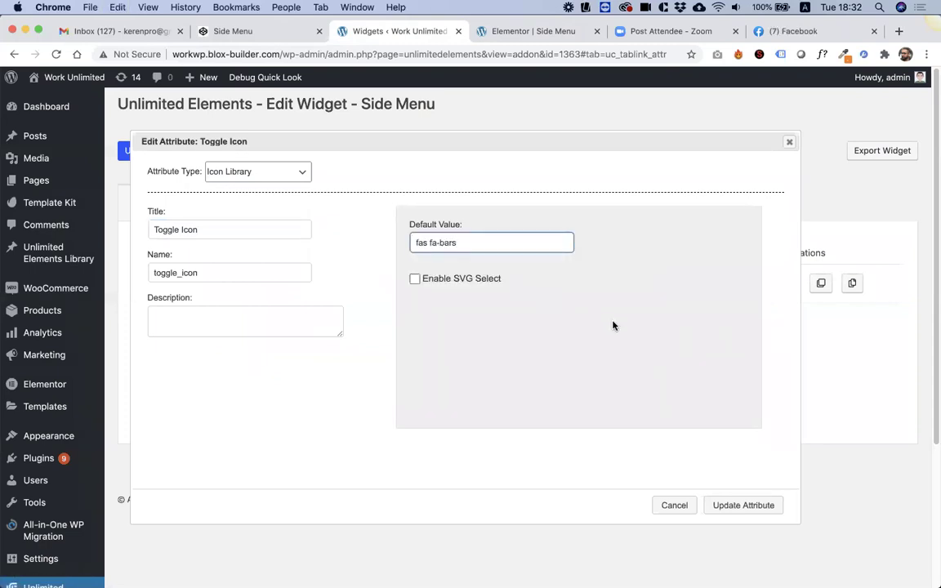
left_click(736, 505)
left_click(127, 150)
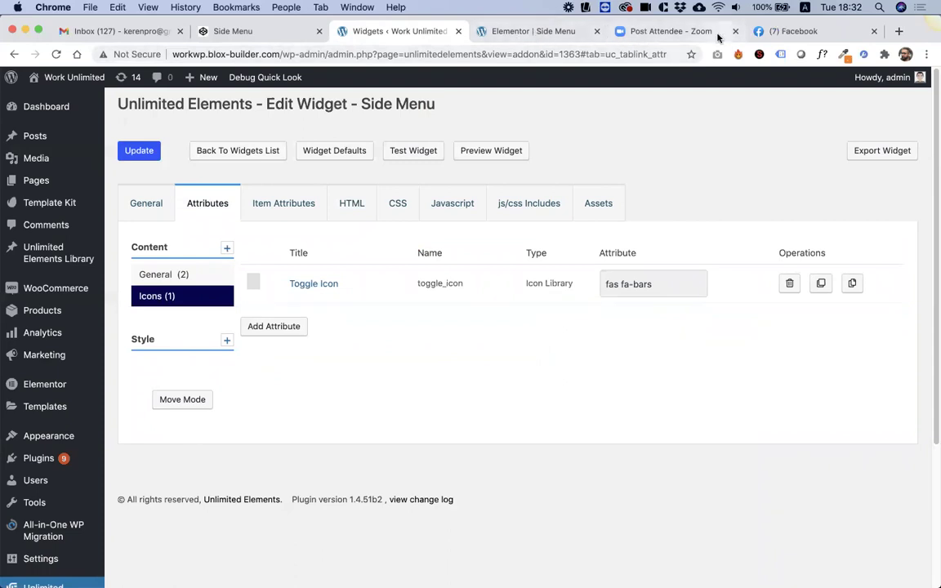
Step: Switch to the Elementor page, save its unsaved changes and reload the editor
left_click(549, 33)
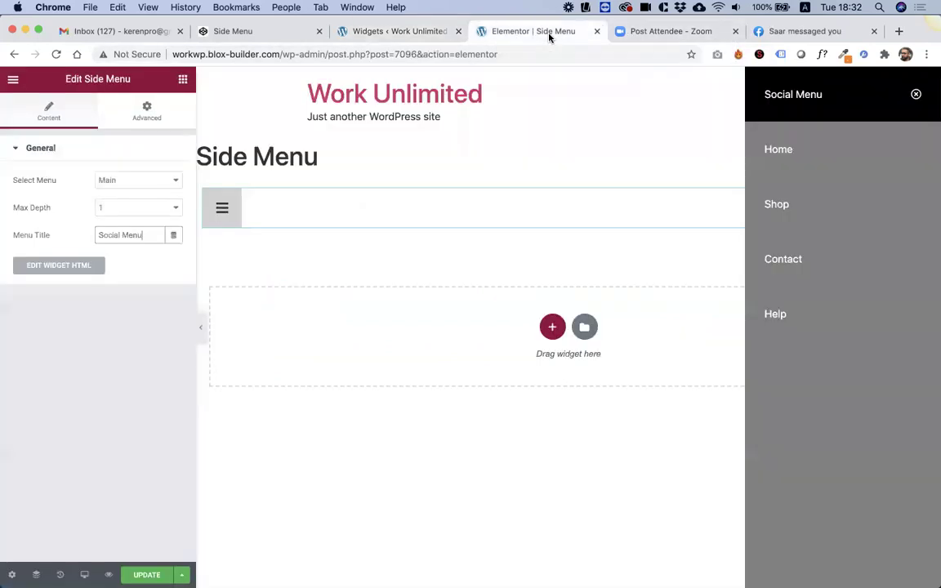
left_click(57, 54)
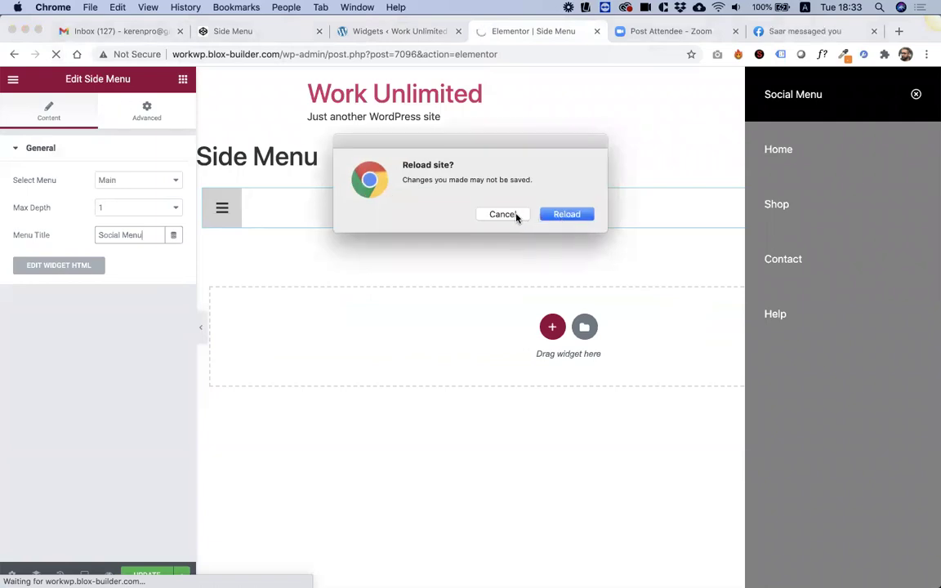
left_click(502, 214)
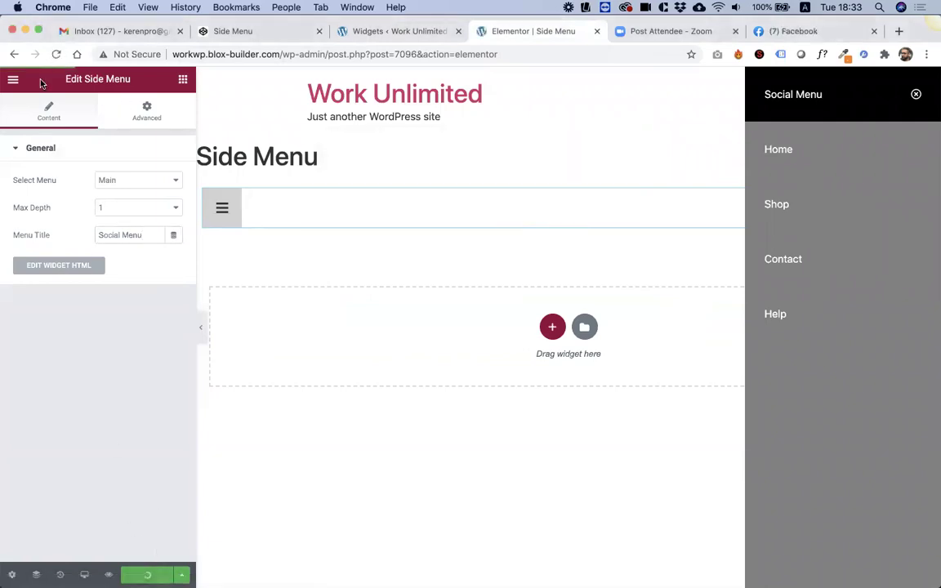
left_click(56, 54)
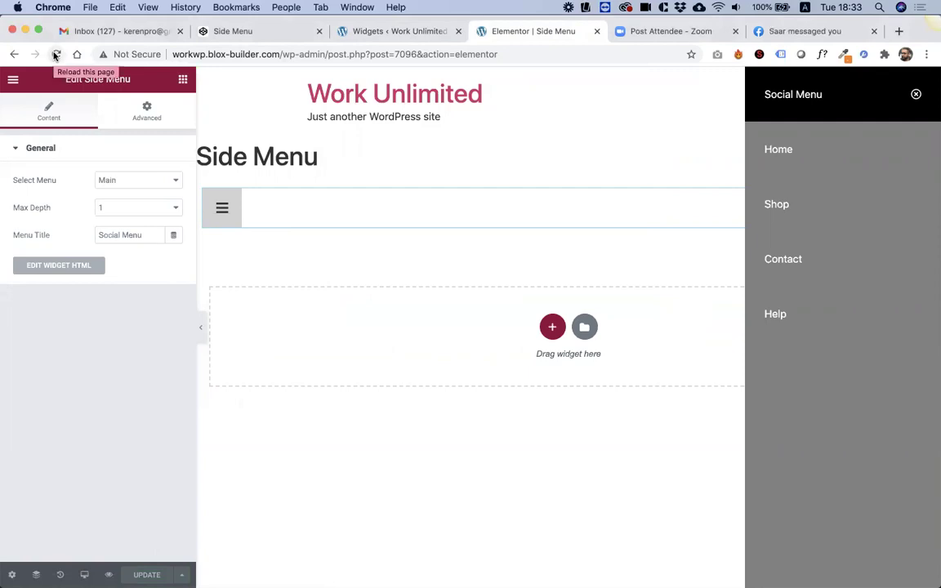
left_click(55, 54)
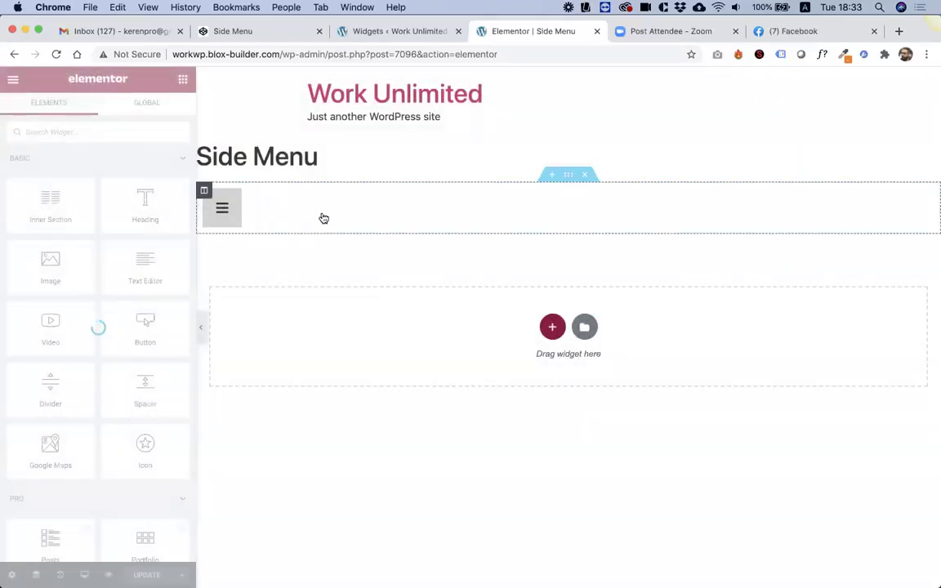
Step: Open the Side Menu widget's Icons settings and change the Toggle Icon to the basketball icon from the icon library
left_click(281, 212)
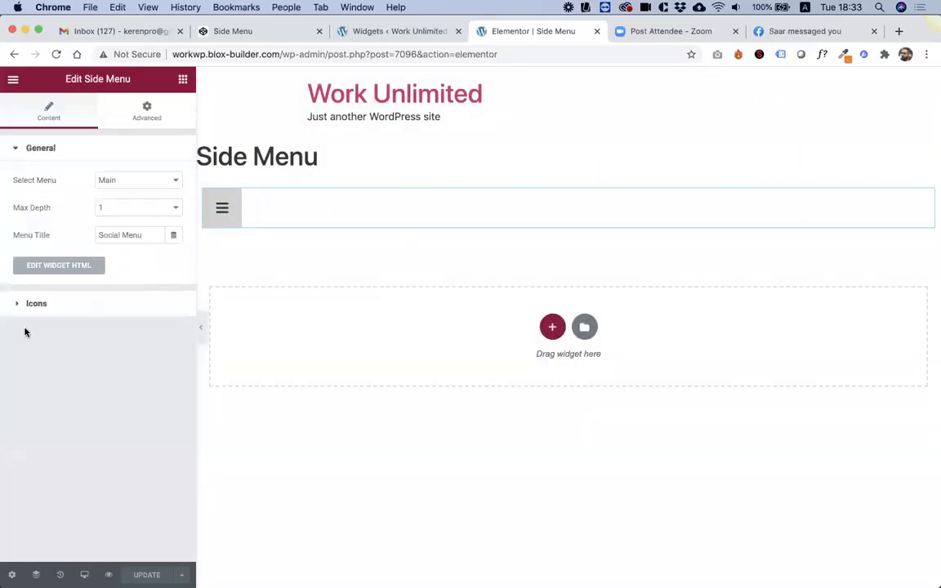
left_click(47, 307)
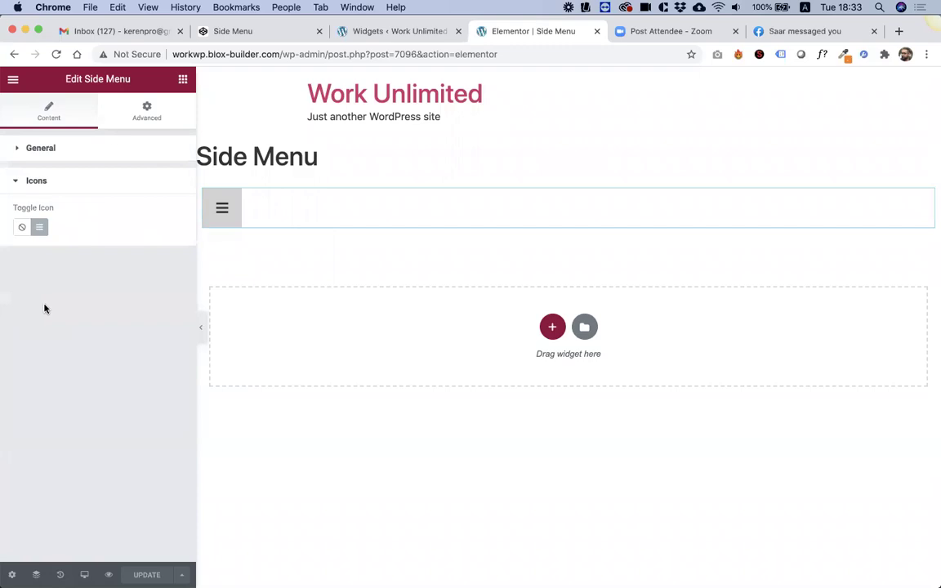
left_click(41, 229)
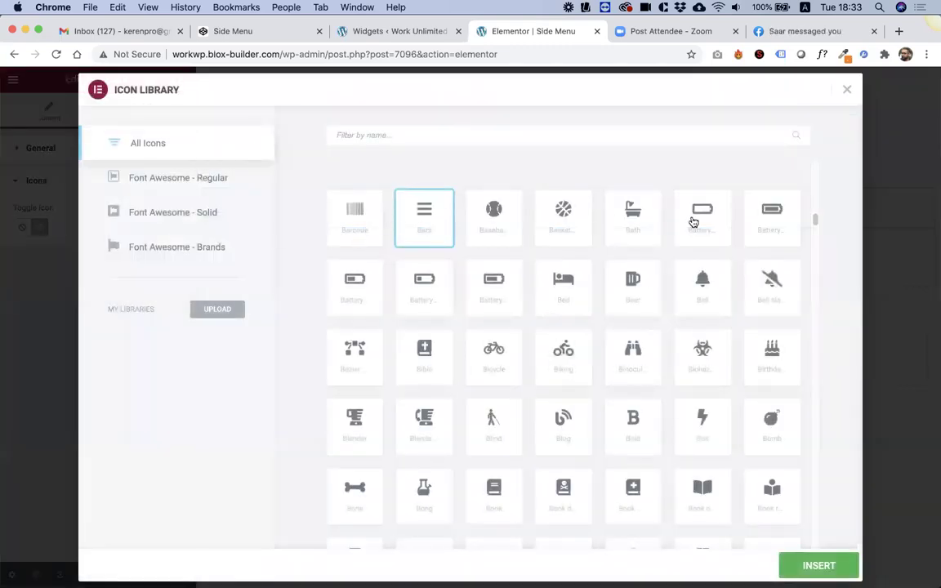
left_click(564, 214)
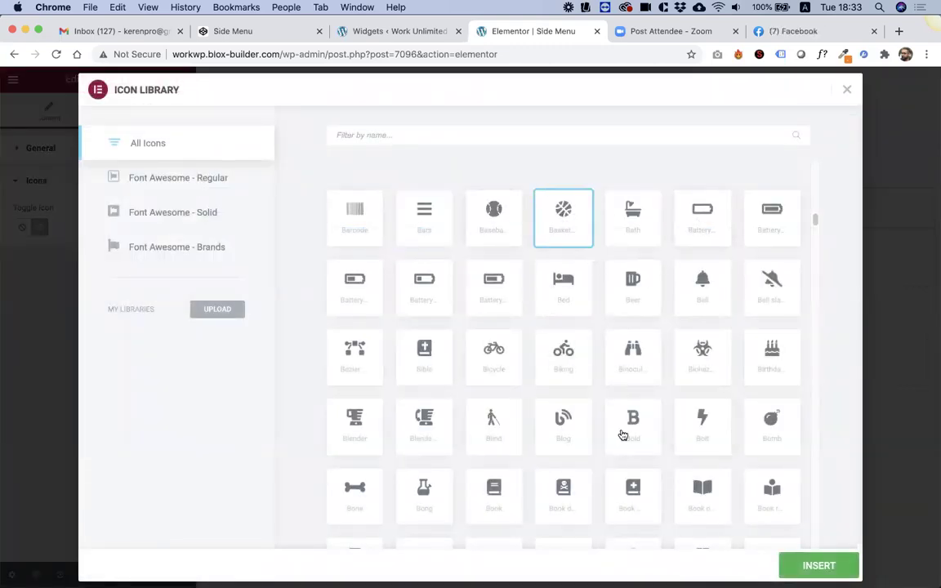
left_click(812, 564)
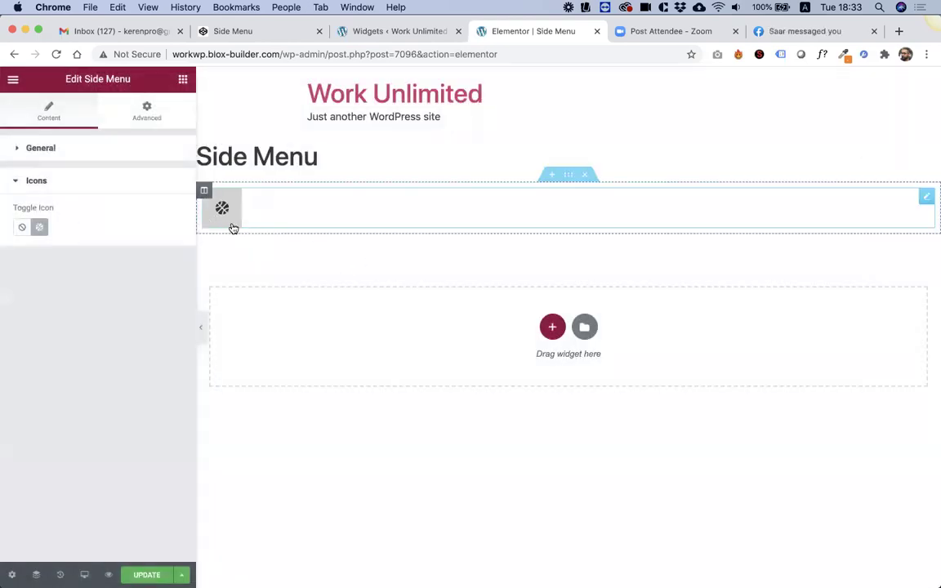
Step: Filter the icon library by bar, set the Toggle Icon to the Bars icon and update the page
left_click(39, 227)
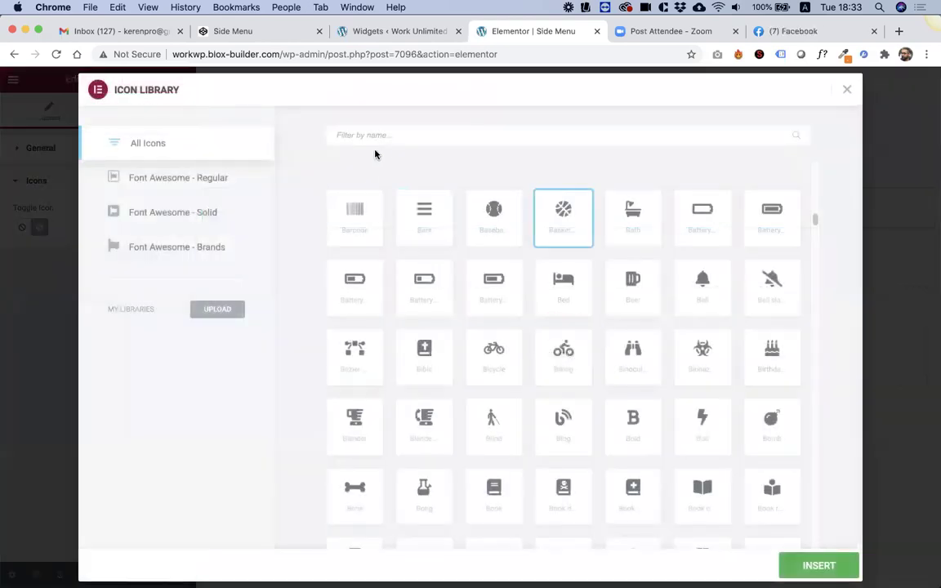
type("bar")
left_click(497, 217)
left_click(816, 567)
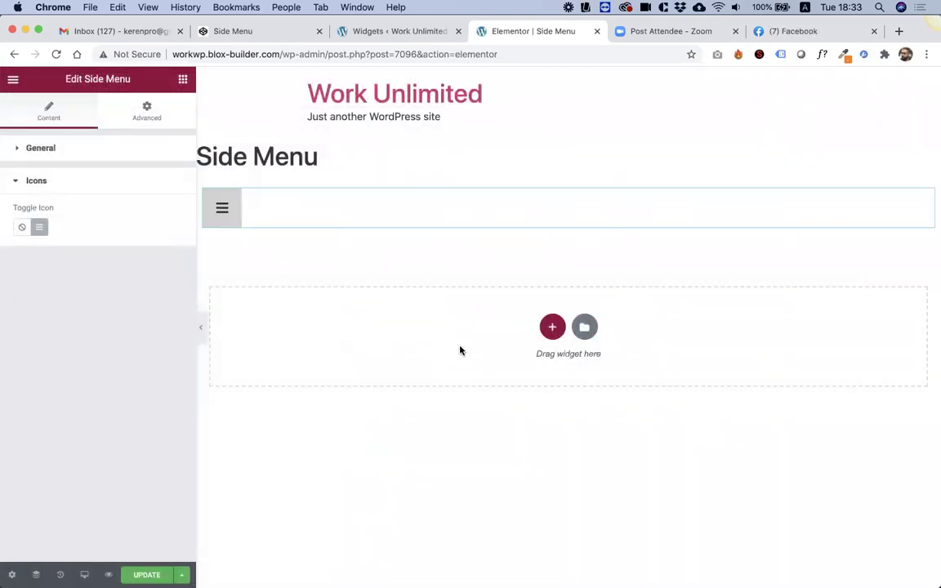
left_click(147, 575)
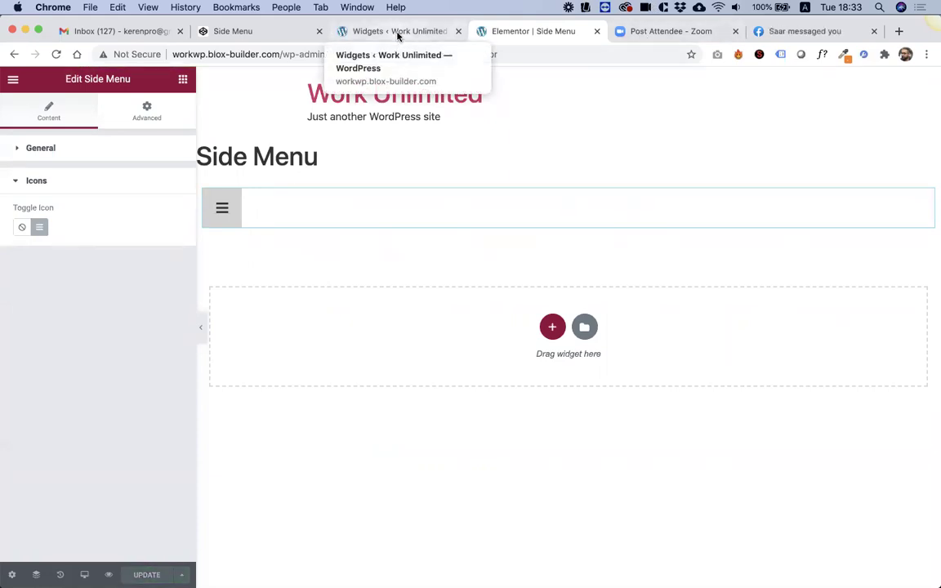
Step: Switch to the widget editor and add an Icon Library attribute titled Close Icon to the Icons section
left_click(398, 32)
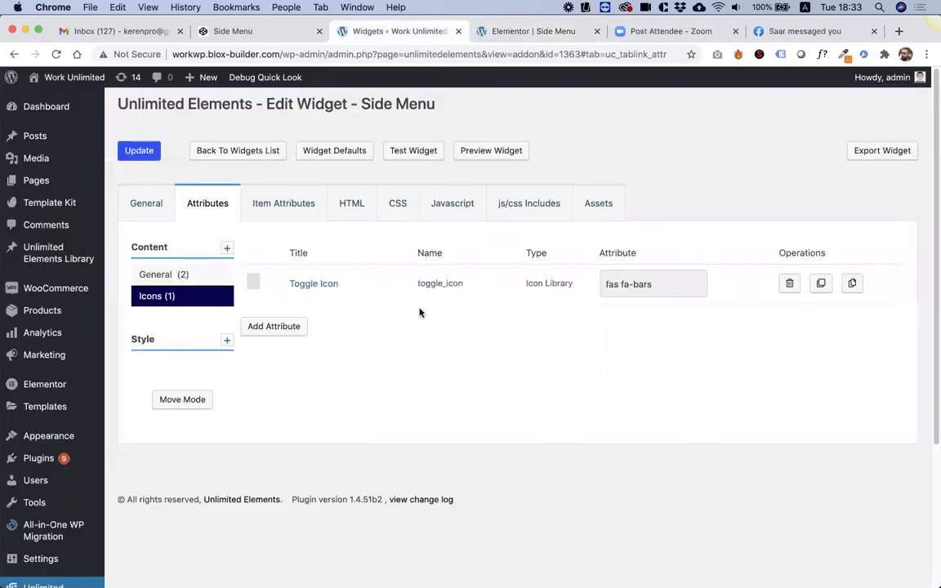
left_click(279, 327)
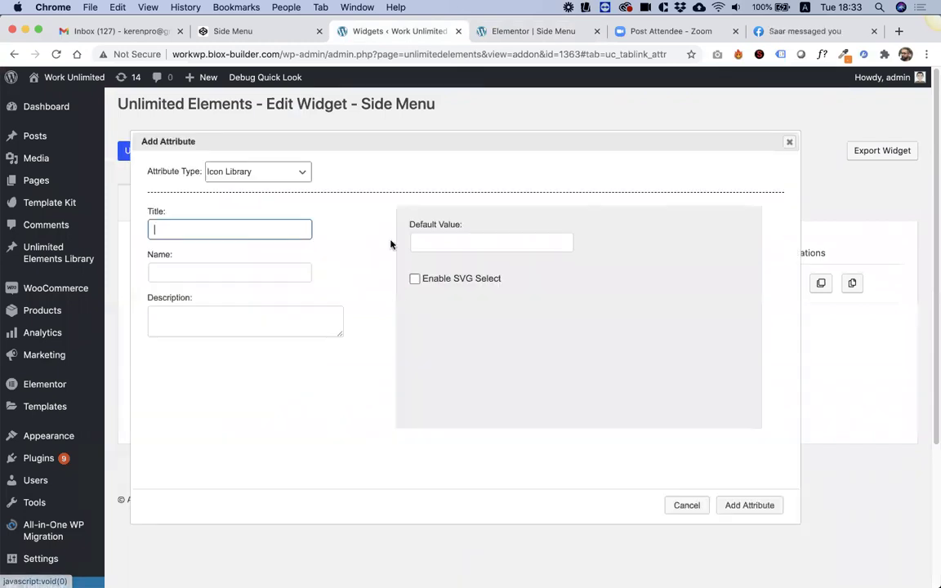
type("Close Icon")
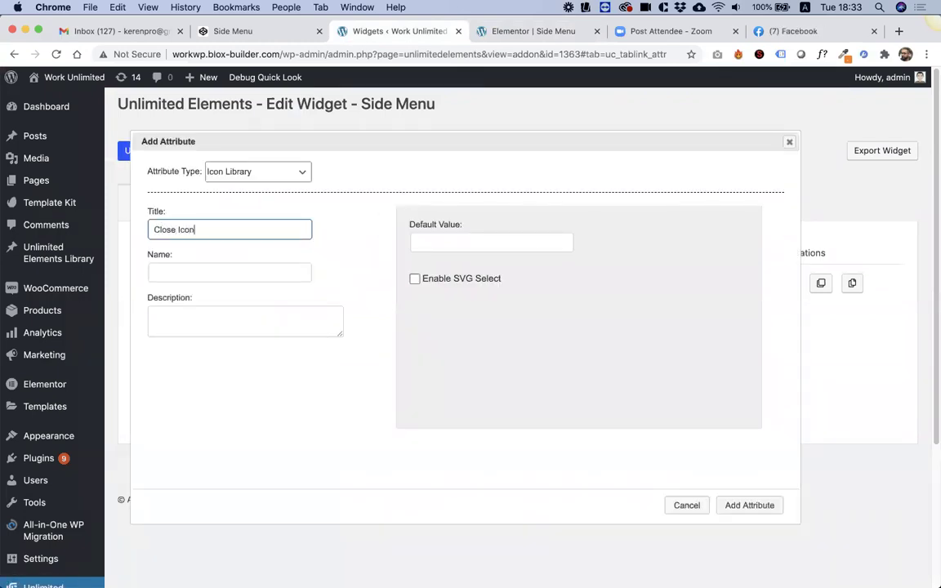
key("Tab")
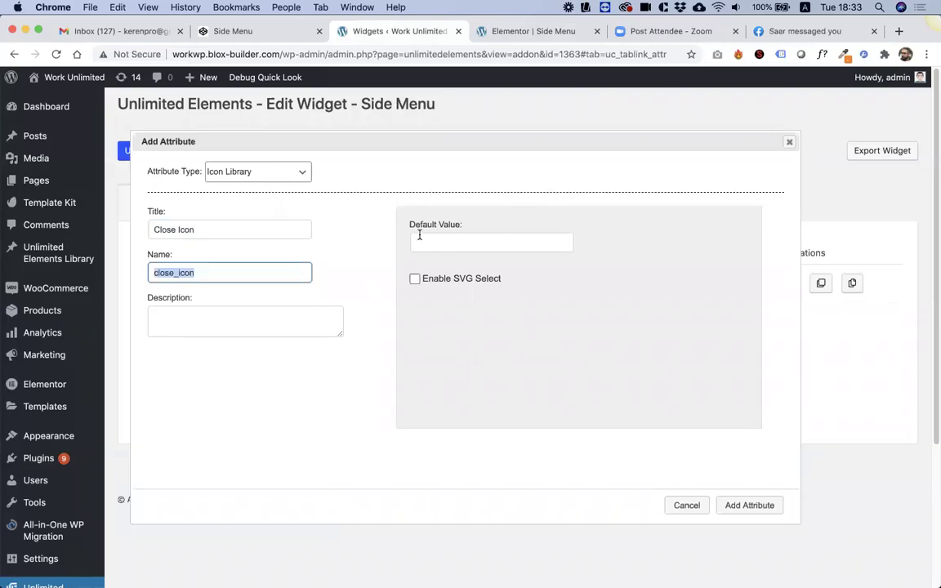
left_click(749, 505)
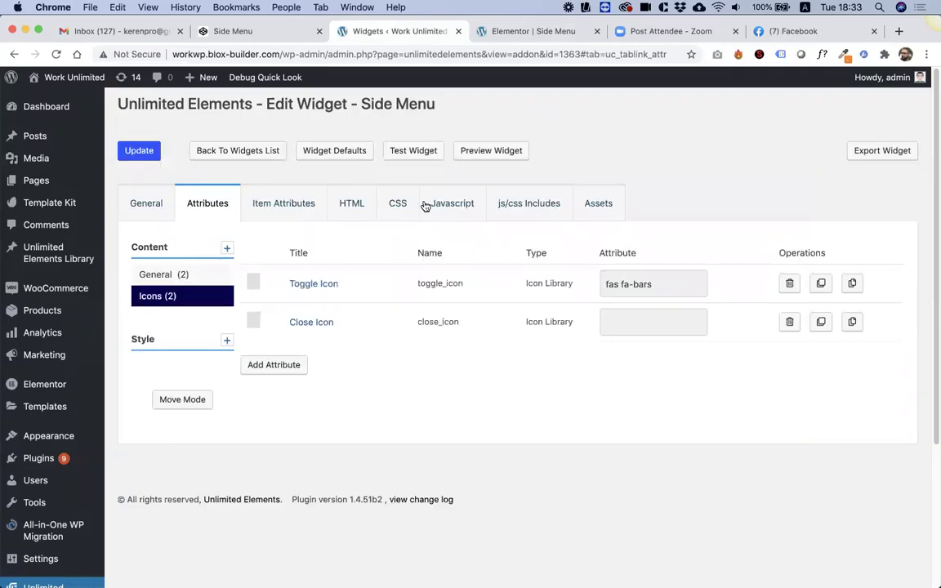
Step: In the widget HTML, copy the far fa-times-circle class of the CloseSideMenu icon and replace it with {{close_icon}}
left_click(354, 205)
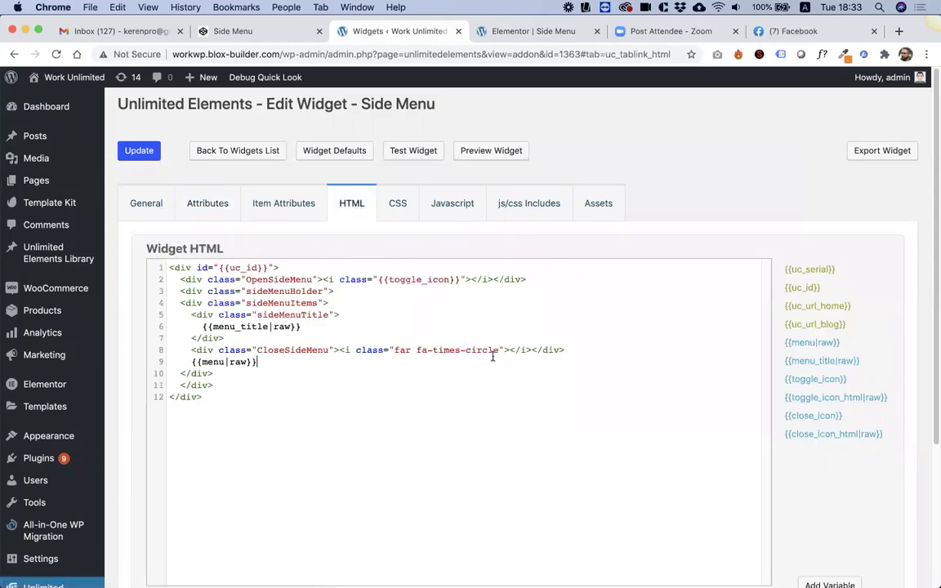
left_click_drag(500, 350, 395, 350)
key("cmd+c")
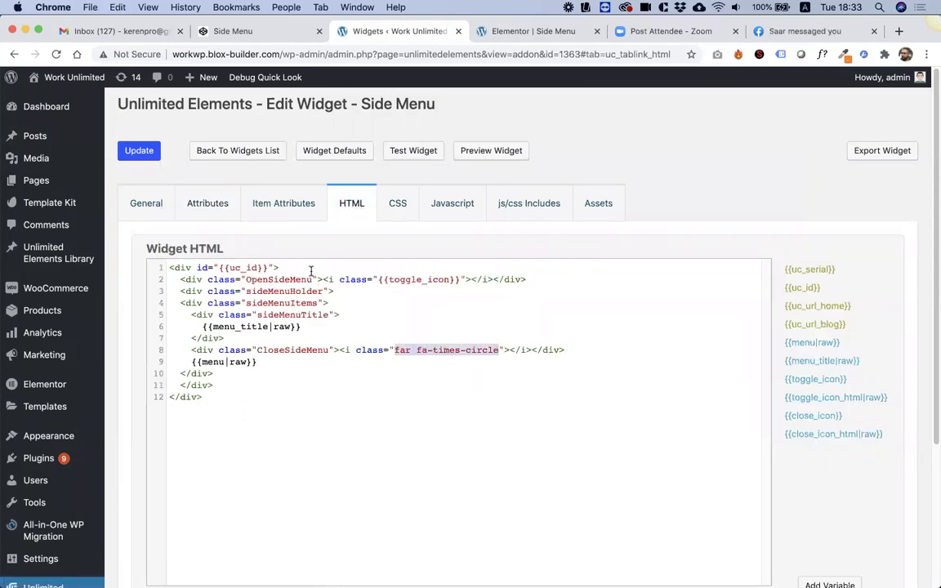
left_click(815, 416)
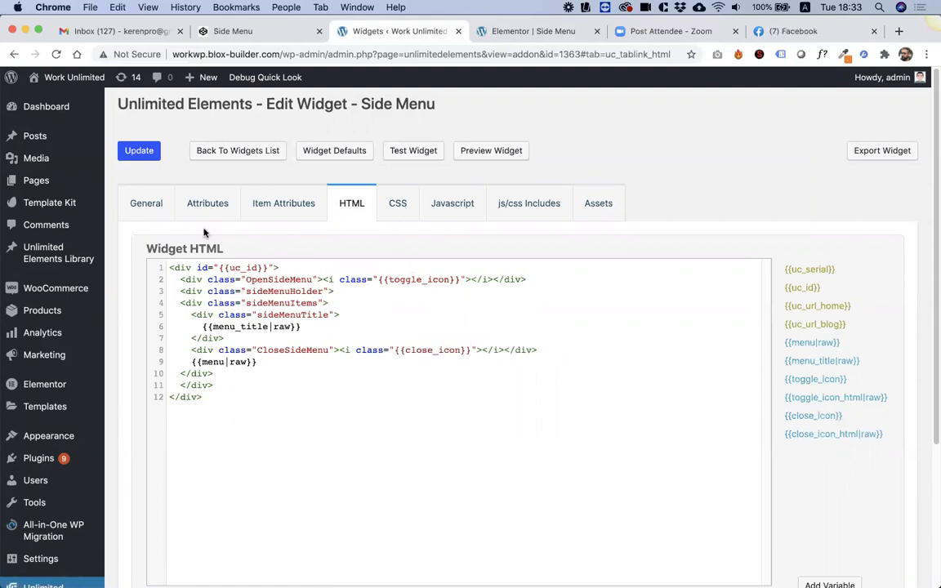
Step: Set the Close Icon attribute's default value to far fa-times-circle, update the attribute and save the widget
left_click(204, 203)
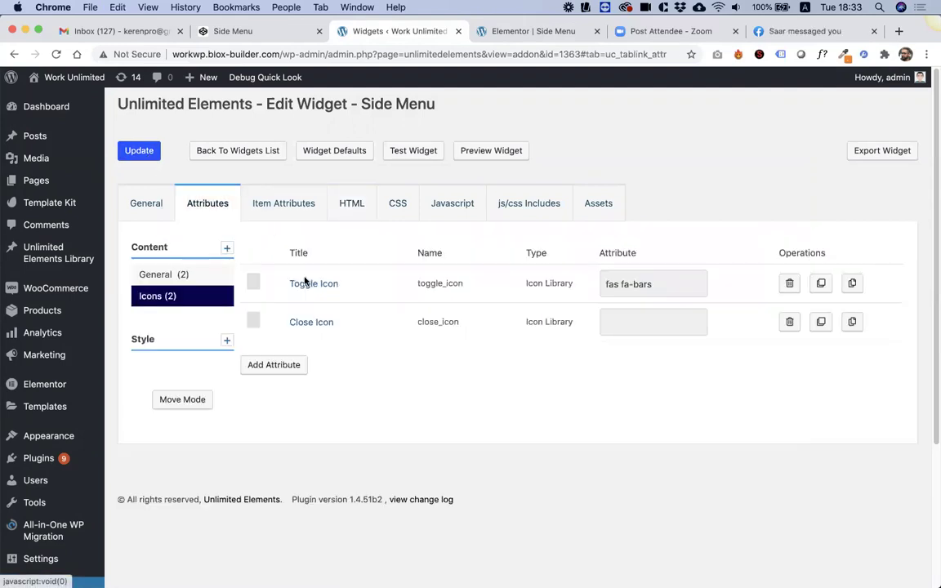
left_click(320, 321)
left_click(449, 240)
key("cmd+v")
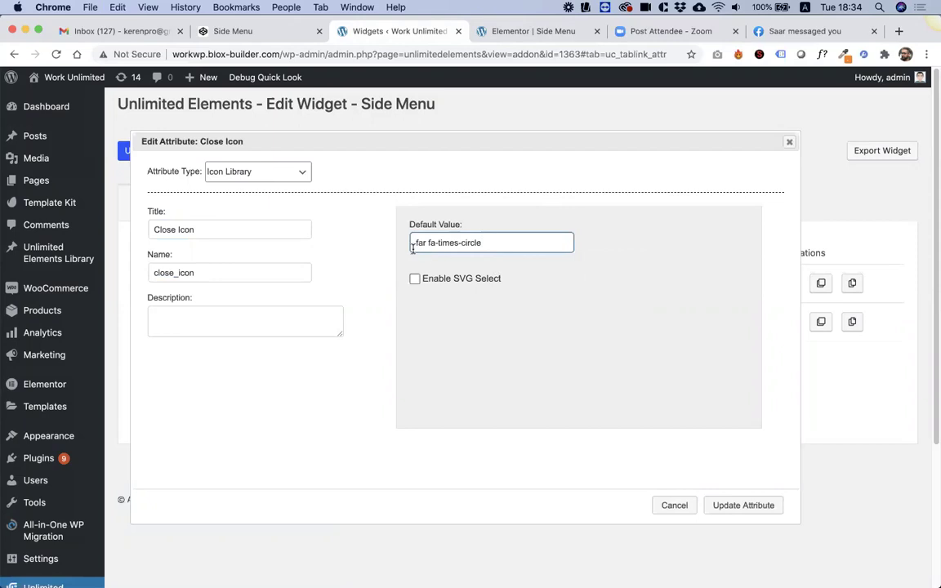
left_click(752, 504)
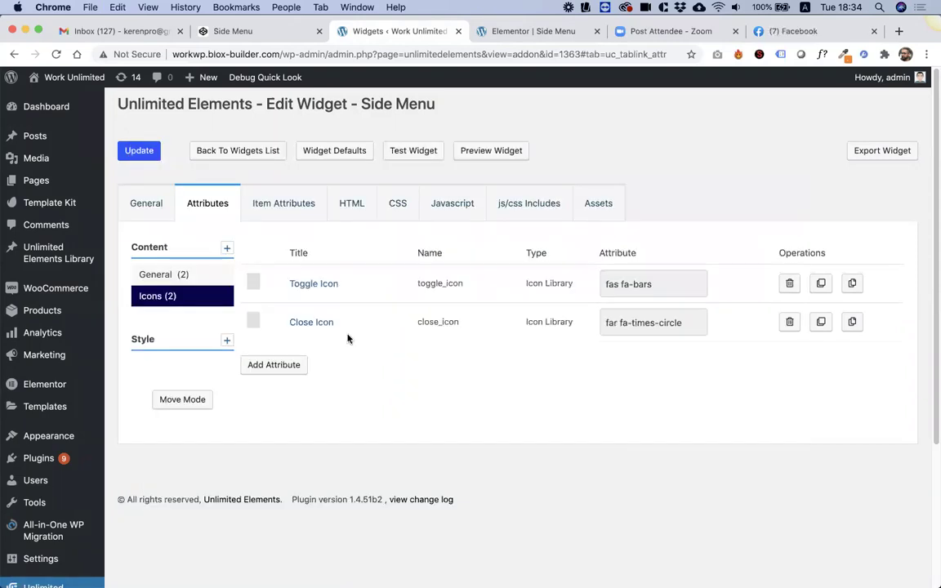
left_click(139, 155)
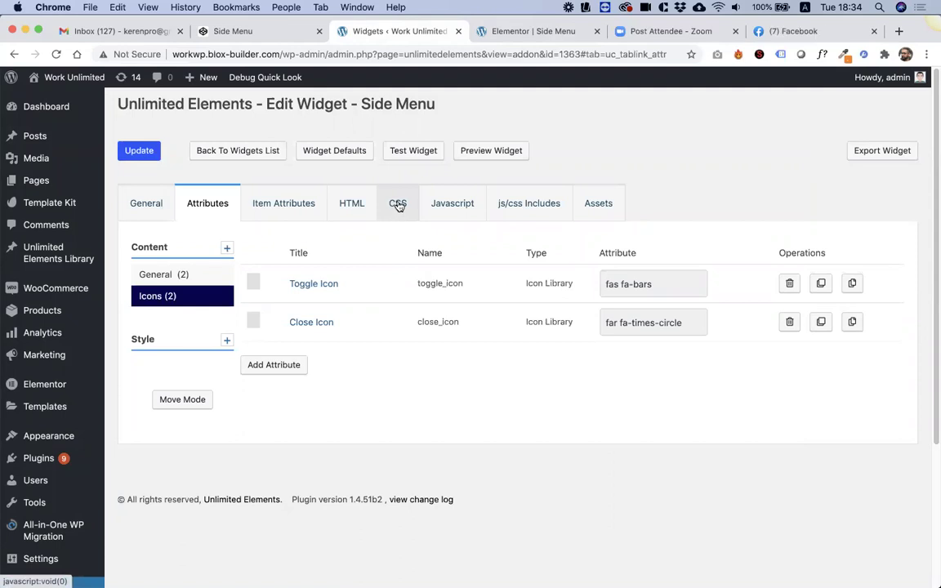
Step: Add a Style section titled Toggle Icon to the widget's attributes and open it
left_click(227, 341)
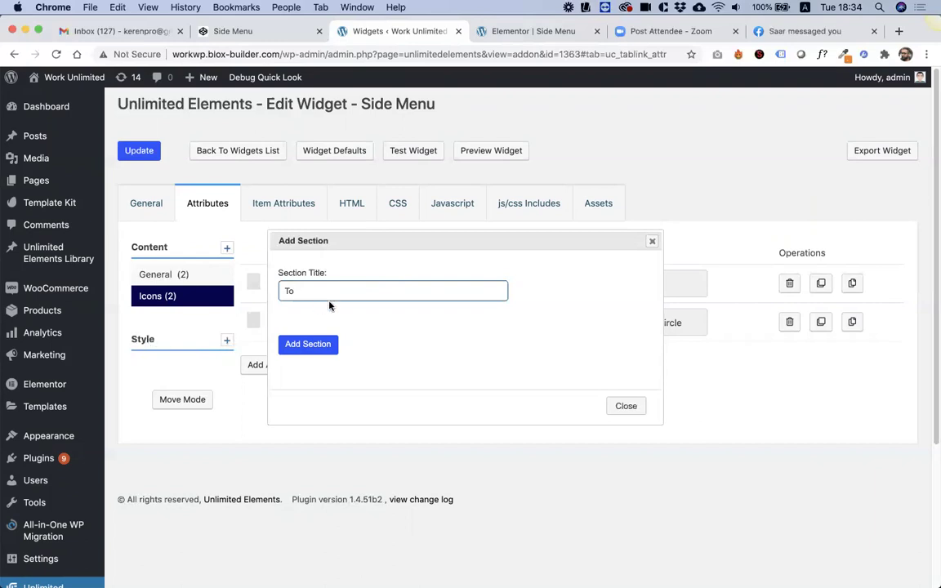
type("gle Icon")
left_click(317, 351)
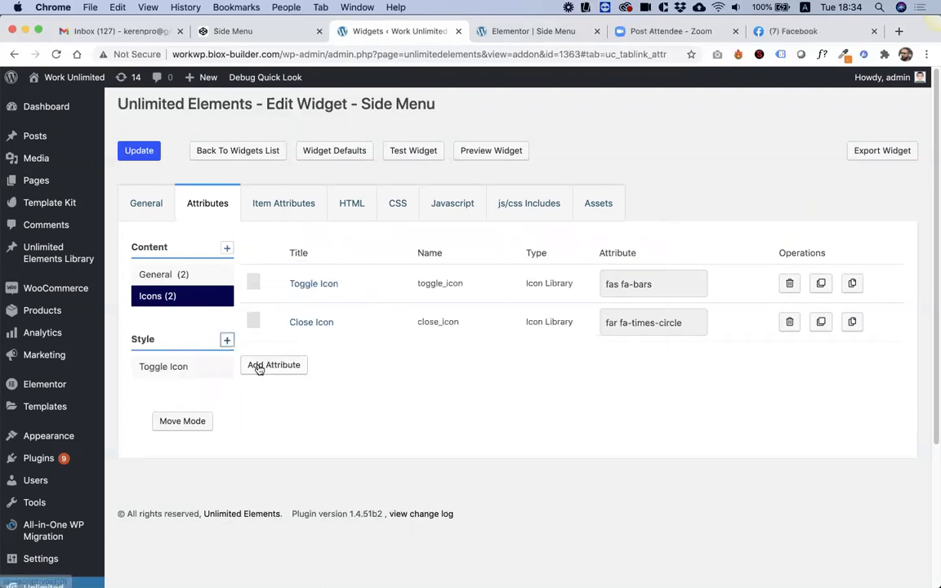
left_click(183, 369)
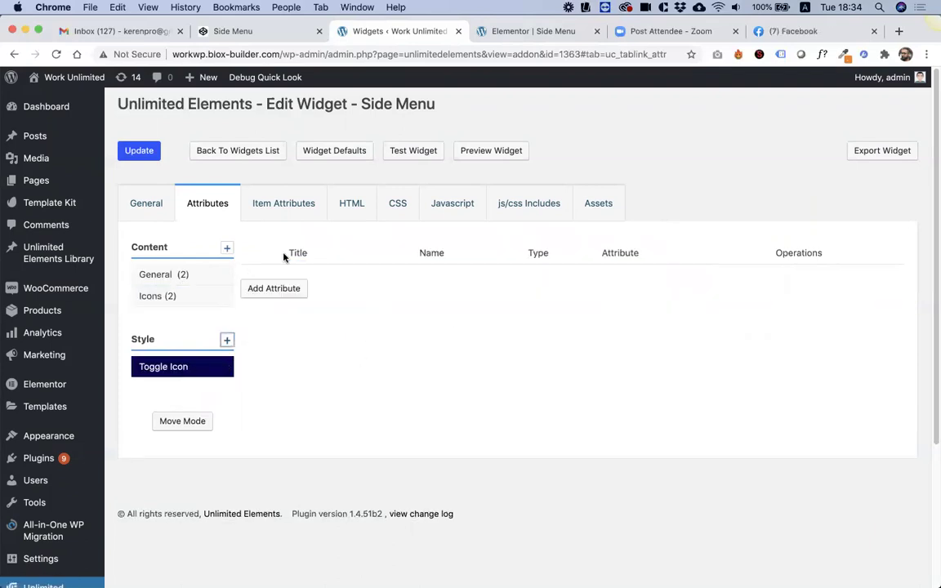
Step: In the widget CSS, copy the .OpenSideMenu selector and delete the width and height declarations from its rule
left_click(393, 206)
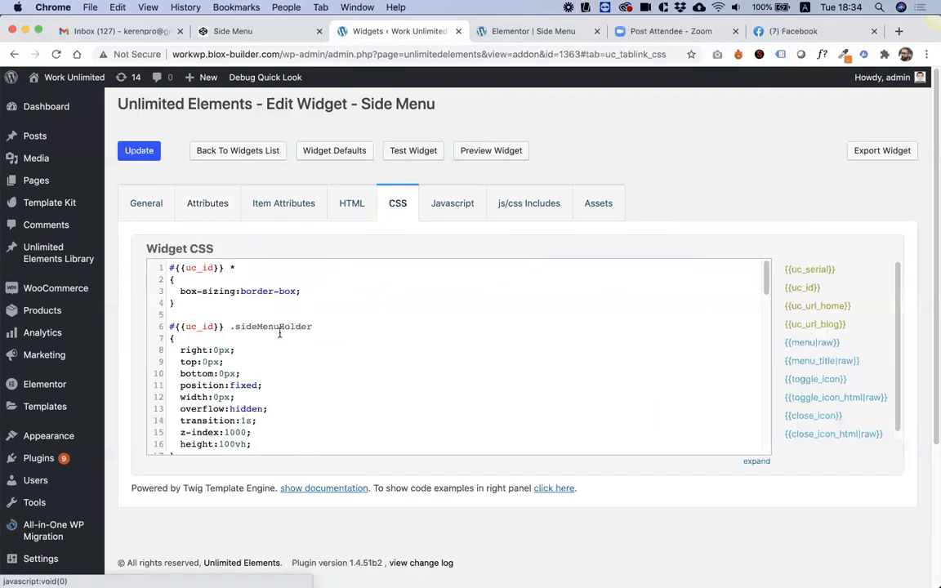
scroll(258, 352, "down", 10)
scroll(258, 352, "up", 4)
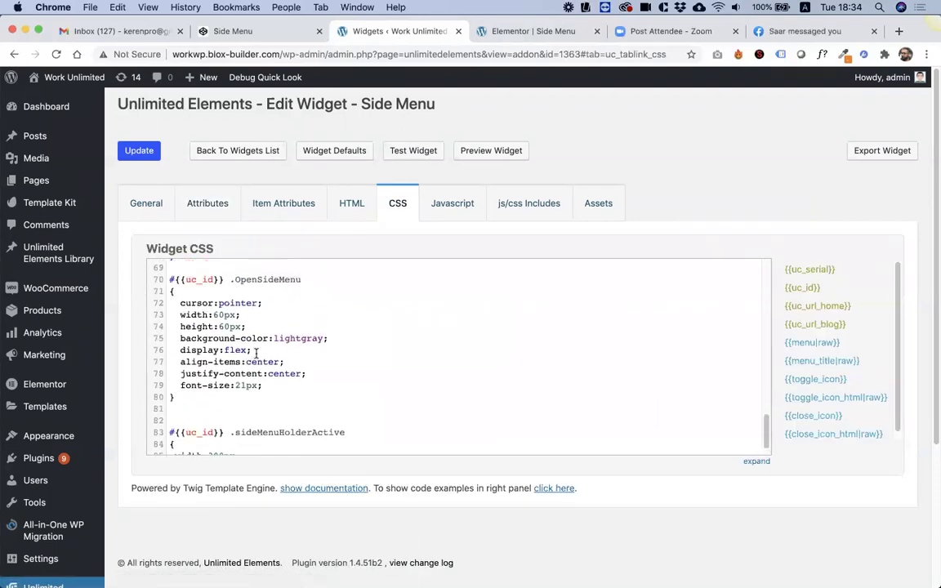
scroll(294, 318, "down", 1)
left_click_drag(307, 304, 235, 311)
key("super+c")
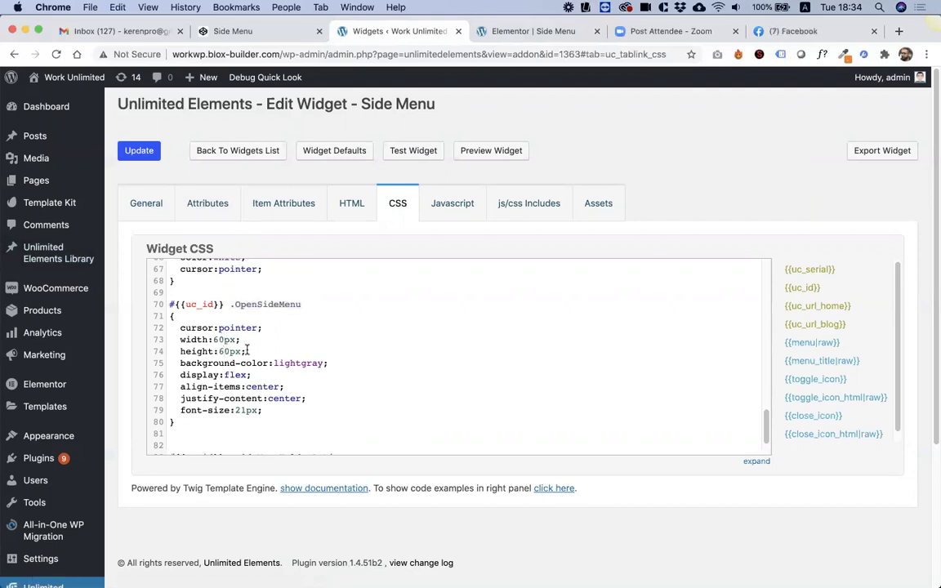
left_click_drag(245, 351, 181, 339)
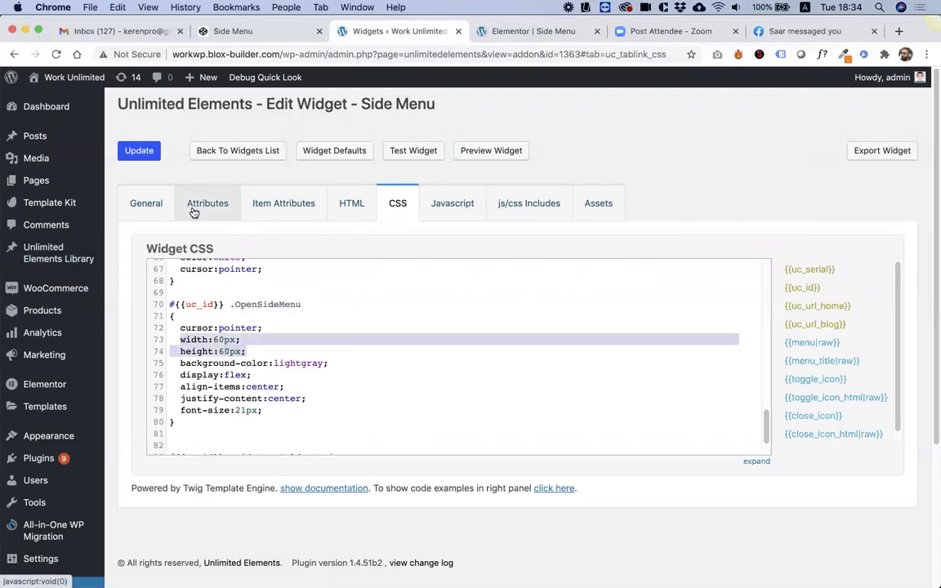
key("BackSpace")
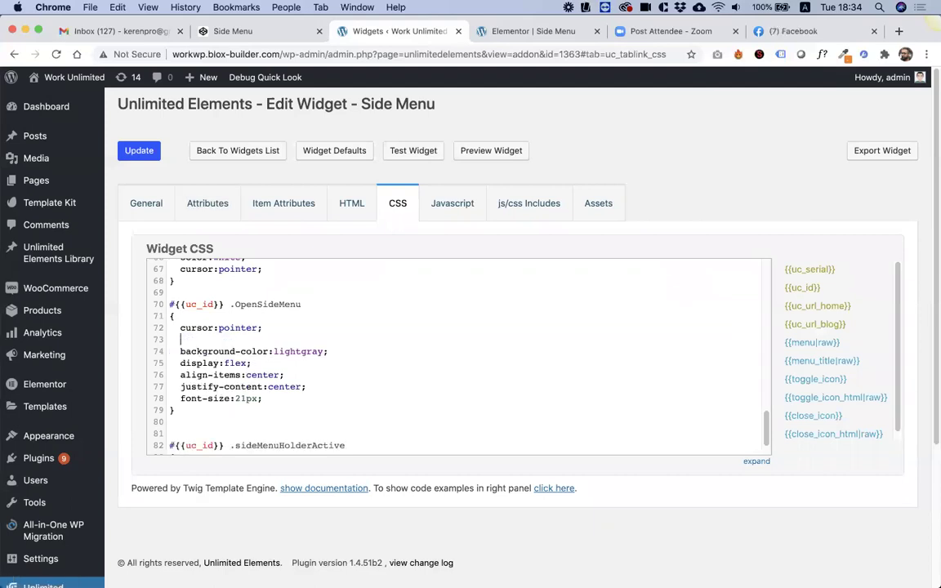
key("BackSpace")
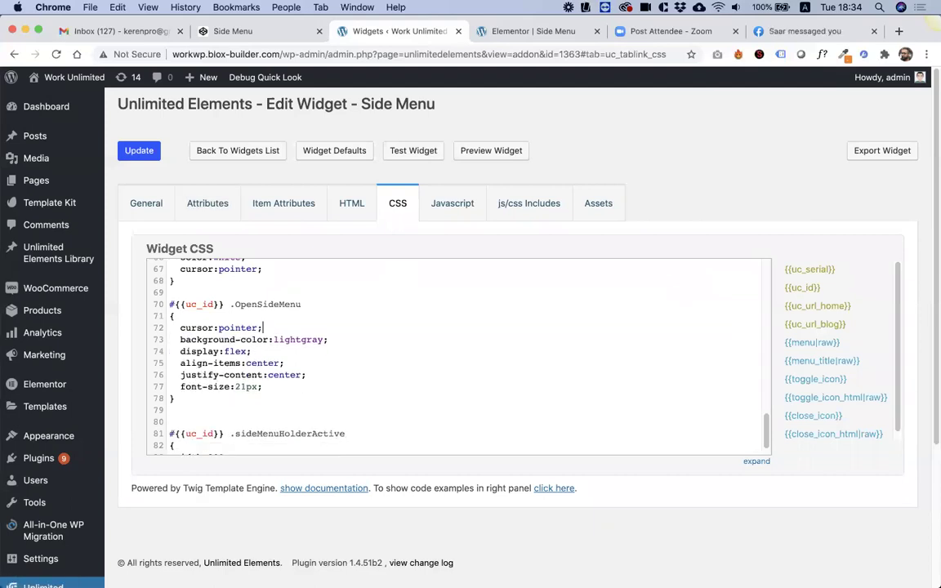
left_click_drag(303, 304, 231, 305)
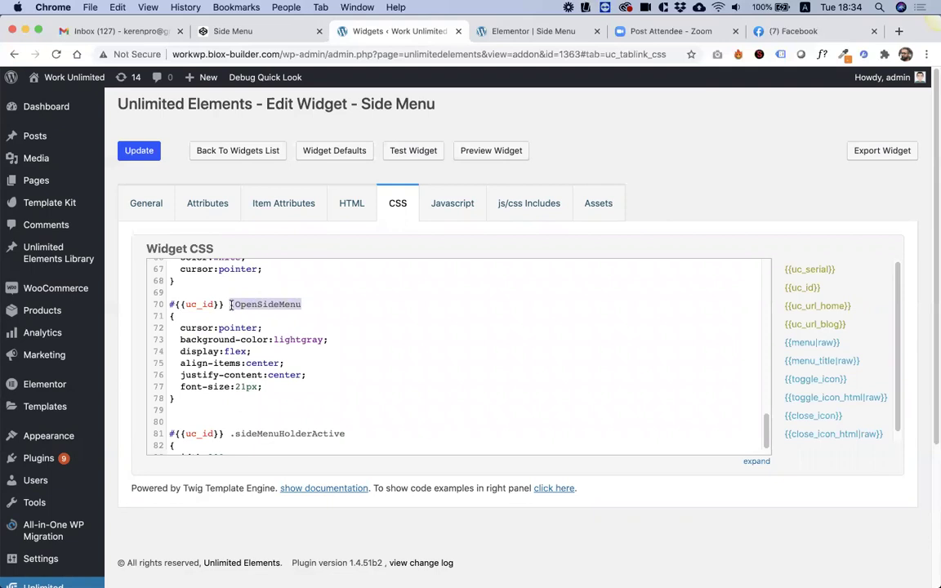
Step: Start a Slider attribute titled Toggle Size, named toggle_size, in the Toggle Icon style section
left_click(202, 203)
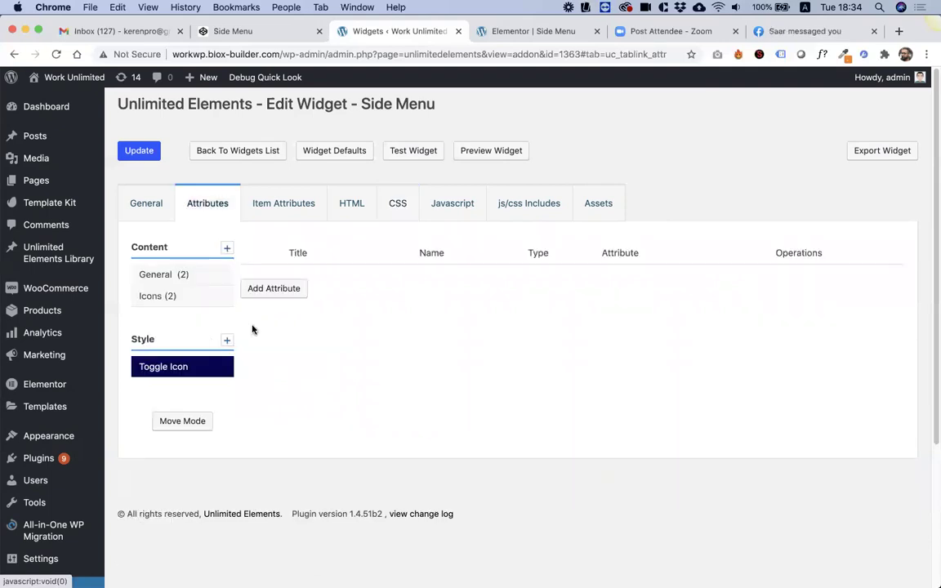
left_click(274, 289)
left_click(254, 172)
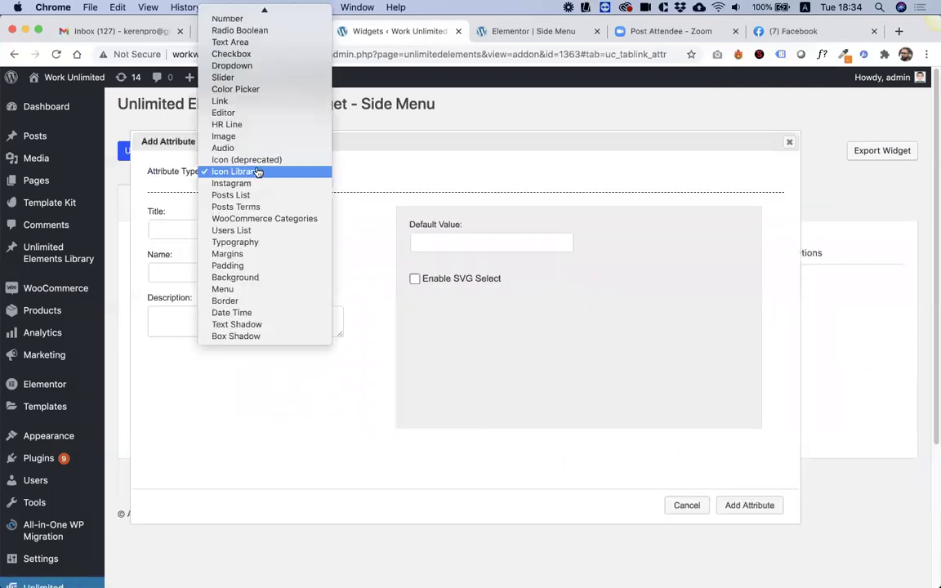
key("Return")
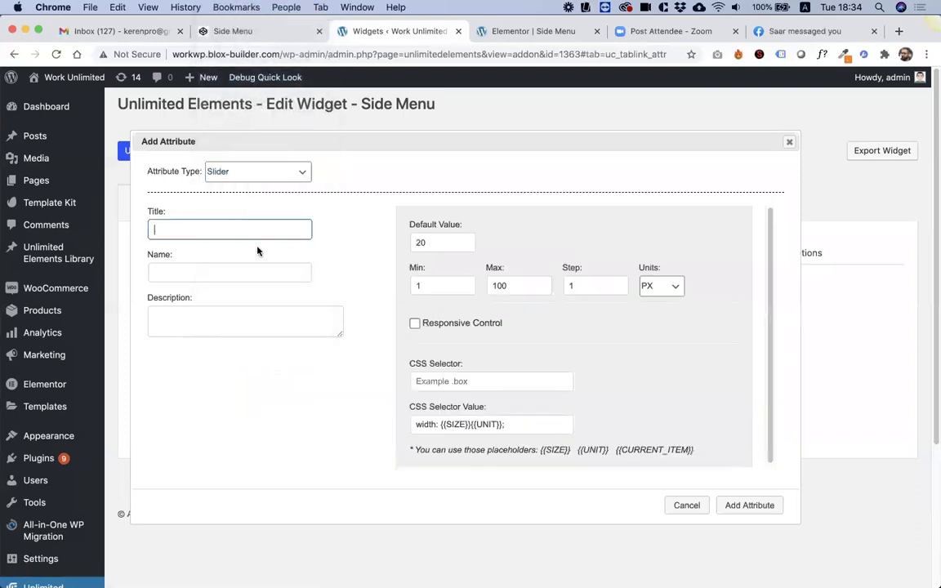
type("Toggle Size")
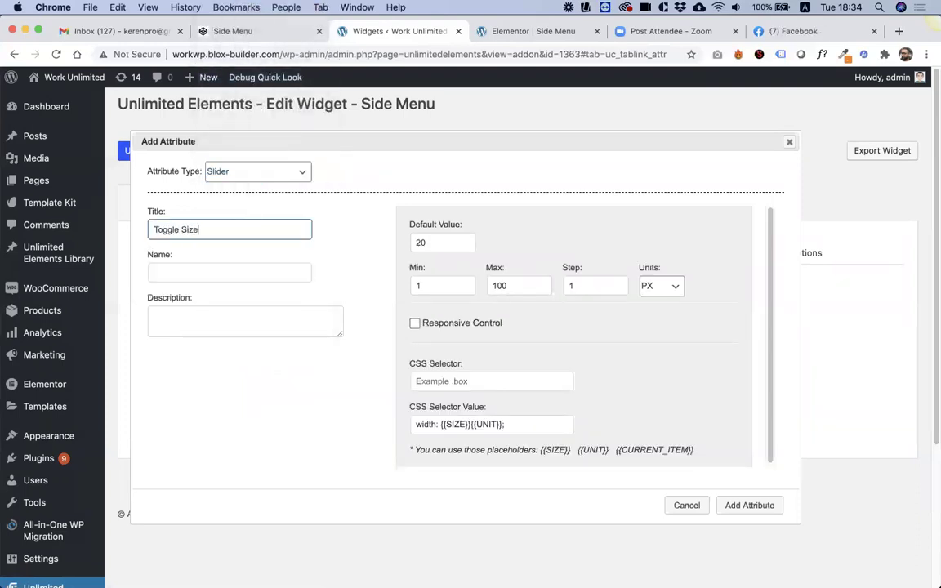
key("Tab")
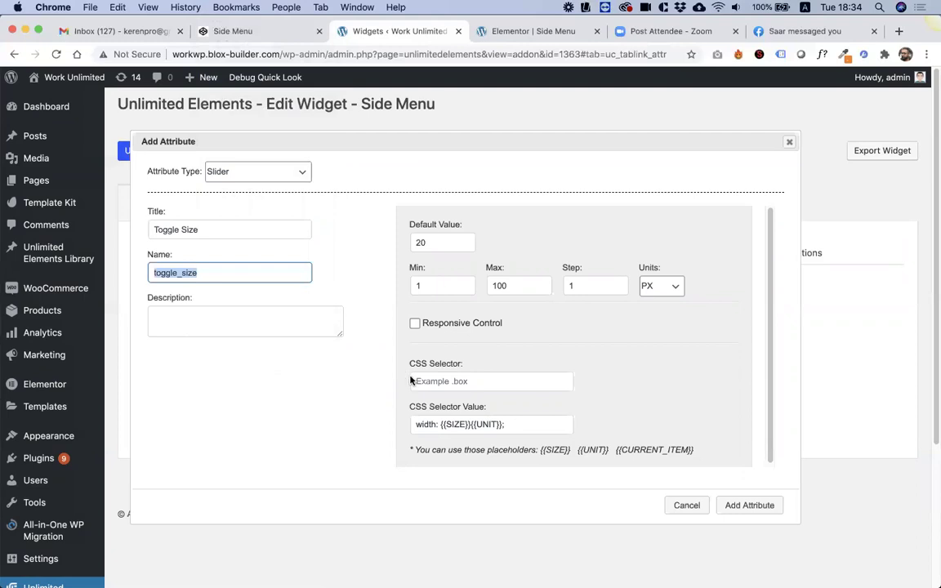
Step: Set the slider's CSS selector to .OpenSideMenu and its value to width: {{SIZE}}{{UNIT}}; height: {{SIZE}}{{UNIT}};
left_click(440, 374)
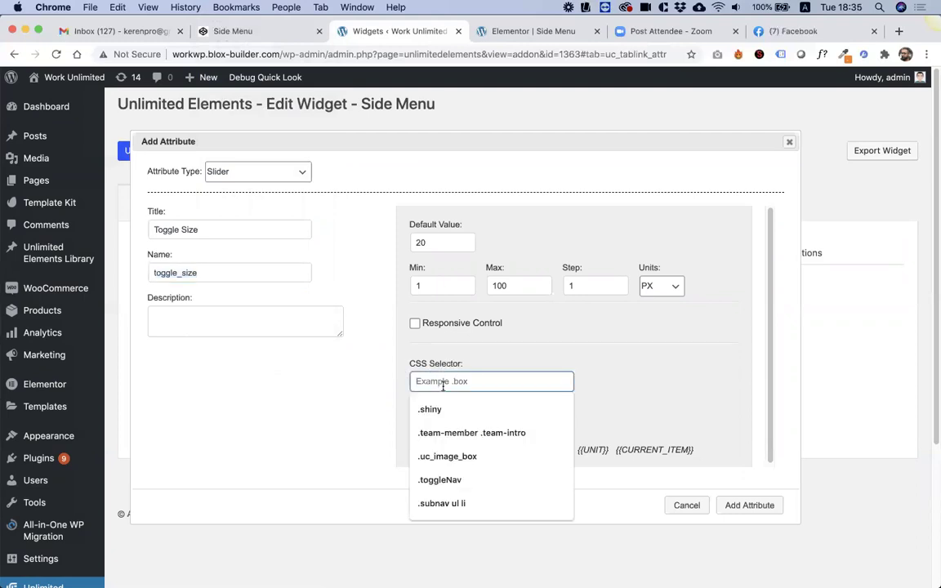
key("super+v")
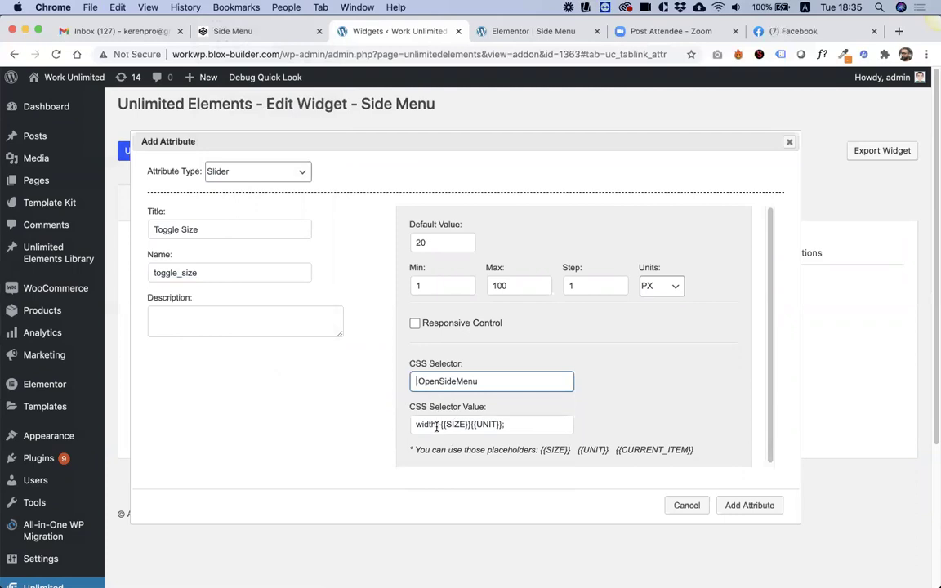
triple_click(516, 423)
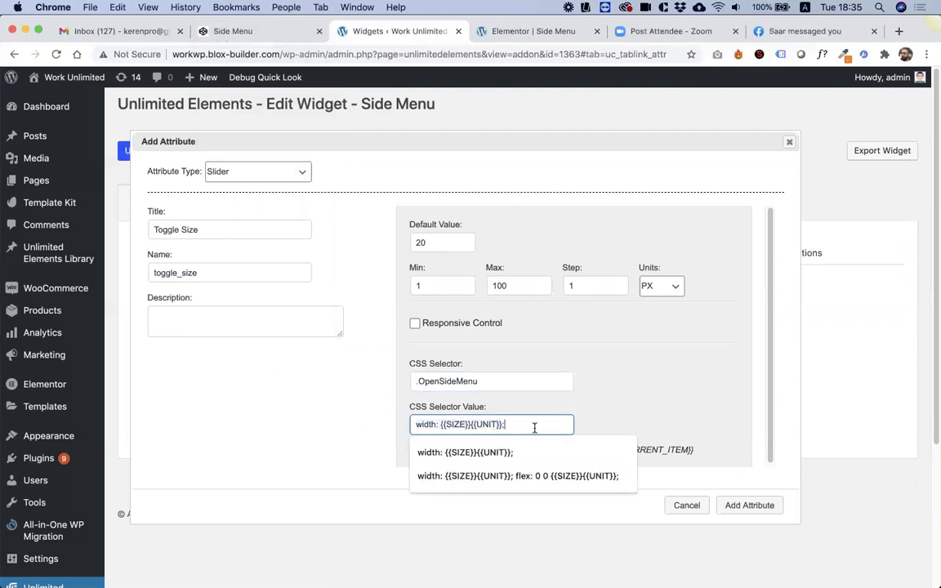
key("super+v")
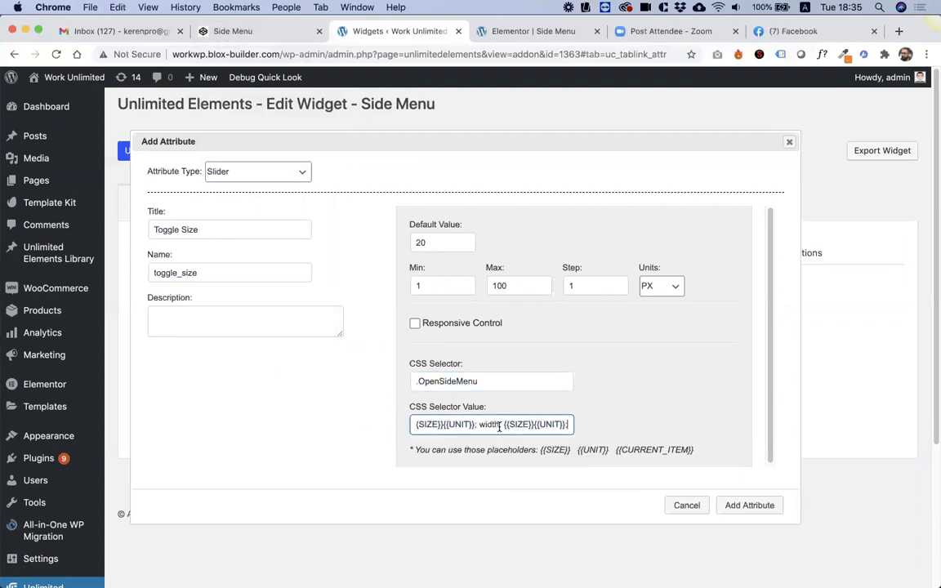
left_click_drag(499, 424, 481, 425)
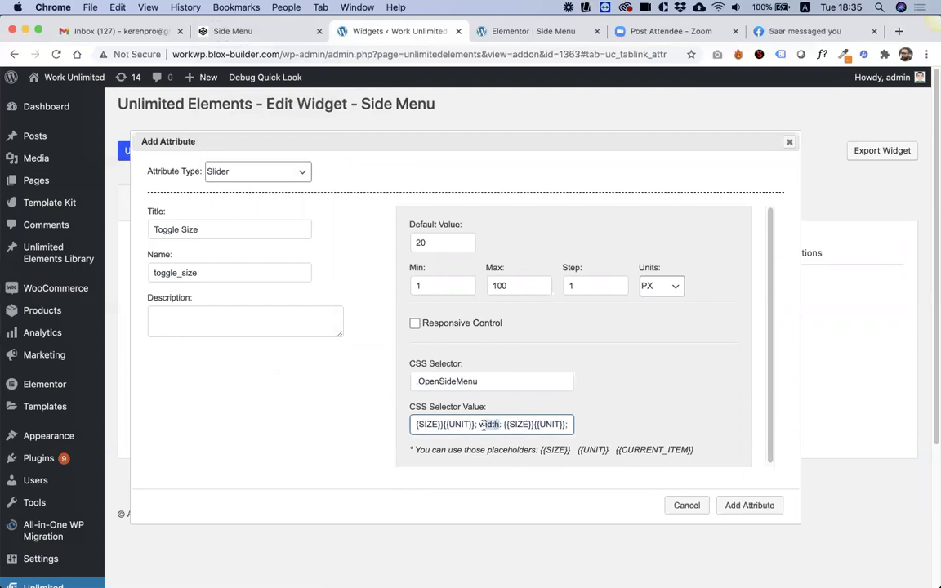
type("height: {{SIZE}}{{UN")
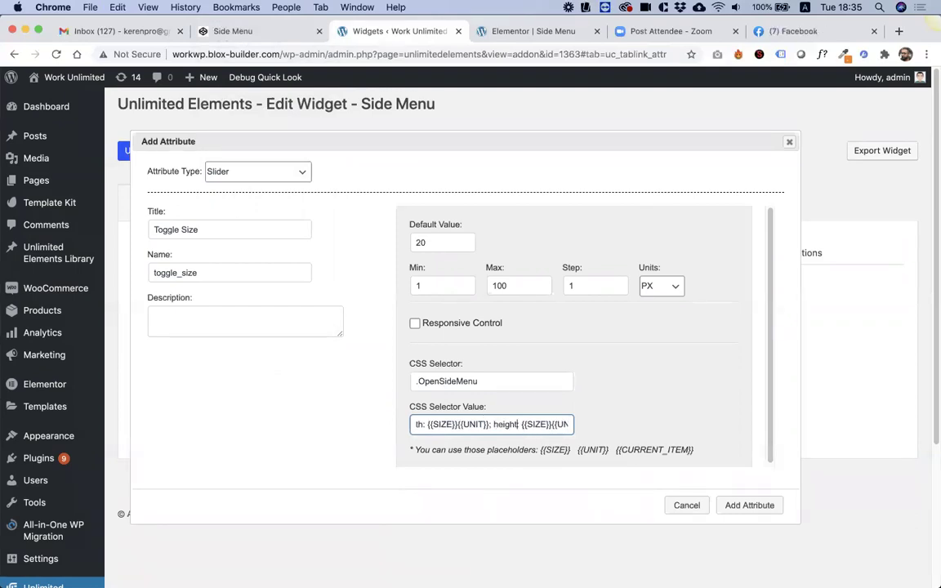
type(":")
Step: Give the Toggle Size slider a default of 60, a minimum of 30 and responsive control, add it, and update the widget
double_click(434, 245)
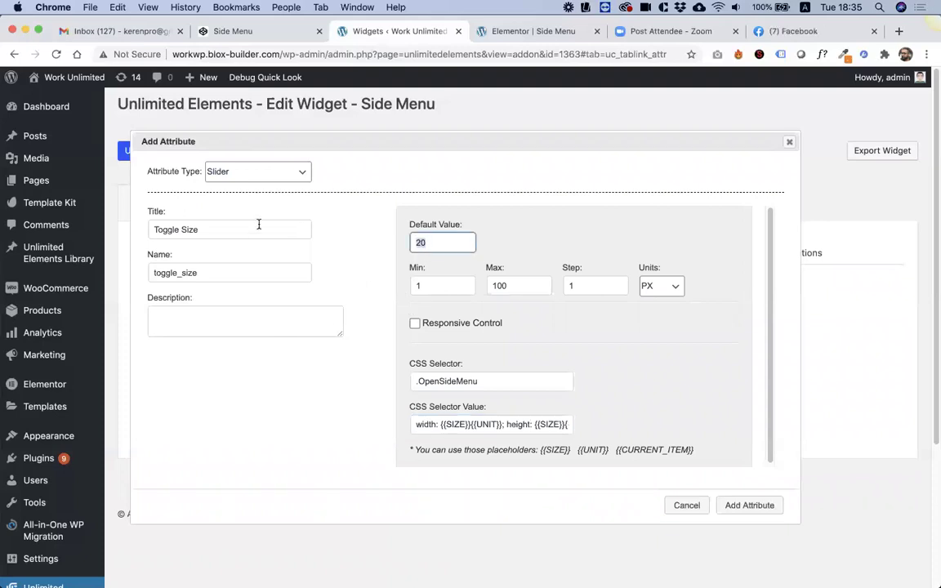
type("6")
double_click(426, 285)
type("30")
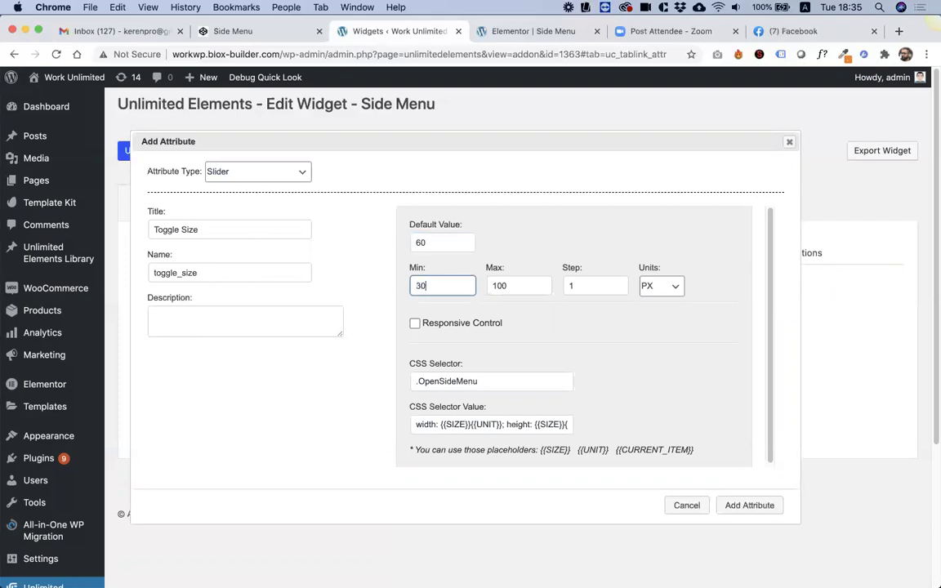
left_click(455, 325)
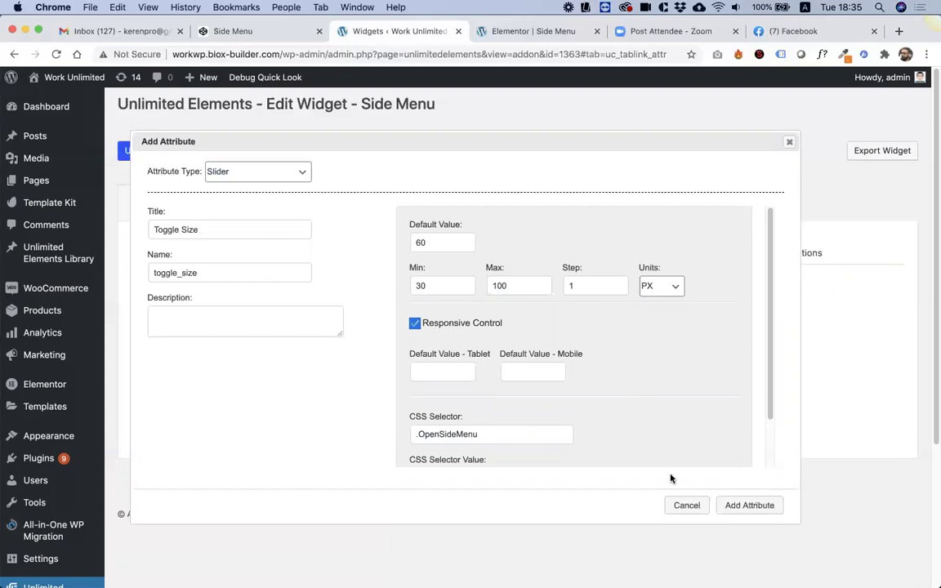
left_click(745, 507)
left_click(147, 155)
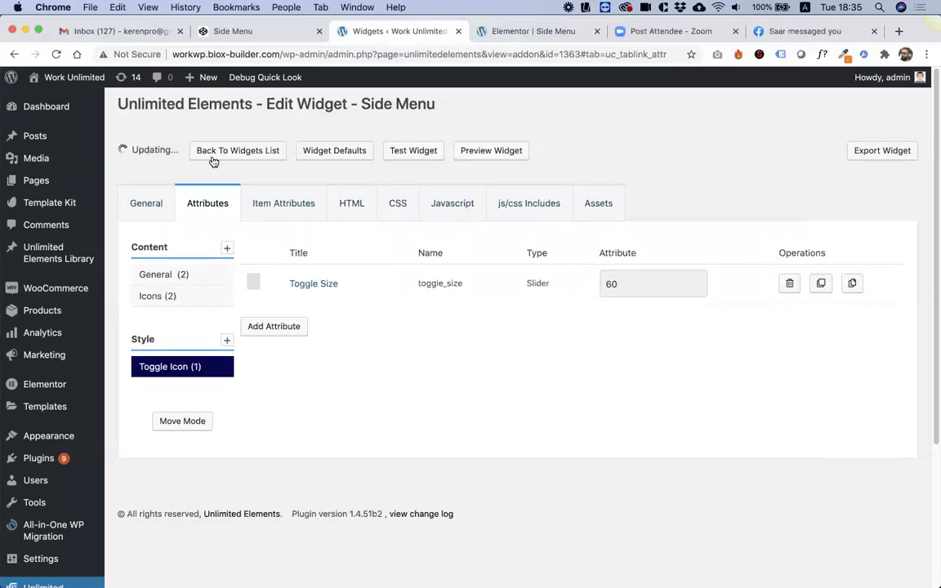
Step: Switch to the Elementor page editor and set the Side Menu widget's Toggle Size style to 70
left_click(518, 33)
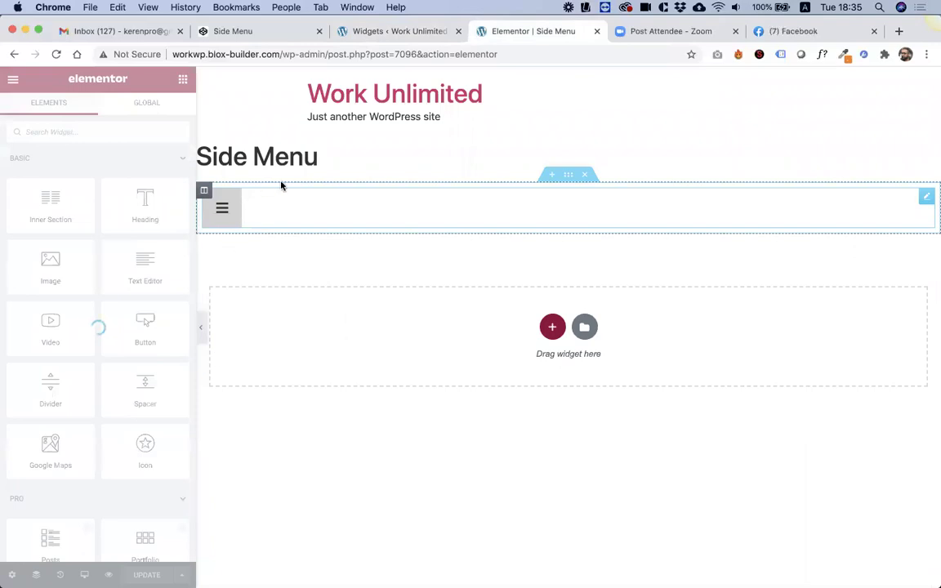
left_click(260, 211)
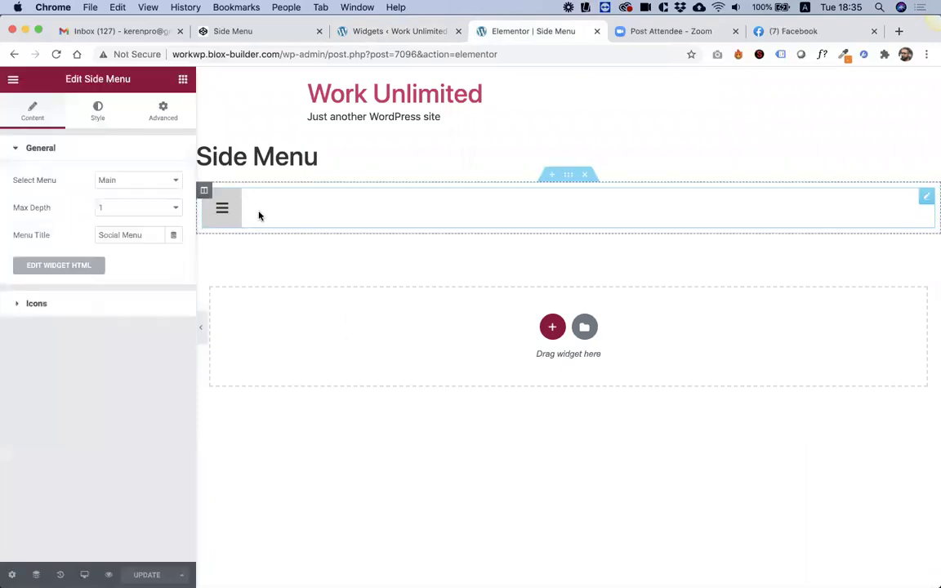
left_click(97, 114)
mouse_move(70, 205)
left_mouse_down()
mouse_move(107, 209)
mouse_move(67, 208)
mouse_move(84, 211)
left_mouse_up()
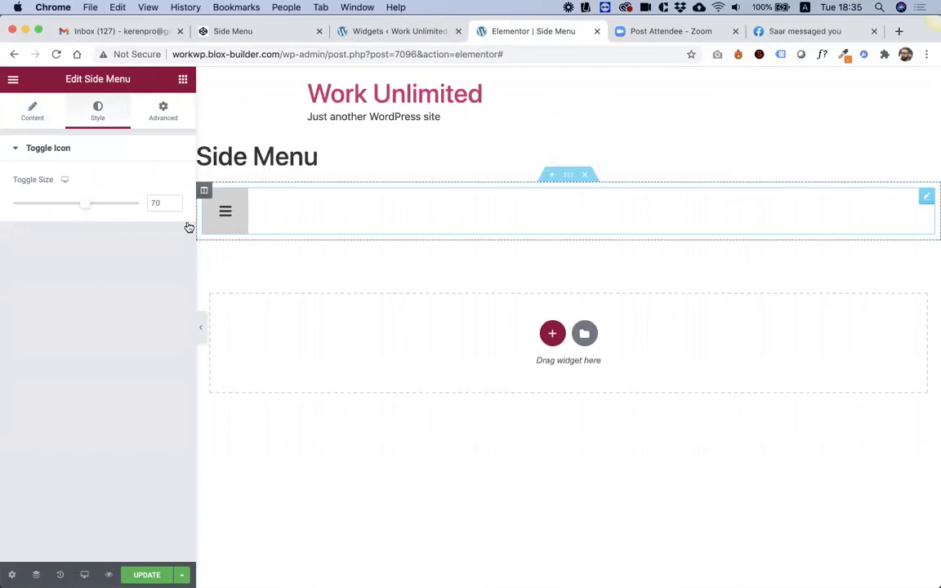
Step: Back in the widget editor, duplicate the Toggle Size attribute in the Toggle Icon section and open the copy for editing
left_click(379, 32)
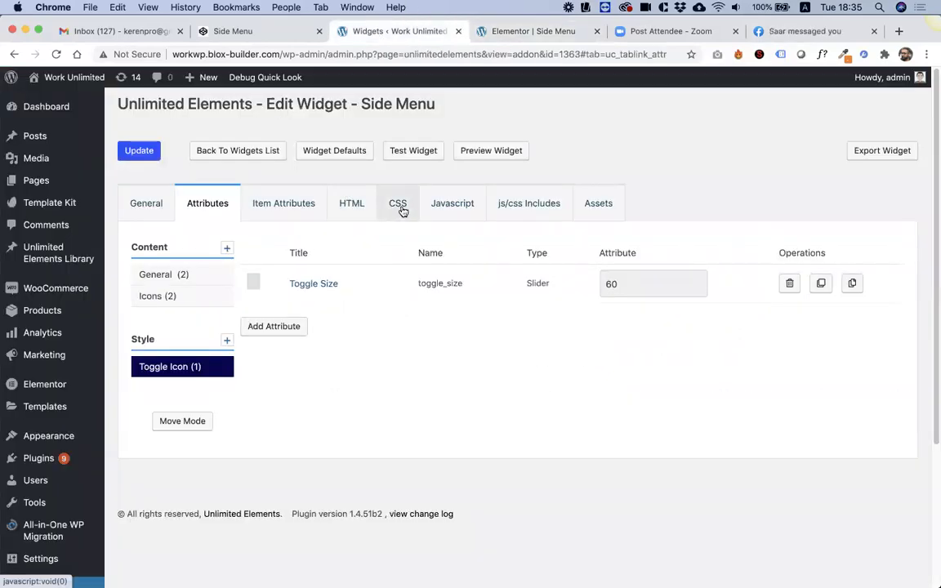
left_click(398, 203)
left_click(253, 375)
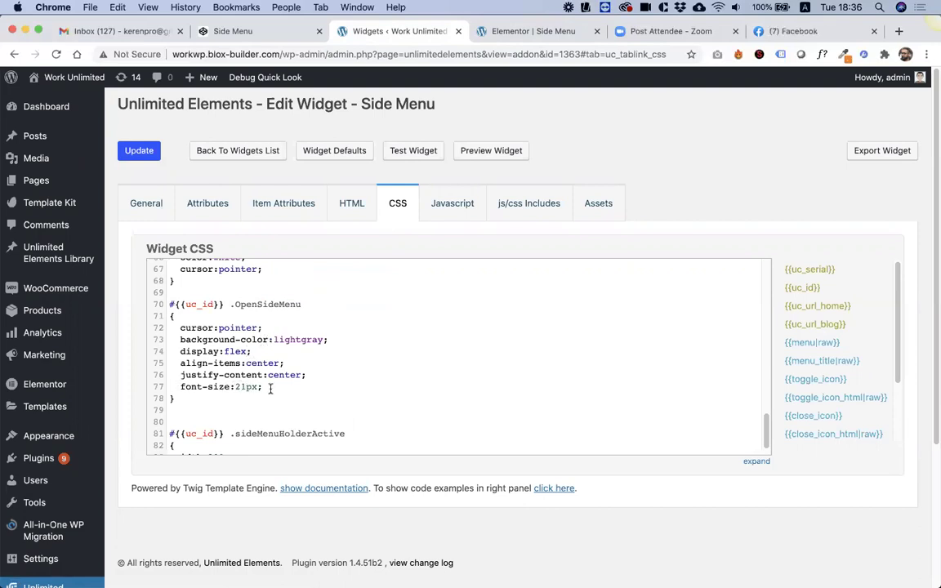
left_click(219, 212)
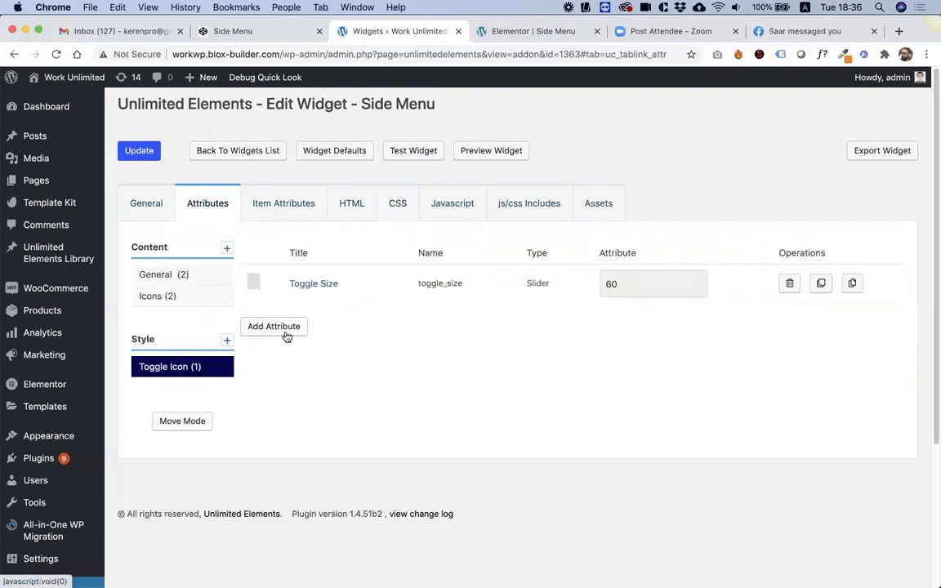
left_click(822, 285)
left_click(327, 323)
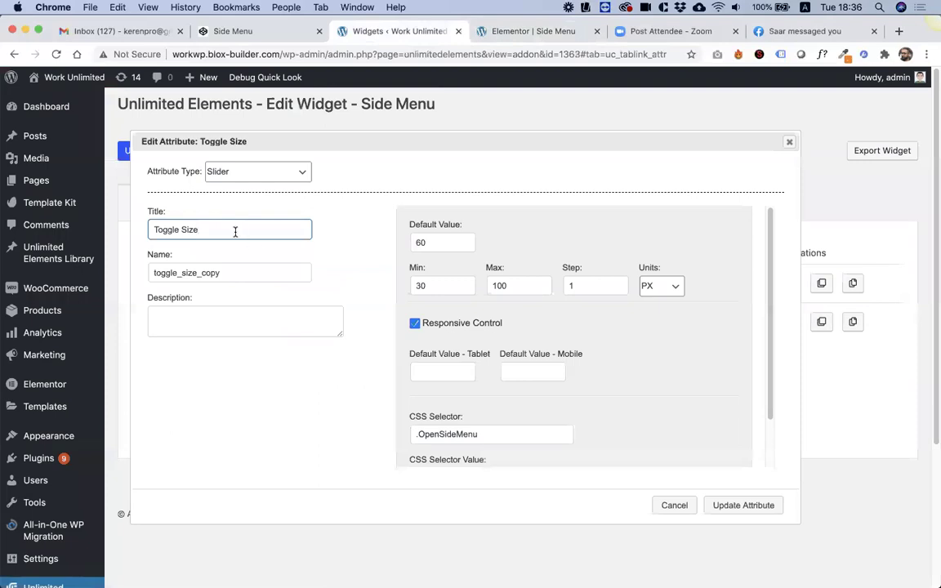
Step: Retitle the copied slider Toggle Inner Icon Size and replace its name with toggle_inner_icon_size
triple_click(251, 230)
key("Left")
key("alt+Right")
type("Inner")
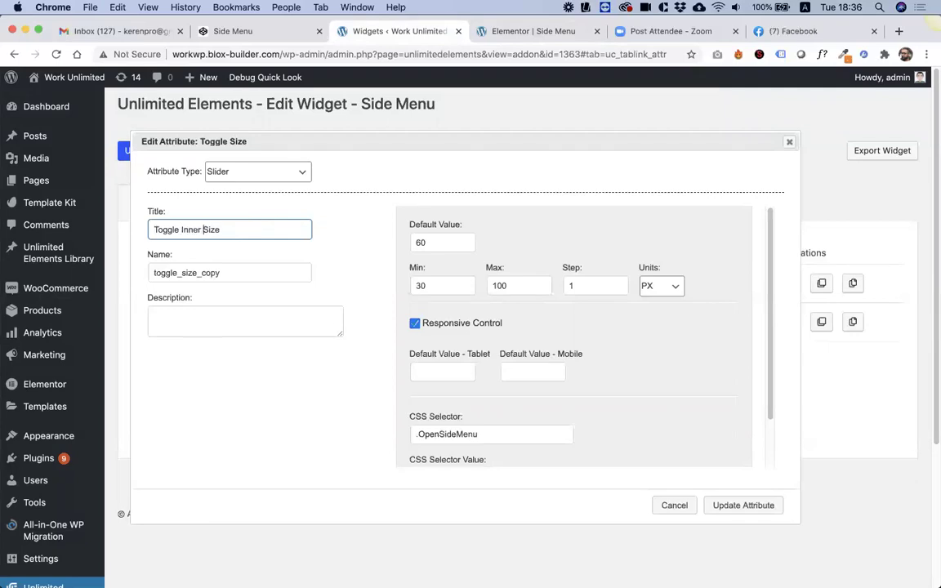
type(" Icon")
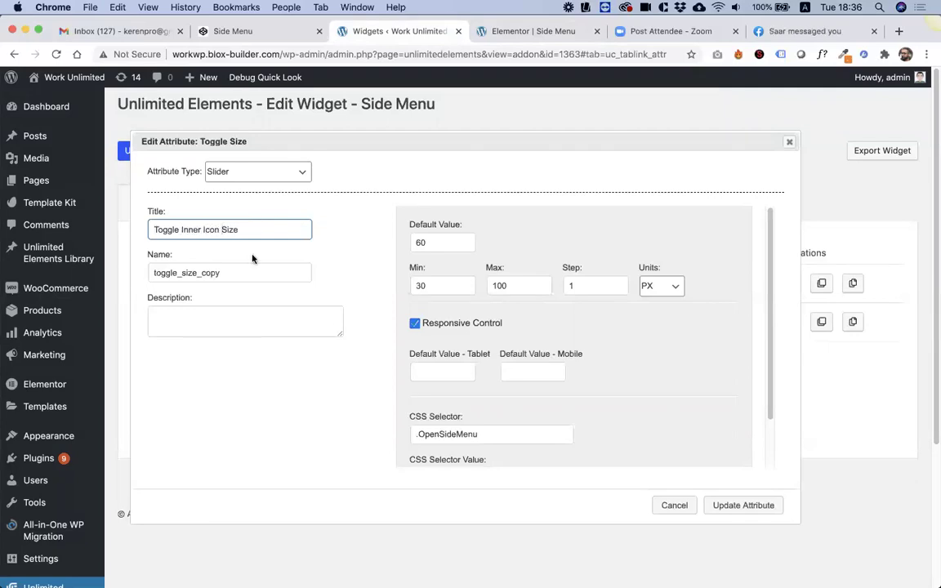
left_click(247, 272)
key("super+a")
key("BackSpace")
left_click(237, 228)
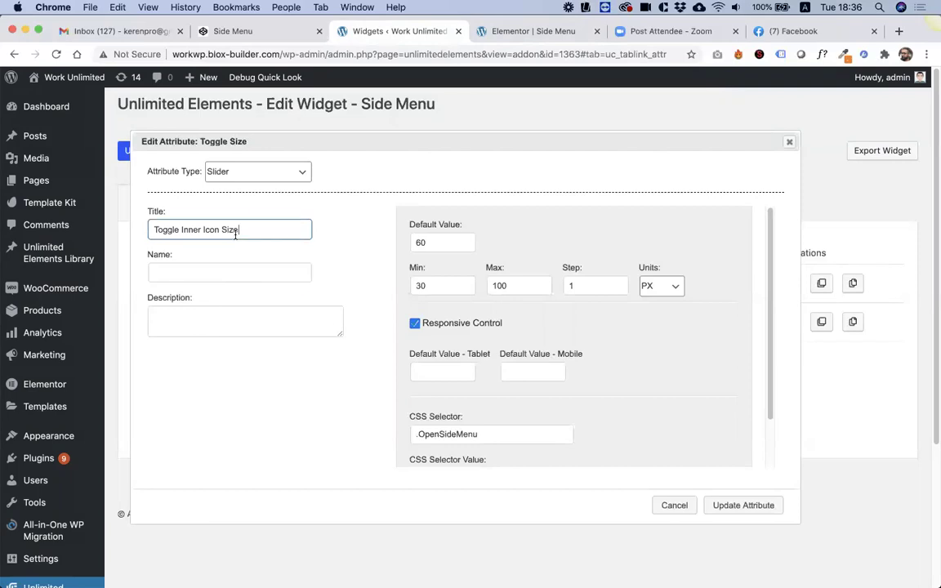
left_click(266, 282)
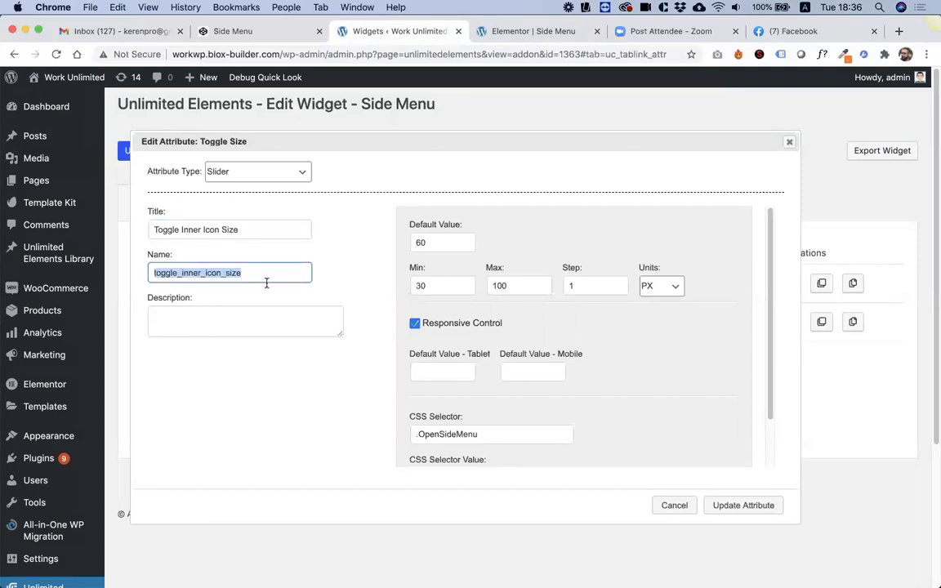
Step: Set the inner icon slider's default value to 21 and its minimum to 10
double_click(422, 243)
type("21")
double_click(447, 288)
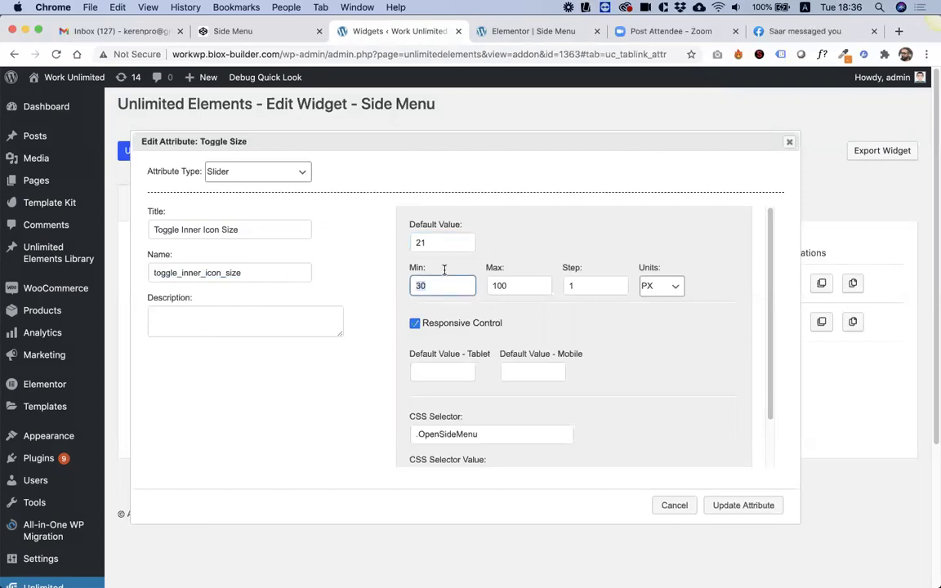
type("10")
Step: Change the inner icon slider's CSS selector value to font-size: {{SIZE}}{{UNIT}}; and update the attribute
scroll(445, 359, "down", 2)
left_click(500, 379)
left_click_drag(507, 421, 745, 544)
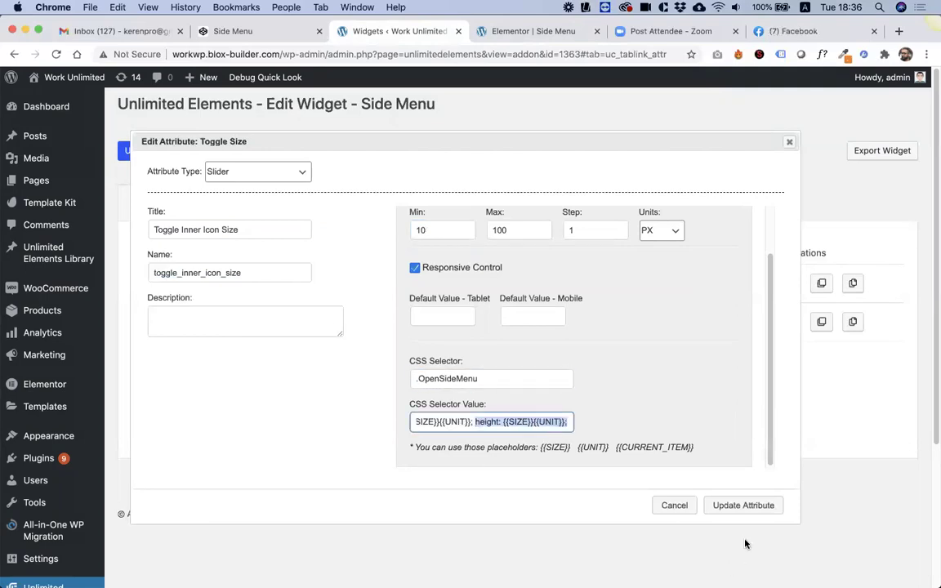
key("BackSpace")
double_click(417, 421)
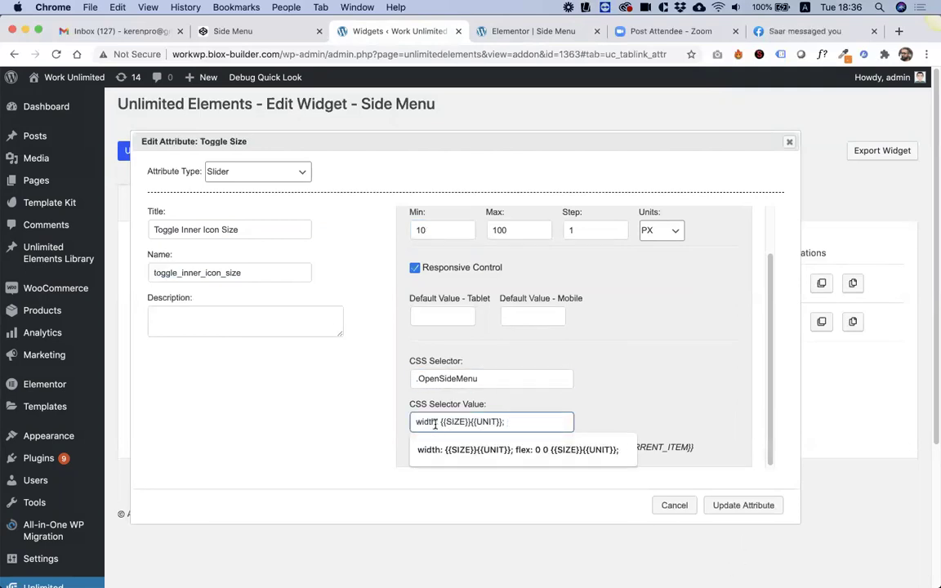
type("font-zi")
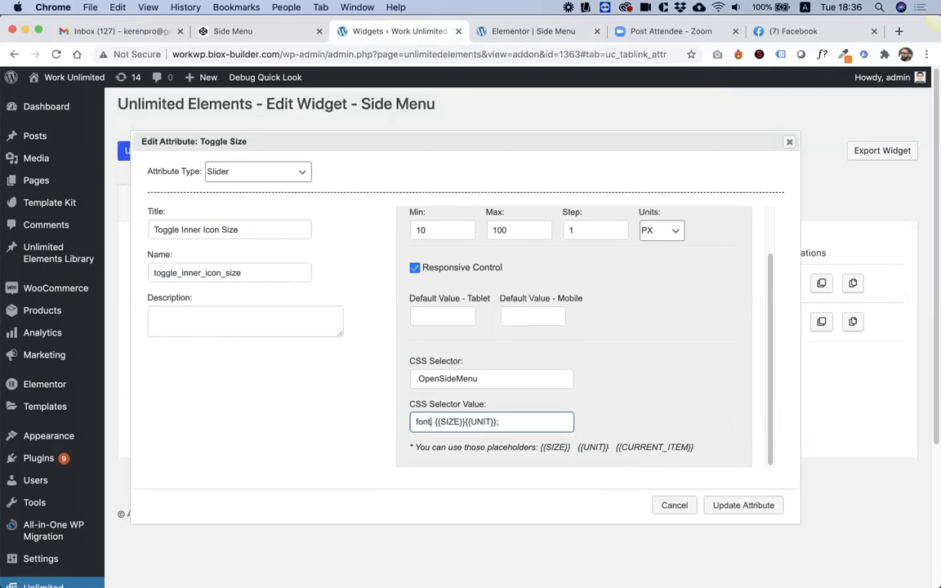
key("BackSpace")
key("BackSpace")
type("size:")
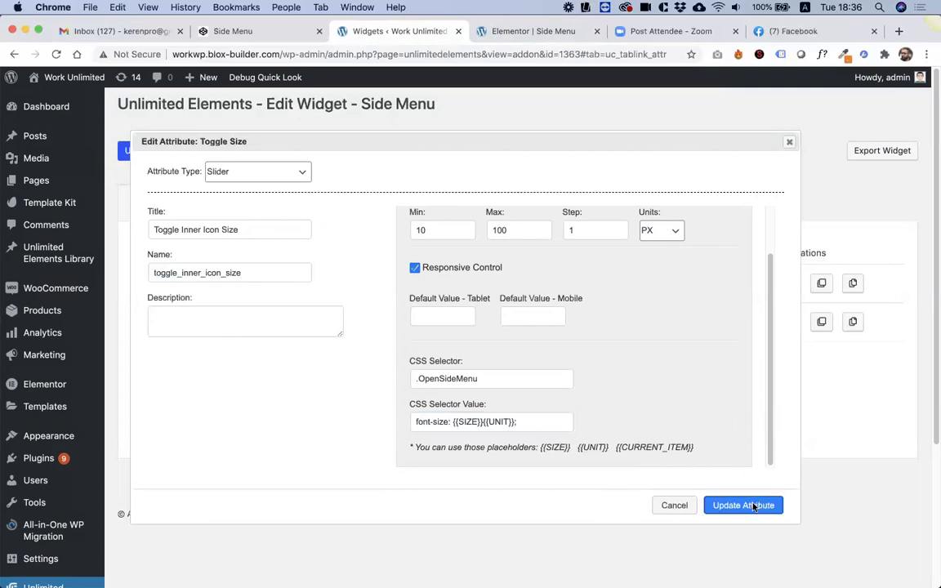
left_click(745, 505)
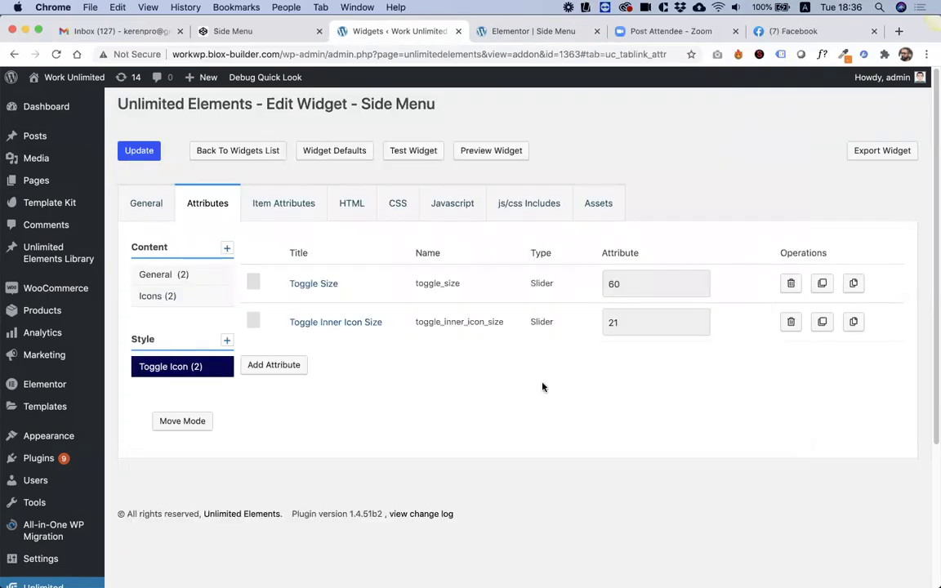
Step: Delete the font-size and background-color declarations from the .OpenSideMenu rule in the widget CSS
left_click(399, 208)
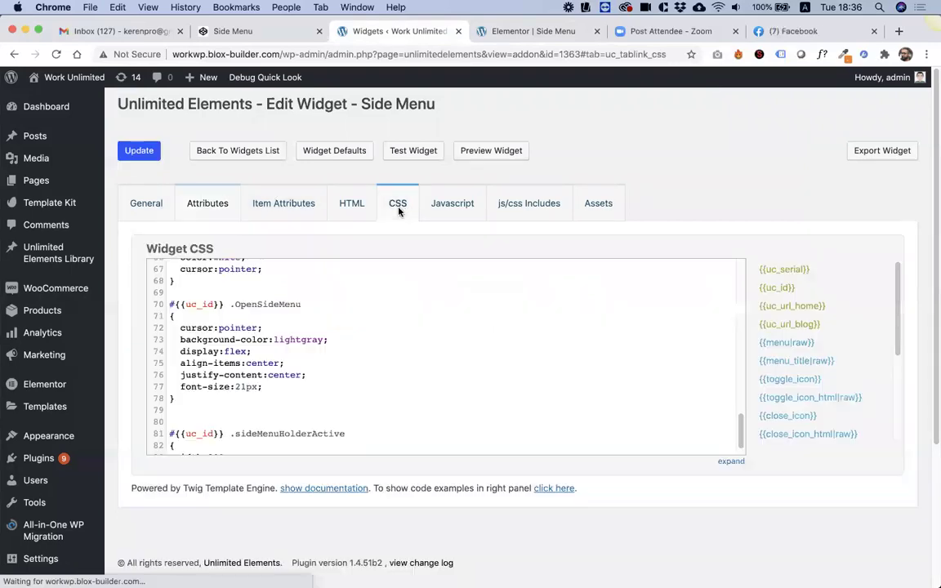
left_click_drag(270, 386, 124, 388)
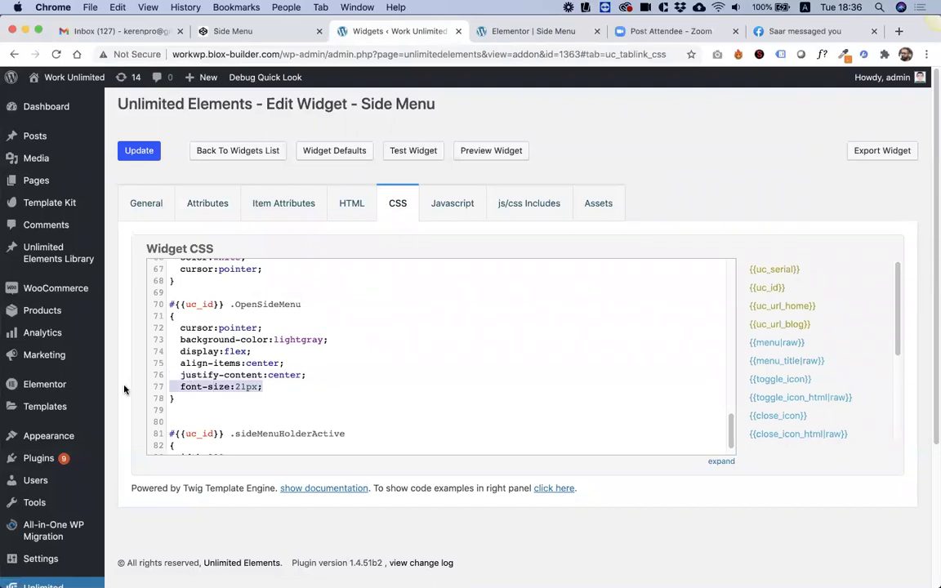
key("BackSpace")
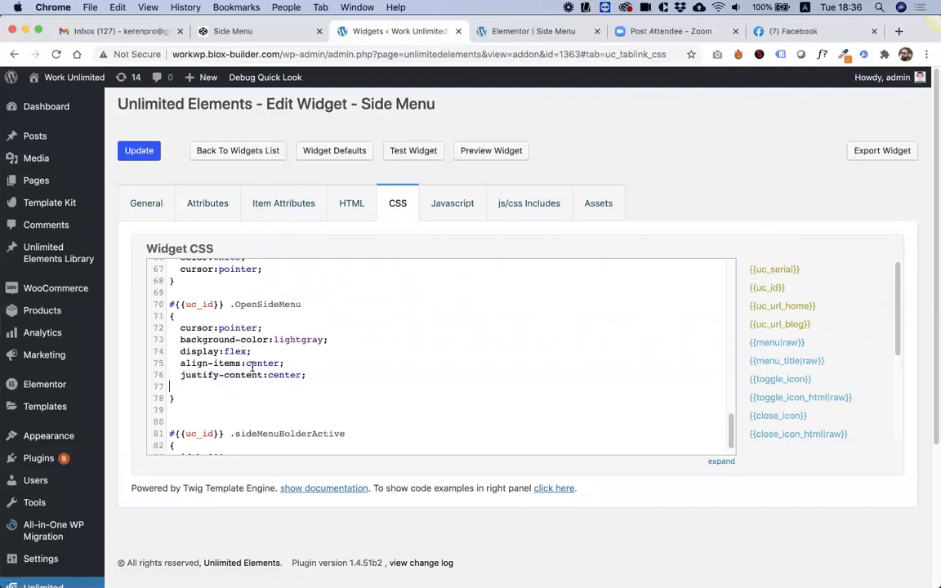
left_click_drag(329, 340, 155, 344)
key("BackSpace")
key("BackSpace")
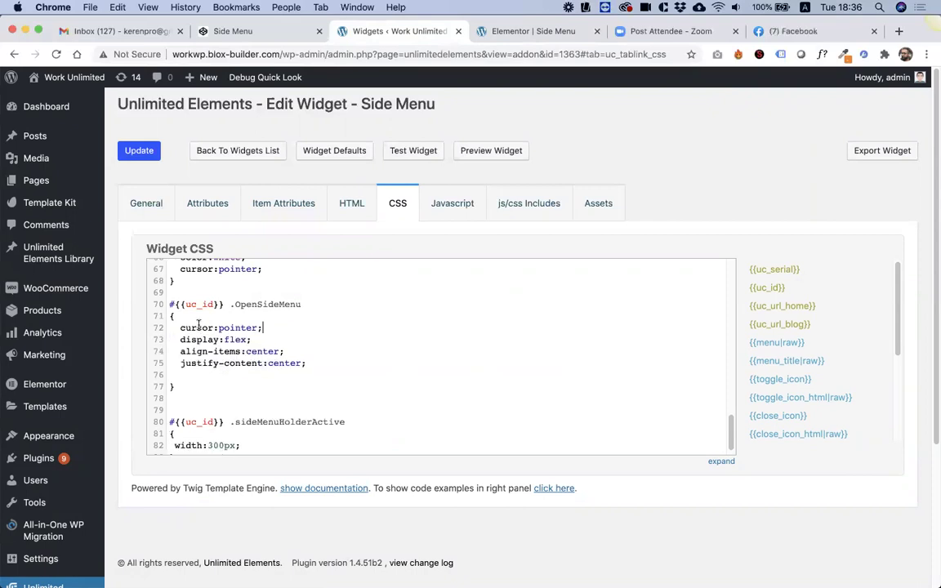
Step: Copy the .OpenSideMenu selector and start a Color Picker attribute titled Toggle Background Color, named toggle_background_color
left_click_drag(302, 304, 229, 306)
key("super+c")
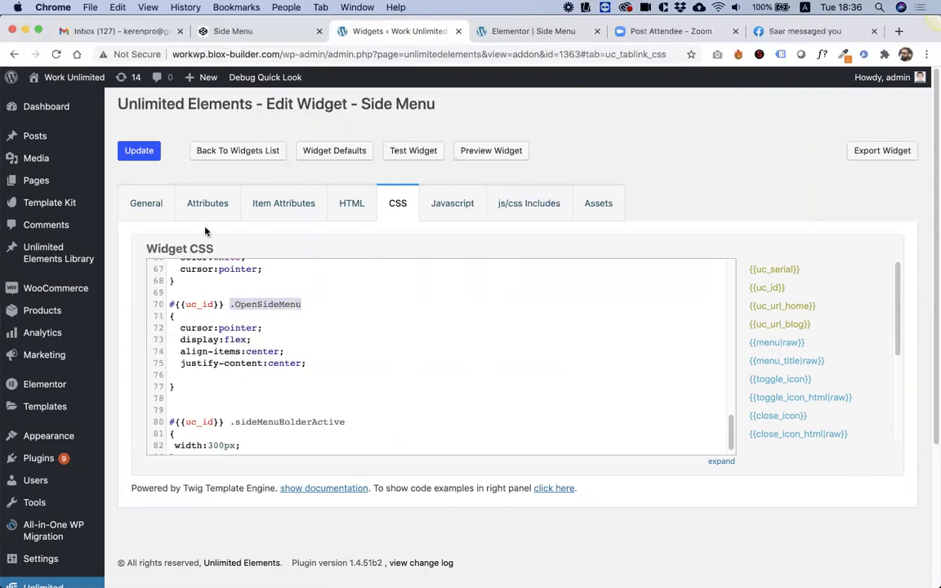
left_click(208, 203)
left_click(263, 363)
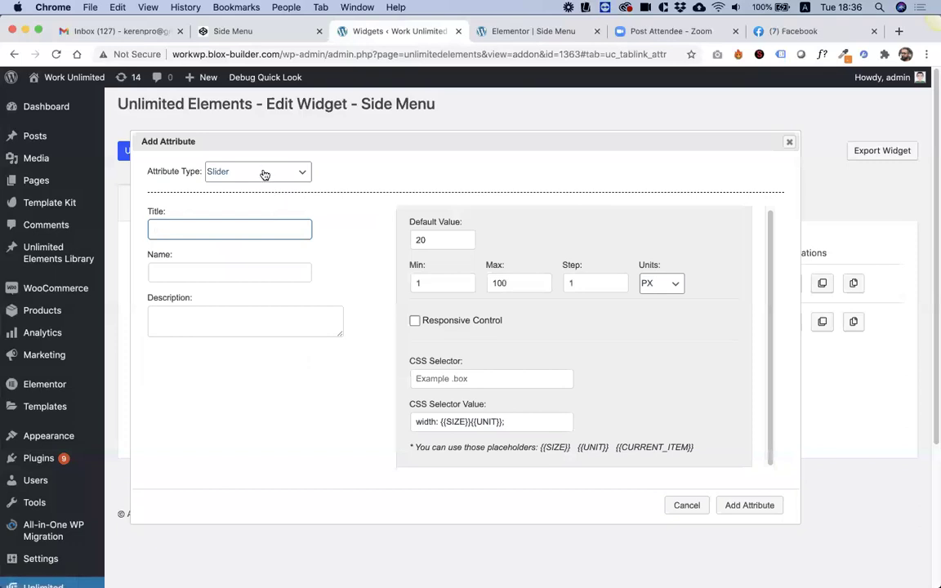
type("Background")
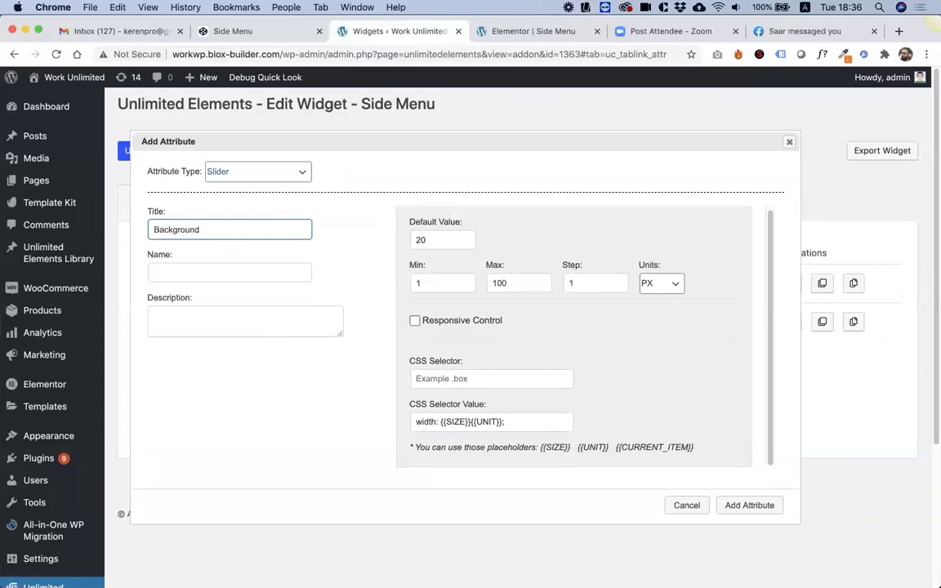
key("super+a")
type("Toggle Background")
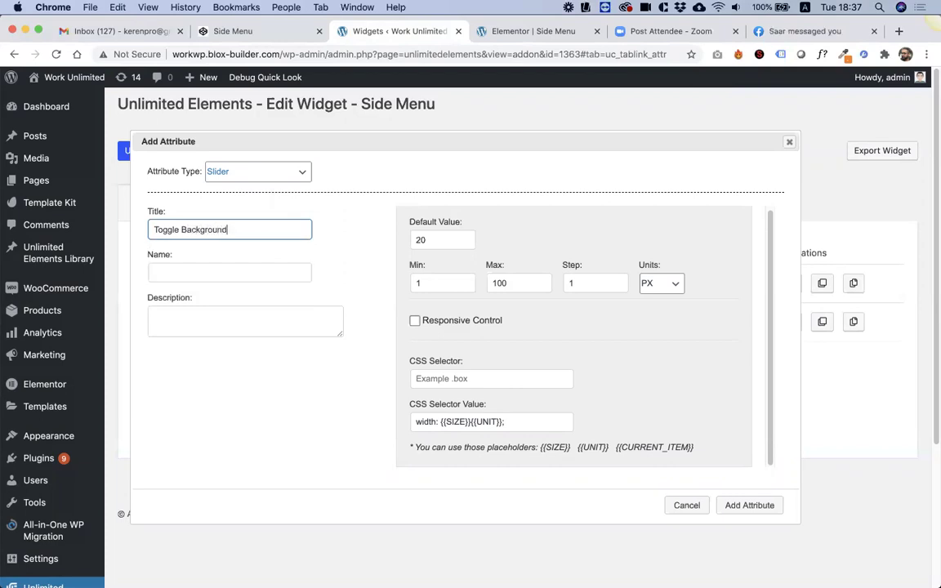
key("Tab")
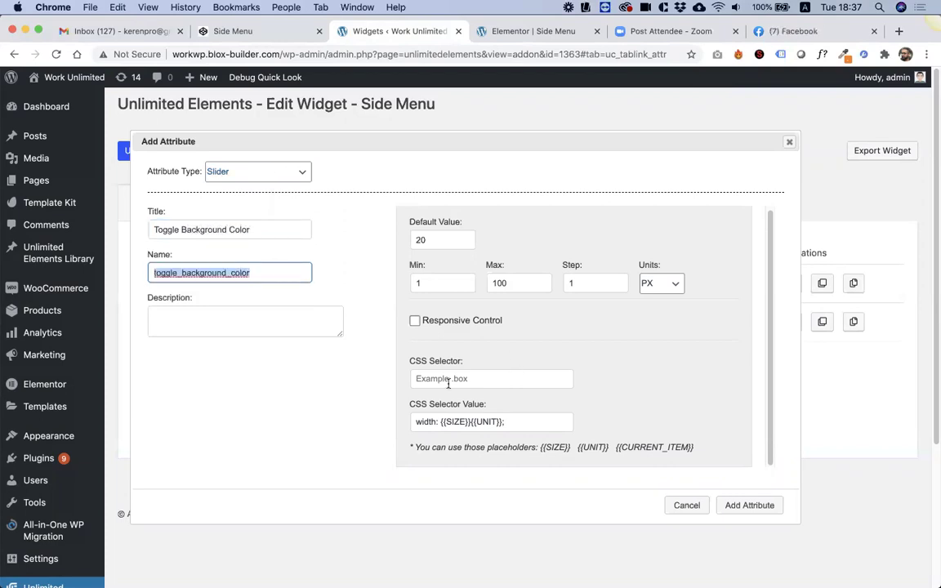
left_click(248, 173)
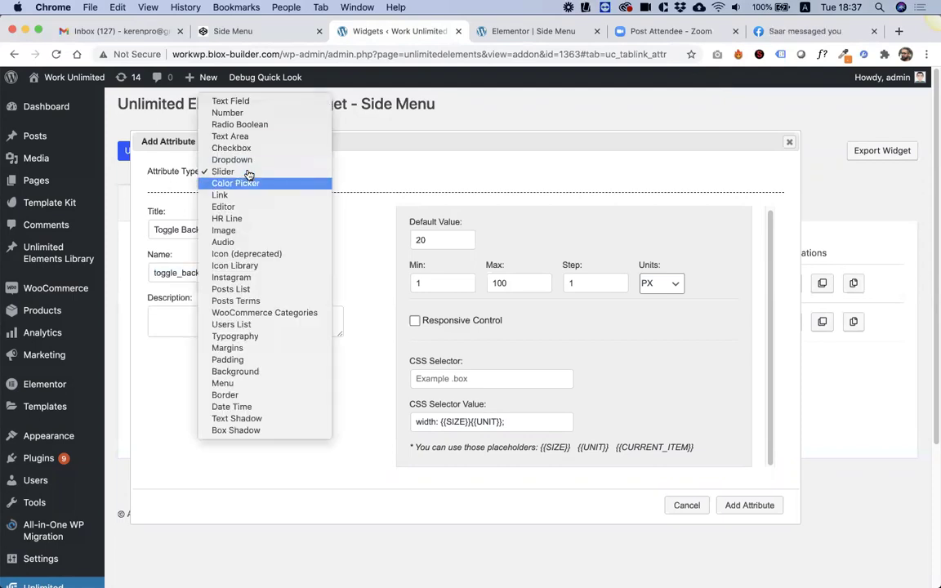
left_click(249, 183)
Step: Set the color picker's default to #c9c9c9, its CSS selector to .OpenSideMenu and its selector value to background-color:{{VALUE}};
left_click(450, 287)
key("super+v")
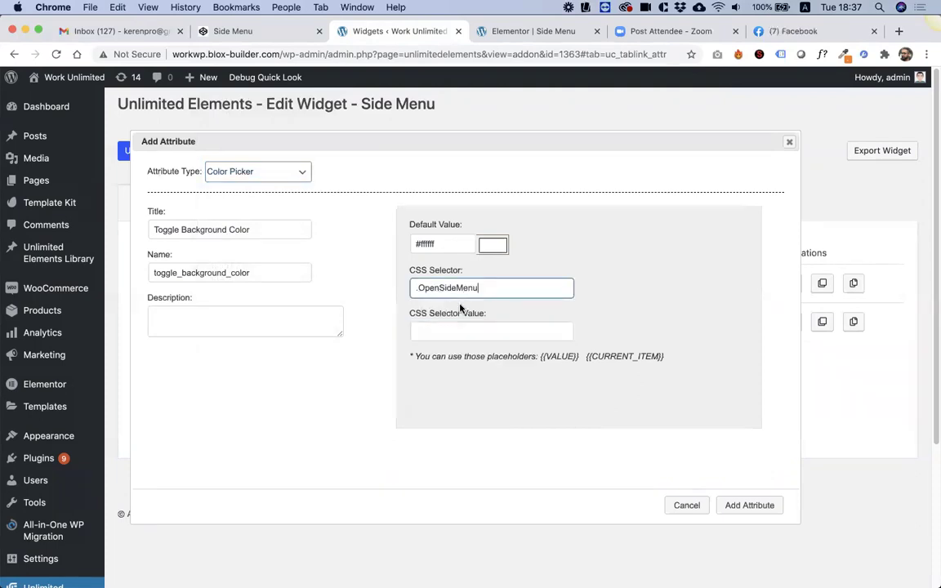
left_click(486, 255)
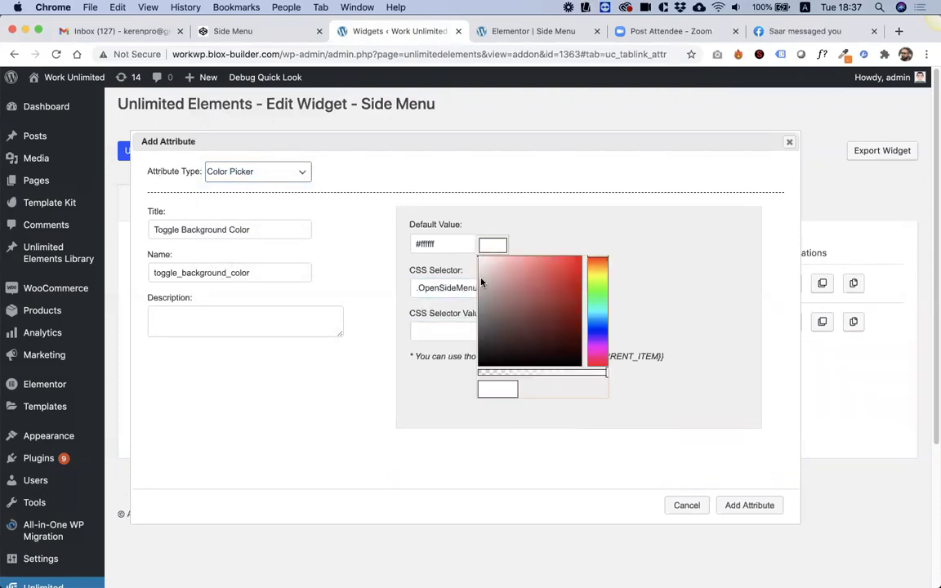
left_click(482, 269)
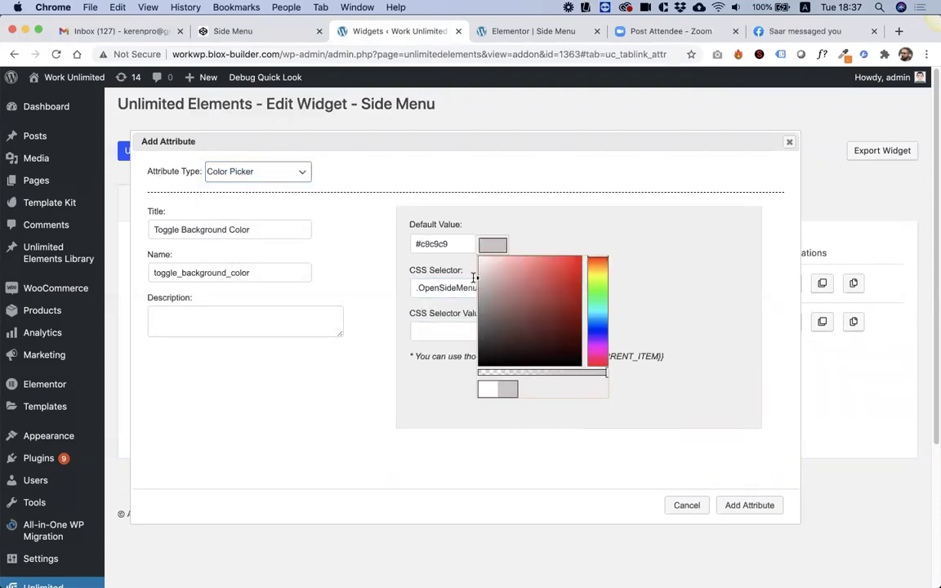
left_click(441, 331)
type("background-color:{{VALUE}};")
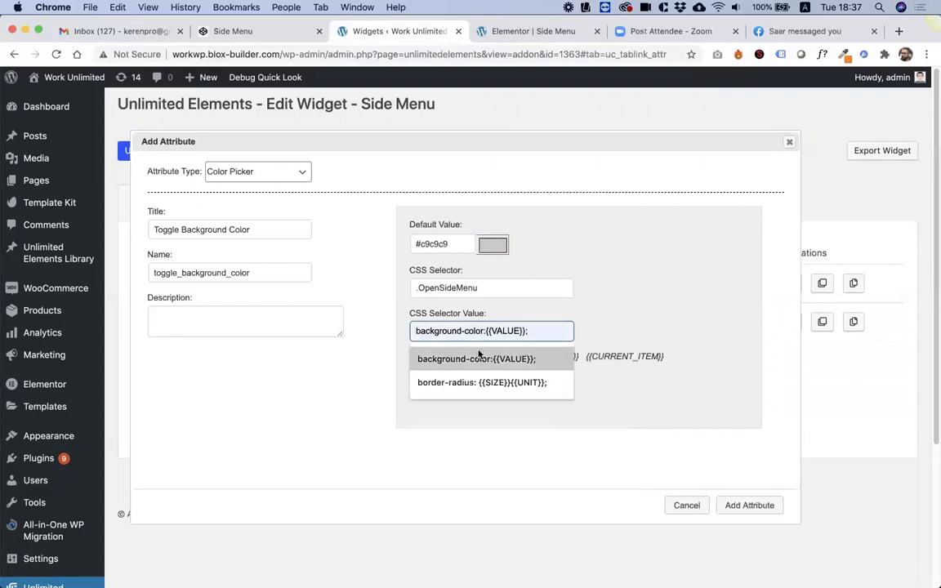
Step: Add the Toggle Background Color attribute with selector value background-color:{{VALUE}}; and duplicate it
left_click(479, 359)
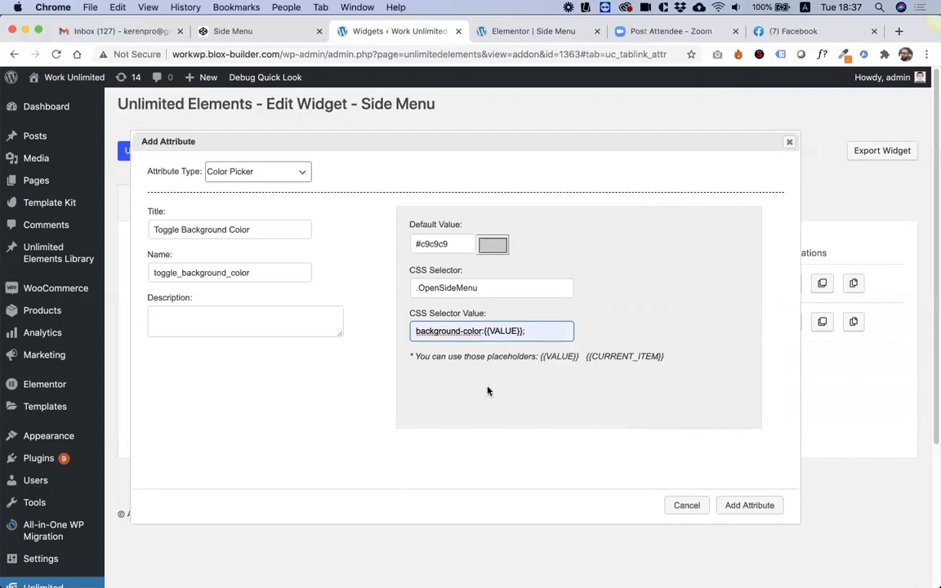
left_click(753, 505)
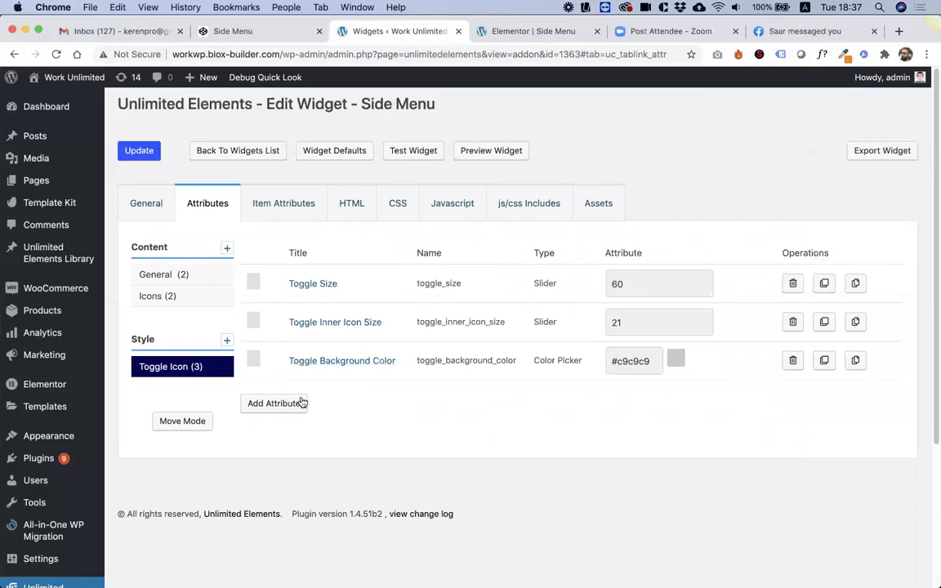
left_click(825, 365)
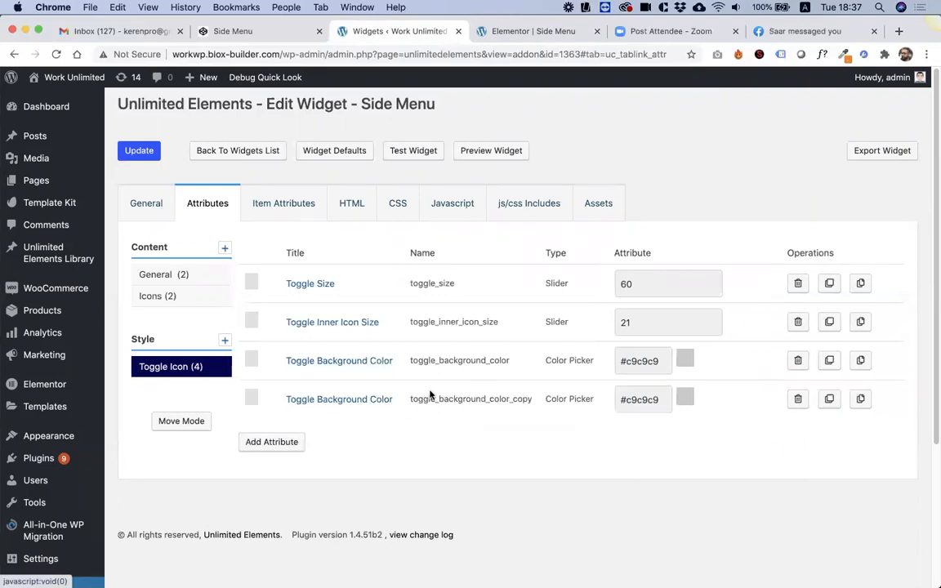
Step: Retitle the duplicated color picker Toggle Background Color Hover and name it toggle_background_color_hover
left_click(374, 399)
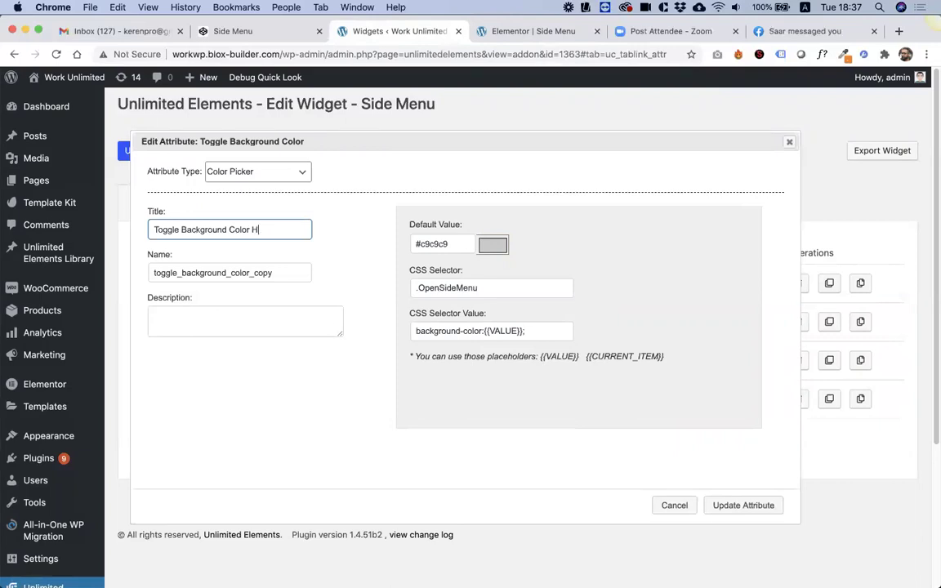
key("Tab")
key("BackSpace")
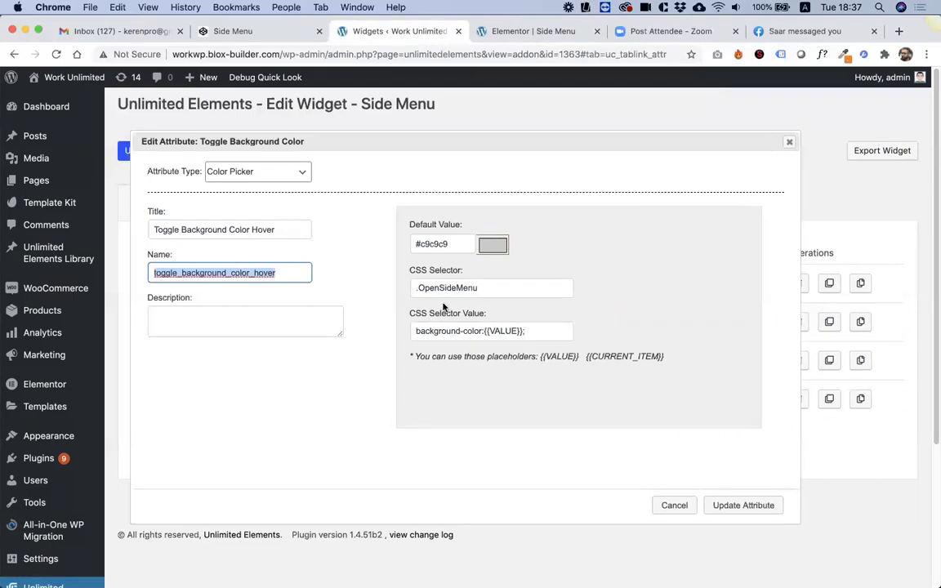
Step: Set the background hover attribute's CSS selector to .OpenSideMenu:hoover and its default to #7d7d7d, and save the attribute and widget
left_click(506, 287)
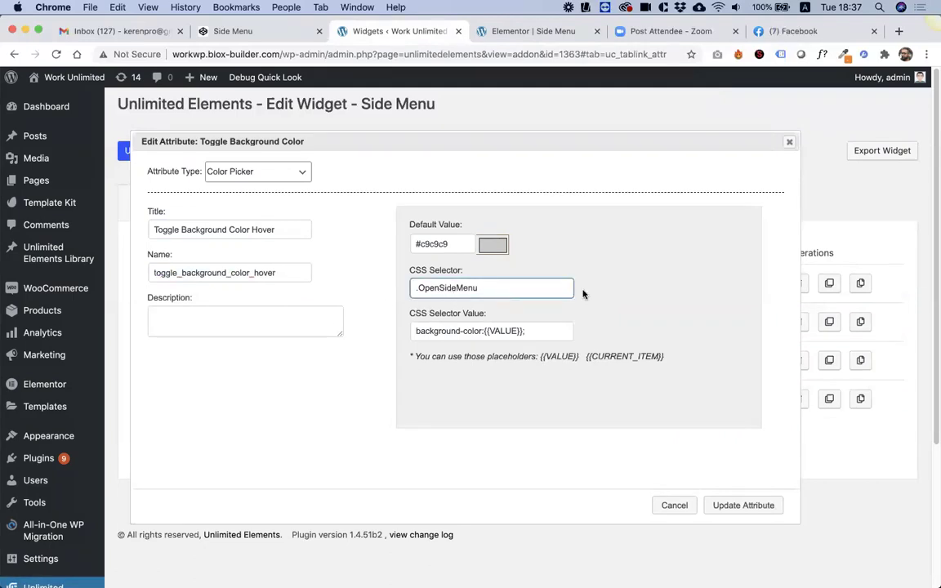
type("hoo")
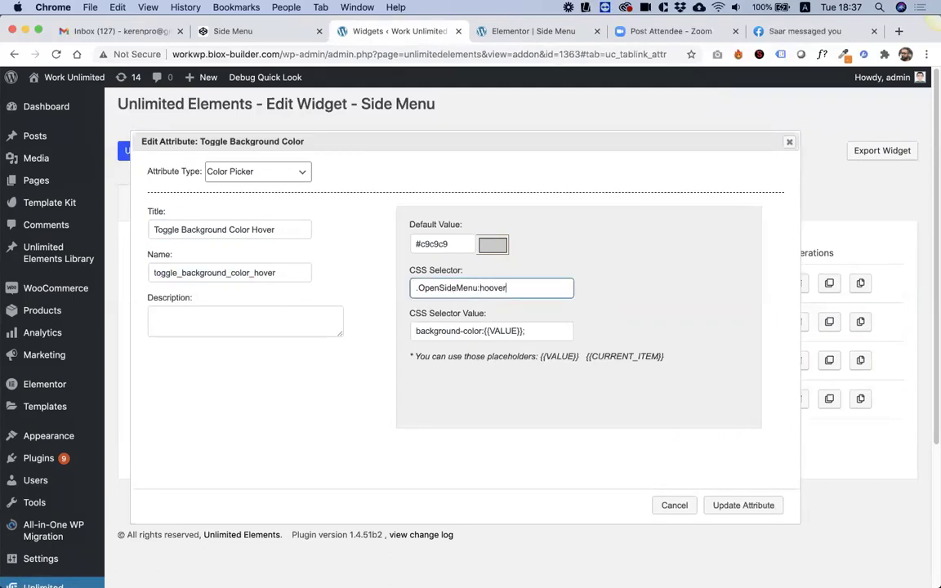
type("ver")
left_click(493, 246)
left_click_drag(493, 296, 446, 309)
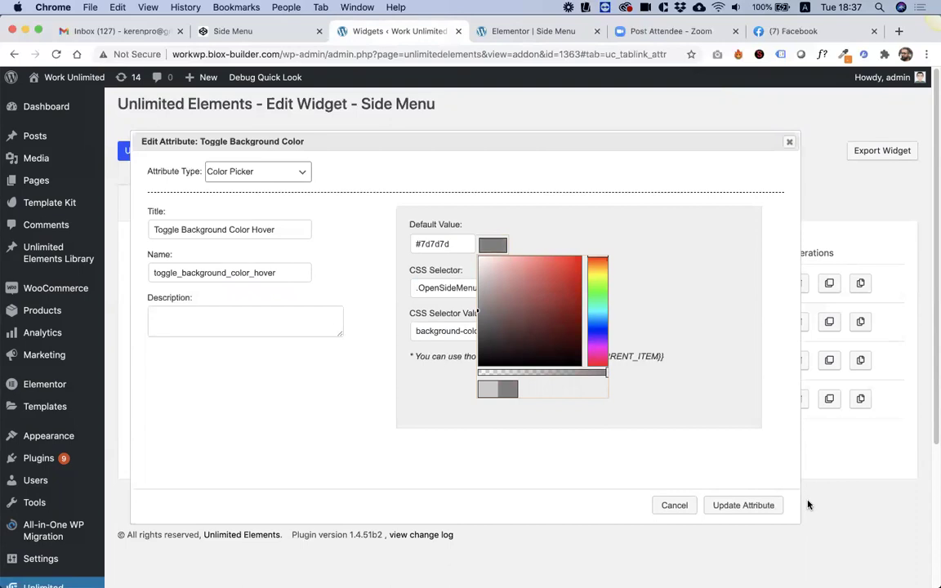
left_click(743, 504)
left_click(148, 154)
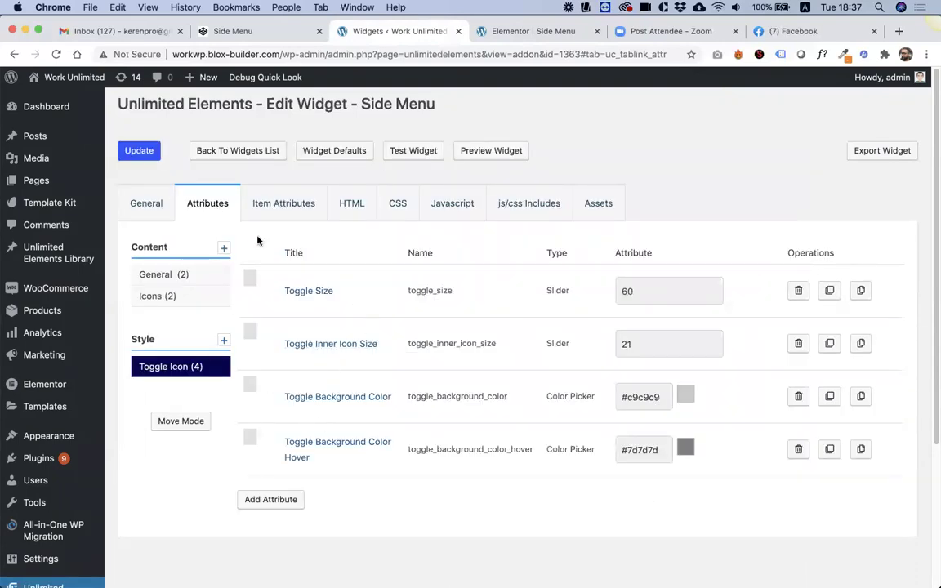
Step: Duplicate the Toggle Background Color attribute and move the copy below Toggle Background Color Hover
left_click(397, 205)
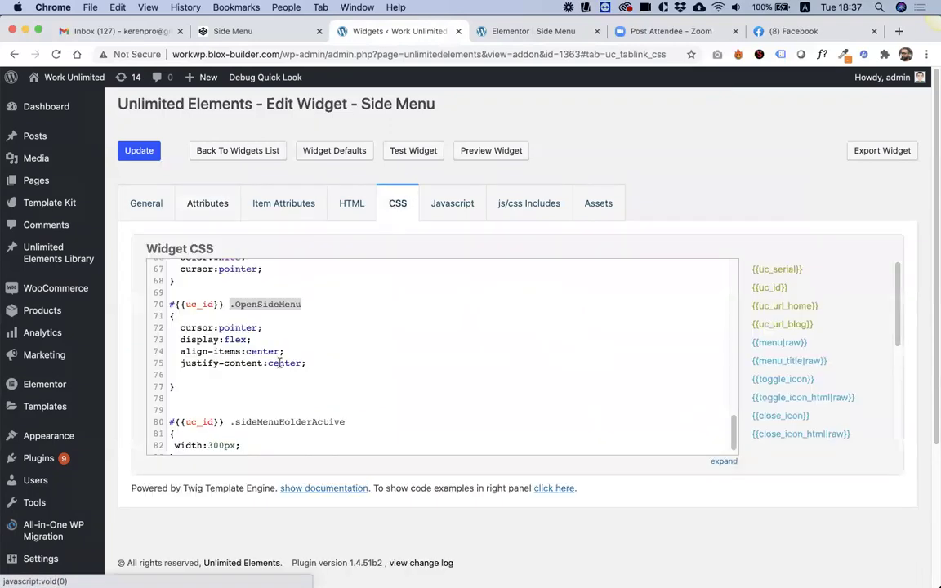
left_click(212, 206)
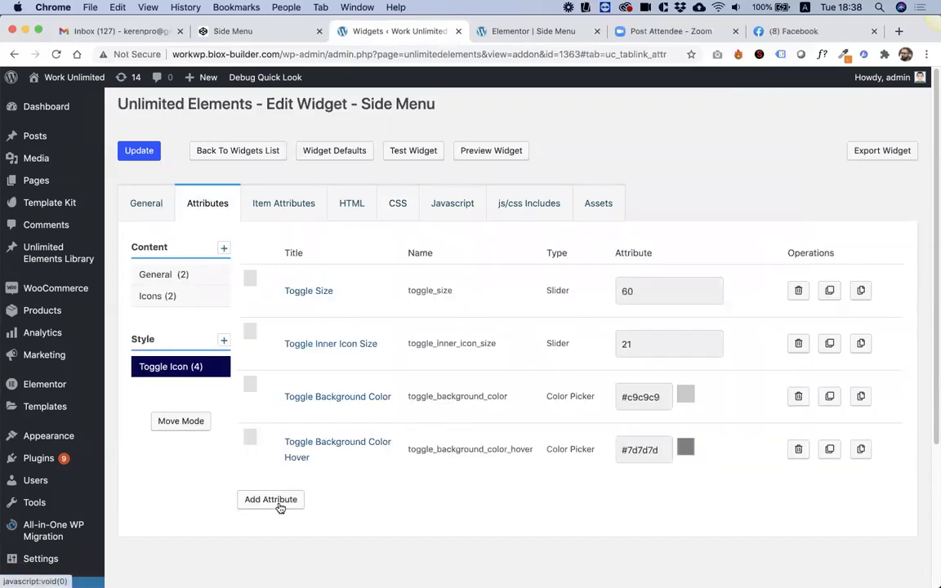
left_click(830, 397)
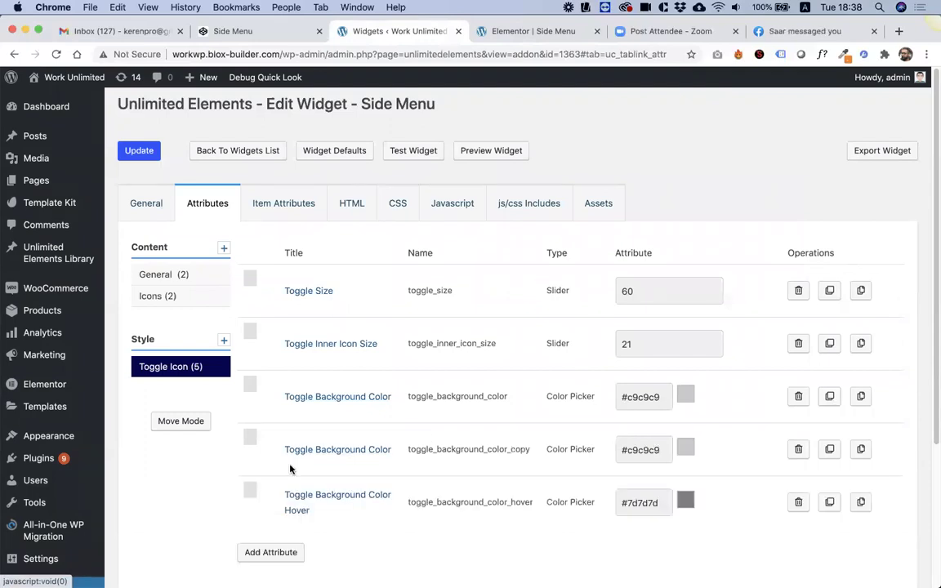
left_click_drag(250, 437, 258, 489)
Step: Retitle the copied color picker Toggle Icon Color and name it toggle_icon_color
left_click(343, 501)
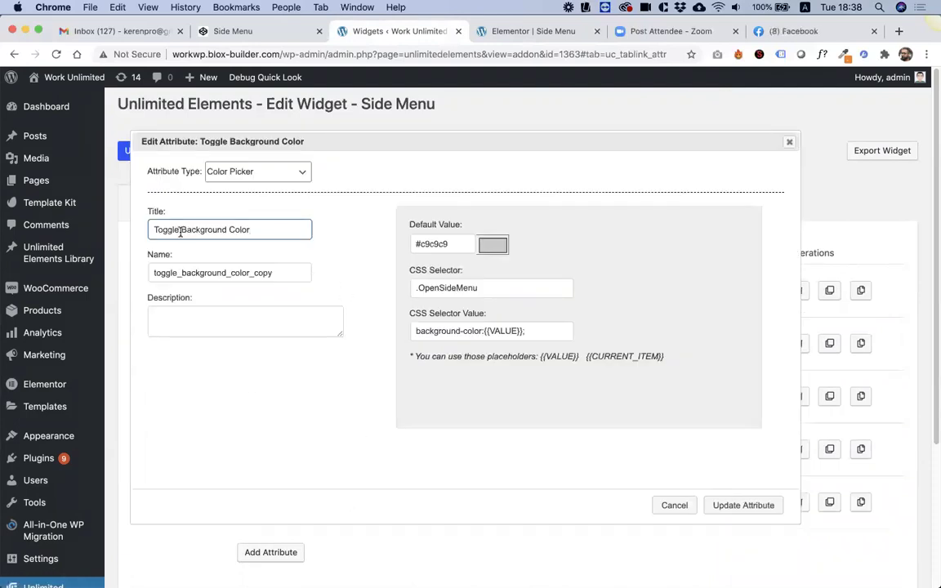
left_click_drag(181, 232, 224, 230)
type("Icon")
double_click(181, 273)
key("BackSpace")
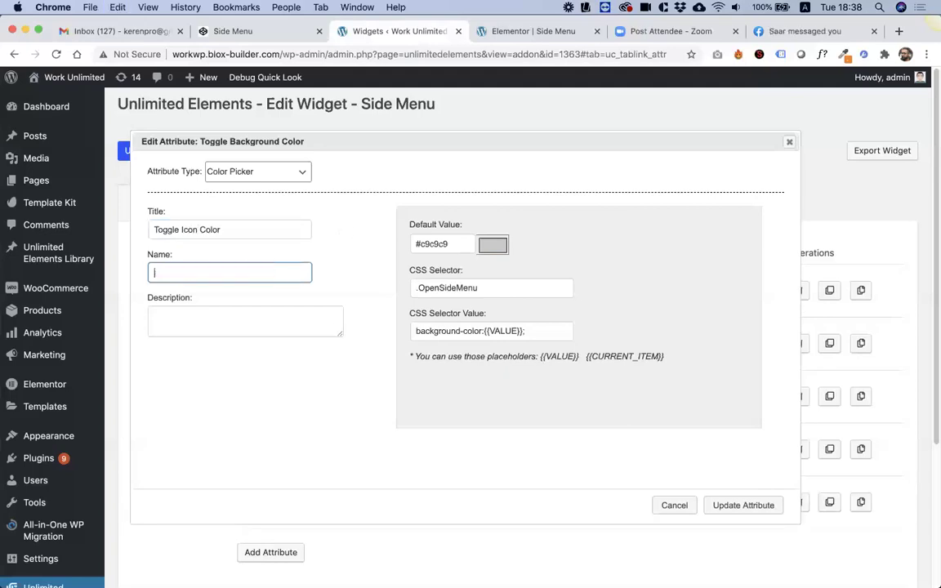
left_click(231, 223)
key("Tab")
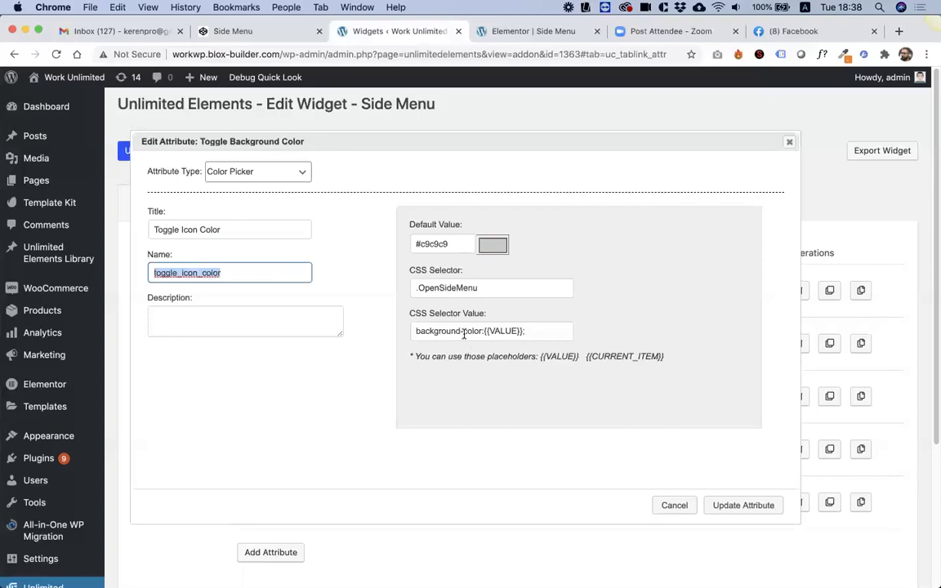
Step: Set the icon color's CSS selector value to color:{{VALUE}}; and its default to #000000, and update the attribute
left_click_drag(463, 333, 304, 311)
key("BackSpace")
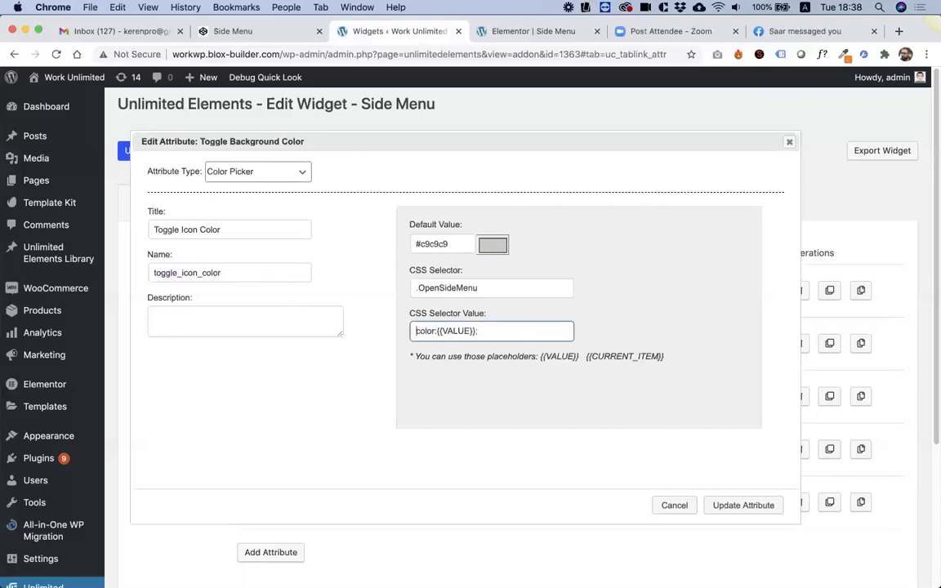
left_click(492, 244)
left_click_drag(486, 310, 418, 391)
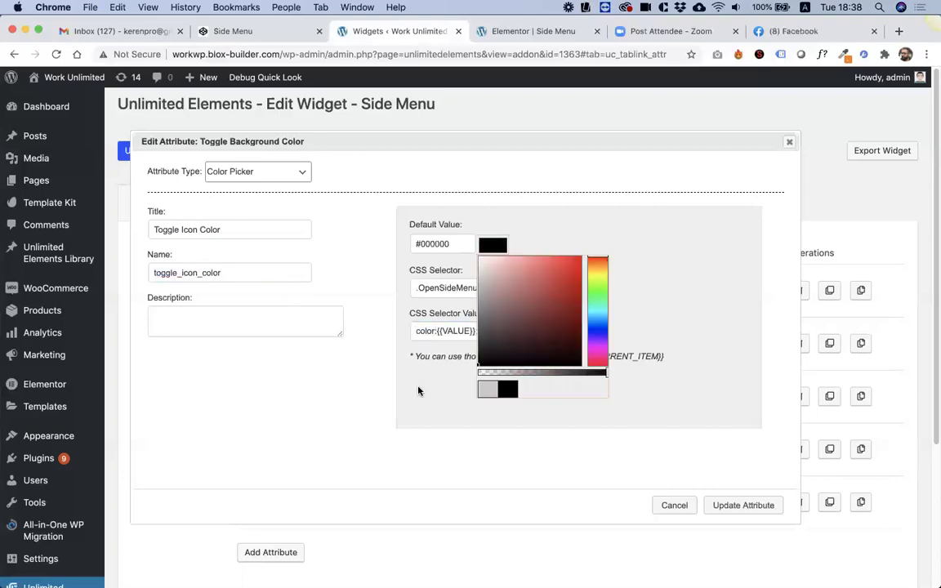
left_click(729, 505)
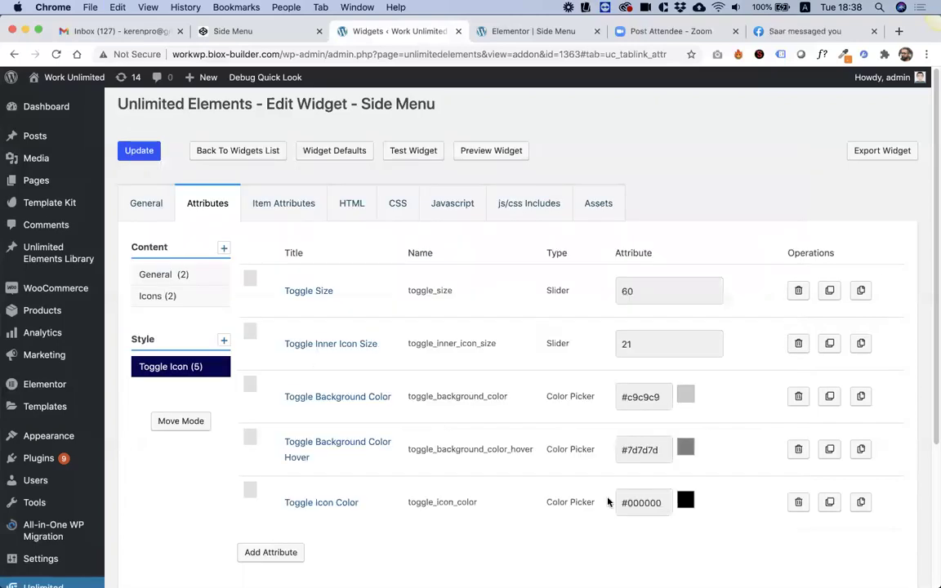
Step: Duplicate the Toggle Icon Color attribute, titling the copy Toggle Icon Color Hover and naming it toggle_icon_color_hover
left_click(834, 507)
scroll(335, 494, "down", 5)
left_click(324, 365)
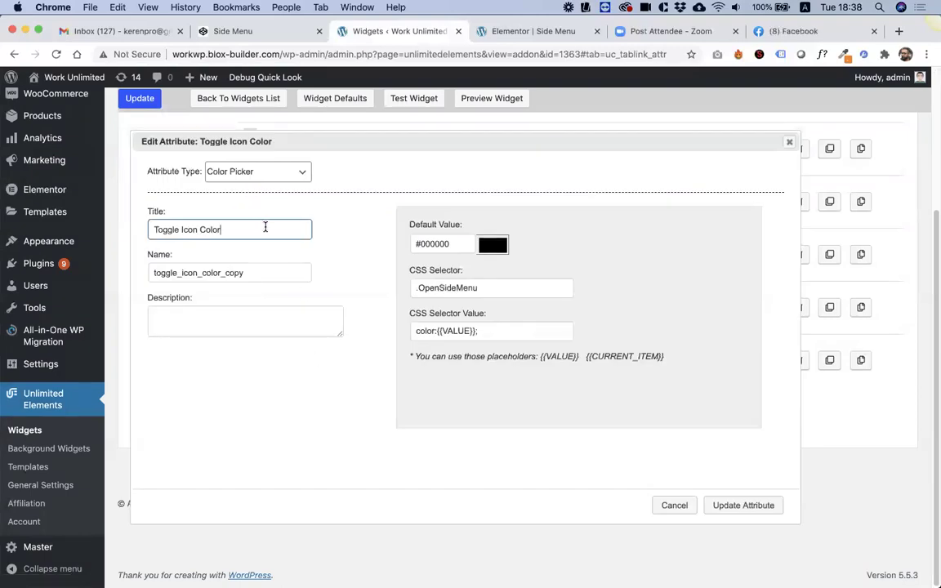
type("Hover")
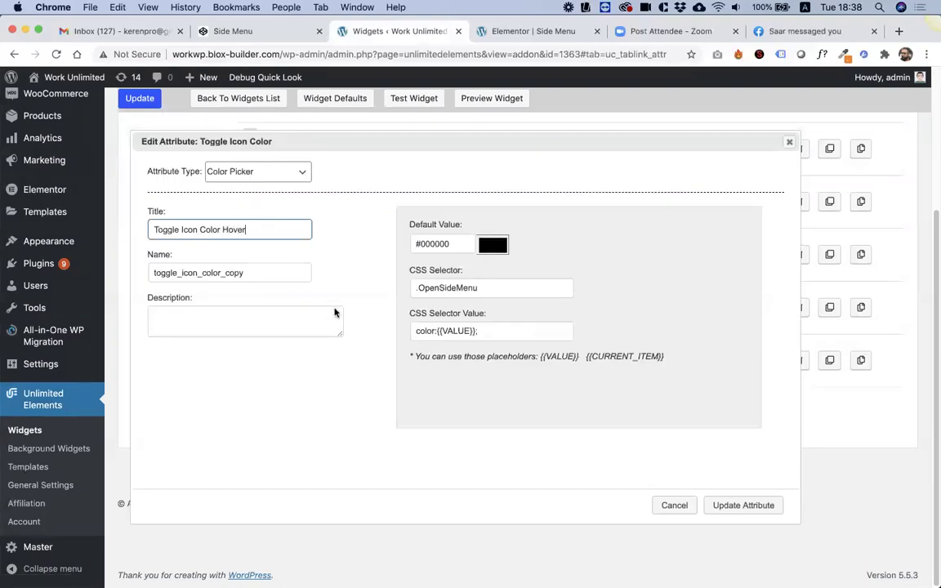
double_click(264, 272)
key("BackSpace")
key("shift+Tab")
key("Tab")
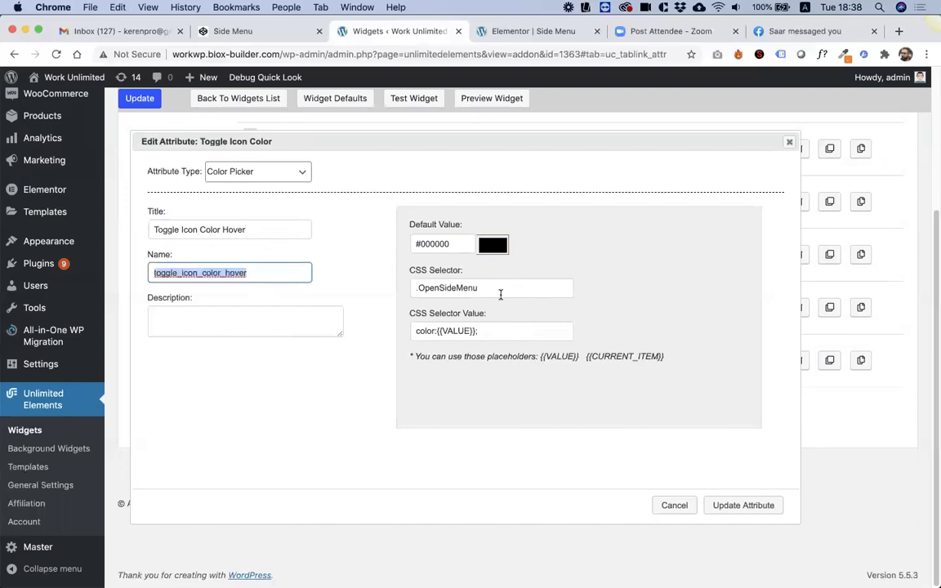
Step: Set the icon hover color's default to #ffffff and its CSS selector to .OpenSideMenu:hover, and save the attribute and widget
left_click(495, 251)
left_click_drag(497, 310, 476, 254)
left_click(612, 232)
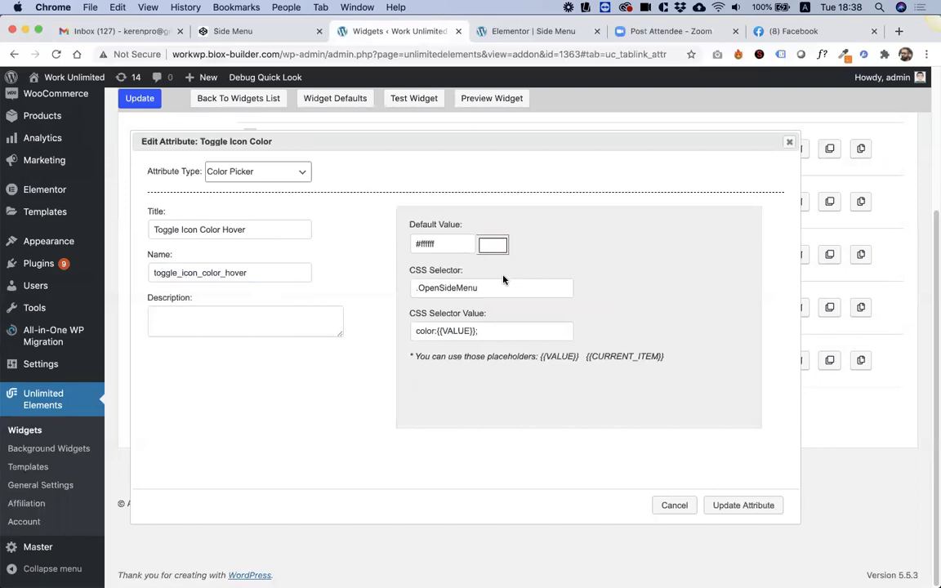
left_click(449, 287)
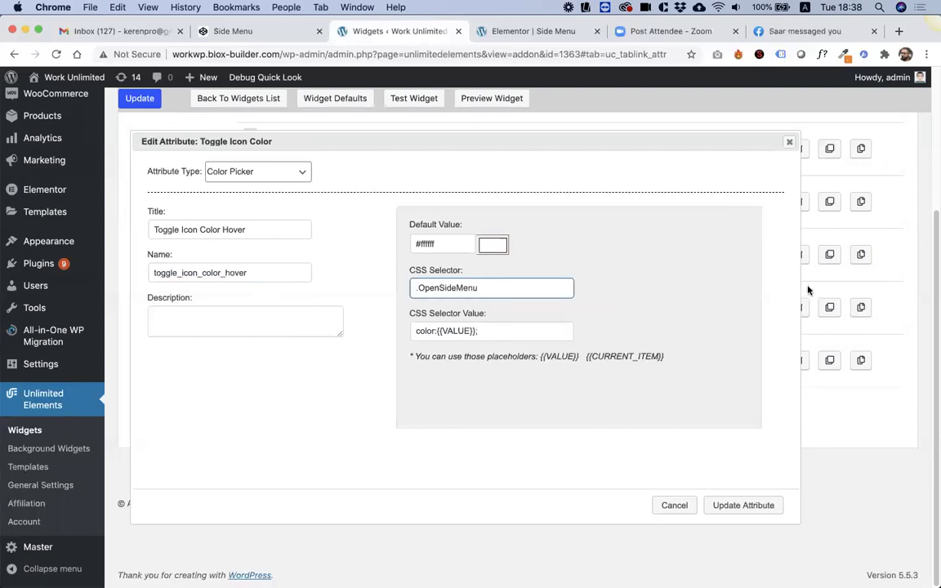
type(":hover")
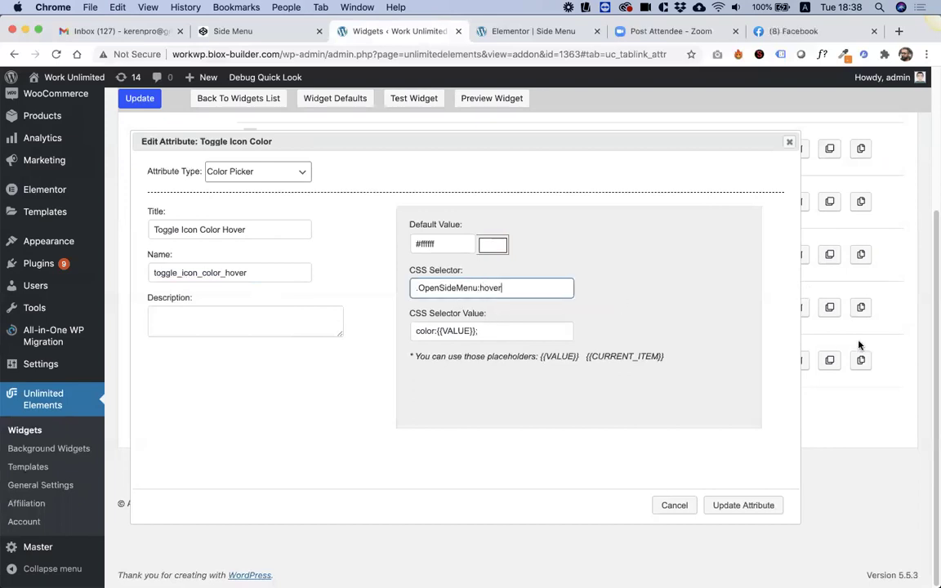
left_click(755, 504)
left_click(139, 99)
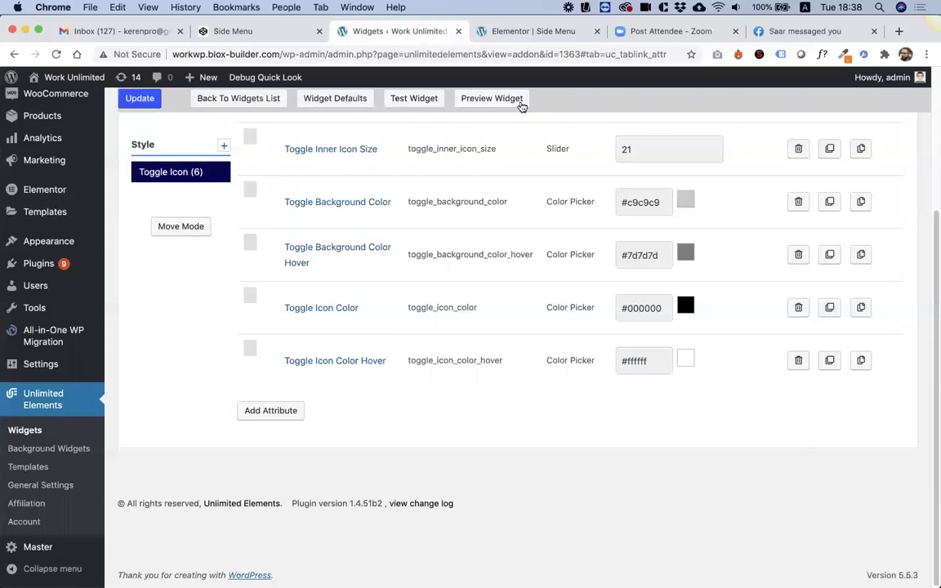
Step: Start a Slider attribute titled Toggle Border Radius, named toggle_border_radius, in the Toggle Icon style section
scroll(290, 307, "up", 5)
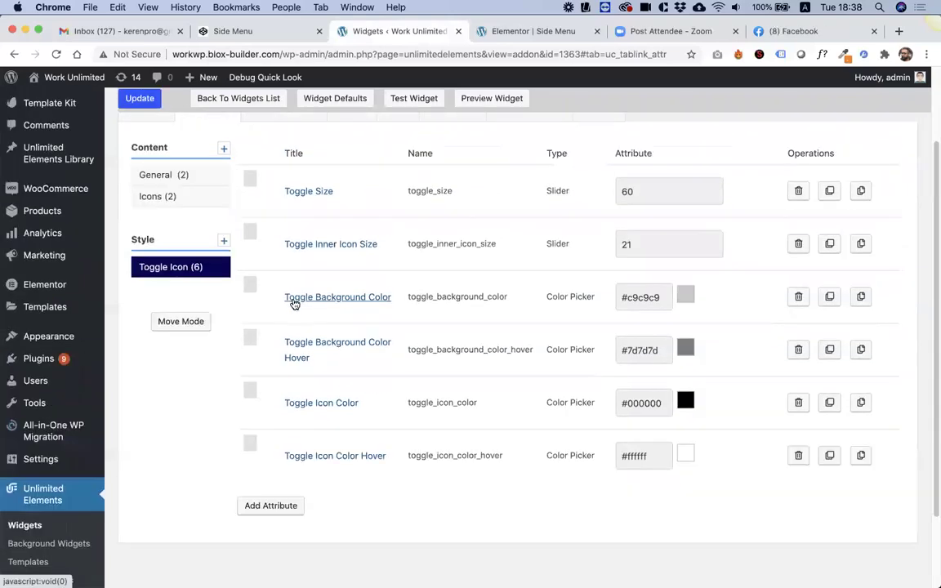
scroll(292, 304, "down", 3)
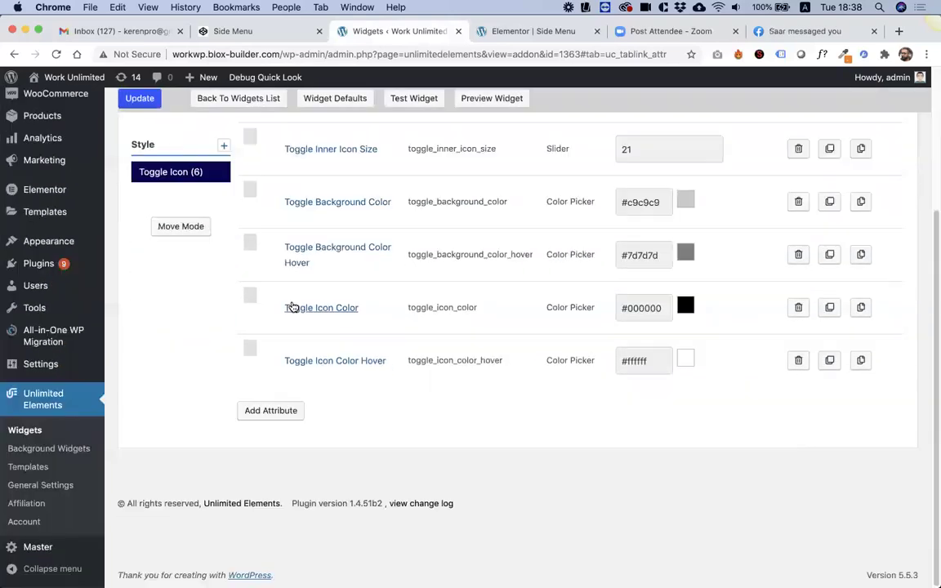
scroll(292, 304, "up", 3)
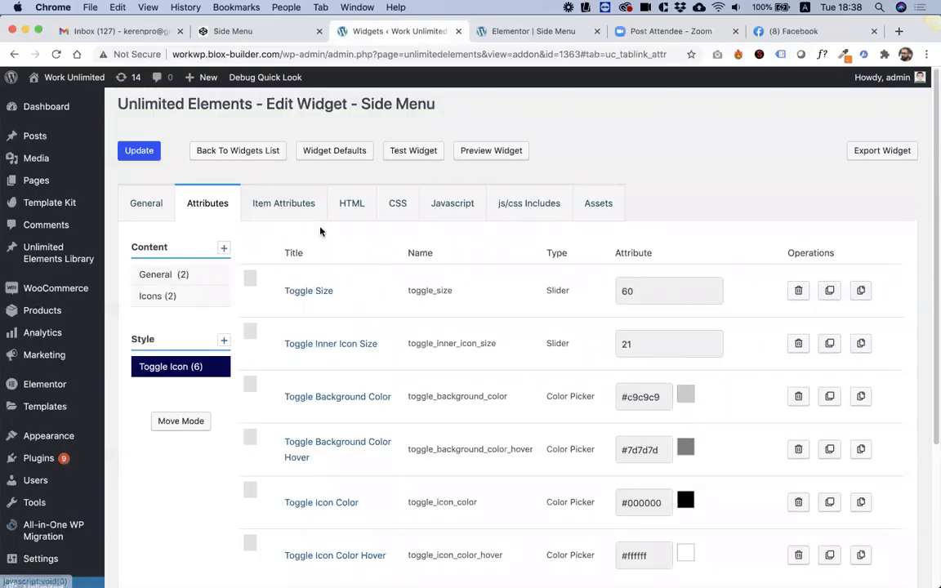
scroll(315, 291, "down", 3)
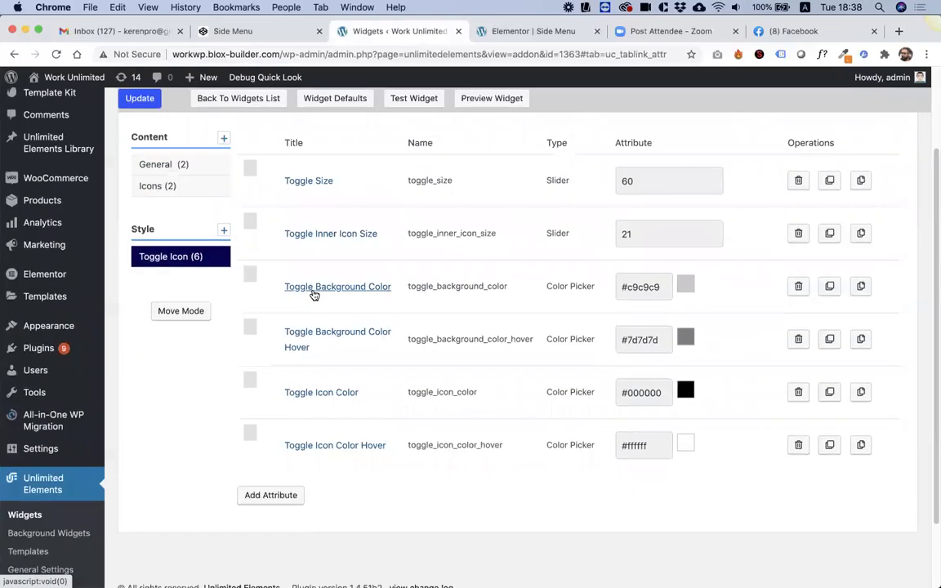
left_click(279, 497)
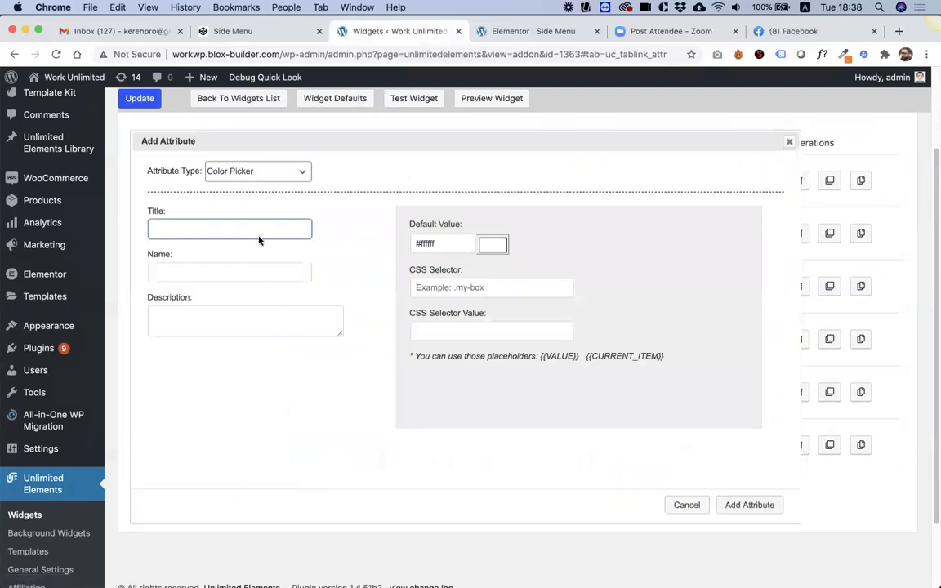
left_click(248, 176)
left_click(237, 160)
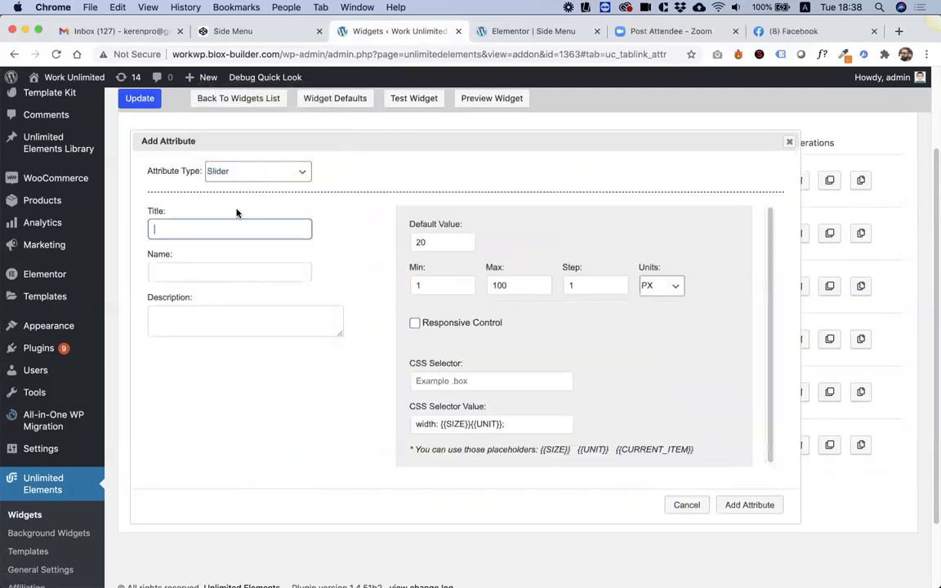
type("Toggle B")
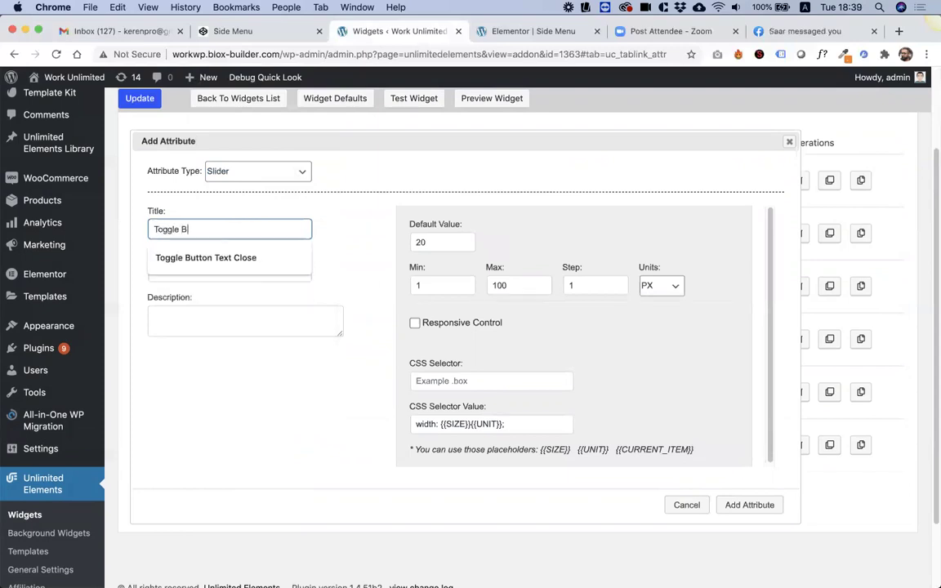
type("order Radius")
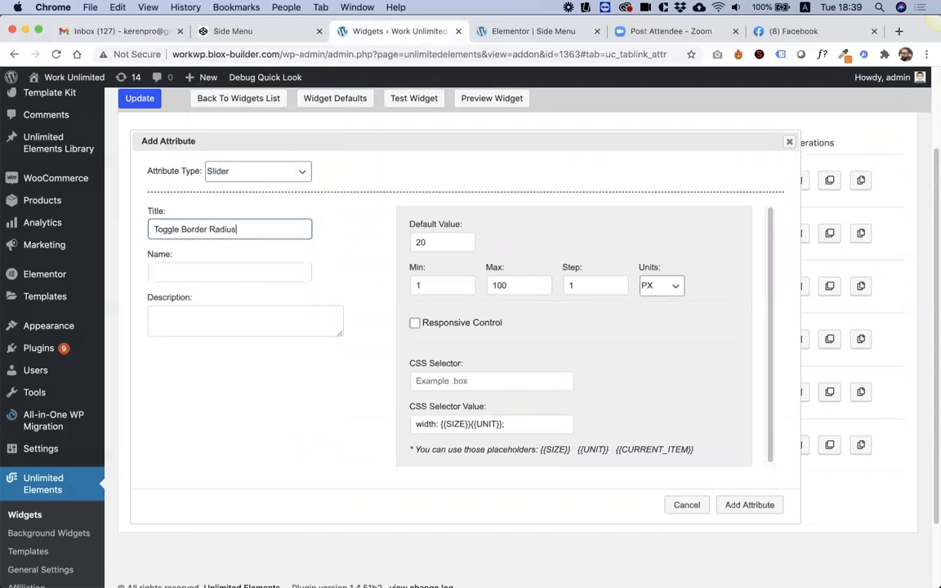
key("Tab")
Step: Set the border radius slider's CSS selector to .OpenSideMenu and its selector value to border-radius: {{SIZE}}{{UNIT}};
left_click(458, 381)
type(".OpenSideMenu")
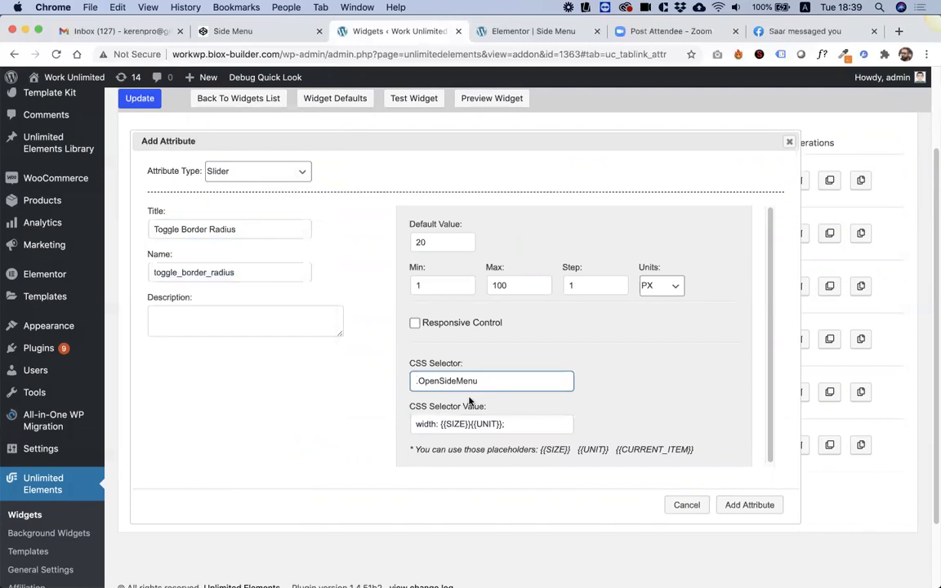
double_click(426, 424)
type("border-radius")
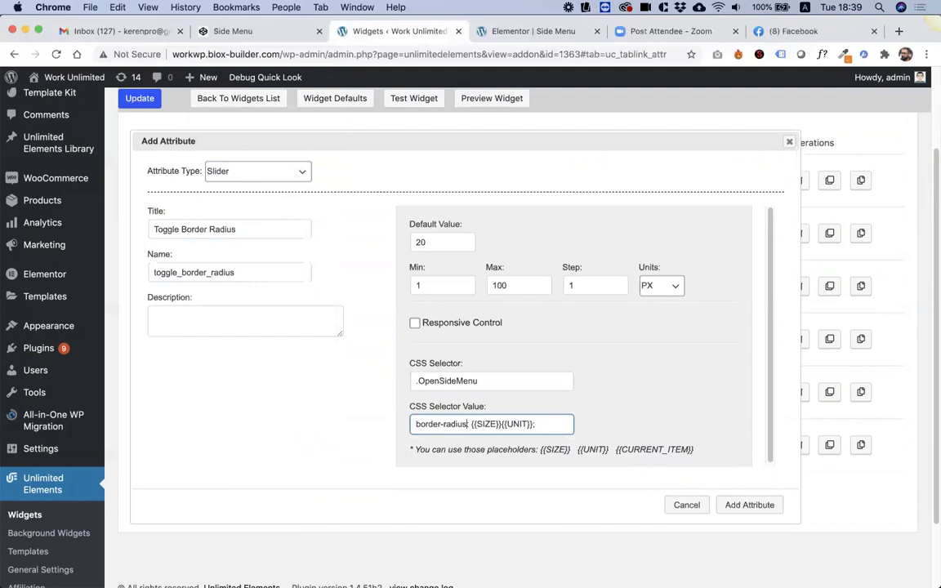
Step: Set the border radius slider's default value and minimum to 0 and add the attribute to the Toggle Icon section
double_click(426, 243)
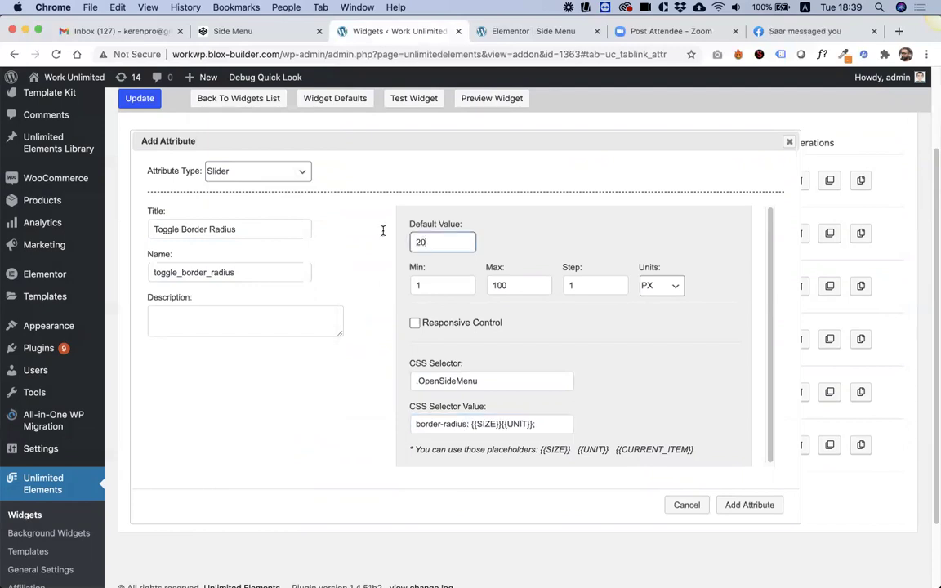
type("0")
key("Tab")
type("0")
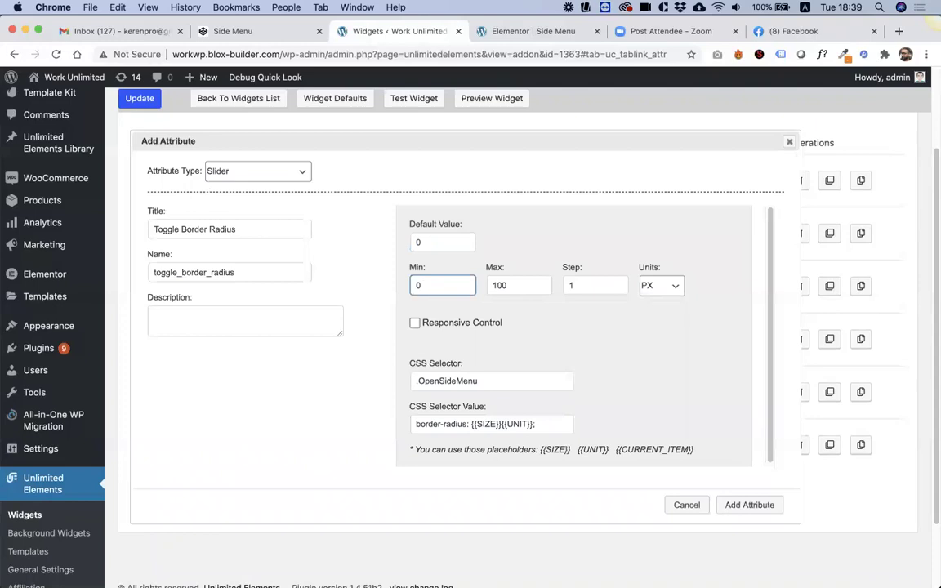
scroll(482, 294, "down", 1)
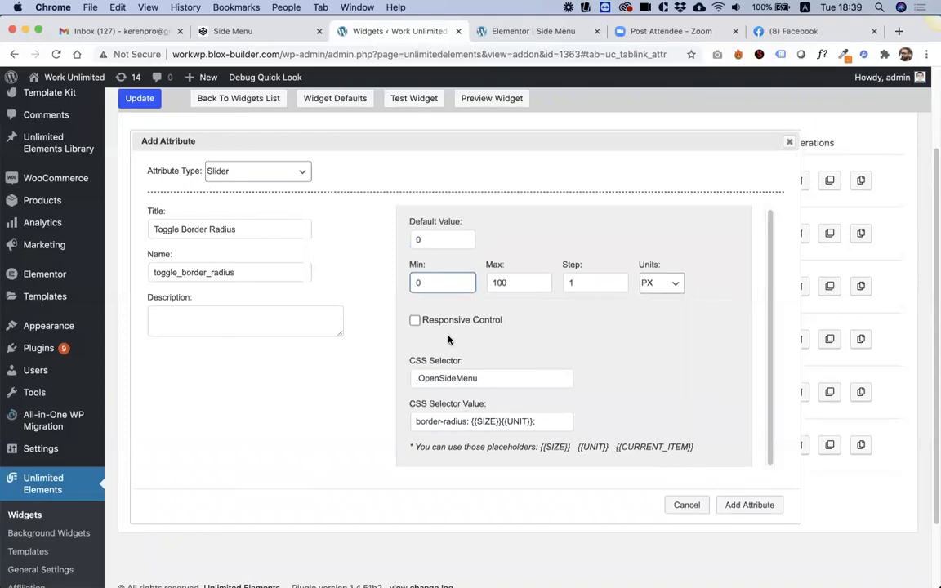
left_click(744, 504)
Step: Start a Border attribute in the Toggle Icon section, titled Toggle Border and named toggle_border
scroll(378, 489, "down", 3)
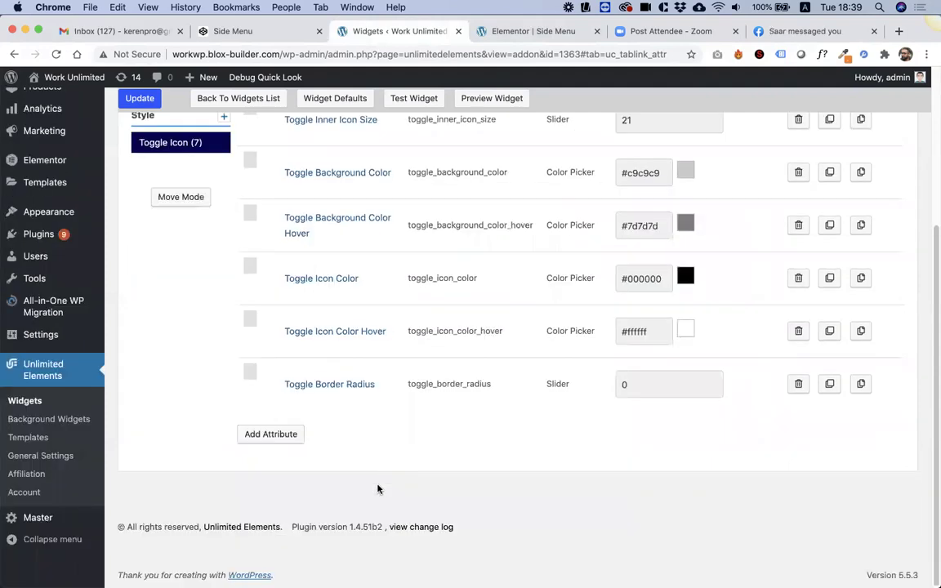
left_click(280, 435)
left_click(245, 173)
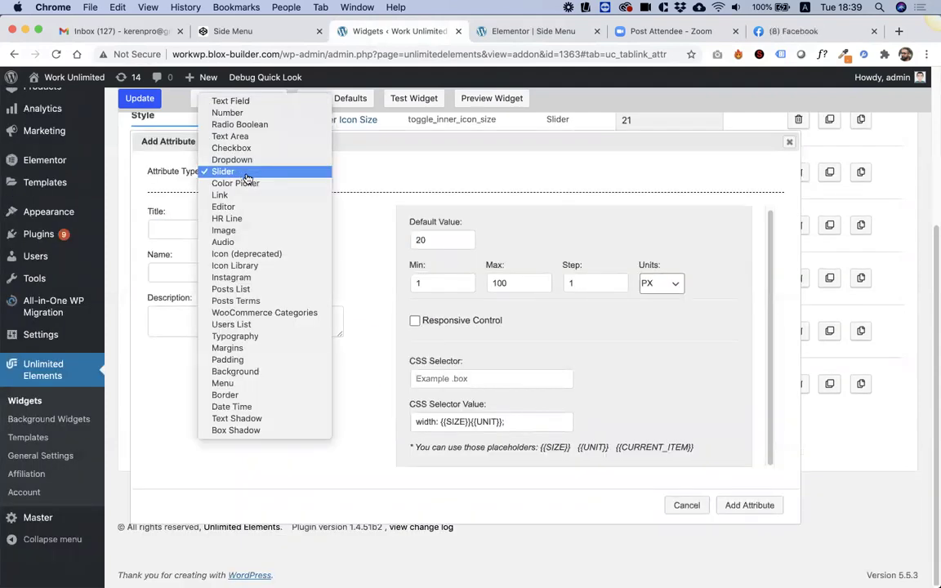
type("bo")
key("Return")
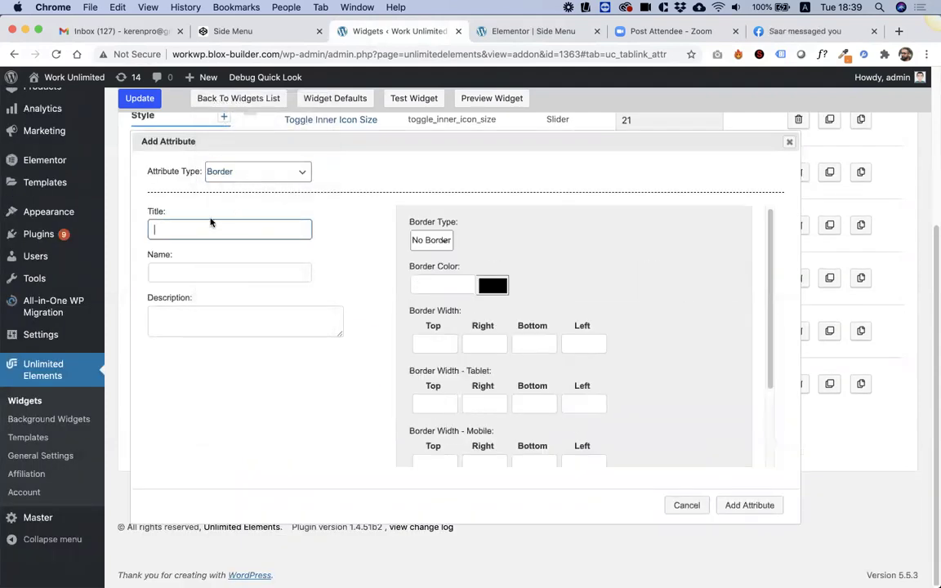
type("Toggle Border")
key("Tab")
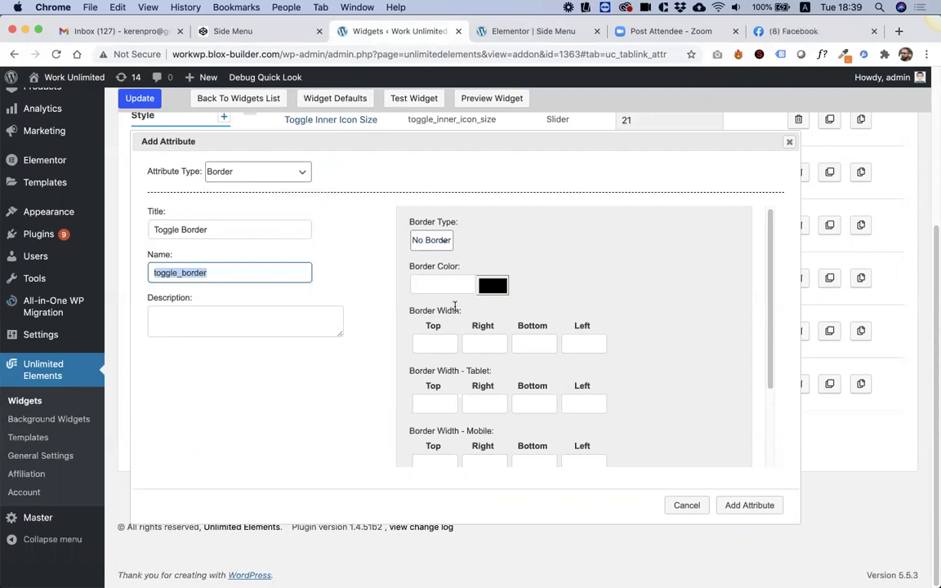
Step: Set the Toggle Border attribute's CSS selector to .OpenSideMenu and add the attribute
scroll(482, 390, "down", 3)
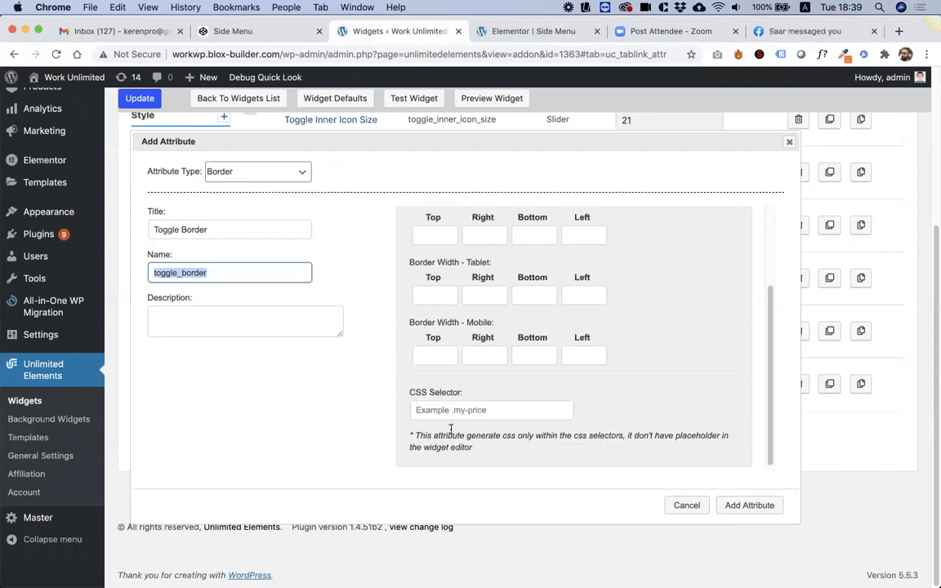
left_click(450, 411)
type(".OpenSideMenu")
left_click(409, 429)
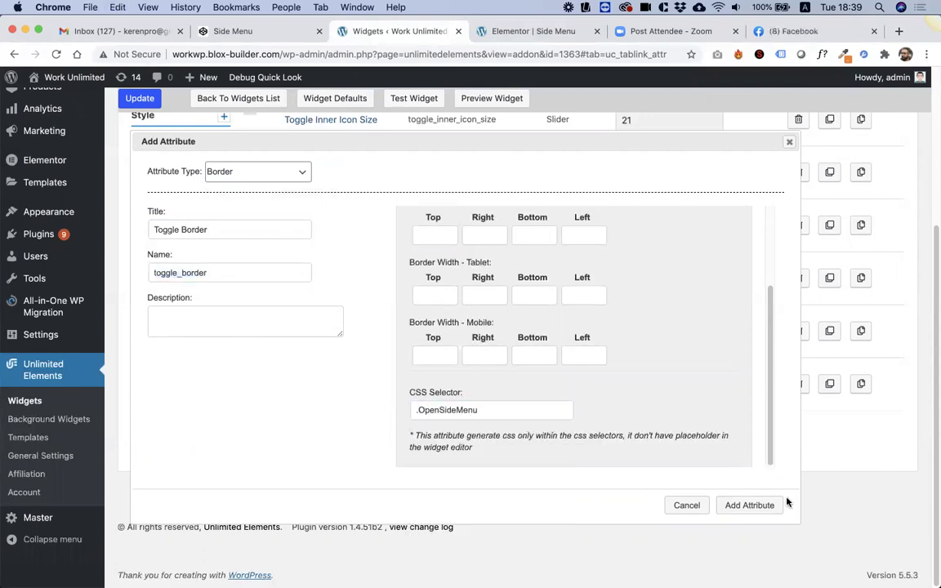
left_click(750, 505)
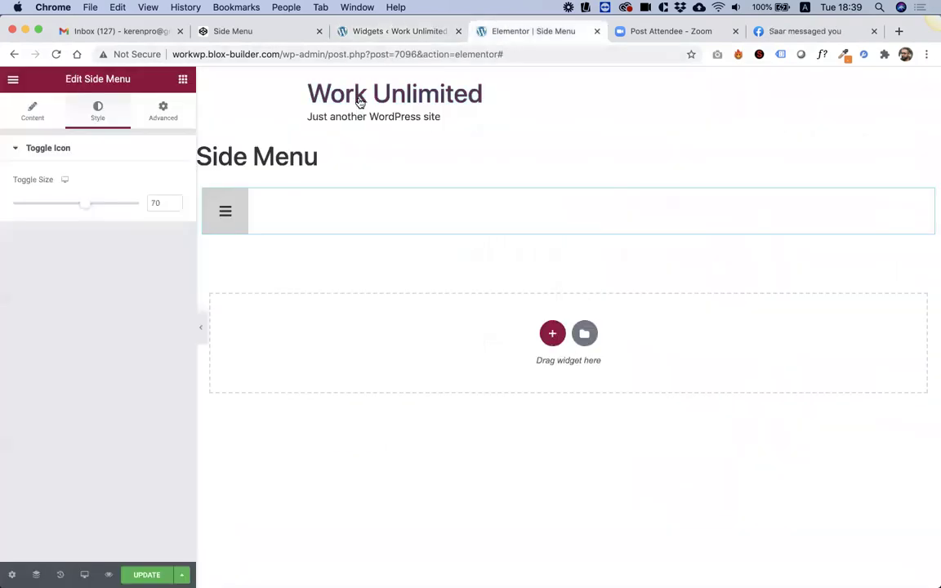
Step: Switch to the Elementor page, reload the editor and open the Side Menu widget for editing
left_click(484, 31)
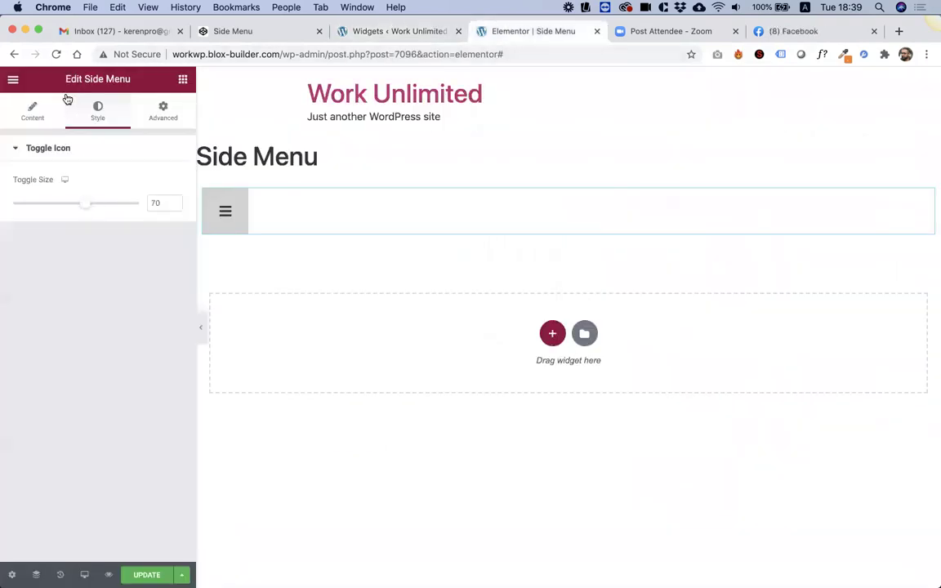
left_click(56, 54)
left_click(500, 214)
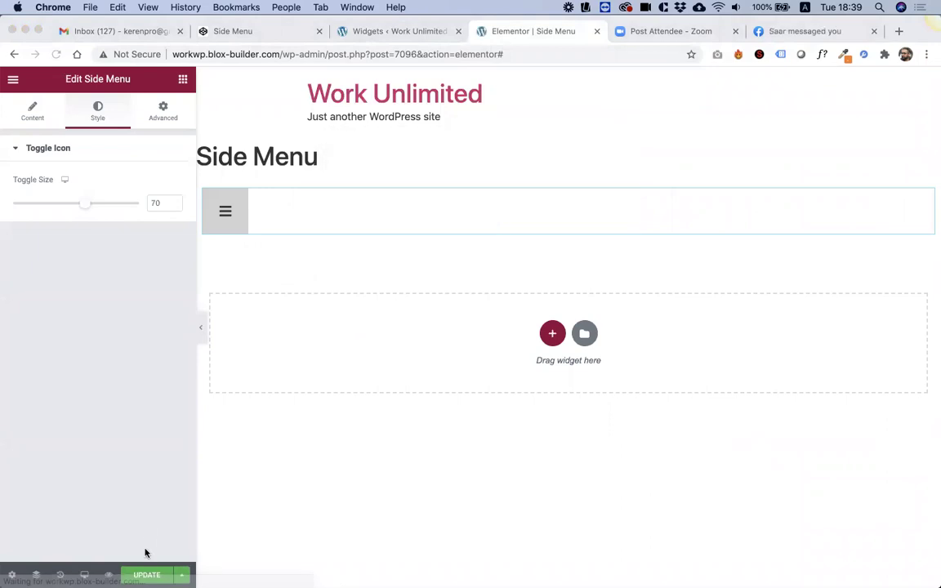
left_click(57, 54)
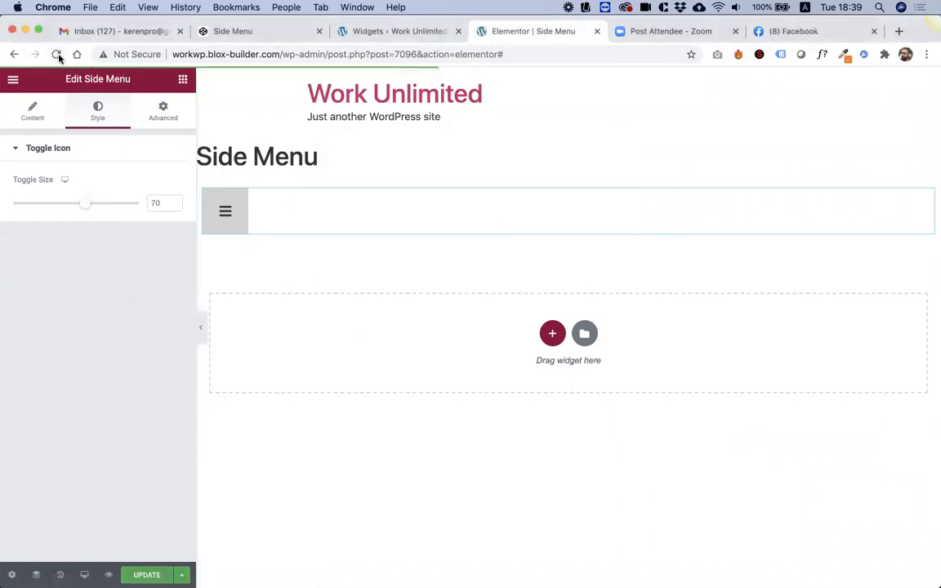
left_click(57, 55)
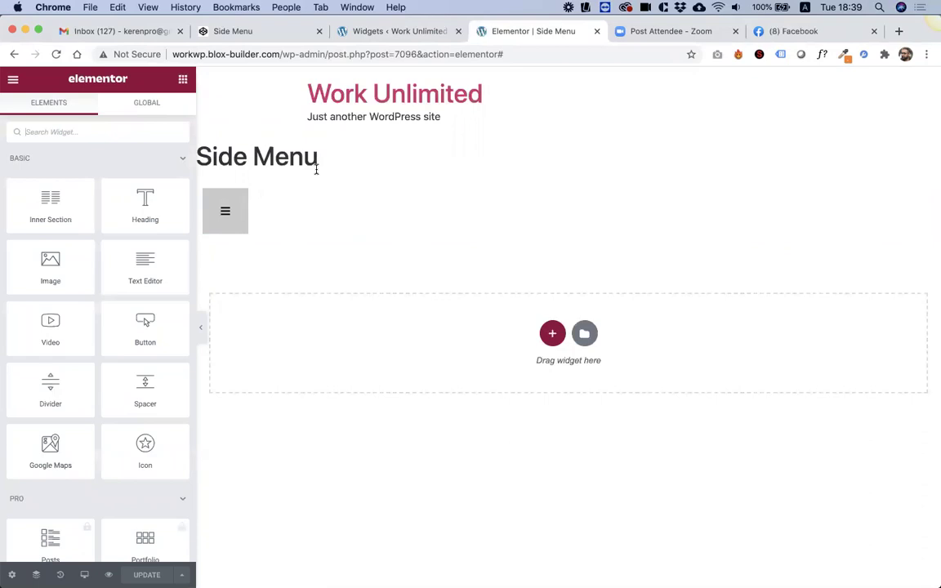
left_click(242, 220)
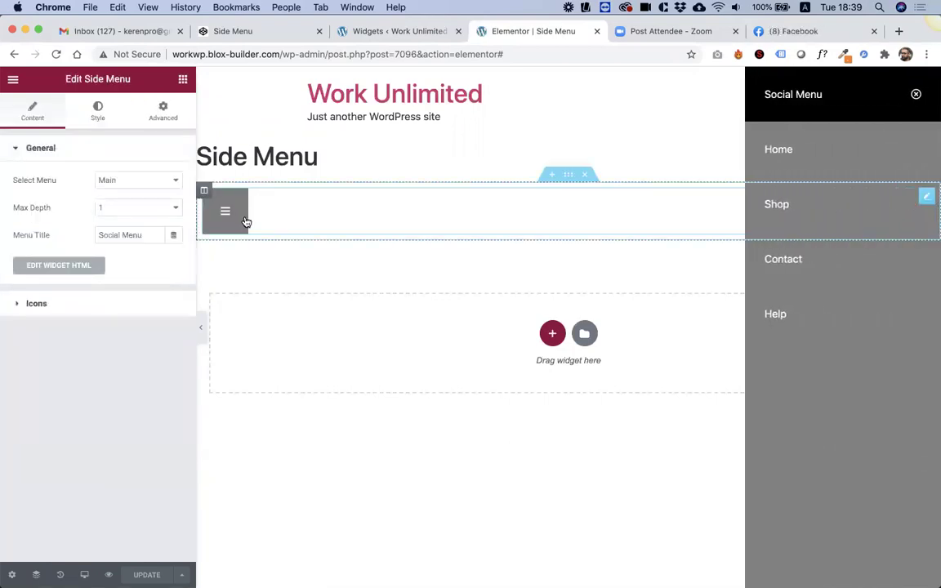
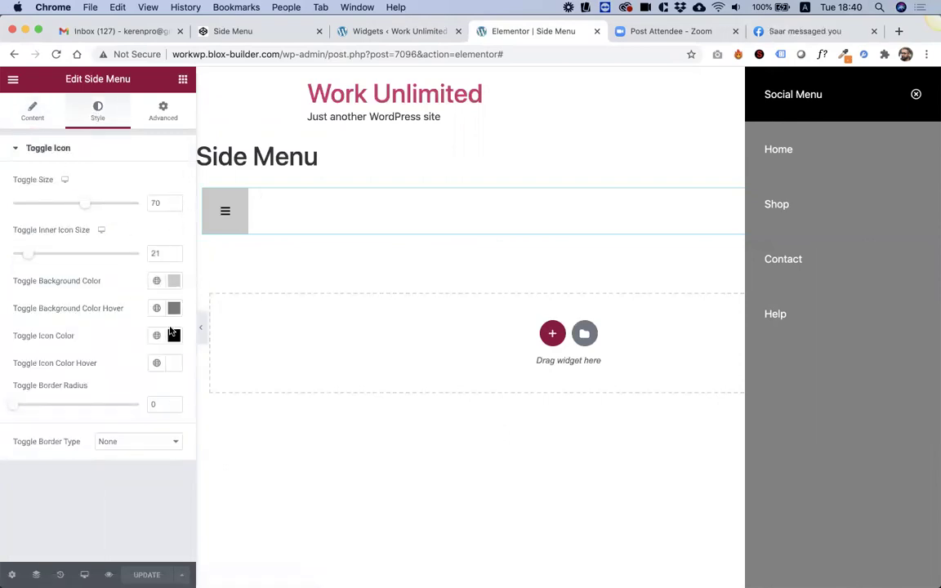
Step: Set the toggle size to 73, the inner icon size to 55 and the toggle background color to red
left_click_drag(85, 204, 90, 204)
left_click_drag(38, 258, 73, 259)
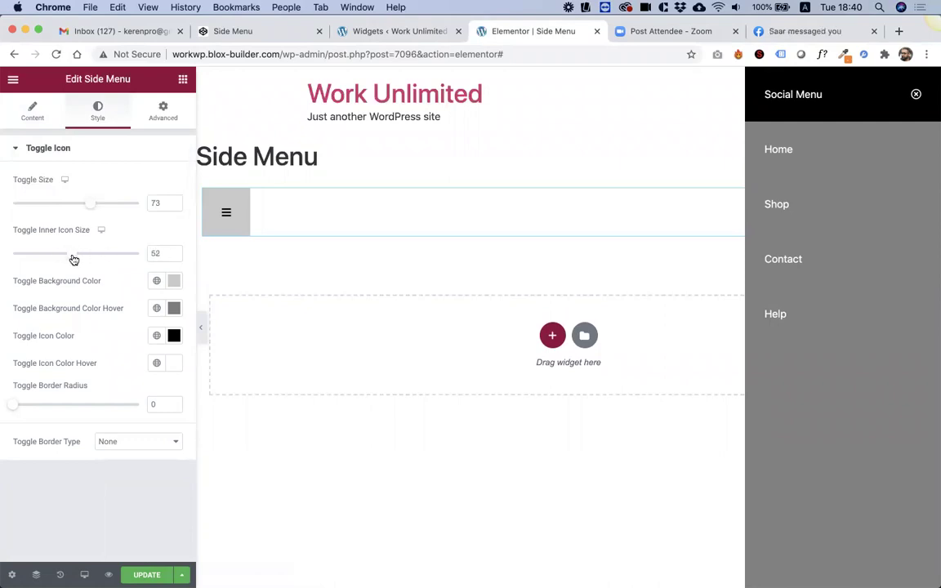
left_click(173, 284)
type("#E74C3C")
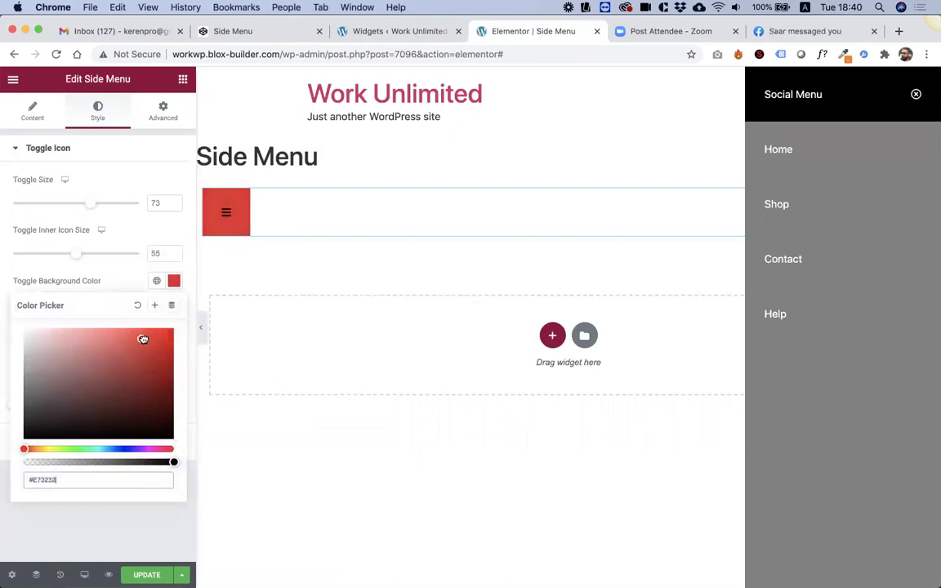
left_click(110, 280)
Step: Set the toggle's hover background to black (#000000) and its border radius to 77, and update the page
left_click(173, 309)
type("#000000")
left_click(117, 311)
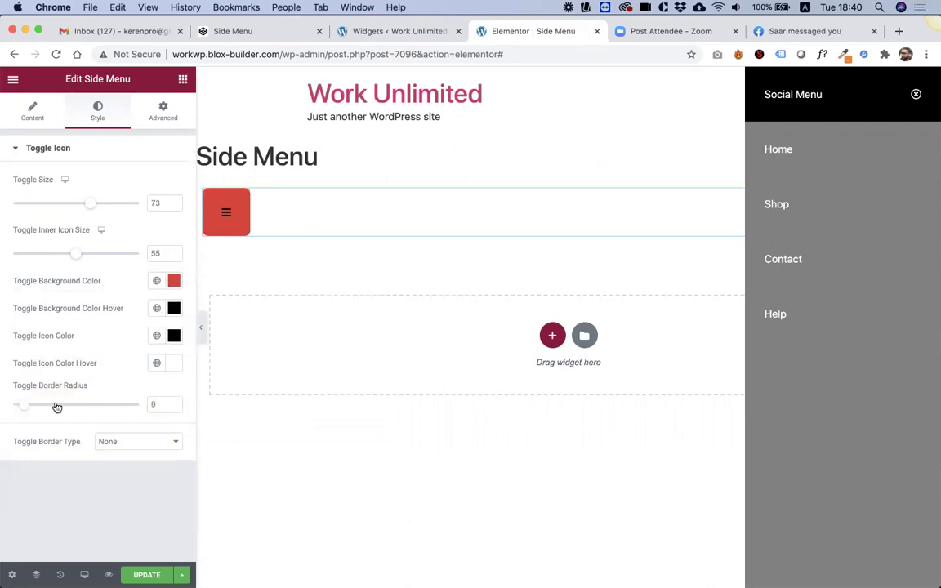
left_click_drag(14, 404, 113, 407)
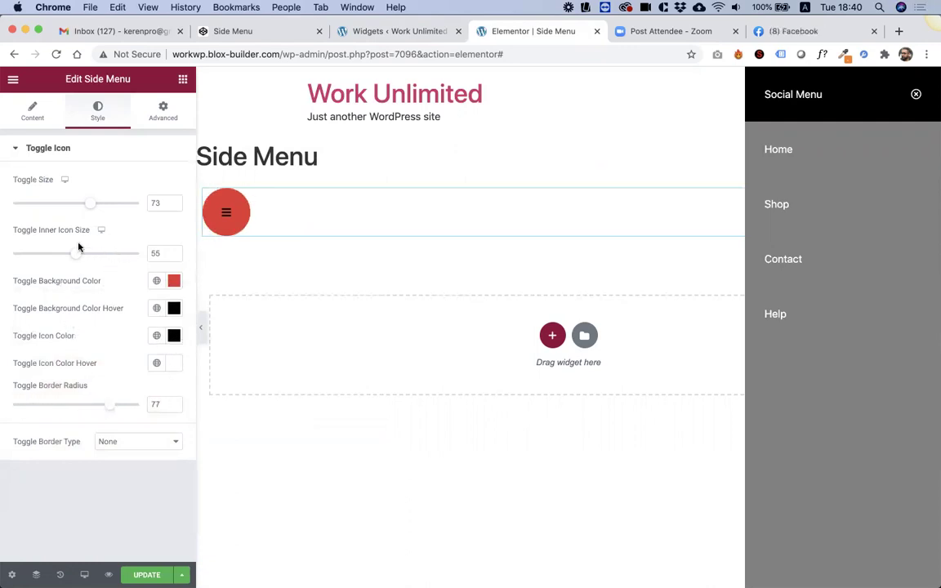
left_click(147, 576)
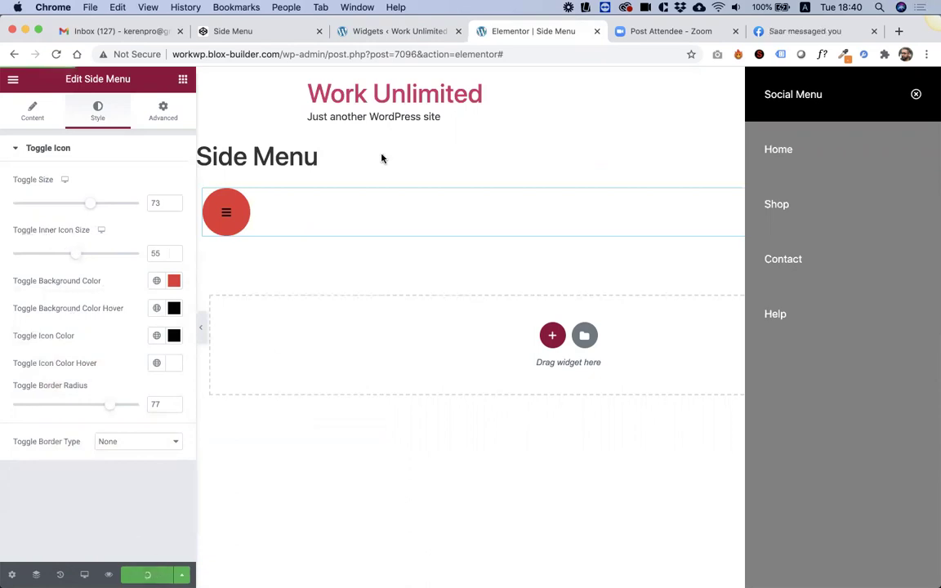
Step: Return to the widget editor and check the CSS selector settings of the Toggle Inner Icon Size attribute
left_click(394, 30)
scroll(186, 301, "up", 5)
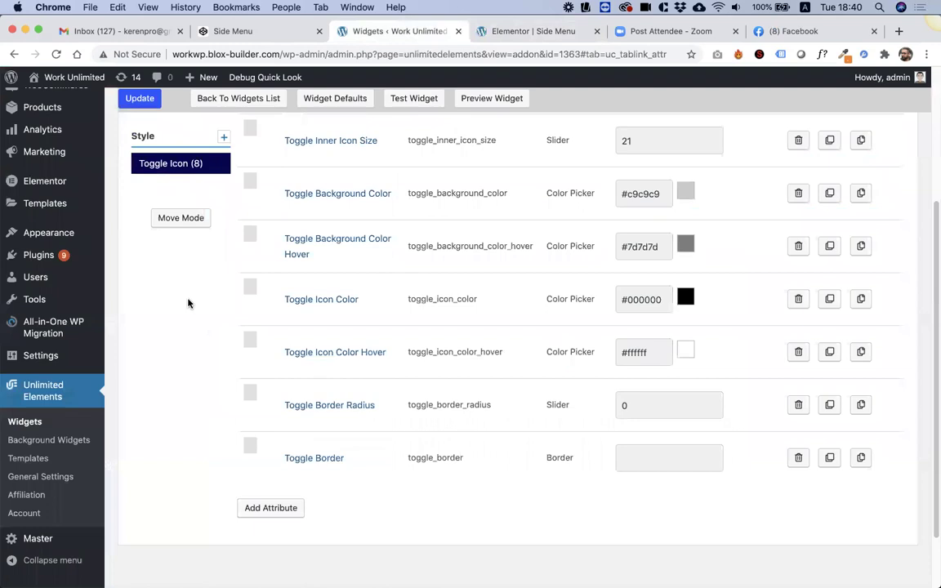
scroll(330, 332, "down", 1)
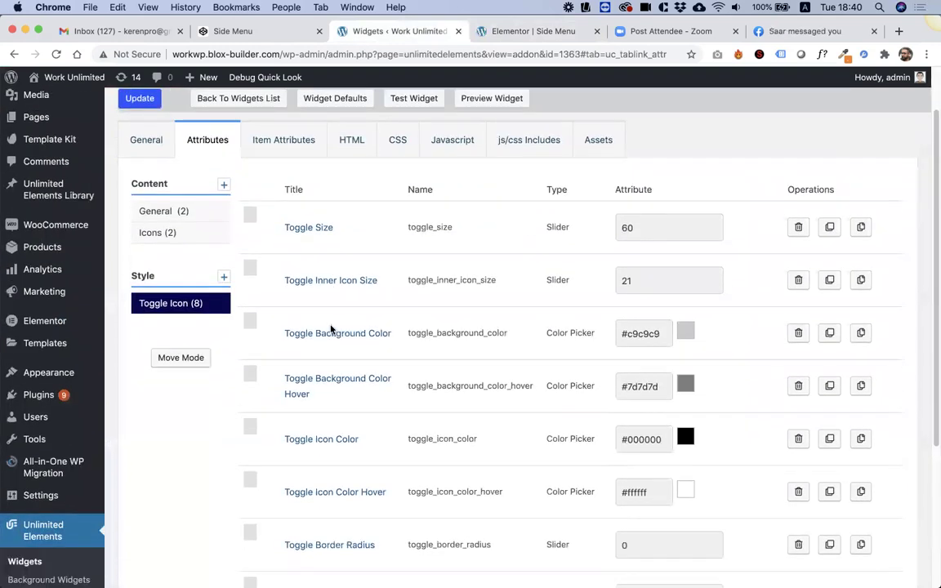
left_click(338, 282)
scroll(465, 427, "down", 2)
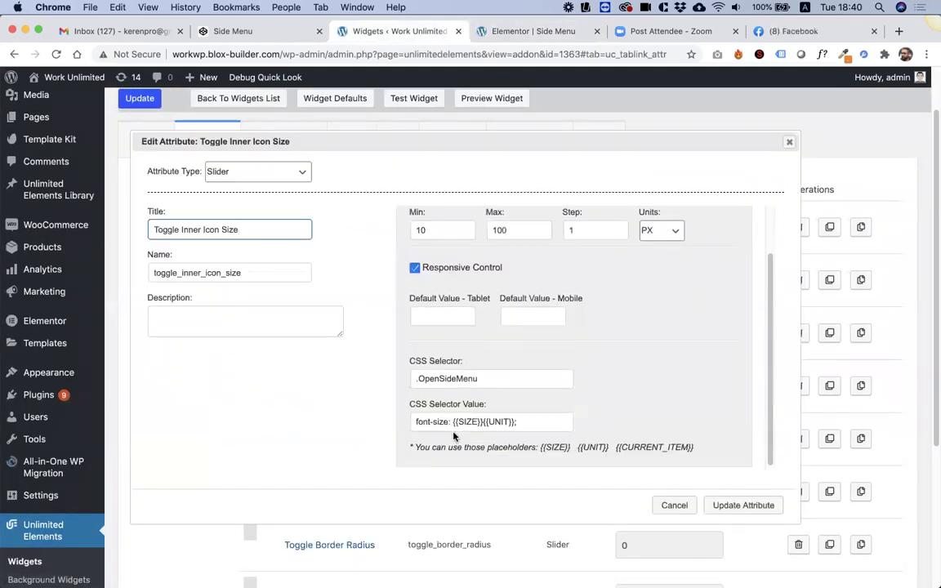
left_click(789, 142)
Step: Review the .OpenSideMenu rule in the widget CSS and remove the empty line at its end
scroll(490, 245, "up", 2)
left_click(397, 204)
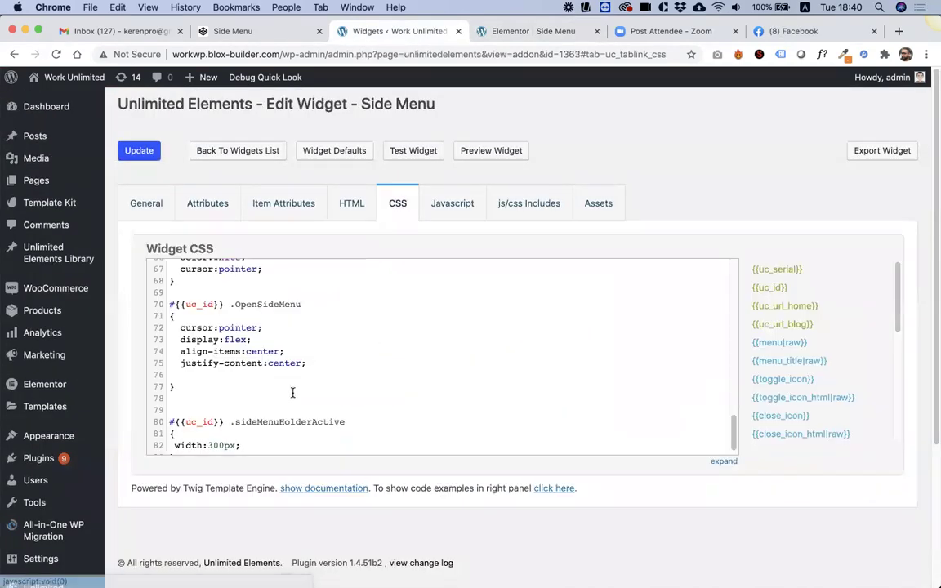
left_click(293, 391)
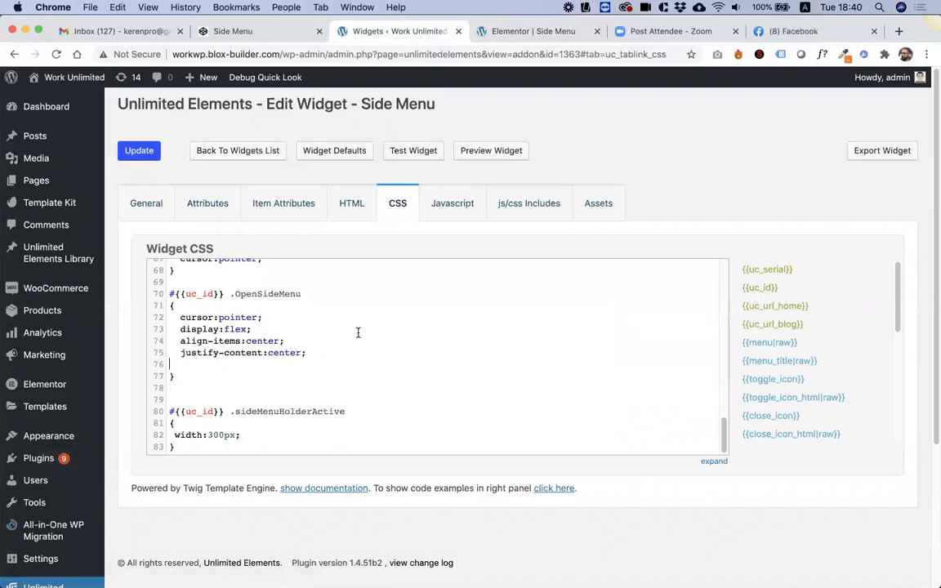
key("BackSpace")
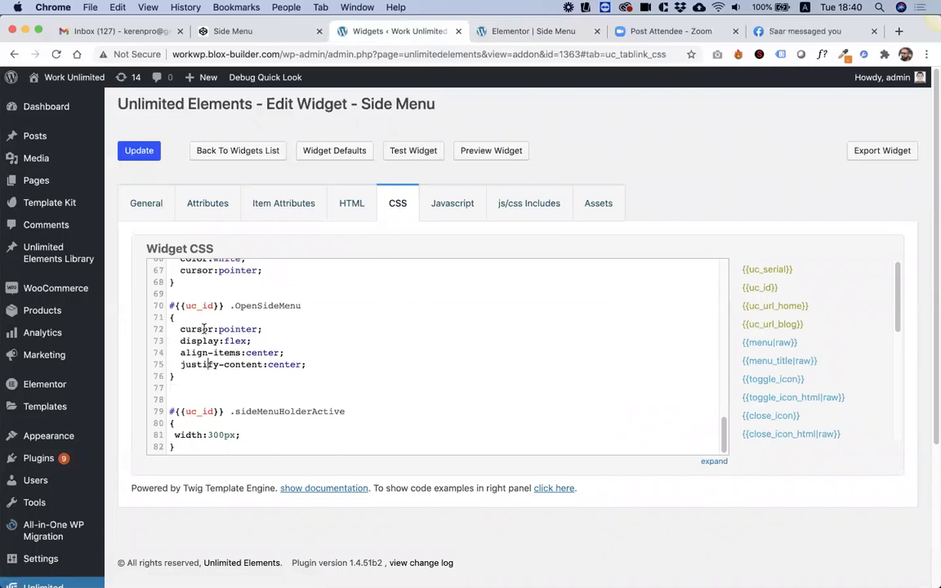
scroll(245, 347, "up", 2)
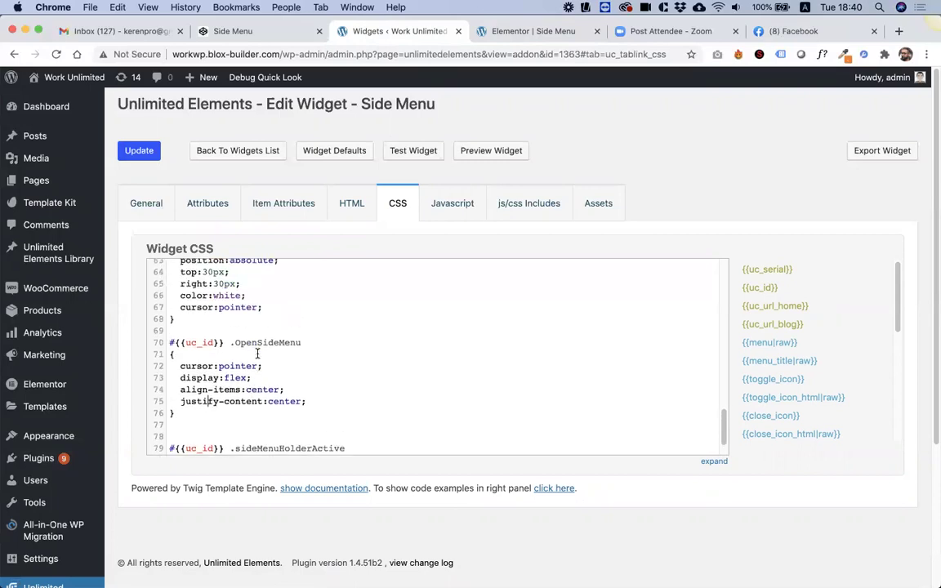
scroll(258, 353, "down", 1)
Step: Set the Toggle Inner Icon Size attribute's CSS selector to .OpenSideMenu i, and update the attribute and the widget
left_click(208, 203)
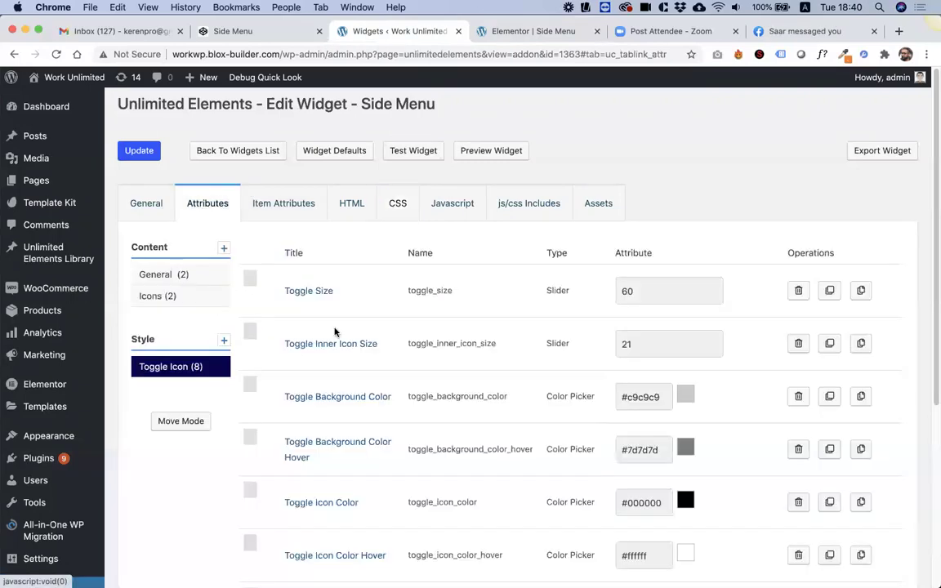
scroll(345, 375, "down", 3)
scroll(335, 376, "up", 1)
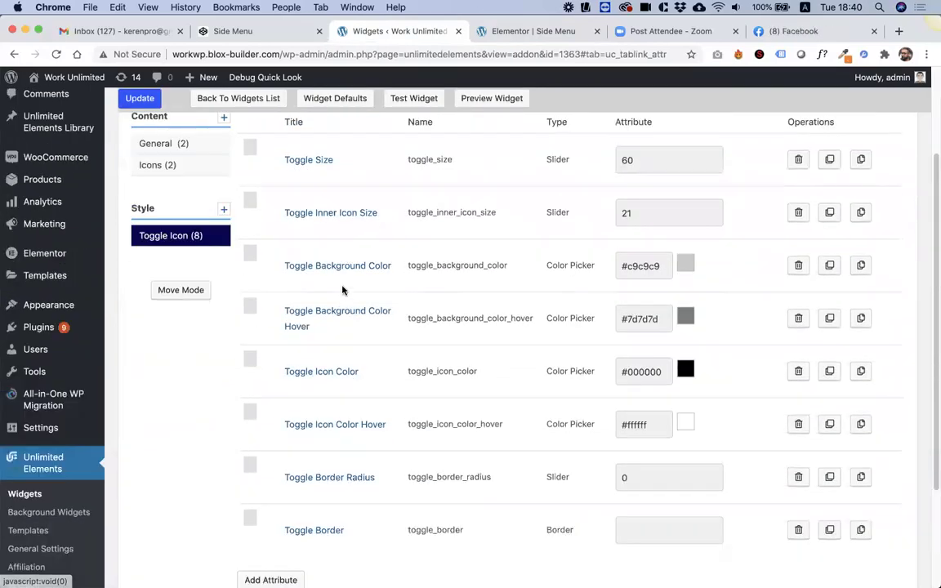
left_click(328, 214)
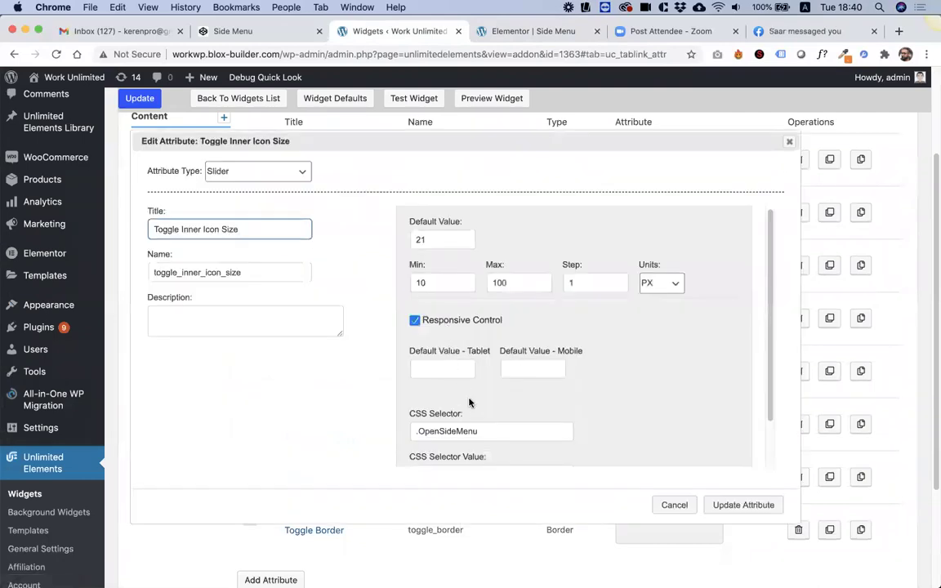
scroll(469, 400, "down", 2)
left_click(561, 378)
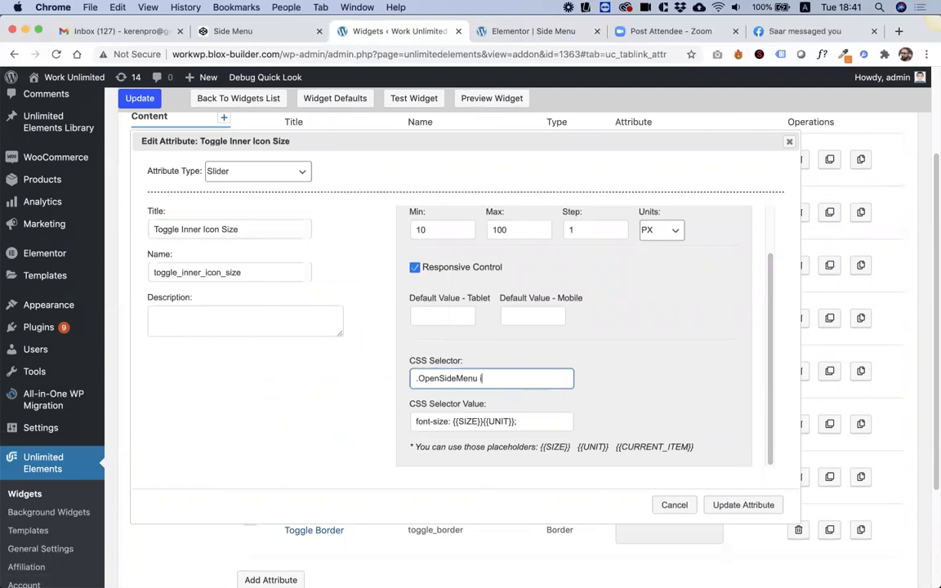
left_click(453, 423)
key("BackSpace")
left_click(744, 504)
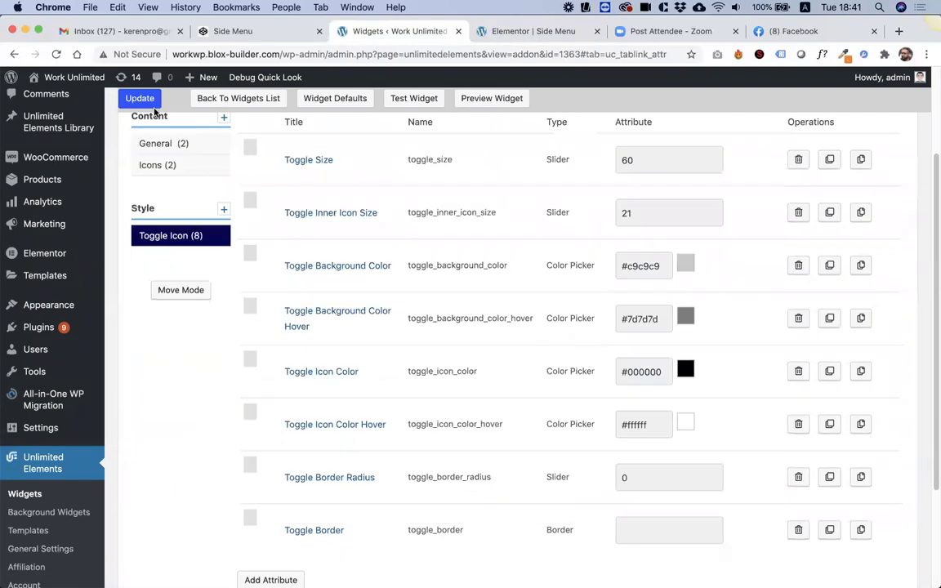
left_click(140, 99)
Step: Switch to the Elementor page editor, reload it, select the Side Menu widget and preview the page
left_click(522, 32)
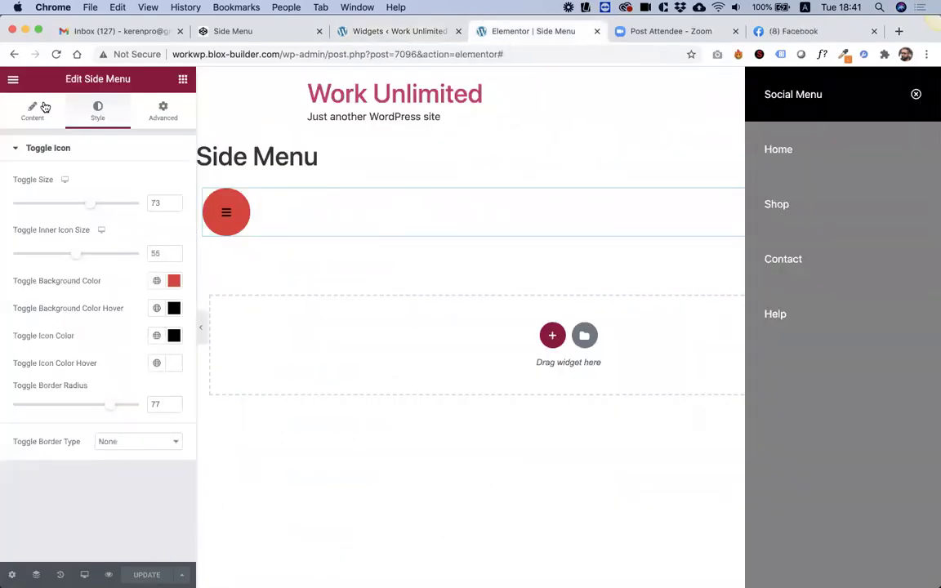
left_click(55, 54)
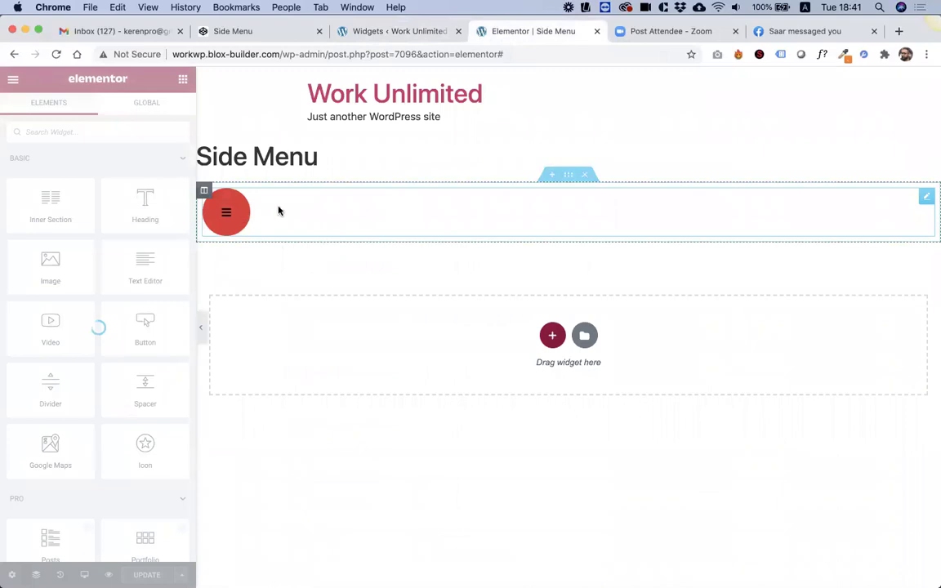
left_click(311, 208)
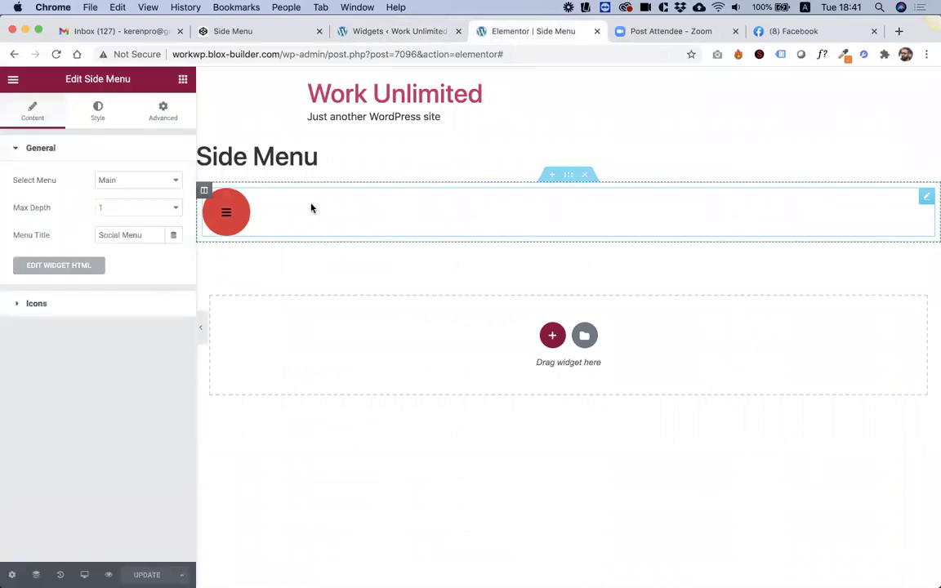
left_click(118, 568)
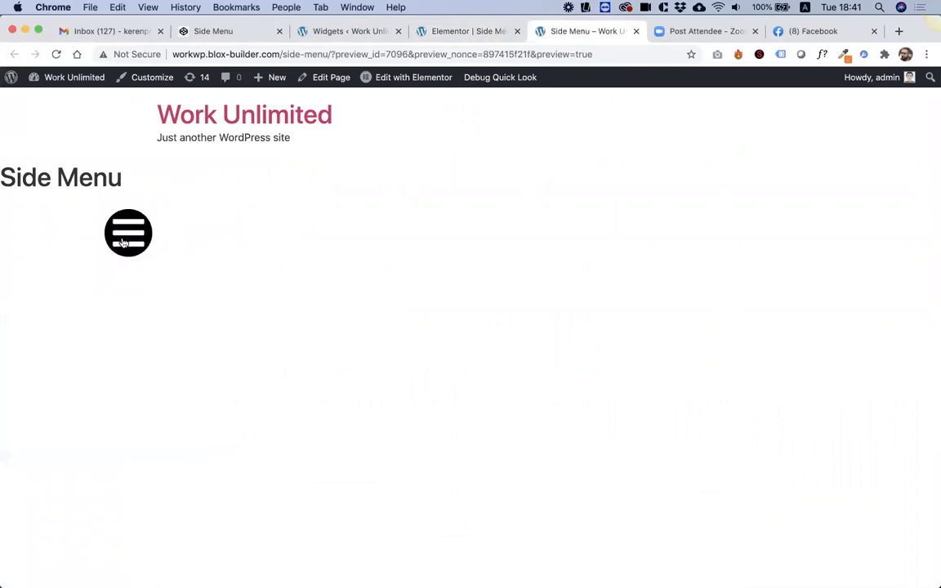
Step: Try a Toggle Inner Icon Size of 45 in the widget's style settings, update the page and check the preview
left_click(481, 31)
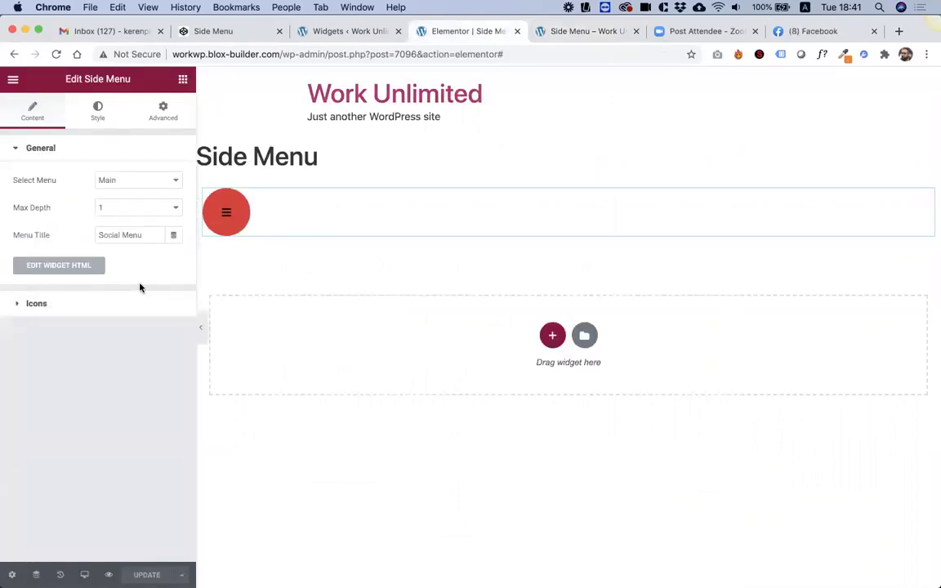
left_click(99, 108)
left_click_drag(85, 254, 62, 260)
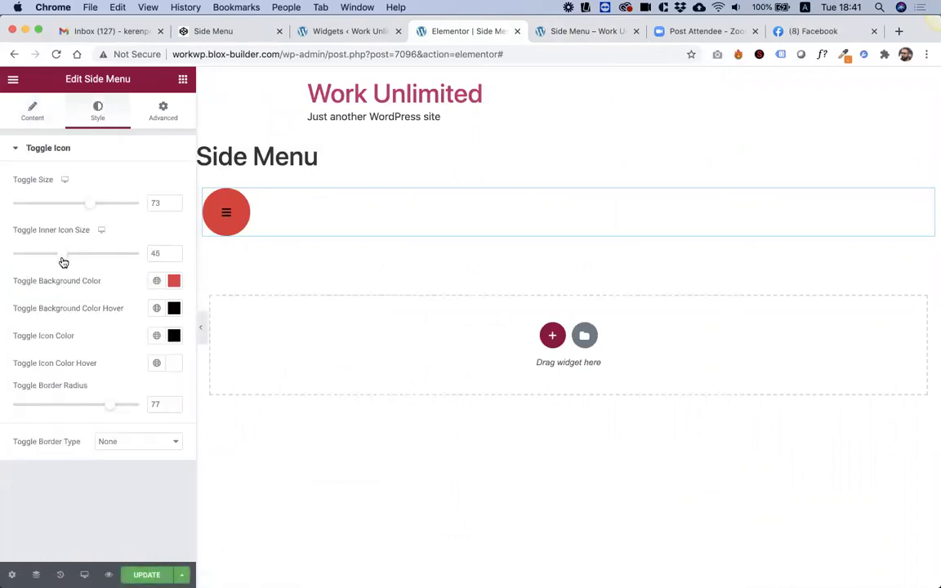
left_click(137, 575)
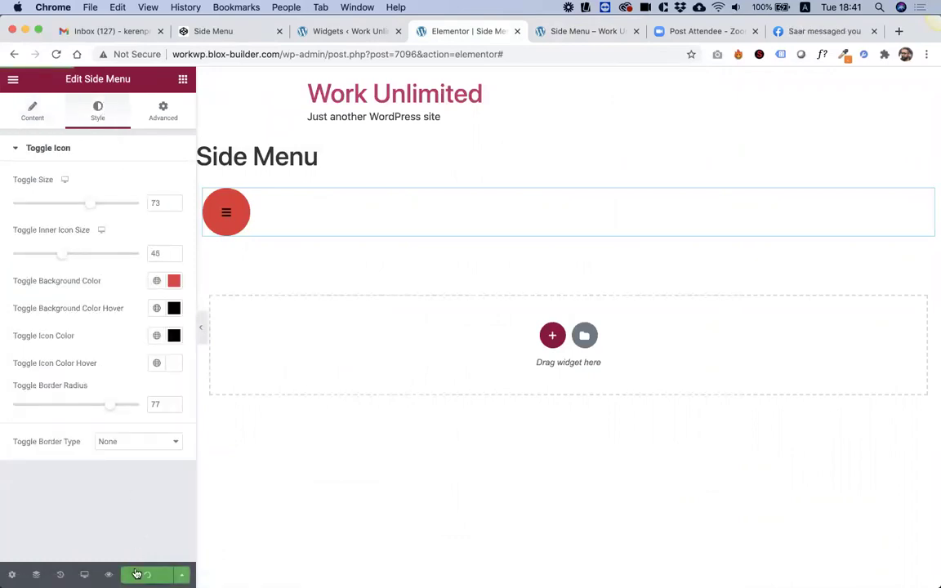
left_click(573, 35)
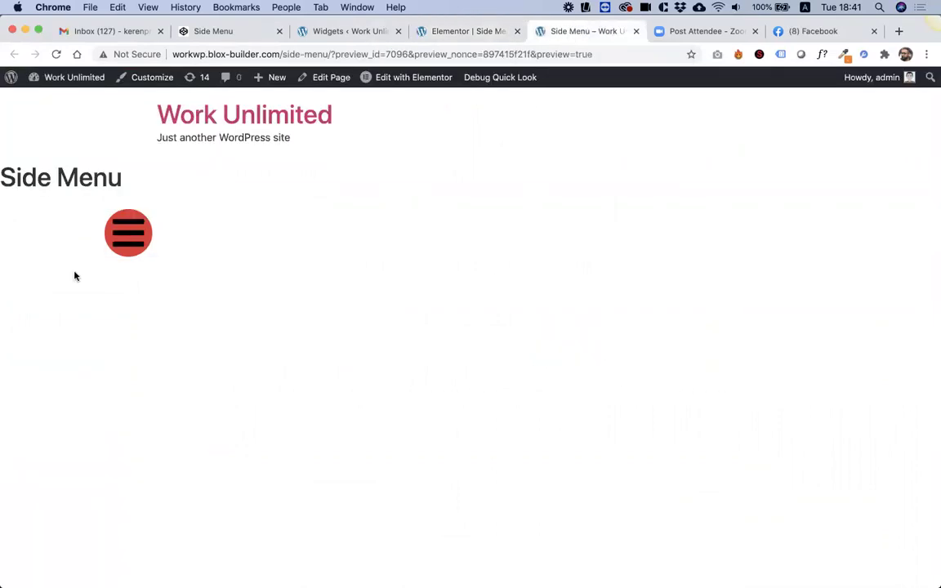
Step: Set the Toggle Inner Icon Size to 25, update the page, then reload the preview and close it
left_click(462, 32)
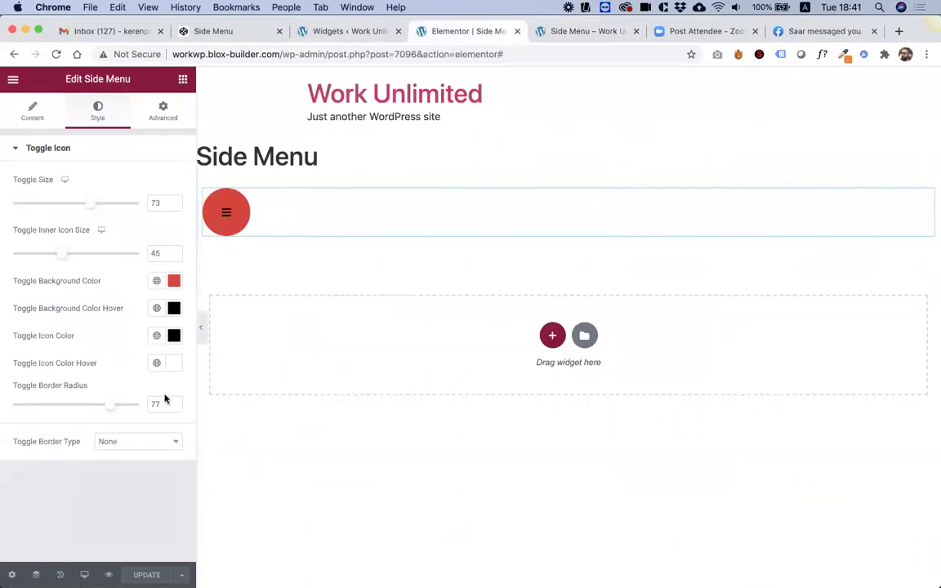
left_click_drag(64, 255, 30, 256)
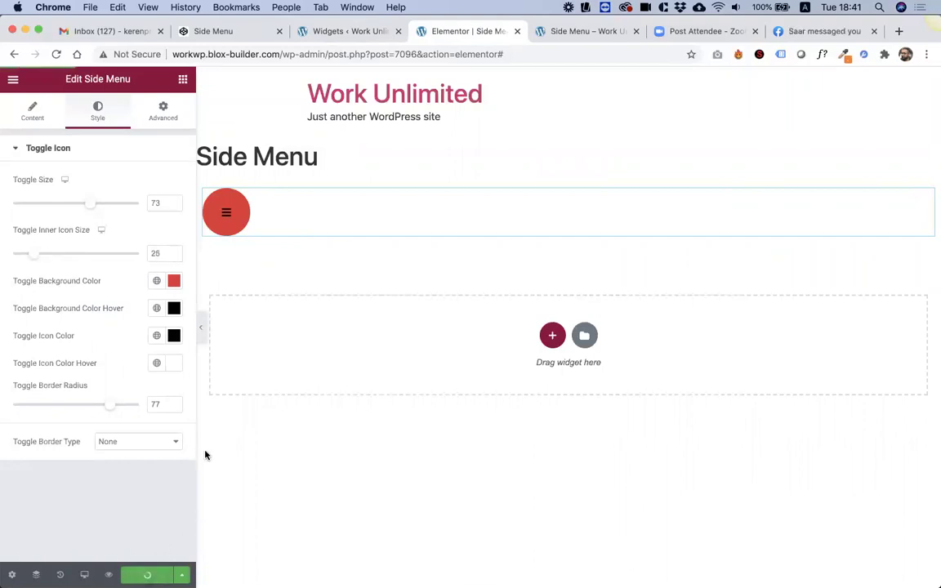
left_click(570, 31)
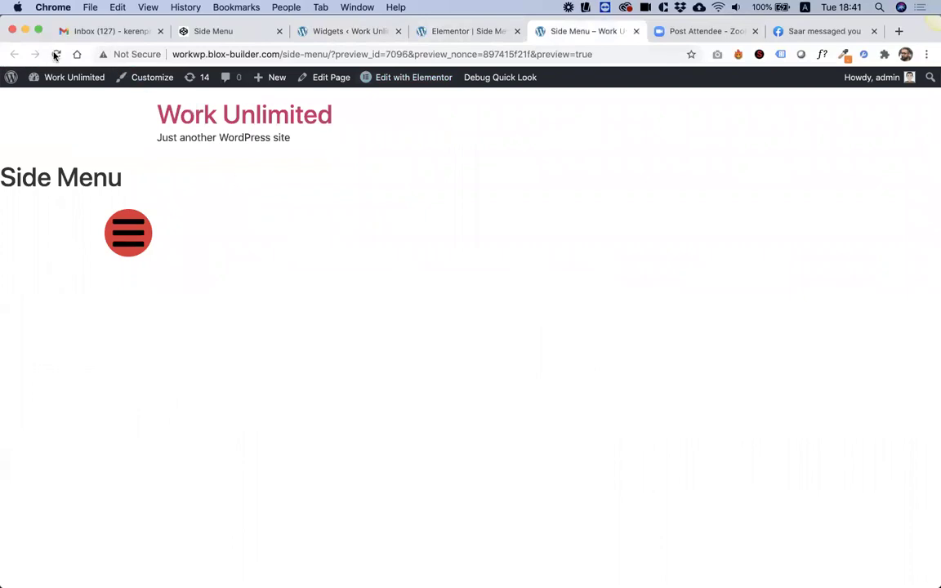
left_click(56, 54)
key("super+w")
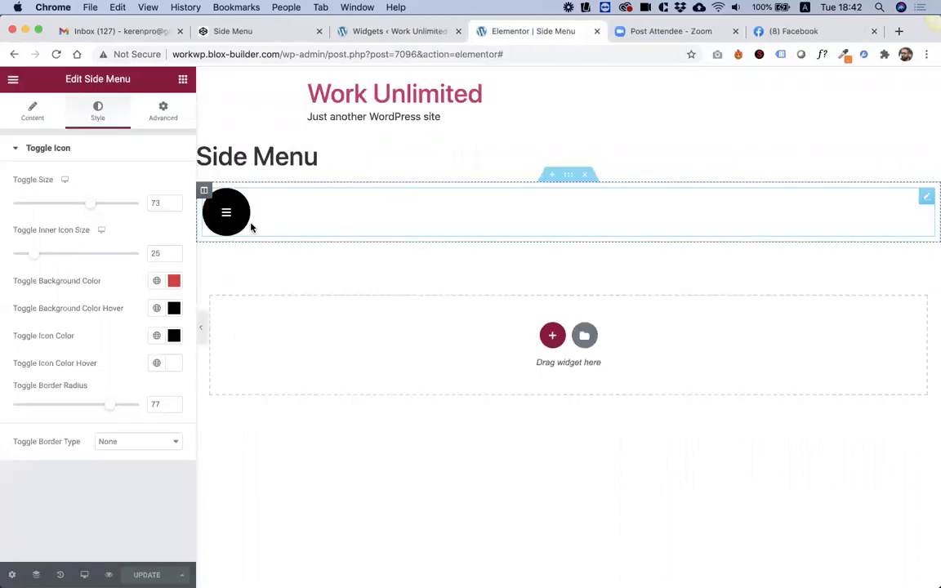
Step: Test opening and closing the side menu with the toggle icon on the canvas
left_click(226, 214)
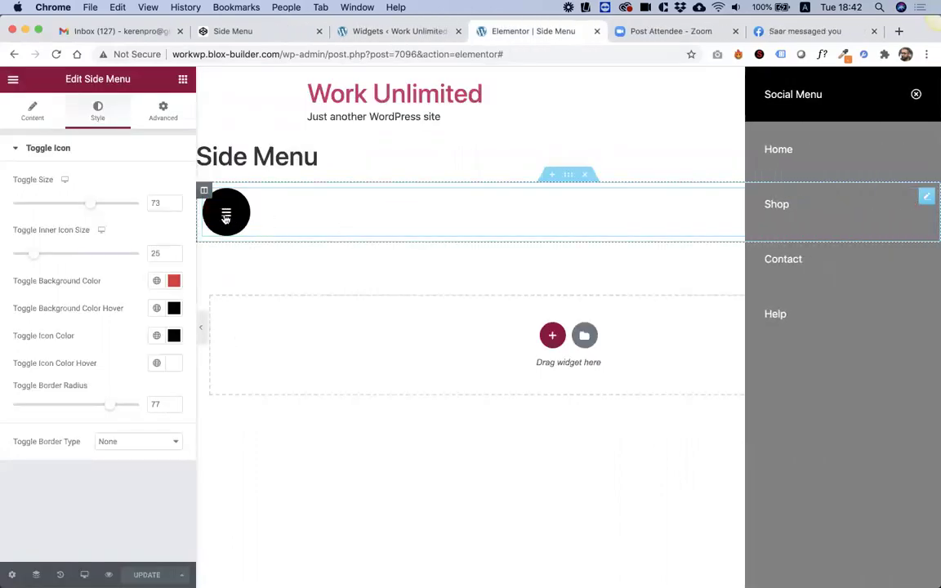
left_click(226, 214)
left_click(226, 214)
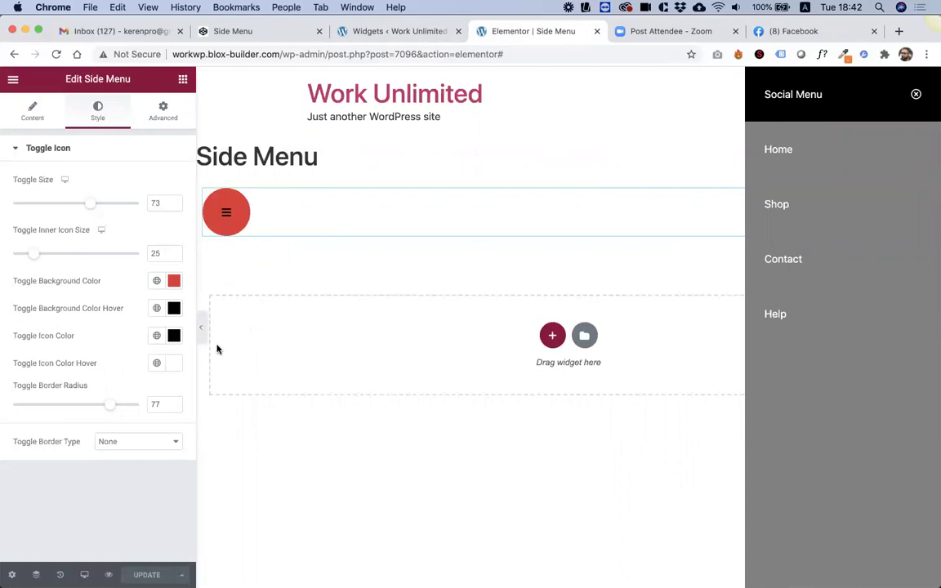
Step: Give the toggle a solid border with a linked width of 5 on all sides
left_click(152, 443)
left_click(124, 451)
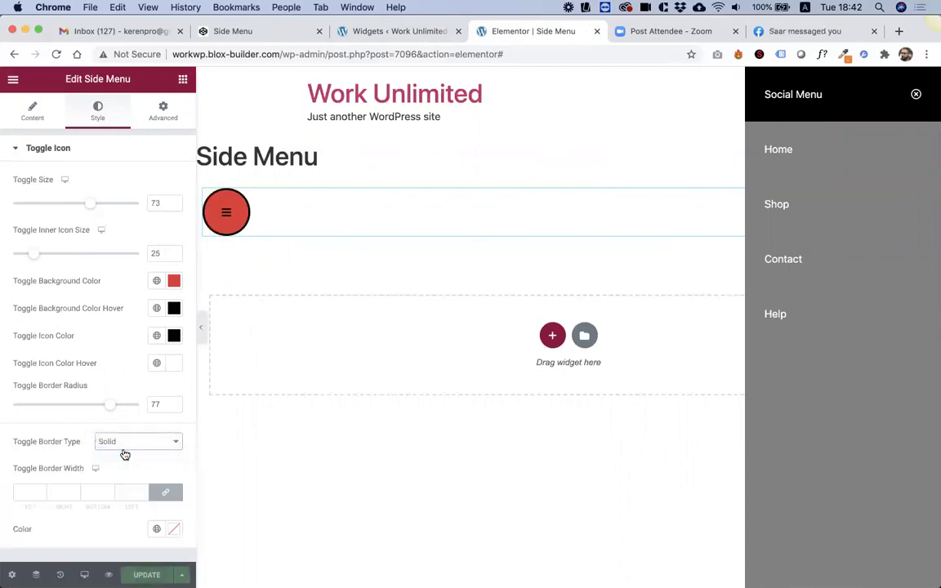
left_click(34, 494)
type("22")
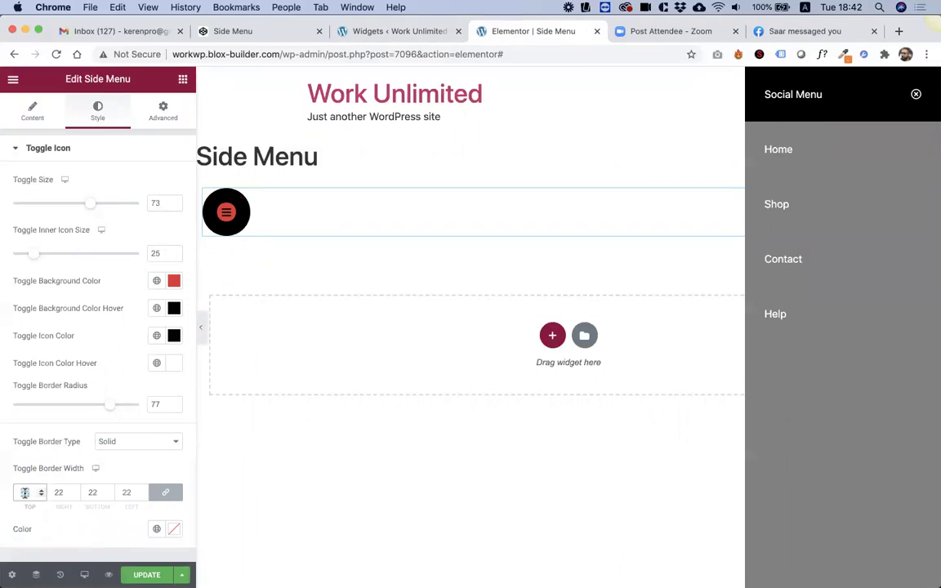
type("12")
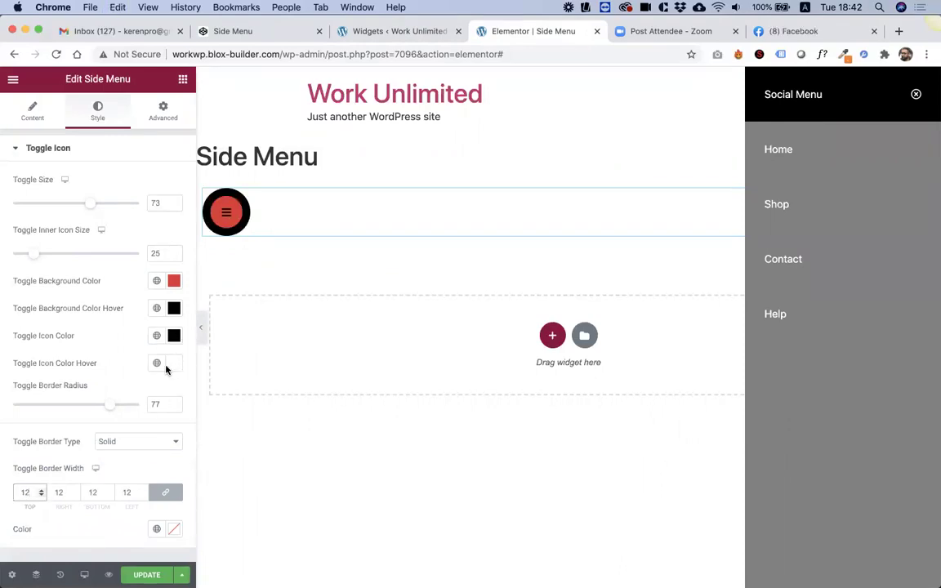
type("14")
key("BackSpace")
key("BackSpace")
type("6")
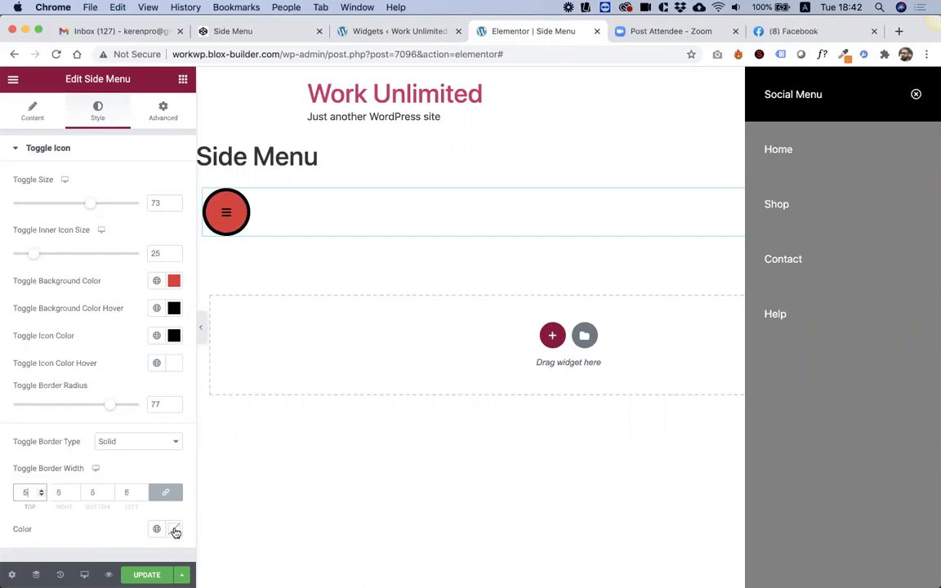
Step: Set the toggle's border color to #6D6060 and test the toggle on the canvas
left_click(175, 532)
left_click_drag(24, 450, 40, 407)
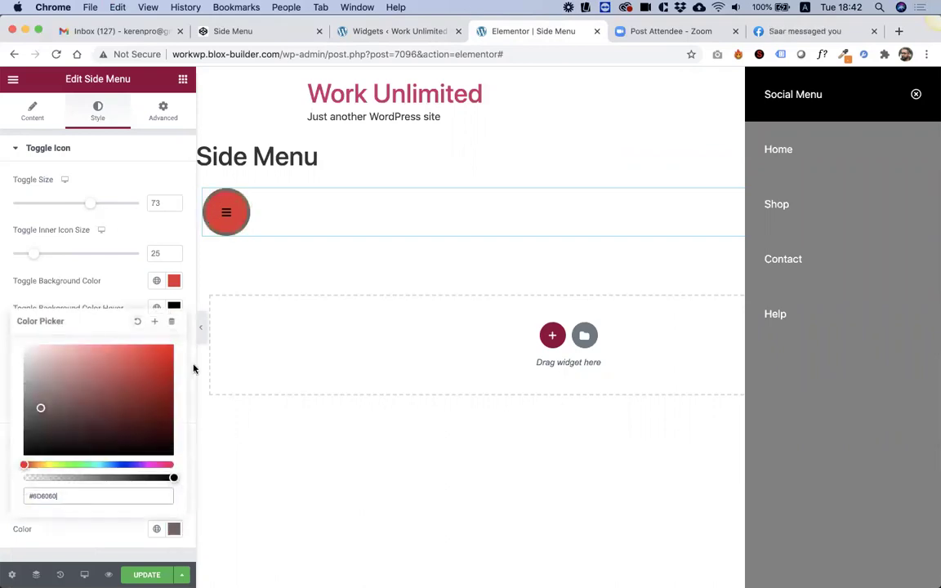
left_click(226, 214)
left_click(227, 215)
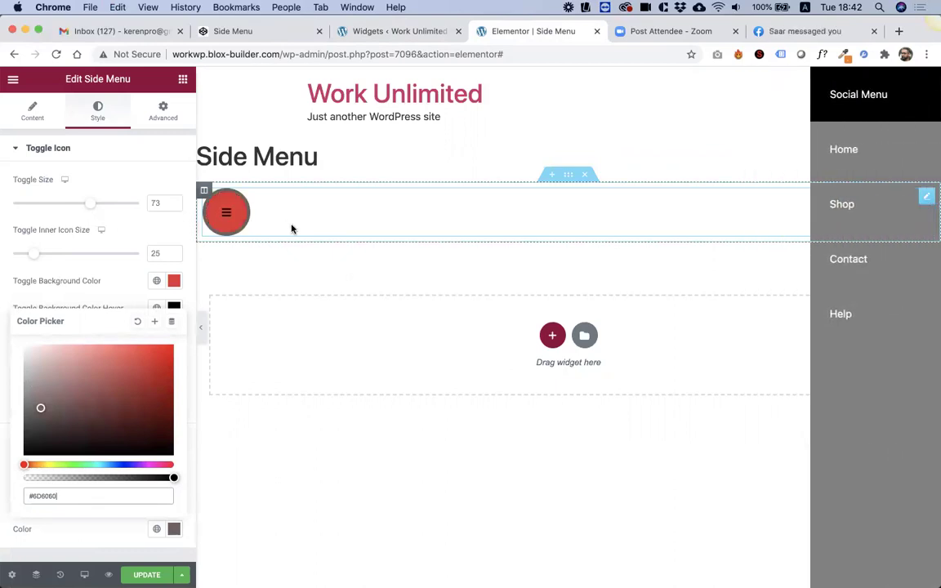
left_click(226, 212)
left_click(229, 215)
Step: Add transition:1s; to the .OpenSideMenu rule in the widget CSS and update the widget
left_click(358, 33)
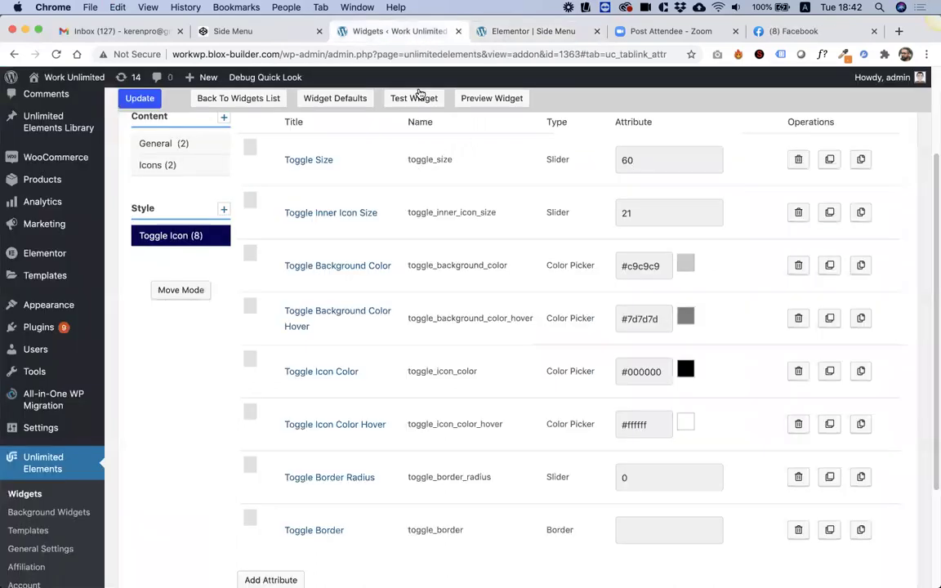
scroll(313, 195, "up", 3)
left_click(397, 203)
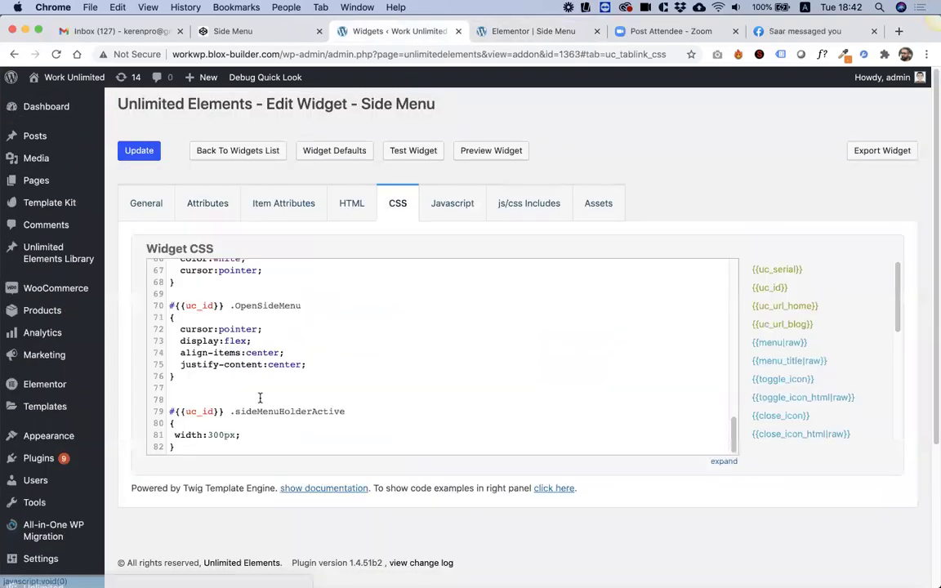
scroll(260, 398, "down", 3)
scroll(274, 228, "up", 1)
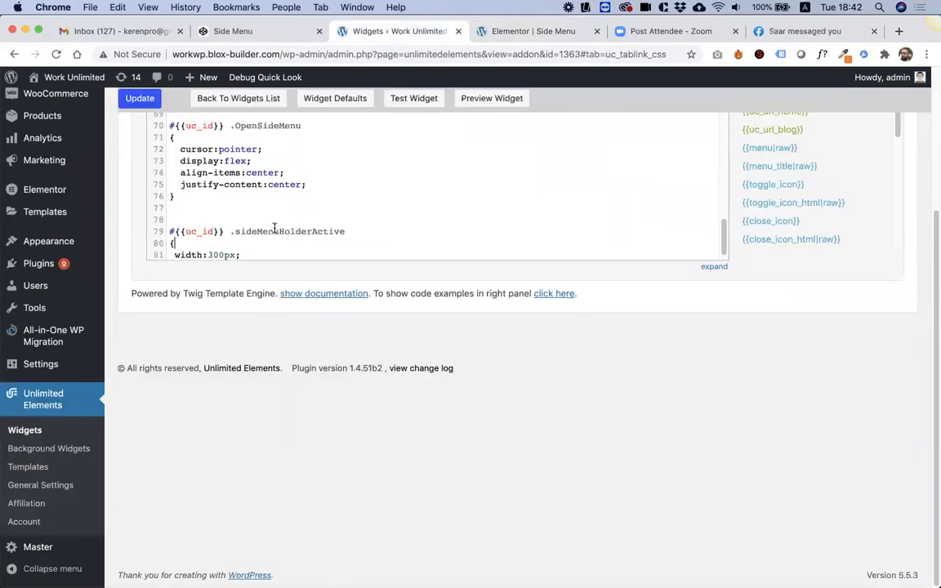
left_click(350, 185)
key("Return")
type("transition:1s")
key("BackSpace")
key("BackSpace")
left_click(147, 99)
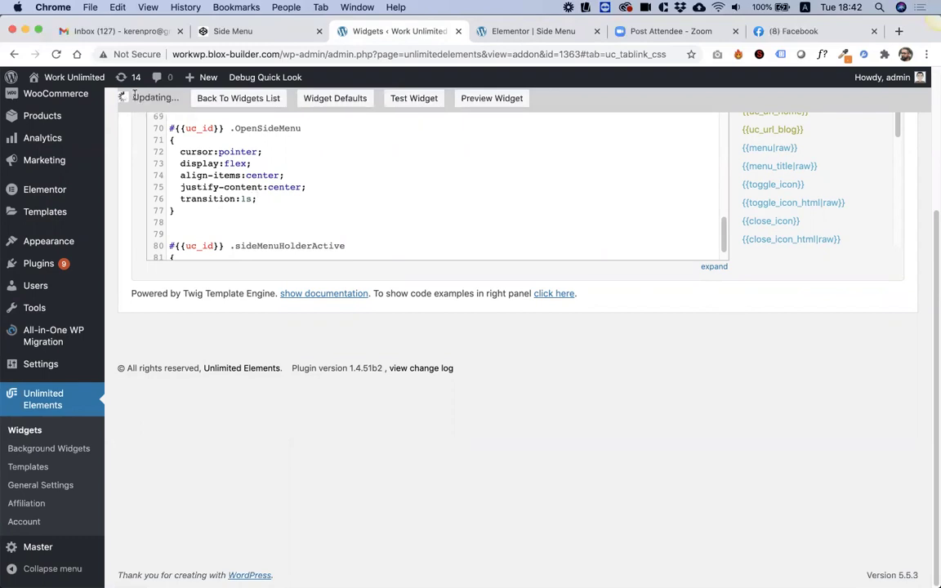
Step: Review the .sideMenuHolder and .sideMenuItems rules in the widget CSS
left_click(250, 31)
left_click(364, 31)
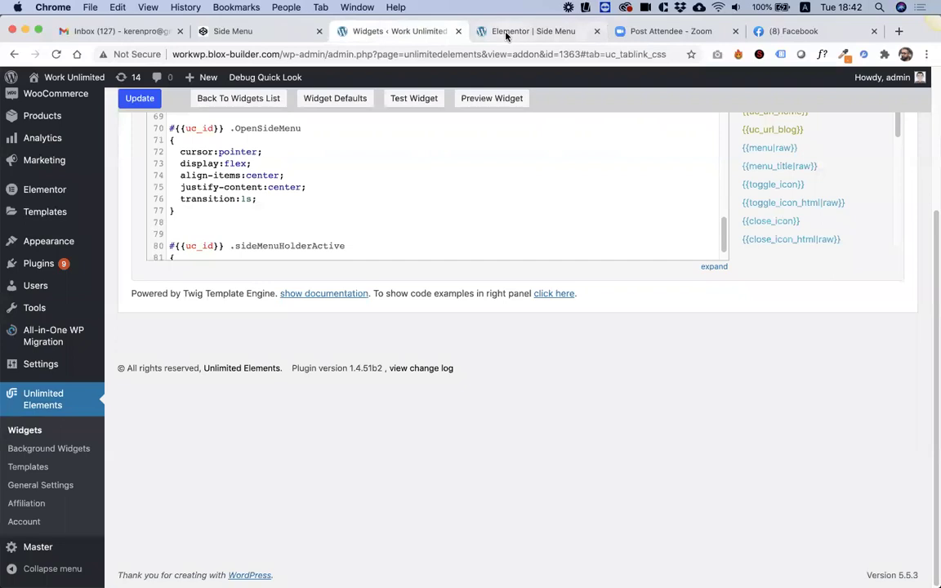
scroll(275, 191, "up", 15)
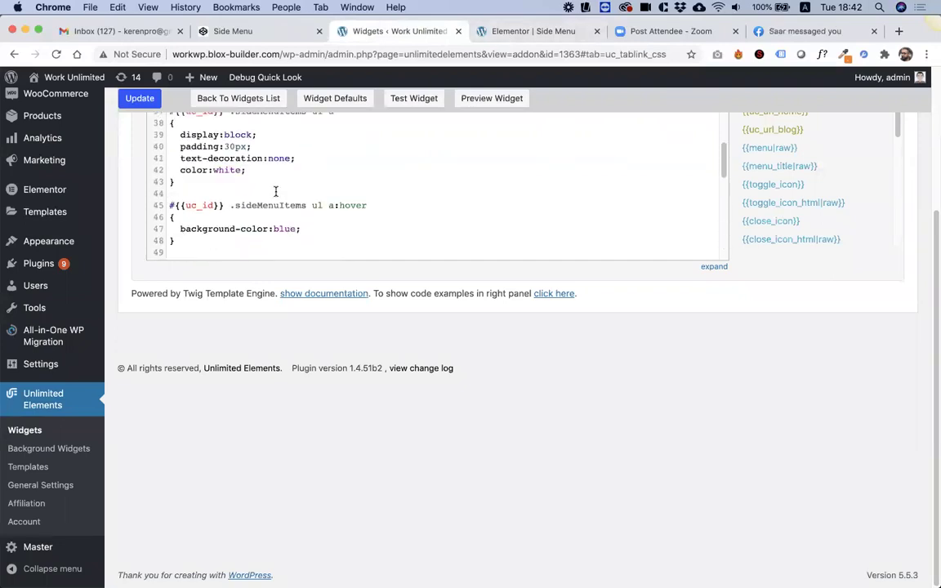
scroll(277, 190, "up", 5)
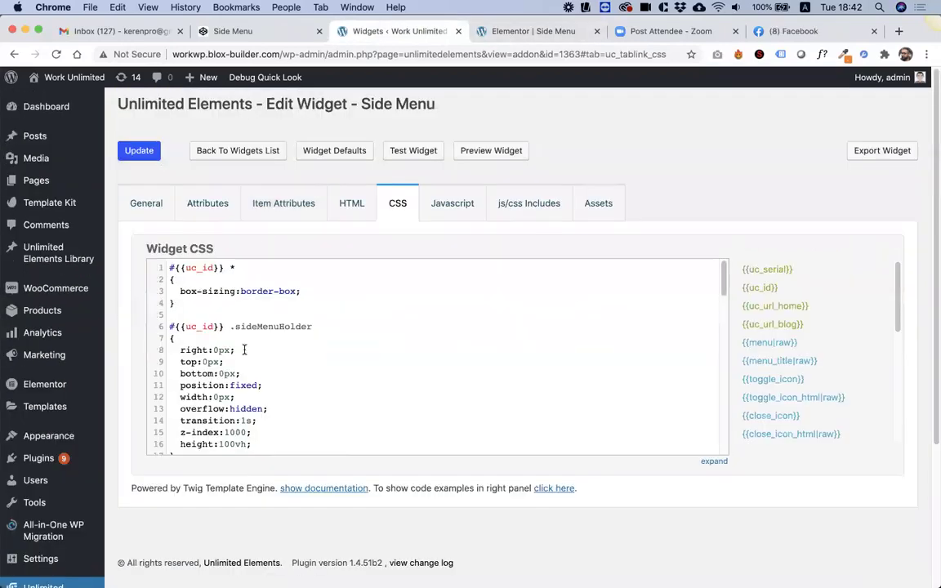
scroll(246, 377, "down", 3)
scroll(249, 375, "down", 2)
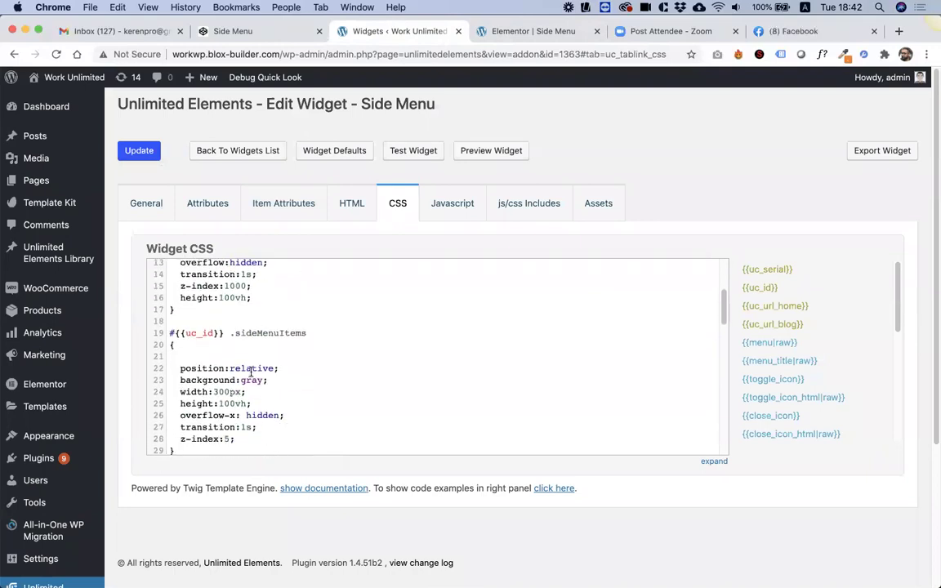
Step: Add a style section titled General to the widget attributes and place it above Toggle Icon
left_click(200, 197)
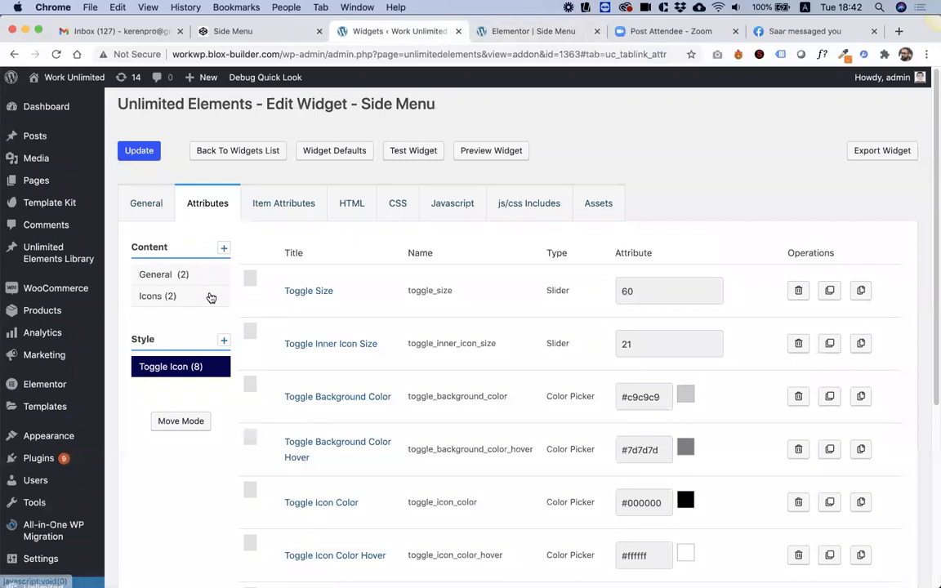
left_click(224, 339)
type("General")
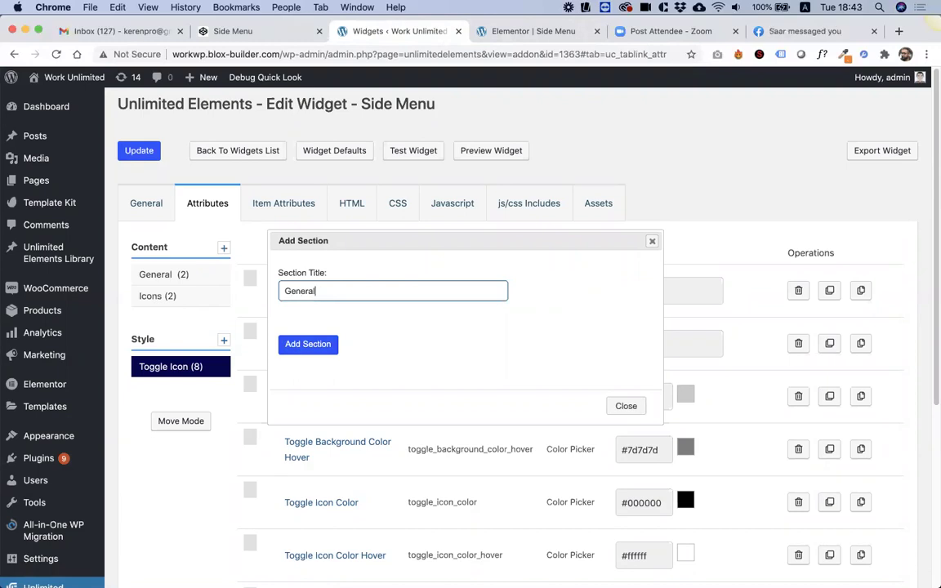
left_click(325, 345)
left_click_drag(174, 391, 187, 360)
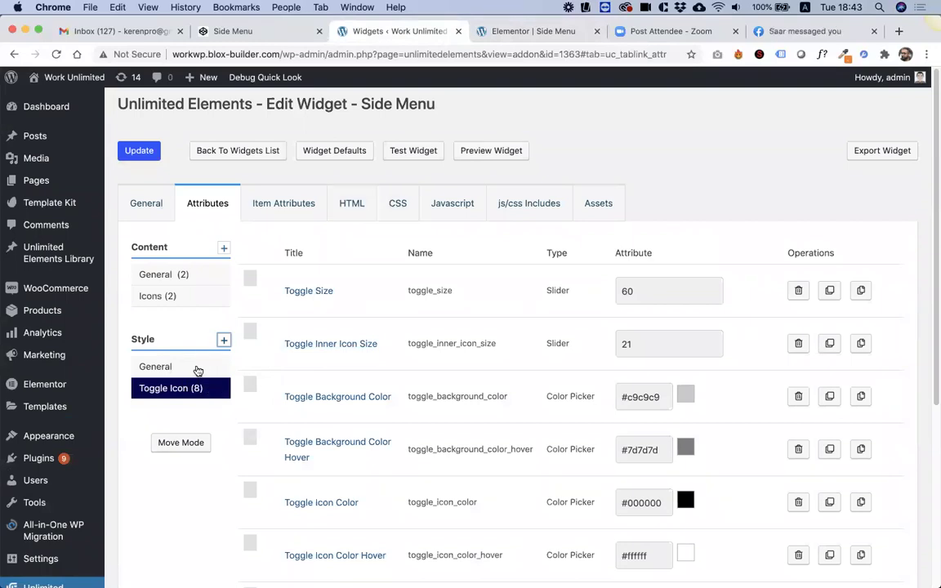
Step: Remove the width:300px declaration from the .sideMenuItems rule in the widget CSS, update the widget and return to its attributes
left_click(347, 203)
left_click(397, 203)
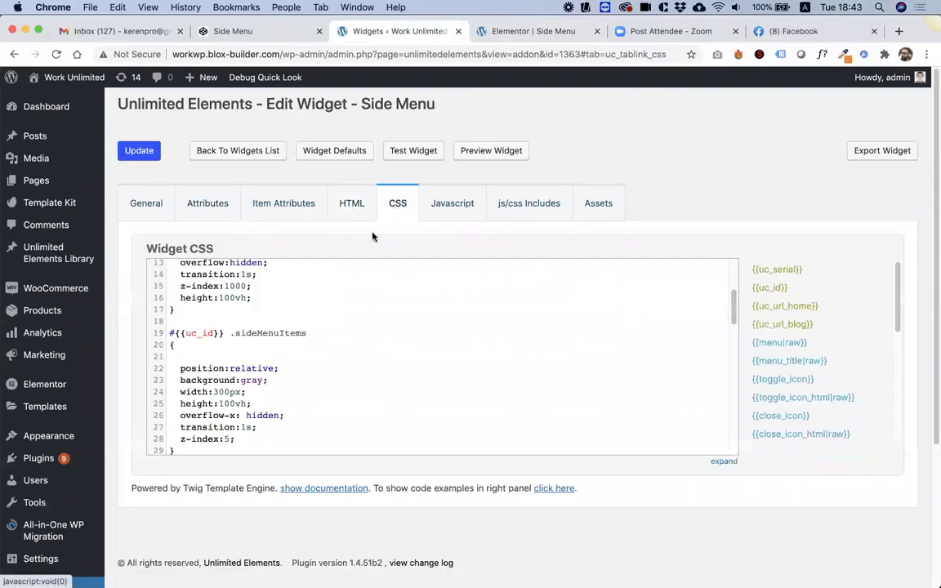
left_click_drag(307, 333, 238, 336)
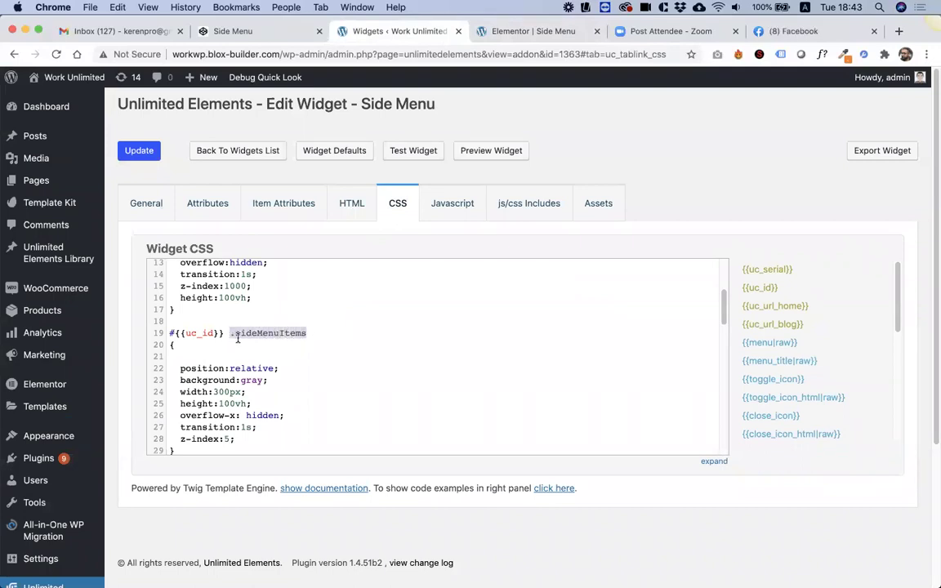
triple_click(224, 392)
key("BackSpace")
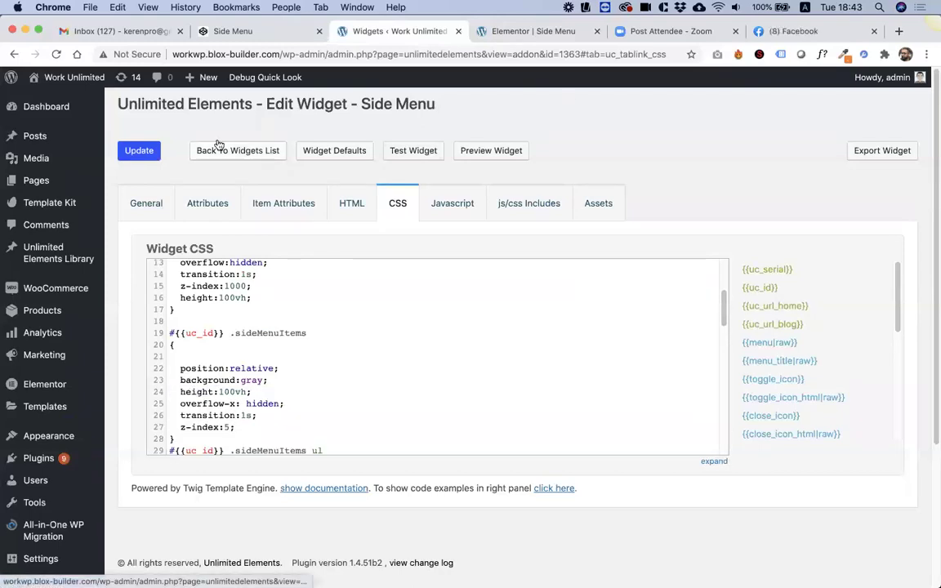
left_click(137, 147)
left_click(206, 203)
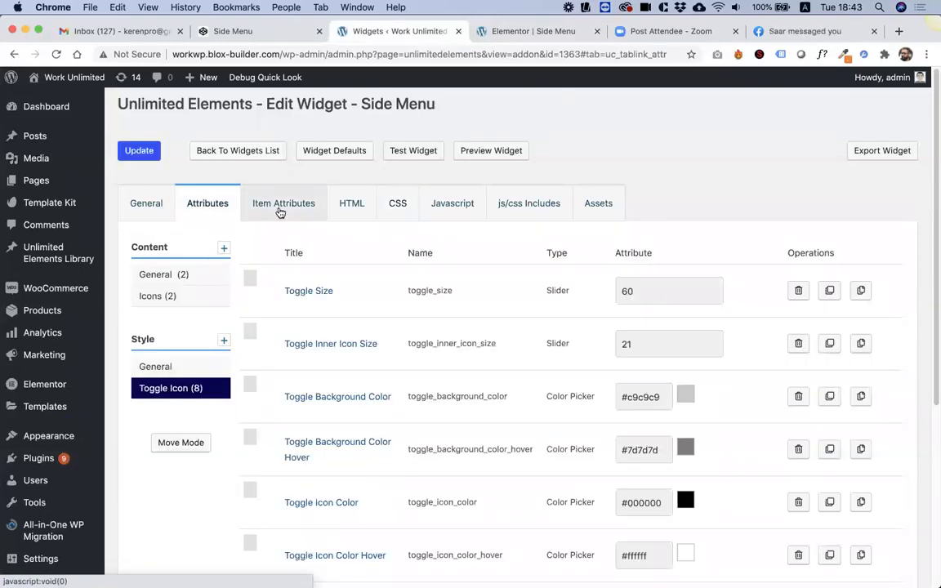
left_click(281, 209)
left_click(342, 208)
left_click(208, 207)
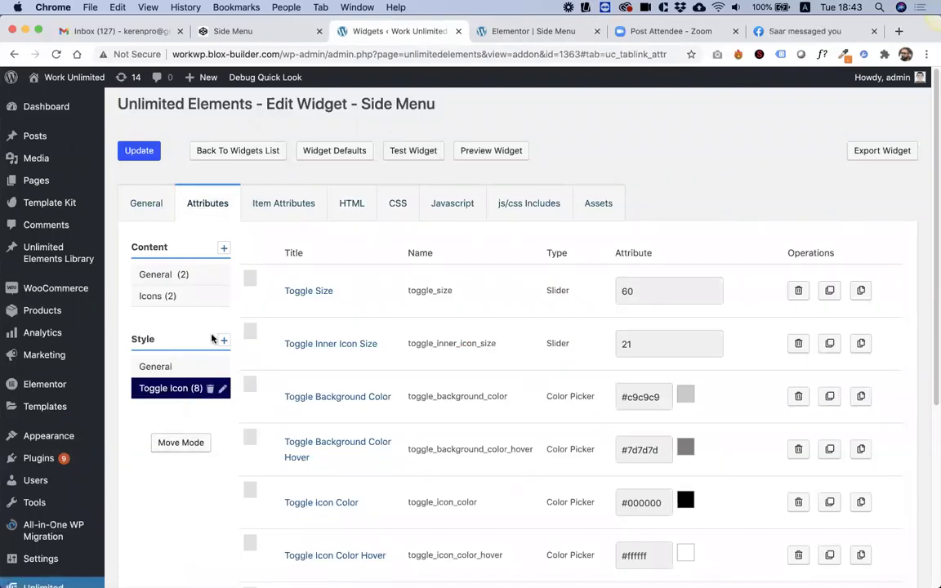
Step: Start a new slider attribute titled Menu Width, named menu_width, in the General style section of the widget attributes
left_click(166, 369)
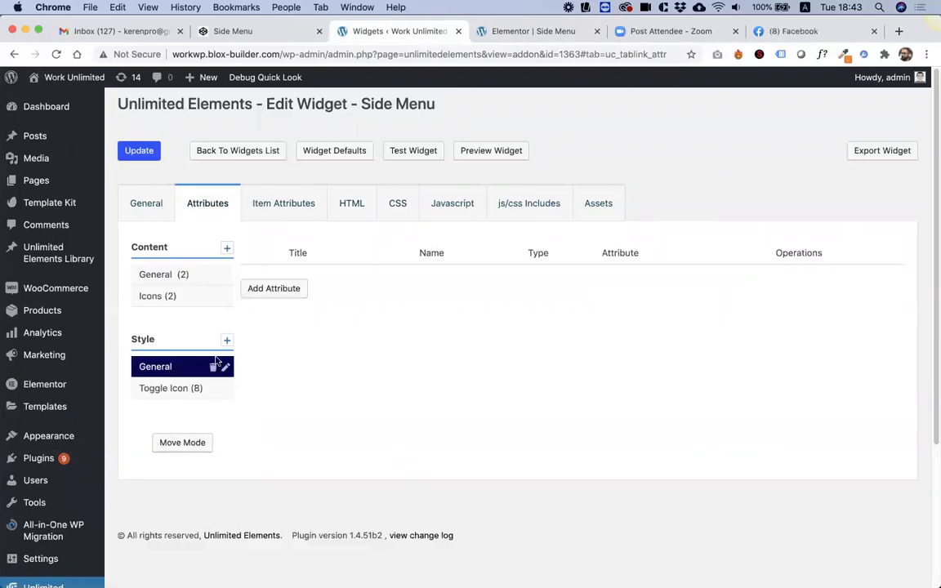
left_click(269, 289)
type("Menu Width")
key("Tab")
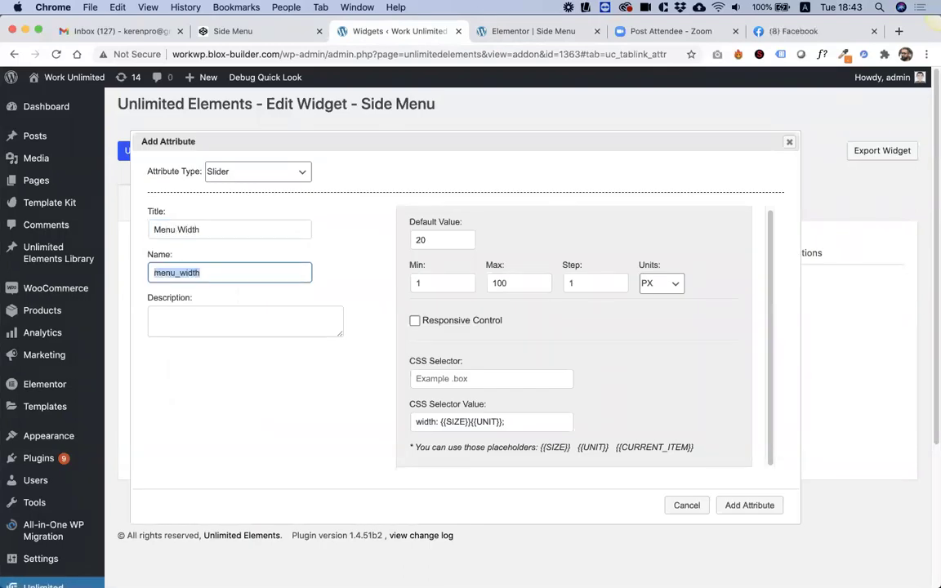
Step: Set the Menu Width slider's default value to 300 and its units to PX, %, and open its minimum value for editing
double_click(447, 239)
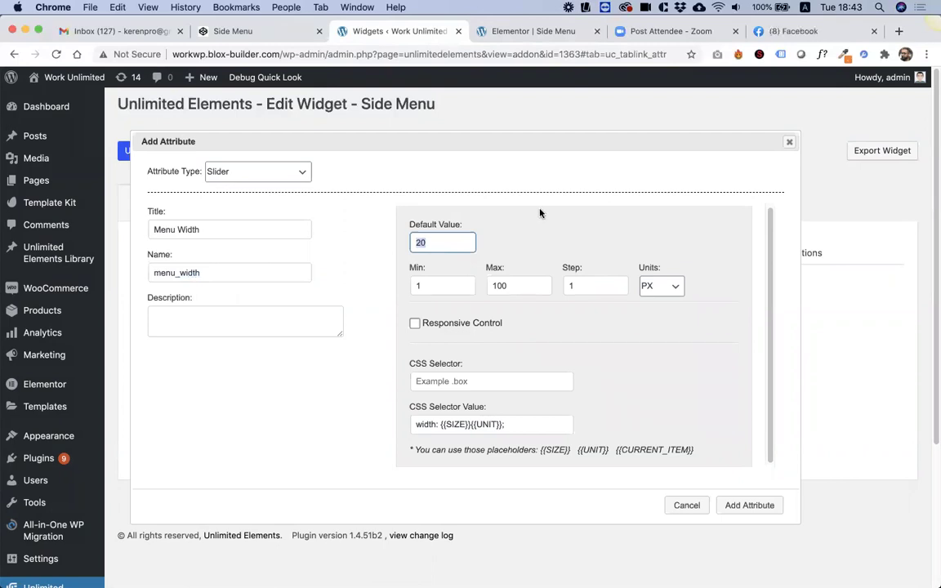
type("300")
key("Tab")
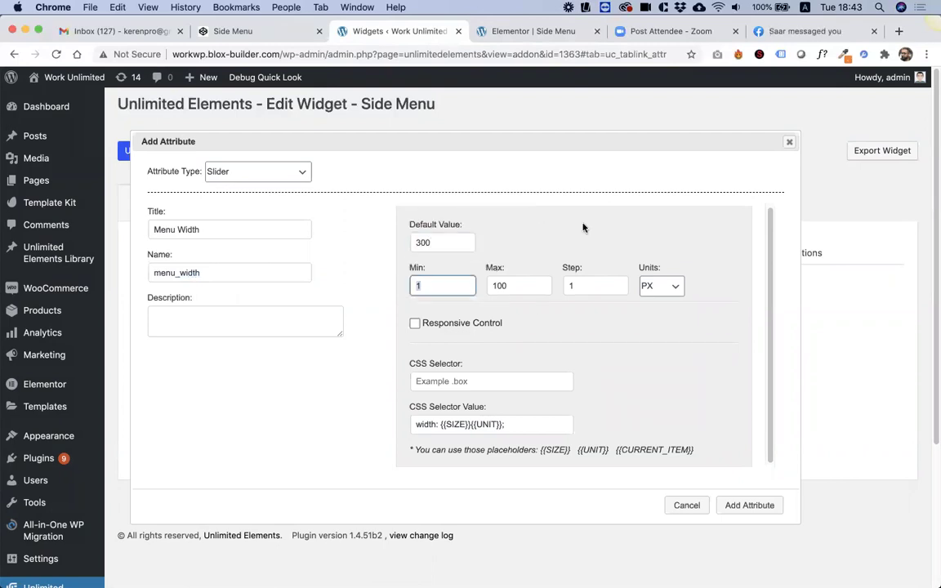
left_click(661, 286)
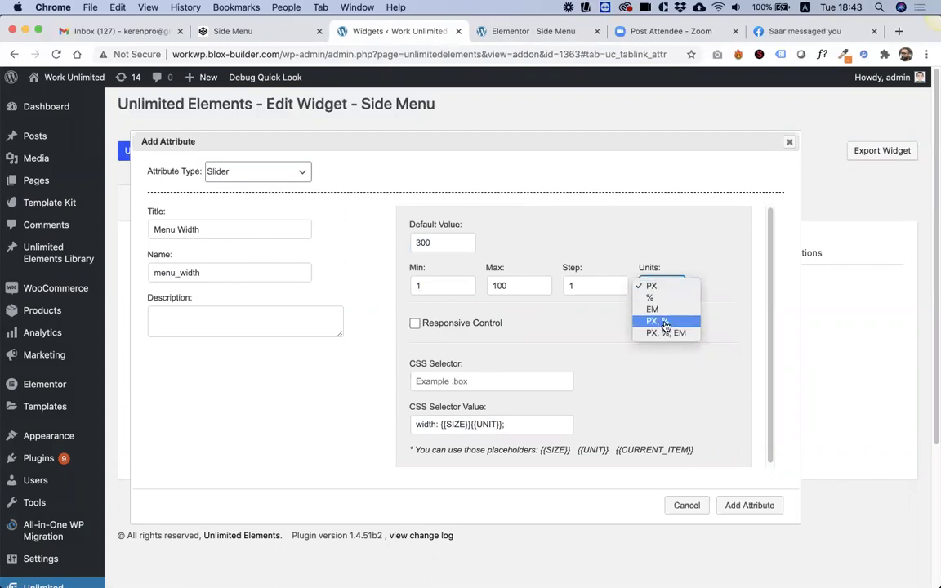
left_click(667, 325)
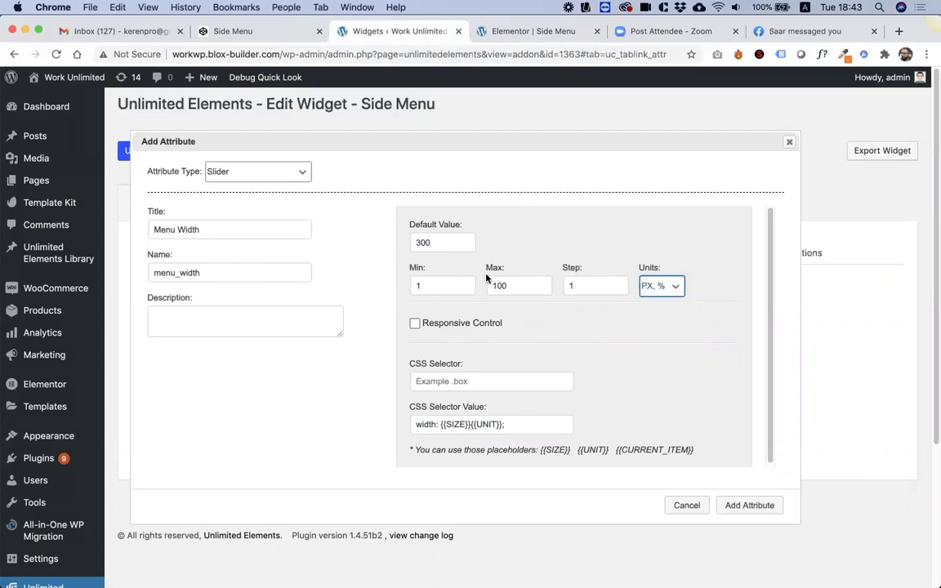
double_click(445, 286)
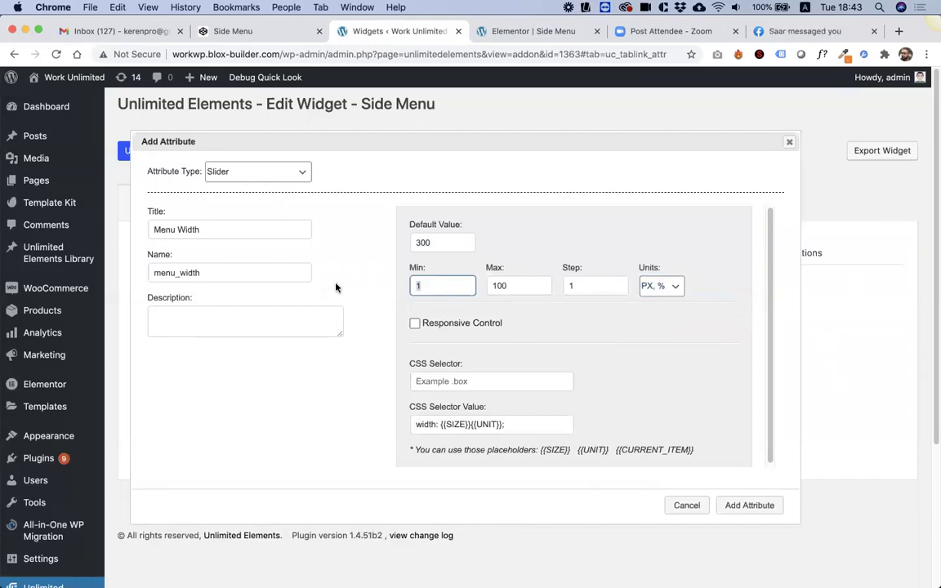
Step: Set the Menu Width slider's minimum to 100 and maximum to 1000, and enable its responsive control
type("1")
key("Tab")
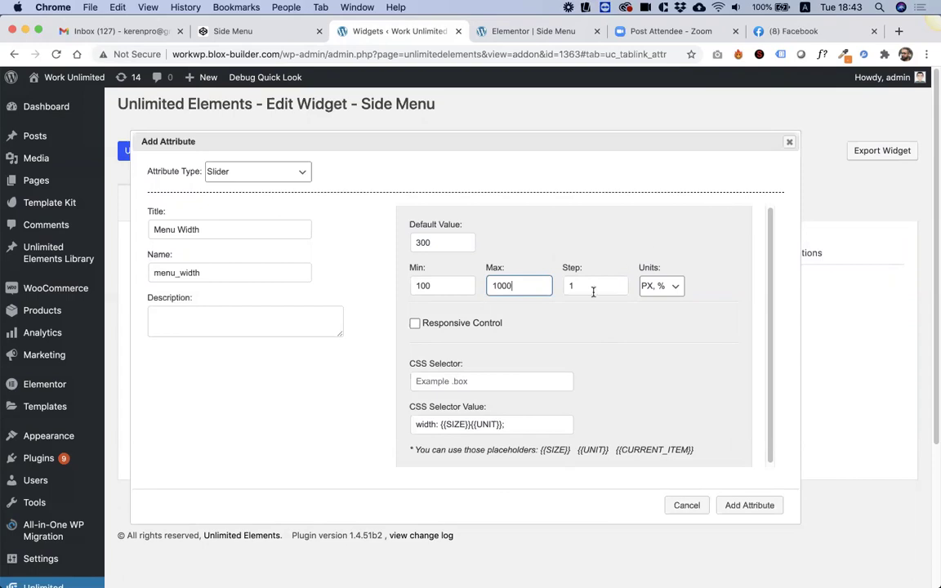
left_click(414, 323)
Step: Set the slider's CSS selector to .sideMenuItems and add the attribute to the widget
scroll(481, 330, "down", 2)
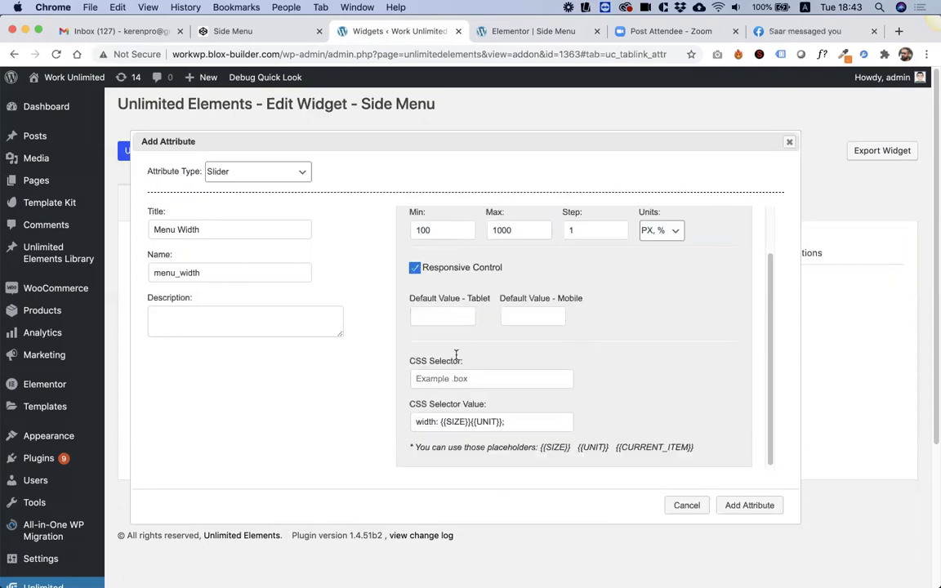
left_click(426, 380)
type(".sideMenuItems")
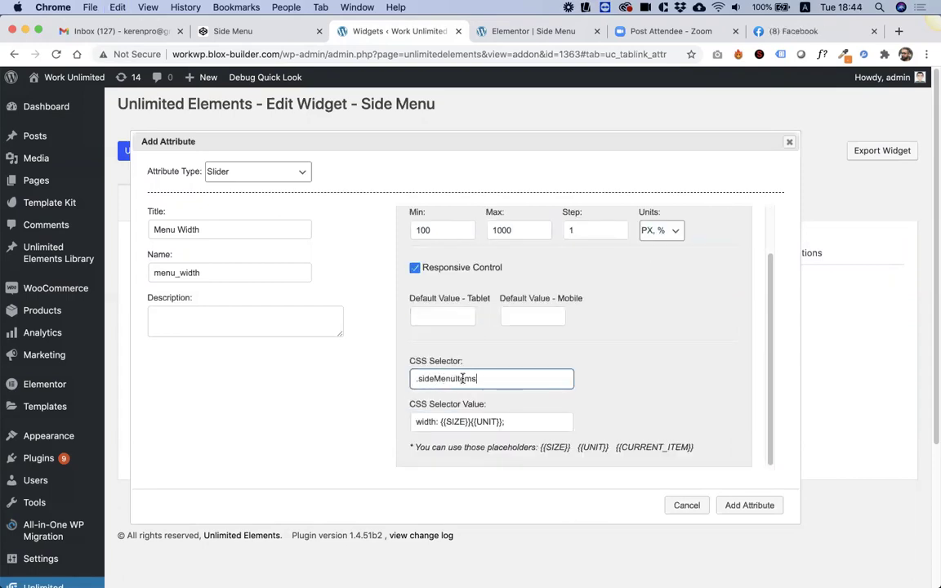
left_click(748, 506)
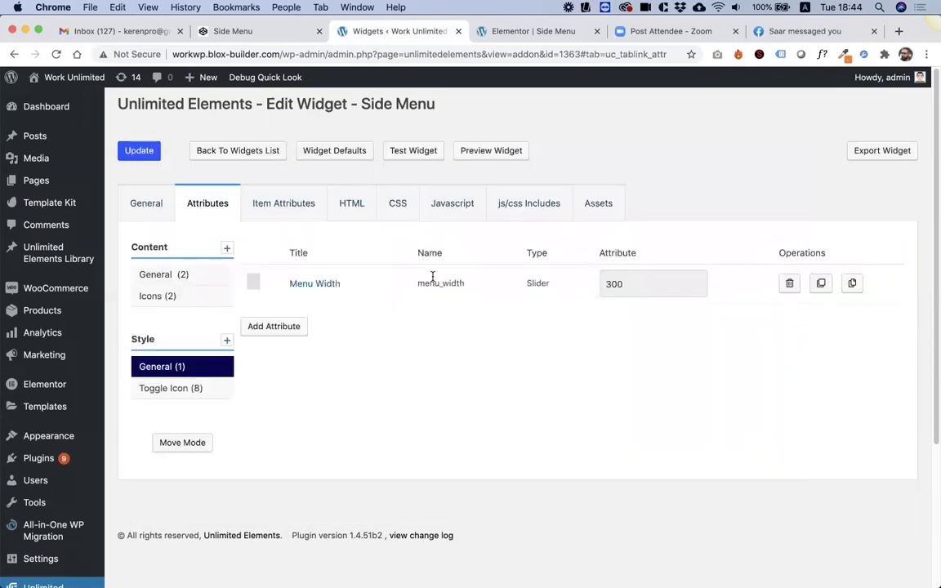
Step: Delete the whole .sideMenuHolderActive rule at the end of the widget CSS
left_click(398, 210)
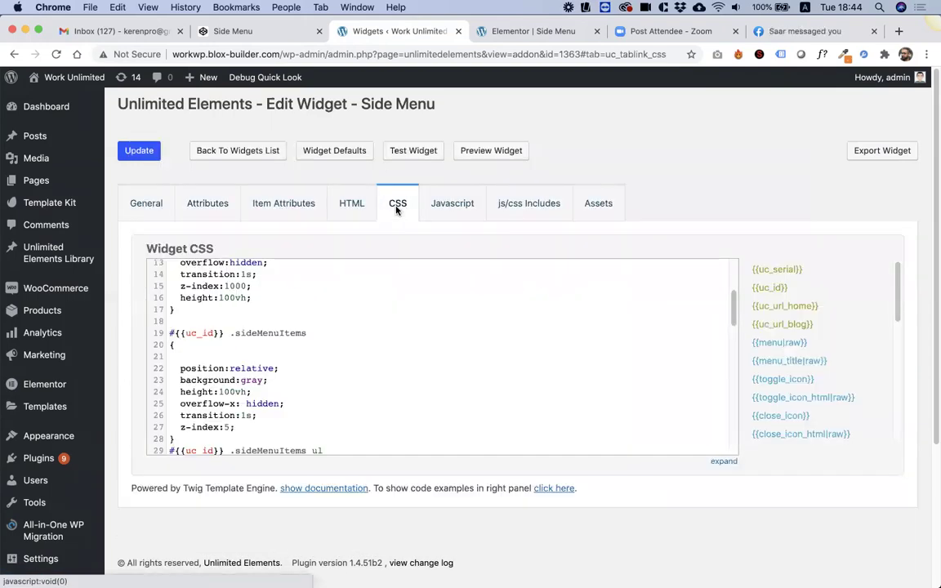
scroll(250, 370, "up", 2)
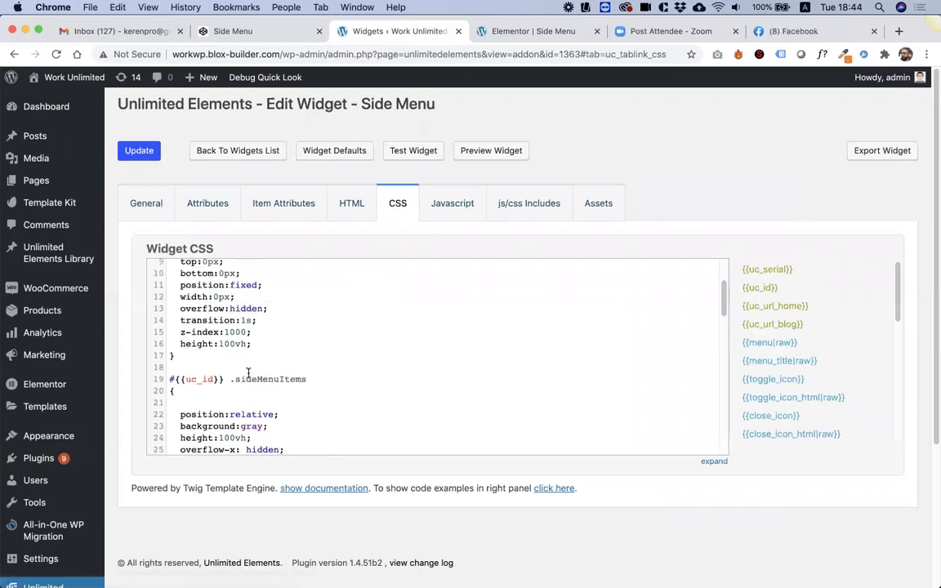
scroll(249, 370, "up", 3)
scroll(249, 370, "down", 15)
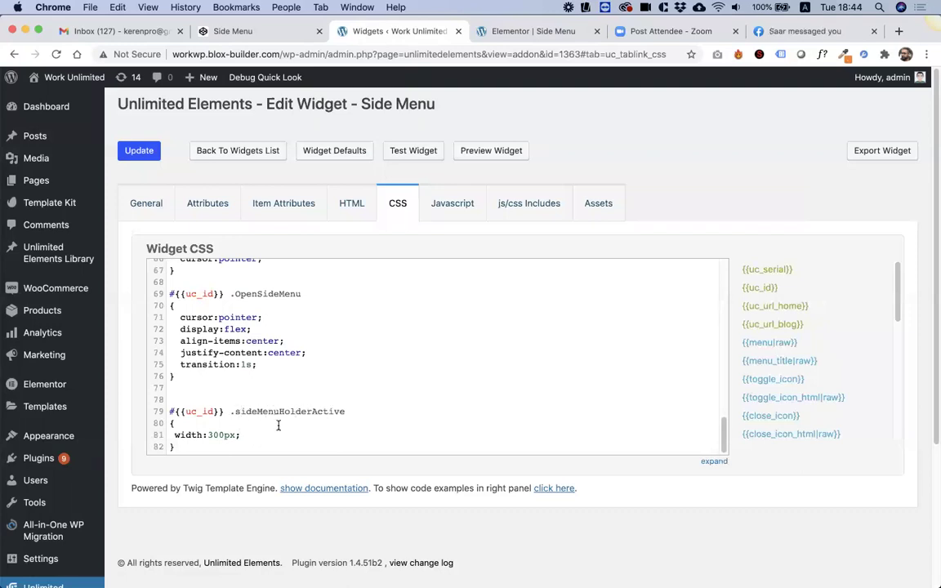
left_click_drag(349, 412, 143, 441)
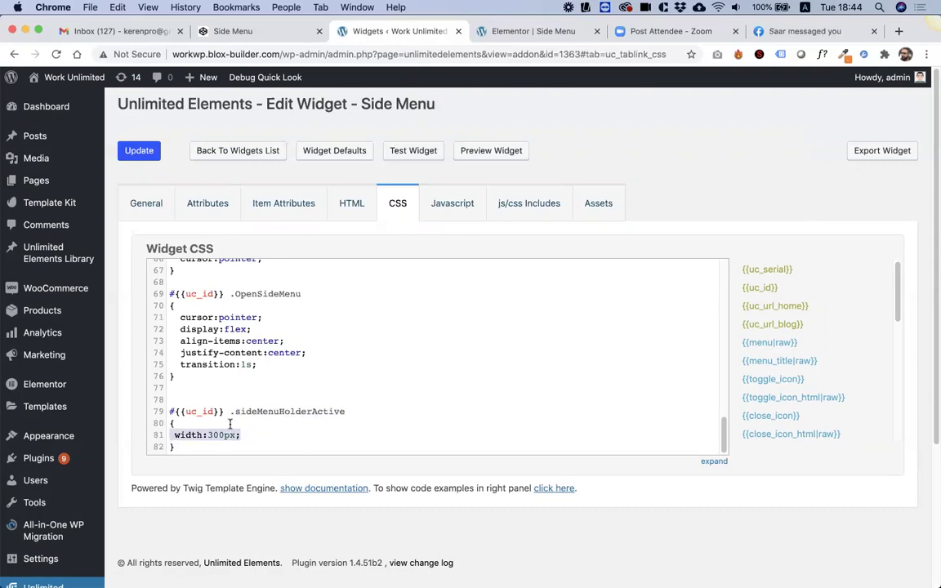
key("BackSpace")
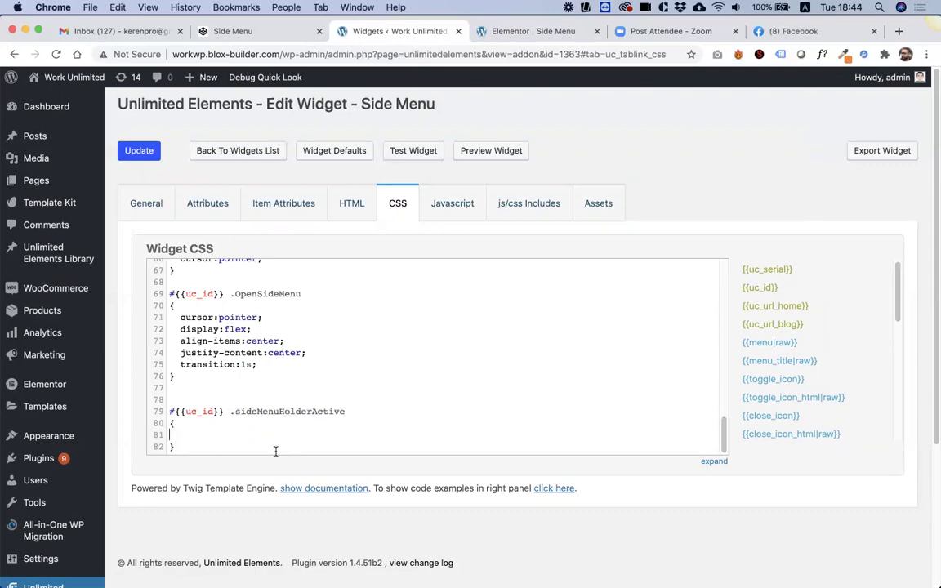
left_click_drag(226, 442, 156, 397)
key("BackSpace")
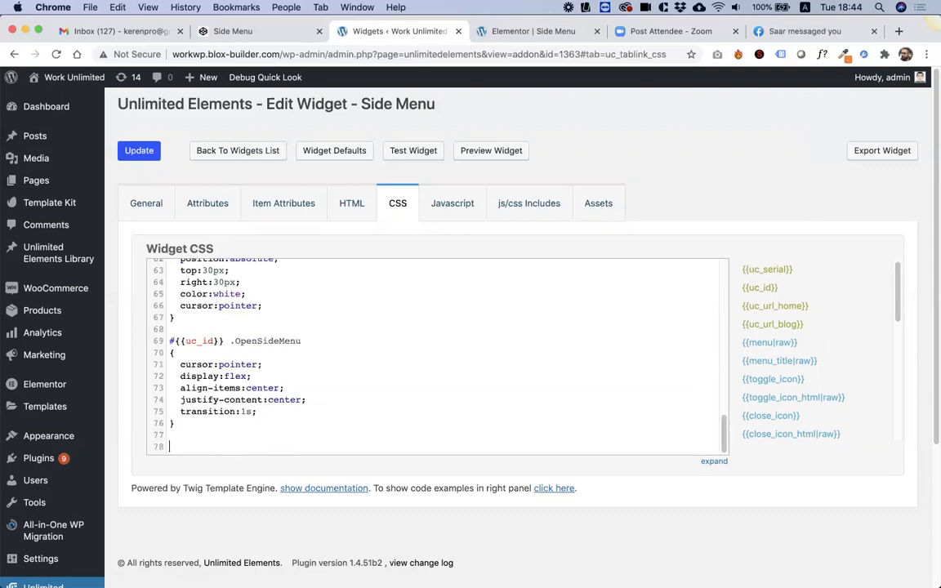
Step: Extend the Menu Width attribute's CSS selector to .sideMenuItems, .sideMenuHolderActive and update the attribute
left_click(209, 204)
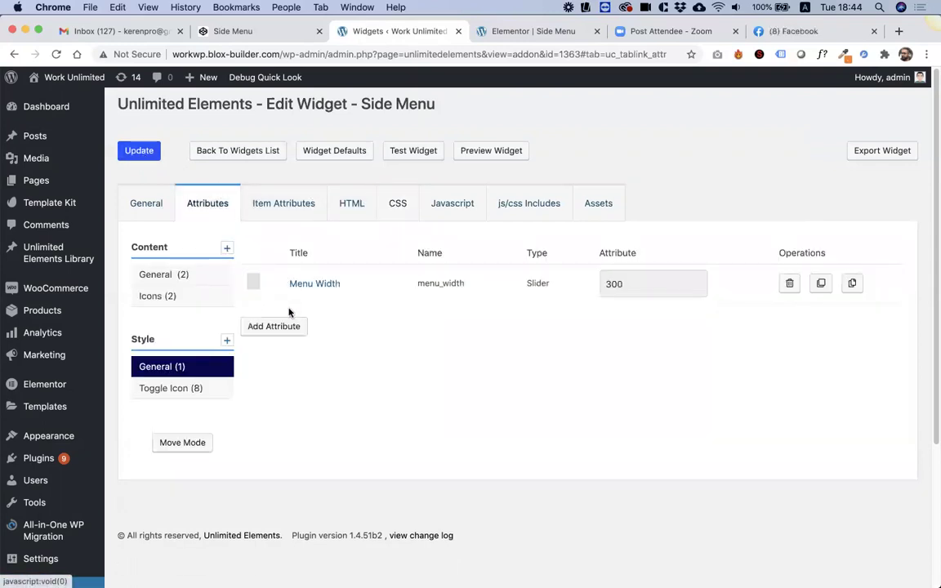
left_click(313, 286)
left_click(488, 431)
type(",")
type(".sideMenuHolderActive")
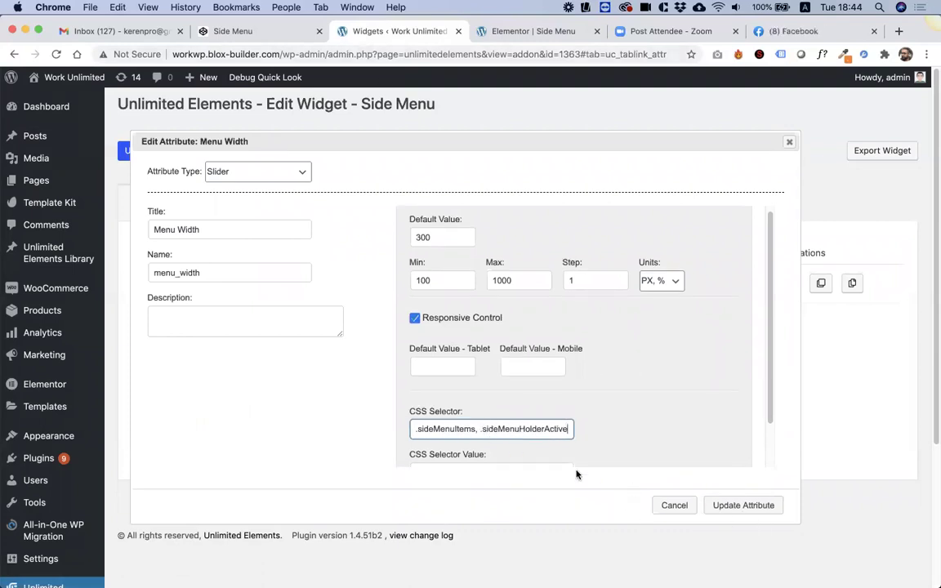
scroll(607, 404, "down", 2)
scroll(608, 404, "down", 1)
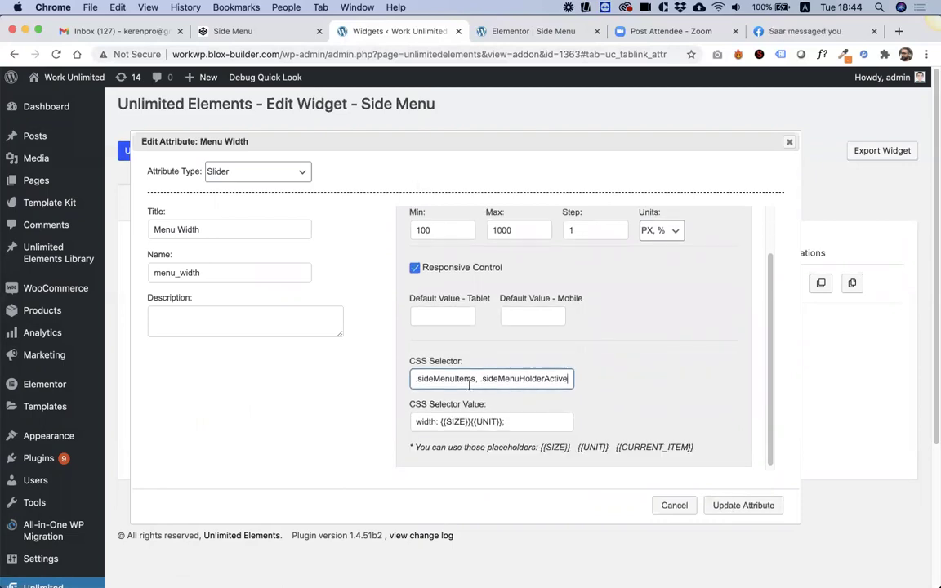
left_click(741, 506)
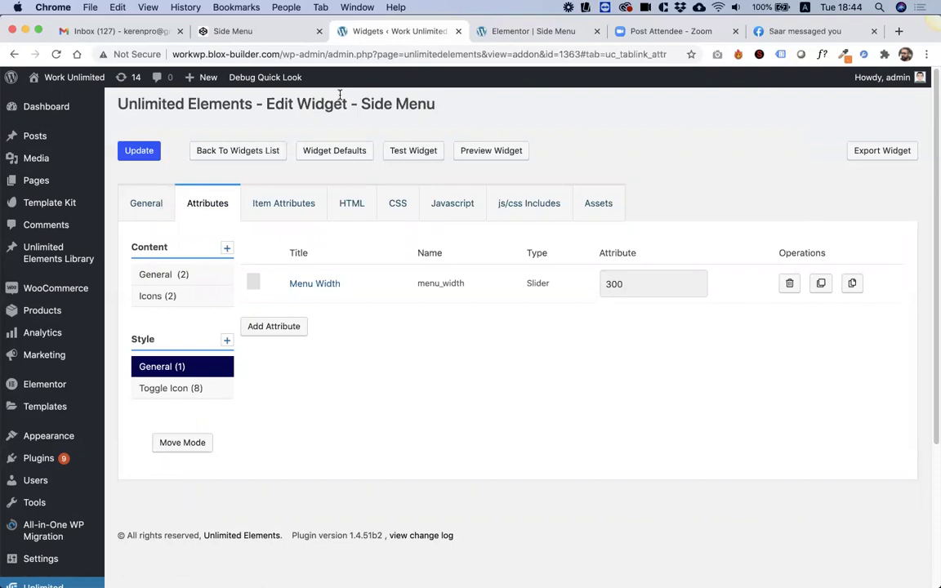
Step: Switch to the Elementor editor, save the Side Menu page and reload the editor
left_click(541, 31)
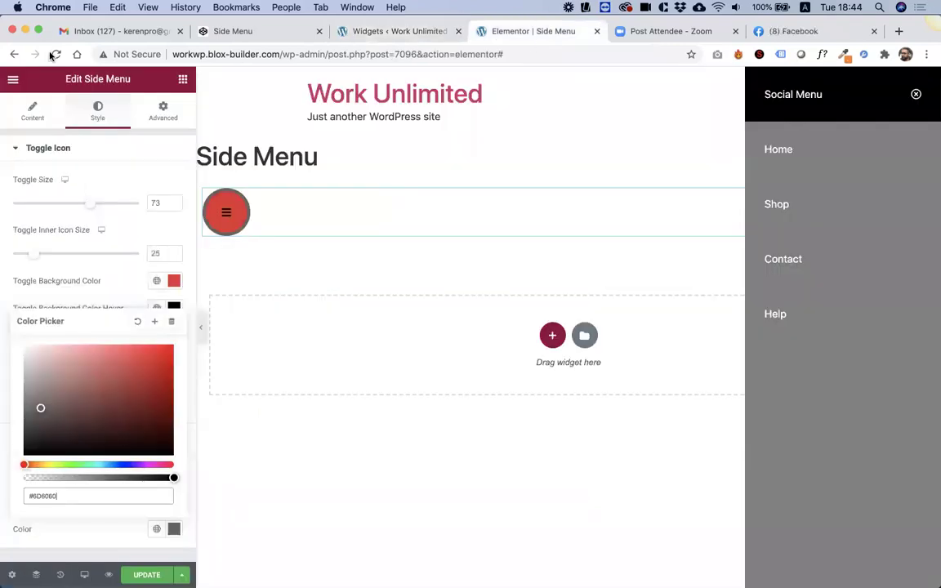
left_click(56, 54)
left_click(496, 208)
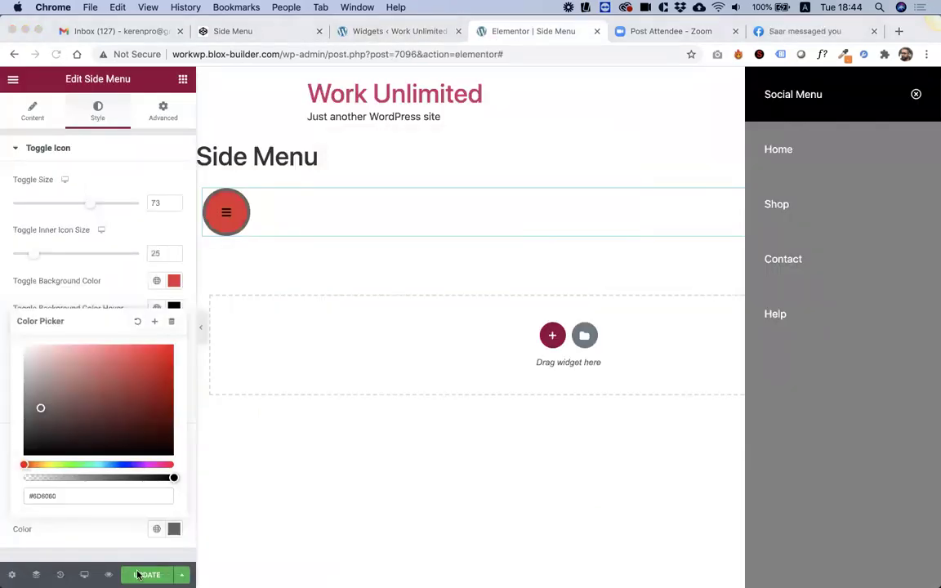
left_click(7, 100)
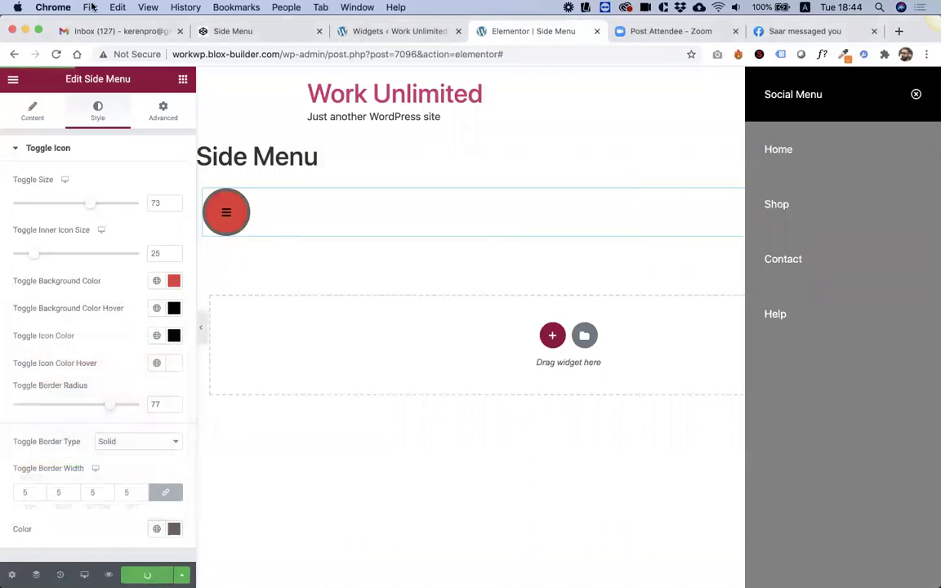
left_click(55, 53)
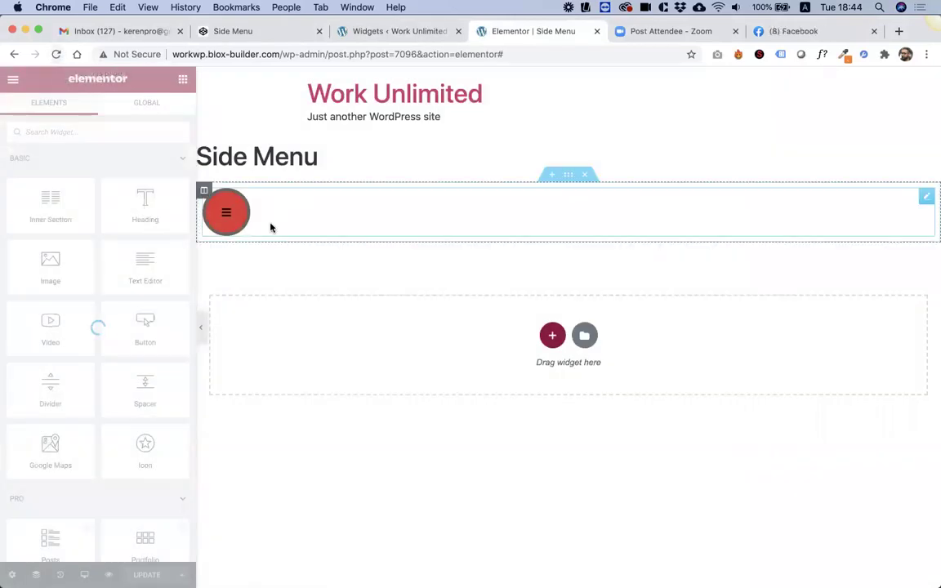
Step: Set the Side Menu widget's Menu Width style setting to about 505 px
left_click(219, 221)
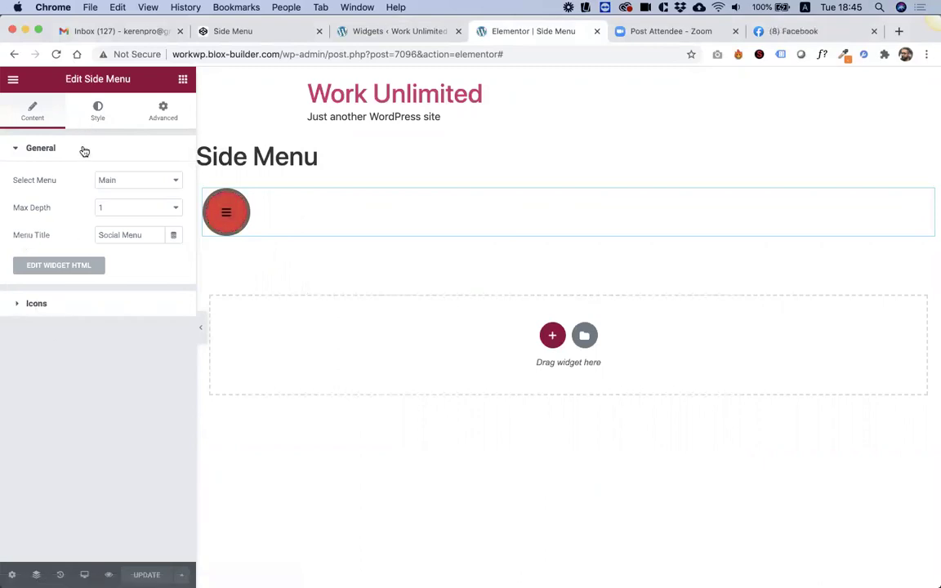
left_click(92, 107)
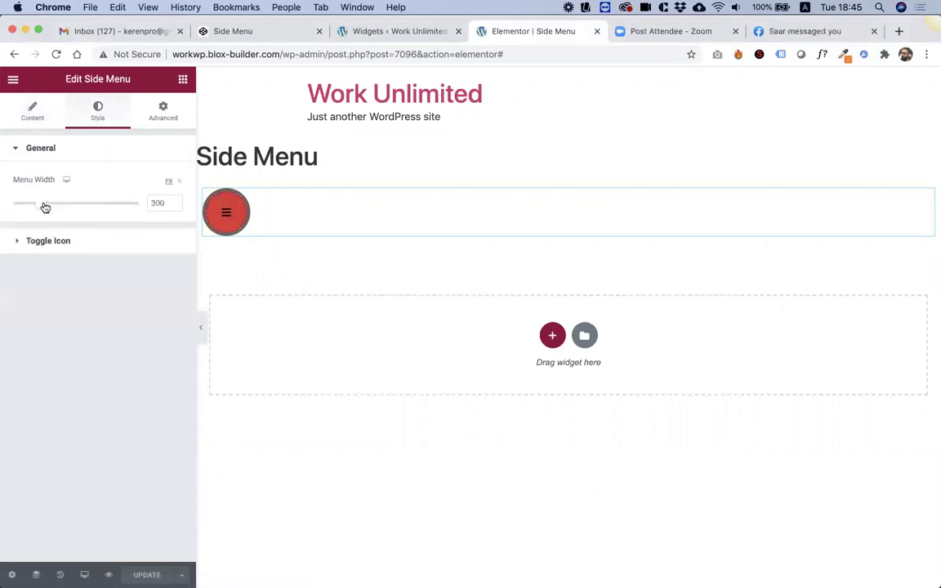
left_click_drag(37, 205, 74, 204)
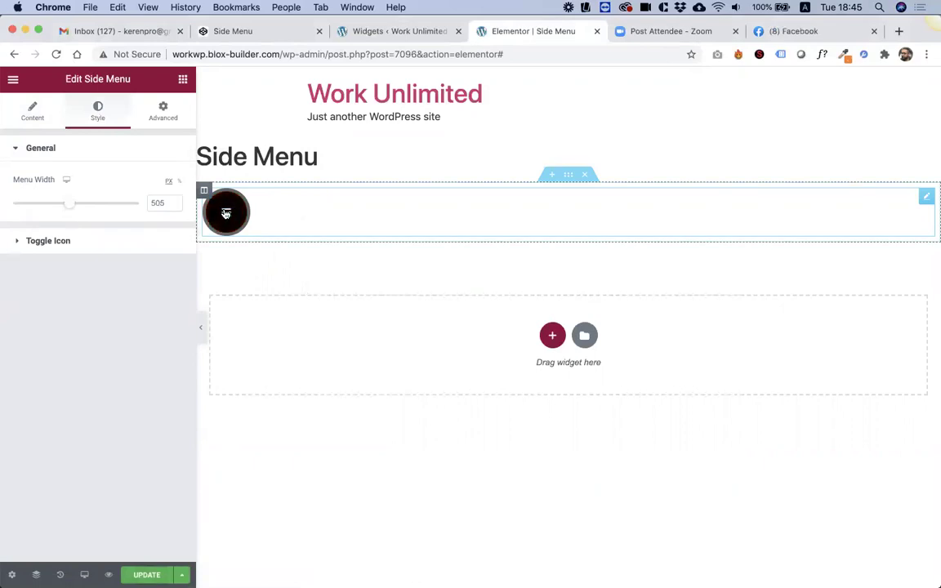
Step: Return to the widget editor and restore the #{{uc_id}} .sideMenuHolderActive rule with width:300px in the widget CSS
left_click(380, 32)
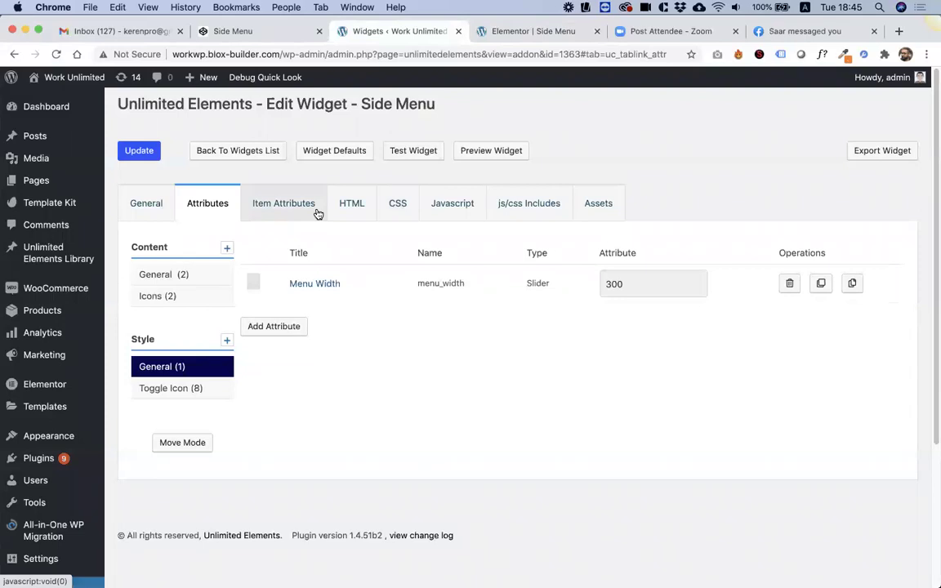
left_click(352, 203)
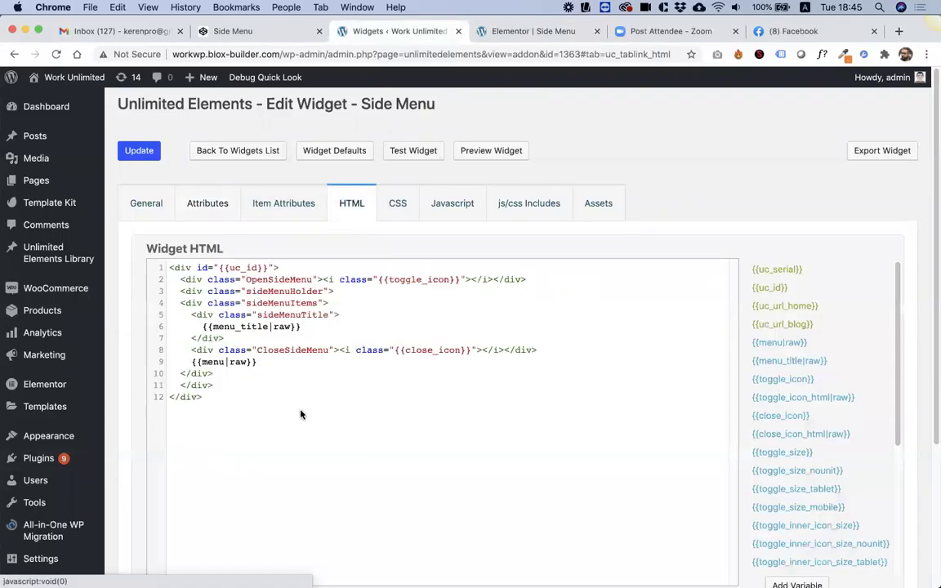
left_click(398, 203)
left_click(265, 434)
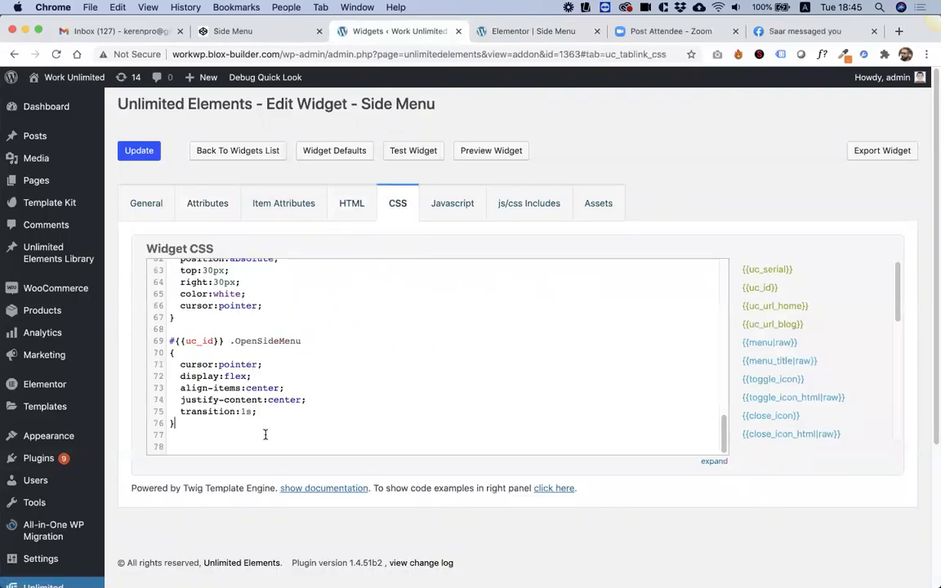
type("#{{uc_id}} .sideMenuHolderActive {  }")
left_click(255, 434)
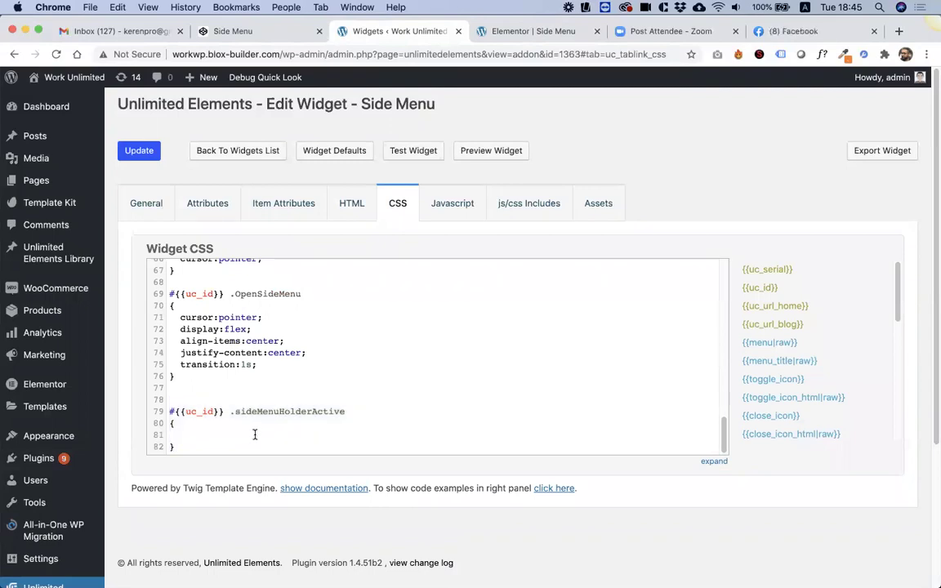
type("width:300px;")
left_click(260, 420)
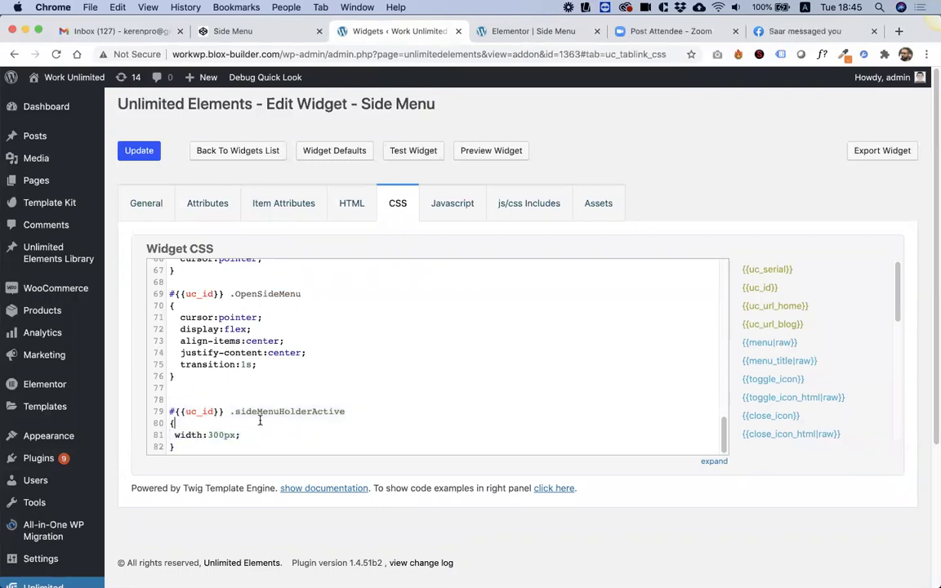
Step: Try to clear the Menu Width attribute's CSS selector and selector value, closing the attribute without updating it
left_click(207, 203)
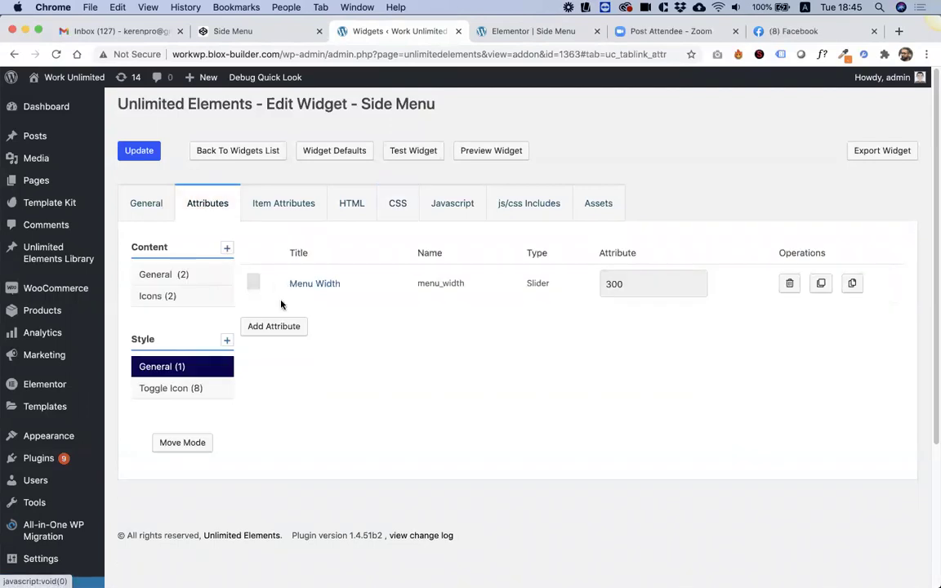
left_click(315, 285)
triple_click(473, 431)
key("BackSpace")
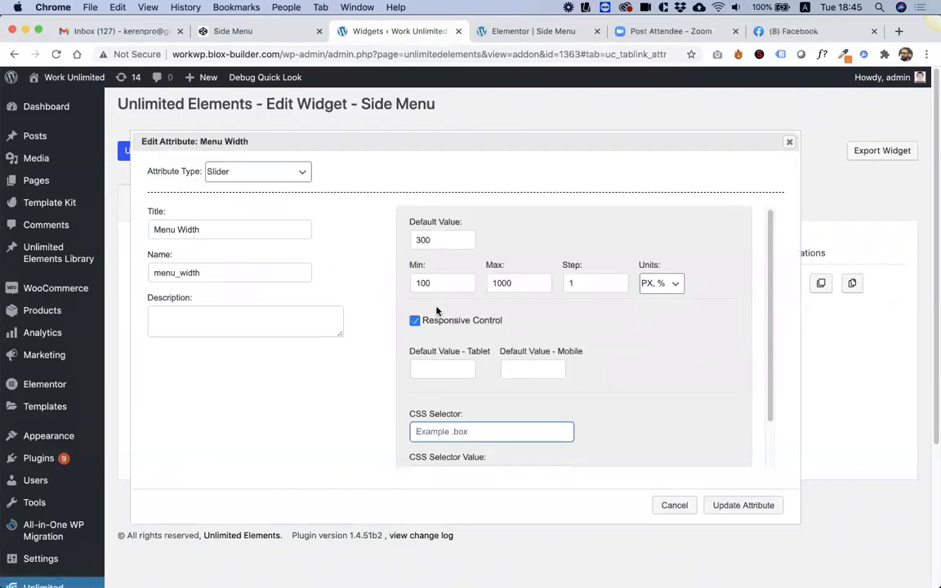
scroll(440, 314, "down", 2)
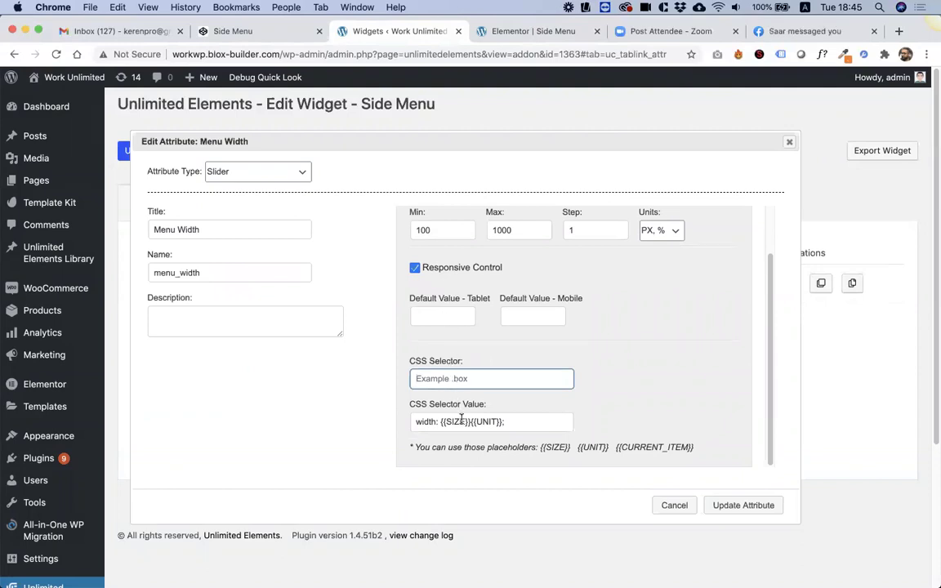
triple_click(437, 422)
key("BackSpace")
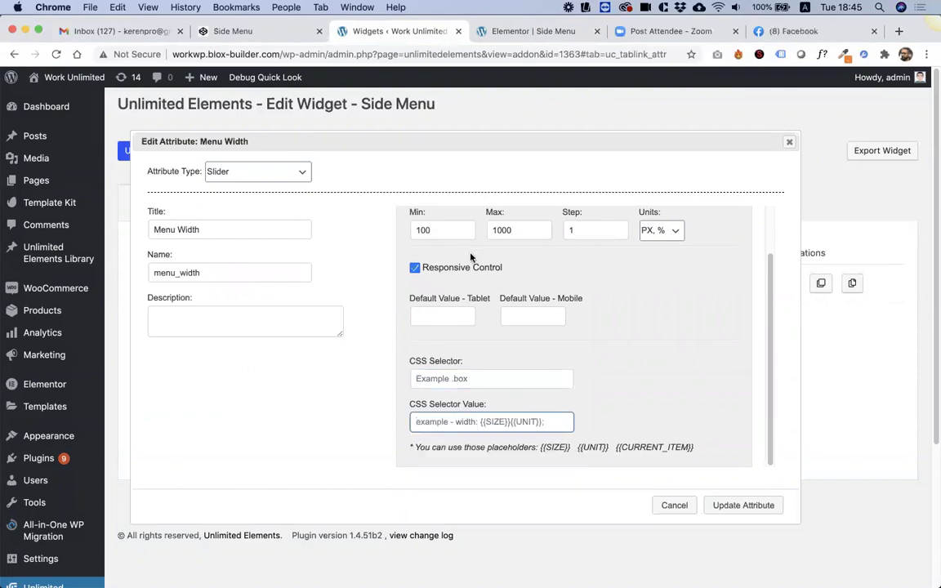
scroll(475, 260, "up", 2)
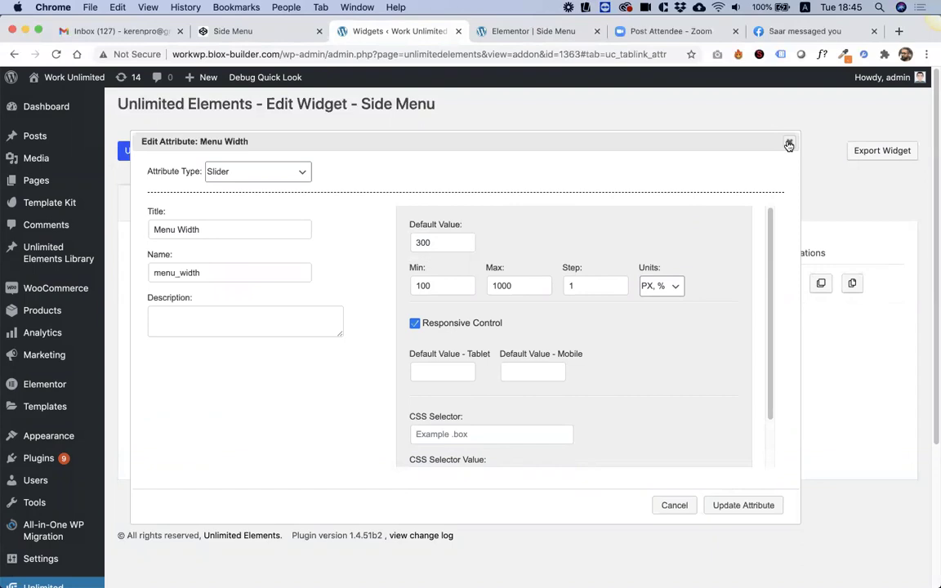
left_click(789, 142)
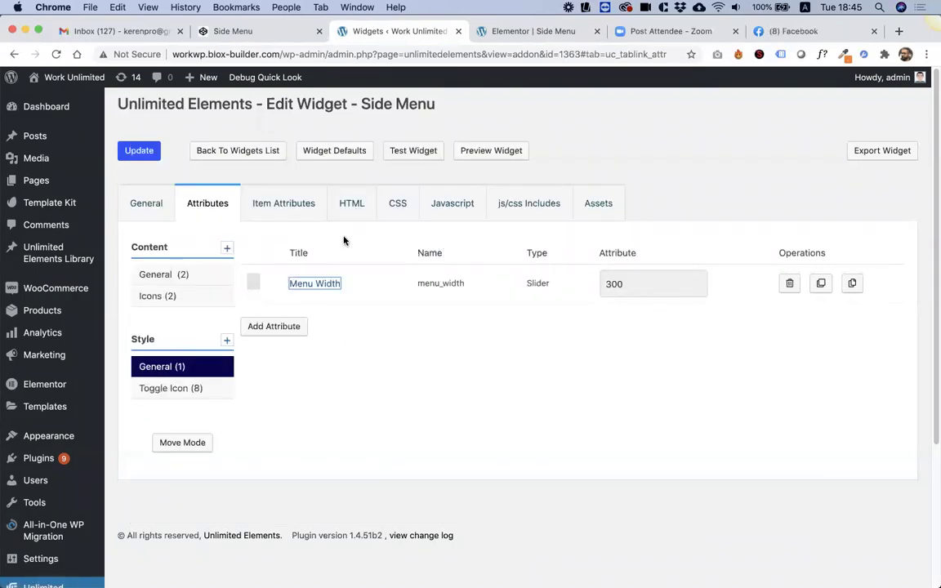
Step: In the widget CSS, replace the 300px width in the .sideMenuHolderActive rule with the {{menu_width}} placeholder
left_click(397, 203)
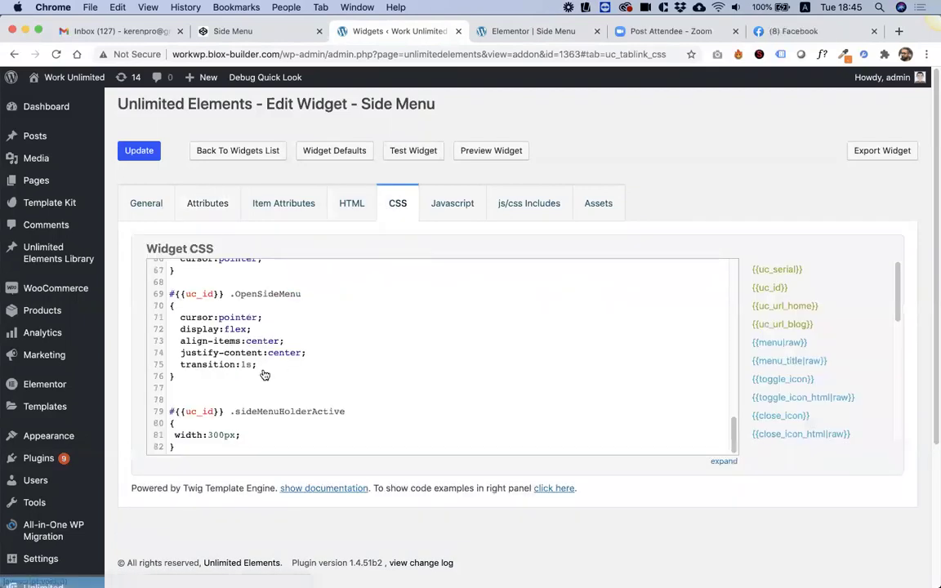
scroll(238, 336, "down", 4)
mouse_move(224, 240)
left_mouse_down()
mouse_move(211, 240)
mouse_move(236, 239)
left_mouse_up()
left_click(208, 241)
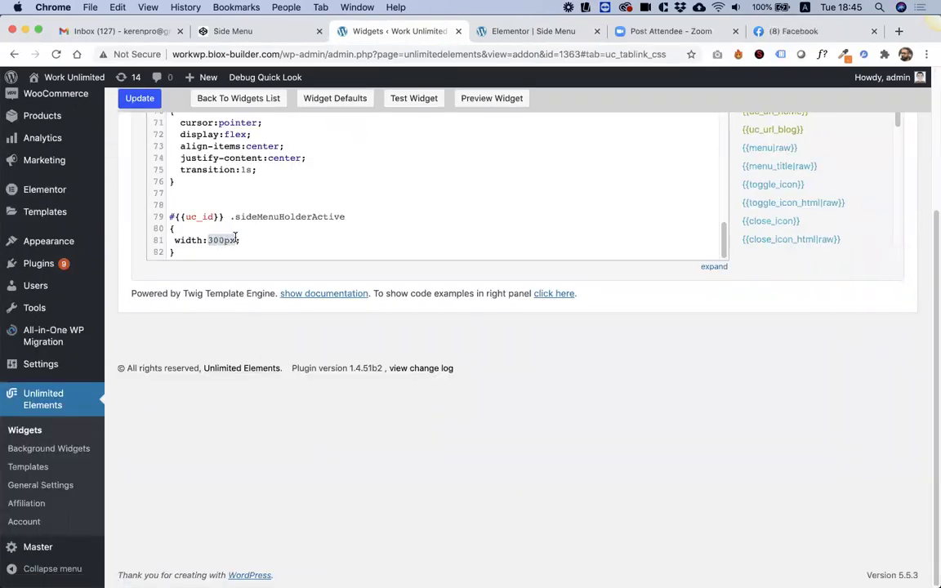
scroll(817, 221, "down", 10)
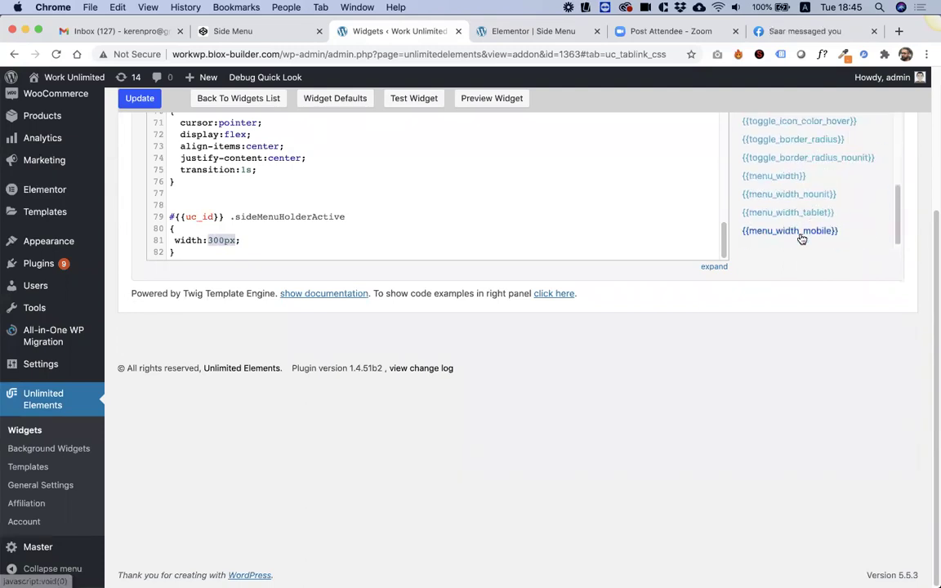
left_click(791, 177)
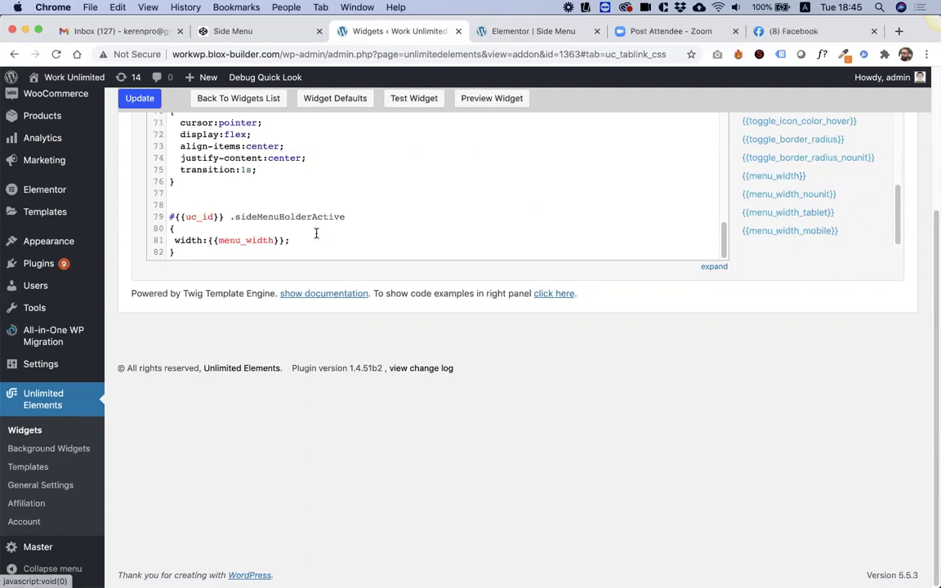
Step: Copy the width:{{menu_width}}; declaration and look through the .sideMenuHolder and .sideMenuItems rules in the widget CSS
left_click_drag(309, 243, 164, 241)
key("ctrl+c")
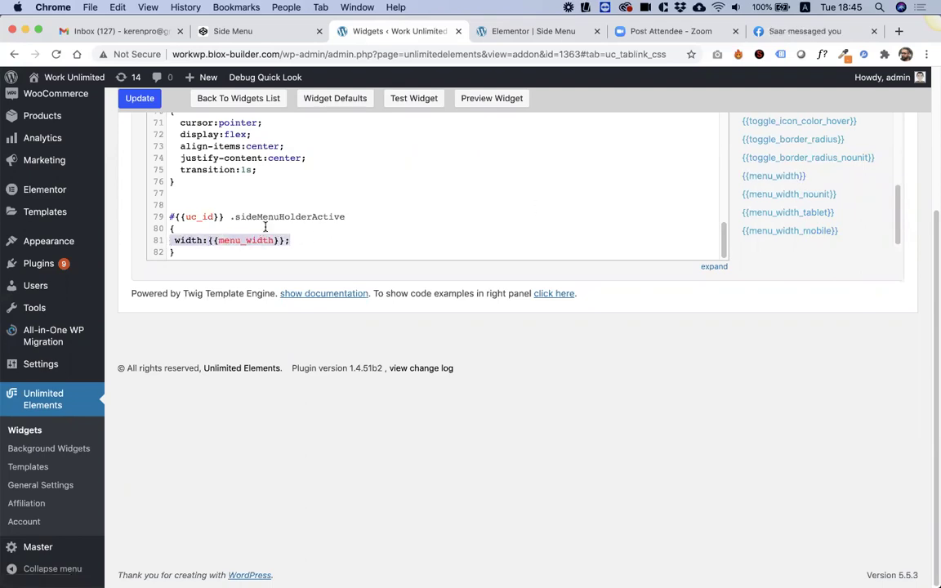
scroll(264, 219, "up", 10)
scroll(265, 219, "up", 10)
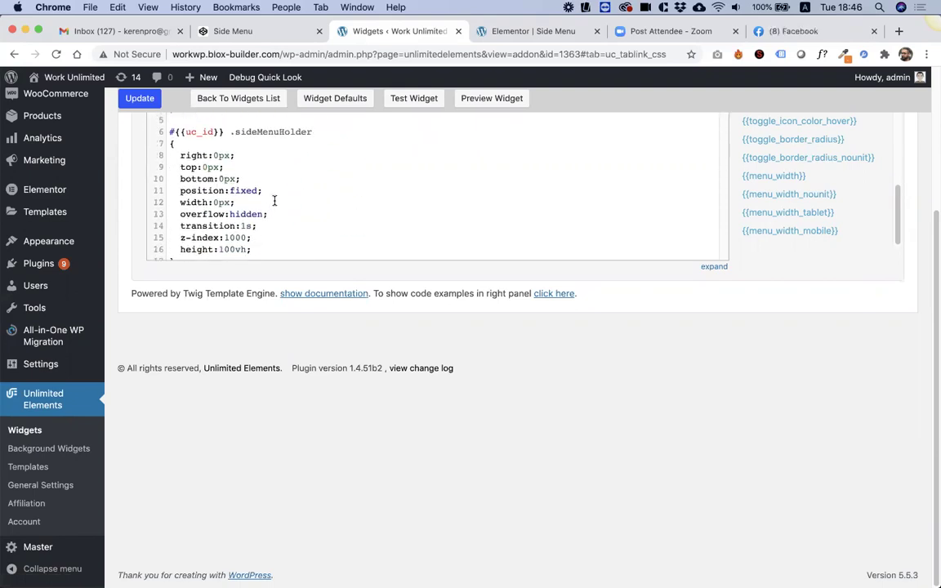
scroll(251, 184, "up", 3)
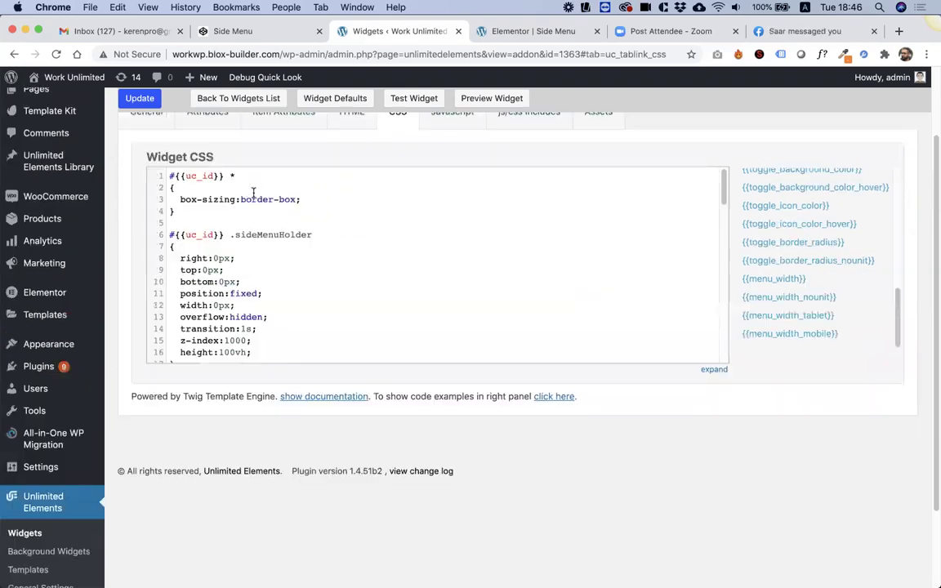
scroll(253, 281, "down", 3)
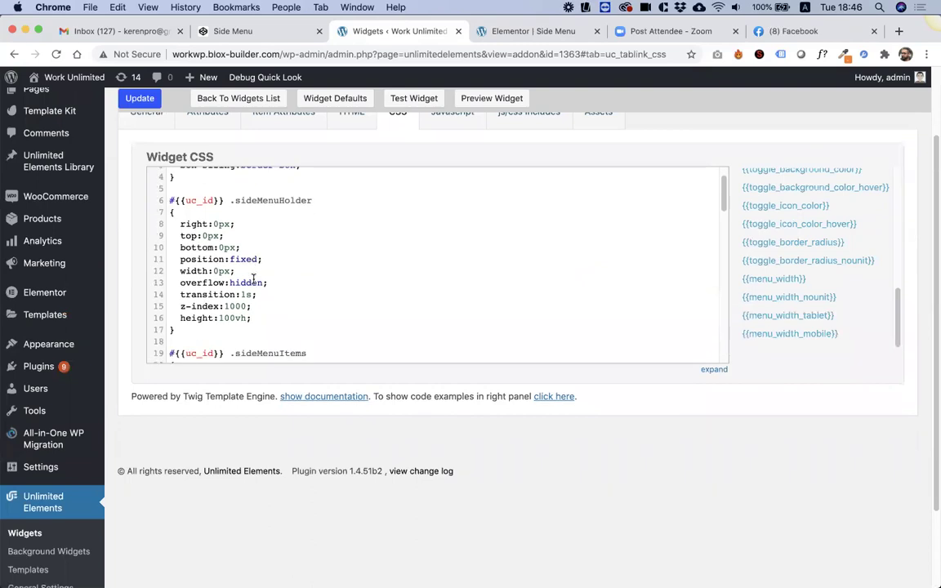
scroll(255, 279, "down", 10)
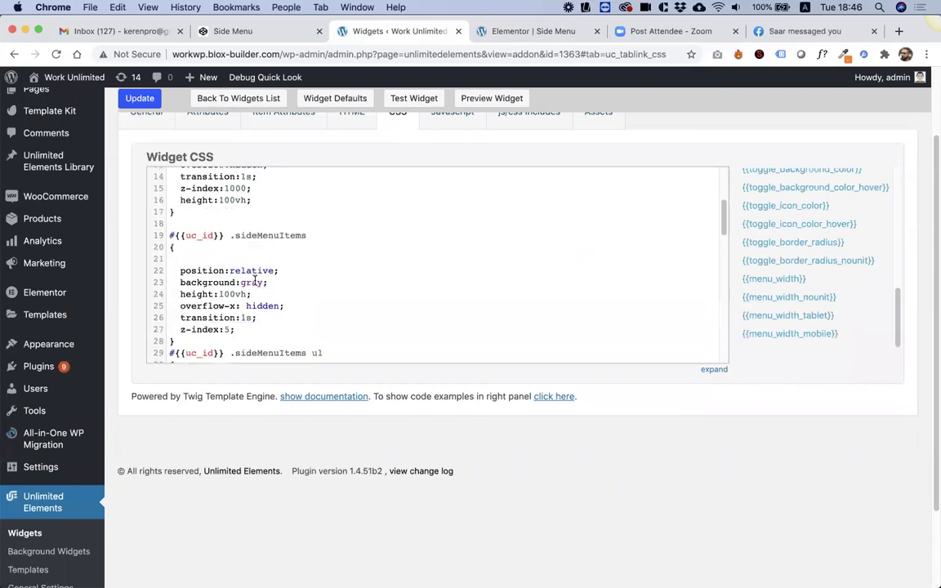
scroll(255, 236, "up", 7)
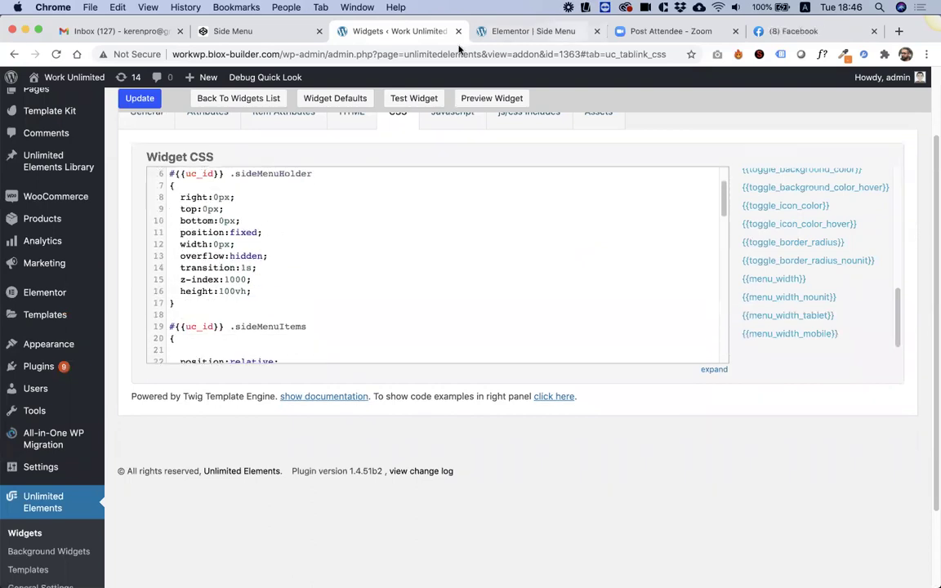
Step: Switch to the CodePen Side Menu pen and check the width declaration in its .sideMenuItems rule
left_click(245, 32)
left_click(422, 242)
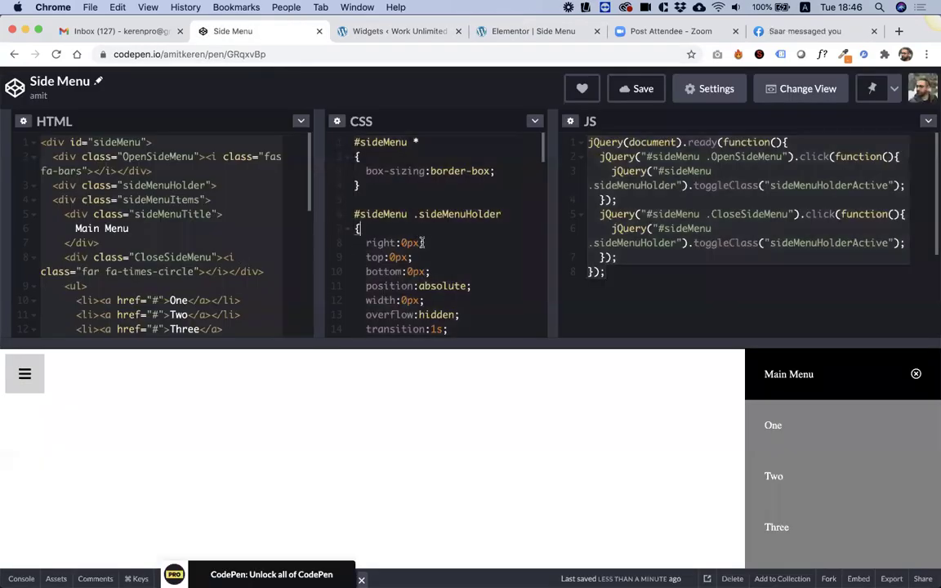
scroll(424, 243, "down", 10)
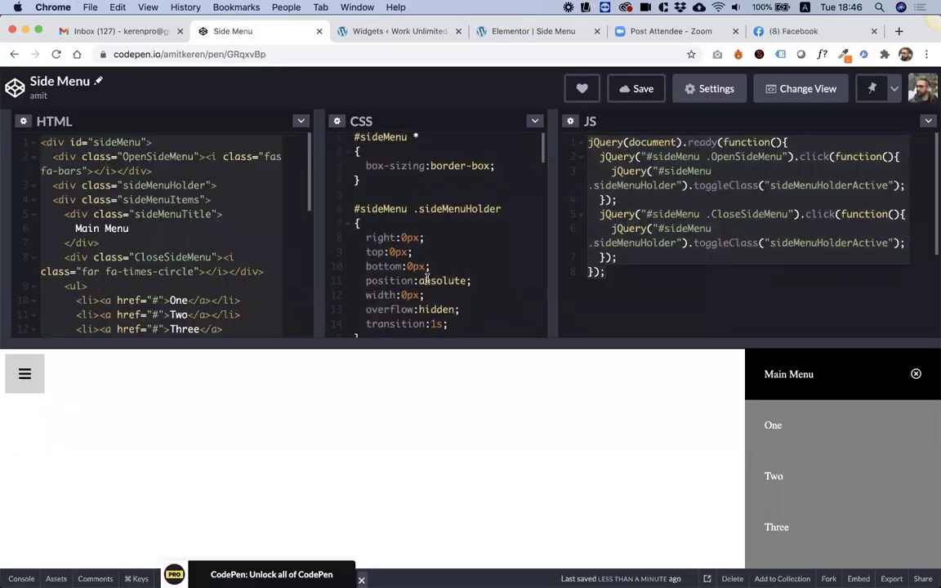
scroll(425, 278, "down", 4)
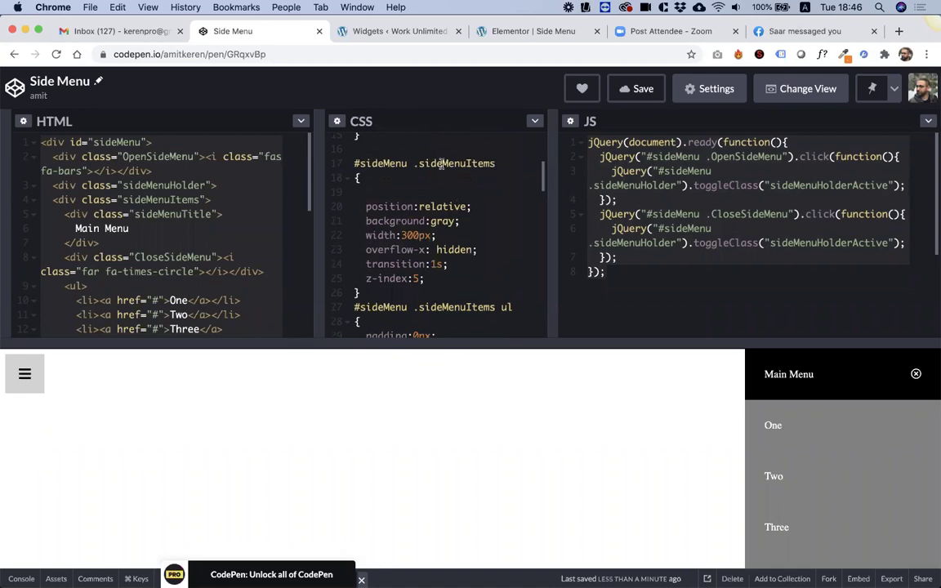
Step: Return to the widget editor and add width:{{menu_width}}; as the last declaration of the .sideMenuItems rule
left_click(381, 33)
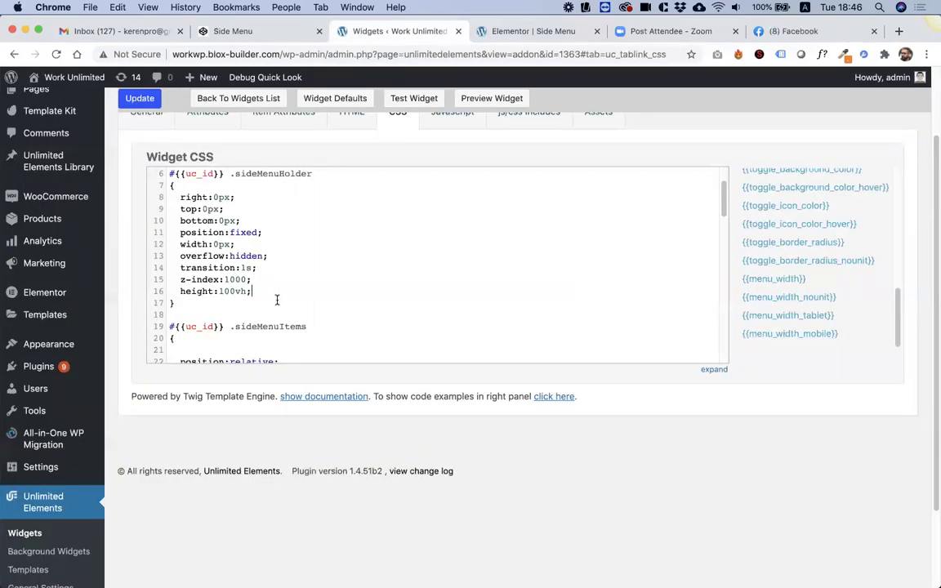
scroll(275, 300, "down", 5)
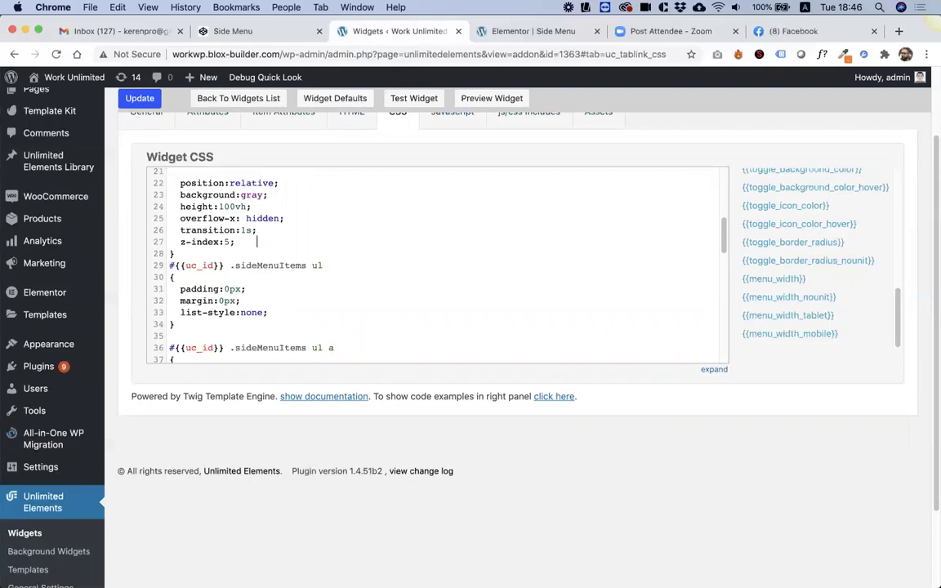
key("Return")
key("ctrl+v")
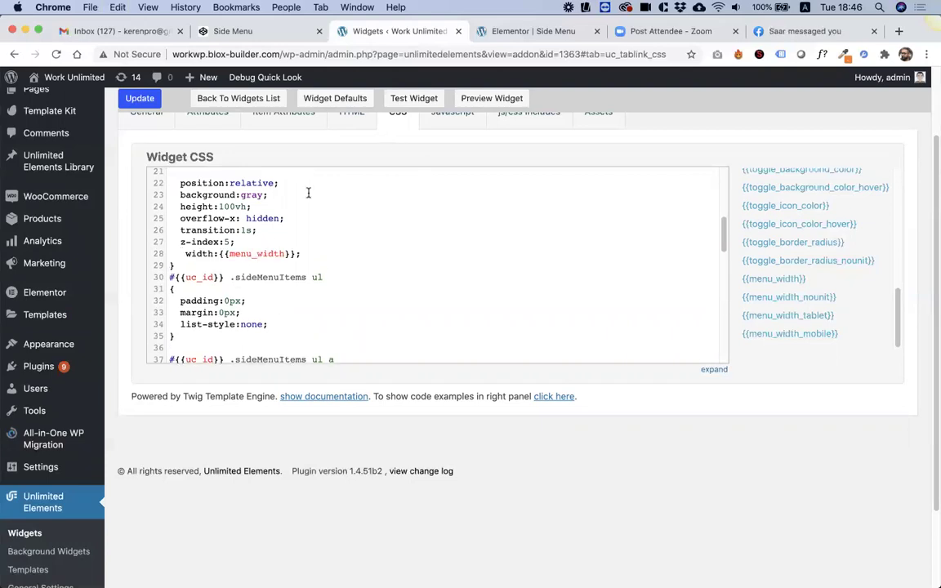
Step: Set the z-index in the .sideMenuItems rule to 1000 and update the widget
scroll(260, 238, "up", 1)
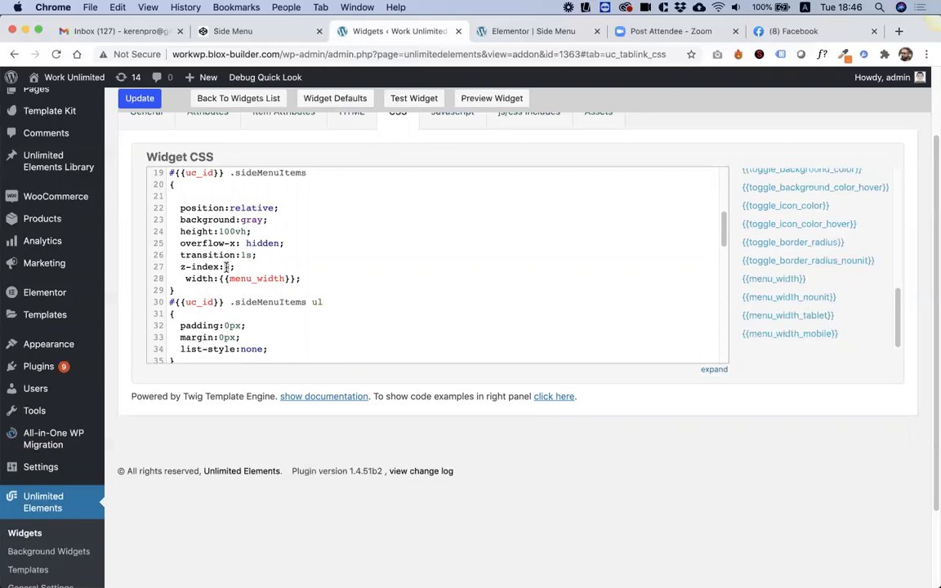
type("1000")
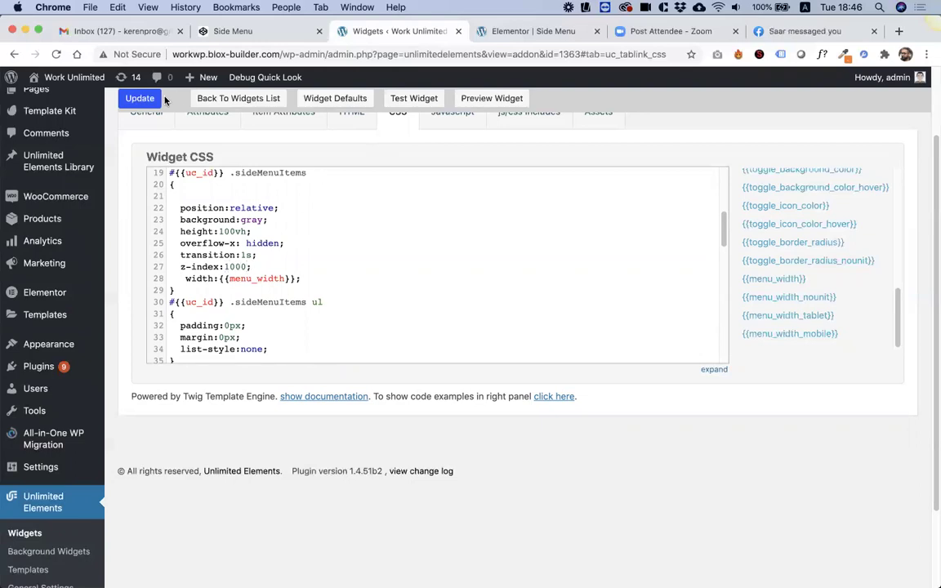
left_click(155, 99)
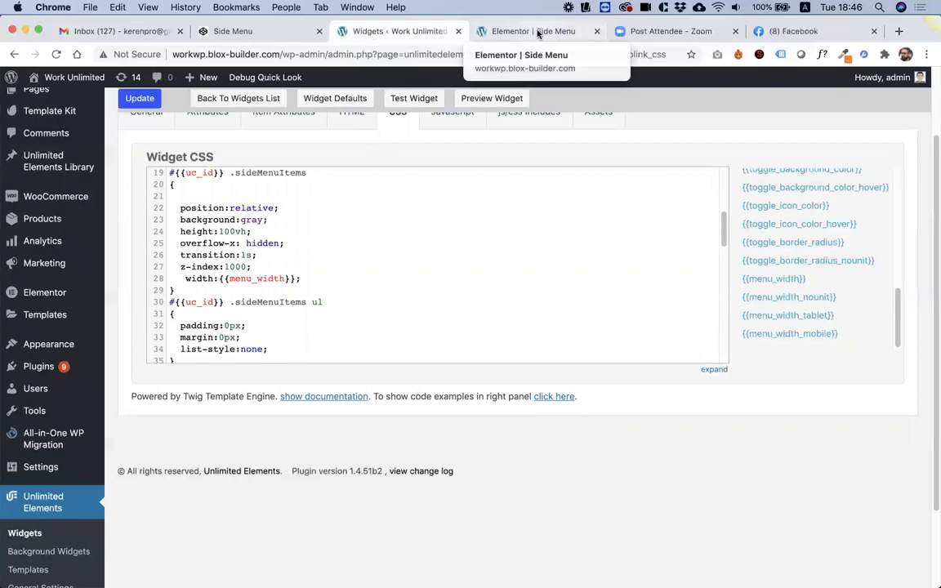
Step: Switch to the Elementor editor of the Side Menu page and reload it
left_click(538, 33)
left_click(56, 54)
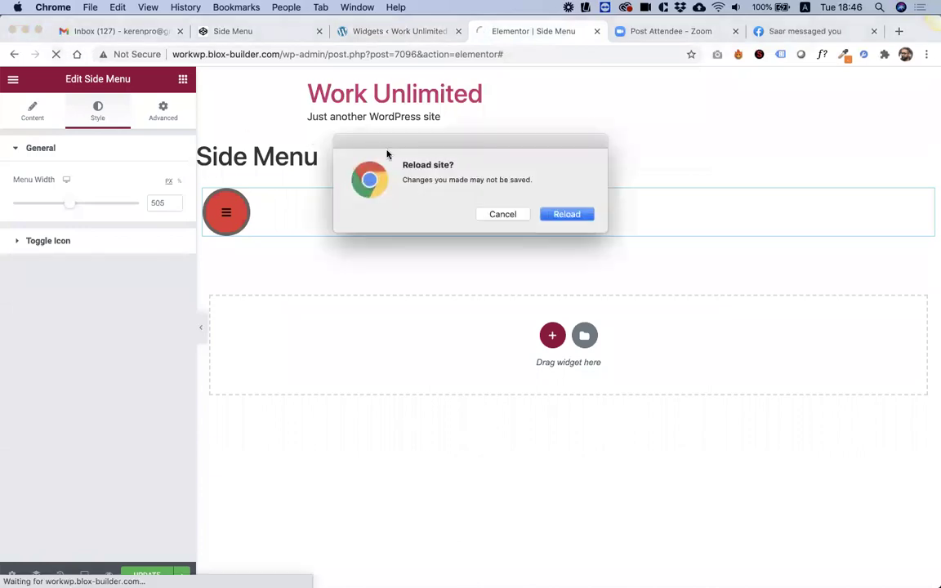
left_click(501, 214)
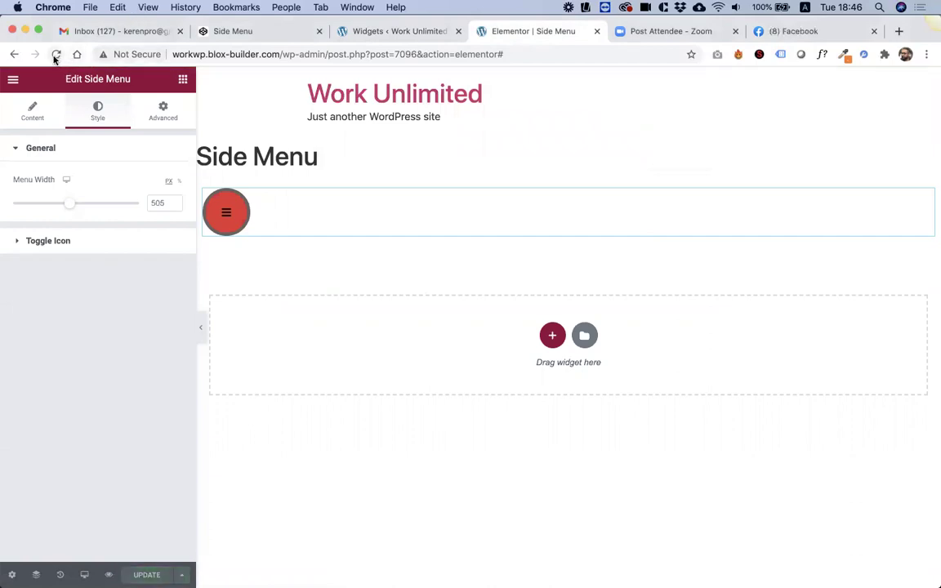
left_click(55, 55)
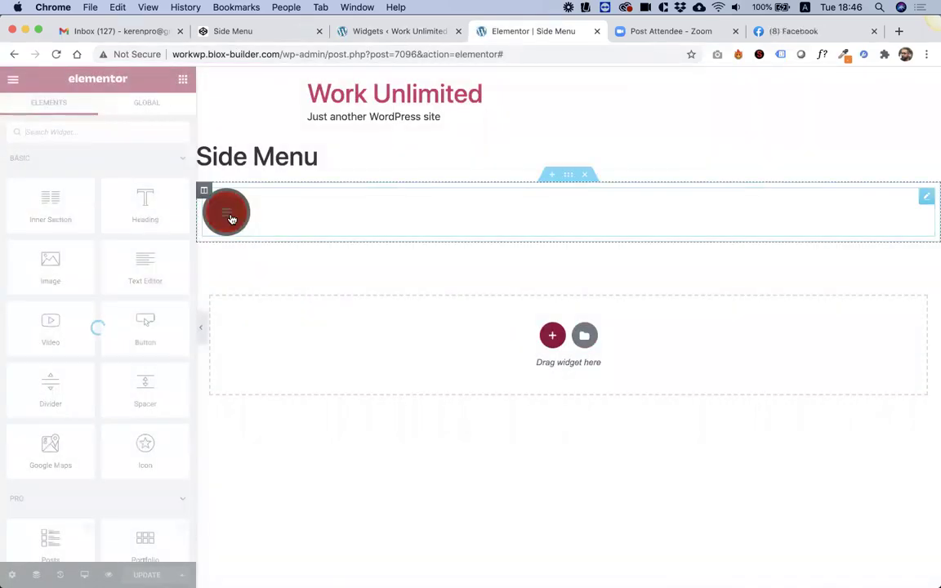
Step: Open the side menu in the preview and test the widget's Menu Width style setting at about 254 and 348 px
left_click(226, 214)
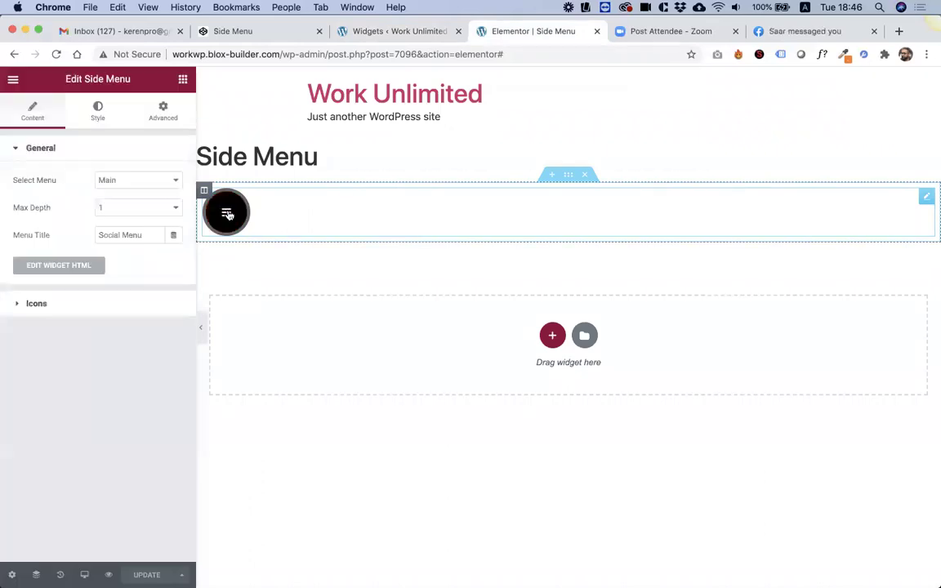
left_click(227, 214)
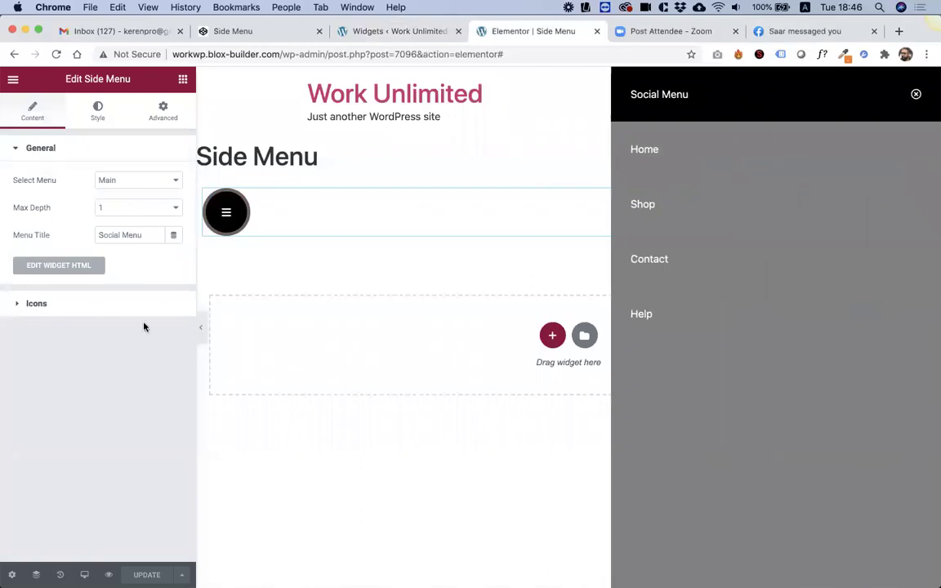
left_click(95, 112)
left_click_drag(88, 209, 35, 210)
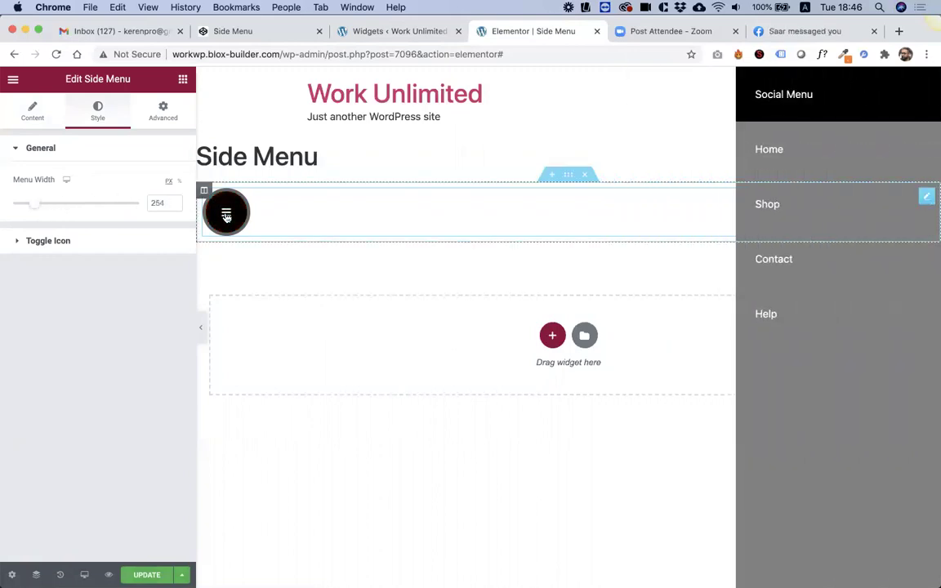
left_click_drag(37, 209, 58, 206)
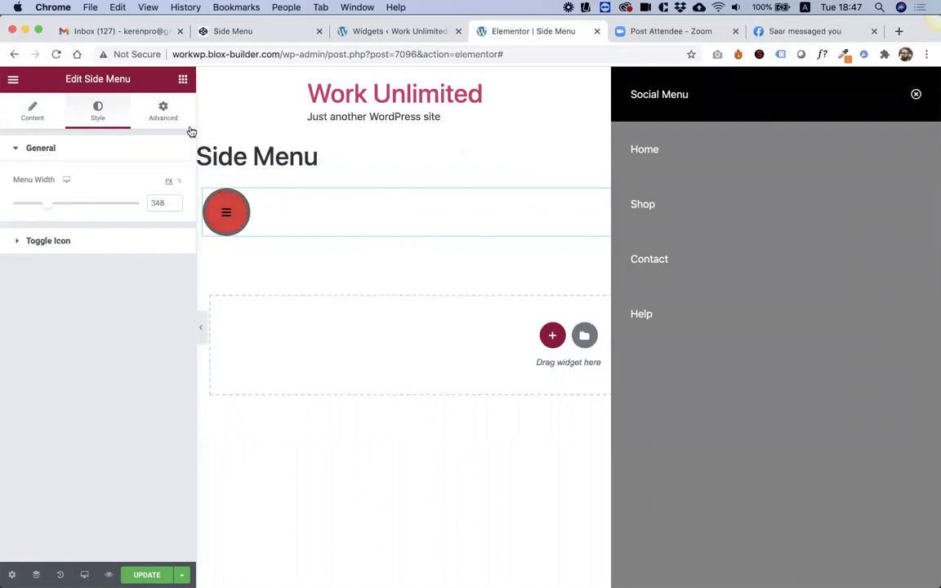
Step: Return to the widget editor and change the Menu Width style attribute's type to Number
left_click(368, 33)
scroll(298, 231, "up", 5)
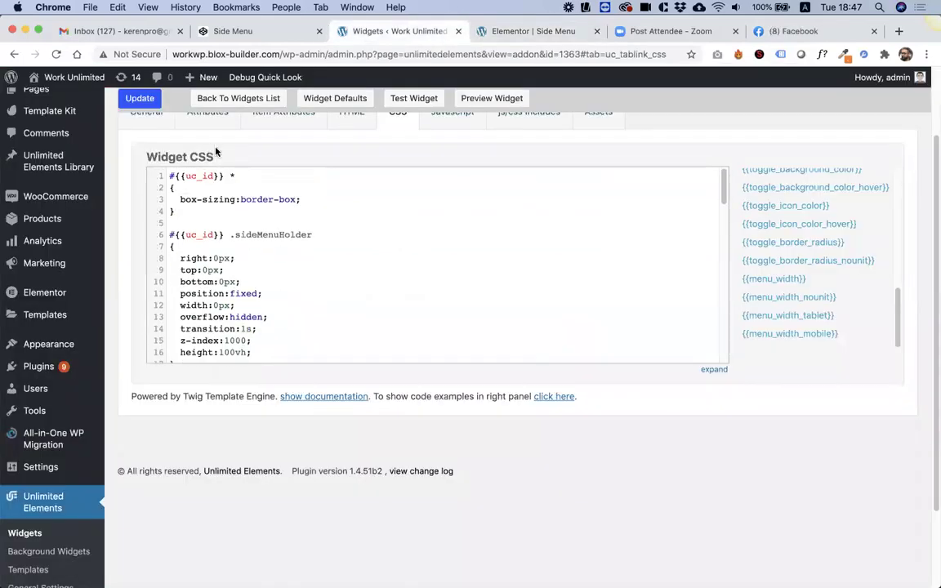
left_click(211, 206)
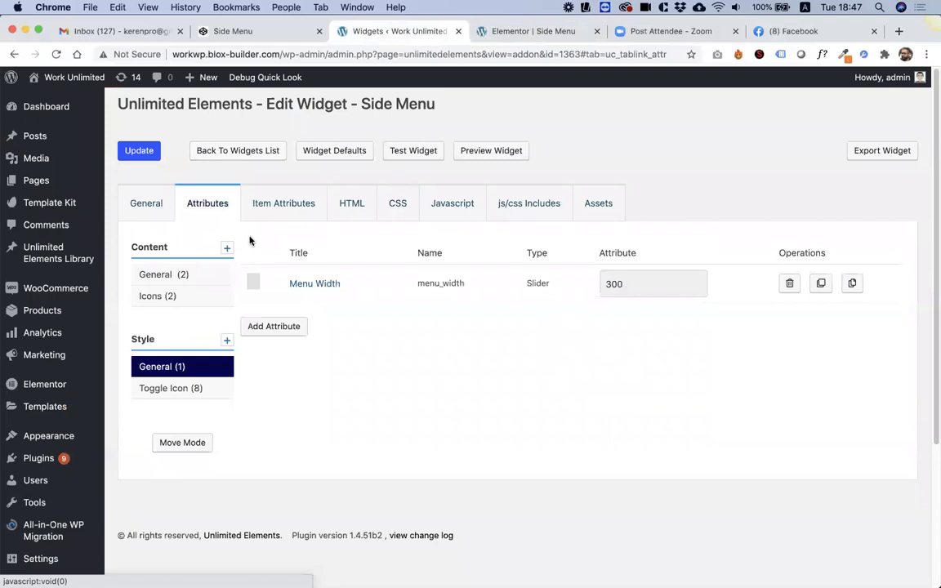
left_click(314, 279)
left_click(250, 174)
key("n")
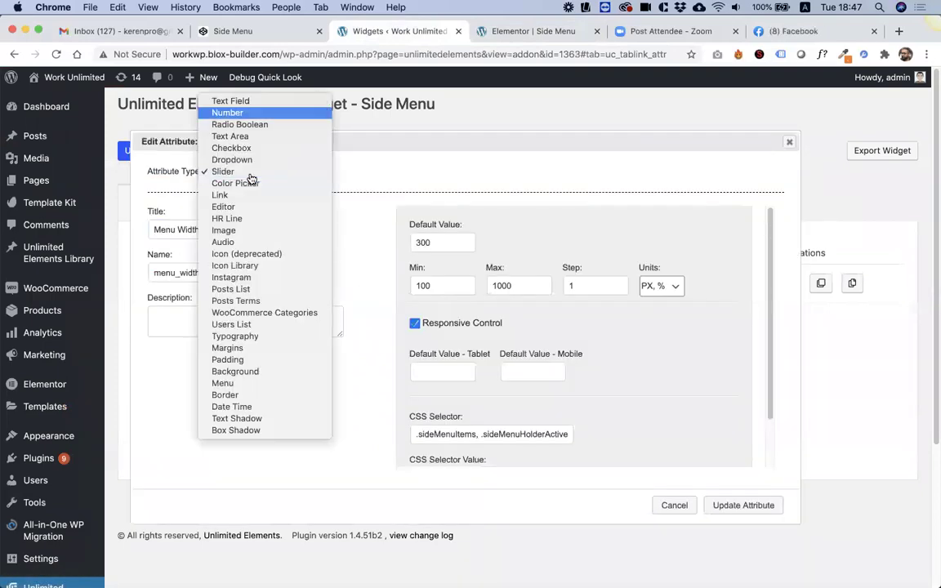
key("Return")
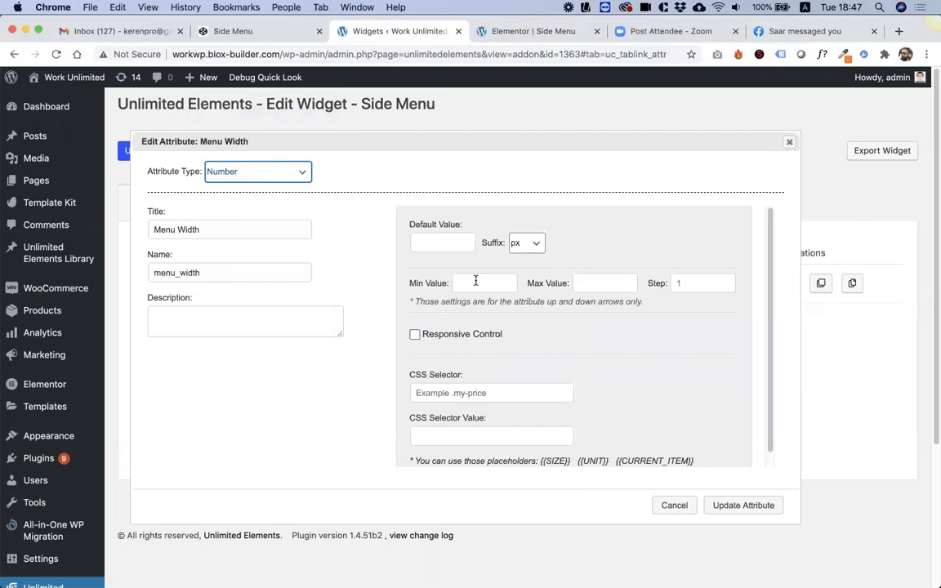
Step: Set the Menu Width attribute's default value to 300 with the px suffix
left_click(428, 244)
type("300")
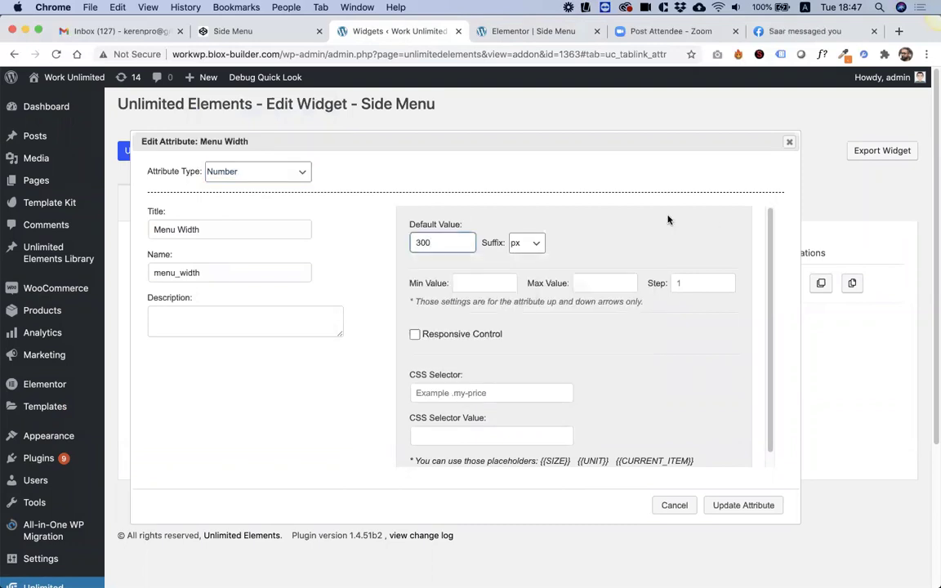
left_click(534, 243)
left_click(531, 248)
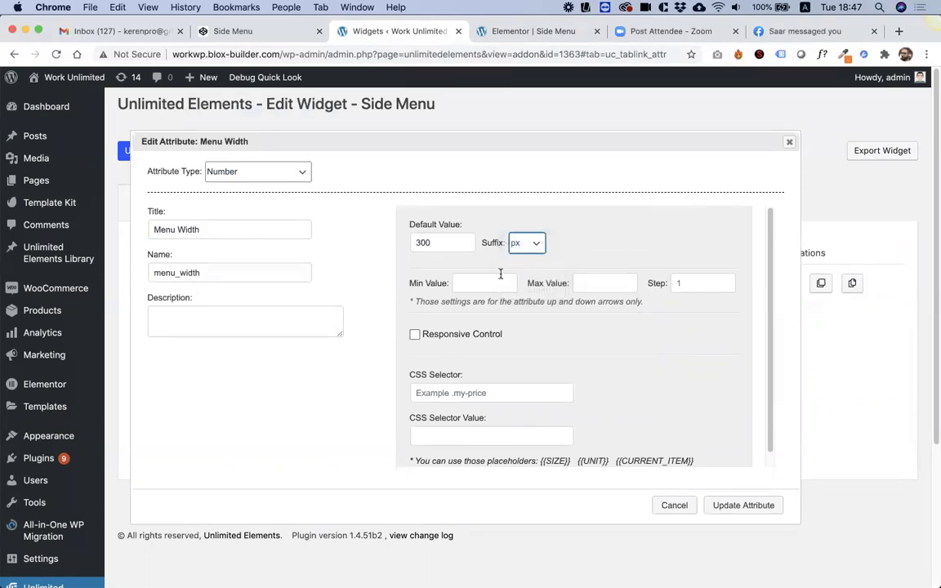
left_click(529, 243)
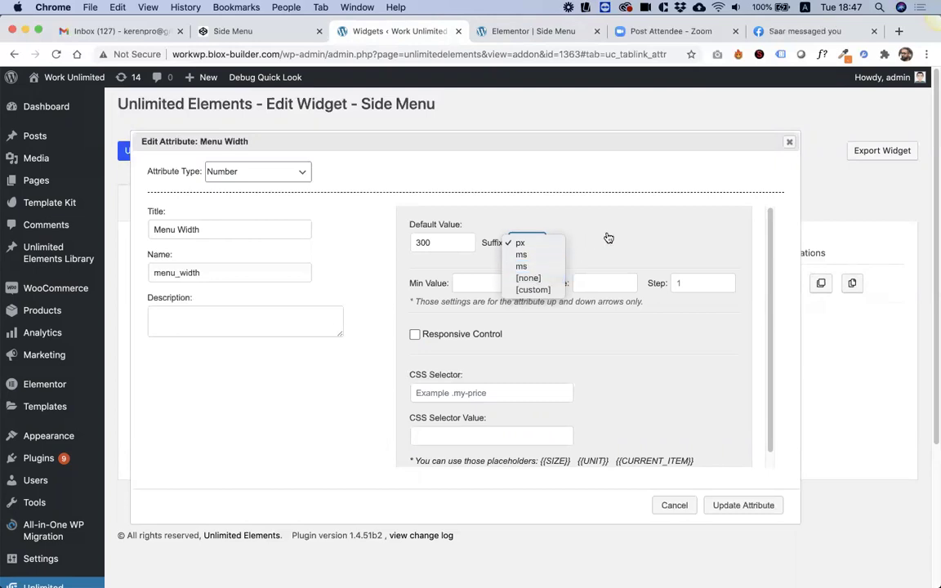
left_click(369, 246)
left_click(453, 241)
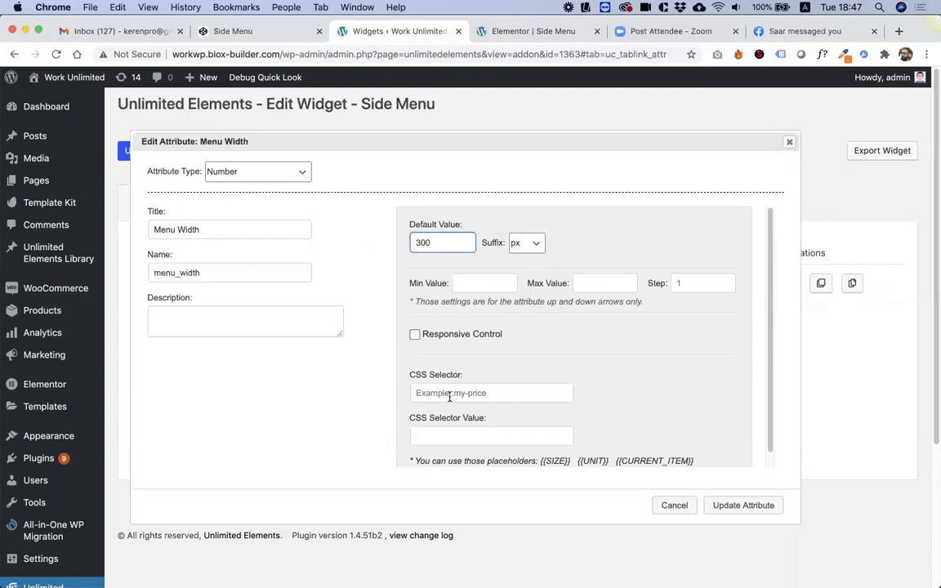
Step: Enable responsive control for the Menu Width attribute, save the attribute and update the widget
left_click(415, 337)
scroll(639, 357, "down", 2)
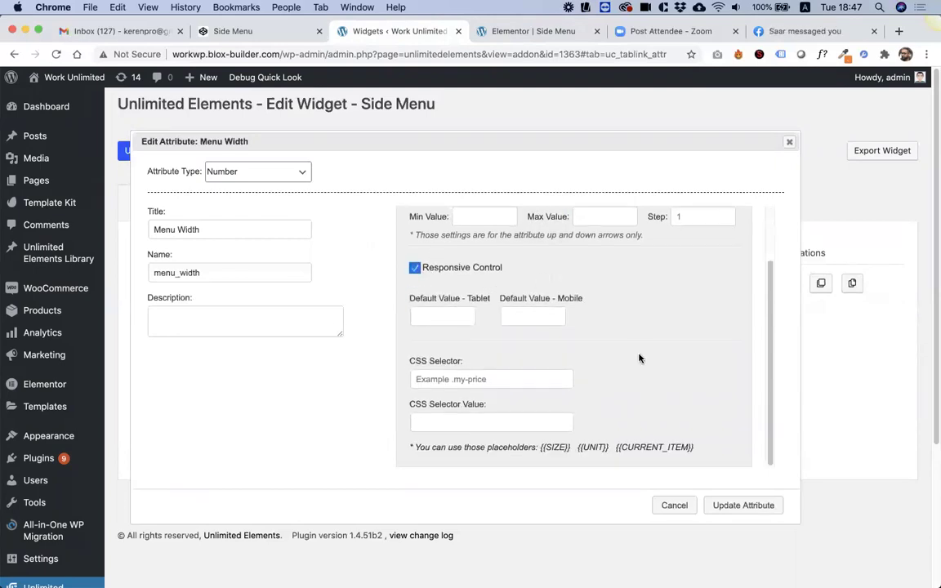
scroll(454, 392, "up", 2)
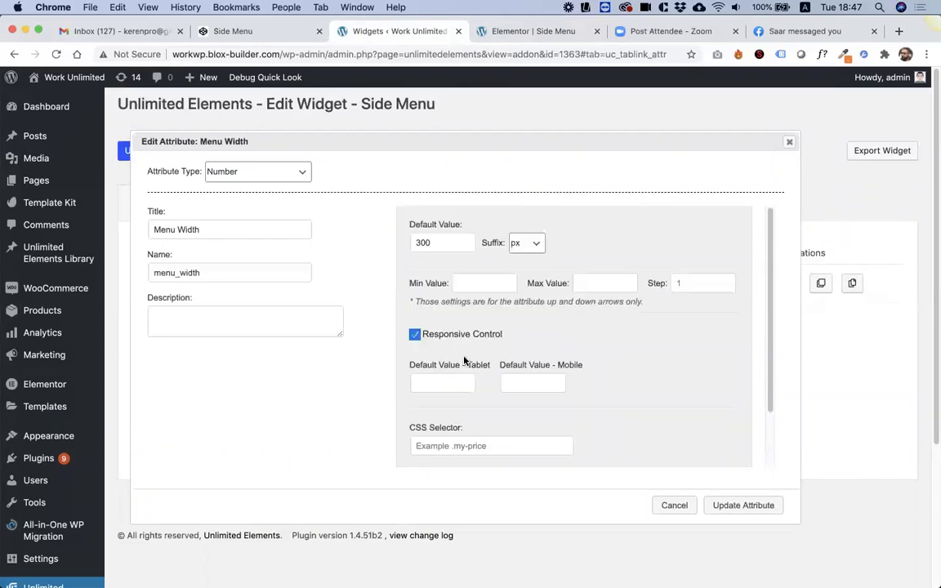
left_click(745, 507)
left_click(139, 151)
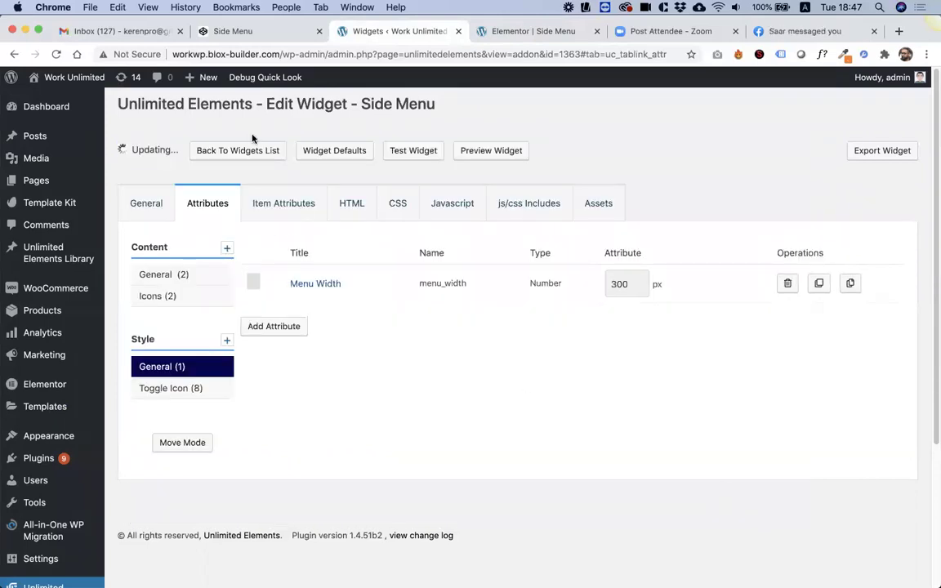
Step: Append px to the {{menu_width}} values in the .sideMenuItems and .sideMenuHolderActive CSS rules and update the widget
left_click(542, 33)
left_click(429, 32)
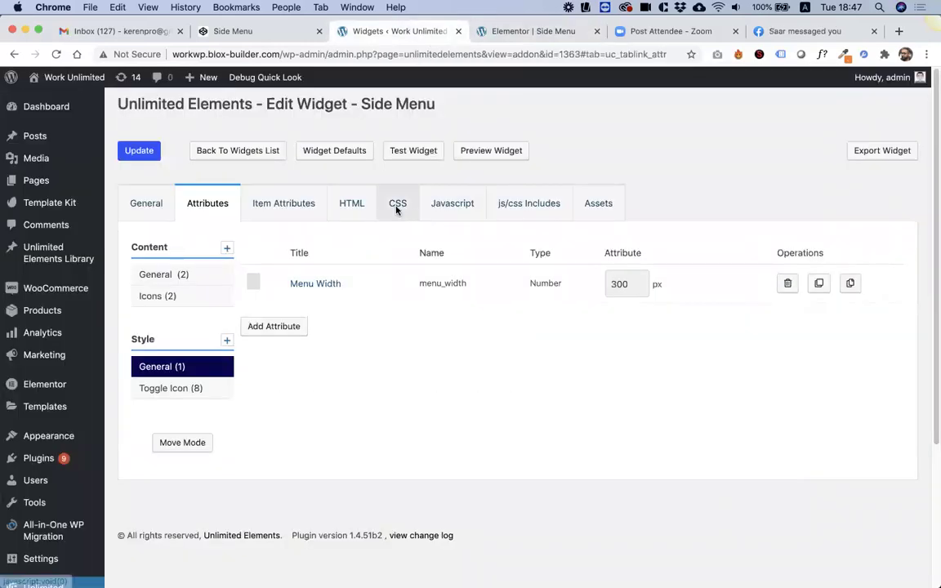
left_click(396, 209)
scroll(188, 340, "down", 3)
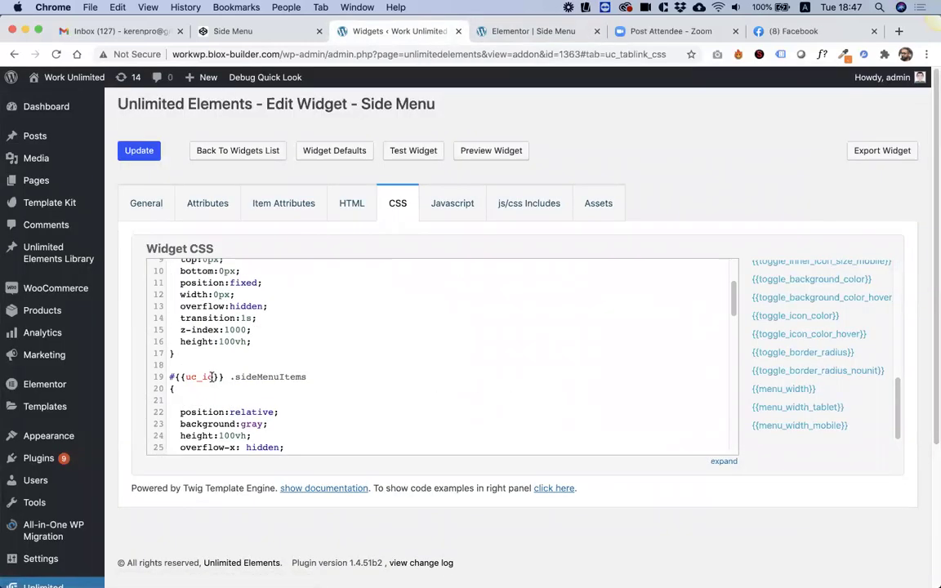
scroll(218, 373, "up", 3)
scroll(218, 373, "down", 8)
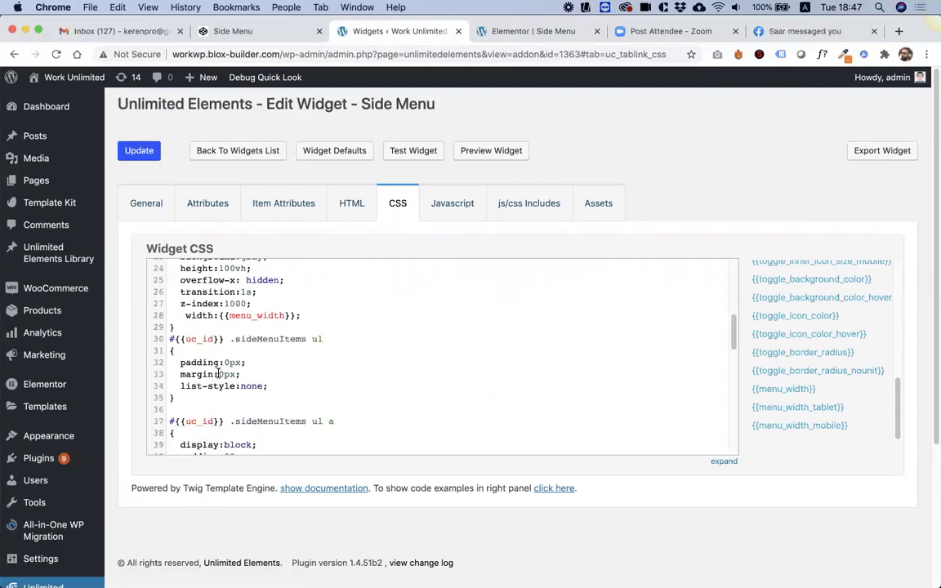
left_click(296, 312)
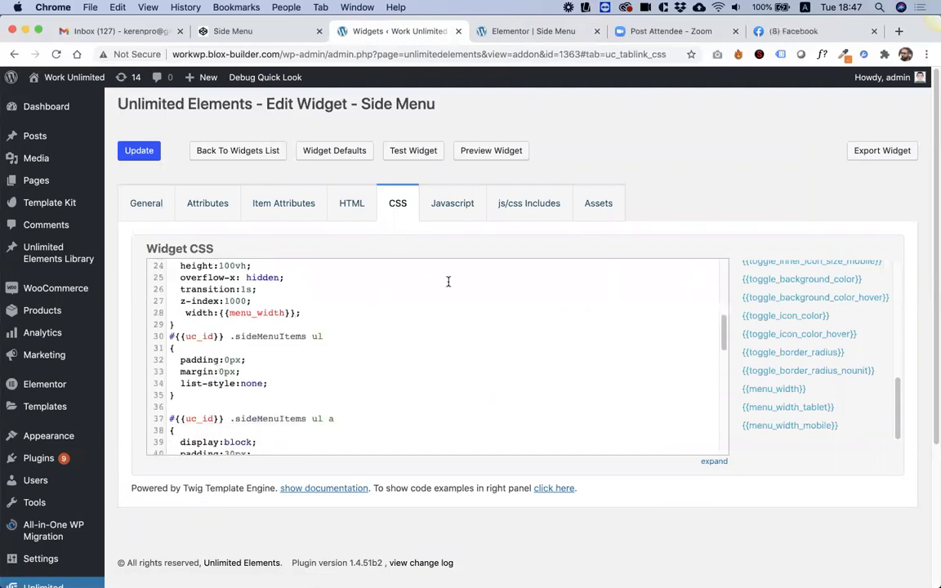
scroll(296, 342, "down", 6)
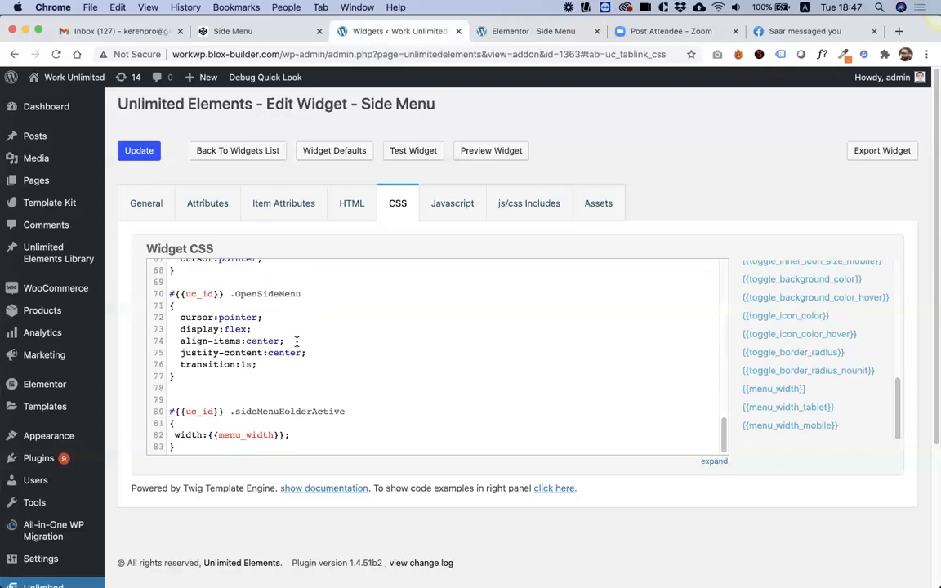
type("px")
left_click(139, 150)
Step: Switch to the Elementor editor of the Side Menu page and reload it, discarding unsaved changes
left_click(539, 31)
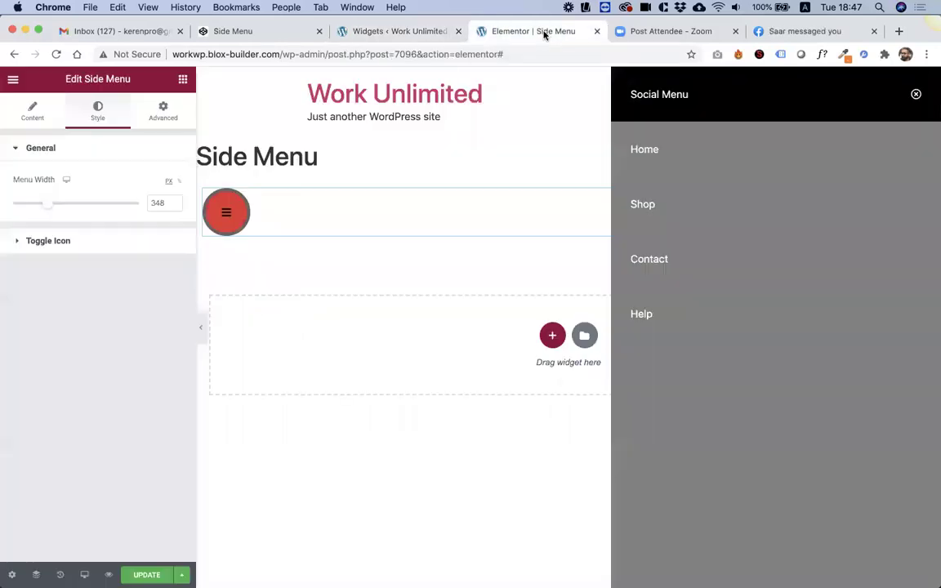
left_click(56, 55)
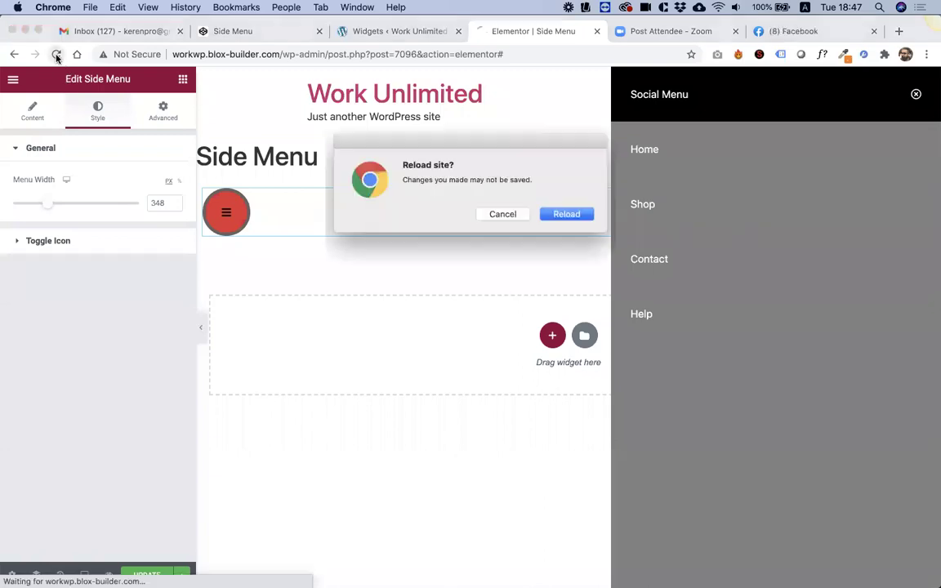
left_click(567, 215)
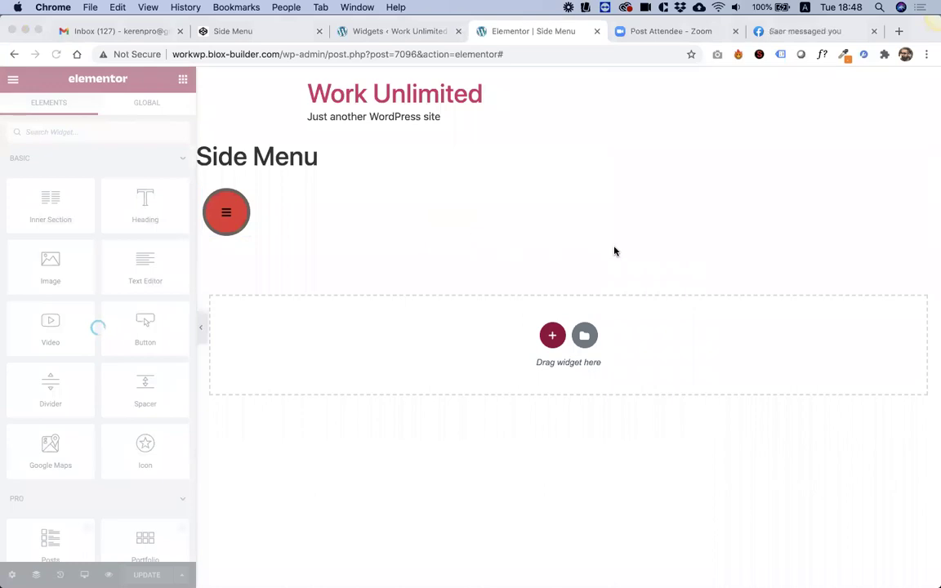
Step: Set the Side Menu widget's Menu Width style setting to 300 px and then 500 px, opening the menu in the preview to test it
left_click(227, 214)
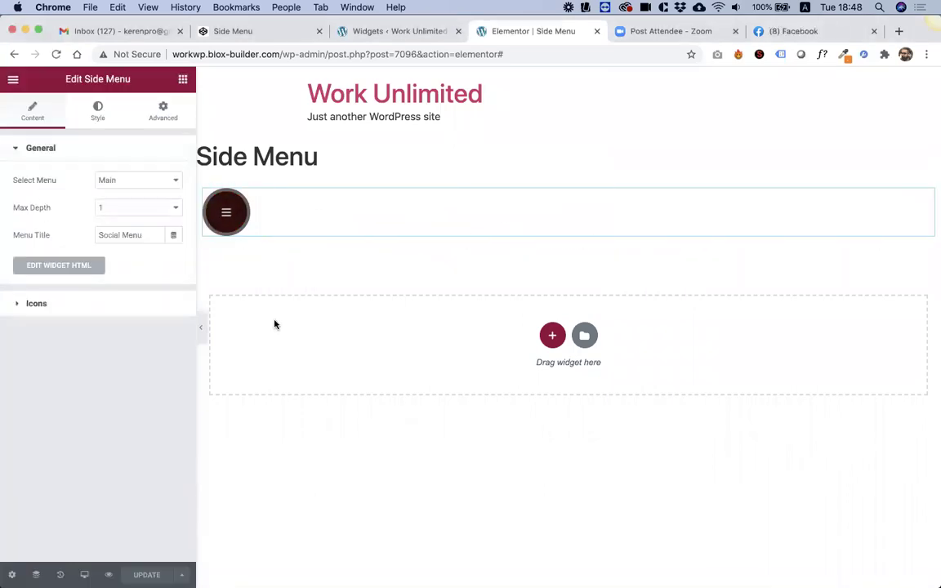
left_click(97, 112)
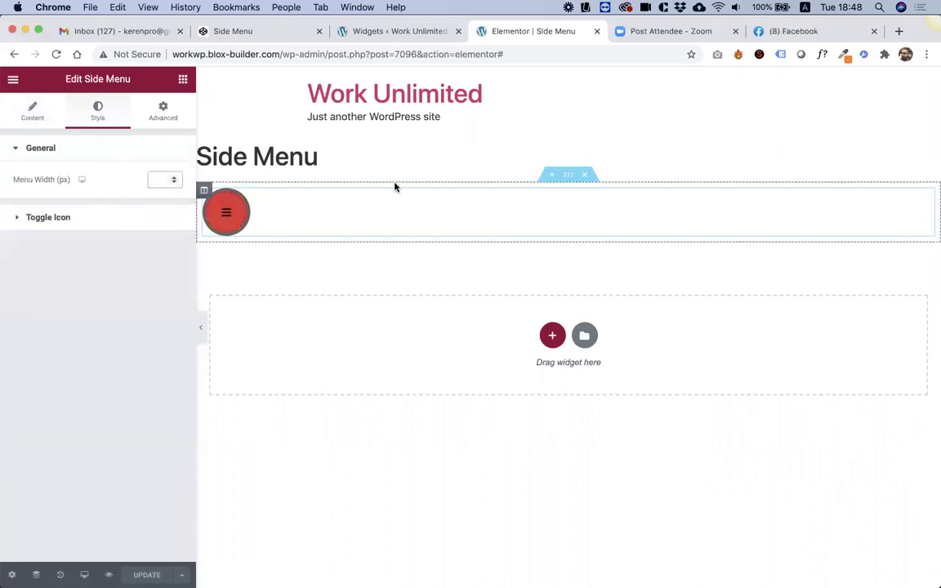
type("300")
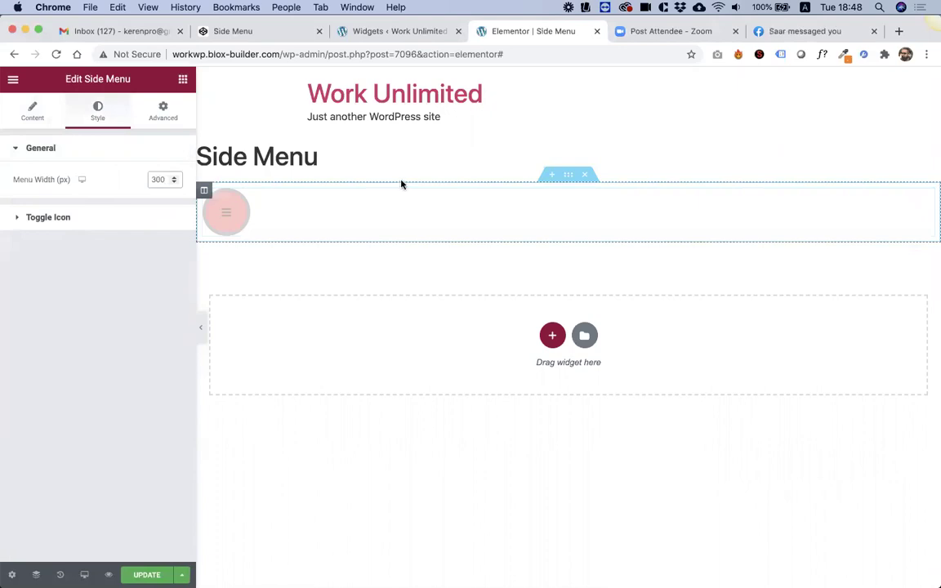
left_click(227, 213)
left_click(227, 214)
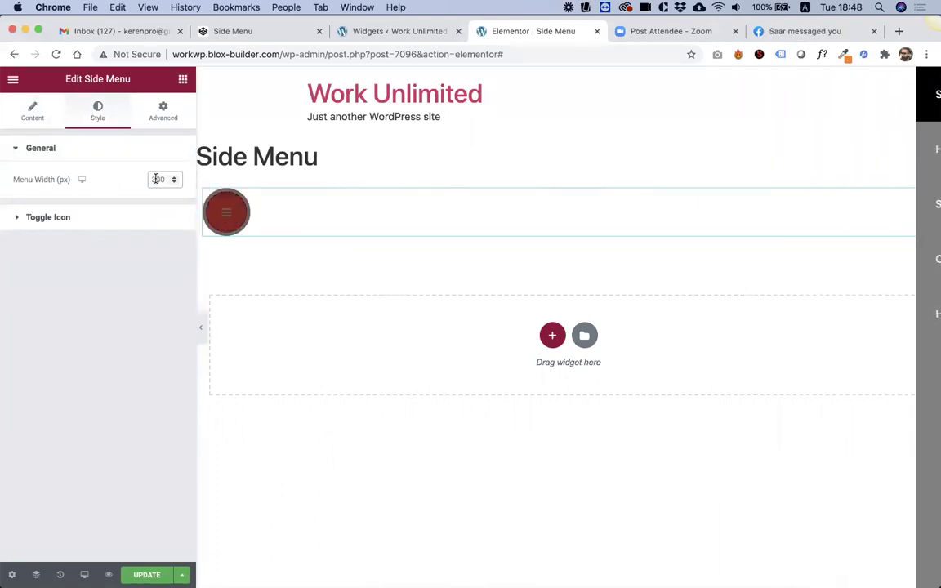
double_click(155, 178)
type("500")
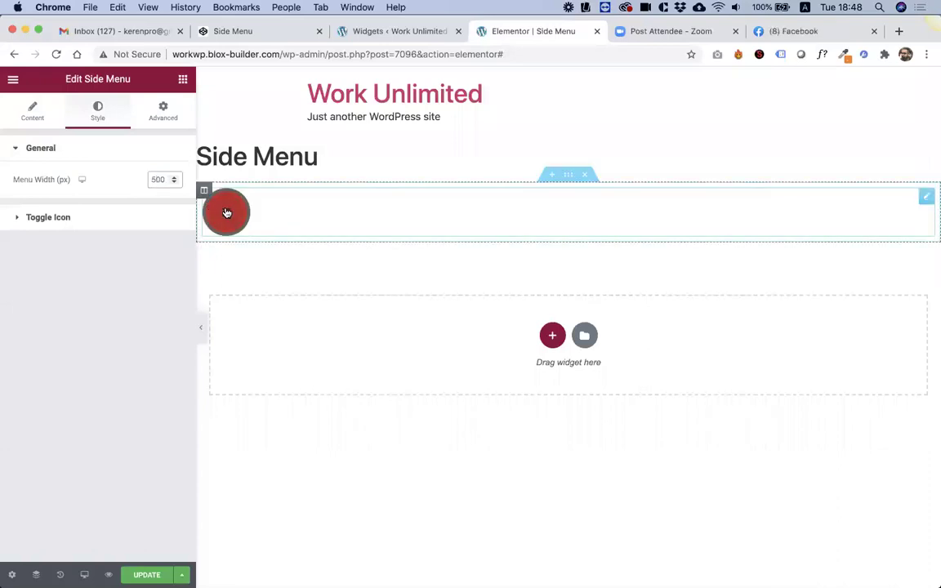
left_click(227, 214)
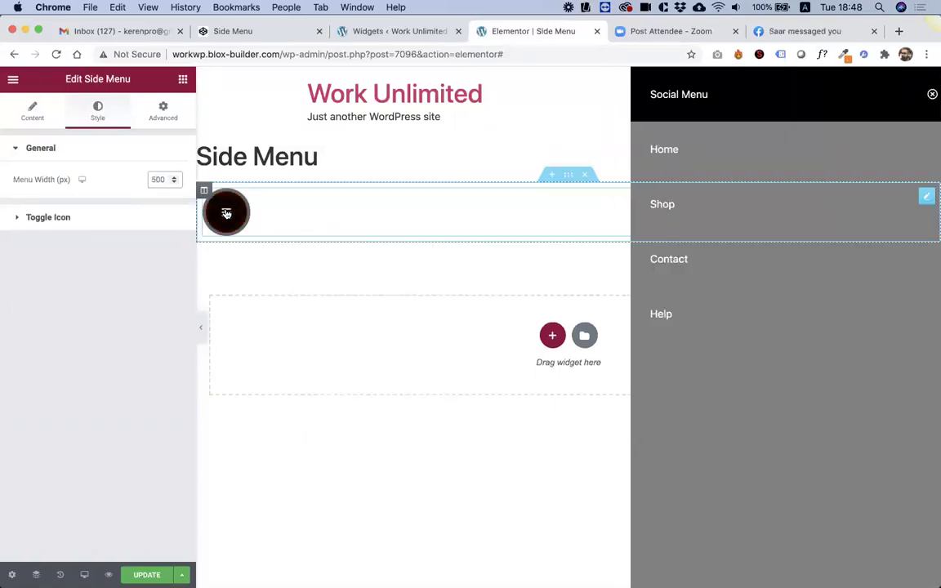
left_click(227, 213)
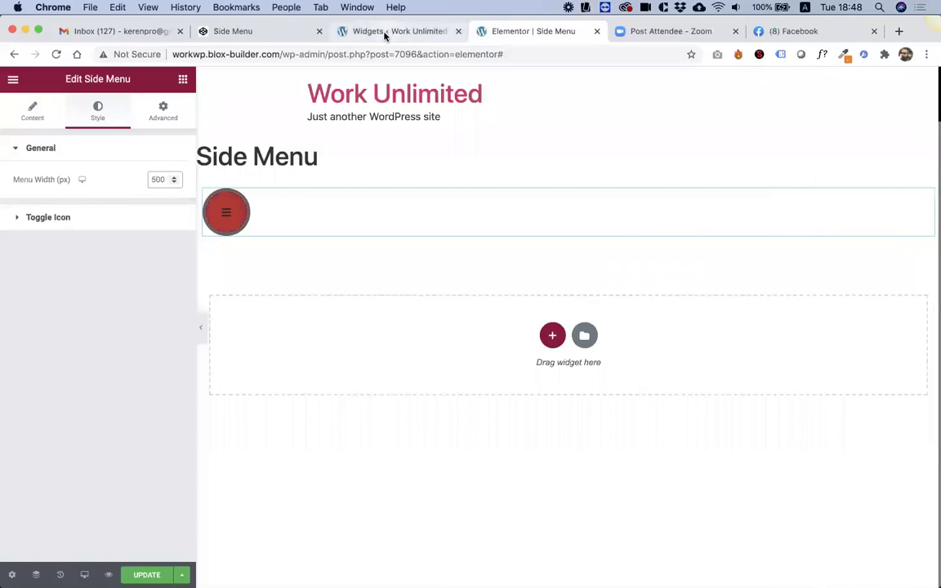
Step: Return to the widget editor, review the Menu Width attribute's default value and update the widget
left_click(397, 31)
left_click(206, 206)
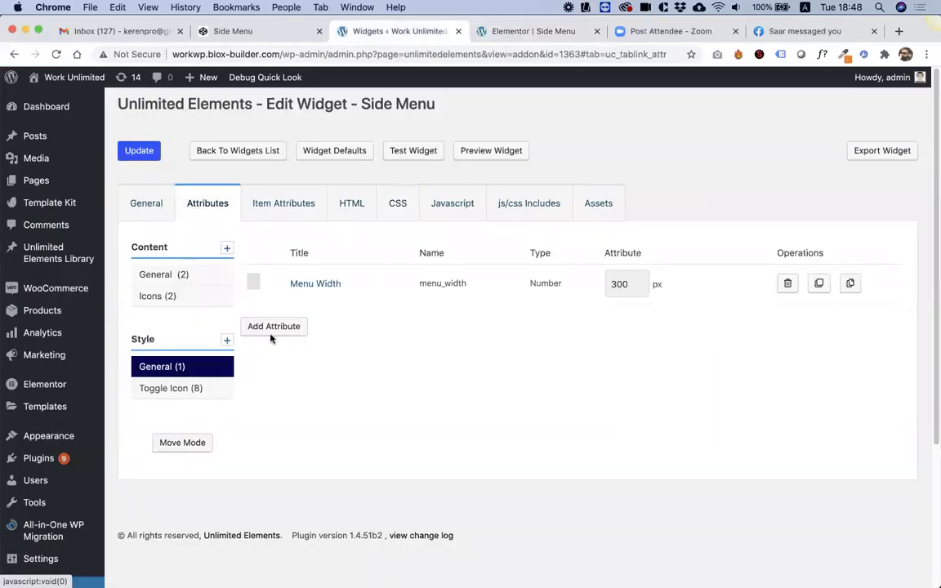
left_click(309, 285)
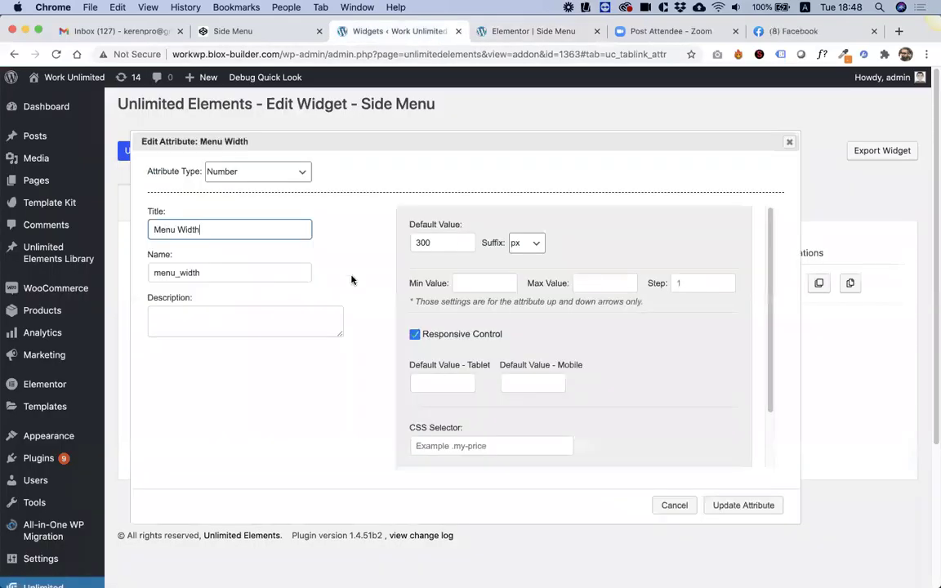
left_click(458, 244)
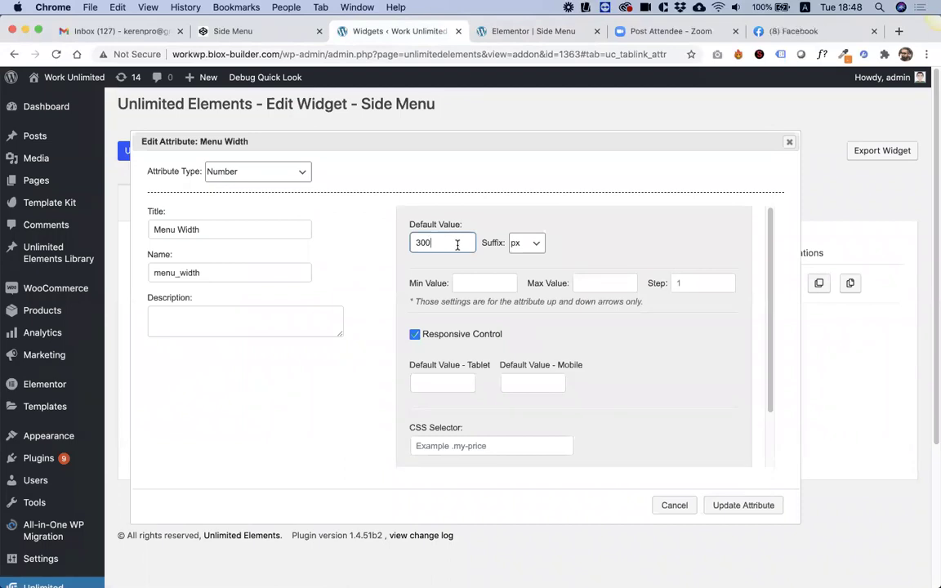
left_click(790, 145)
left_click(139, 151)
Step: Switch to the Elementor editor and open and close the side menu in the preview to check its width
left_click(531, 31)
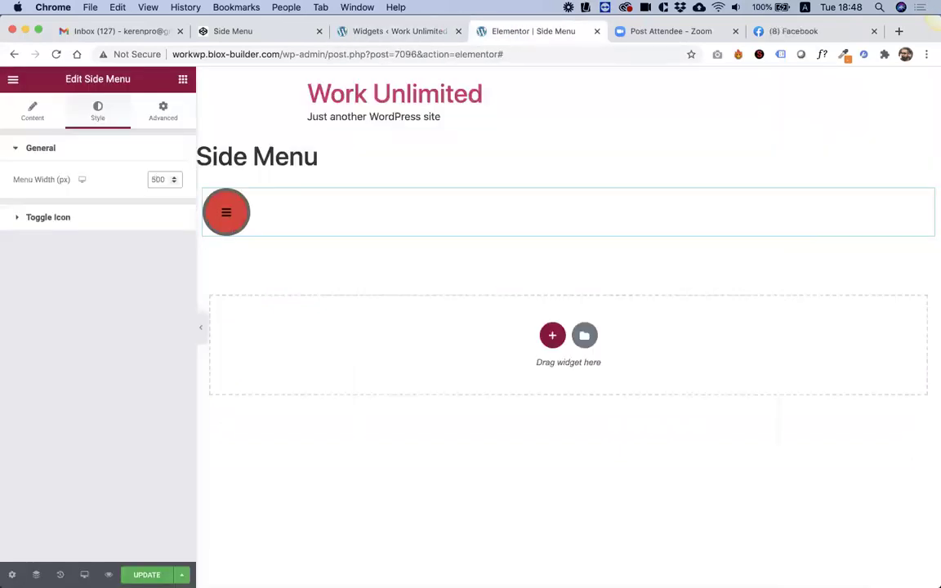
left_click(226, 211)
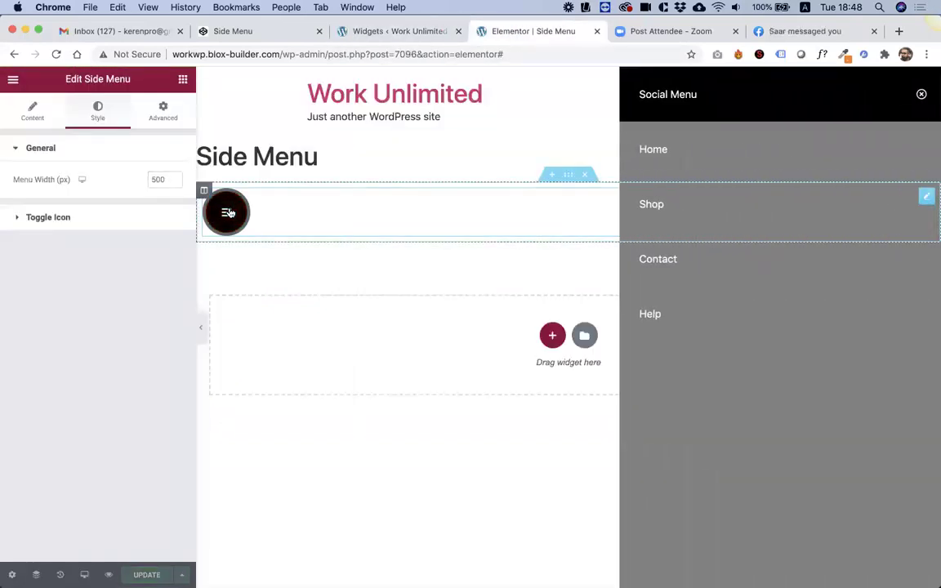
left_click(229, 213)
left_click(229, 212)
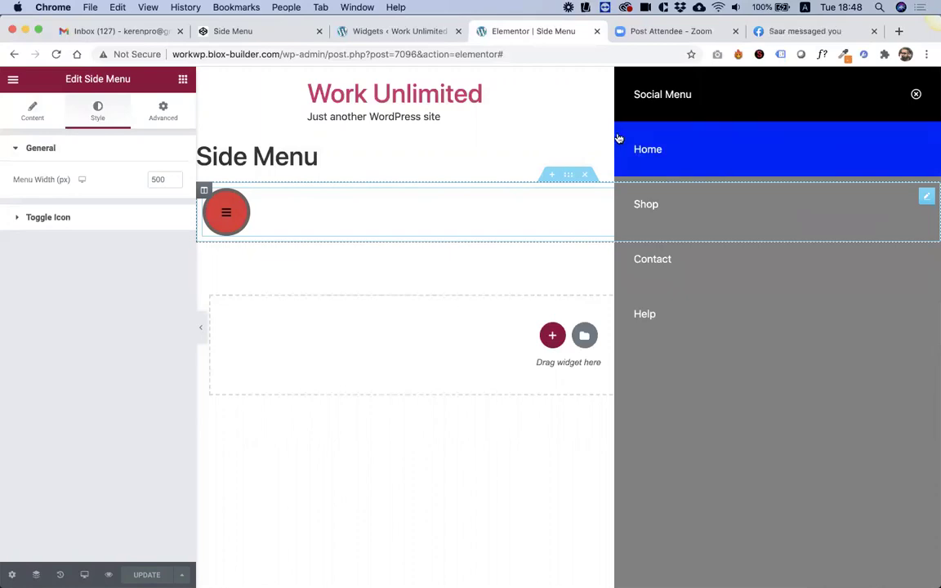
Step: Return to the widget editor, find the .sideMenuTitle rule in the widget CSS and copy its class selector
left_click(366, 32)
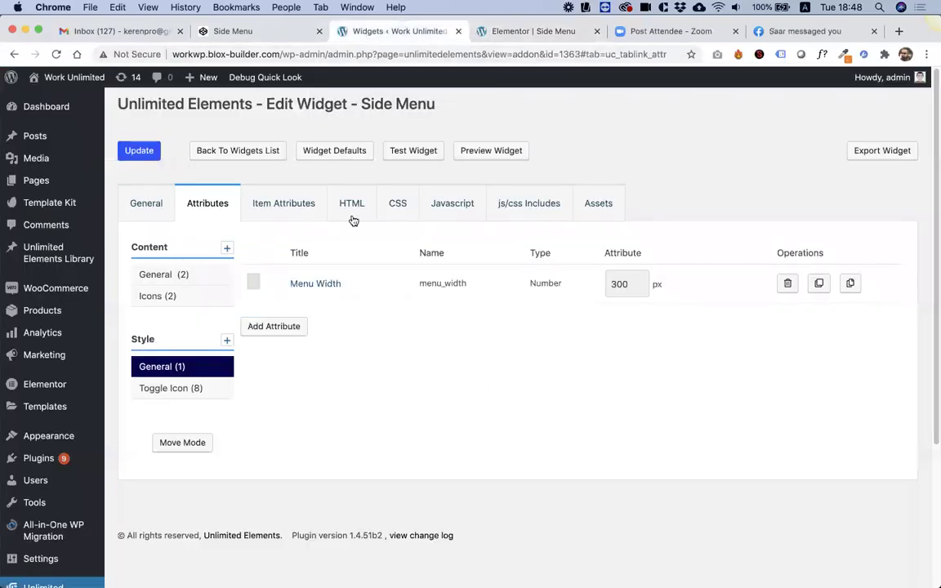
left_click(395, 207)
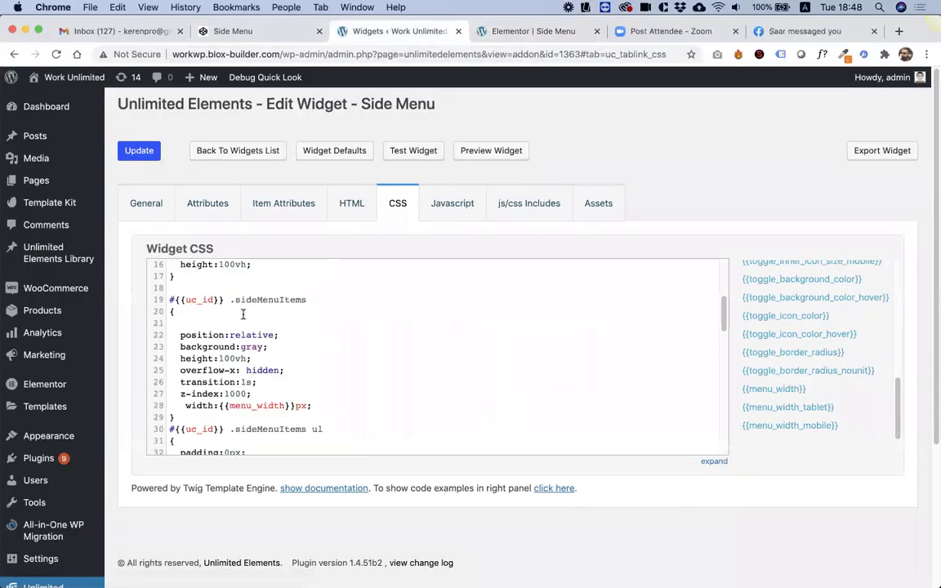
scroll(242, 313, "up", 4)
scroll(242, 313, "down", 10)
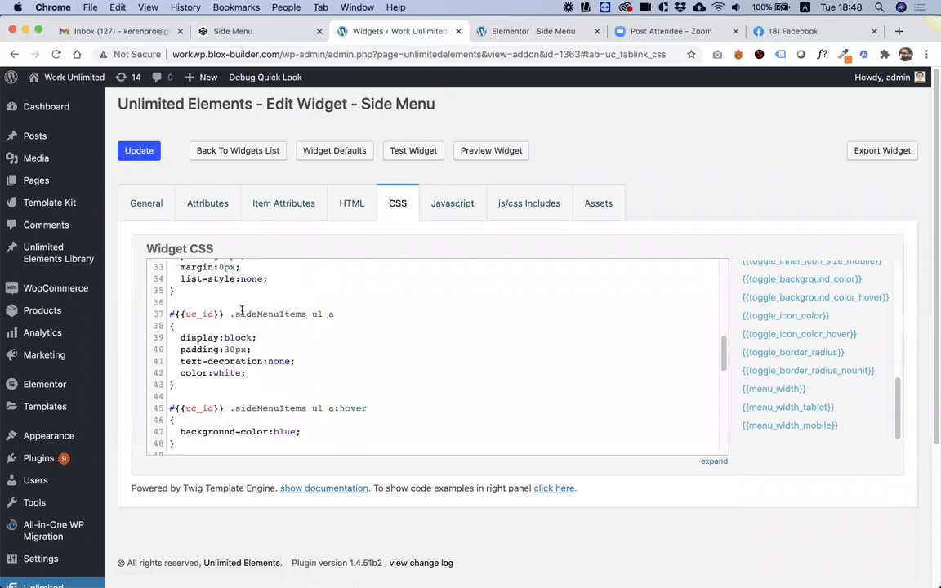
scroll(242, 311, "down", 9)
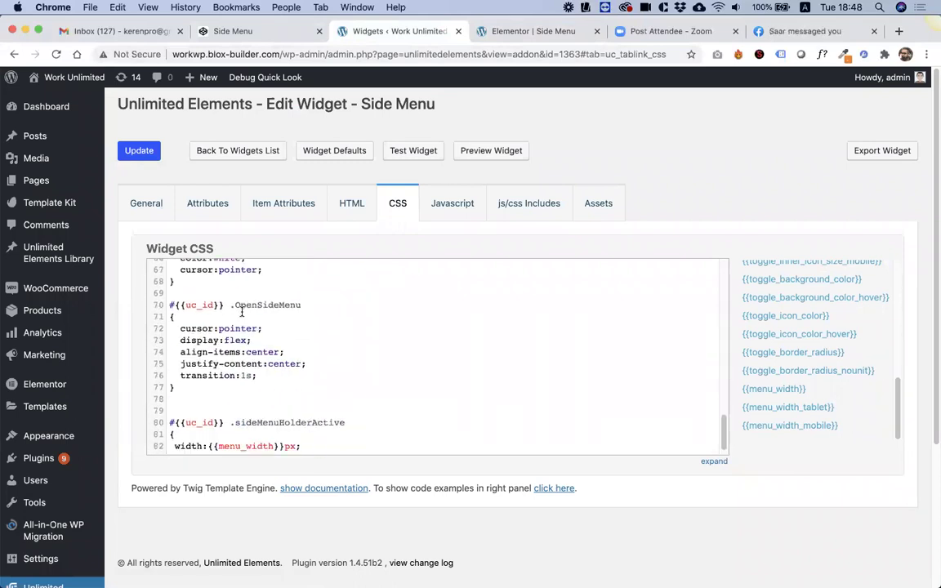
scroll(240, 313, "up", 6)
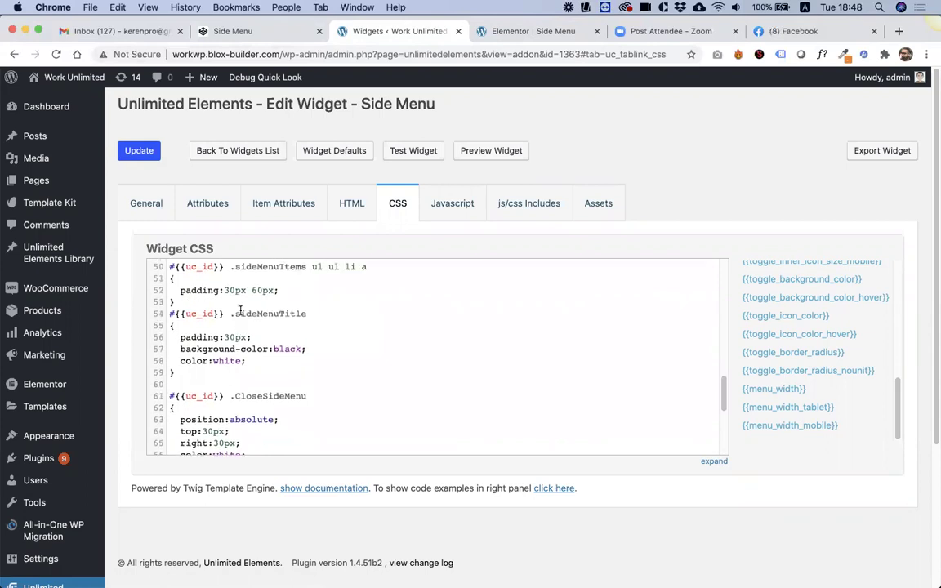
left_click(237, 388)
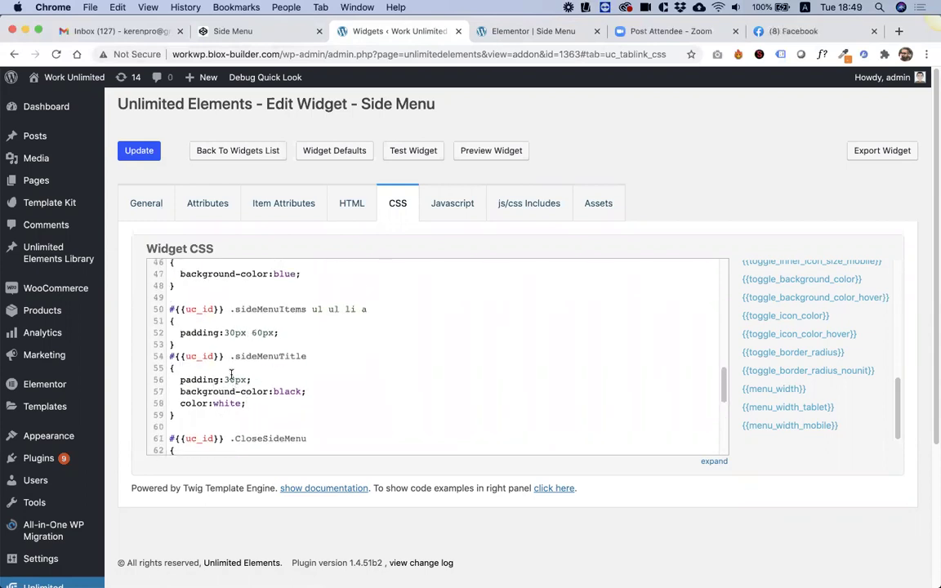
left_click_drag(308, 356, 233, 356)
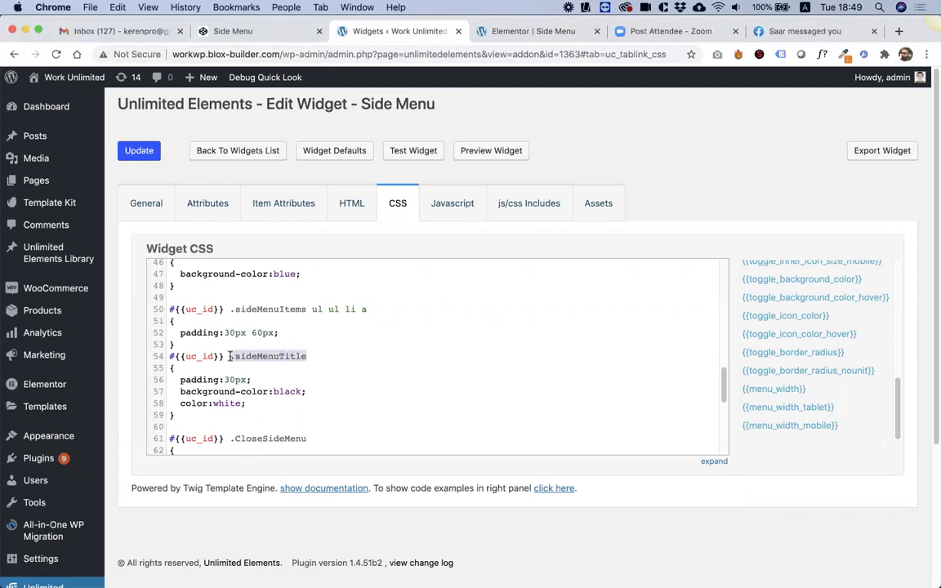
Step: Add a Style attribute section titled Menu Title and move it above the Toggle Icon section
left_click(204, 204)
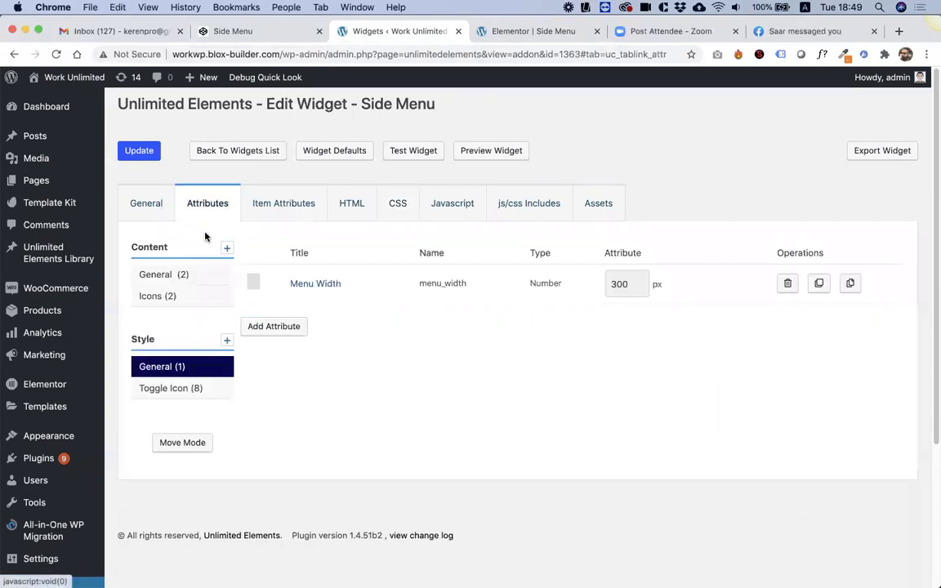
left_click(227, 343)
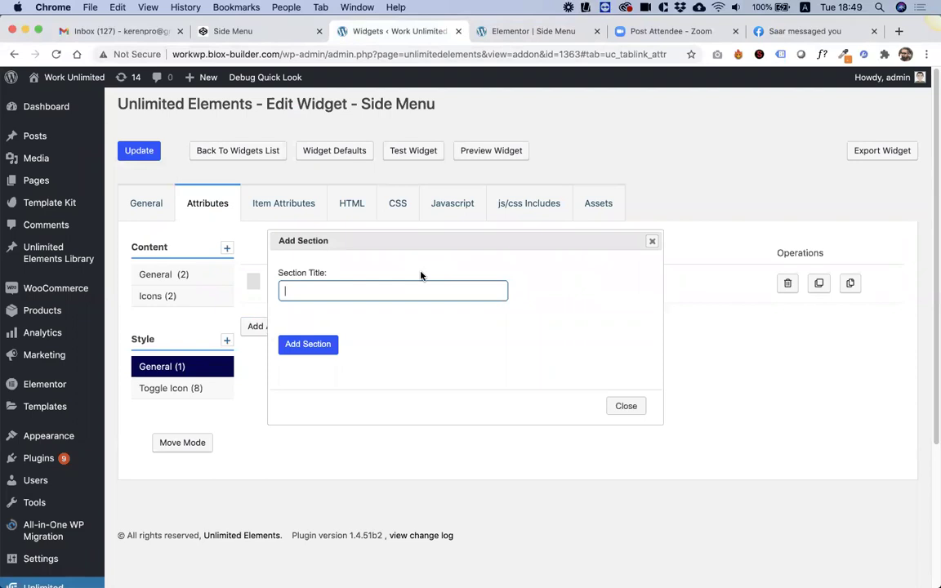
type("Menu Title")
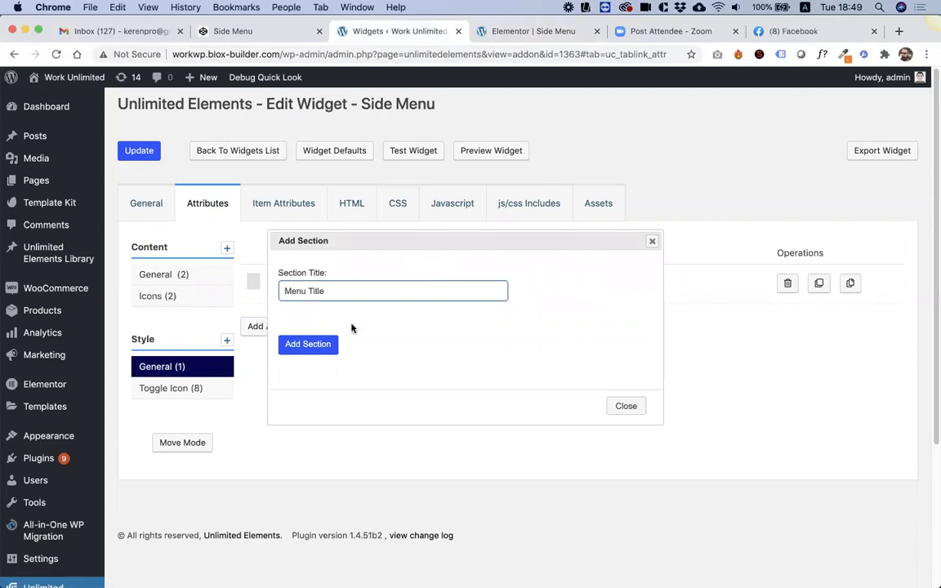
left_click(315, 344)
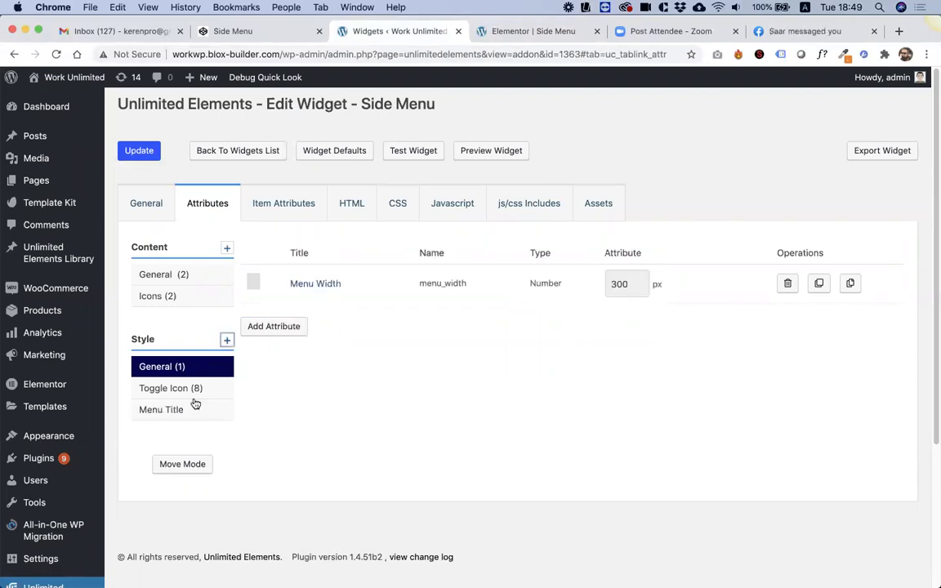
left_click_drag(170, 413, 197, 387)
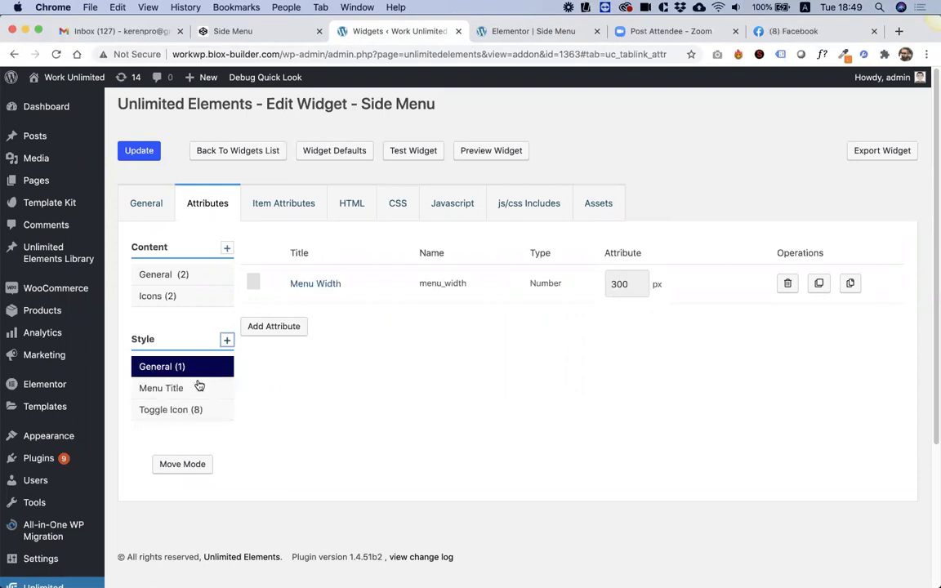
Step: Start a new Padding attribute in the Menu Title section with the title Menu Title Padding and the name menu_title_padding
left_click(173, 390)
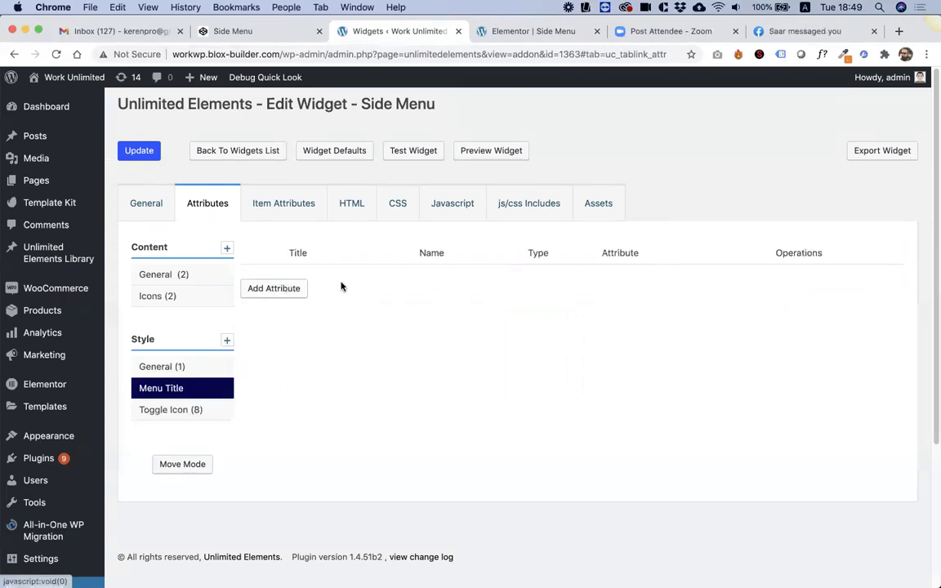
left_click(276, 288)
left_click(262, 172)
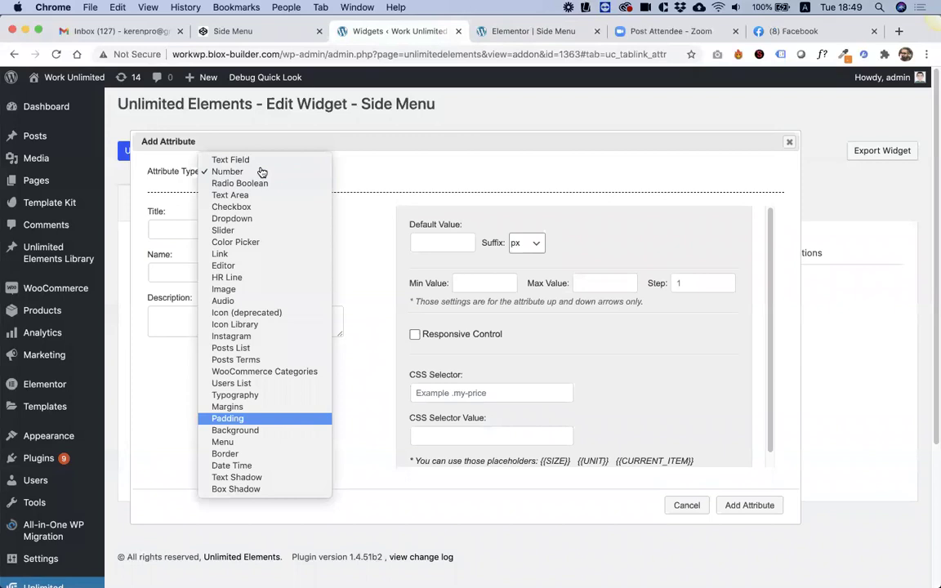
left_click(228, 419)
left_click(248, 226)
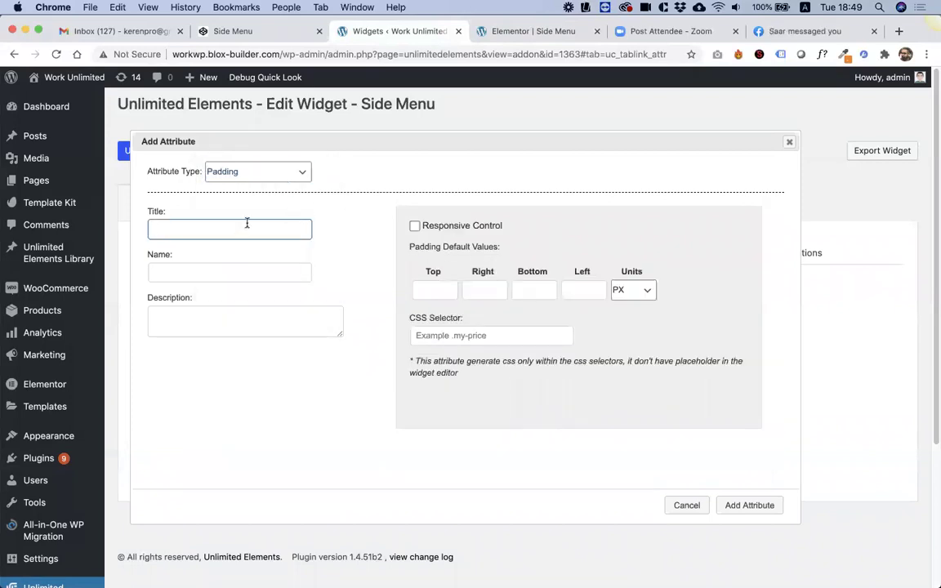
type("Menu Title Padding")
key("Tab")
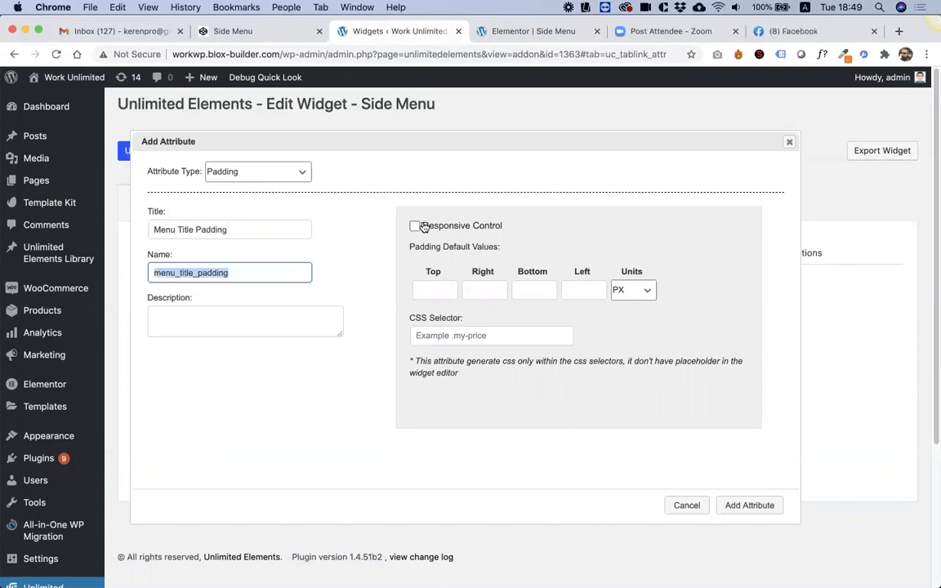
Step: Make the padding attribute responsive with desktop defaults of 20 px on all sides and CSS selector .sideMenuTitle, and add it
left_click(414, 225)
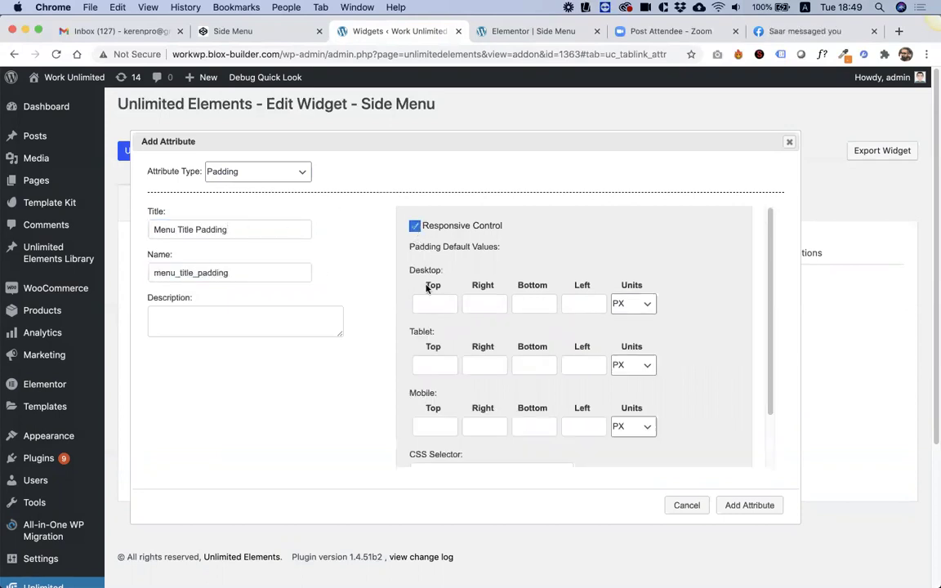
left_click(434, 303)
type("20")
key("Tab")
type("20")
key("Tab")
type("20")
key("Tab")
type("20")
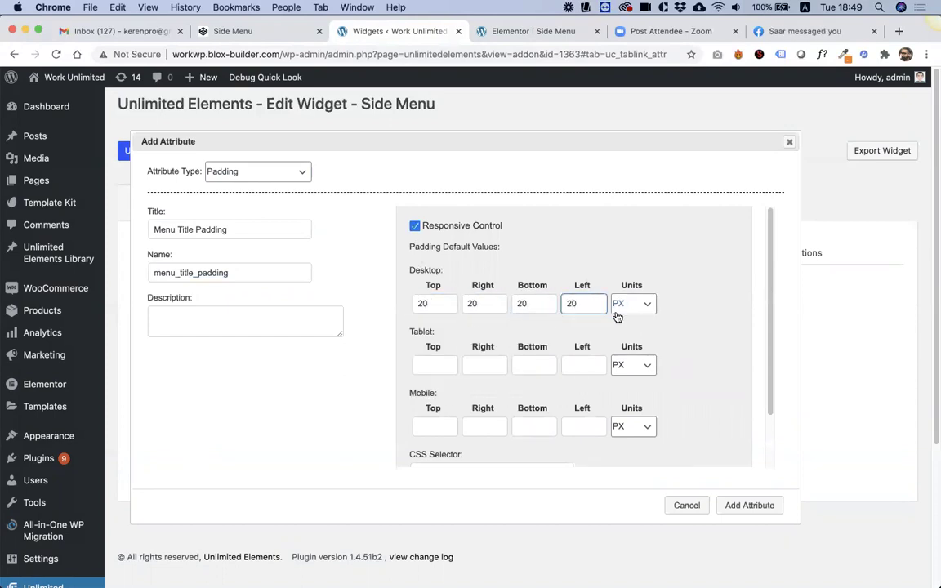
scroll(642, 389, "down", 2)
left_click(513, 411)
type(".sideMenuTitle")
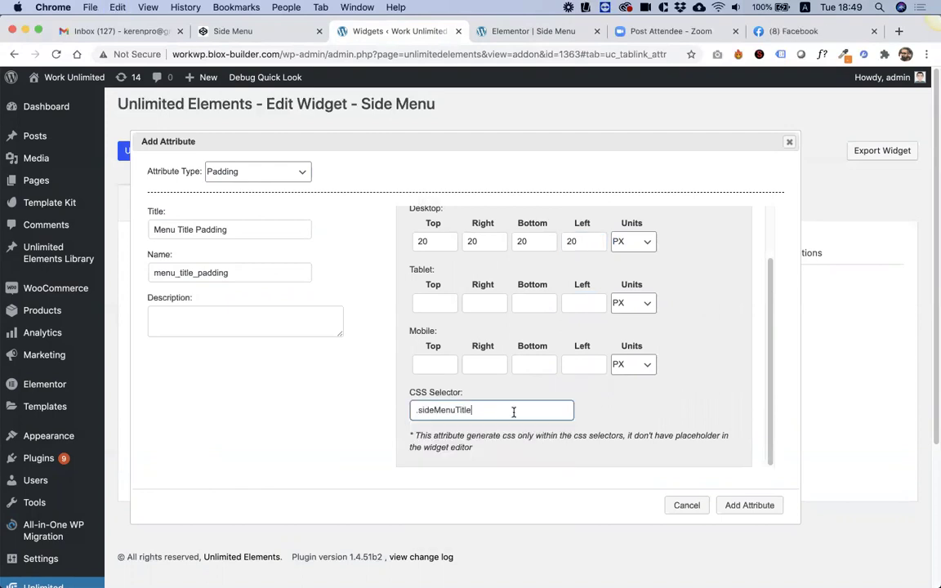
left_click(749, 505)
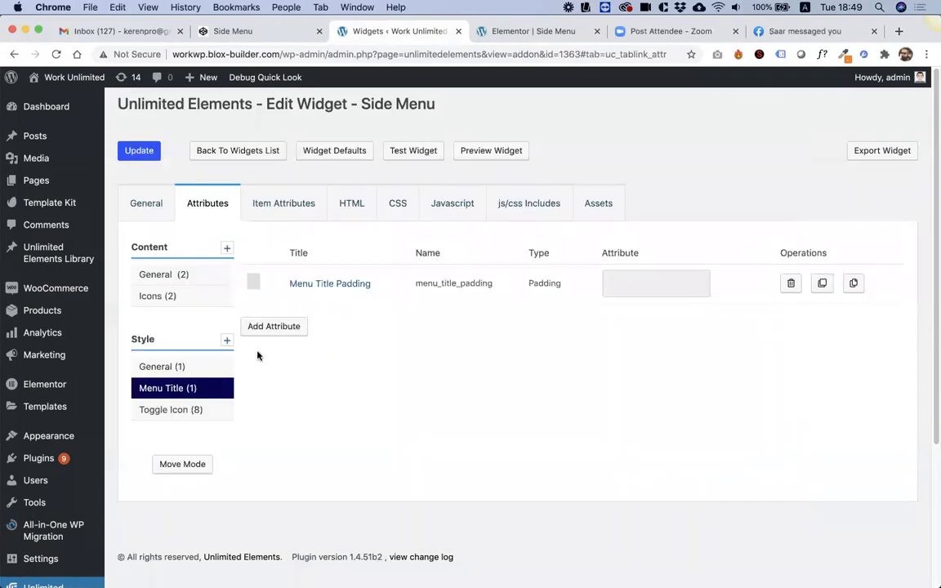
Step: Delete the hard-coded padding line from the .sideMenuTitle rule in the widget CSS
left_click(397, 204)
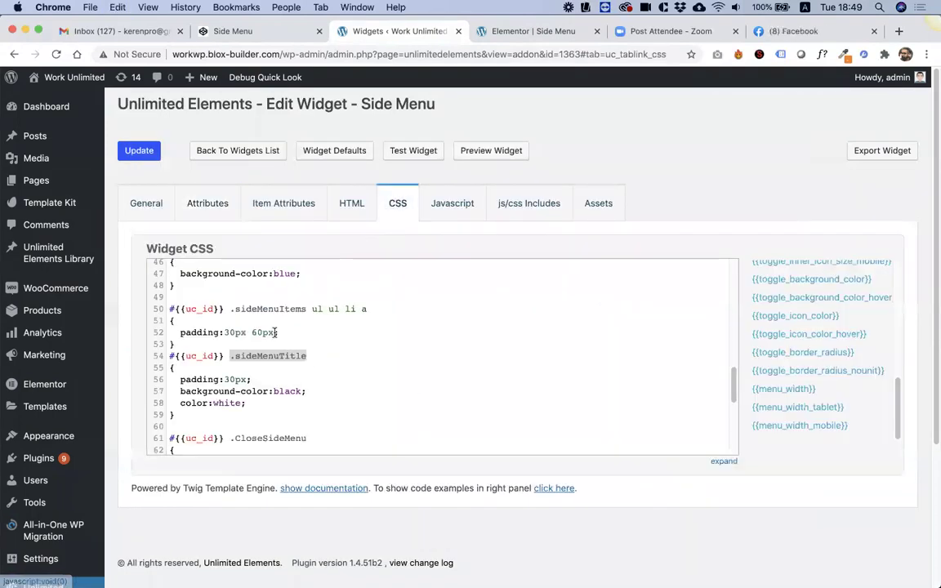
left_click(260, 381)
triple_click(210, 381)
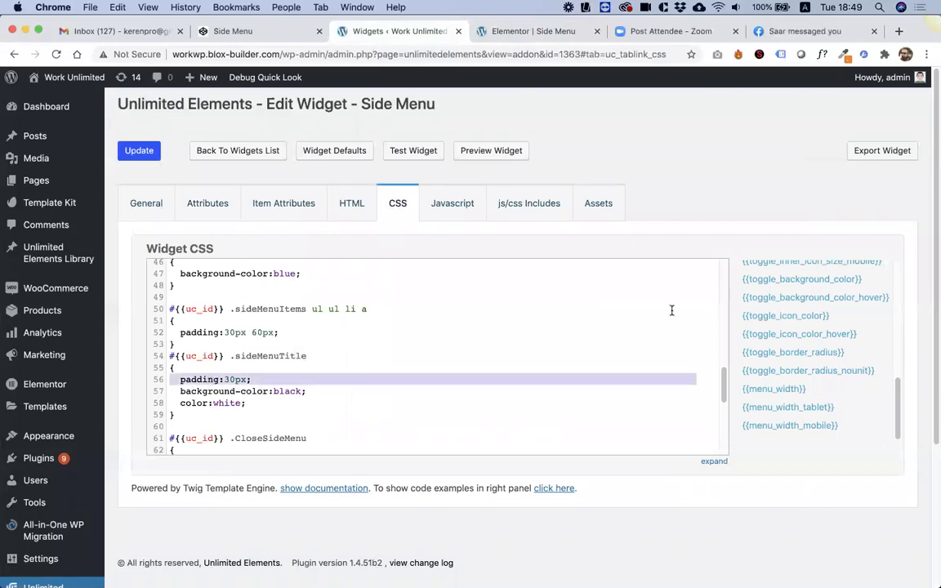
key("BackSpace")
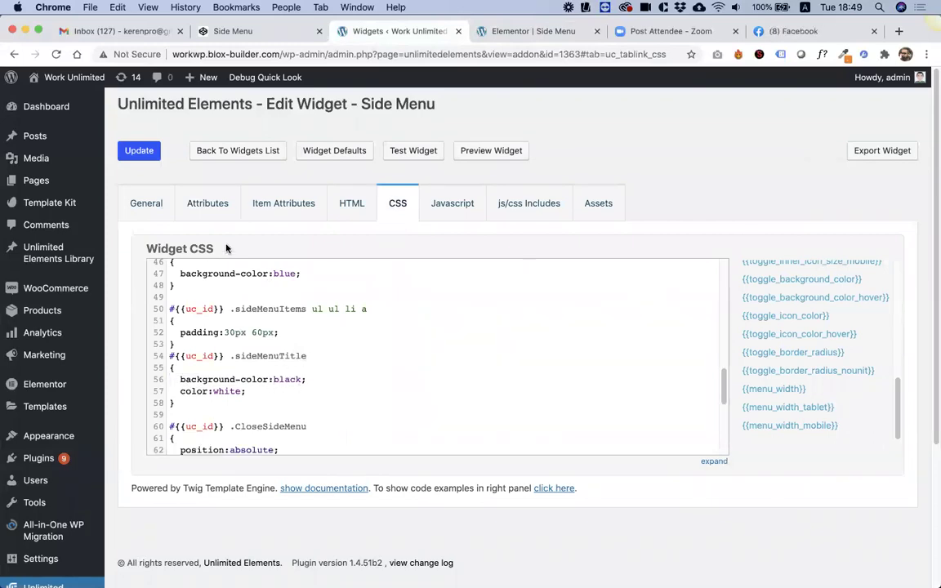
Step: Start a new Color Picker attribute in the Menu Title section titled Menu Title Background Color, named menu_title_background_color
left_click(206, 205)
left_click(270, 328)
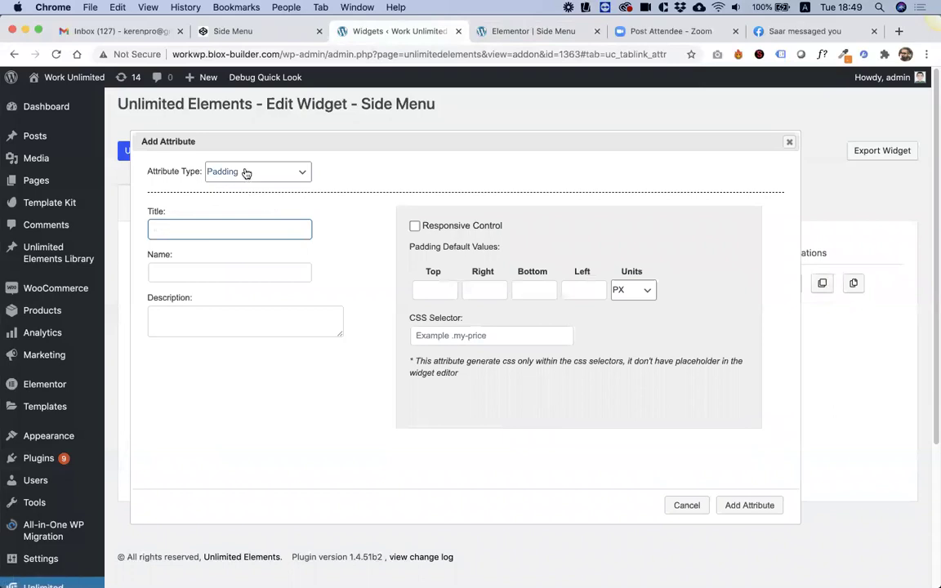
left_click(249, 173)
key("Return")
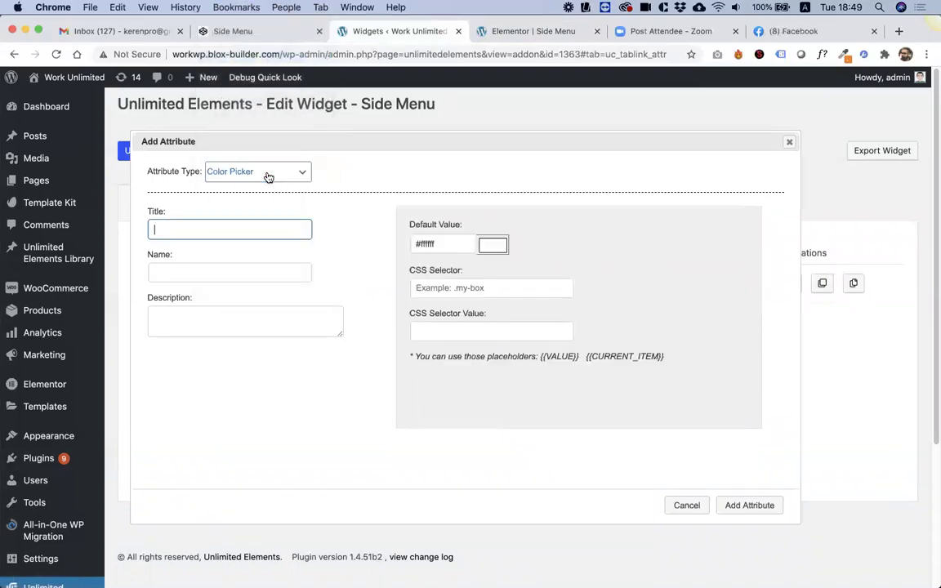
type("Menu ")
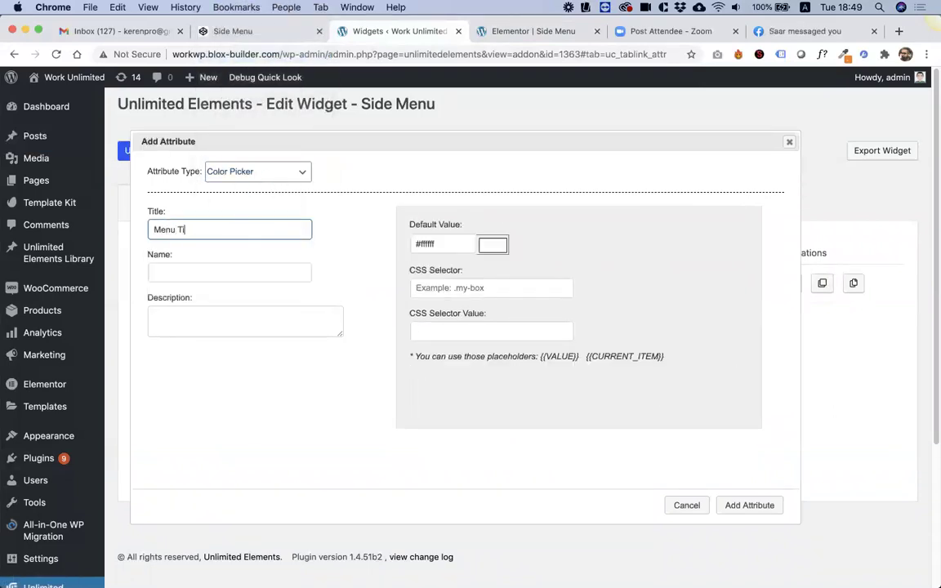
type("Title Backgrou")
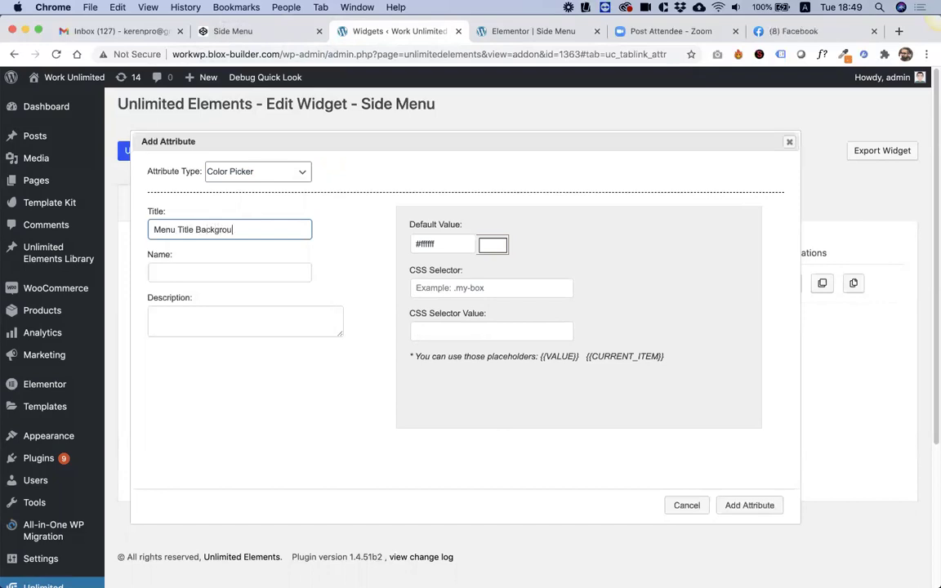
type("nd Color")
key("Tab")
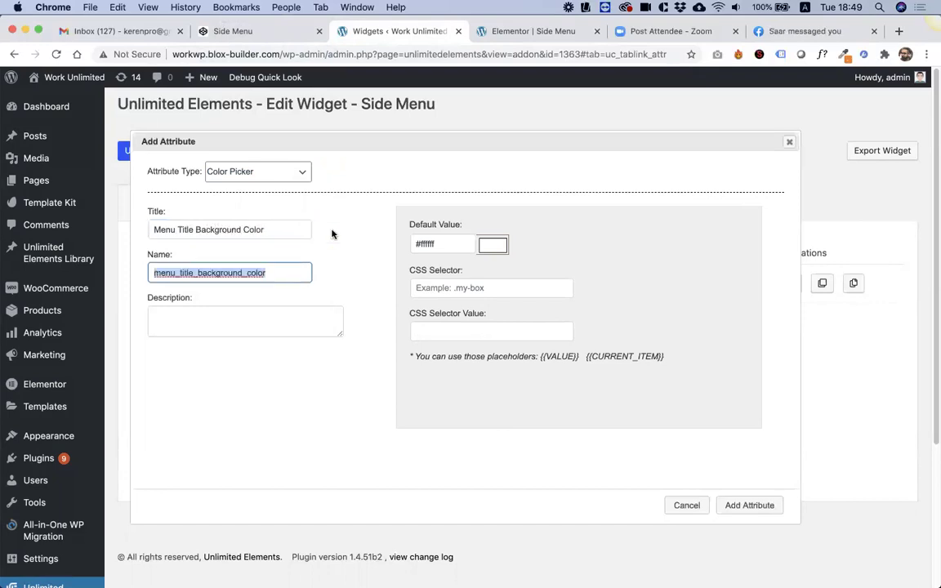
Step: Add the color attribute with default #000000, CSS selector .sideMenuTitle and selector value background-color:{{VALUE}};, and update the widget
left_click(488, 250)
left_click(492, 364)
left_click(644, 211)
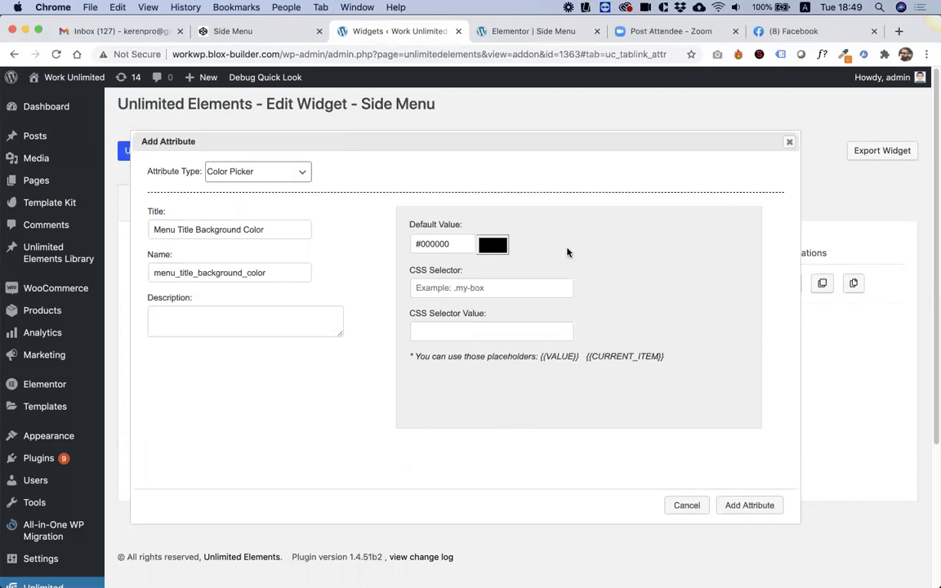
left_click(495, 288)
type(".sideMenuTitle")
left_click(497, 331)
type("background-color:{{VALUE}};")
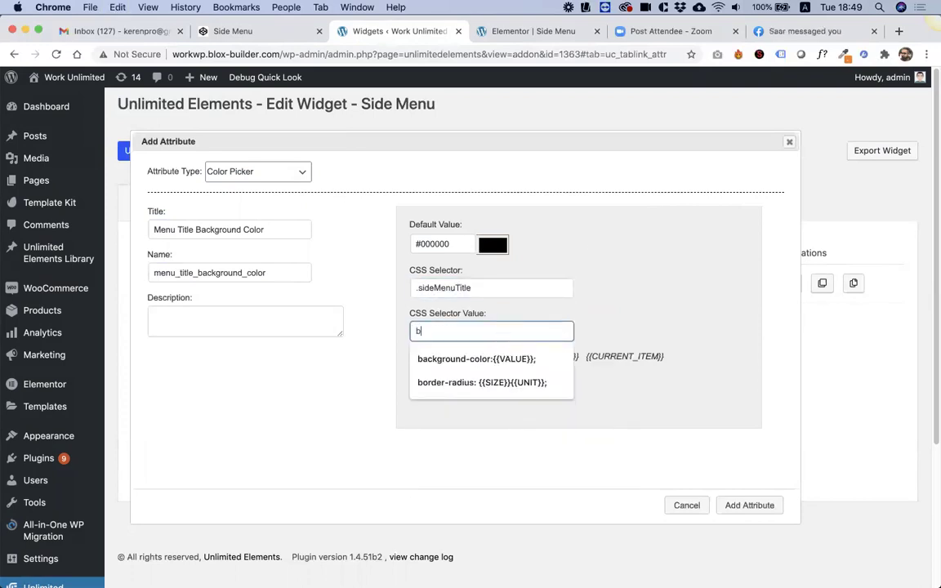
left_click(499, 360)
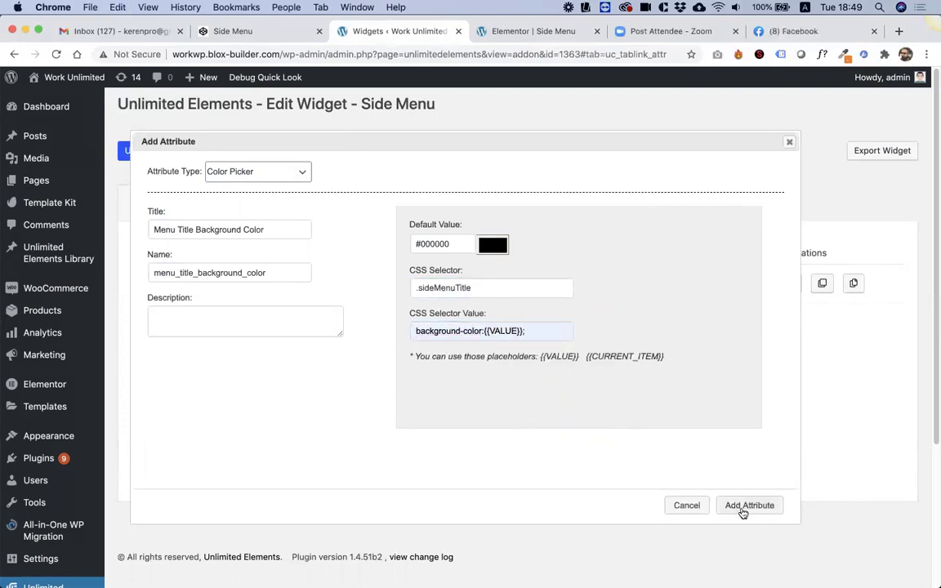
left_click(744, 506)
left_click(139, 151)
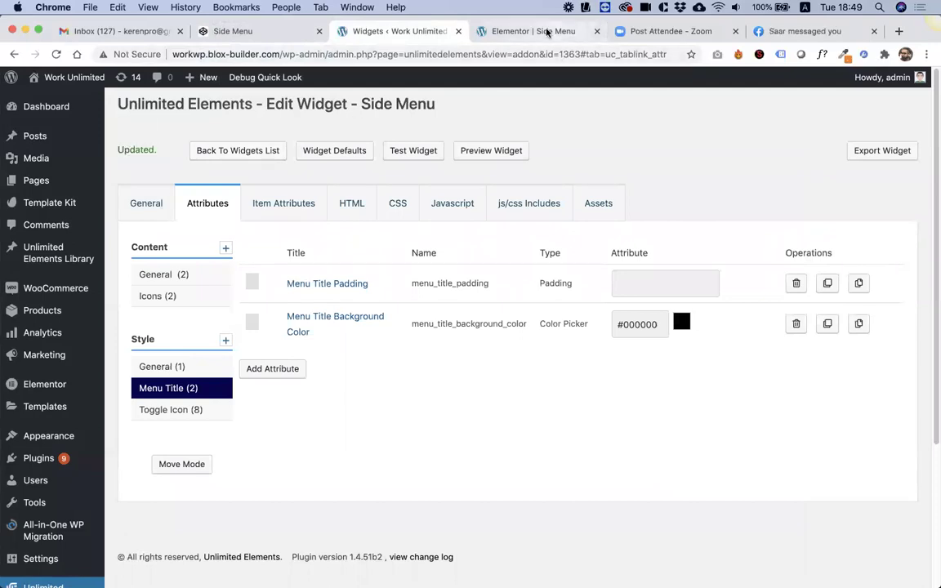
Step: Switch to the Elementor editor, reload the Side Menu page and open the side menu in the preview to check its title
left_click(547, 33)
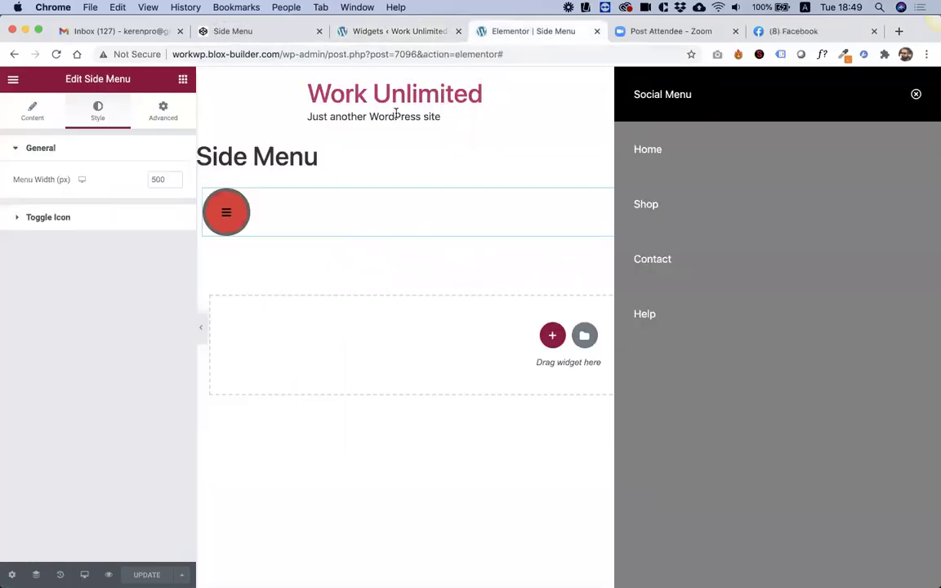
left_click(55, 54)
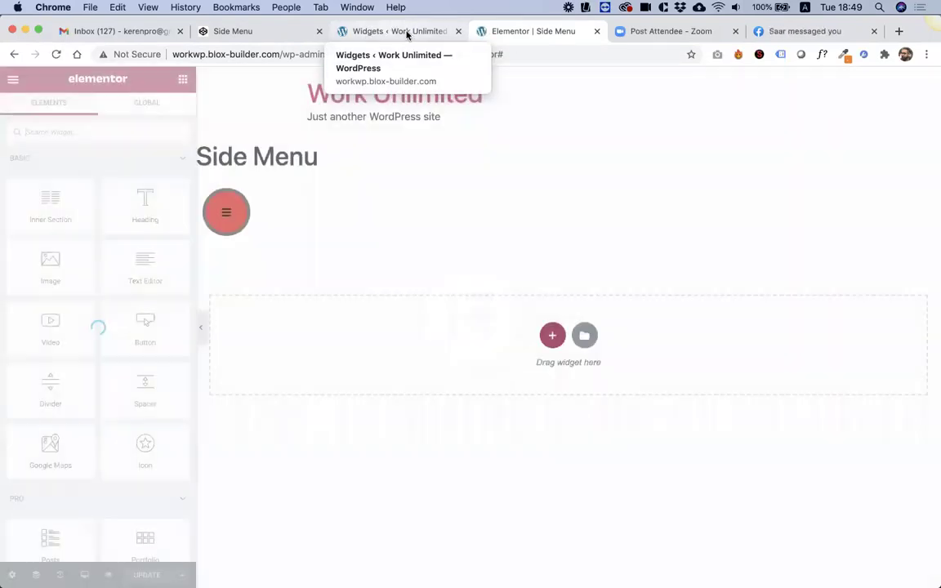
left_click(226, 214)
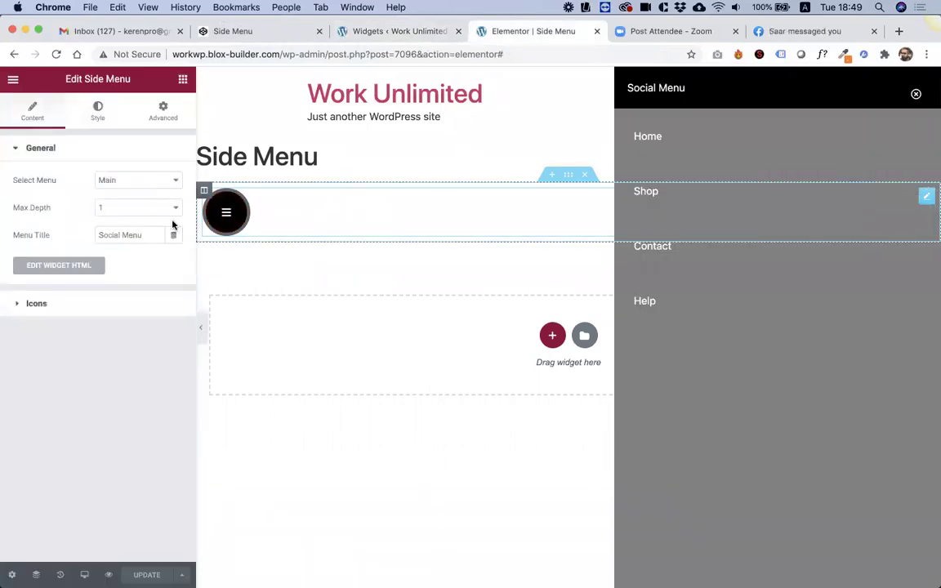
Step: Change the widget's Menu Title Background Color style setting to a dark red
left_click(98, 114)
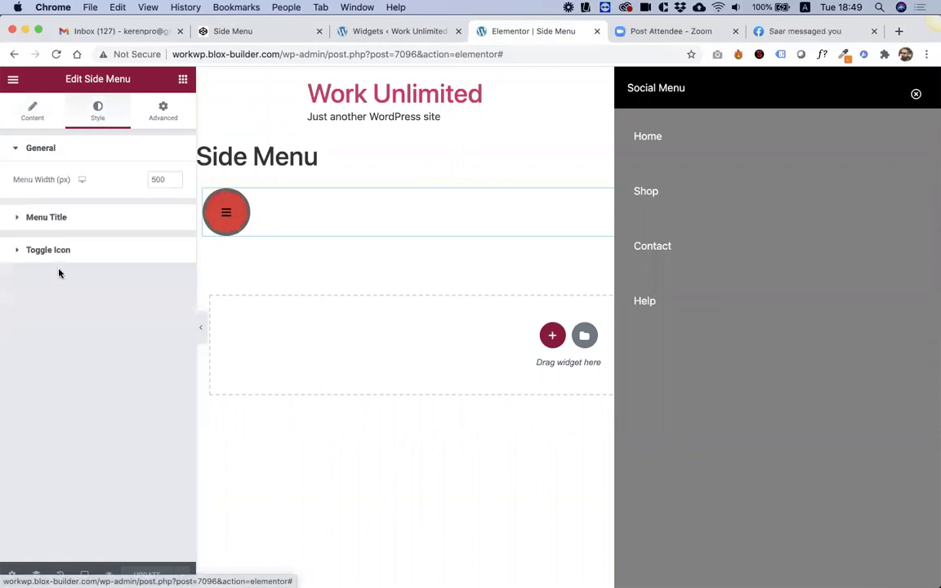
left_click(54, 216)
left_click(173, 273)
left_click(145, 335)
left_click(167, 326)
left_click(144, 343)
left_click(113, 345)
left_click(133, 357)
left_click(125, 275)
Step: Set the linked Menu Title Padding to 30 px on all sides
left_click(95, 238)
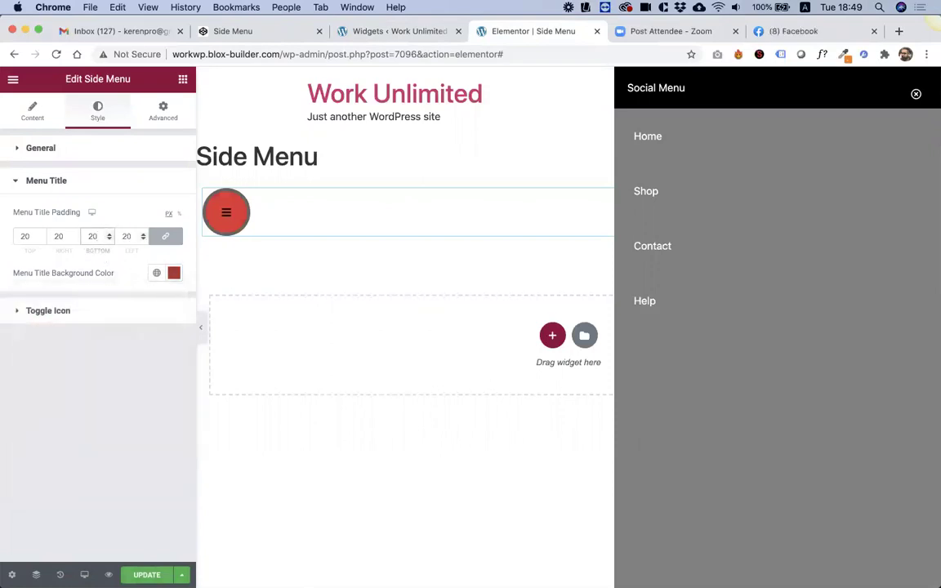
key("BackSpace")
key("BackSpace")
type("30")
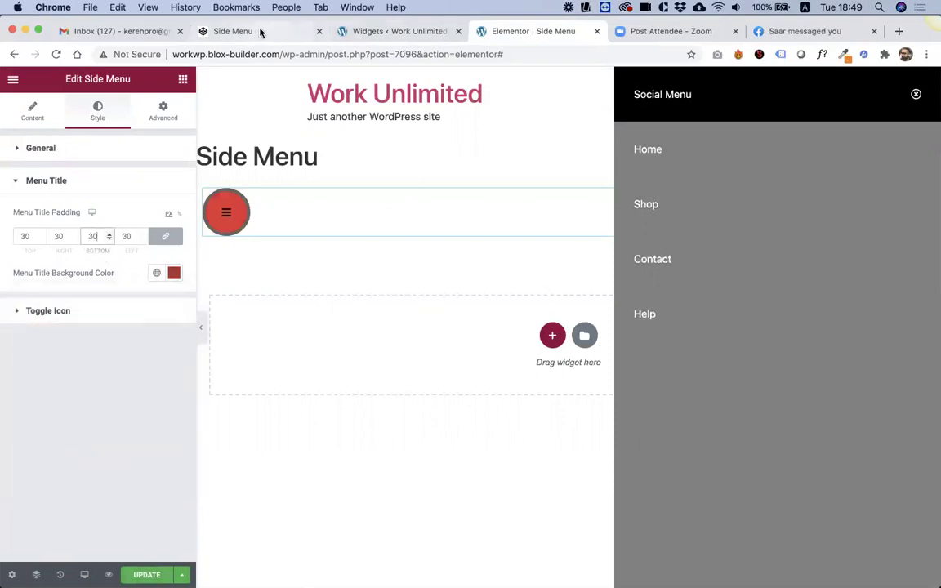
Step: Return to the Side Menu widget editor, delete the background-color:black line from the .sideMenuTitle CSS rule and update the widget
left_click(241, 31)
left_click(342, 32)
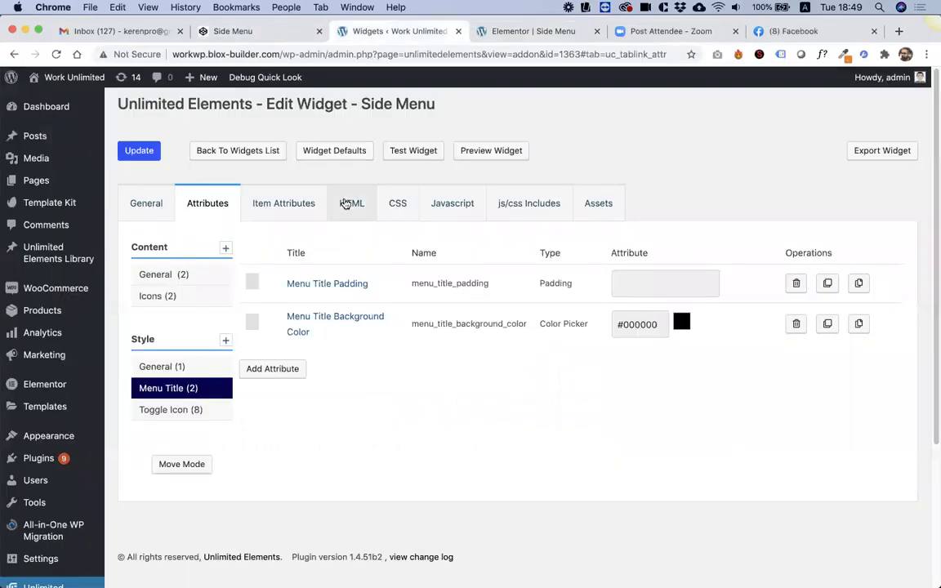
left_click(396, 204)
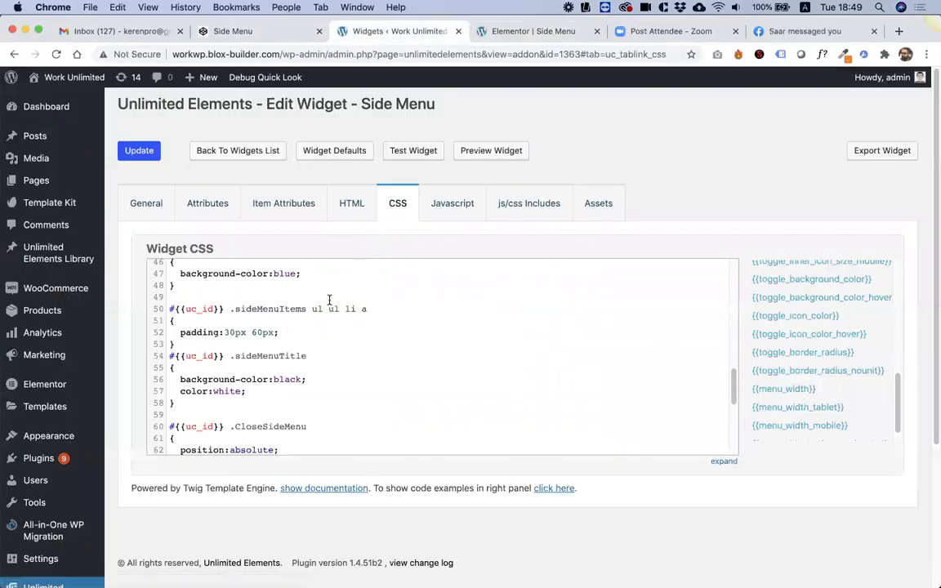
scroll(269, 296, "up", 5)
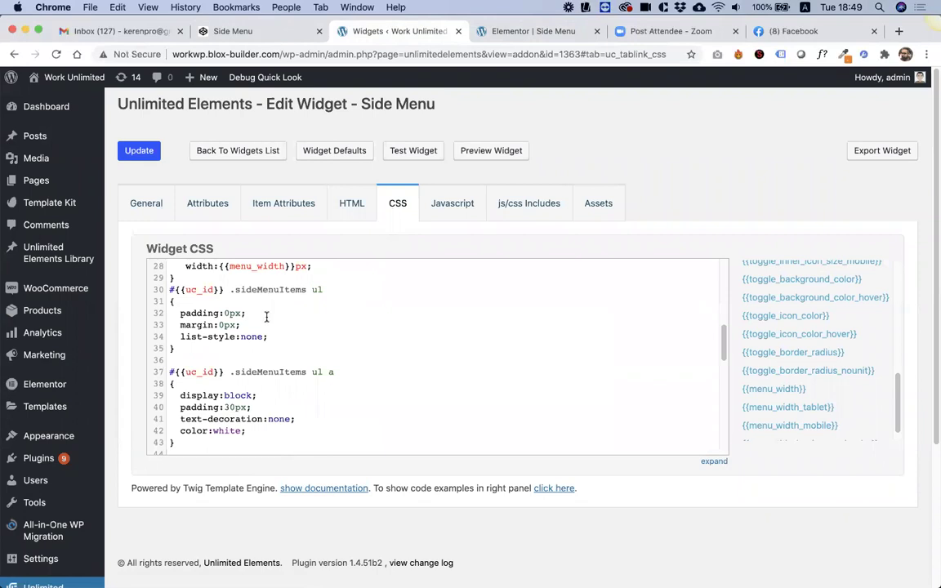
scroll(267, 317, "down", 6)
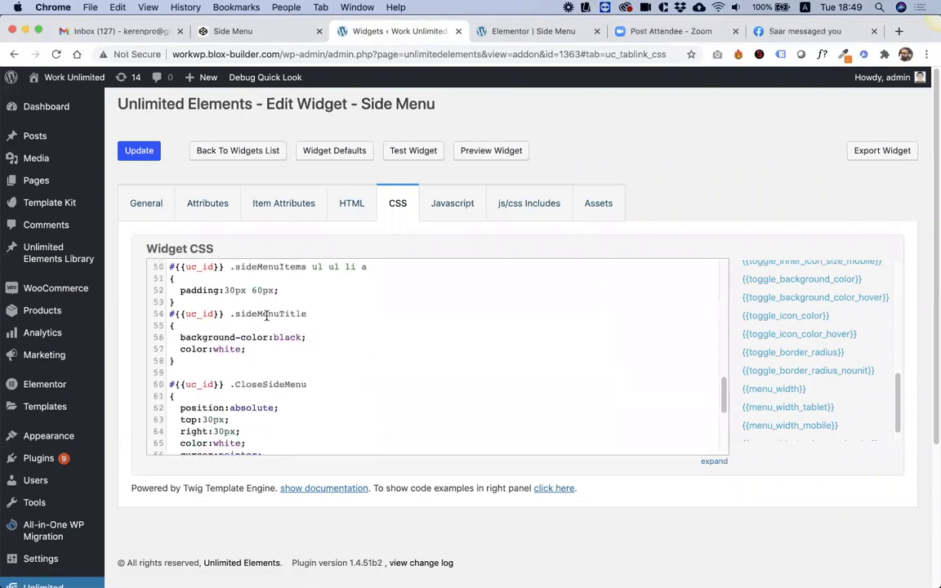
left_click(275, 338)
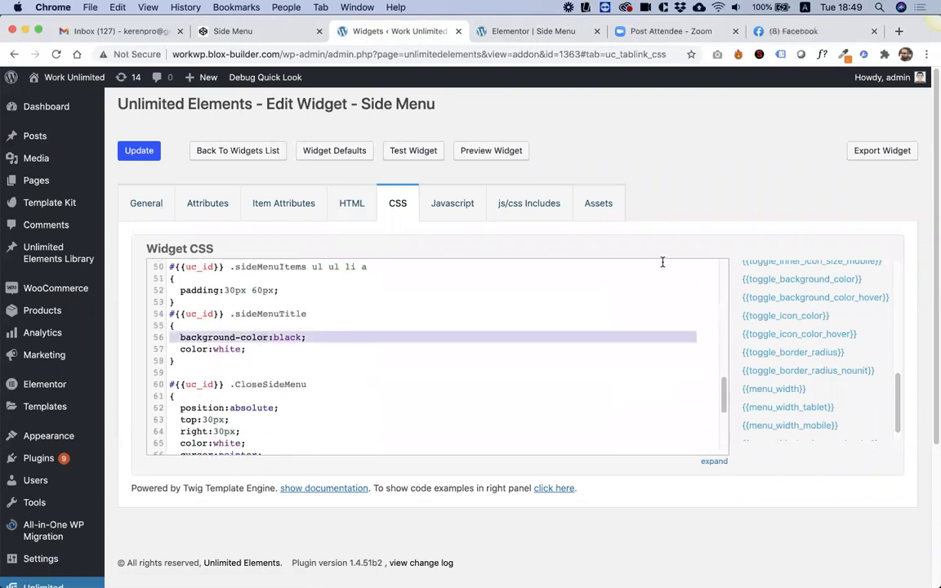
key("BackSpace")
left_click(141, 152)
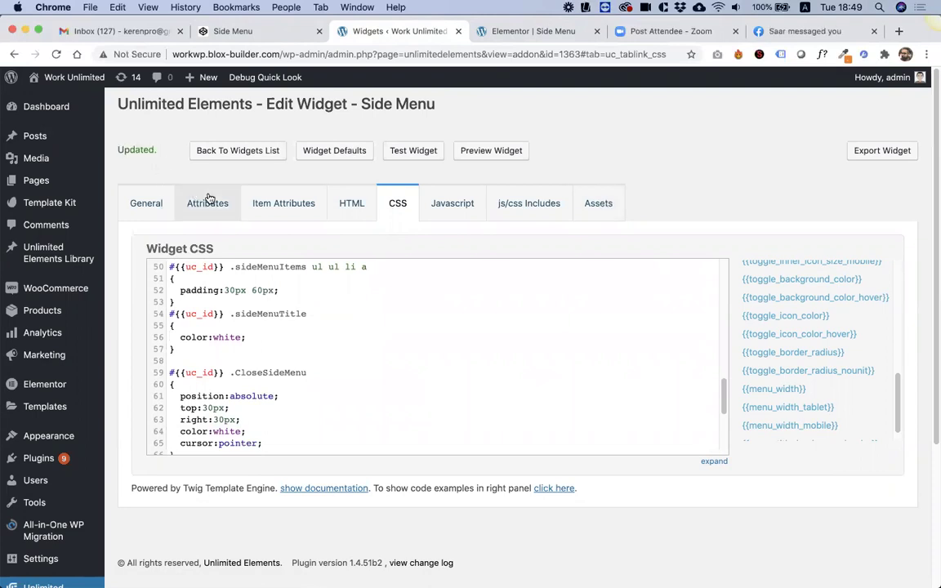
Step: Start a new Color Picker attribute in the Menu Title section titled Menu Title Text Color, named menu_title_text_color
left_click(198, 209)
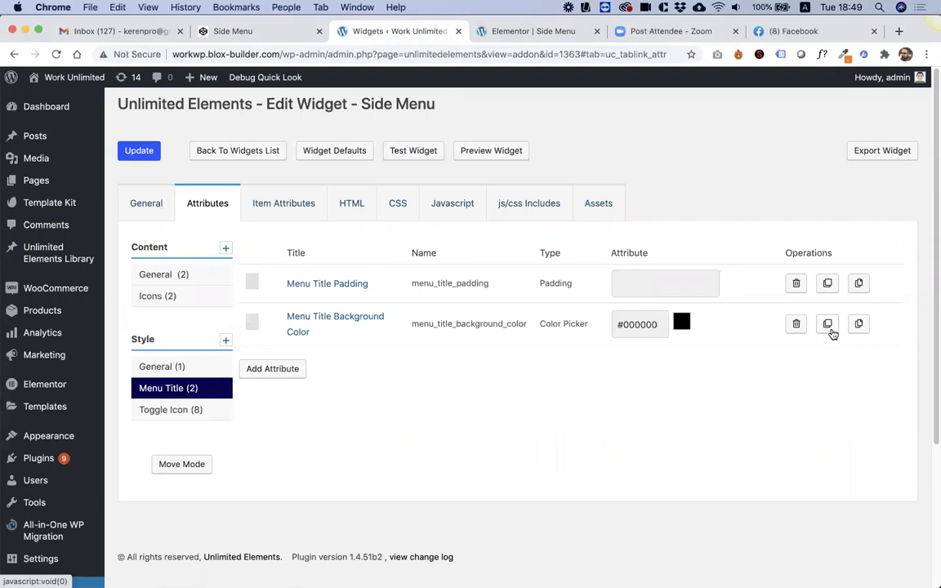
left_click(287, 369)
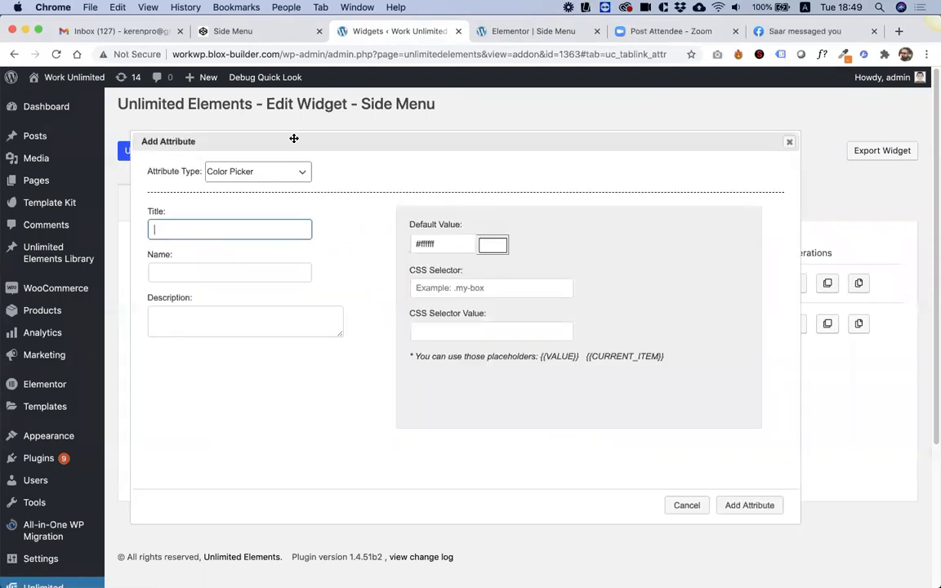
type("Menu Title Text Color")
key("Tab")
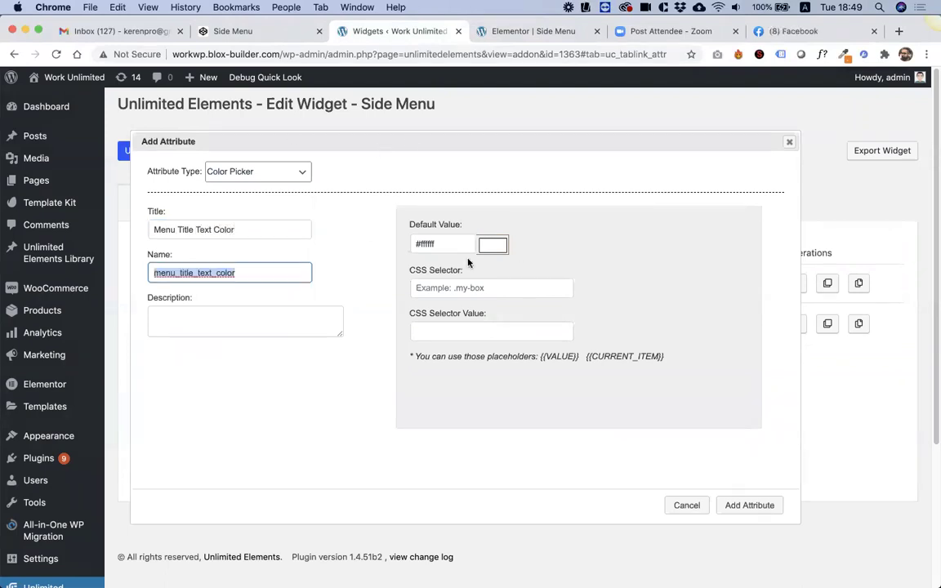
Step: Give the text color attribute the CSS selector .sideMenuTitle and selector value color:{{VALUE}};, and add it with default #ffffff
left_click(462, 287)
type(".sideMenuTitle")
left_click(463, 330)
left_click(478, 357)
left_click_drag(463, 330, 416, 330)
key("BackSpace")
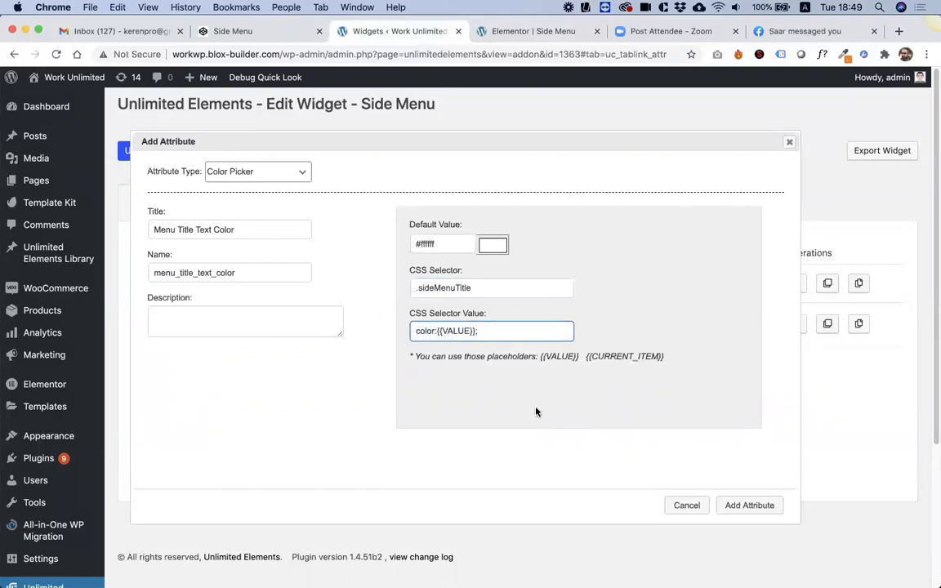
left_click(735, 506)
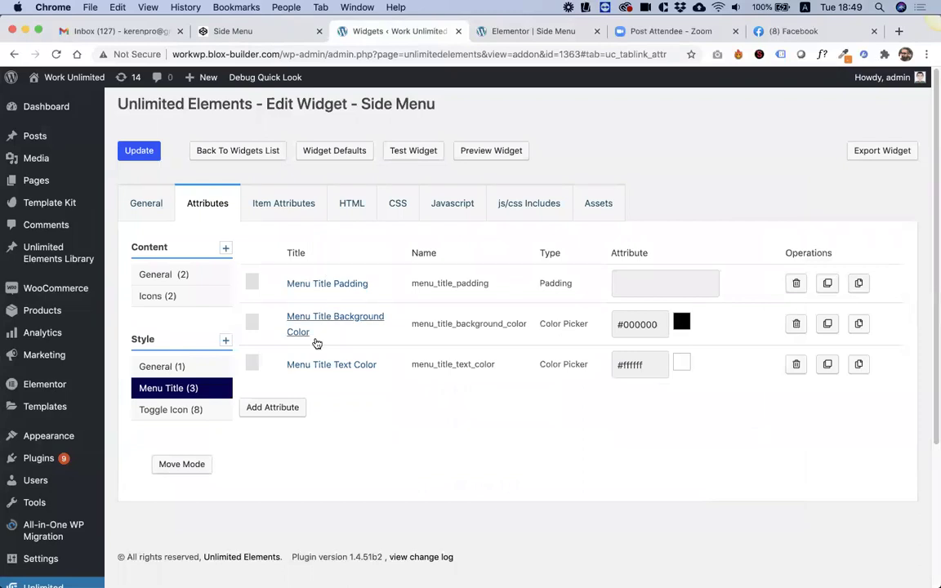
Step: Delete the hard-coded color:white line from the .sideMenuTitle rule in the widget CSS and update the widget
left_click(398, 203)
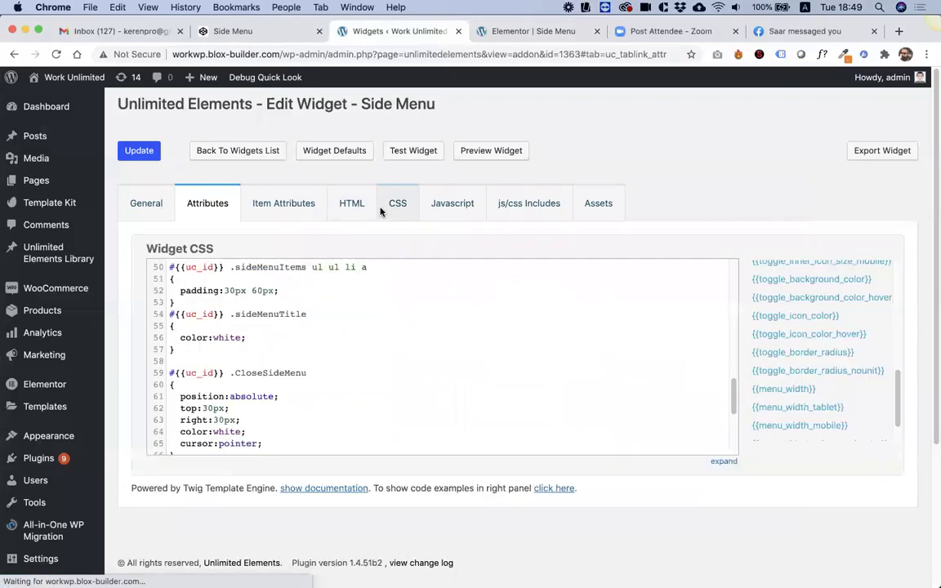
left_click(222, 339)
key("super+x")
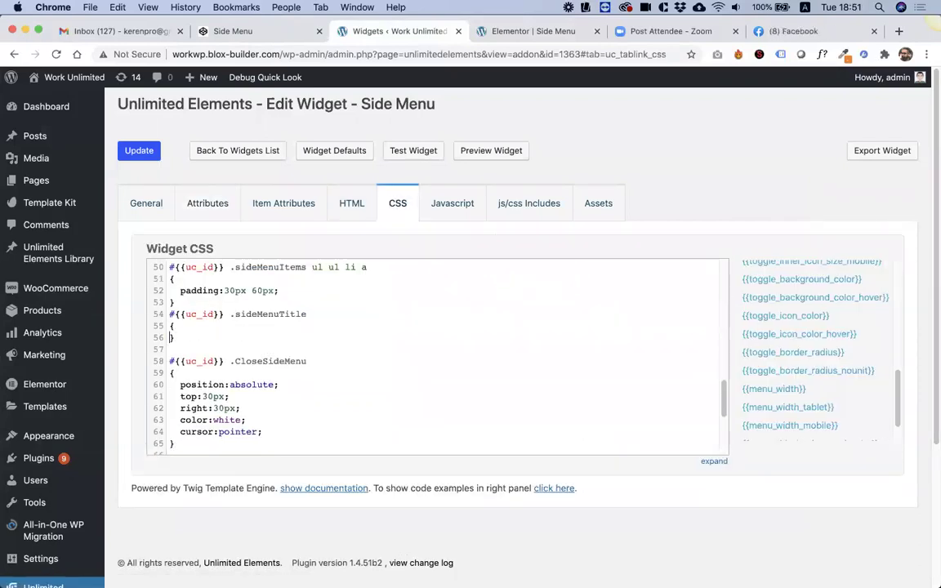
left_click(138, 151)
Step: Start a new Border attribute in the Menu Title section titled Menu Title Border, named menu_title_border
left_click(204, 203)
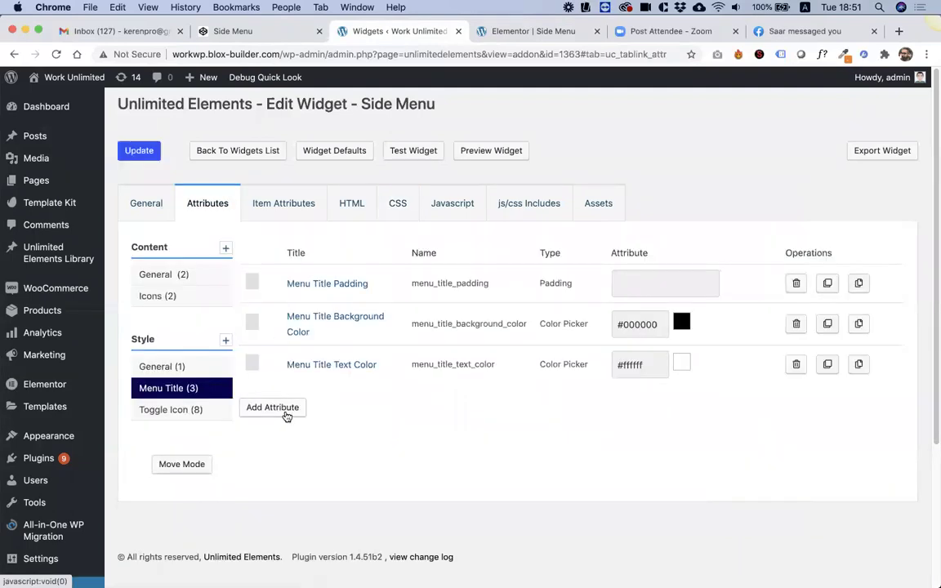
left_click(272, 407)
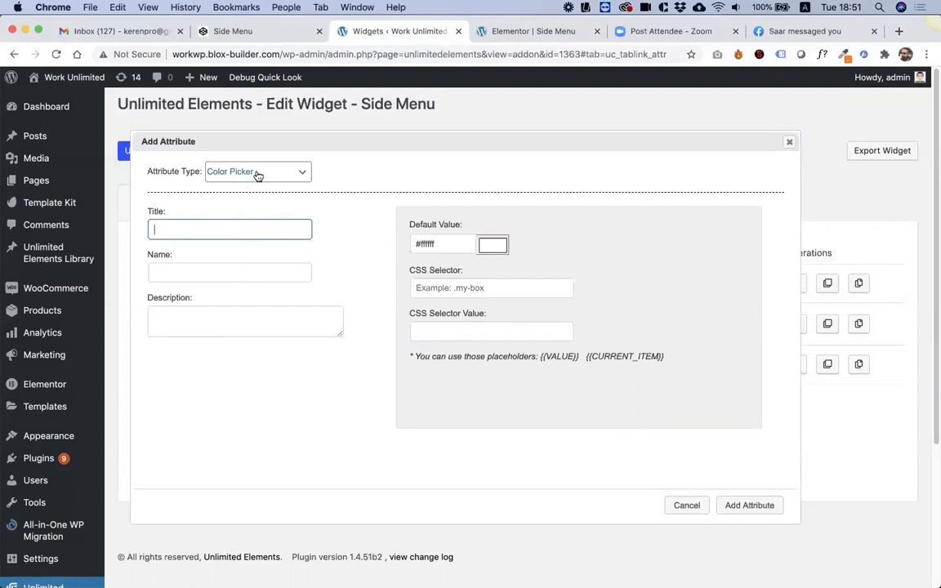
type("Menu ")
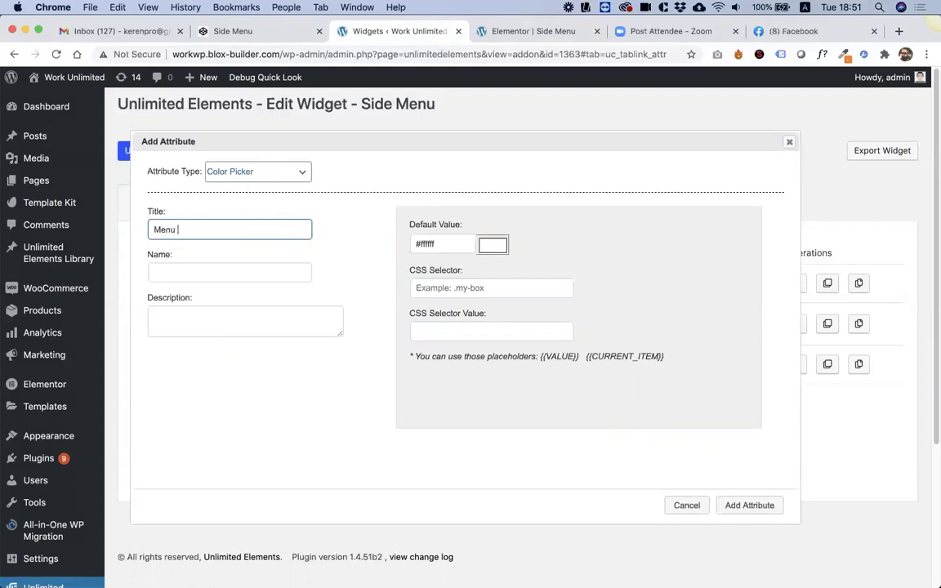
type("Title Border")
key("Tab")
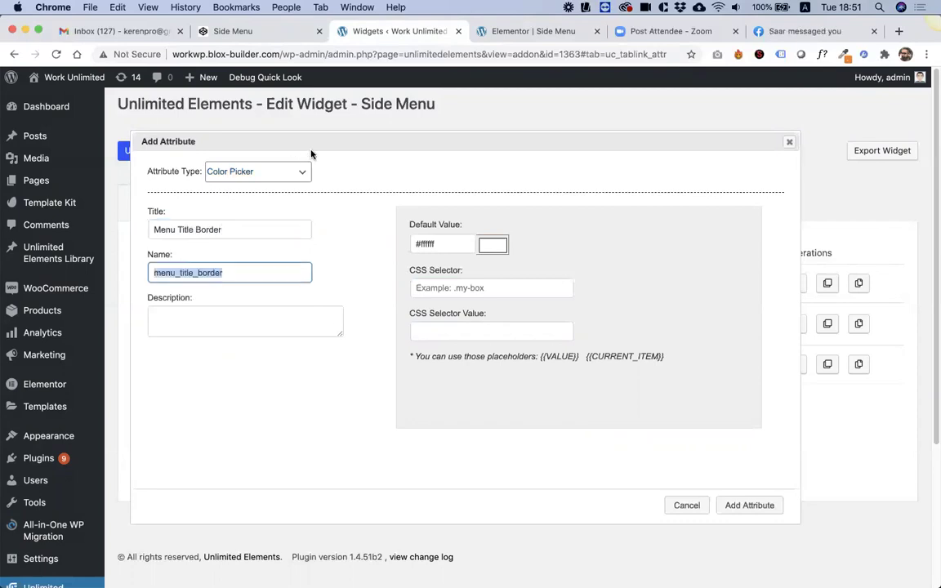
left_click(248, 176)
key("b")
key("o")
key("Return")
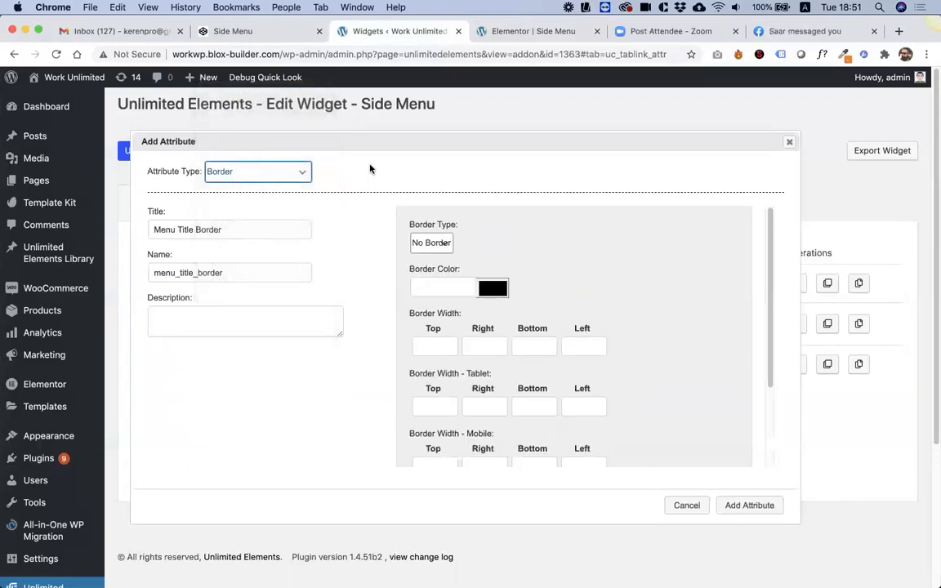
Step: Set the attribute's default border type to Solid and its border color to #dfdfdf
left_click(444, 288)
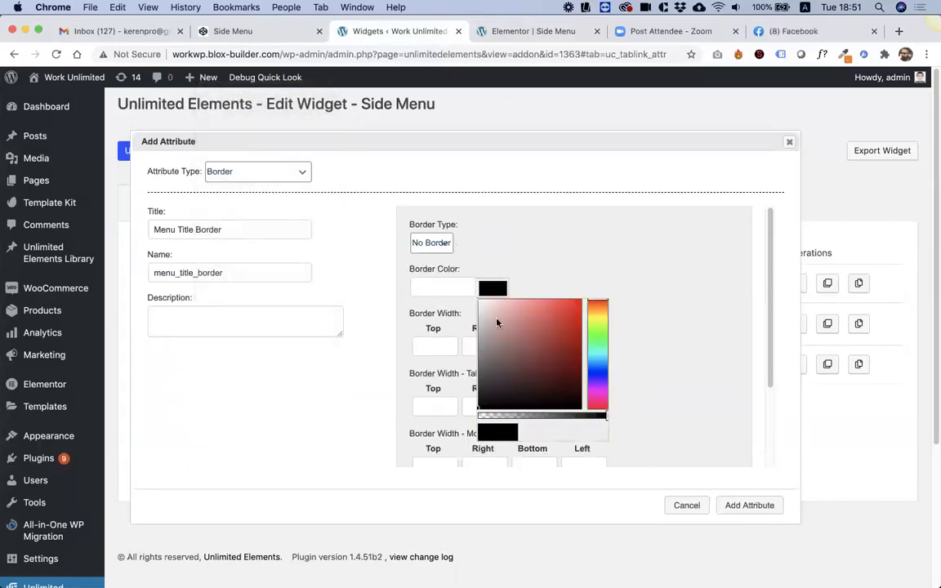
left_click(577, 252)
left_click(431, 242)
left_click(427, 254)
Step: Set the default border width to 2 for the bottom and 0 for the top, right and left
left_click(435, 346)
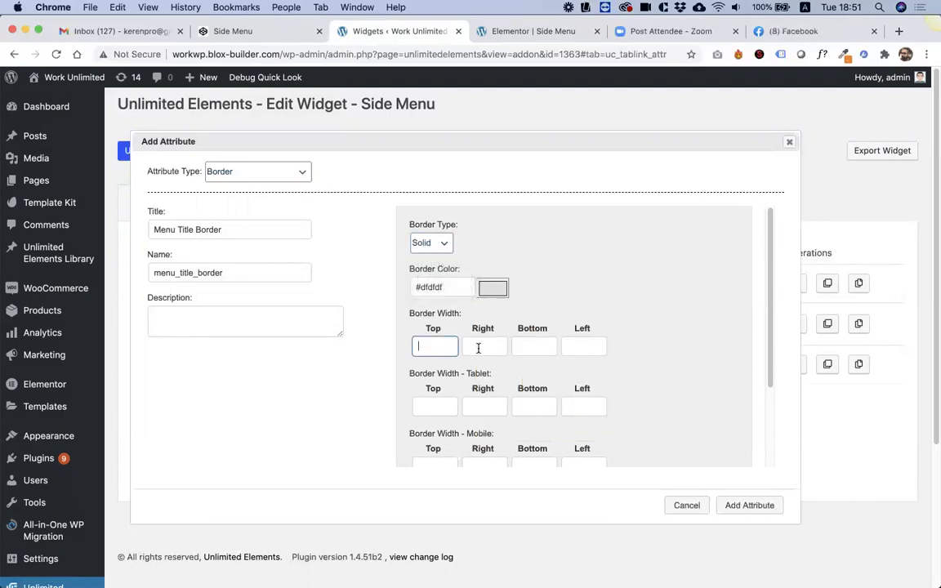
type("0")
key("Tab")
type("0")
key("Tab")
type("2")
key("Tab")
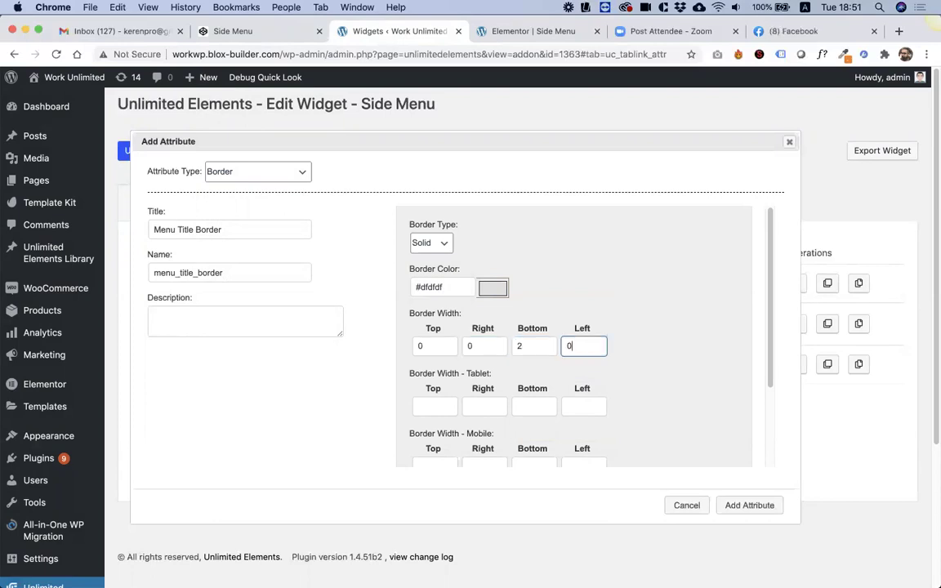
Step: Set the border attribute's CSS selector to .sideMenuTitle and add the attribute
scroll(575, 374, "down", 3)
left_click(472, 411)
key("super+v")
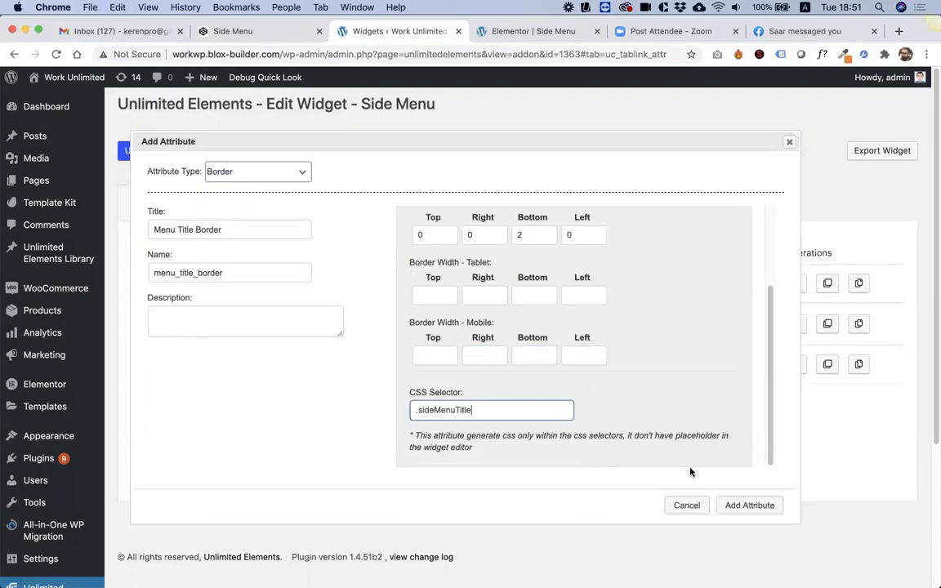
left_click(748, 505)
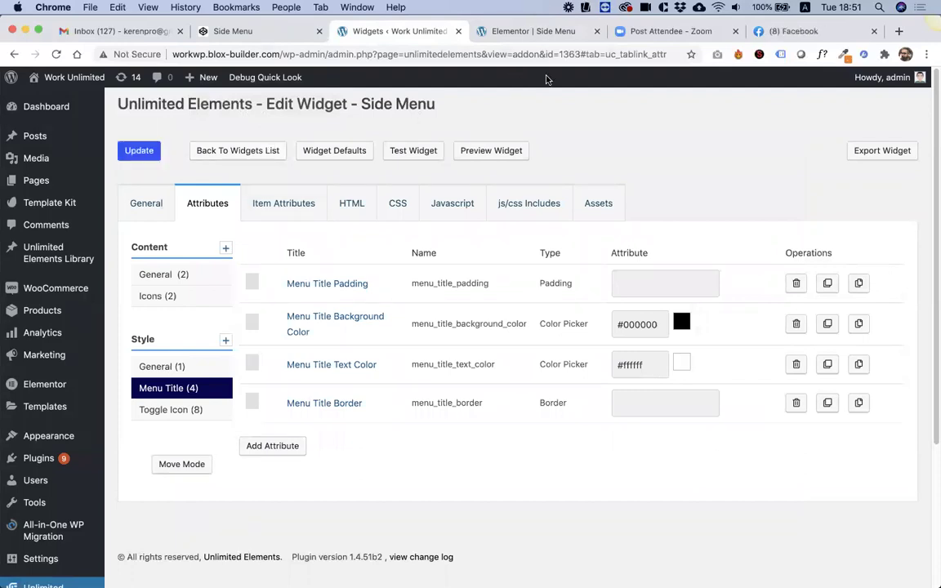
Step: Switch to the Elementor editor, reload the page and open the side menu in the preview to check the title styling
left_click(531, 31)
left_click(56, 54)
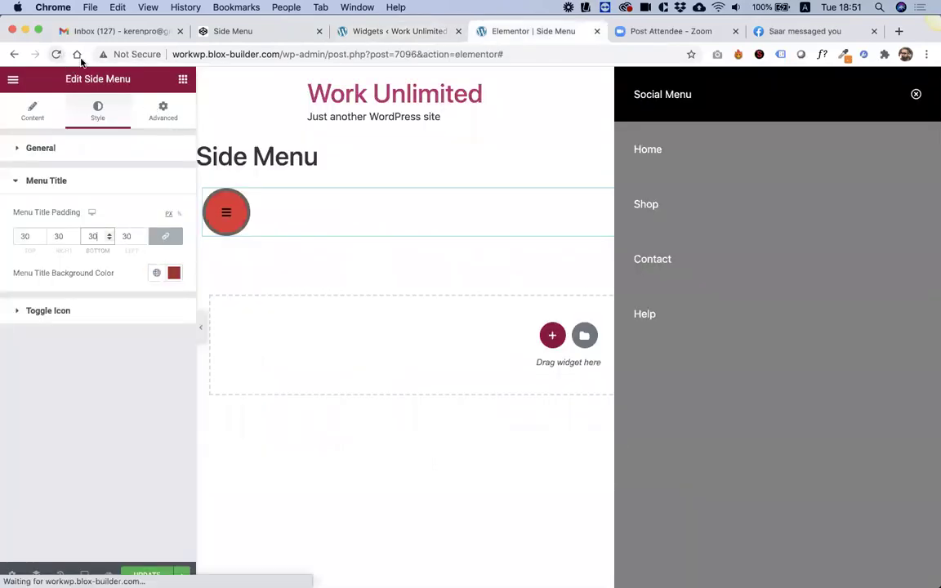
left_click(571, 210)
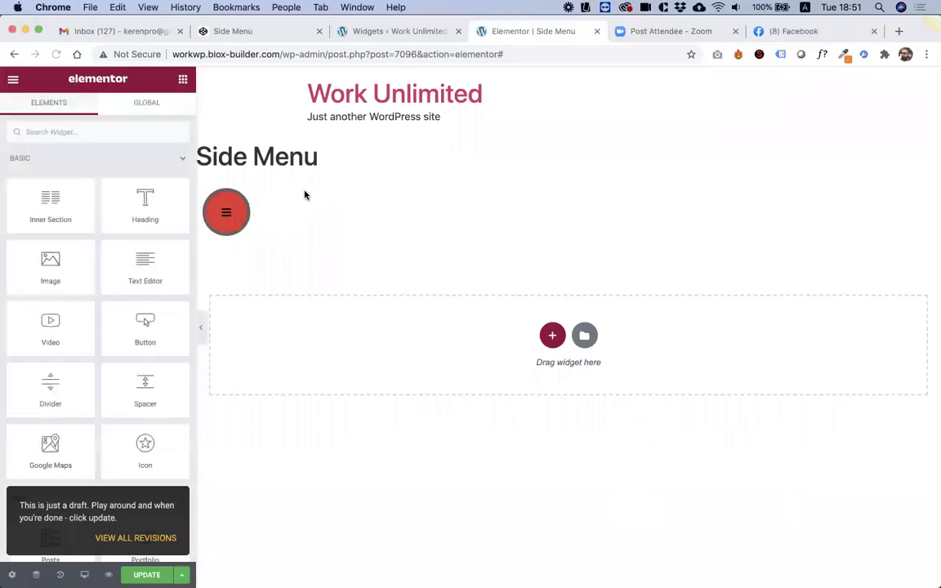
left_click(227, 214)
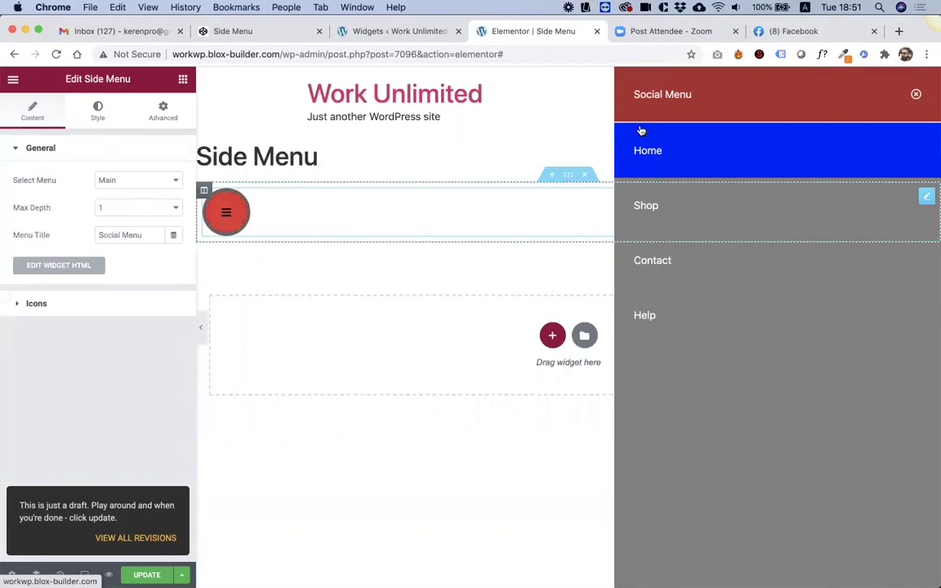
Step: In the widget's Menu Title style settings, try smaller and larger linked padding values, ending at 27 px on all sides
left_click(99, 114)
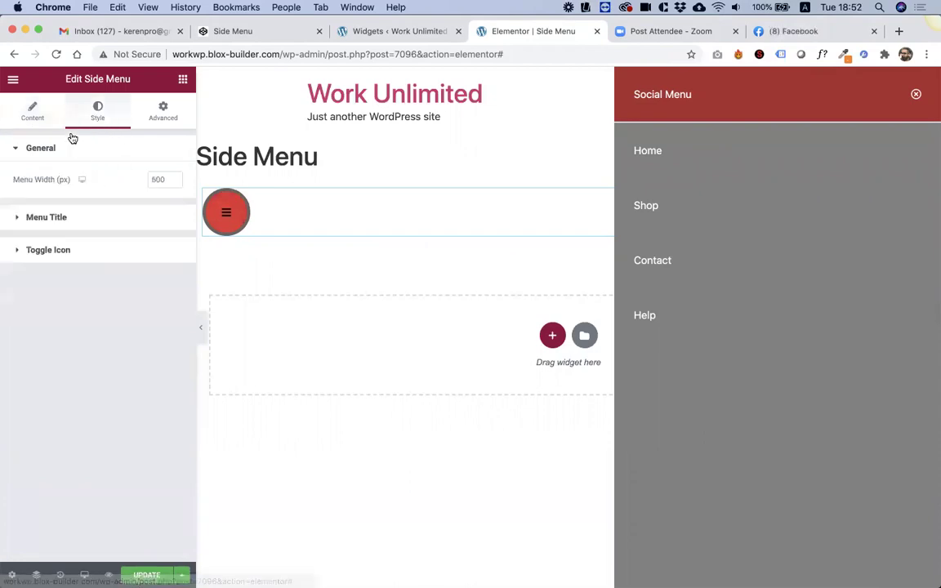
left_click(49, 217)
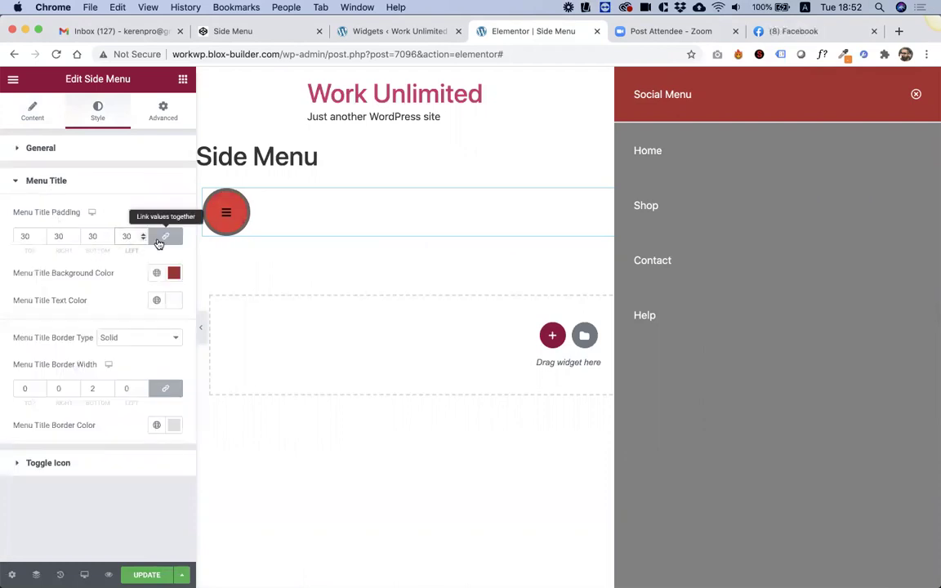
key("Down")
key("Down")
key("Down")
key("Down")
key("Down")
key("Down")
key("Down")
key("Down")
key("Down")
key("Down")
key("Down")
key("Down")
key("Down")
key("Down")
key("Down")
key("Down")
key("Down")
key("Up")
key("Up")
key("Up")
key("Up")
key("Up")
key("Up")
key("Up")
key("Up")
key("Up")
key("Up")
key("Up")
key("Up")
key("Up")
key("Up")
key("Up")
key("Up")
key("Up")
key("Up")
key("Up")
key("Up")
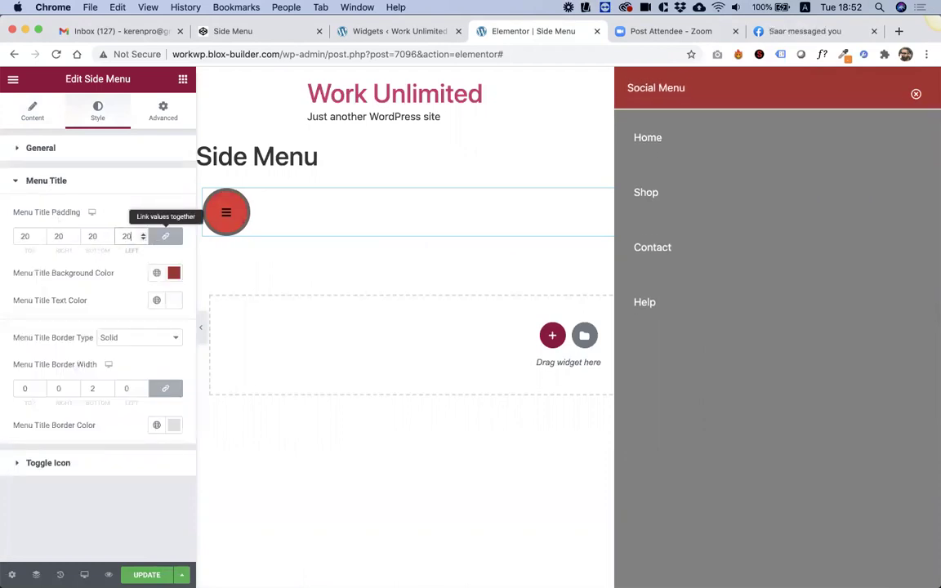
key("Down")
key("Down")
key("Down")
key("Down")
key("Down")
key("Down")
key("Down")
key("Down")
key("Down")
key("Down")
key("Down")
key("Up")
key("Up")
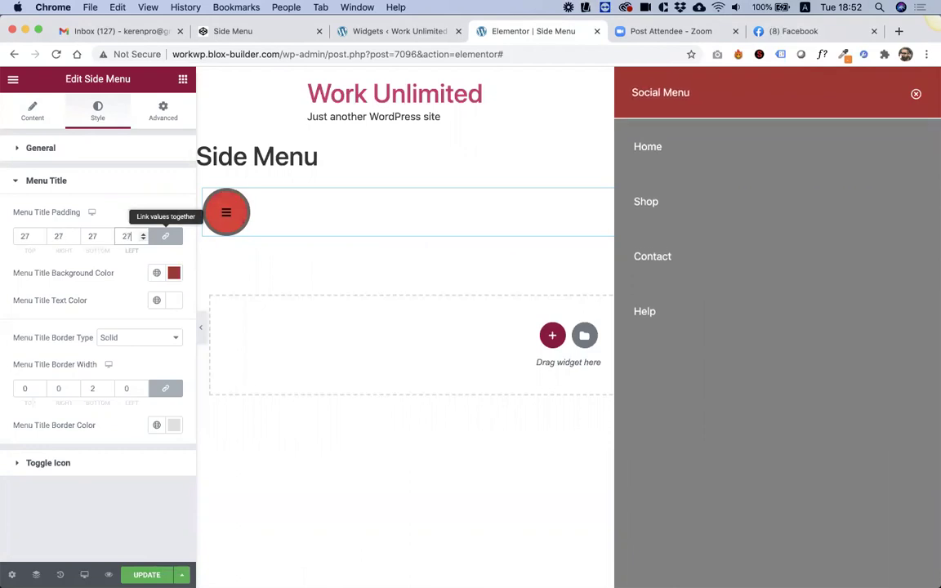
Step: Set the Menu Title Background Color to #060606
left_click(174, 272)
left_click_drag(52, 336, 4, 431)
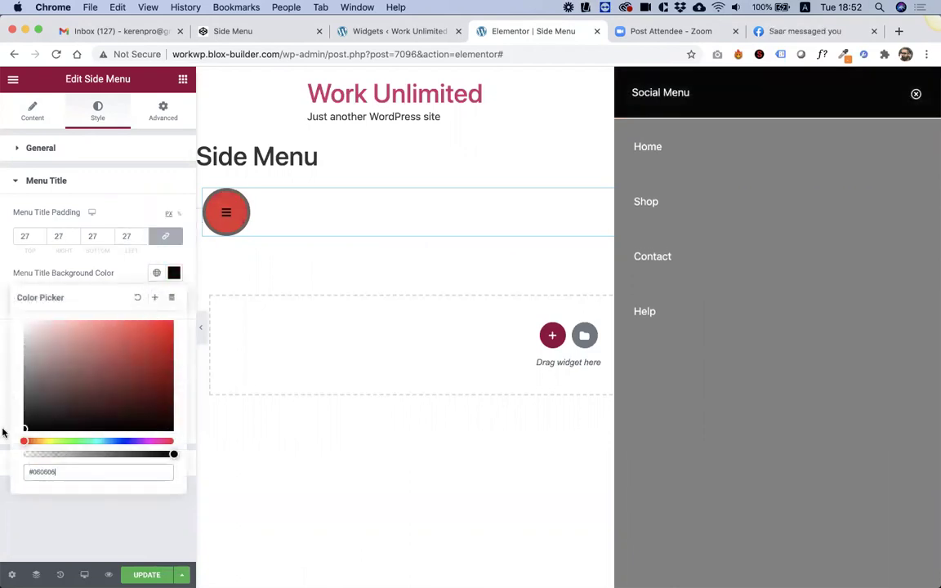
left_click(149, 292)
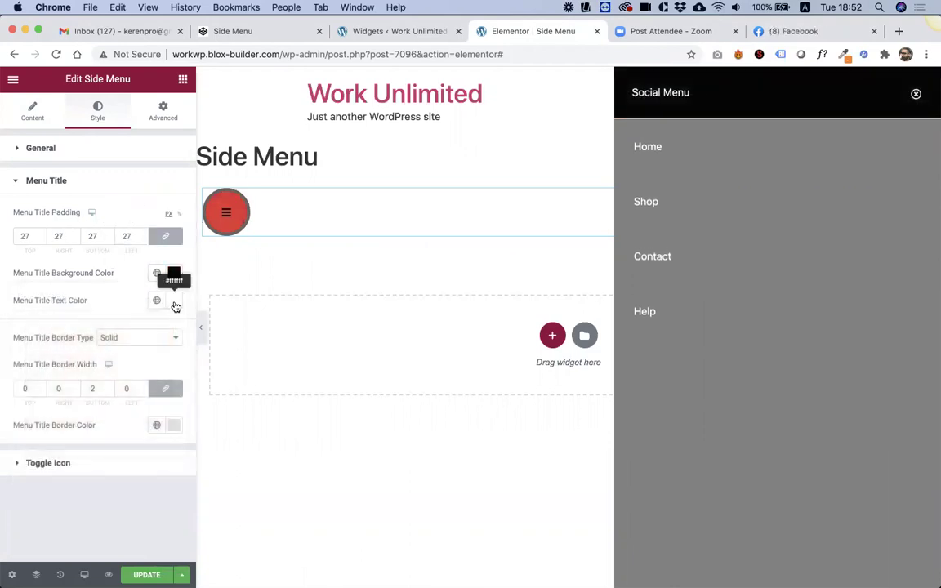
Step: Try other colours for the Menu Title Text Color, return it to white, and save the page
left_click(174, 301)
mouse_move(150, 343)
left_mouse_down()
mouse_move(126, 367)
mouse_move(65, 340)
mouse_move(25, 349)
left_mouse_up()
left_click(111, 188)
key("super+s")
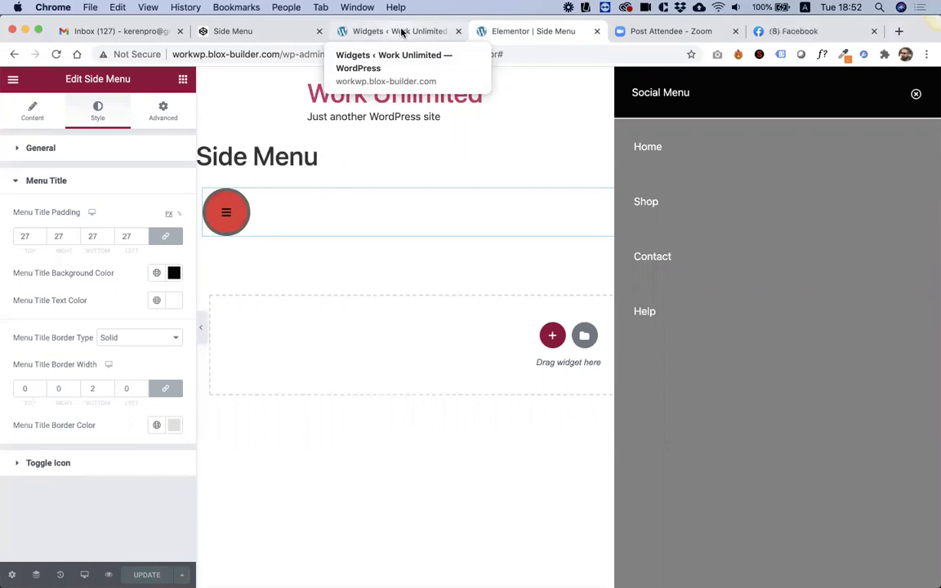
Step: Switch to the widget editor and start a new attribute of type Typography in the Menu Title style section
left_click(401, 32)
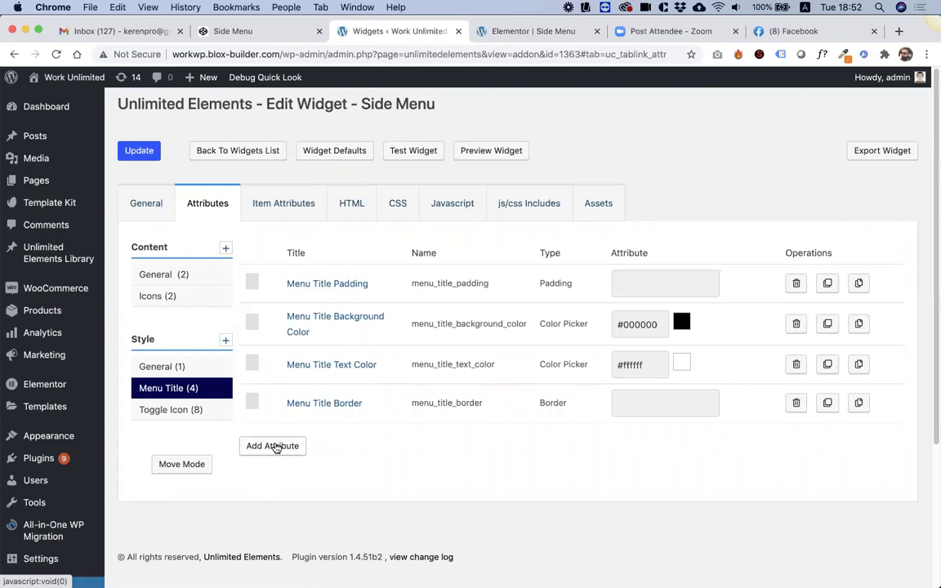
left_click(276, 448)
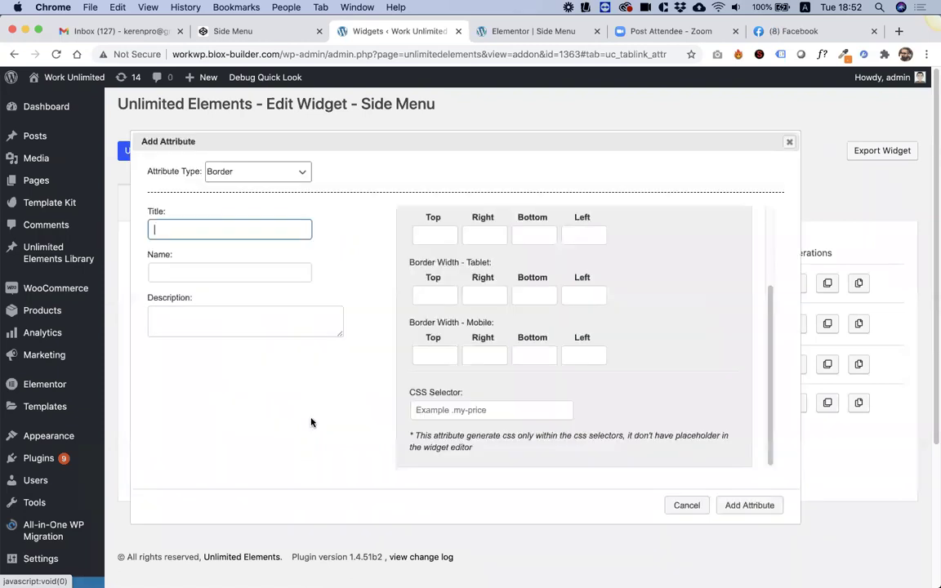
left_click(258, 182)
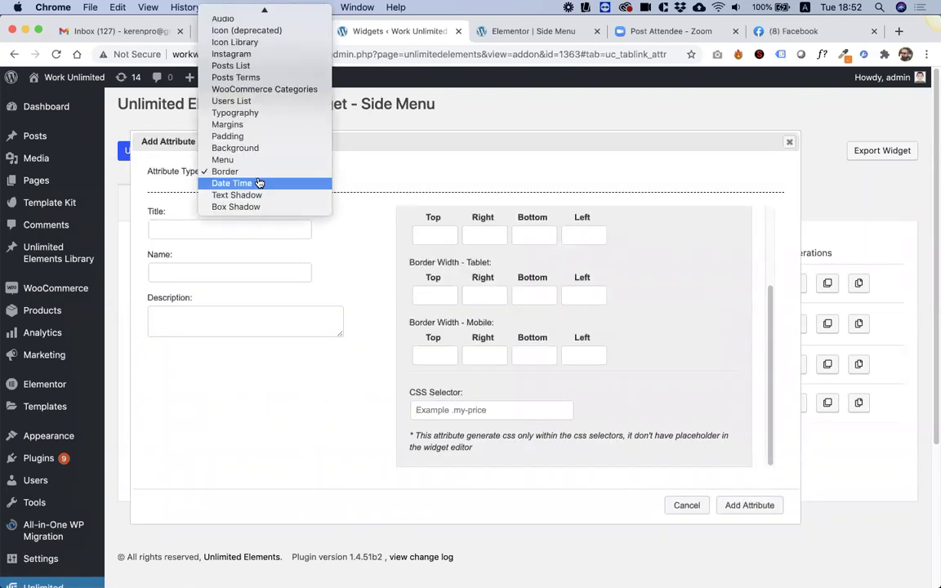
type("ty")
key("Return")
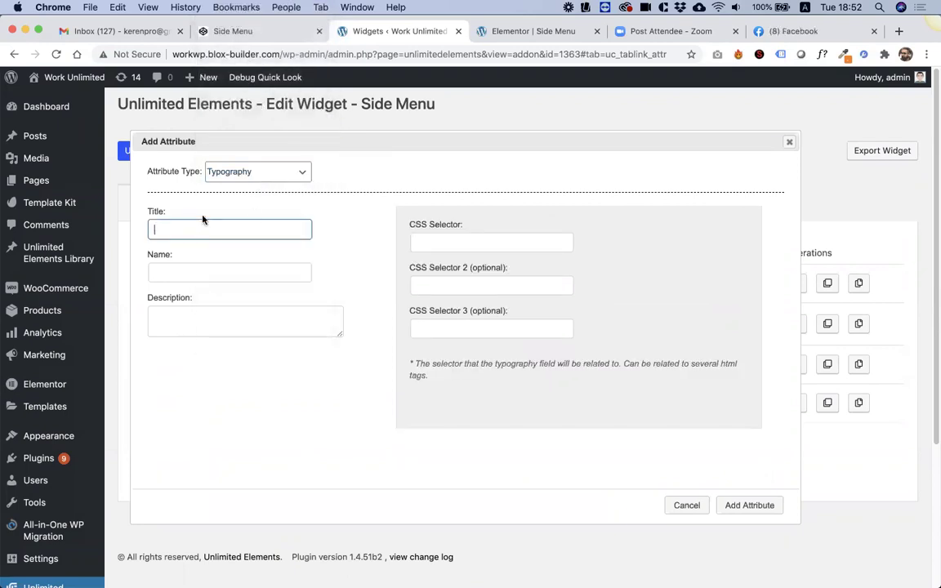
Step: Title the attribute "Menu Title Tyography", target the sideMenuTitle class as its CSS selector, and add it
type("M")
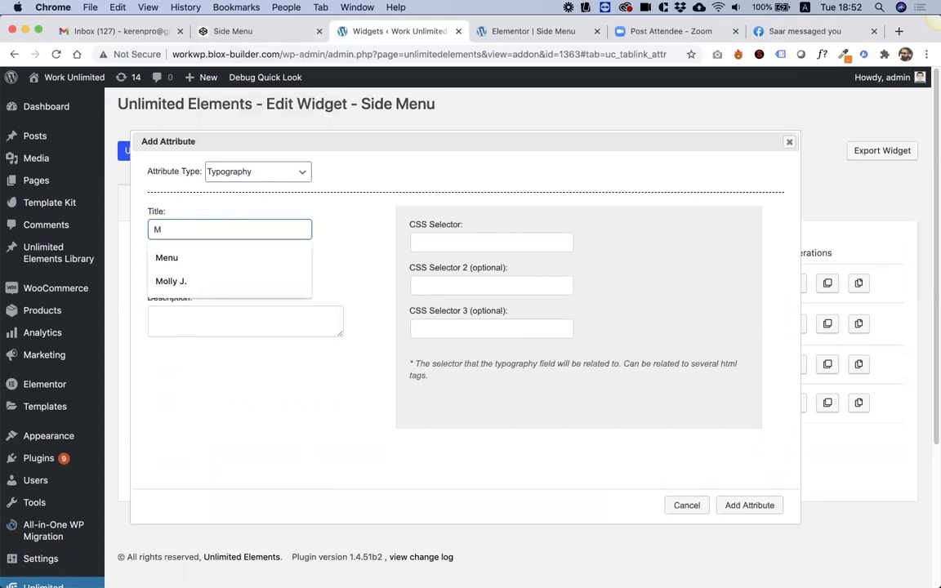
type("enut T")
type("Tit")
key("BackSpace")
type("grap")
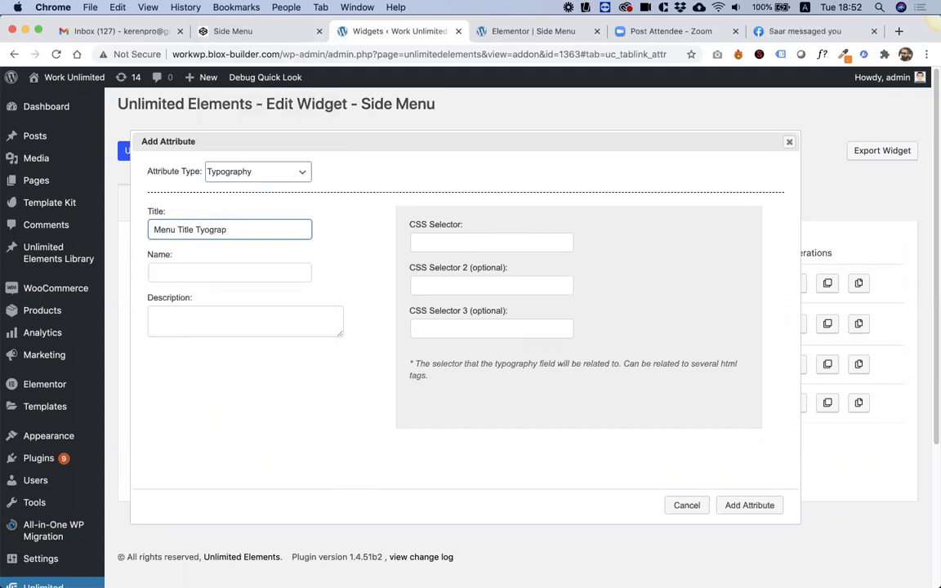
key("Tab")
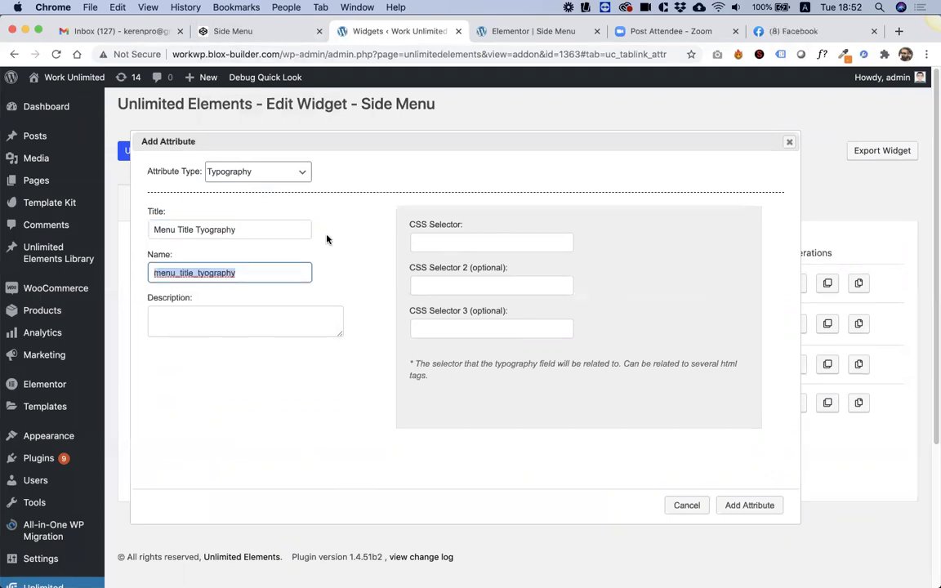
left_click(428, 240)
type("sideMenuTitle")
left_click(735, 504)
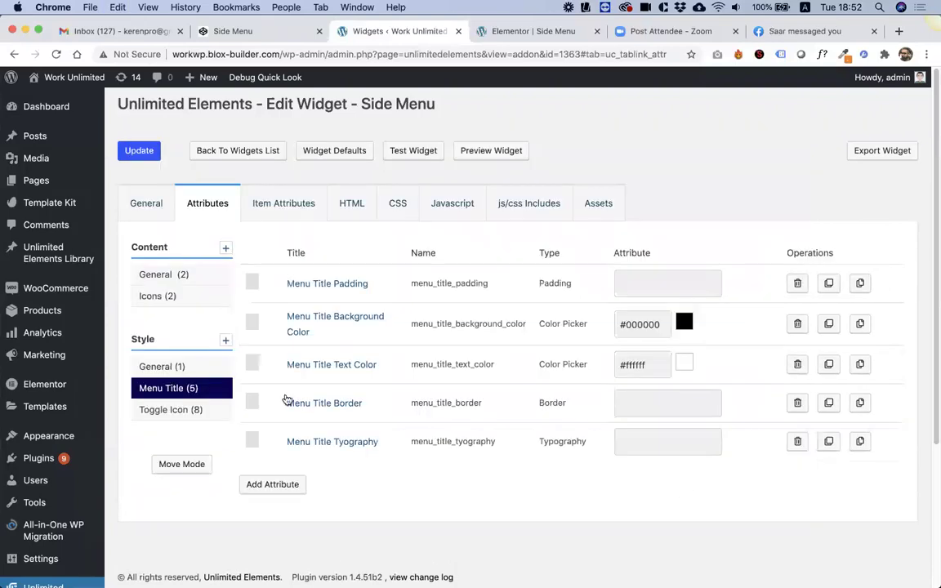
Step: Move the Menu Title Tyography attribute above Menu Title Padding and update the widget
left_click_drag(251, 439, 266, 282)
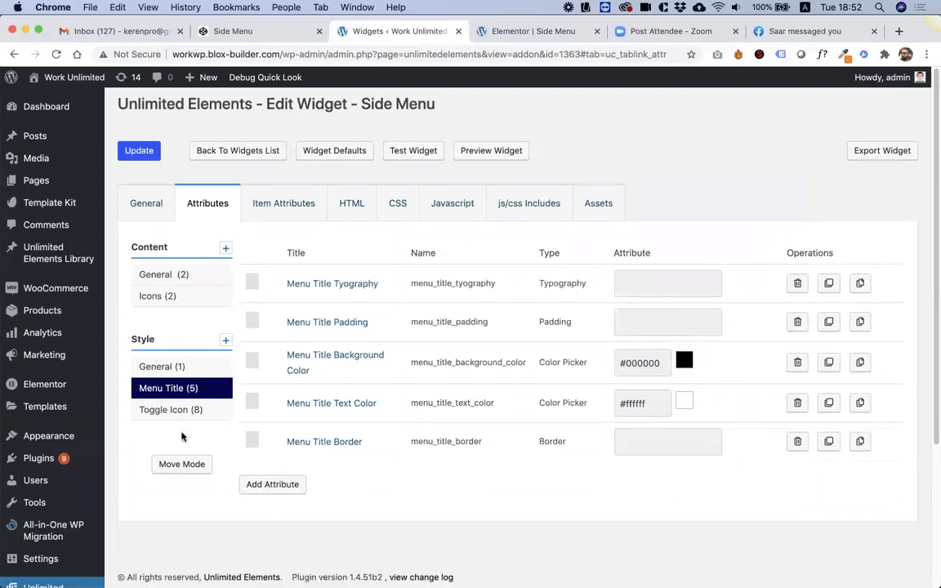
left_click(150, 158)
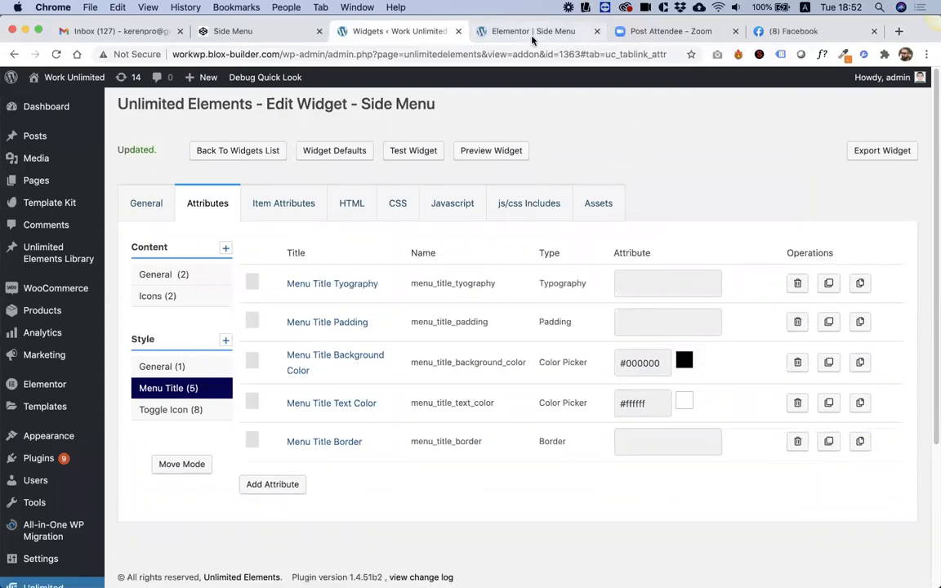
Step: Switch to the Elementor editor, reload it, open the side menu in the preview, and show the widget's Menu Title style settings
left_click(486, 32)
left_click(57, 54)
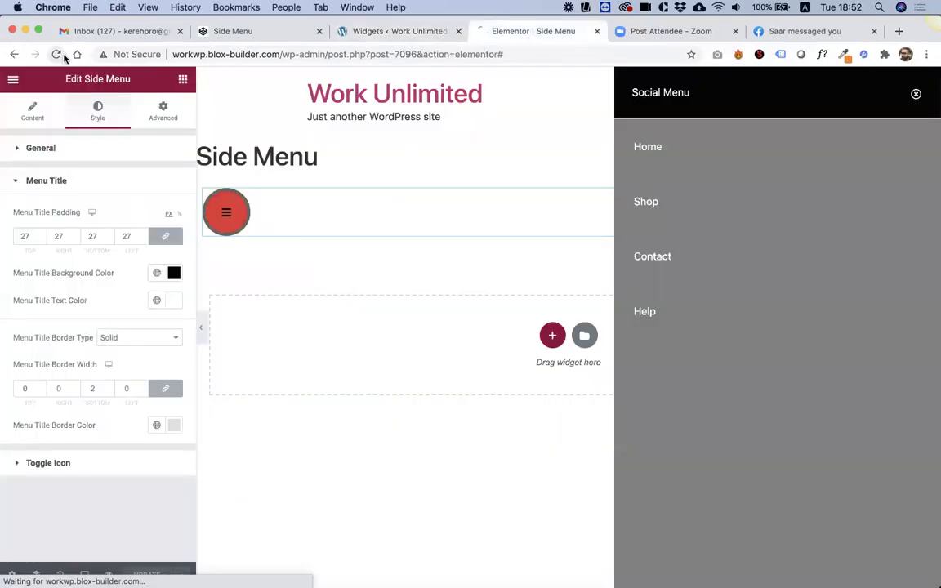
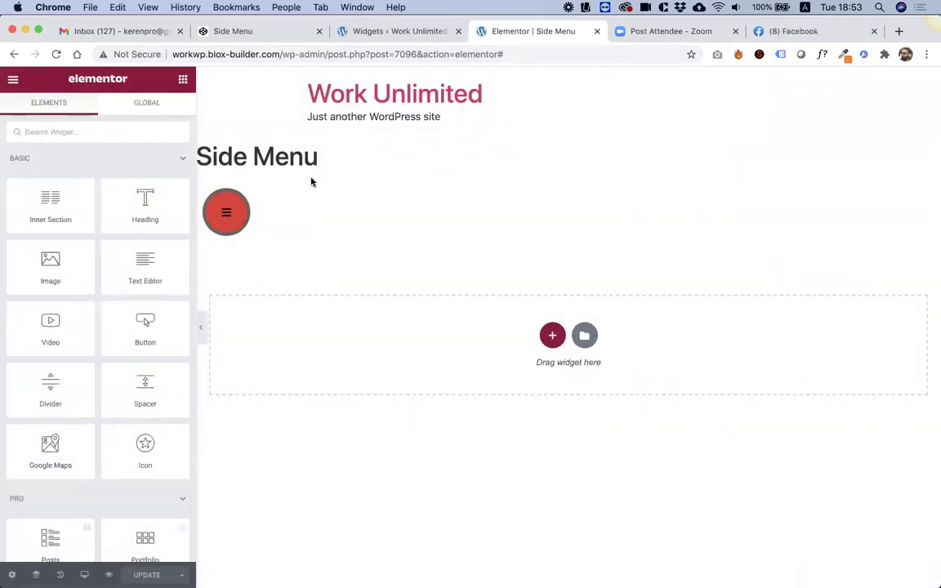
left_click(227, 216)
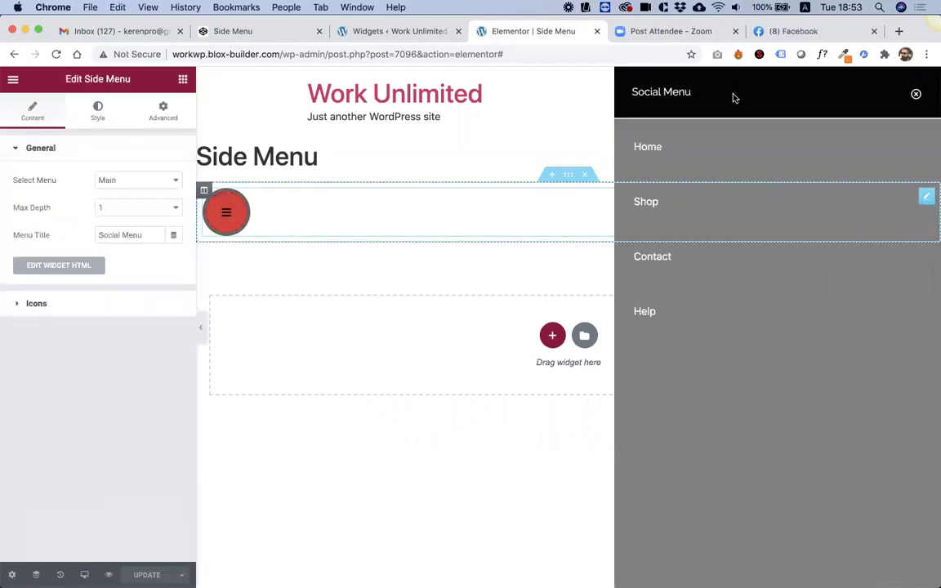
left_click(97, 110)
left_click(53, 218)
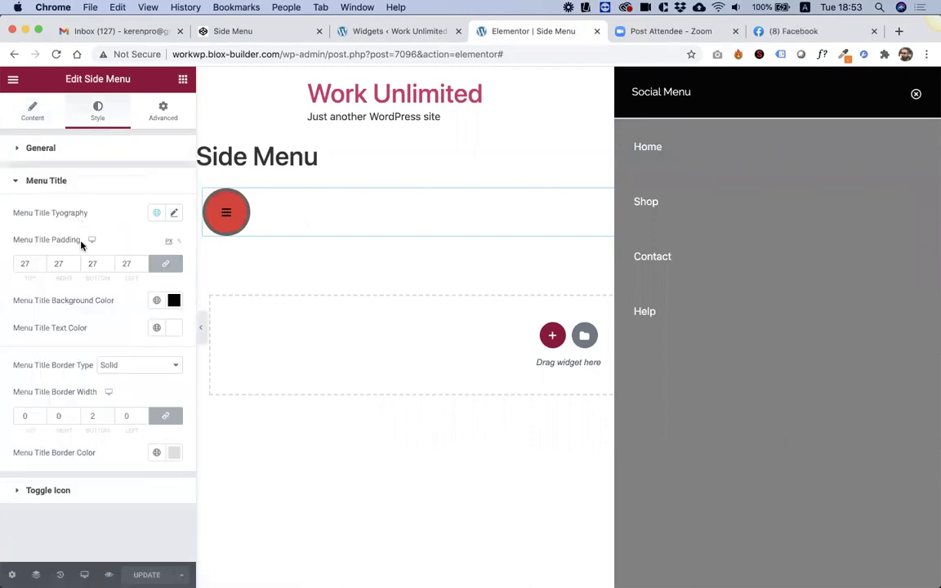
Step: With the side menu open in the preview, set the Menu Title typography size to 23 px and update the page
left_click(174, 213)
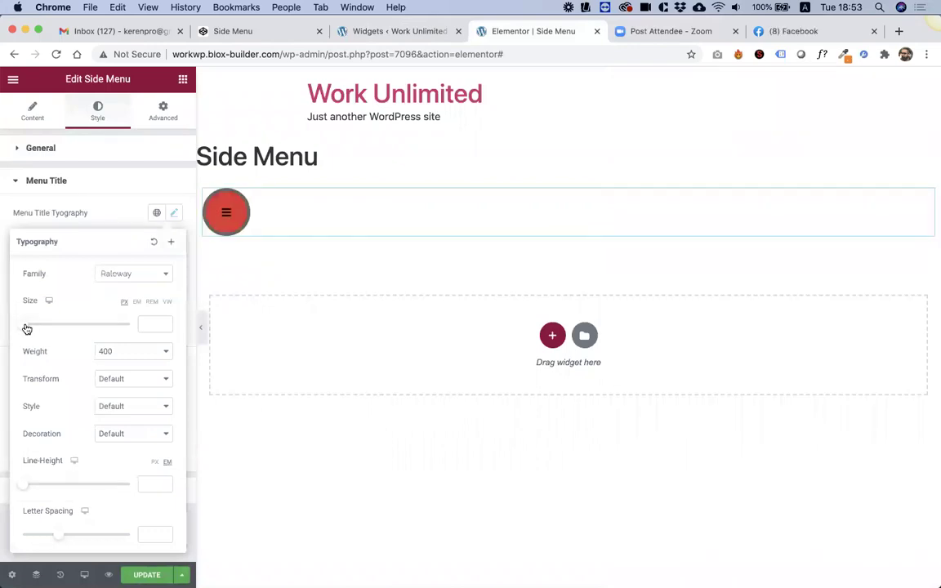
left_click(226, 214)
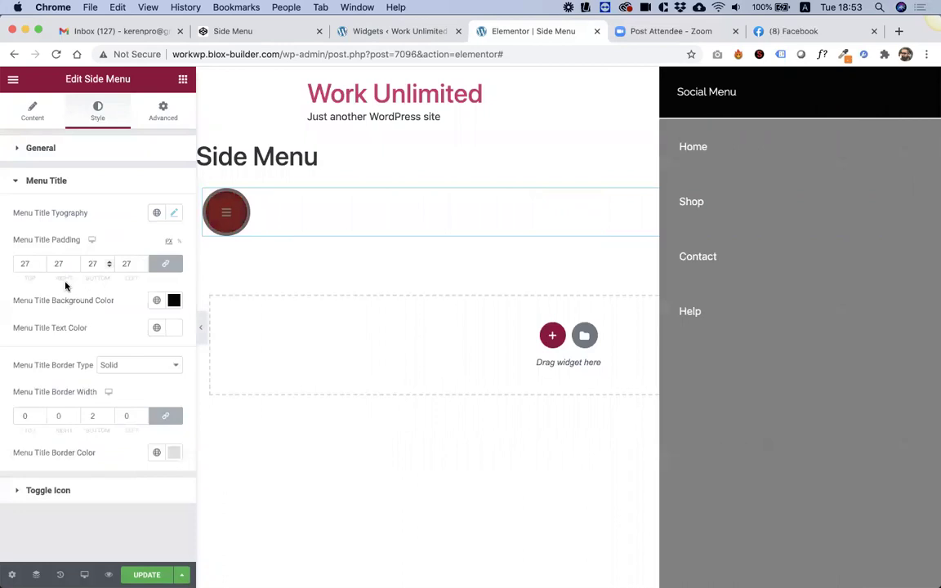
left_click(173, 214)
mouse_move(27, 328)
left_mouse_down()
mouse_move(57, 328)
mouse_move(34, 327)
left_mouse_up()
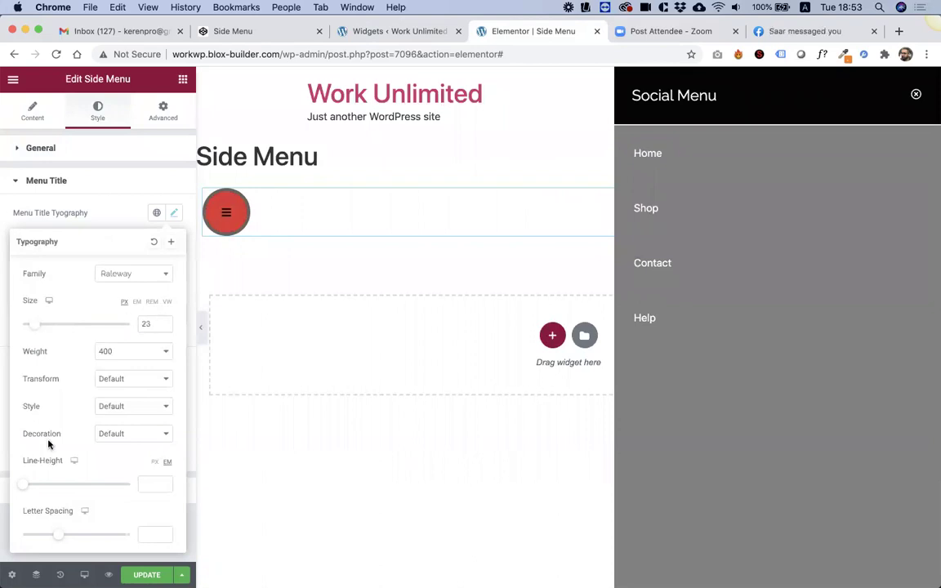
left_click(129, 570)
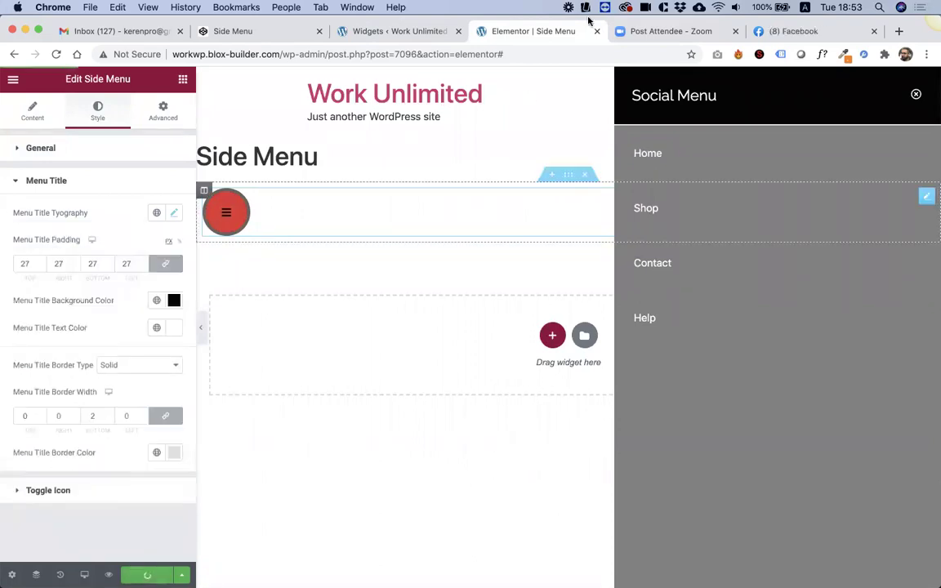
Step: Switch to the widget editor and start a new attribute of type Radio Boolean in the General content section
left_click(401, 31)
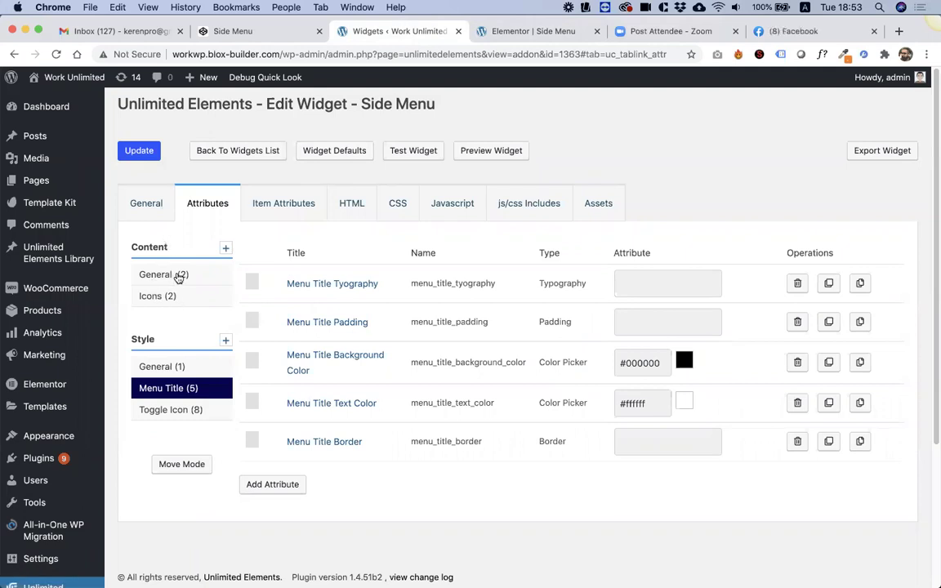
left_click(179, 275)
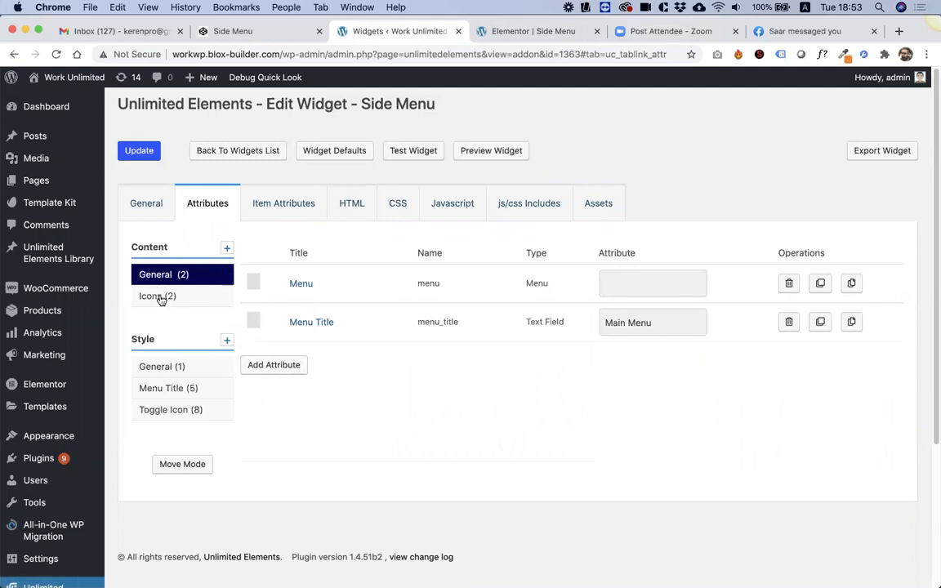
left_click(292, 368)
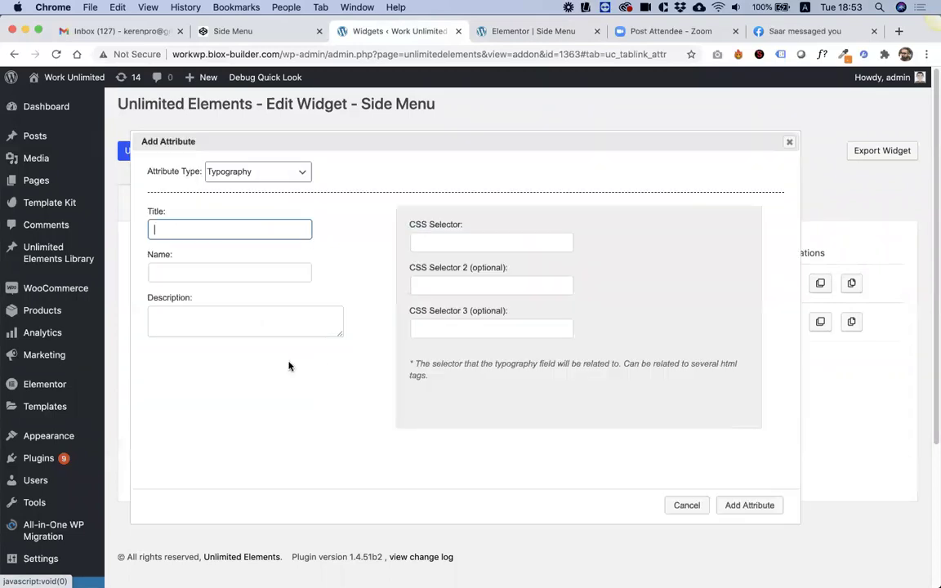
left_click(251, 174)
scroll(251, 176, "up", 3)
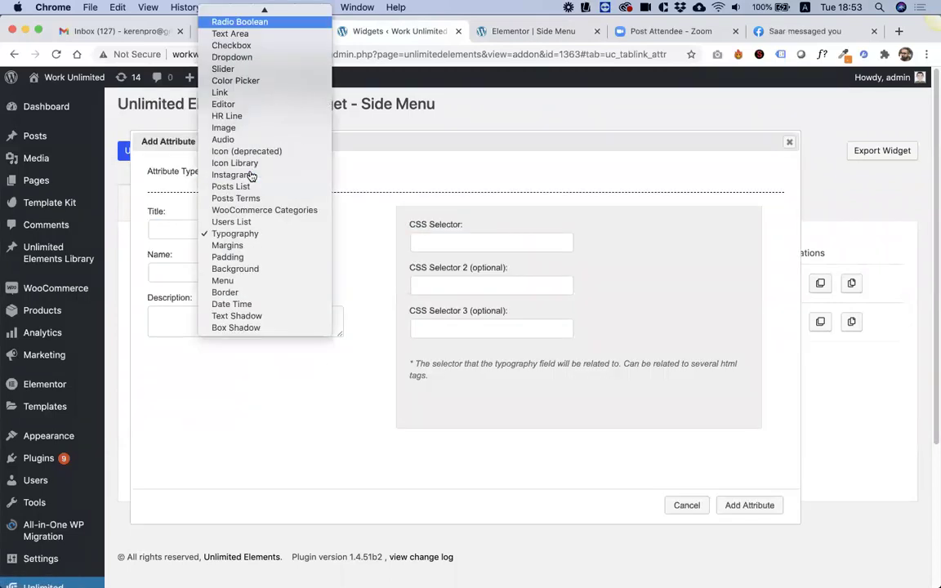
key("Return")
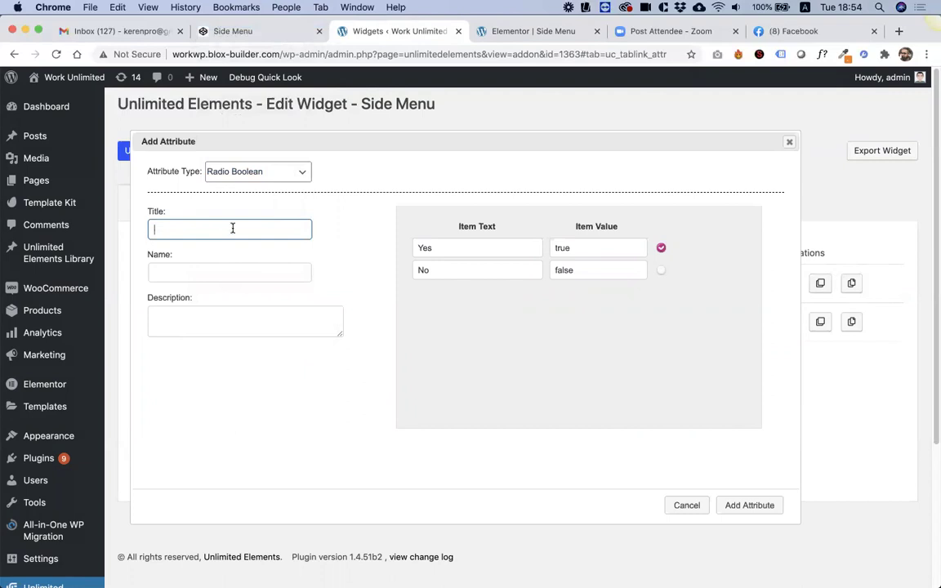
Step: Title the attribute "Show Title" with the name show_title, keep Yes as its default, and add it
type("S")
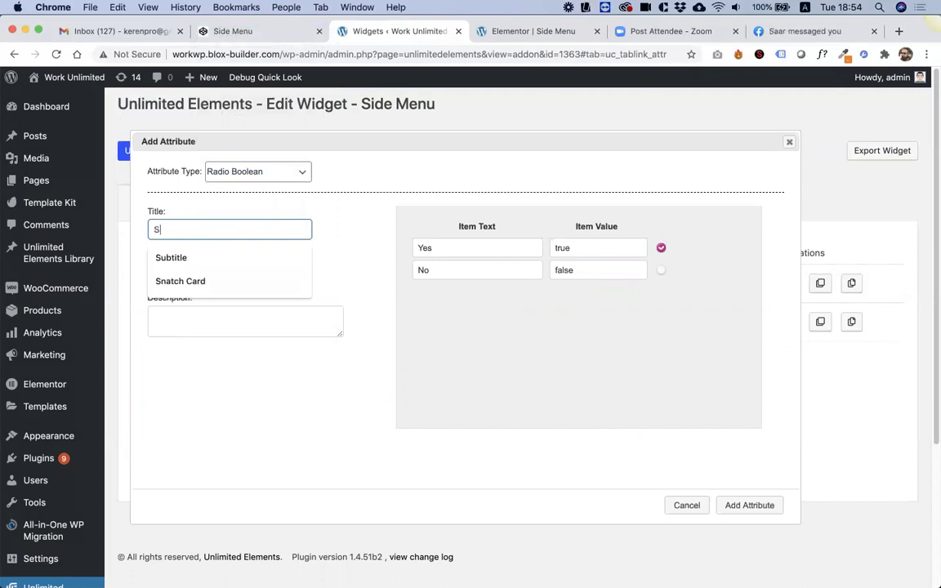
type("how Titl")
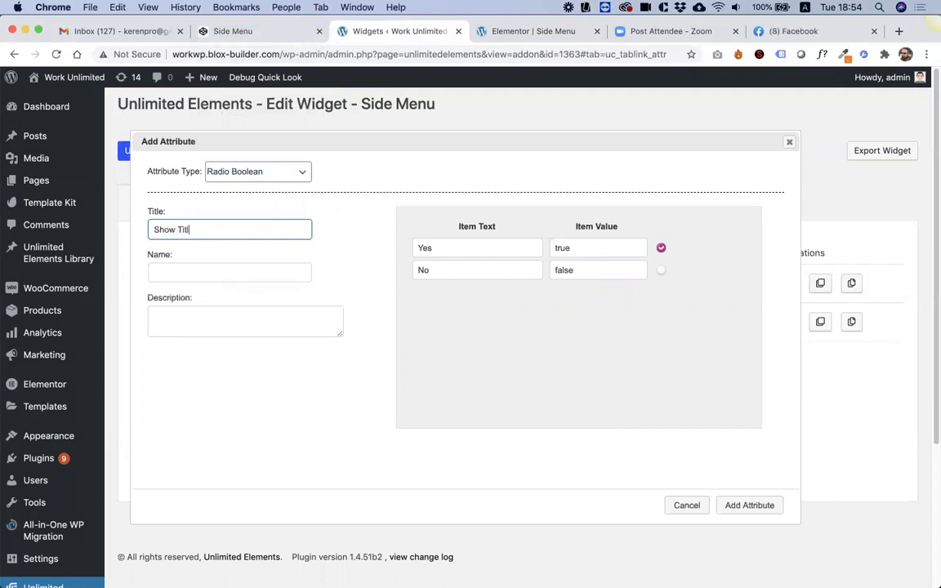
key("Tab")
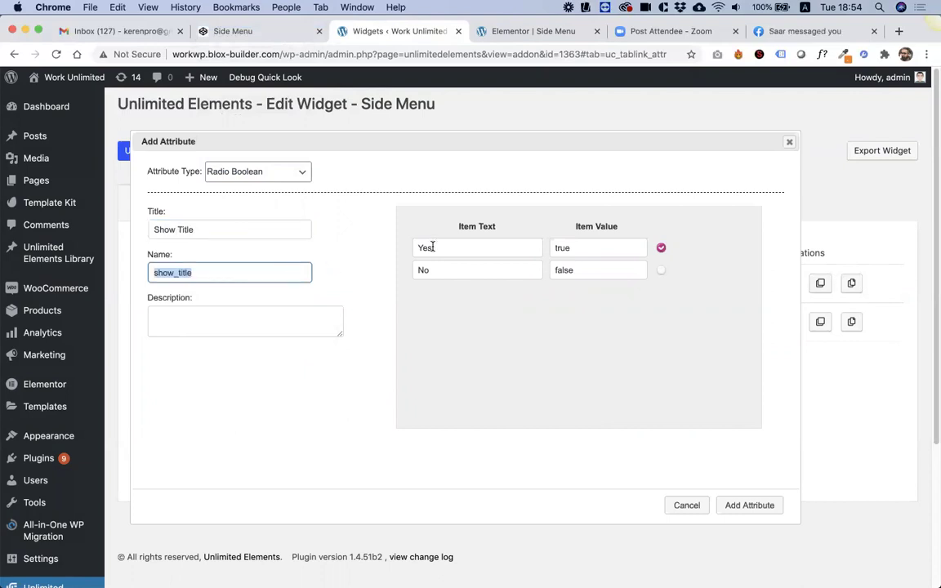
left_click(730, 505)
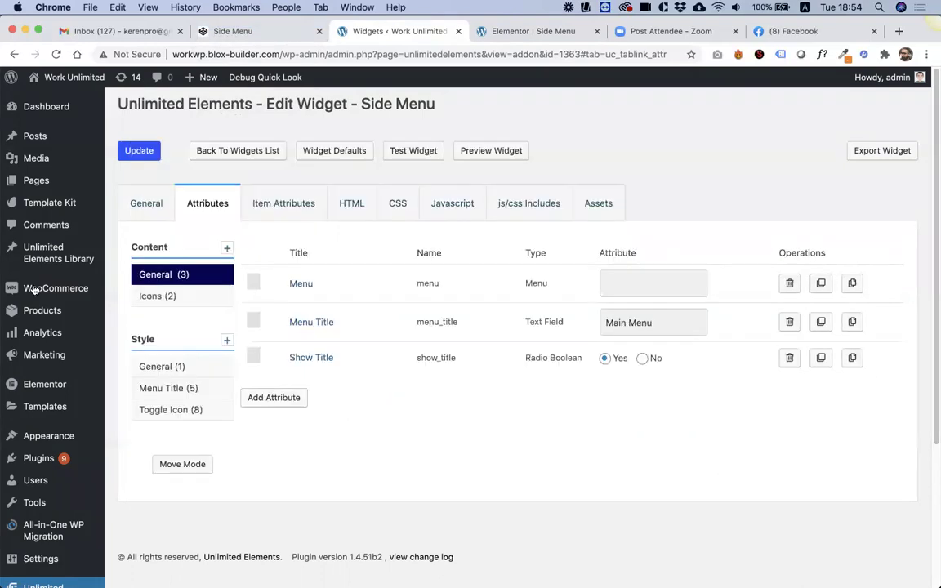
Step: Open the widget HTML, add two empty lines after the closing div, and turn on the code examples for the variables list
left_click(363, 211)
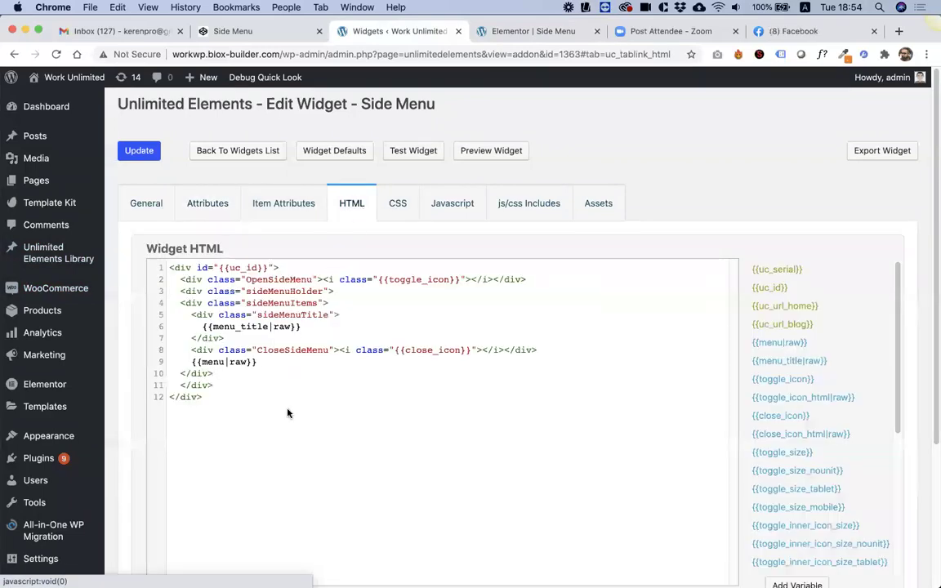
key("Return")
key("Return")
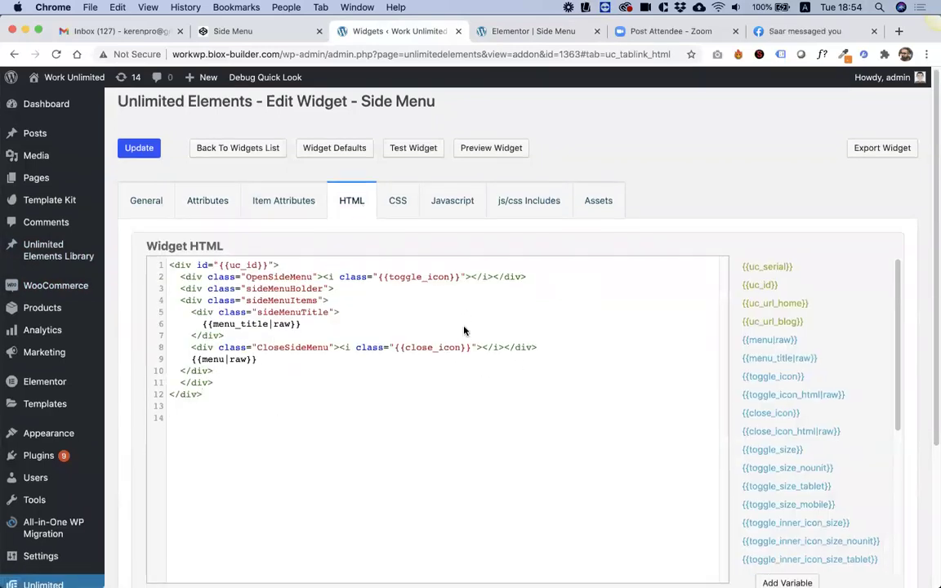
scroll(497, 343, "down", 3)
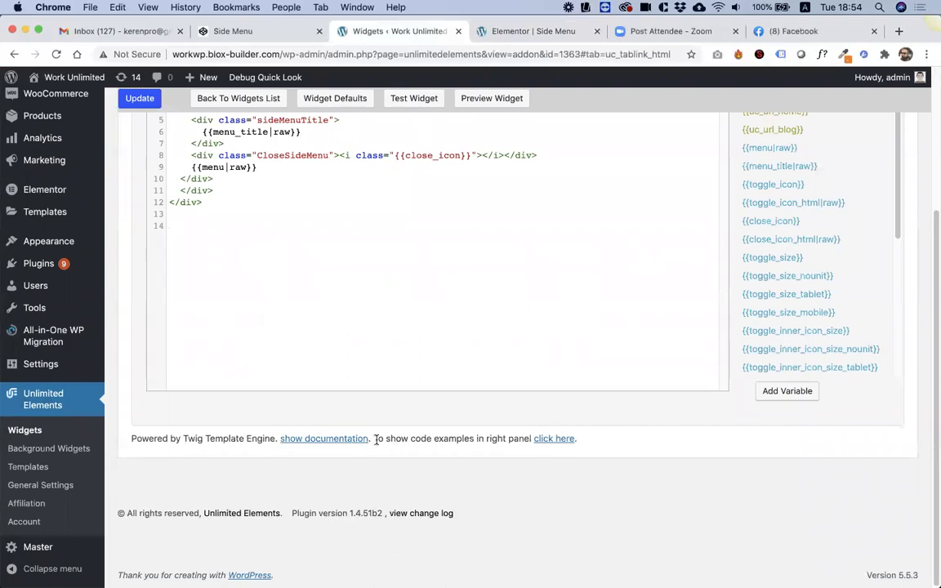
left_click(543, 439)
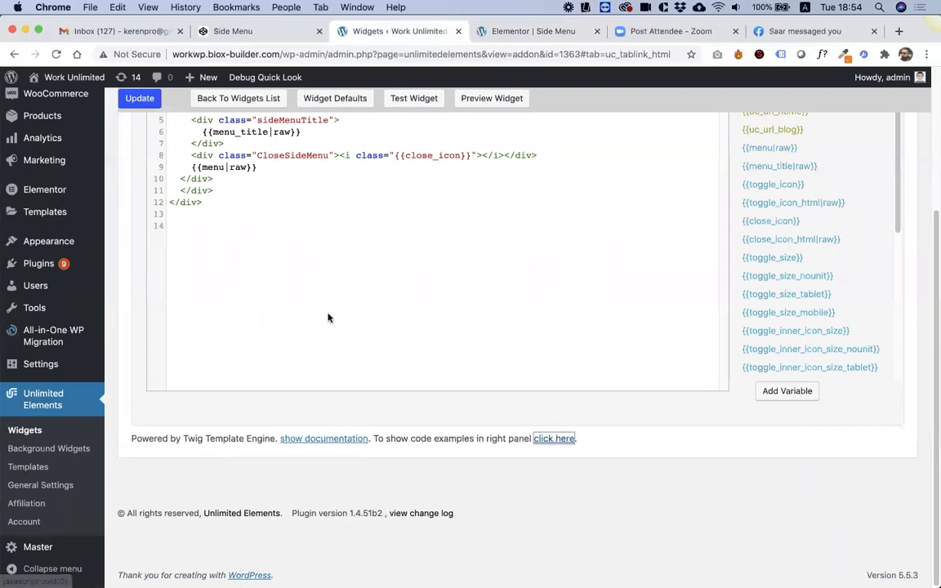
Step: Expand the Twig Code Examples group after {{show_title}} in the variables list to reach the IF example
scroll(796, 267, "up", 5)
scroll(784, 326, "down", 8)
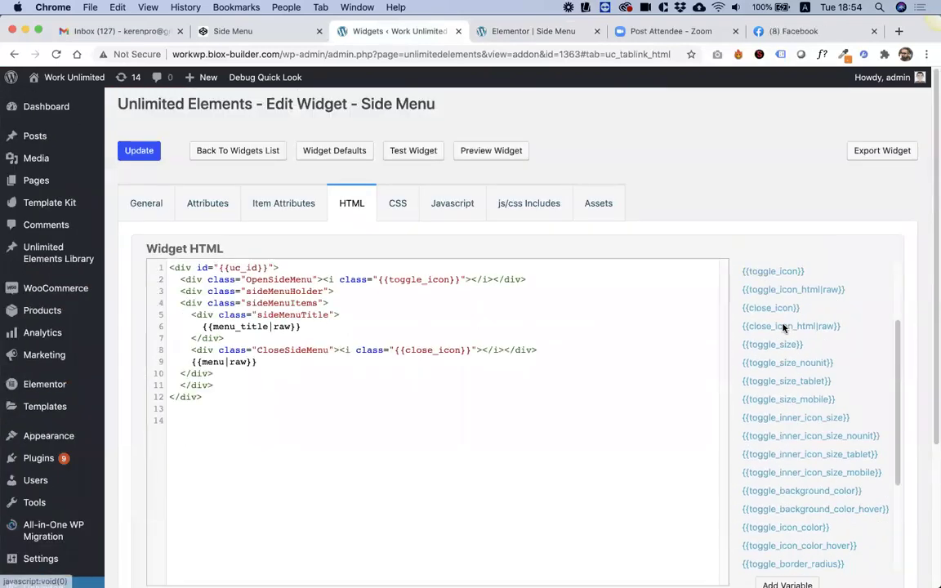
scroll(809, 474, "down", 3)
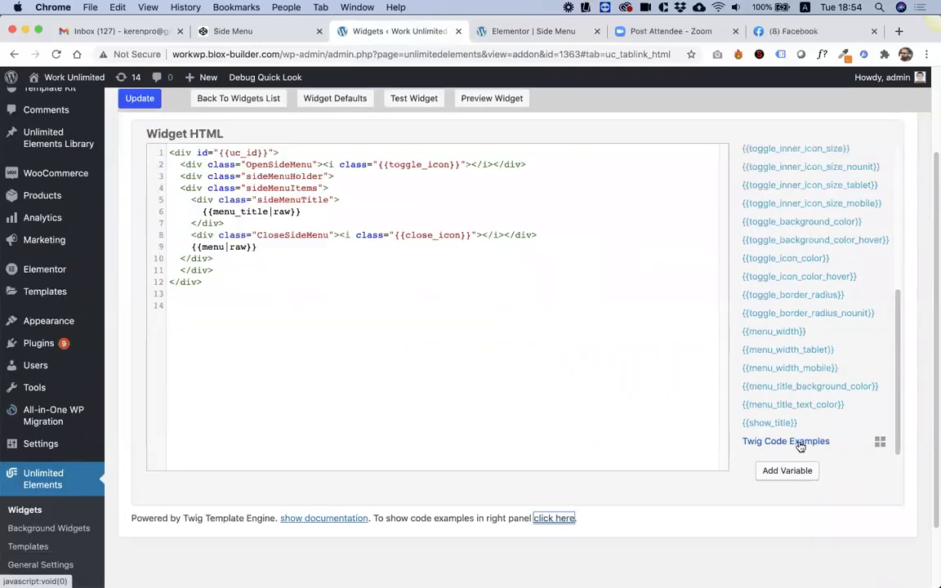
left_click(880, 441)
scroll(815, 418, "down", 3)
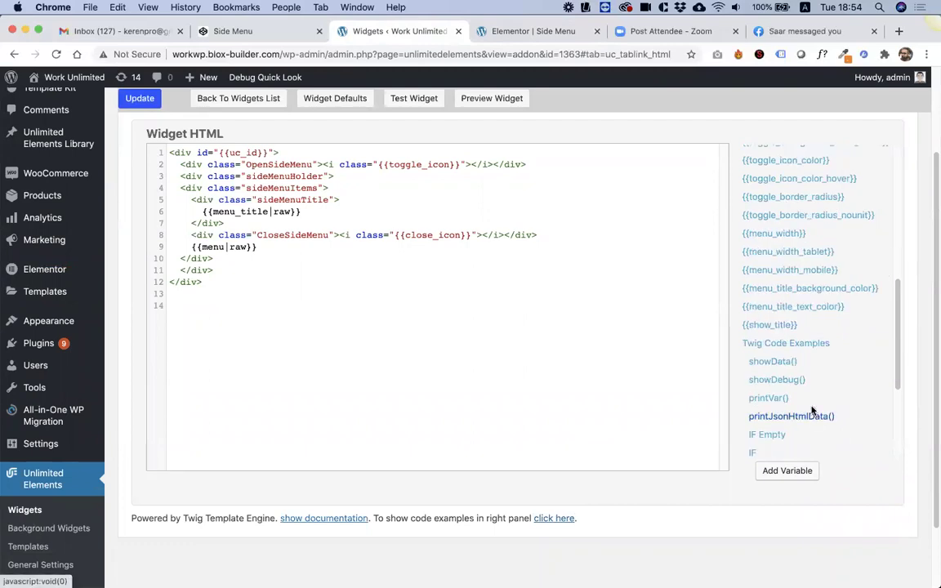
Step: Insert the Twig IF example into the widget HTML and set its condition to show_title == "ture"
scroll(775, 421, "down", 1)
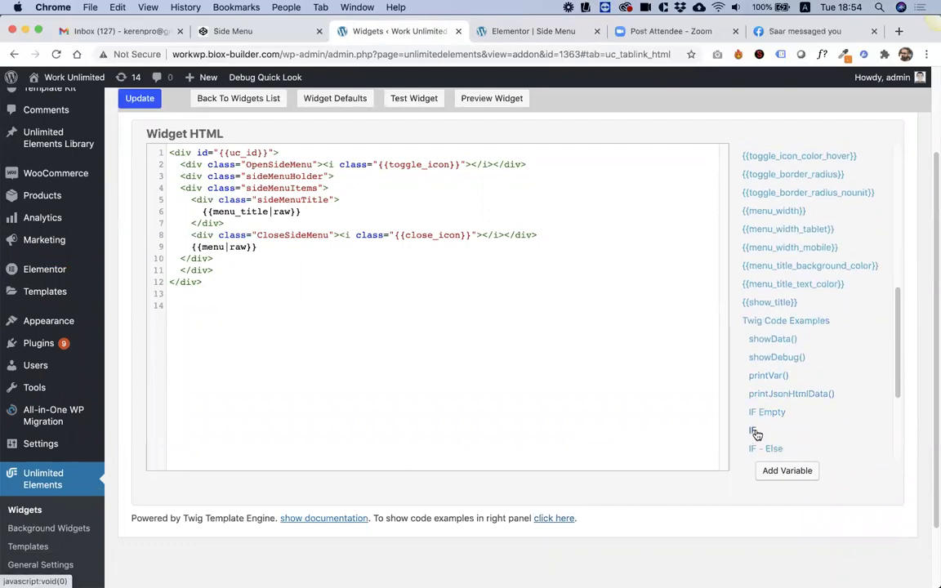
left_click(752, 431)
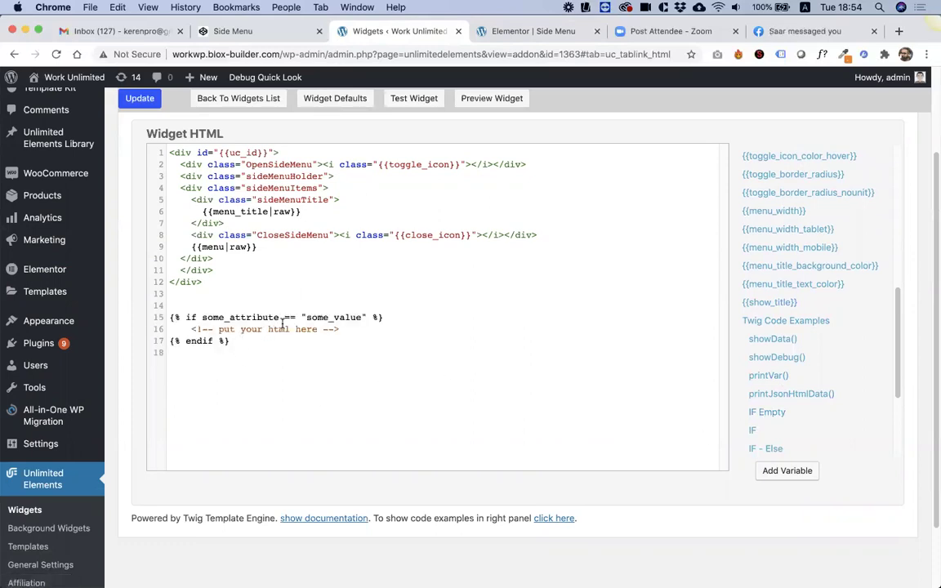
left_click_drag(279, 318, 199, 318)
type("show_title")
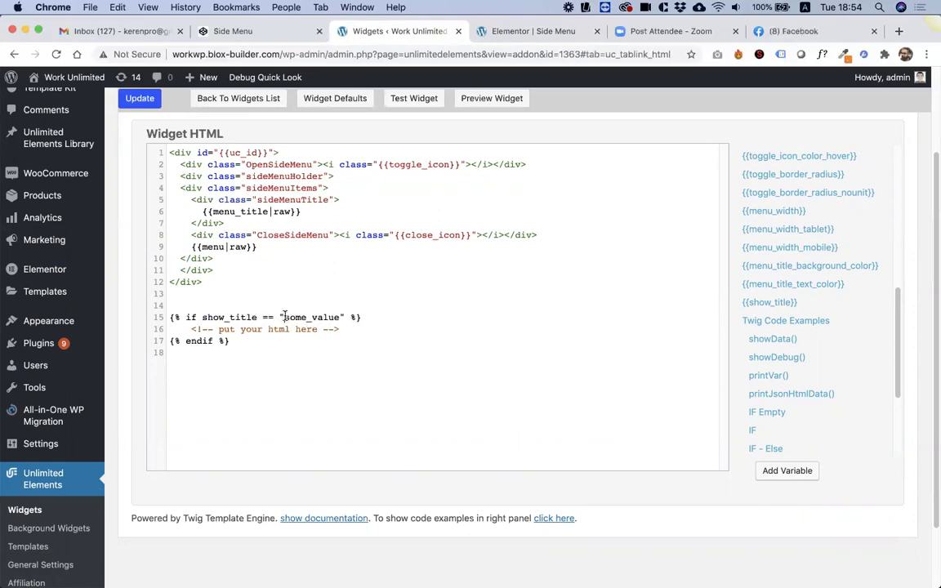
left_click_drag(284, 317, 332, 316)
type("ture")
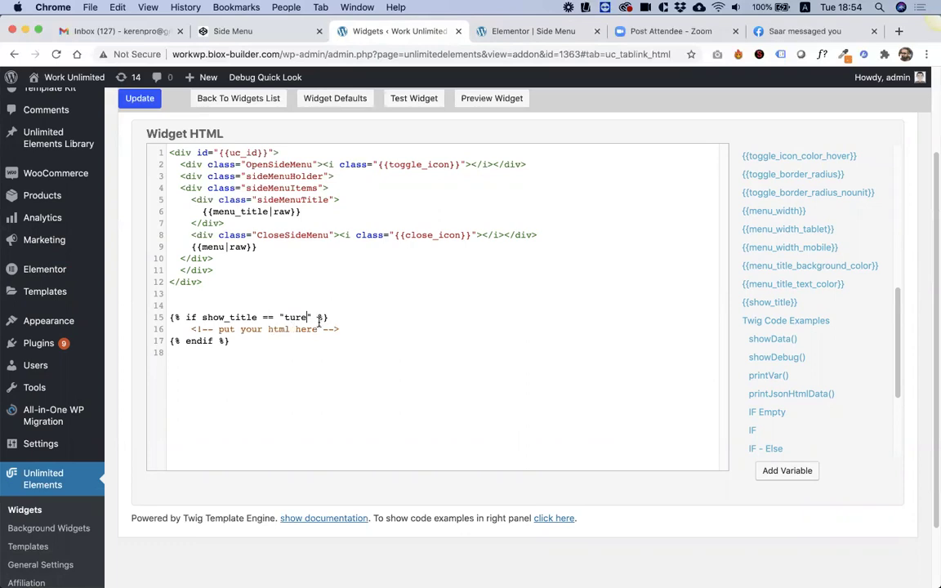
Step: Move the {% if show_title == "ture" %} line directly in front of the opening sideMenuTitle div
left_click_drag(332, 317, 120, 319)
key("cmd+c")
key("BackSpace")
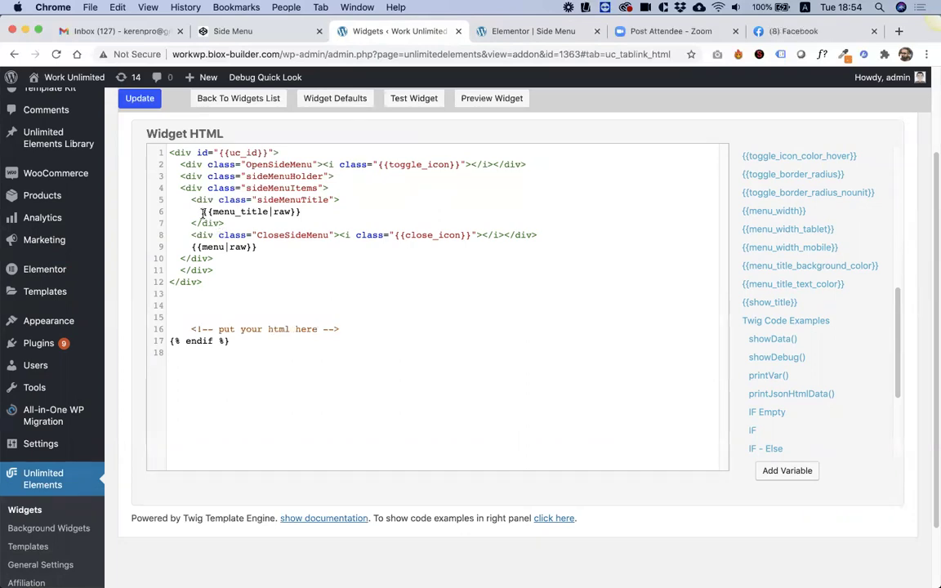
left_click(204, 213)
key("cmd+v")
key("cmd+z")
left_click(189, 200)
key("super+v")
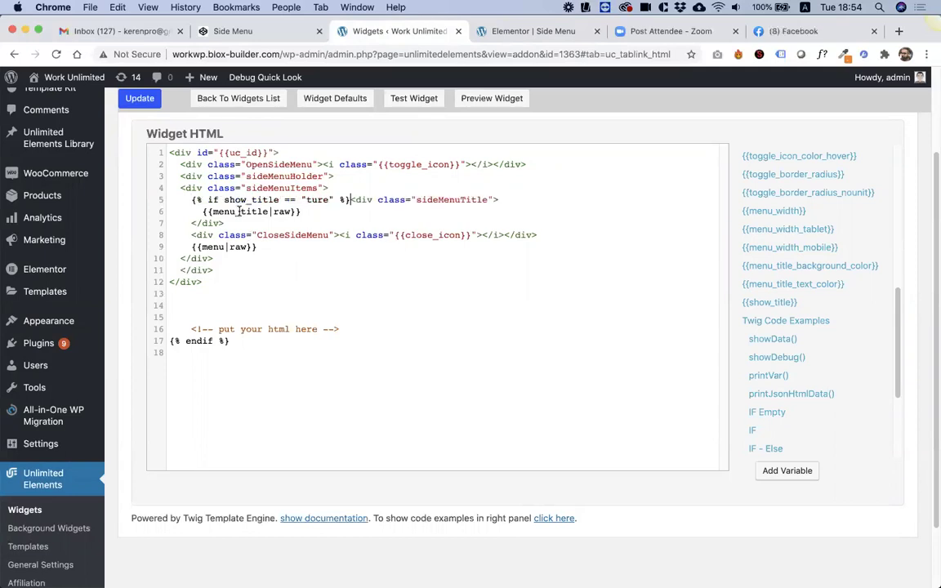
Step: Collapse the sideMenuTitle div onto one line and move {% endif %} directly after its closing tag
left_click(517, 199, "shift")
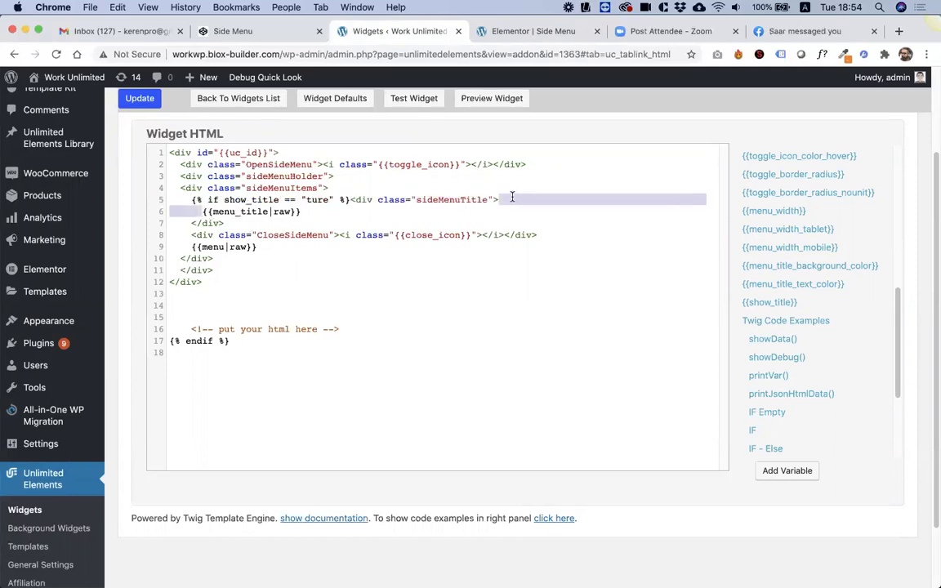
key("BackSpace")
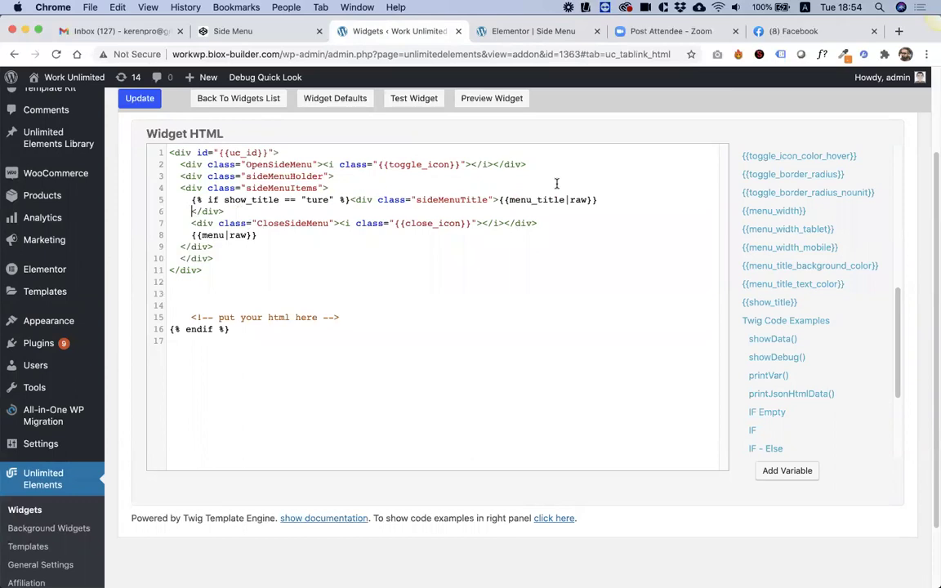
left_click(608, 196, "shift")
key("BackSpace")
left_click_drag(305, 315, 140, 317)
key("super+x")
left_click(652, 203)
key("super+v")
Step: Delete the leftover "put your html here" comment from the widget HTML and save the widget
left_click_drag(347, 305, 169, 304)
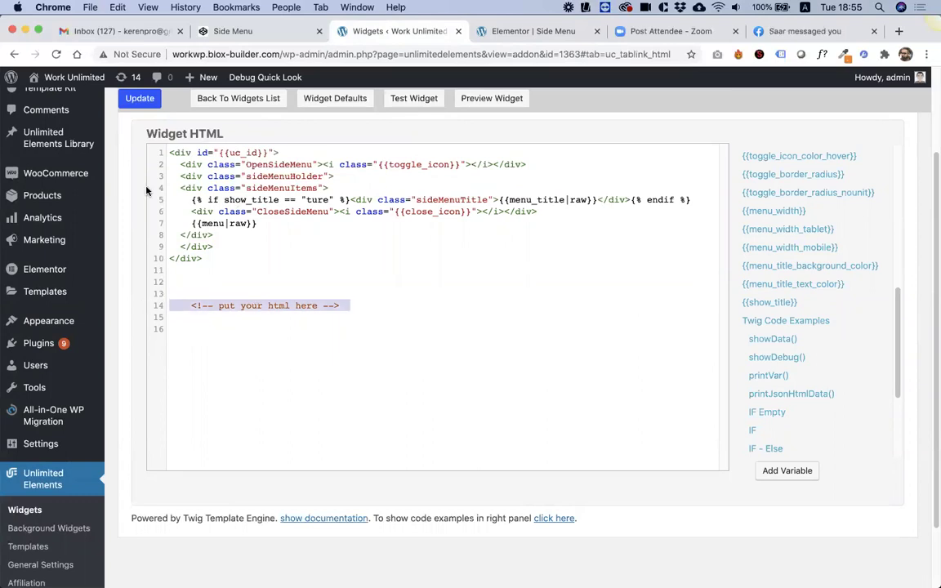
key("BackSpace")
left_click(151, 104)
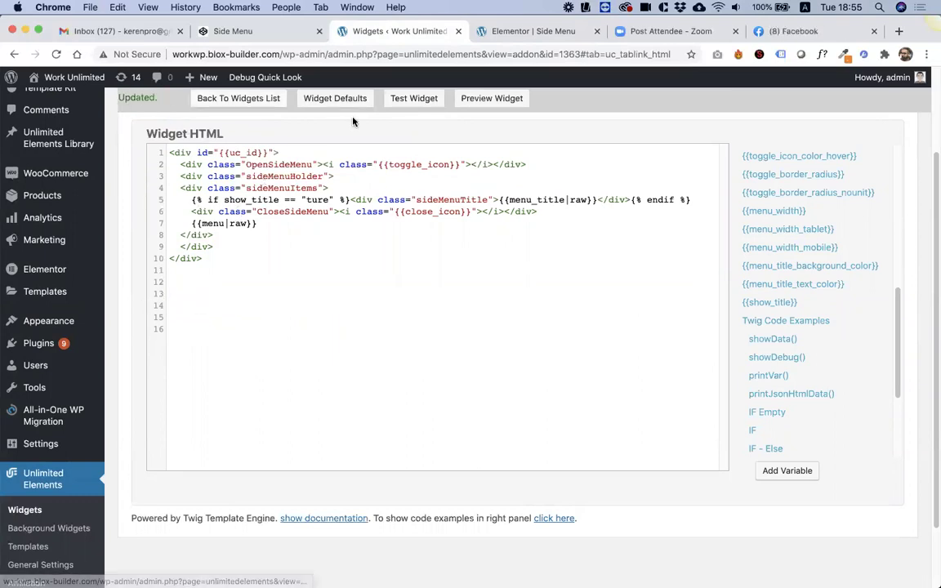
Step: Reload the page in the Elementor editor, turn Show Title off for the Side Menu widget, and open the side menu to check it
left_click(523, 31)
left_click(56, 55)
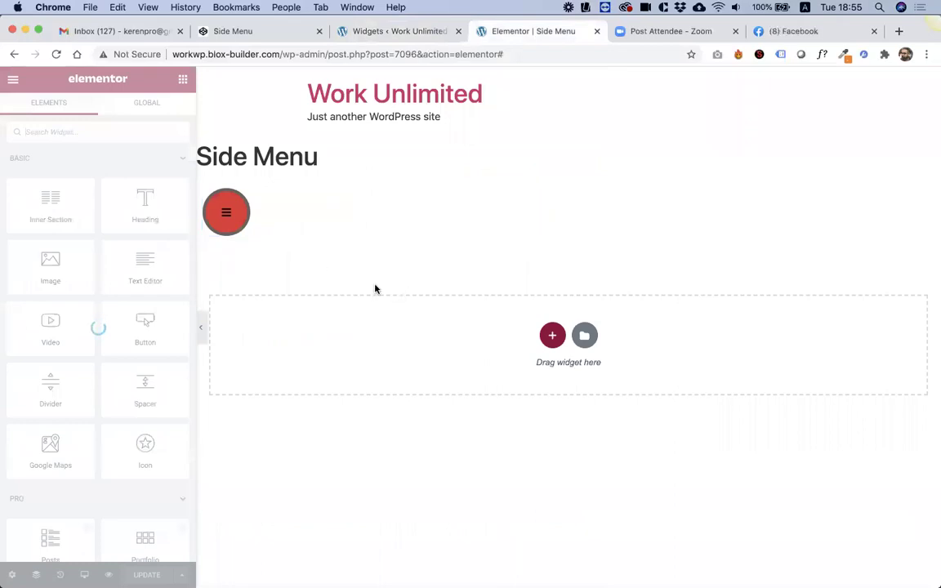
left_click(227, 222)
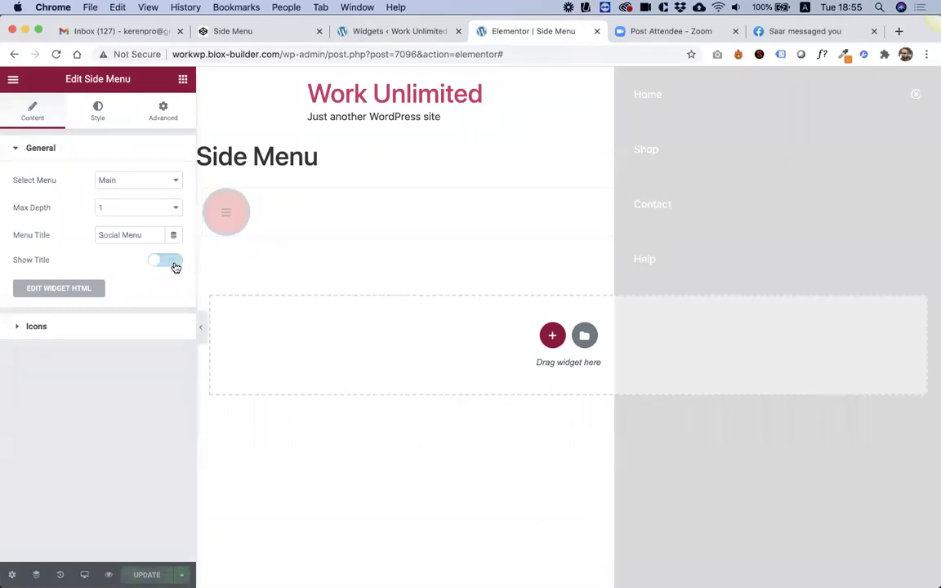
left_click(171, 264)
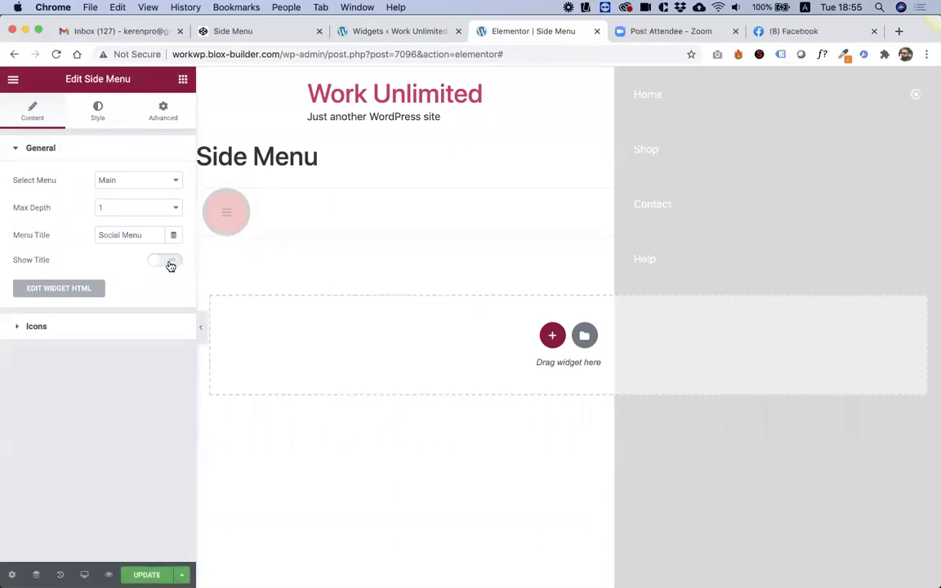
left_click(230, 219)
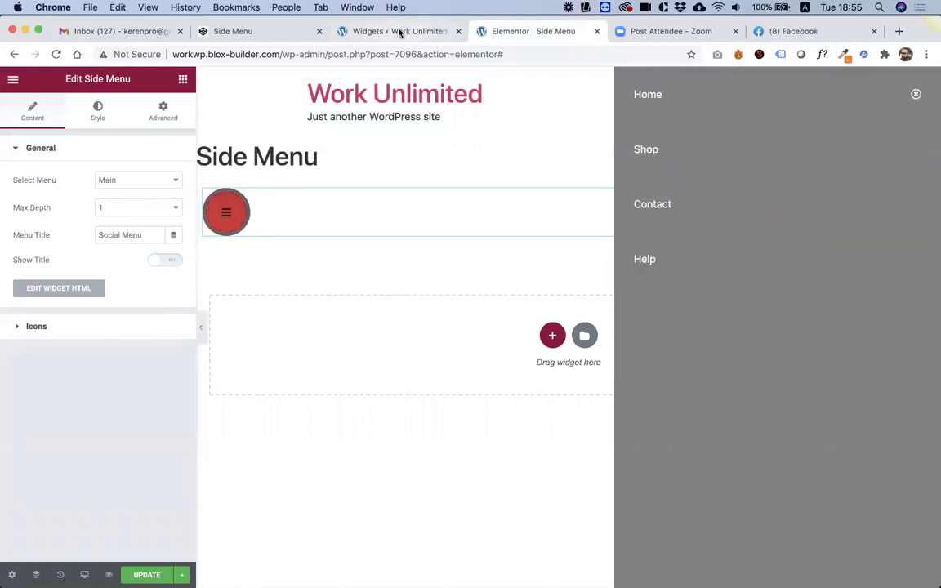
Step: Back in the widget editor, retitle the Show Title attribute "Show Menu Title" with the name show_menu_title, and save the widget
left_click(399, 31)
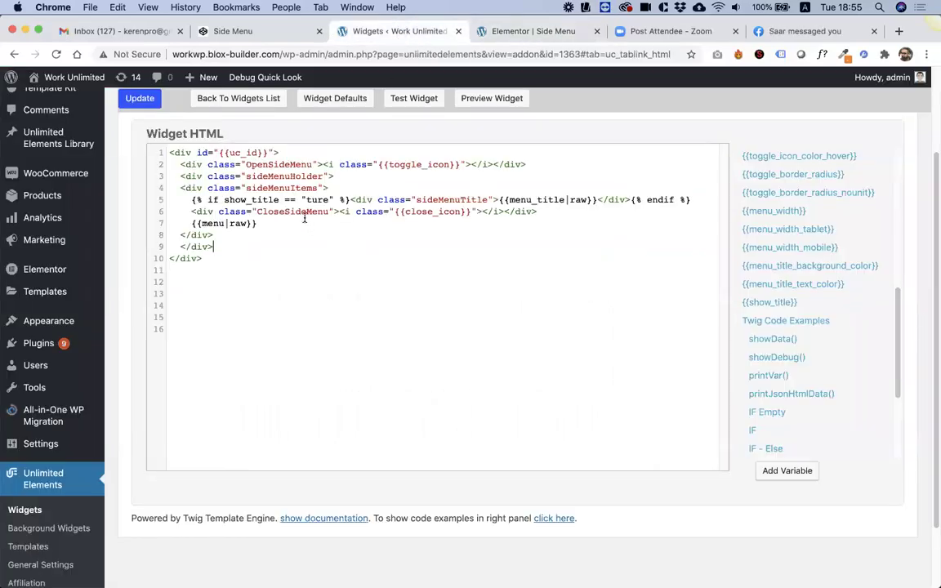
scroll(300, 214, "up", 3)
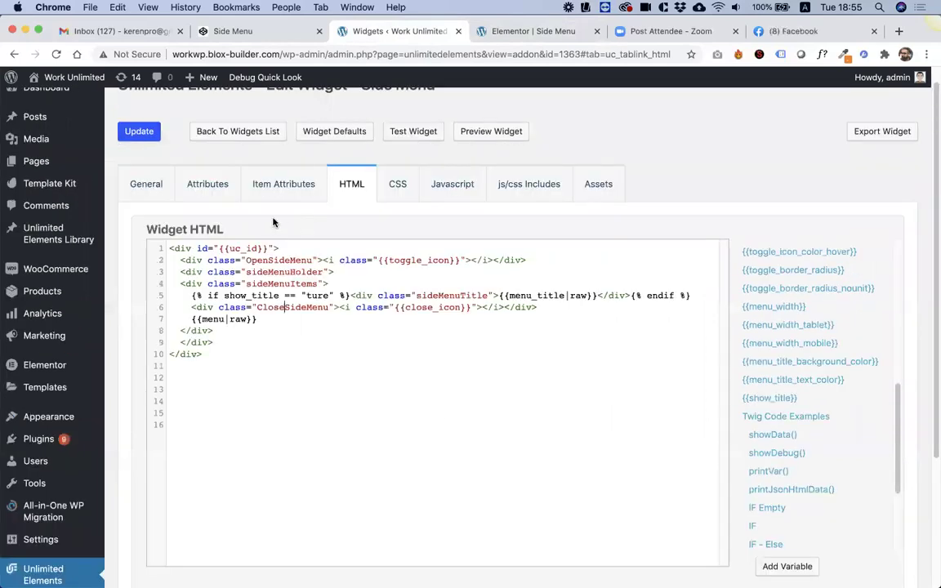
left_click(207, 187)
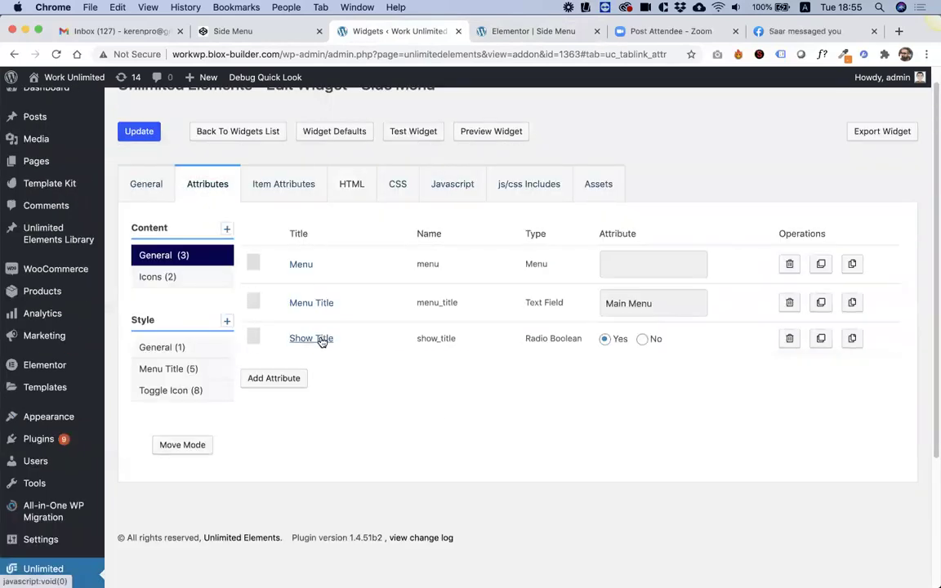
left_click(320, 339)
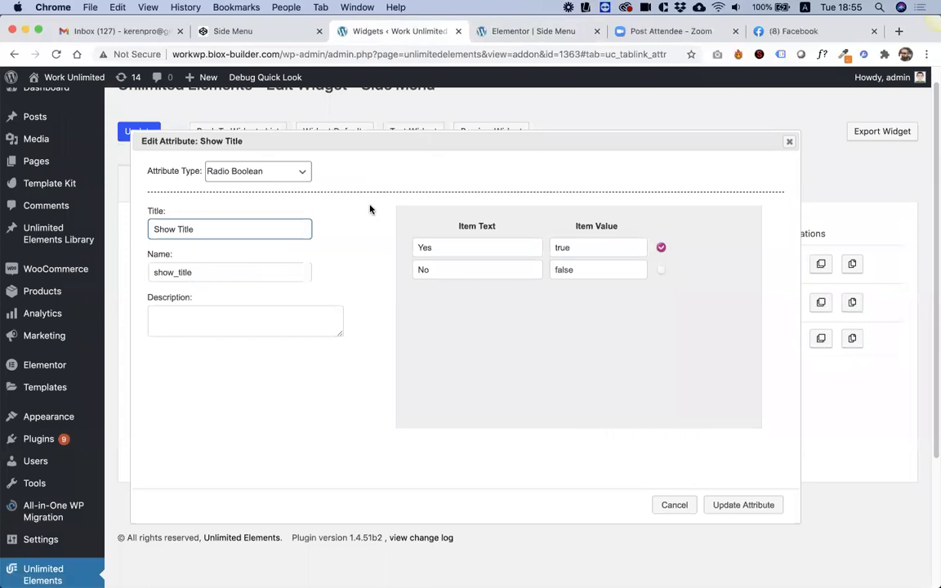
type("Menu")
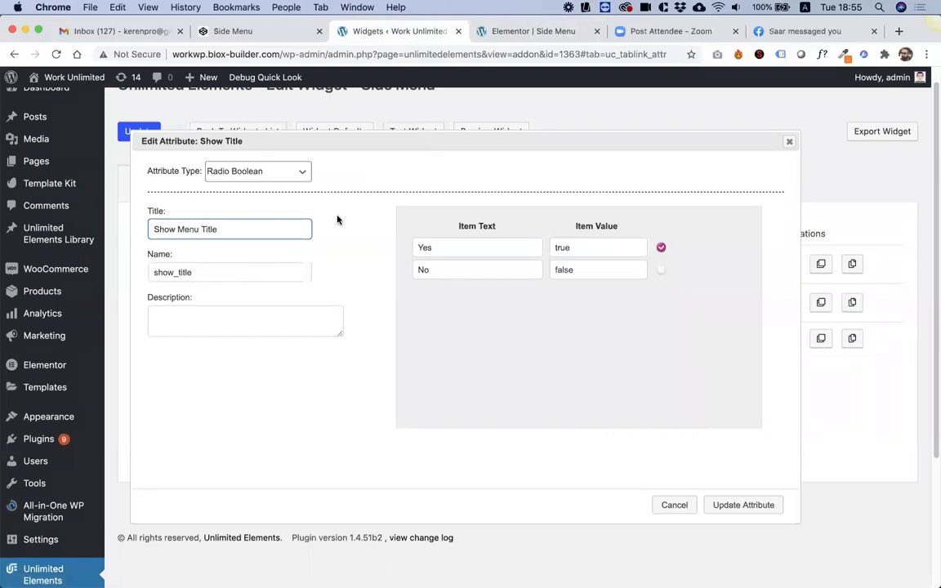
left_click(231, 273)
left_click(242, 229)
key("Tab")
key("BackSpace")
key("shift+Tab")
key("Tab")
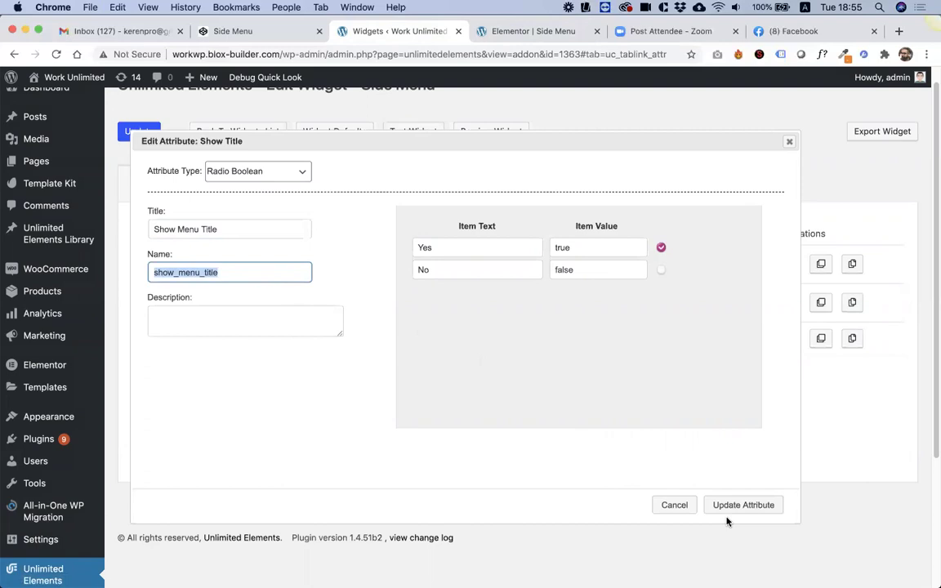
left_click(729, 508)
left_click(138, 131)
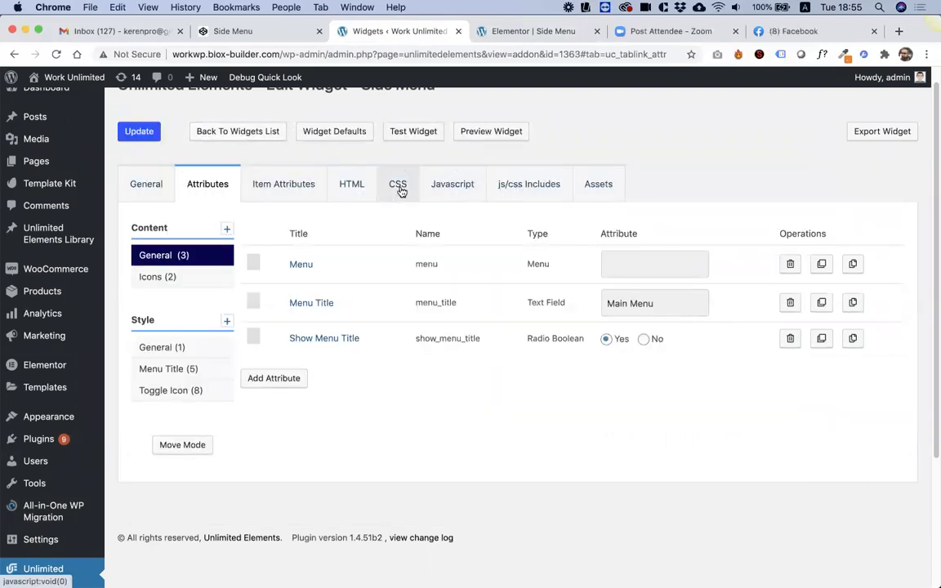
Step: Change the title's IF condition in the widget HTML to show_menu_title == "true" and save the widget
left_click(348, 189)
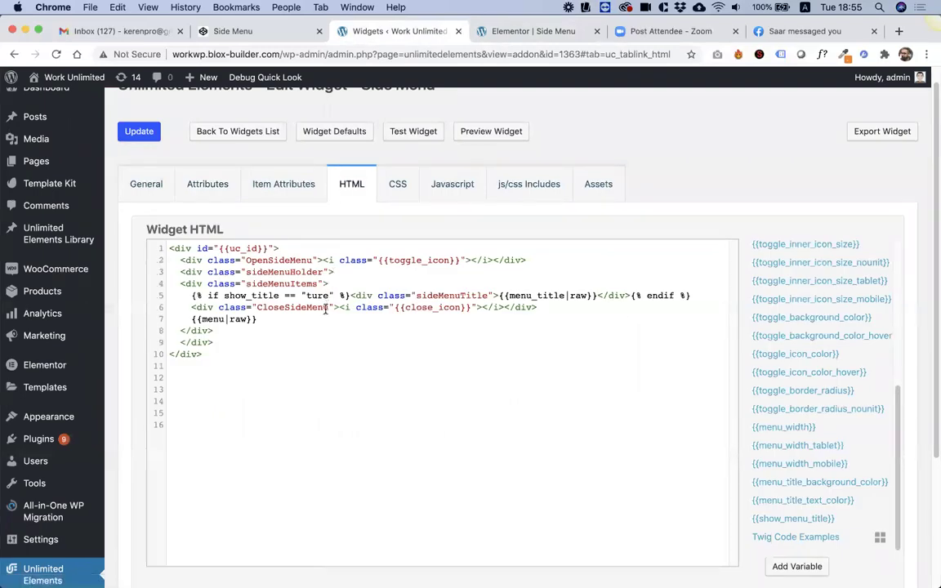
left_click_drag(280, 295, 227, 295)
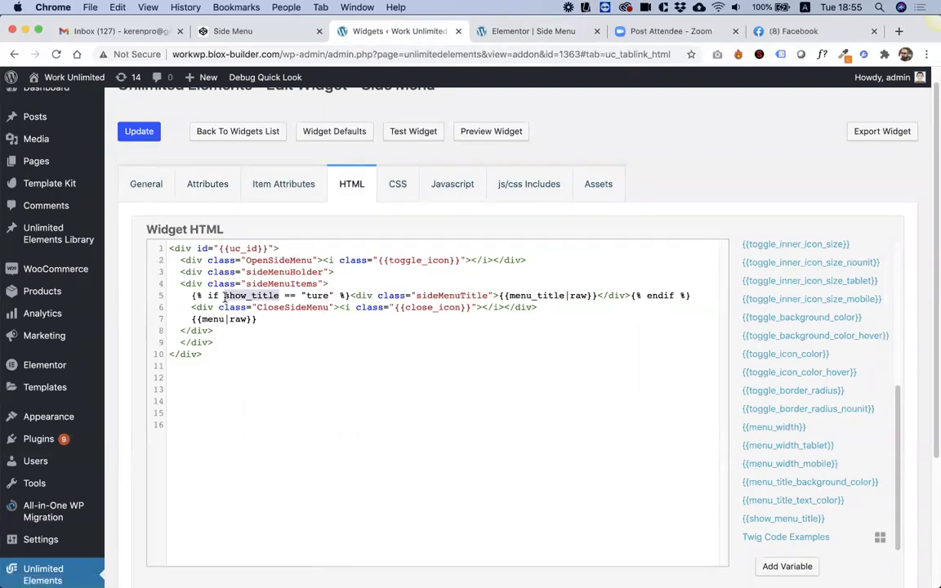
type("show_menu_title")
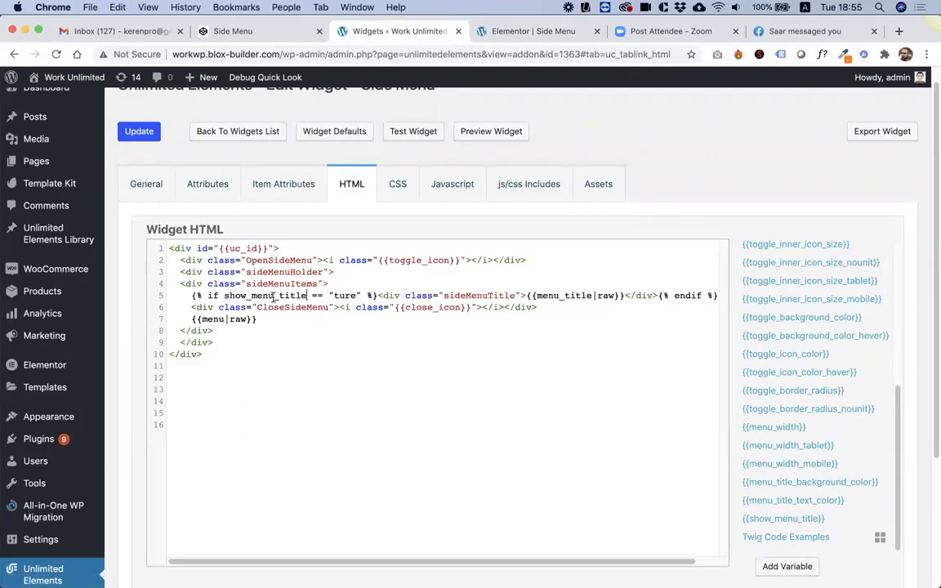
left_click(344, 295)
key("BackSpace")
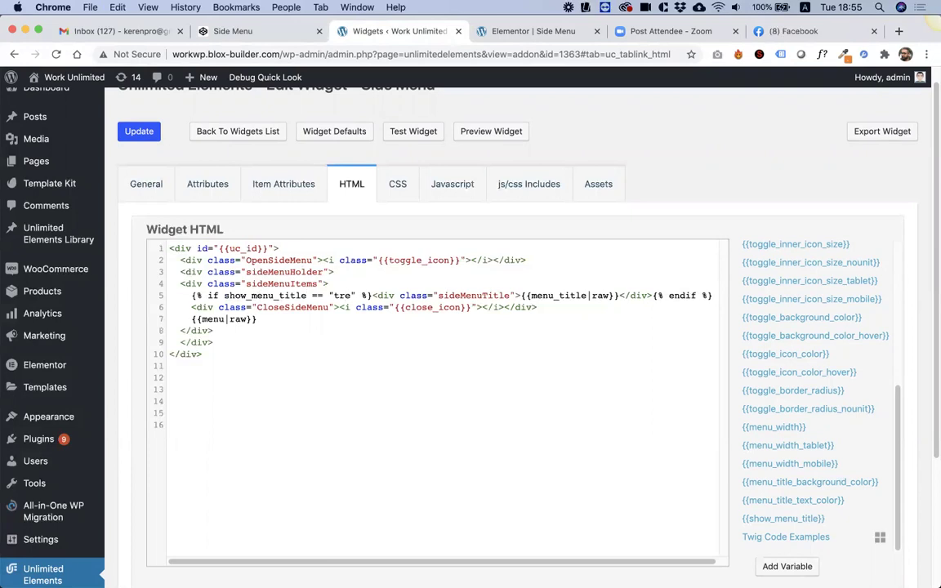
type("u")
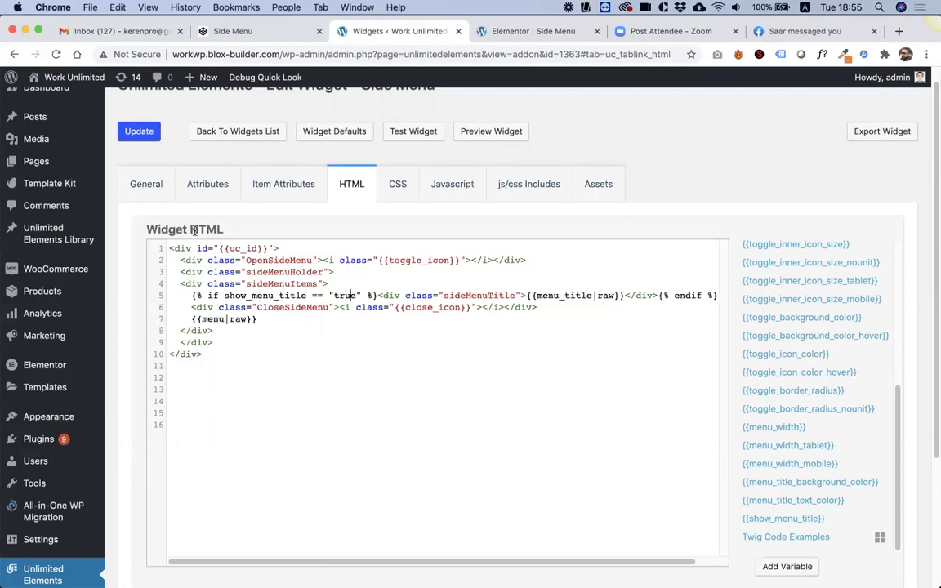
left_click(145, 132)
Step: Reload the page in the Elementor editor, select the Side Menu widget, and turn Show Menu Title off
left_click(532, 31)
key("super+r")
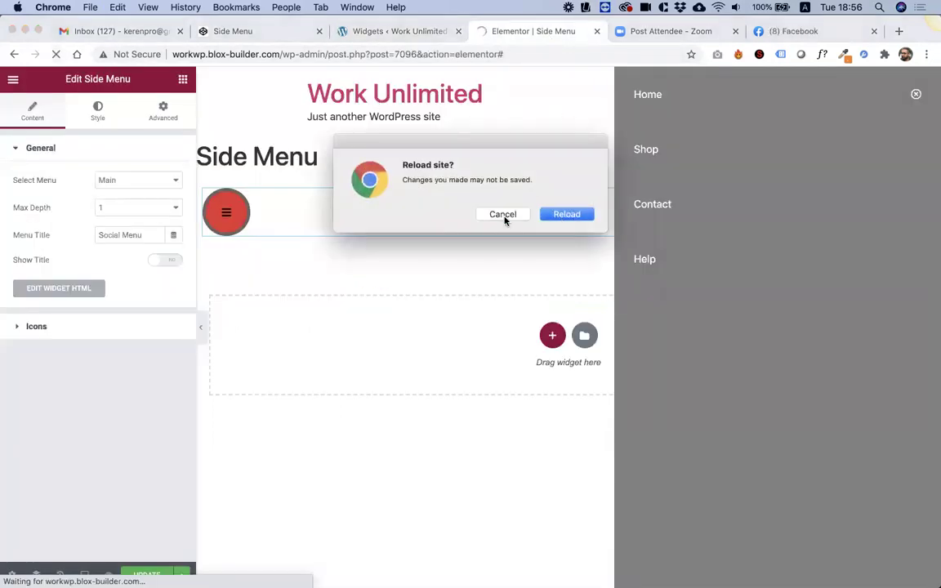
left_click(504, 215)
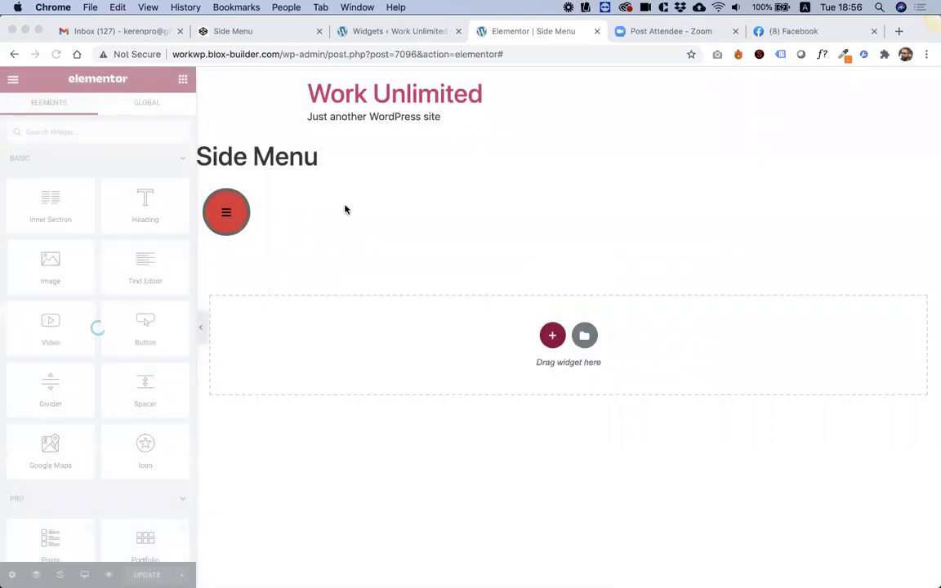
left_click(273, 221)
left_click(224, 222)
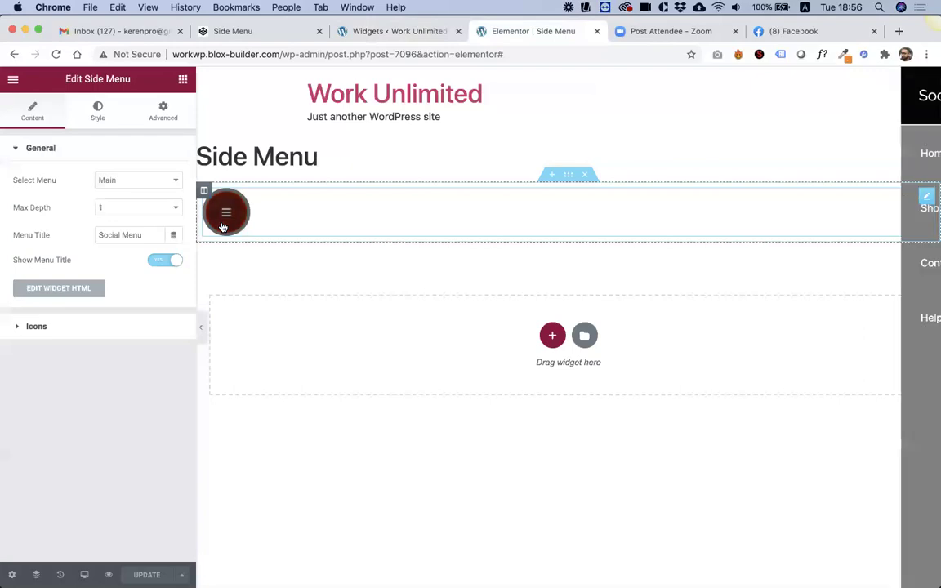
left_click(167, 261)
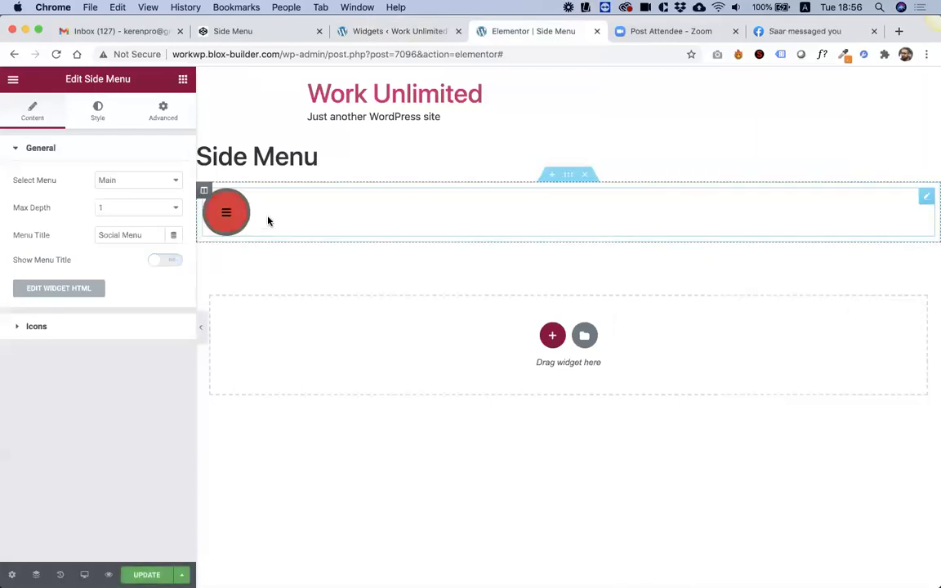
Step: Open and close the side menu repeatedly to check how it looks without its title
left_click(229, 215)
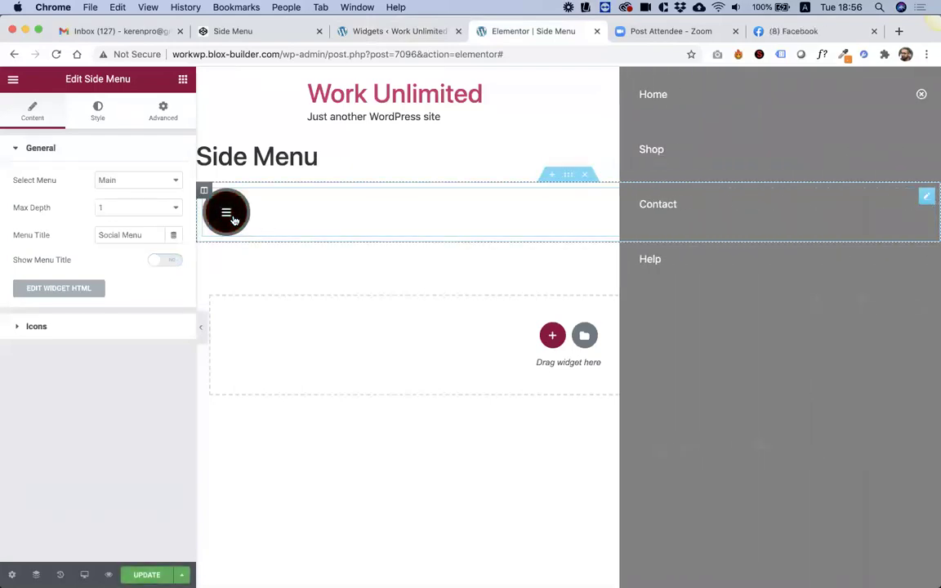
left_click(916, 93)
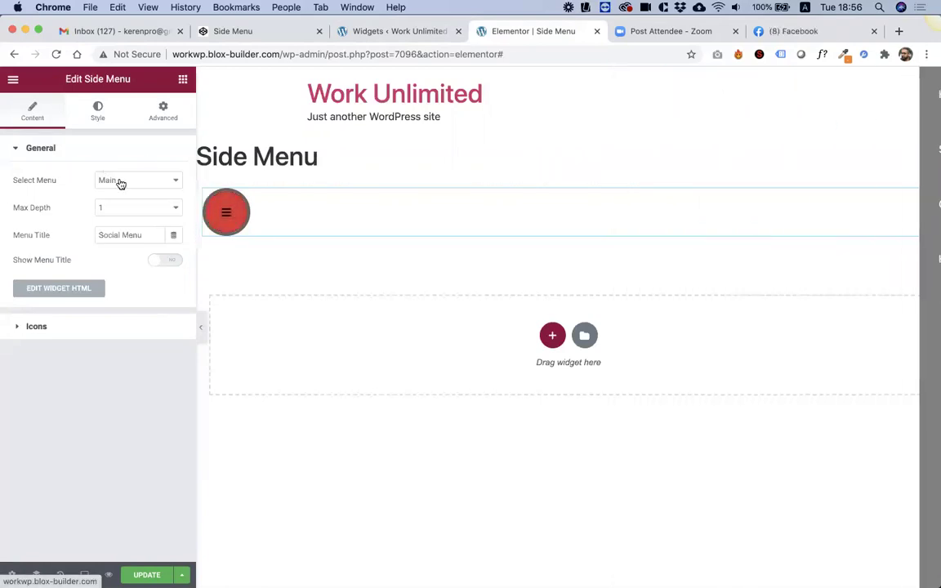
left_click(224, 214)
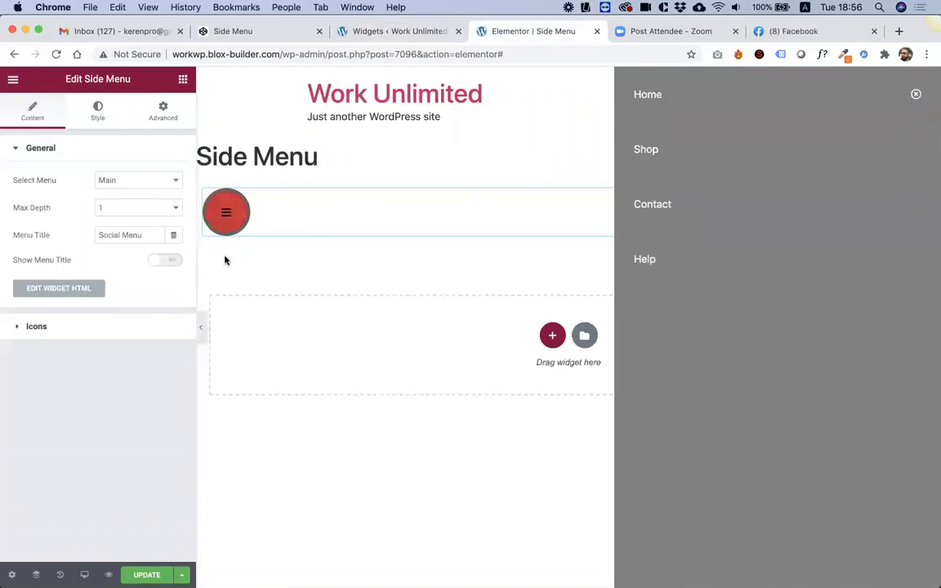
left_click(916, 96)
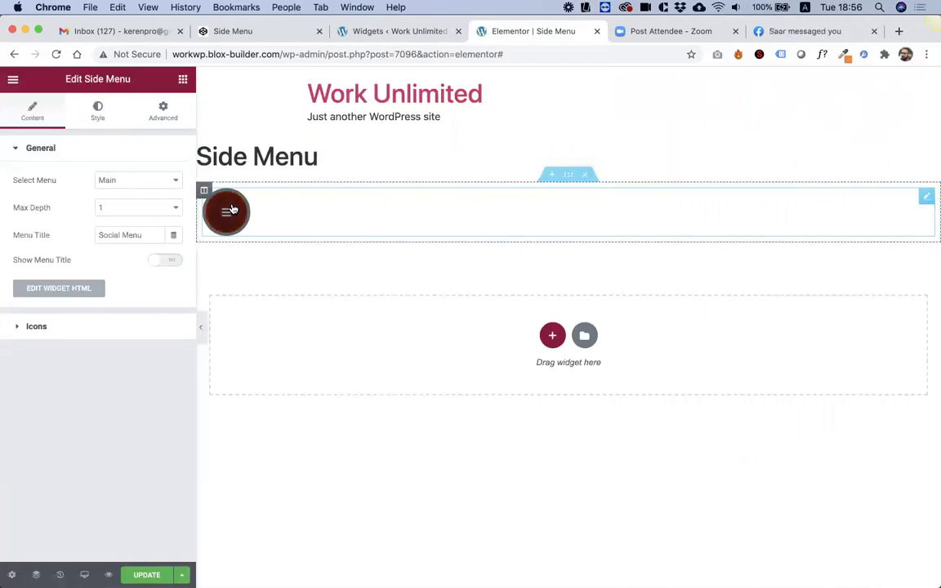
left_click(226, 212)
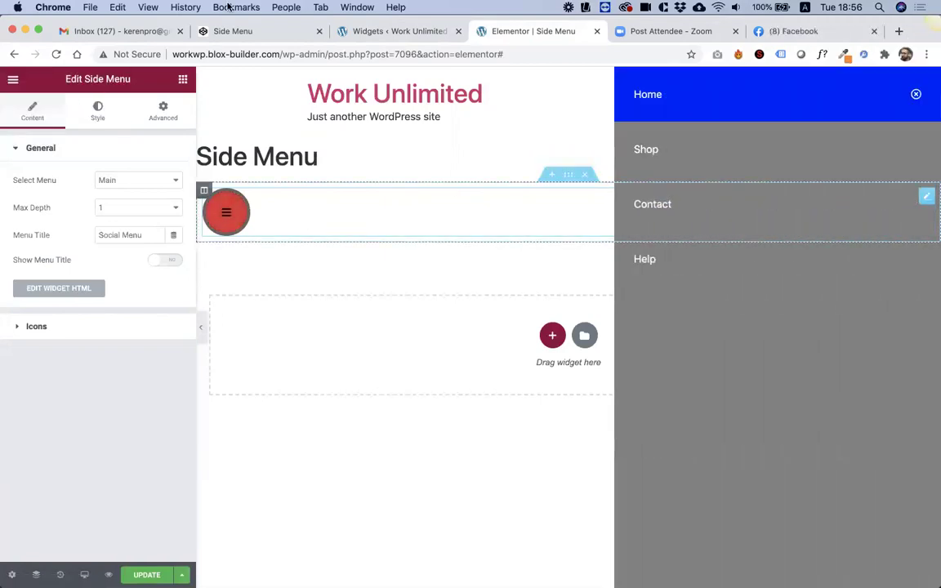
Step: In the widget editor, duplicate the Show Menu Title attribute and retitle the copy "Show Close Button" with the name show_close_button
left_click(226, 33)
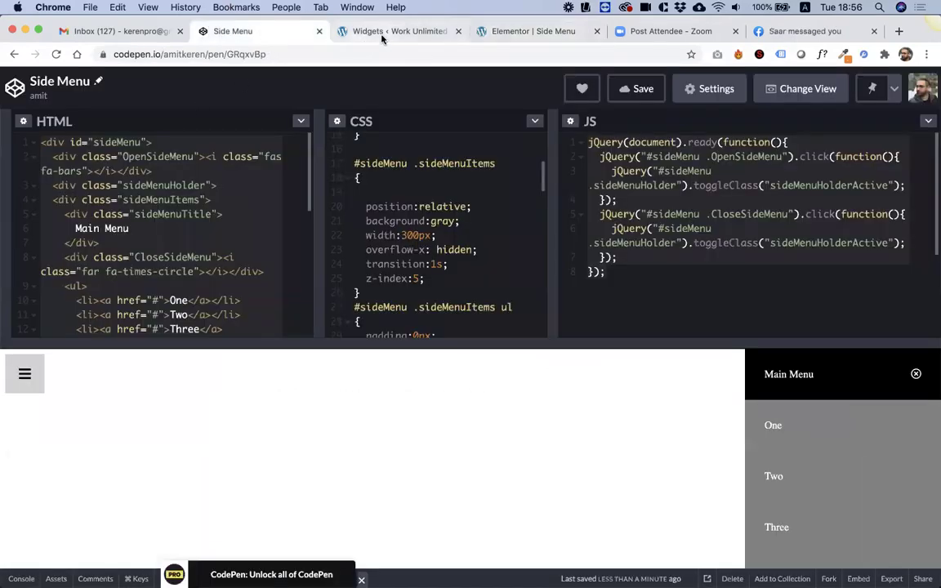
left_click(343, 31)
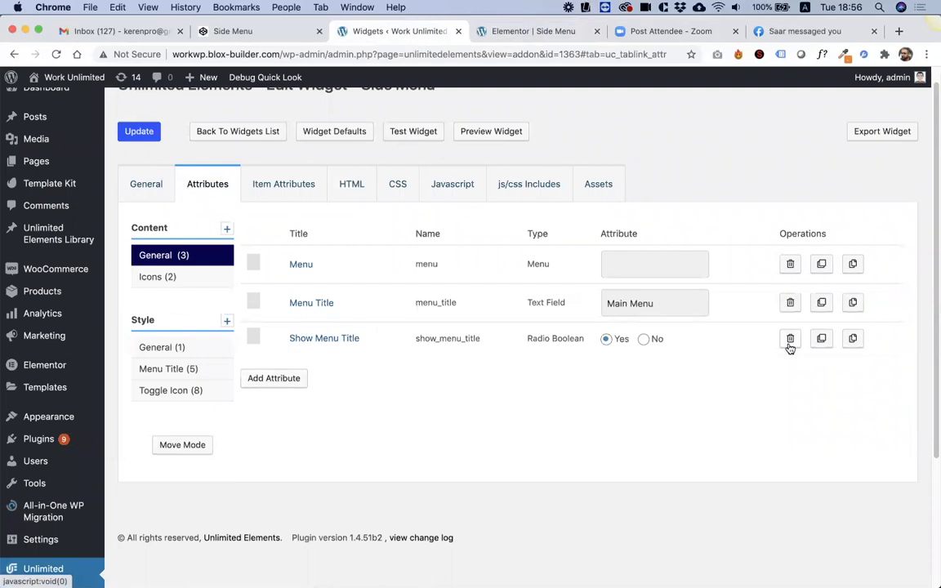
left_click(823, 343)
left_click(317, 372)
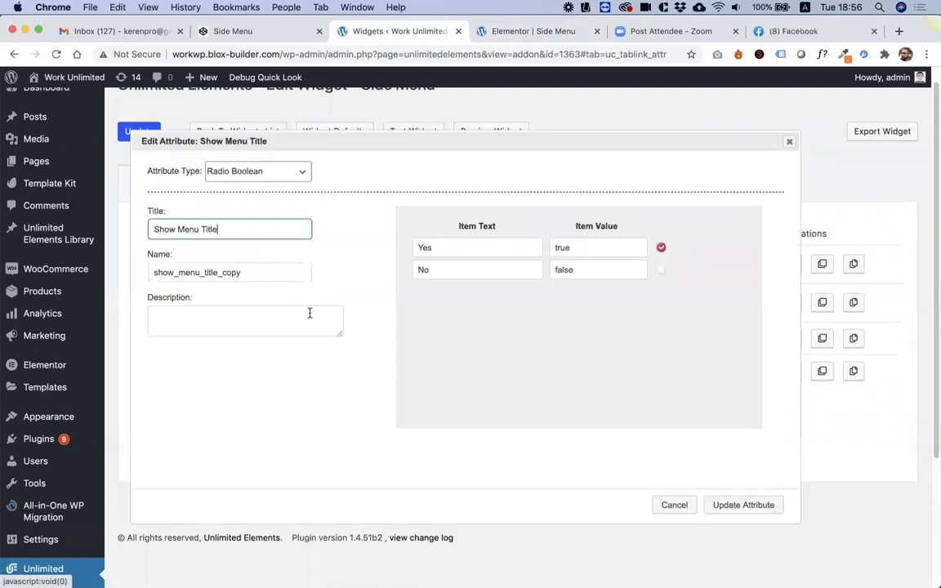
left_click_drag(177, 229, 307, 228)
type("Close Button")
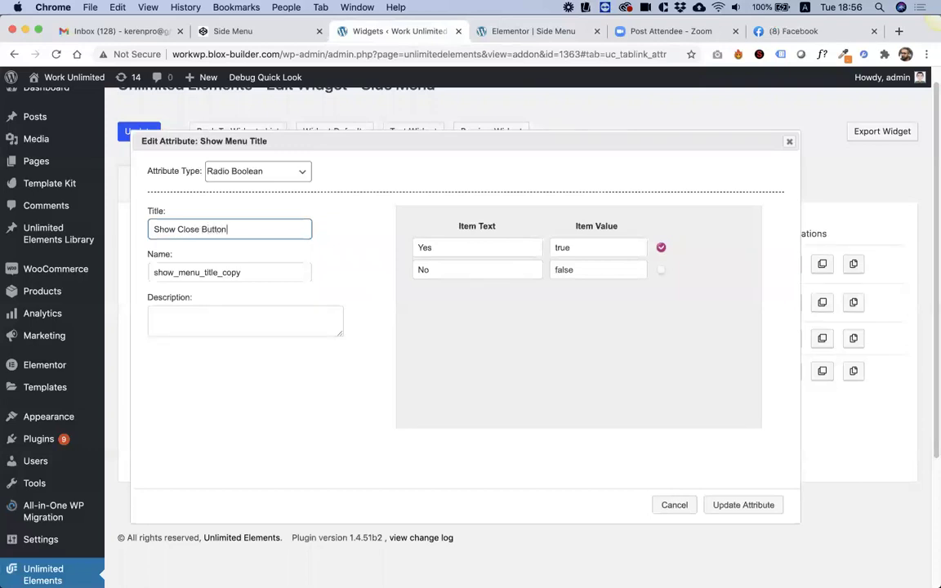
key("Tab")
key("BackSpace")
left_click(247, 228)
key("Tab")
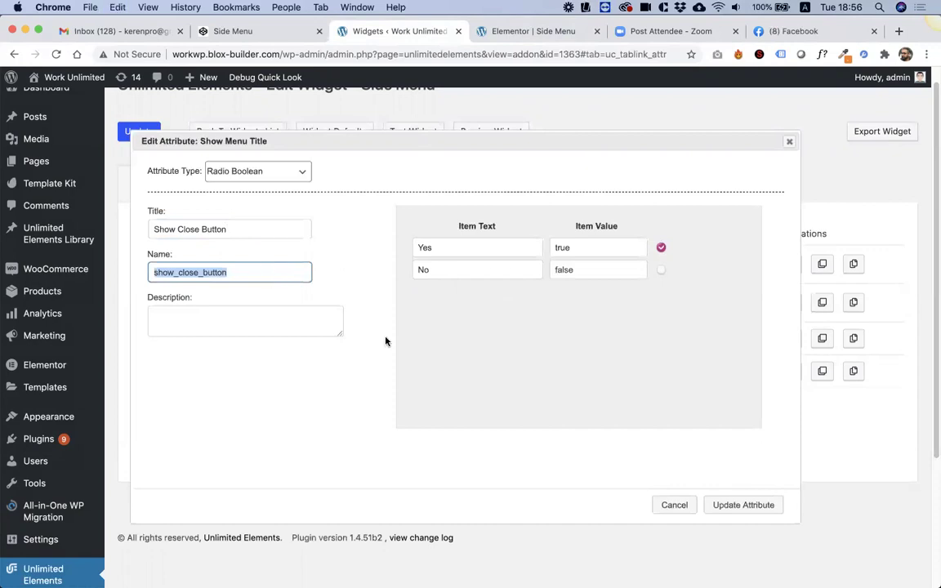
left_click(736, 504)
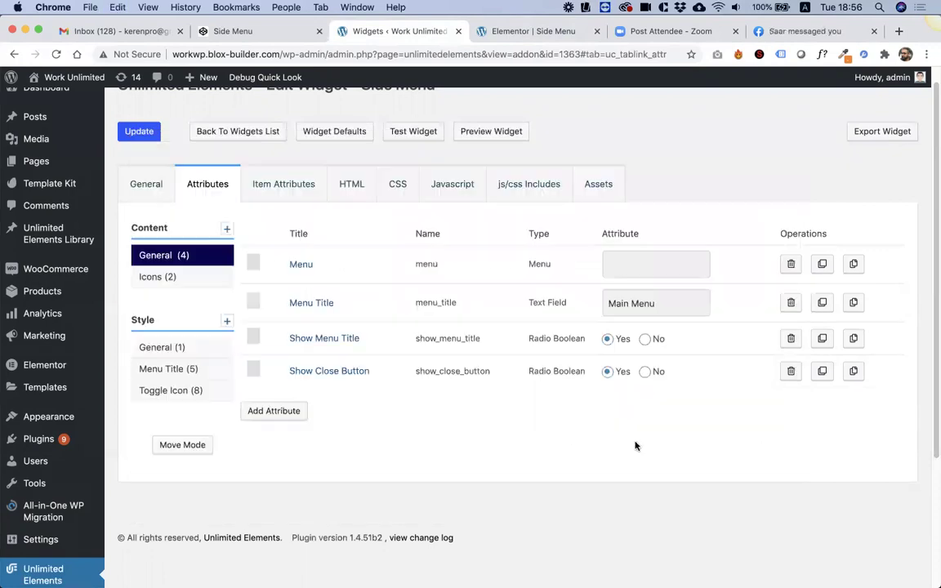
Step: In the widget HTML, note show_close_button on a blank line and wrap the CloseSideMenu div in a copy of the title's if/endif condition
left_click(352, 185)
left_click(240, 390)
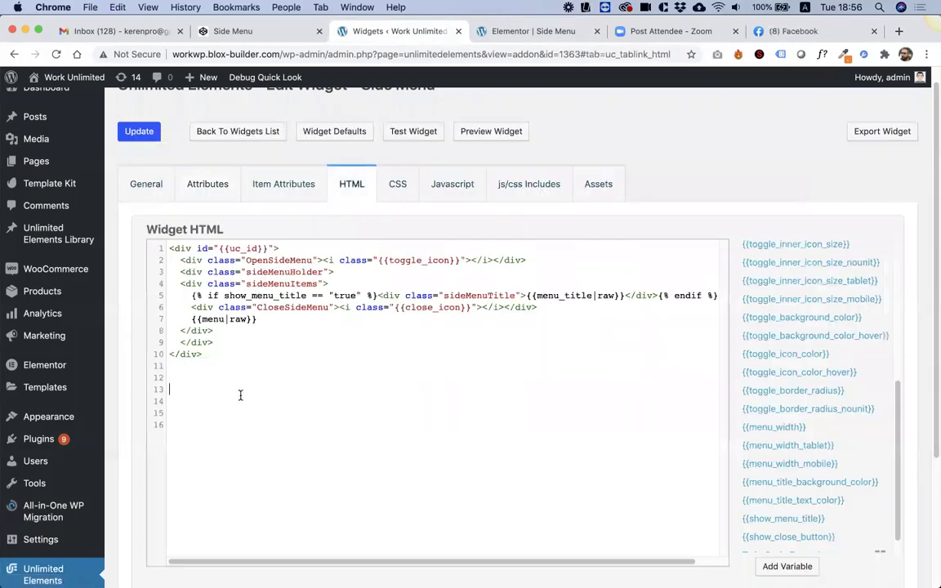
key("Return")
type("show_close_button")
left_click_drag(377, 295, 194, 295)
key("super+c")
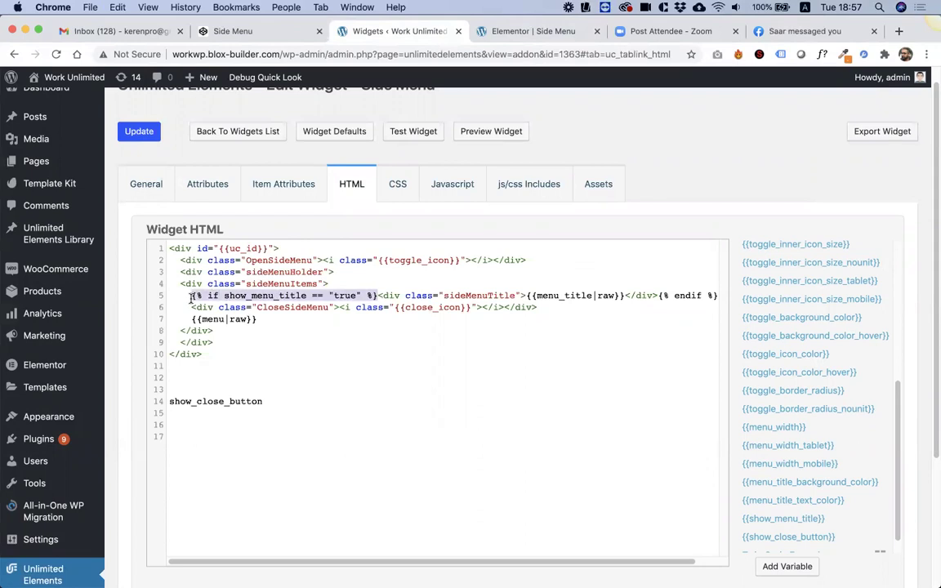
left_click(191, 307)
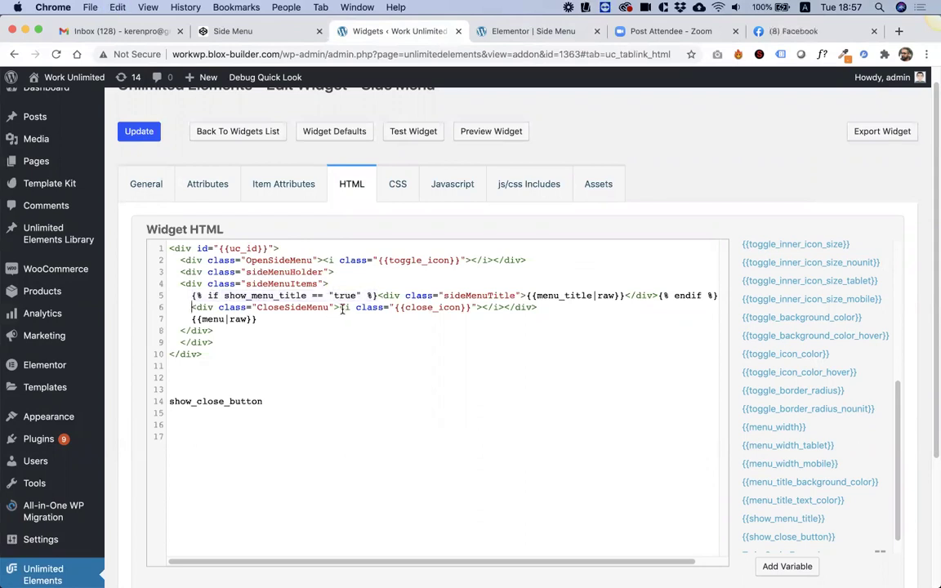
key("super+v")
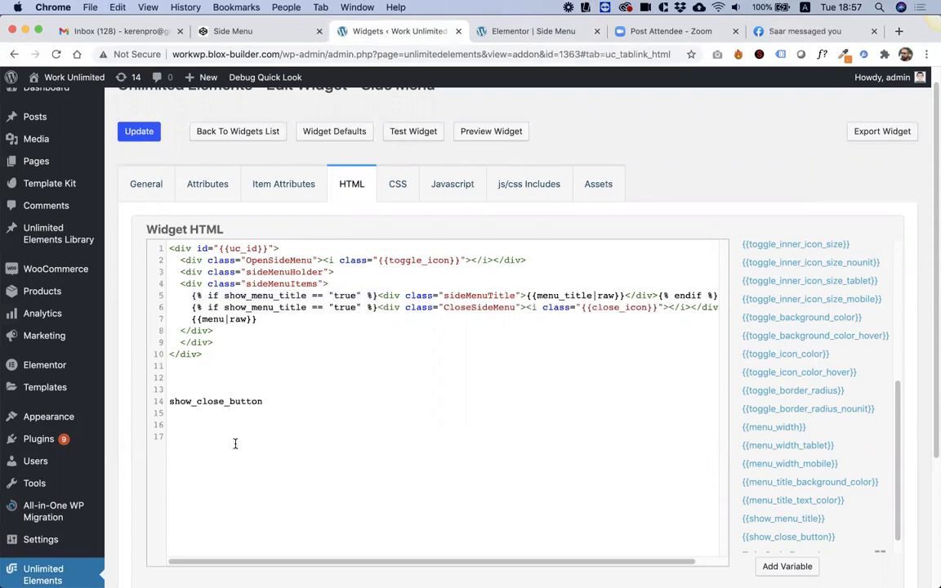
left_click_drag(301, 562, 413, 564)
mouse_move(685, 296)
left_mouse_down()
mouse_move(628, 295)
mouse_move(706, 297)
mouse_move(693, 308)
left_mouse_up()
type("{% endif %}")
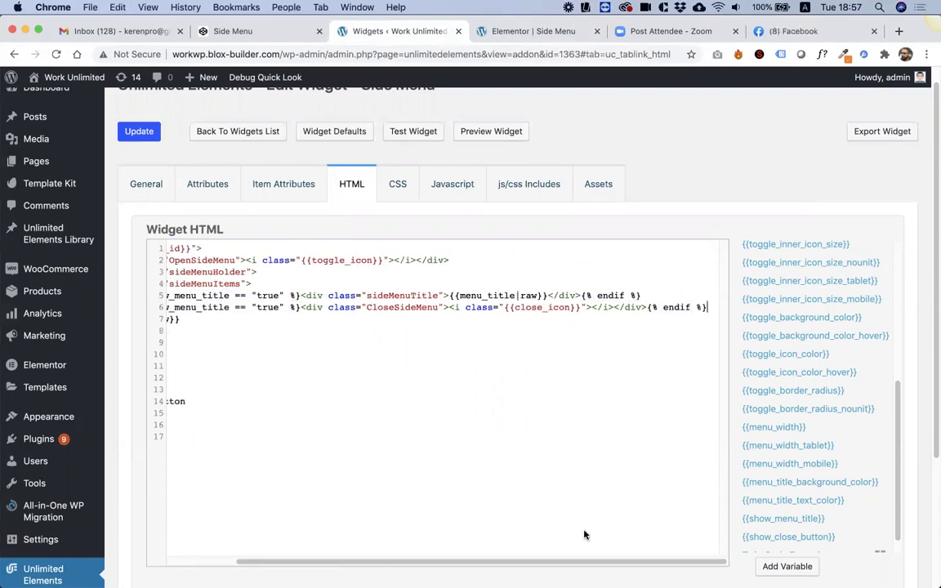
Step: Move the noted show_close_button name into the CloseSideMenu div's condition in place of show_menu_title, and save the widget
left_click_drag(555, 563, 523, 563)
left_click_drag(263, 401, 148, 403)
key("super+c")
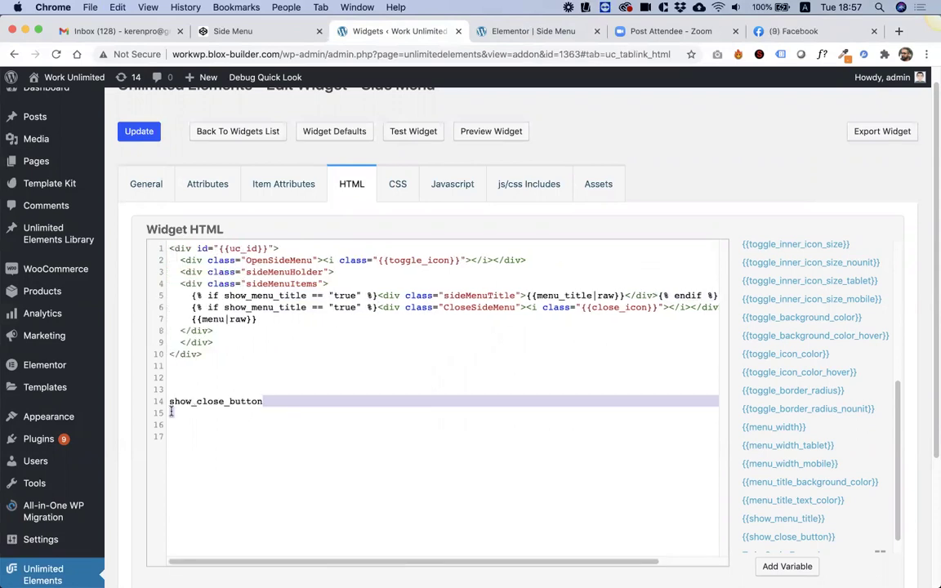
key("BackSpace")
left_click_drag(306, 308, 224, 308)
key("super+v")
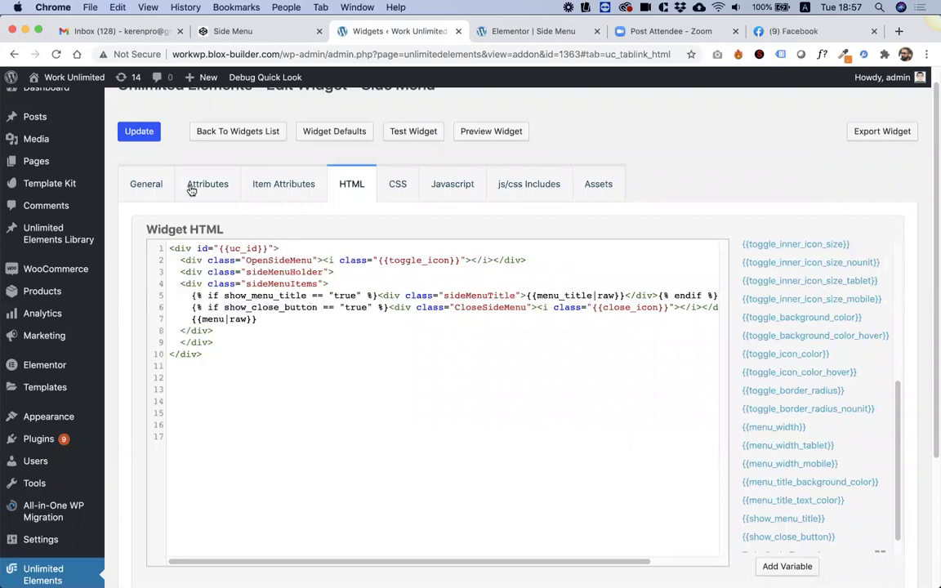
left_click(135, 129)
scroll(272, 326, "down", 2)
scroll(272, 326, "up", 2)
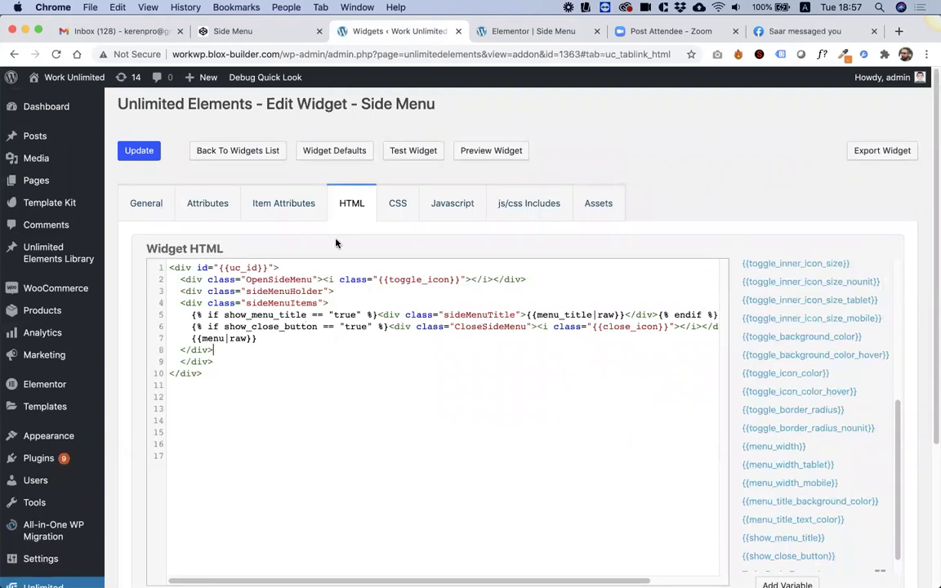
Step: Find the close button's rule in the widget CSS and copy its .CloseSideMenu selector
left_click(397, 203)
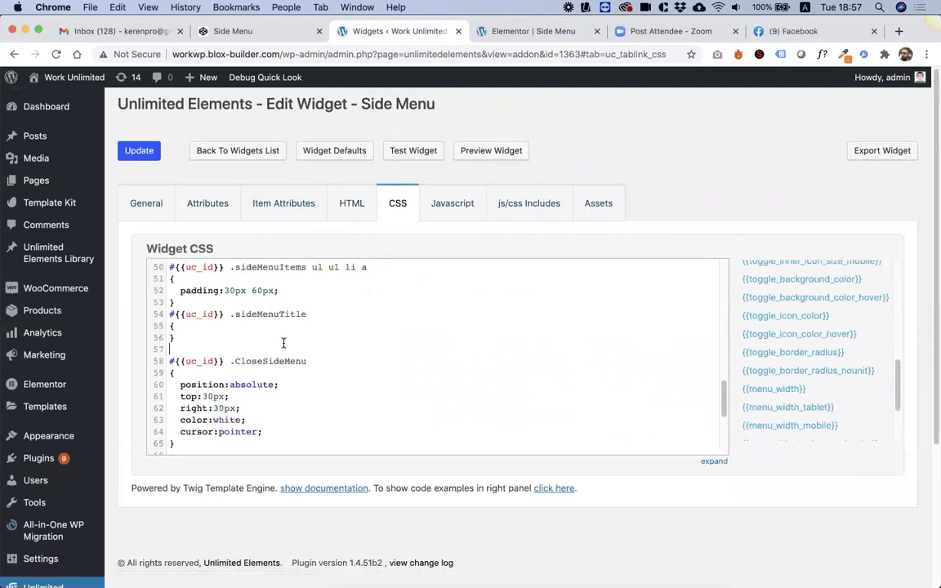
left_click(242, 334)
scroll(236, 335, "down", 3)
scroll(237, 337, "up", 1)
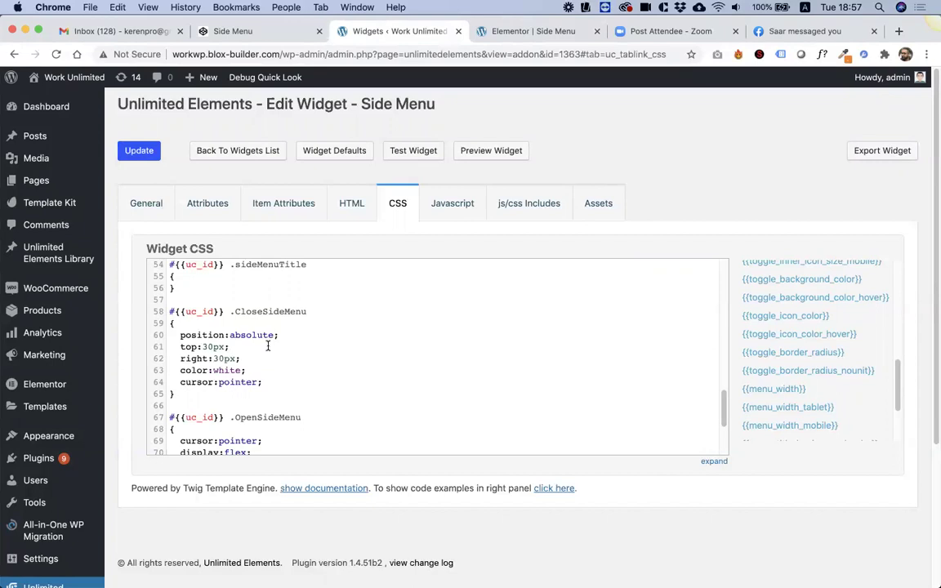
left_click_drag(307, 312, 230, 312)
key("super+c")
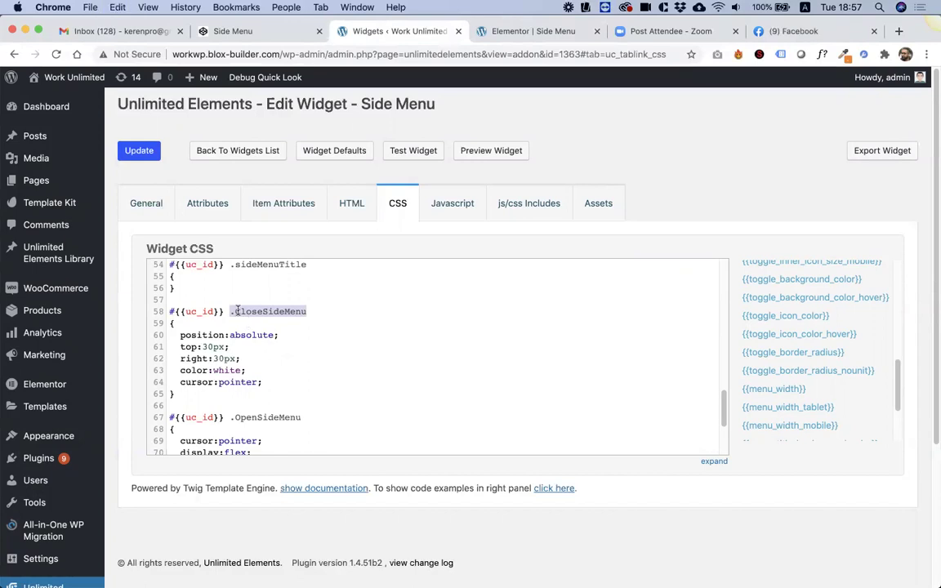
Step: Add a style attribute section titled "Close Button" and open it
left_click(205, 211)
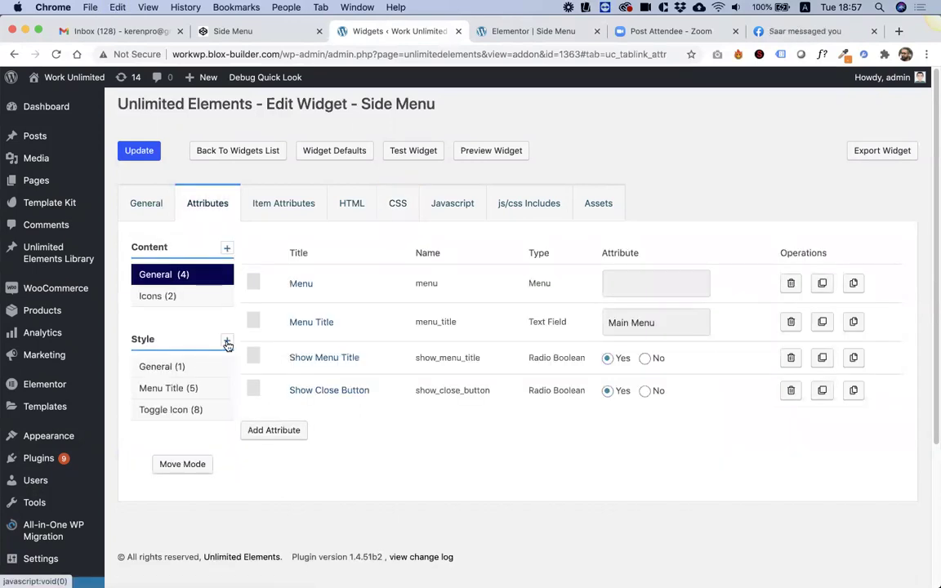
left_click(227, 341)
type("Close Button")
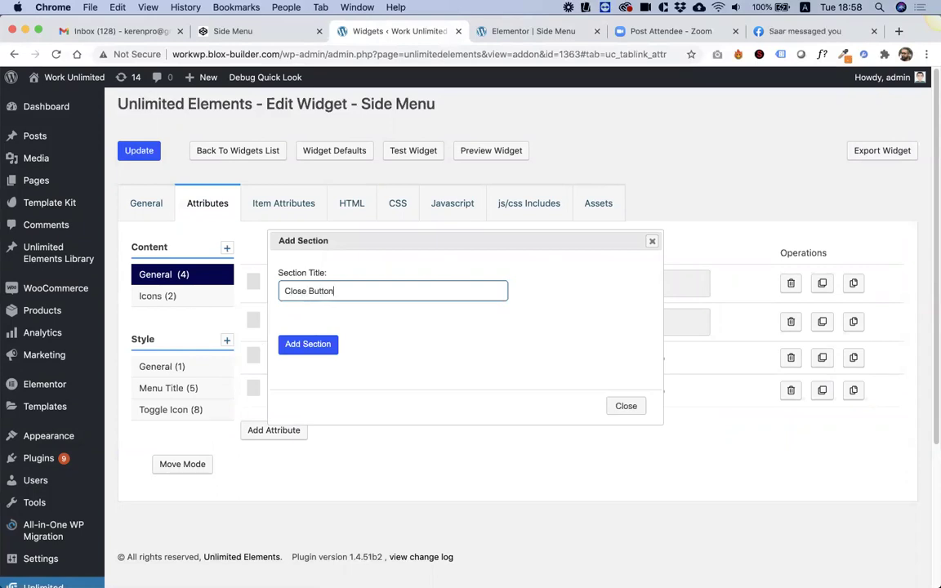
left_click(310, 346)
left_click(160, 431)
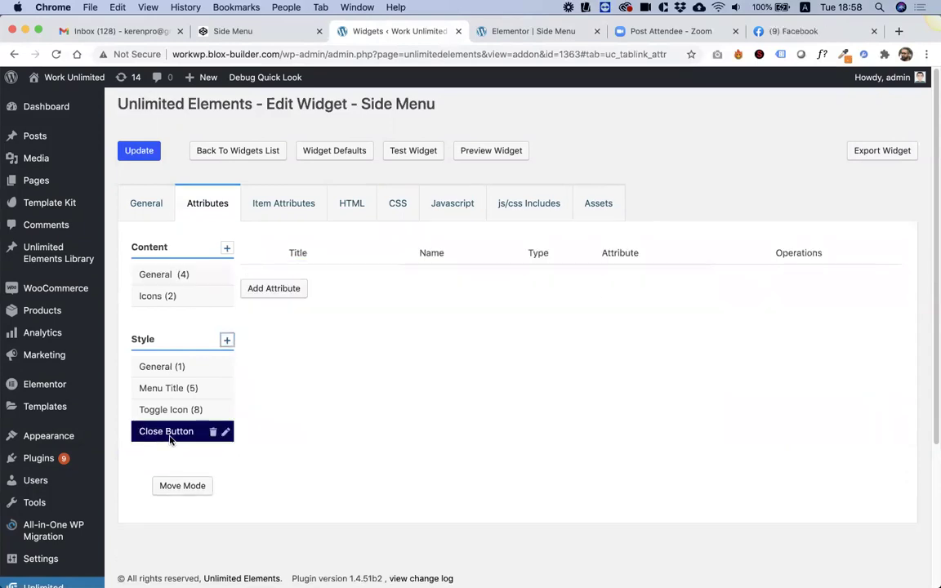
Step: Start a new Slider attribute in the Close Button section, titled "Close Button Size" with the name close_button_size
left_click(286, 294)
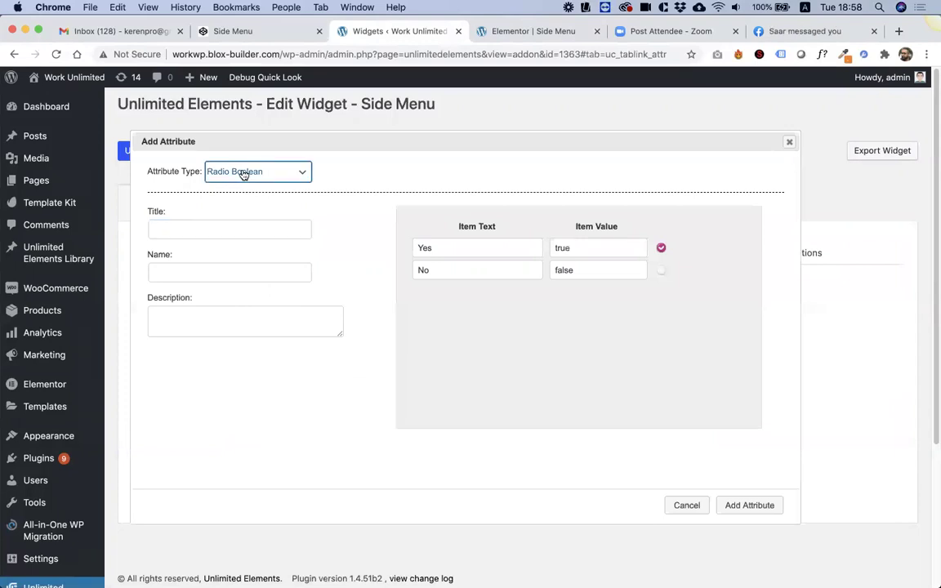
left_click(245, 173)
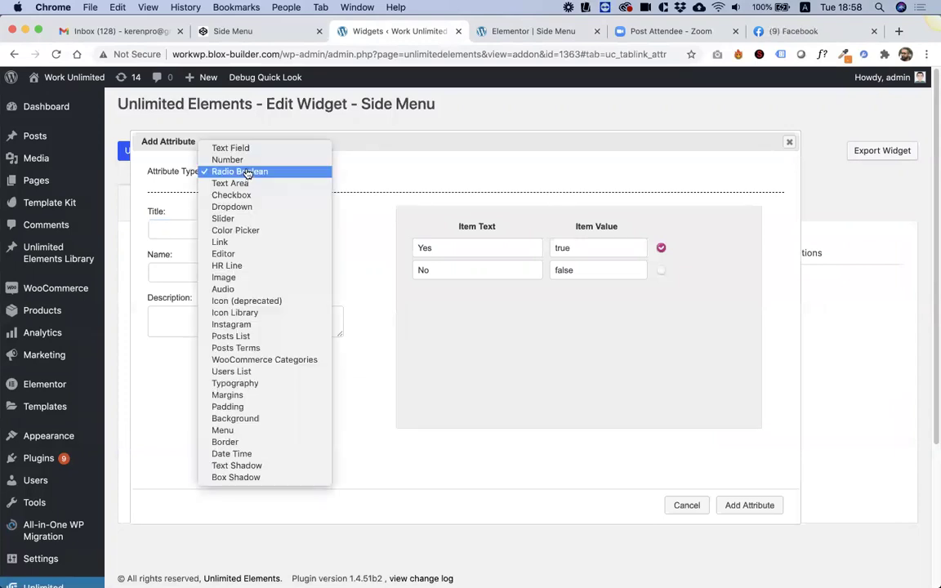
left_click(245, 218)
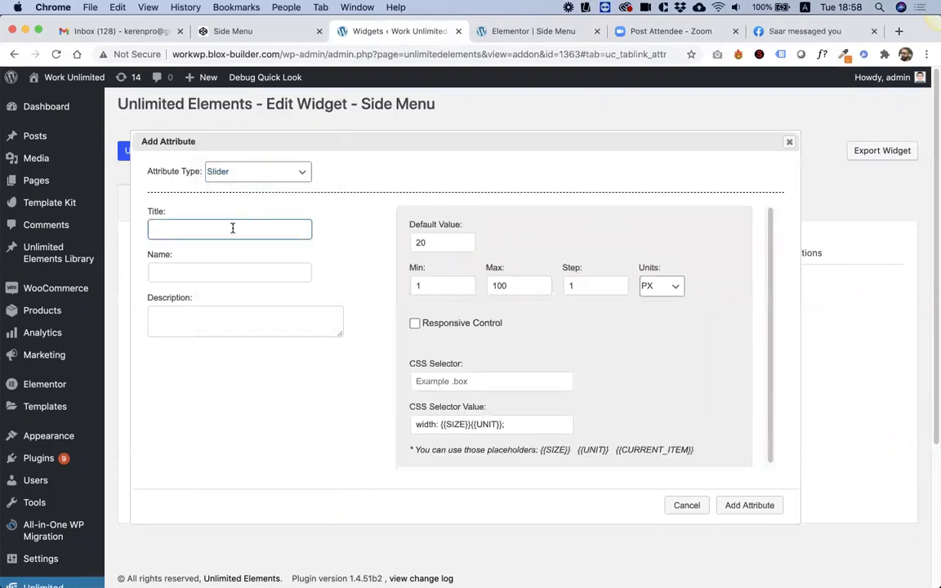
type("Close Button")
key("Tab")
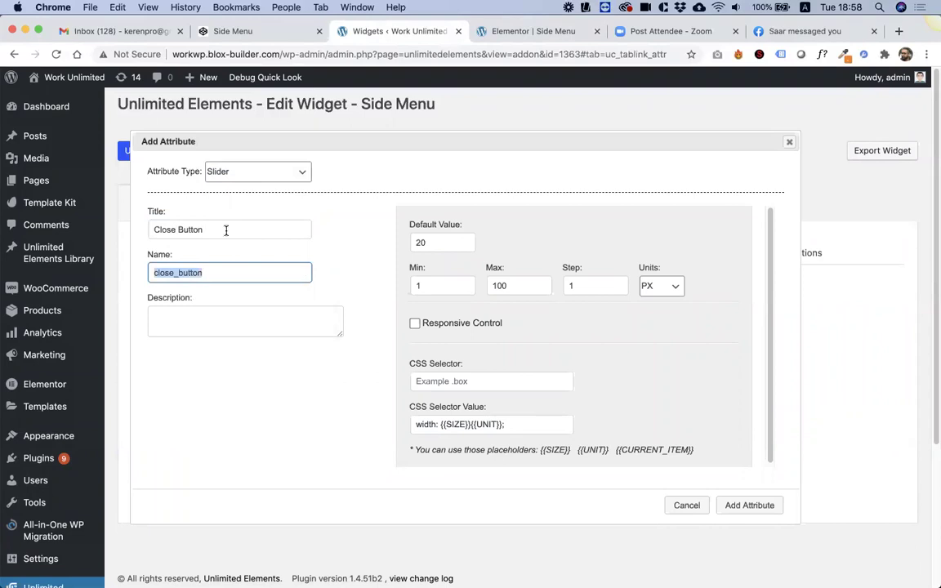
left_click(227, 230)
type("Size")
key("Tab")
key("BackSpace")
left_click(226, 229)
key("Tab")
double_click(435, 244)
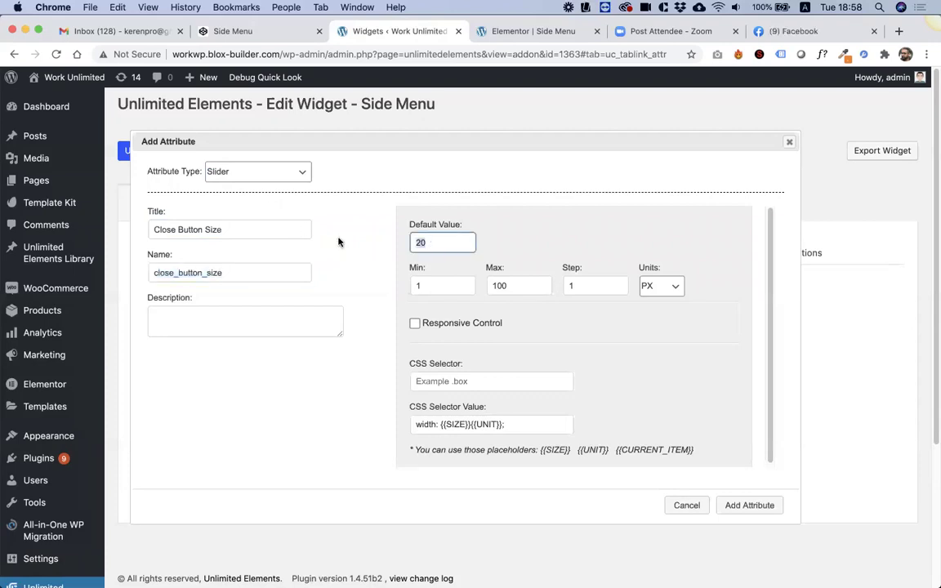
Step: Enable responsive control for the slider, with CSS selector .CloseSideMenu and selector value font-size: {{SIZE}}{{UNIT}};
left_click(430, 327)
scroll(462, 366, "down", 2)
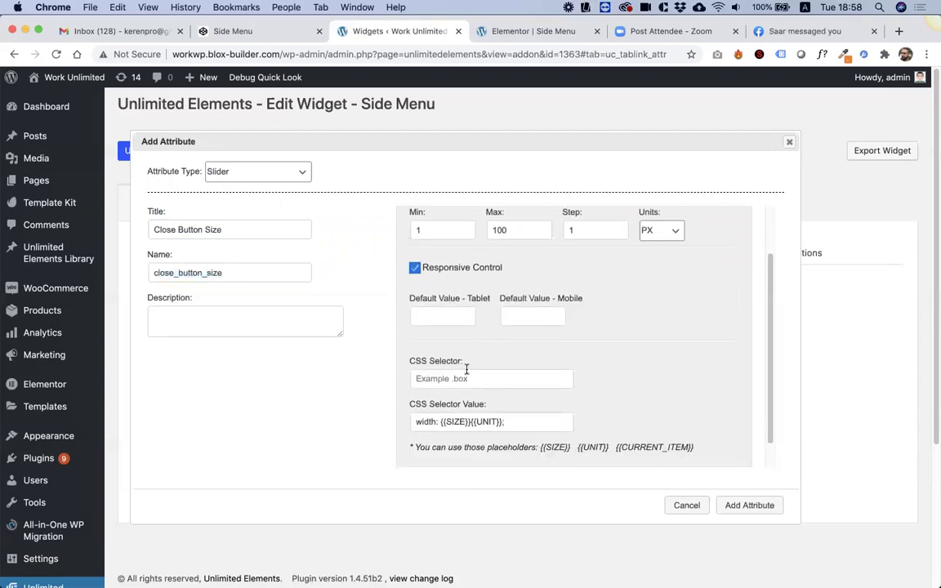
left_click(450, 380)
key("super+v")
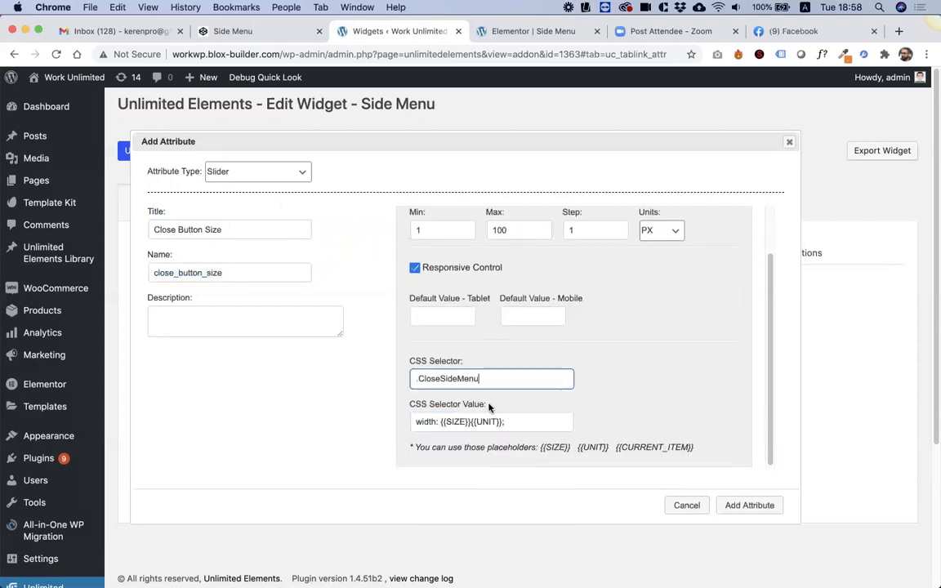
left_click(438, 424)
double_click(427, 422)
type("font")
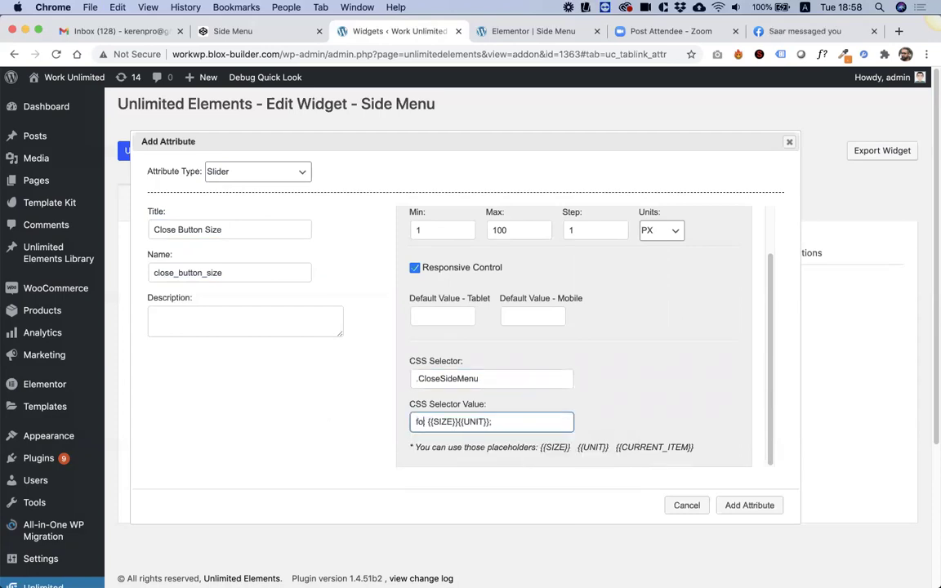
type("-si")
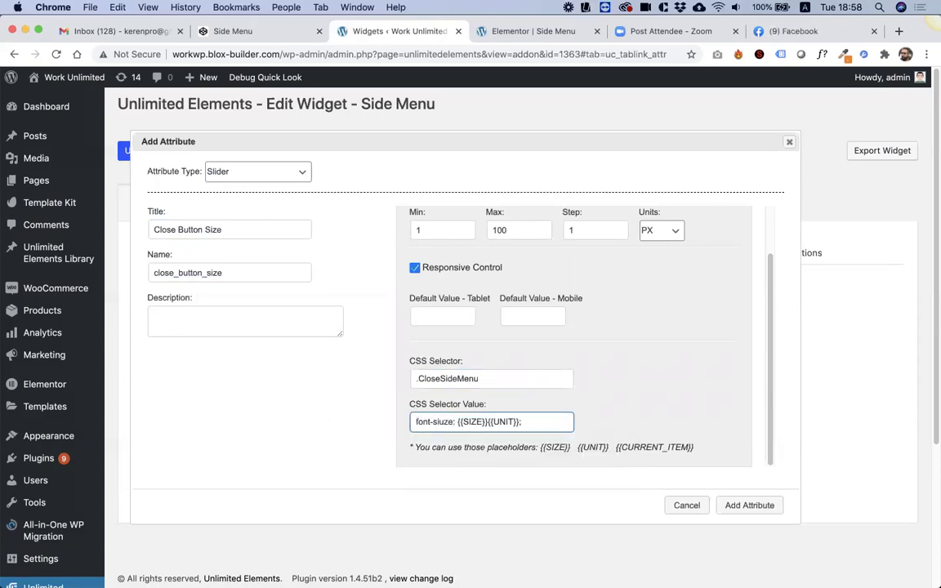
type("ze:")
Step: Set the slider's minimum to 10, add the Close Button Size attribute, and save the widget
scroll(461, 357, "up", 2)
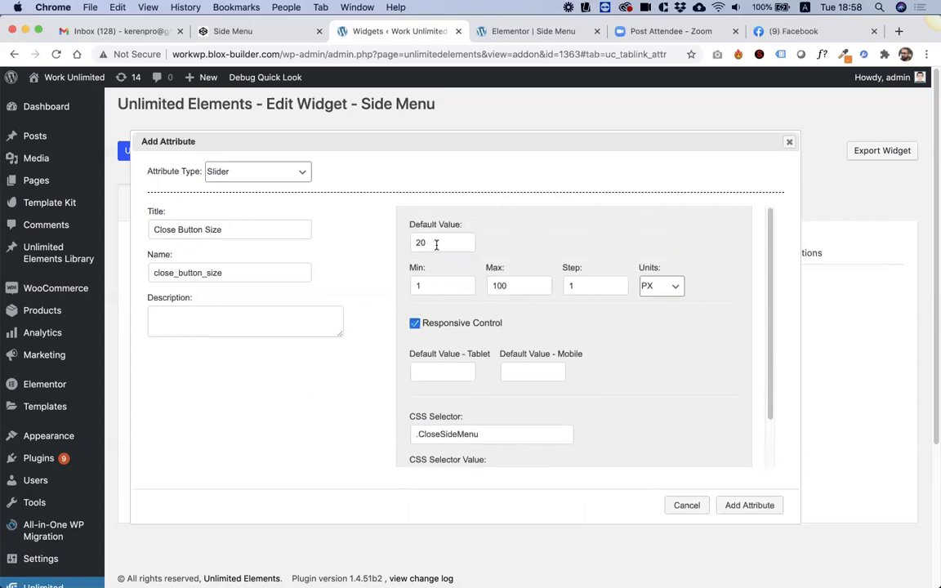
double_click(445, 288)
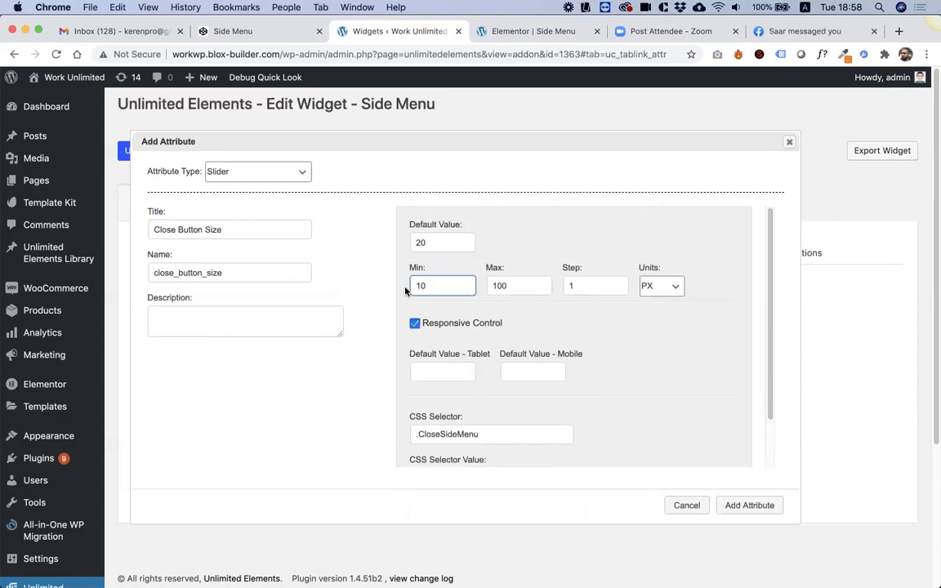
key("Return")
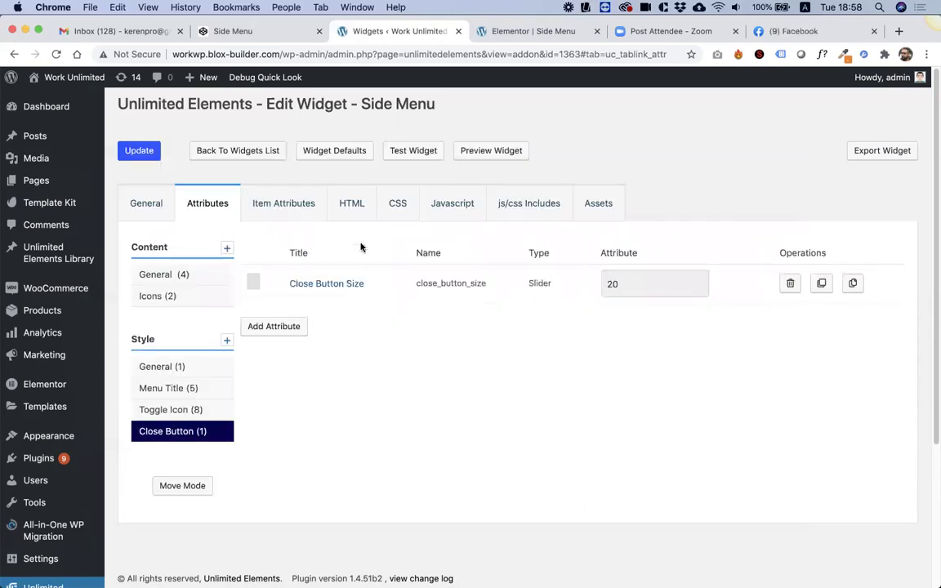
left_click(139, 151)
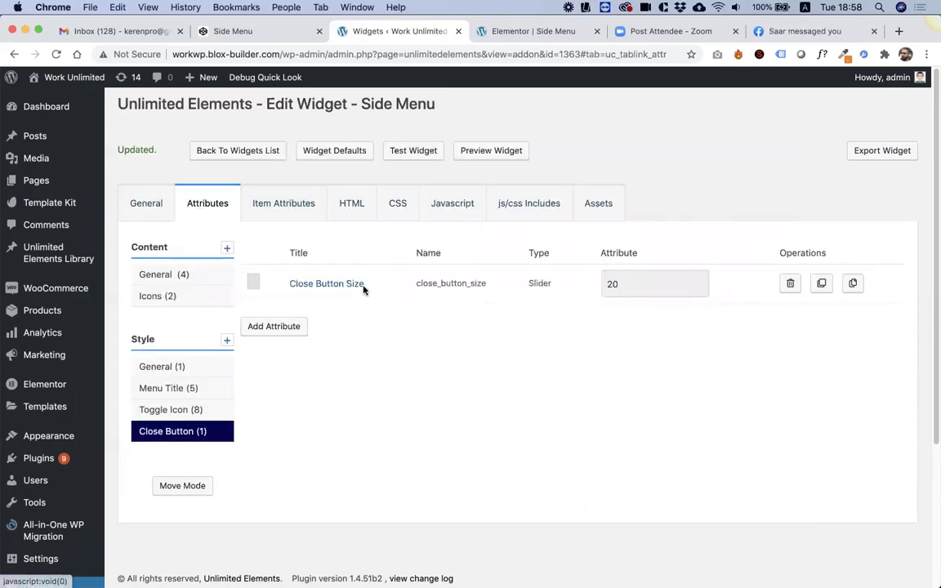
Step: Switch to the Elementor page editor, save the Side Menu page, and reload the editor
left_click(536, 32)
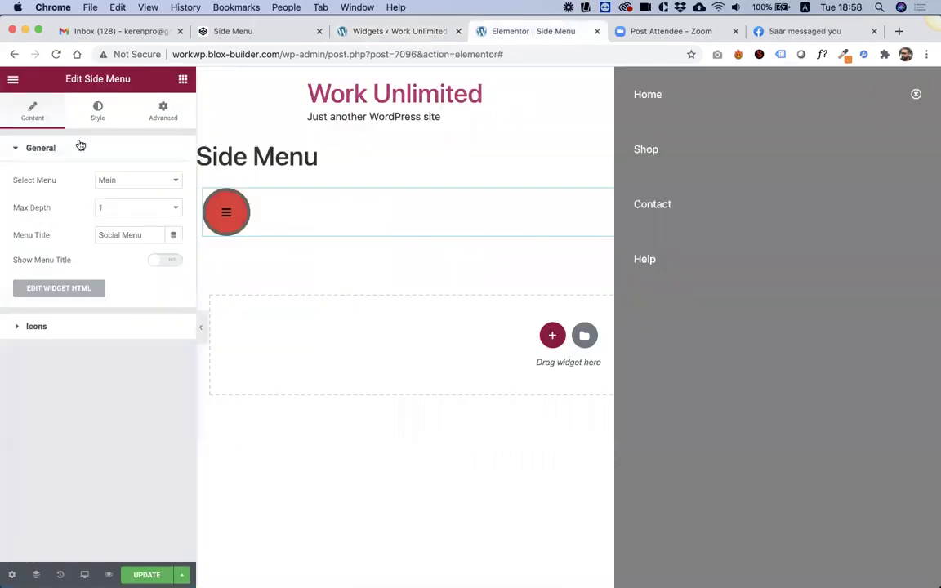
left_click(55, 54)
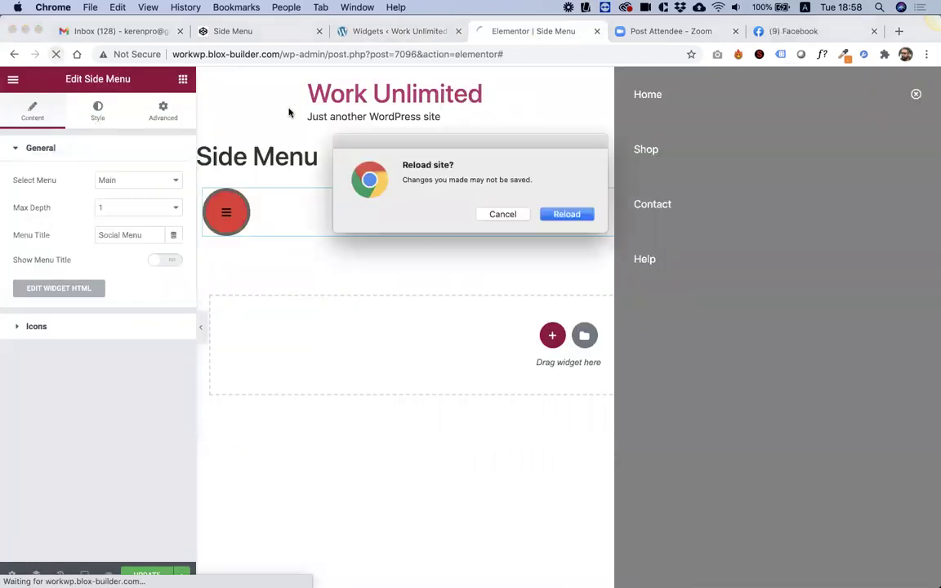
left_click(500, 215)
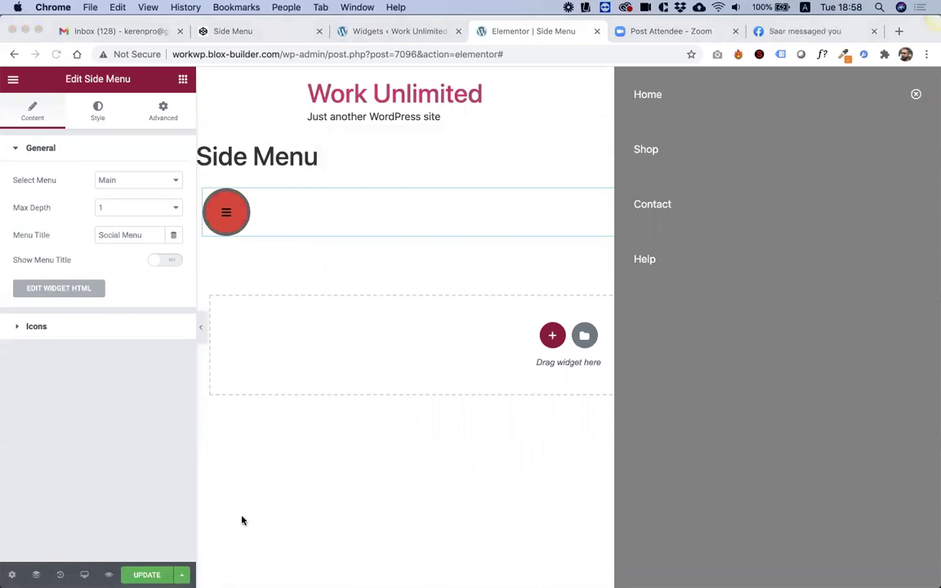
key("ctrl+s")
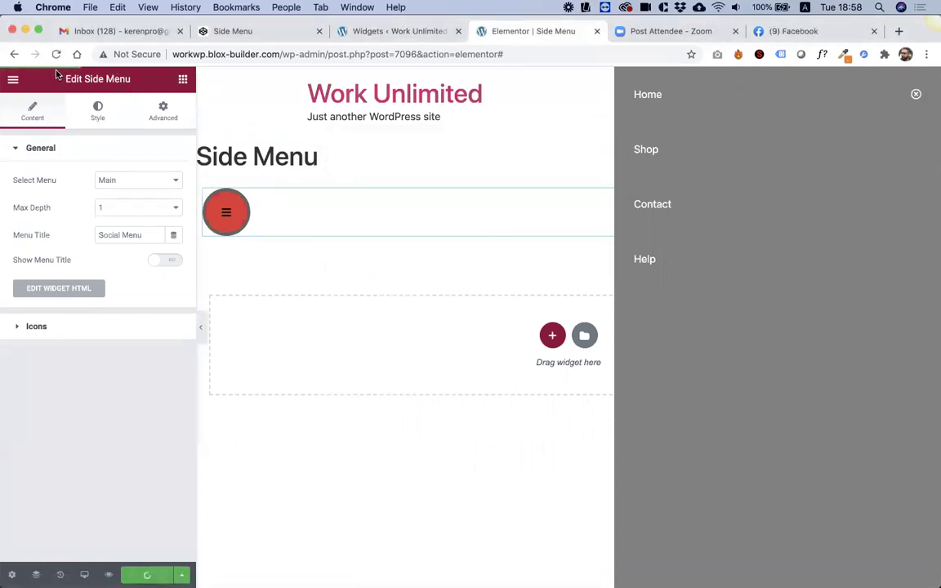
left_click(55, 54)
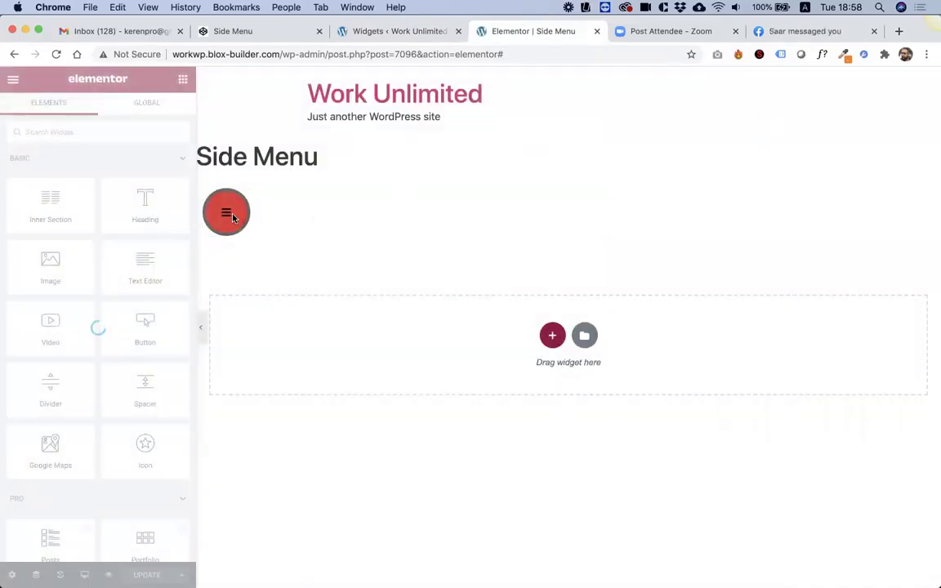
Step: Test the Side Menu widget's Show Close Button option by turning it off and back on, and open the side menu
left_click(225, 214)
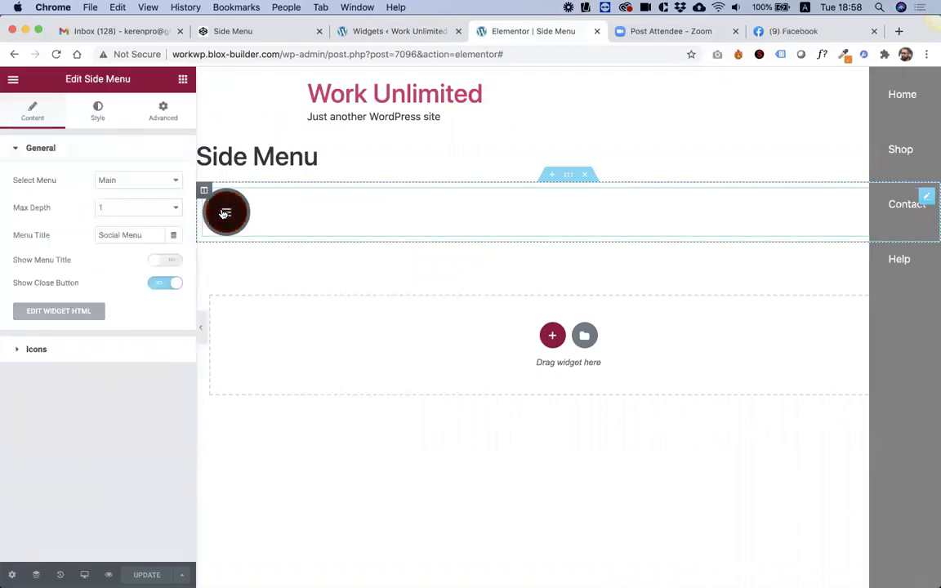
left_click(164, 285)
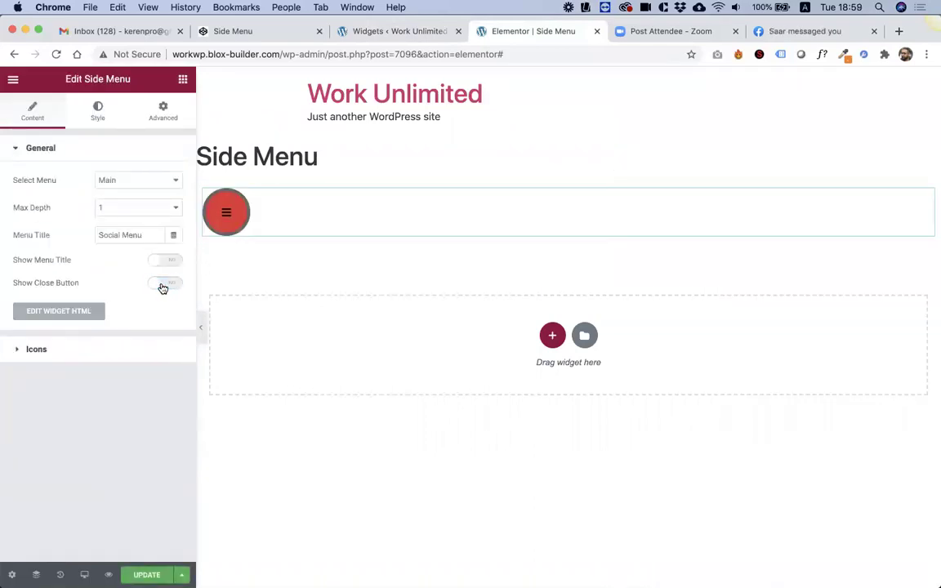
left_click(163, 284)
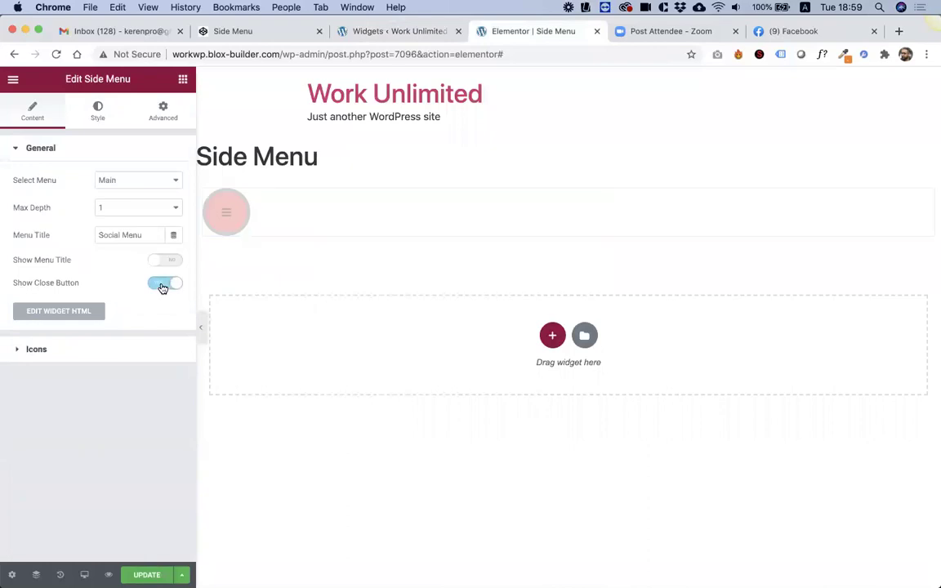
left_click(227, 215)
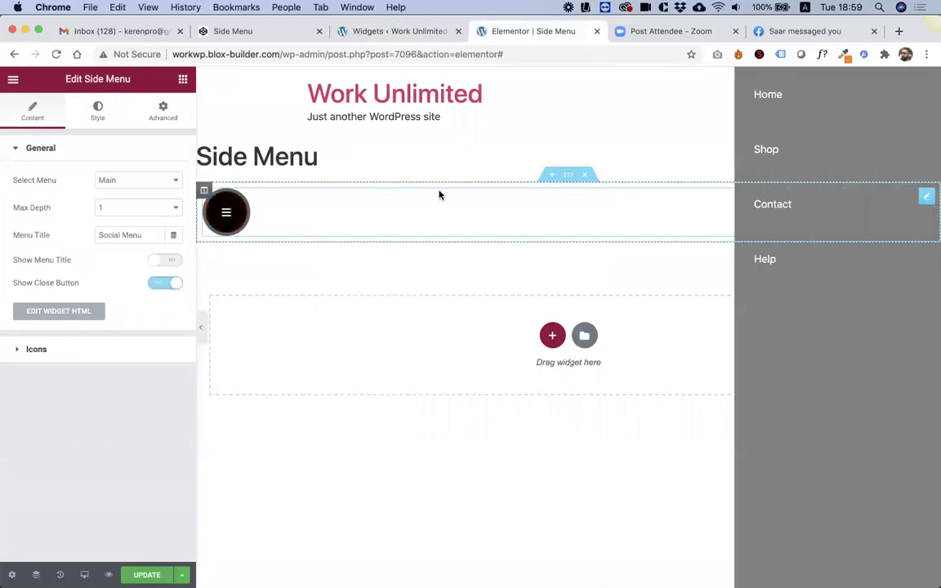
Step: Set the Close Button Size to 31 in the widget's Close Button style settings
left_click(101, 116)
left_click(52, 280)
left_click_drag(37, 310, 45, 313)
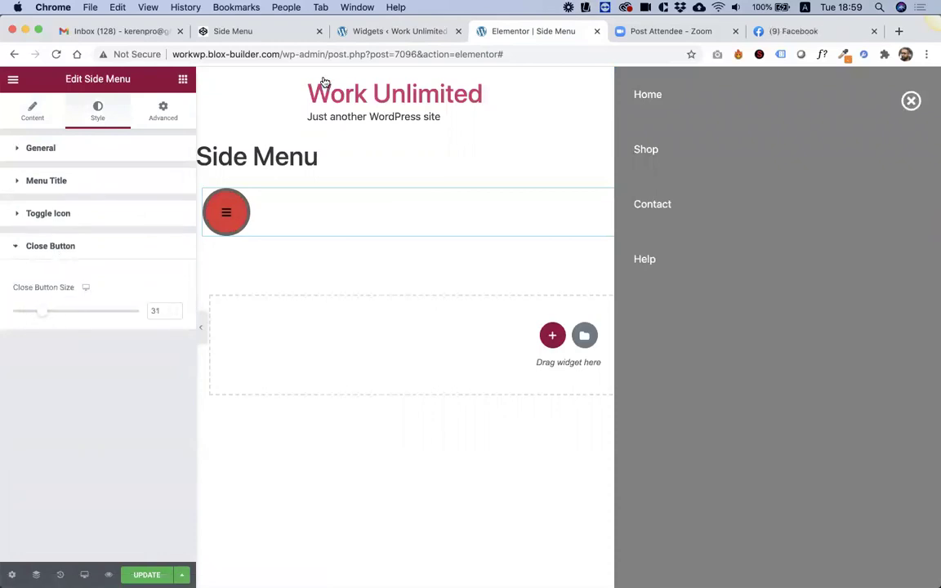
Step: Return to the widget editor and start a new Slider attribute in the Close Button section titled "Close Button Distance from top"
left_click(346, 33)
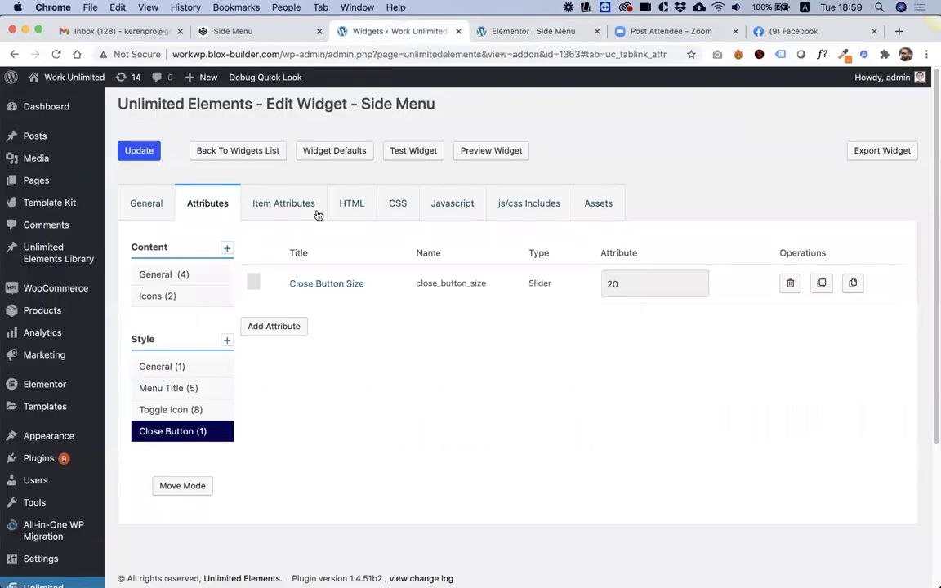
left_click(283, 327)
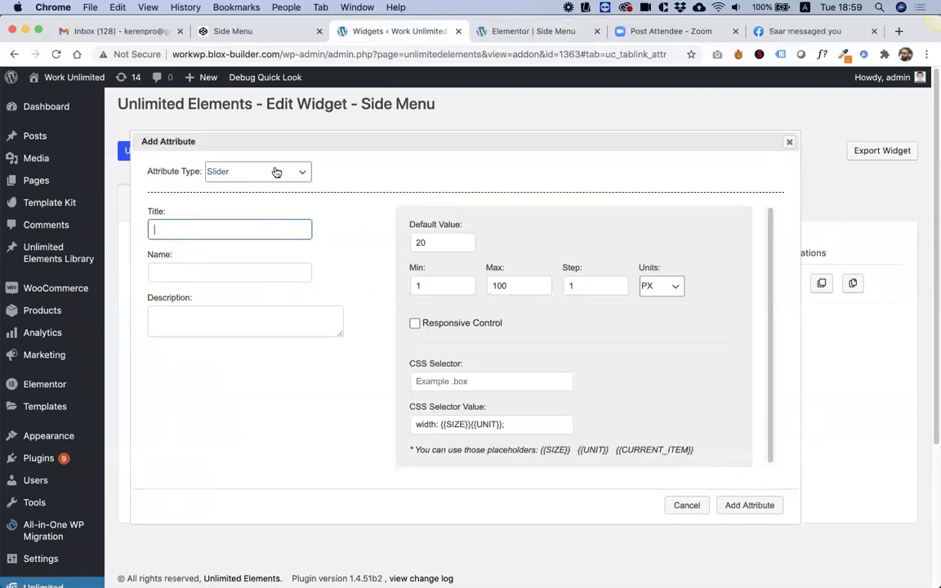
type("Distance from")
key("super+a")
type("Clo")
type("s")
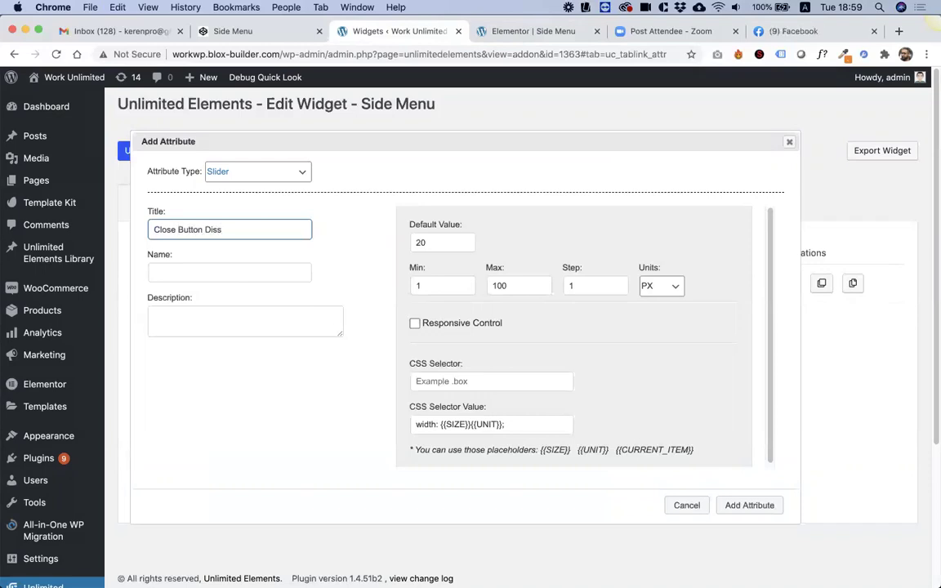
type("e Button Distance from top")
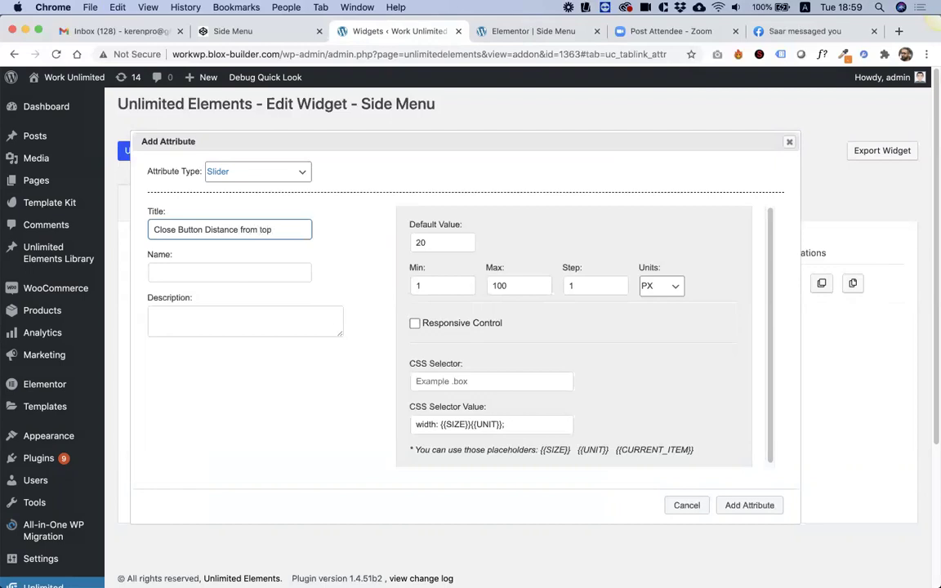
Step: Enable responsive control, set CSS selector .CloseSideMenu with value top: {{SIZE}}{{UNIT}};, and add the distance-from-top attribute
left_click(414, 322)
double_click(423, 243)
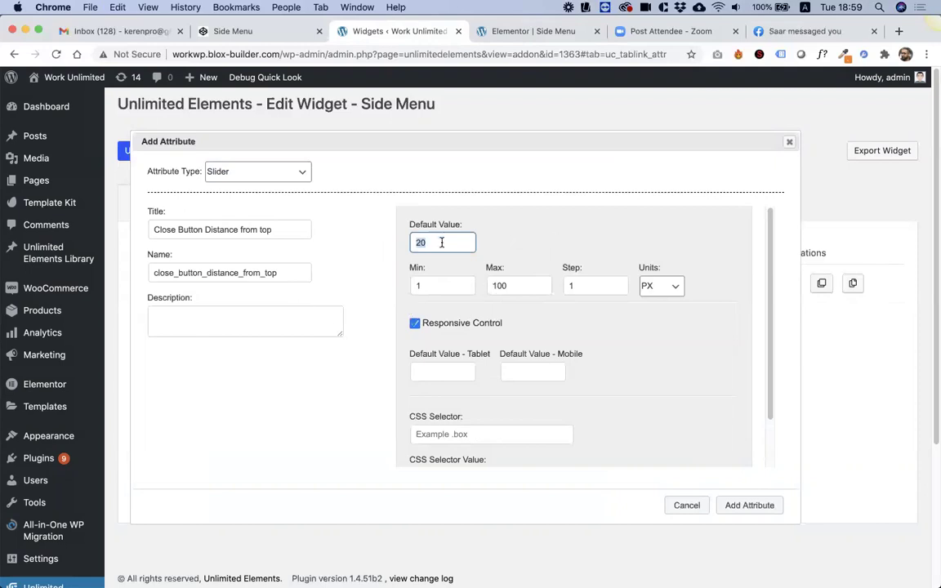
scroll(433, 396, "down", 2)
left_click(470, 378)
type(".CloseSideMenu")
double_click(421, 422)
type("top")
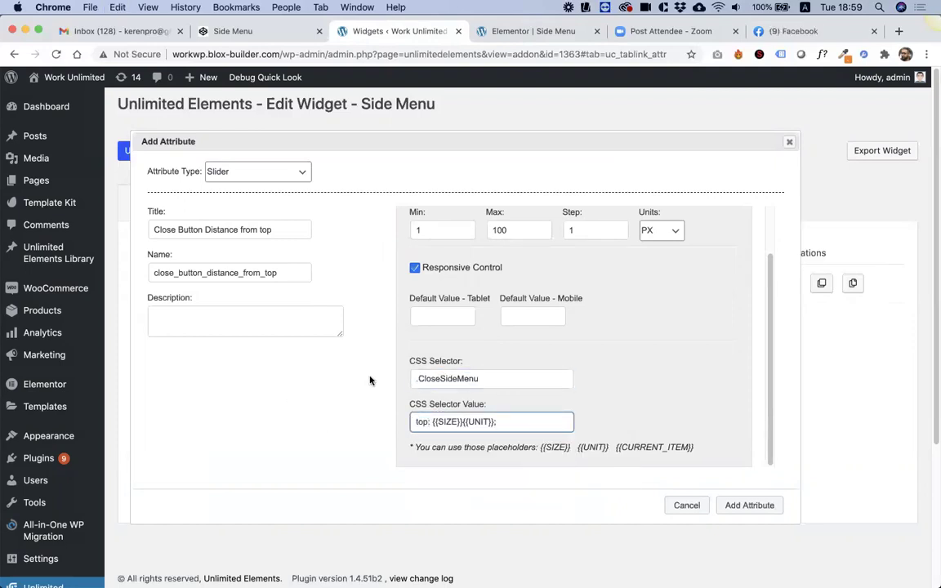
left_click(745, 505)
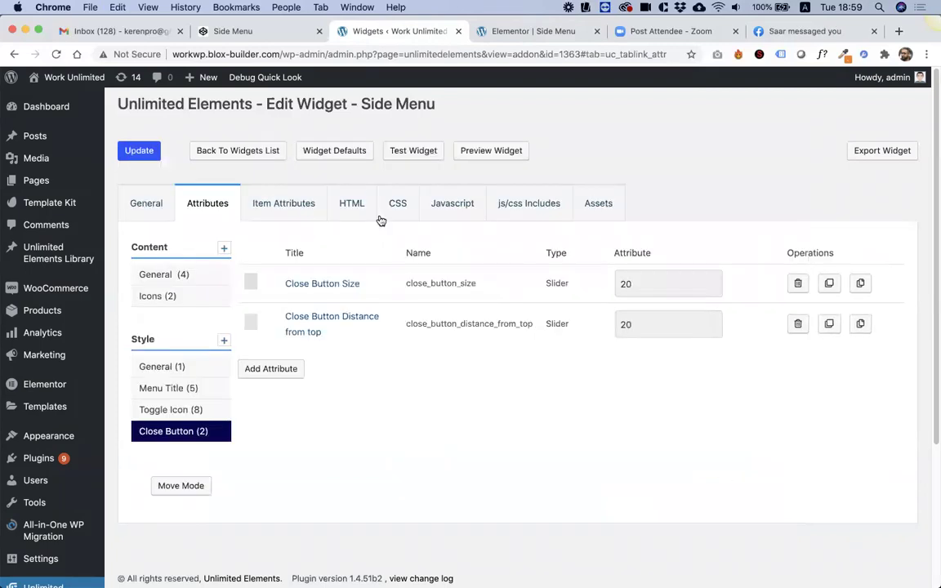
Step: Delete the top:30px; line from the .CloseSideMenu rule in the widget CSS
left_click(398, 203)
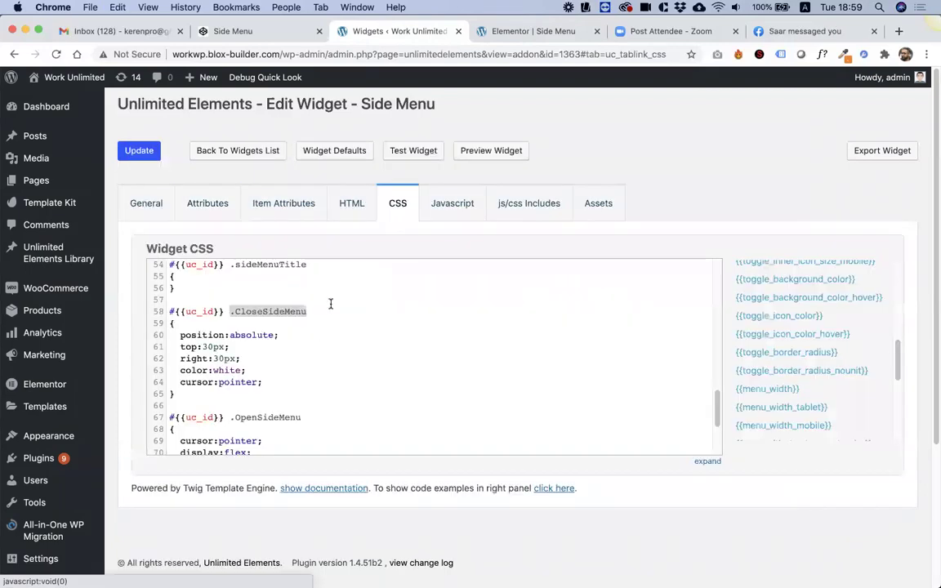
triple_click(213, 347)
key("BackSpace")
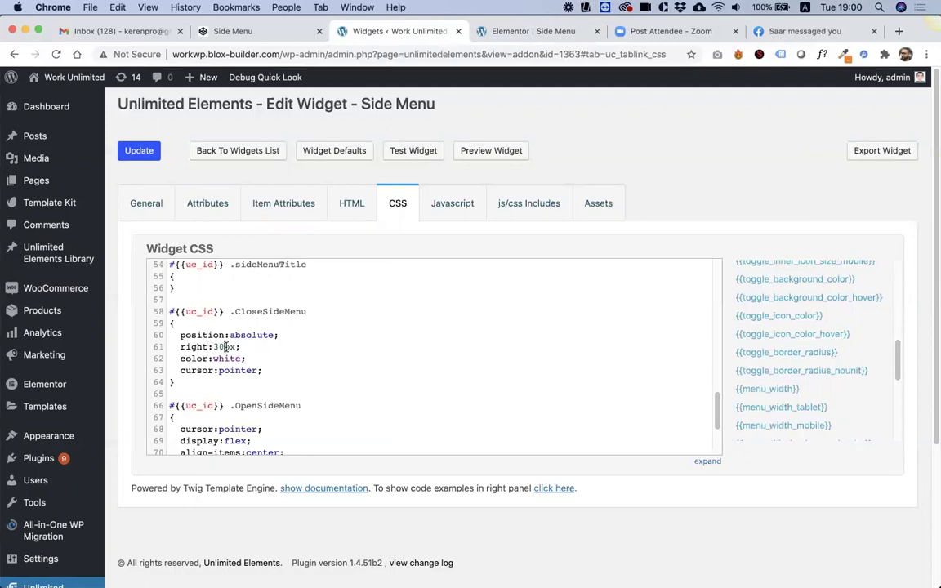
Step: Start a new Dropdown attribute in the Close Button section titled "Close Button Alignment"
left_click(207, 203)
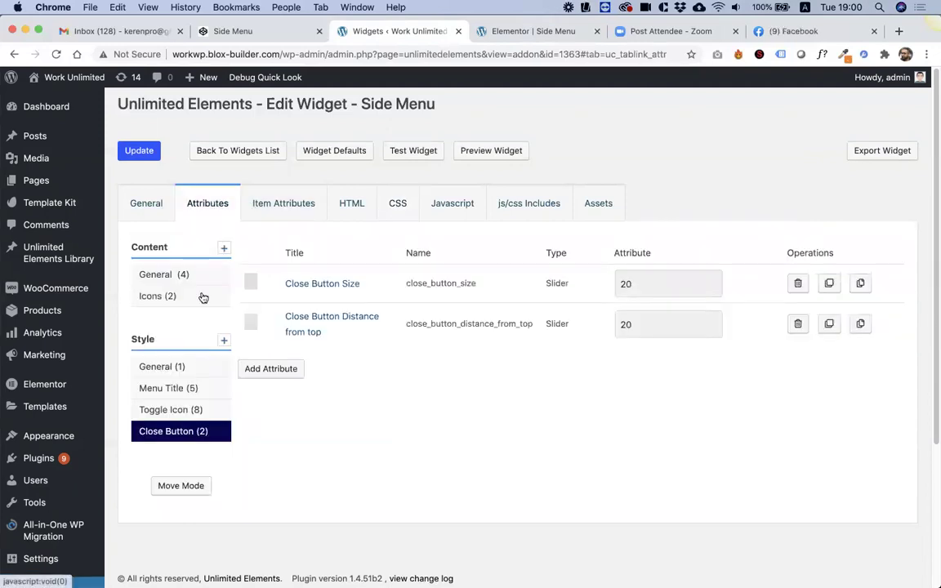
left_click(278, 370)
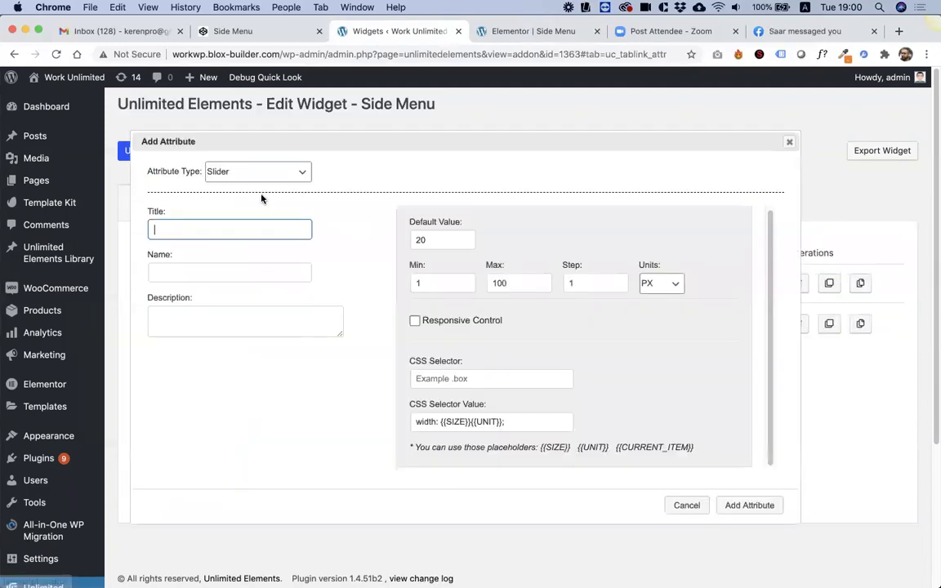
left_click(249, 172)
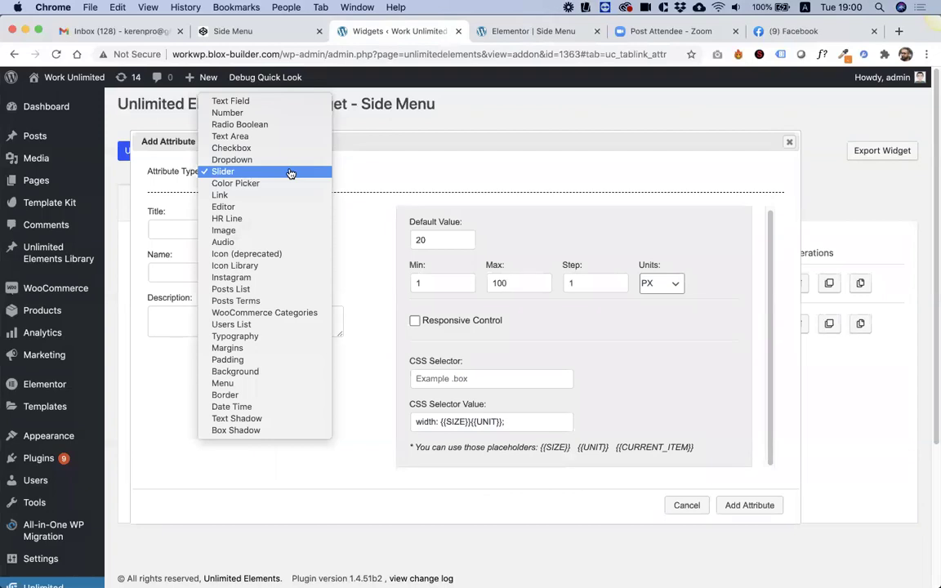
left_click(289, 161)
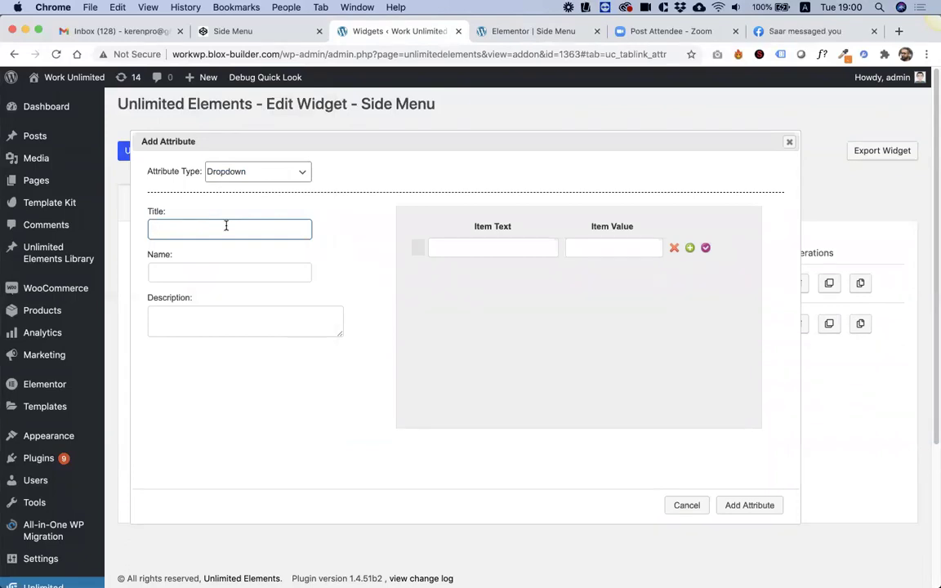
type("Close Bu")
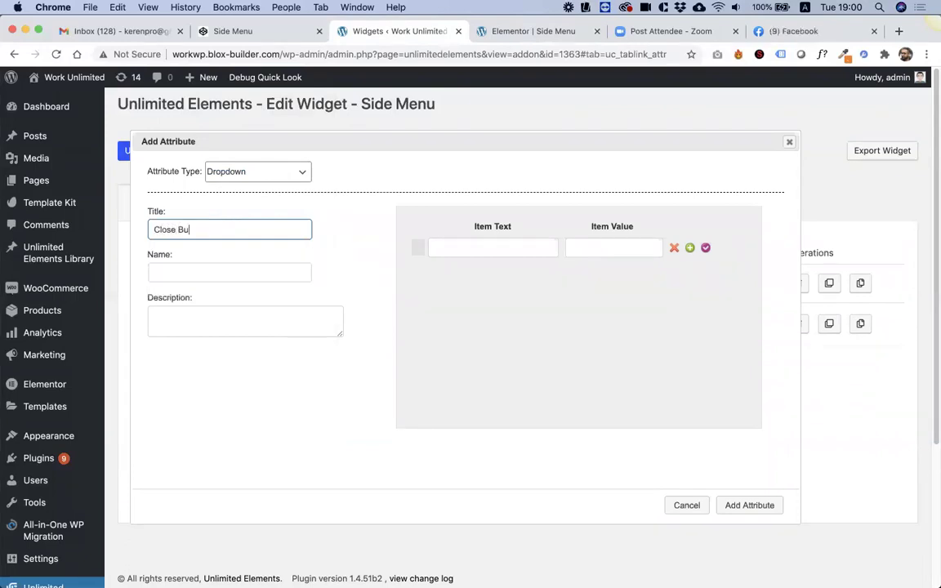
type("tton Alignm")
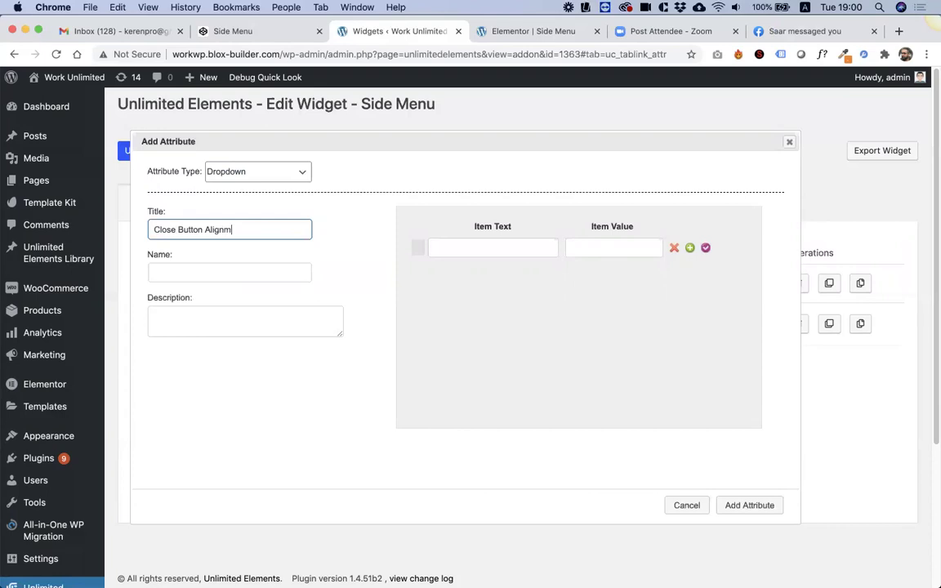
key("Tab")
key("Tab")
key("Tab")
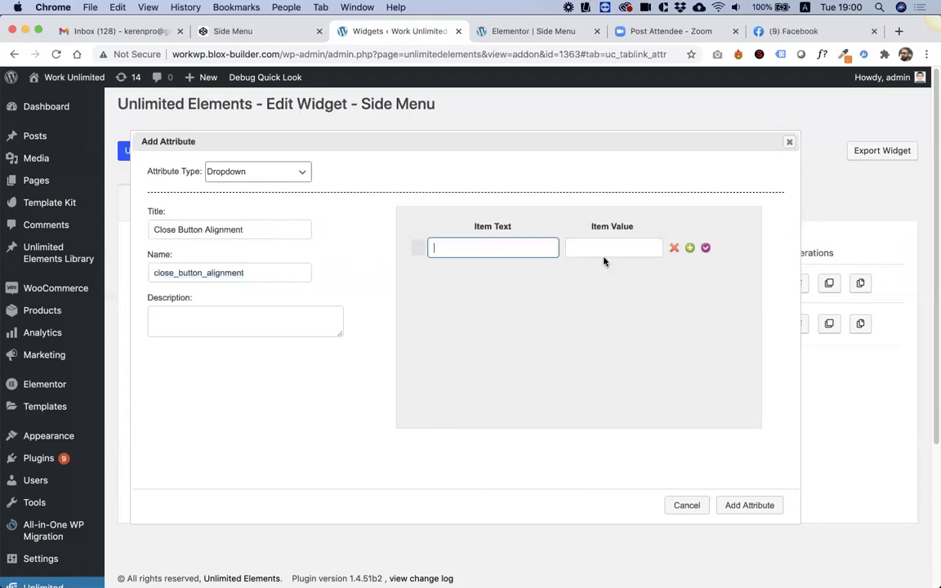
Step: Define the dropdown items Right with value right and Left with value left, and add the alignment attribute
left_click(613, 247)
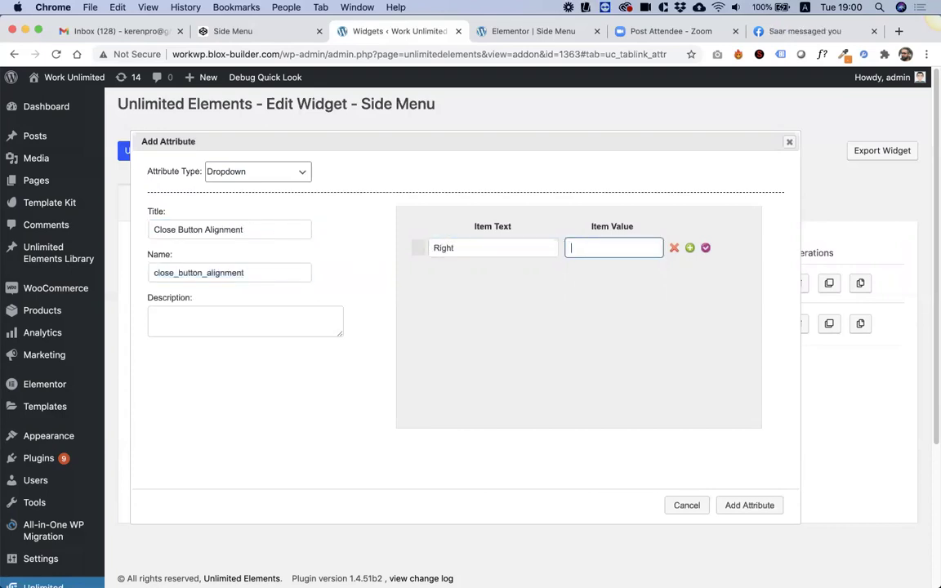
left_click(689, 247)
type("Left")
key("Tab")
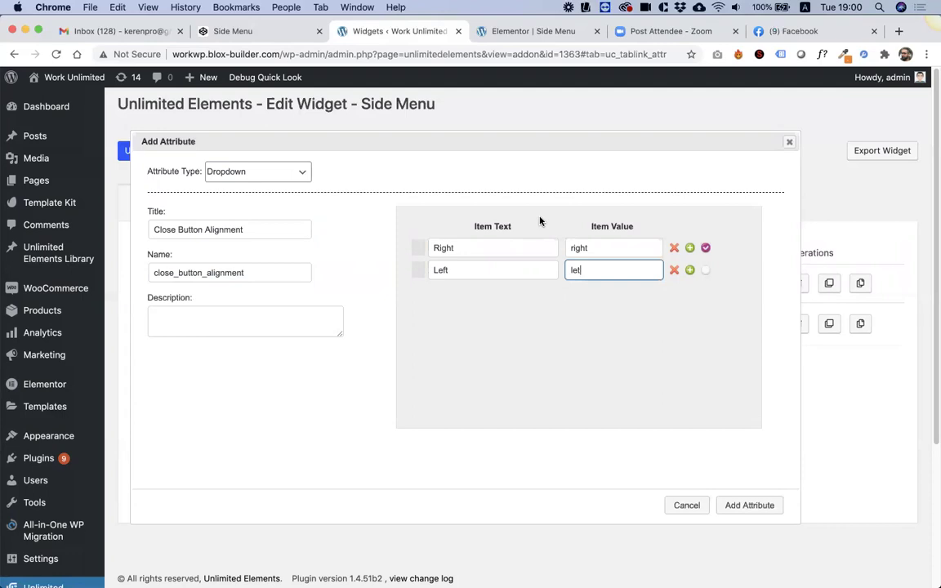
type("left")
left_click(745, 505)
Step: Replace the right property name in the .CloseSideMenu CSS rule with the {{close_button_alignment}} placeholder
left_click(398, 206)
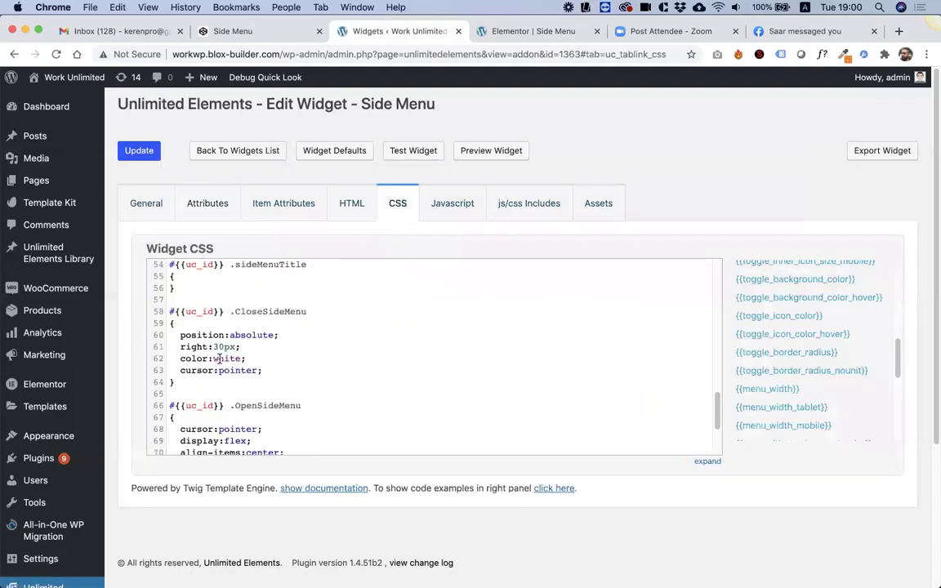
left_click_drag(209, 348, 181, 347)
scroll(773, 370, "down", 6)
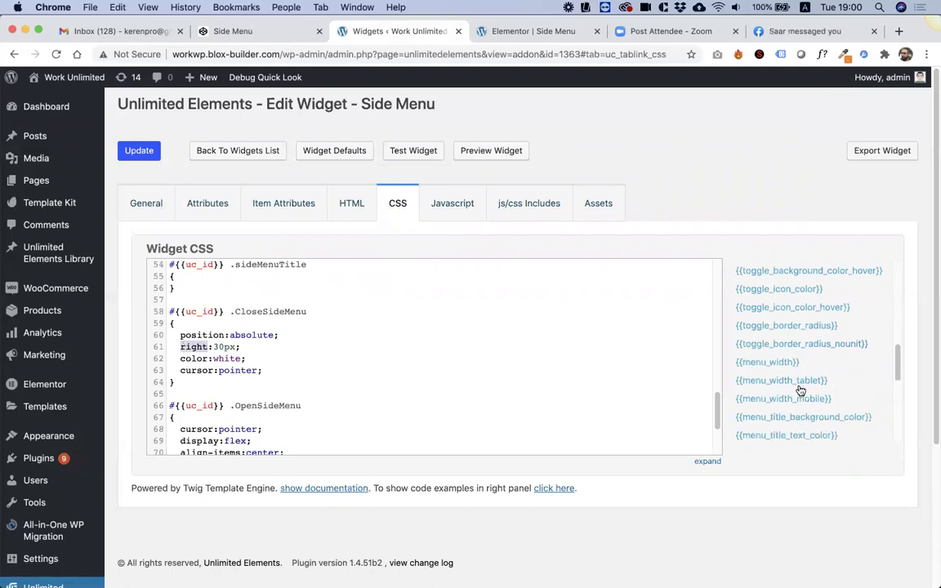
left_click(786, 410)
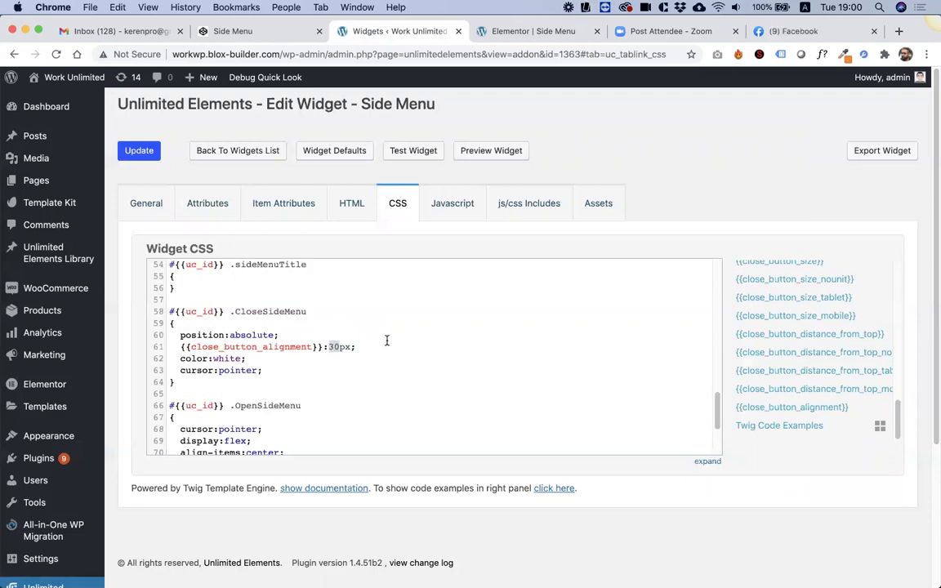
Step: Start a new Number attribute in the Close Button section titled "Close Button Horizontal Distance"
left_click(212, 211)
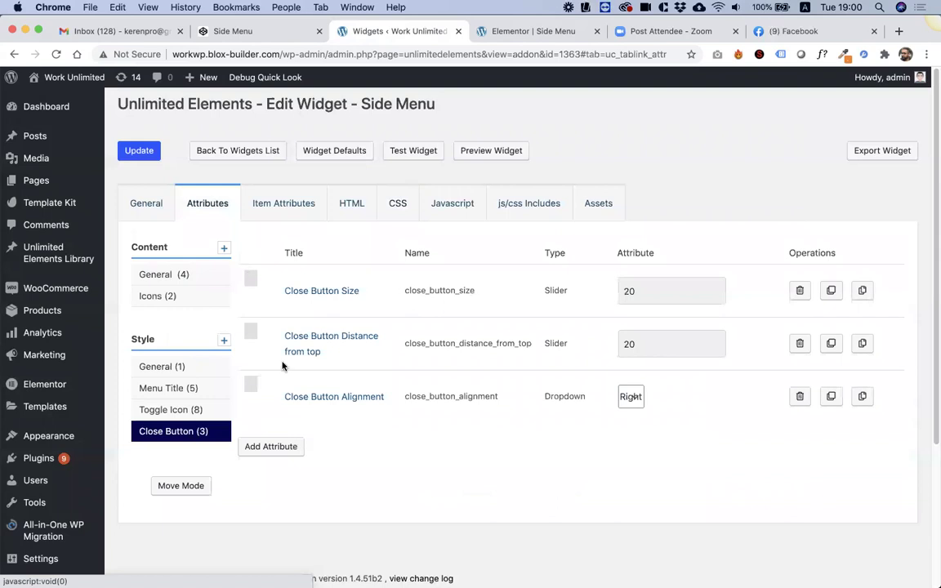
left_click(270, 447)
left_click(253, 170)
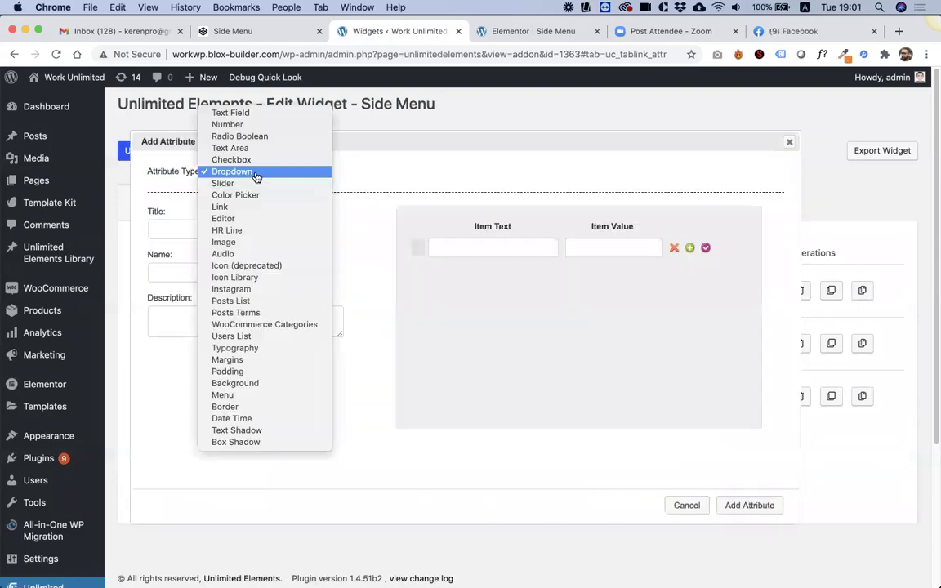
left_click(228, 124)
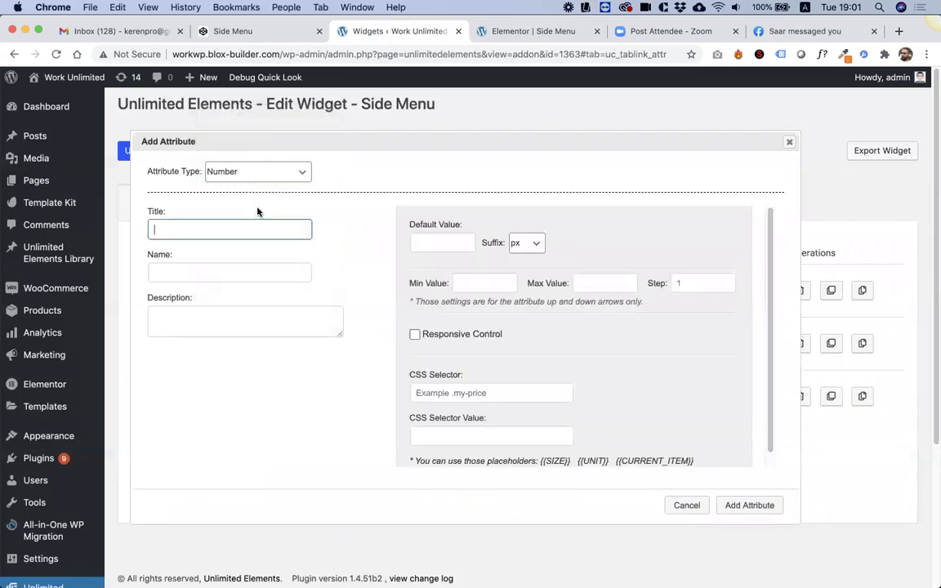
type("Close Button Horizontal Distance")
key("Tab")
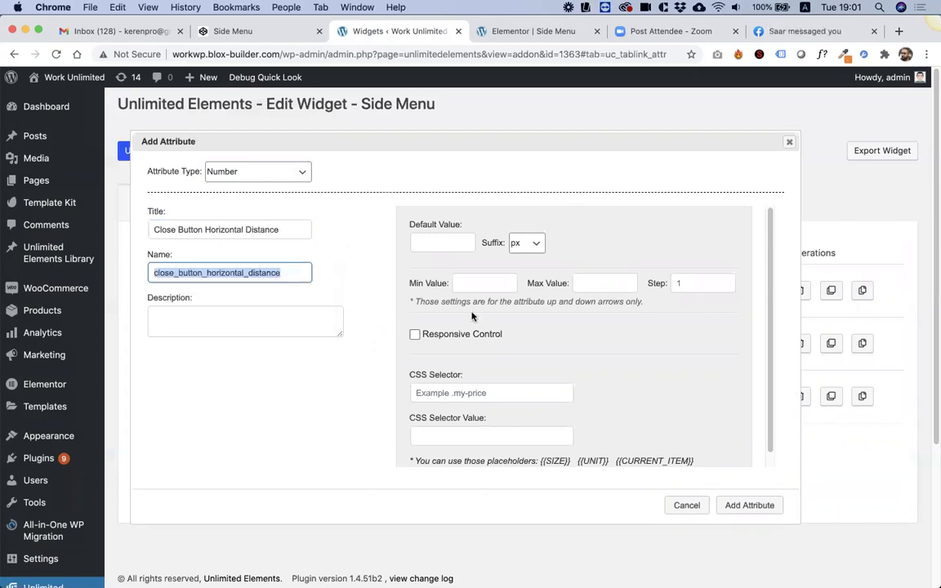
Step: Set the horizontal distance attribute's default value to 20 with the px suffix and add the attribute
left_click(433, 243)
type("2")
left_click(500, 272)
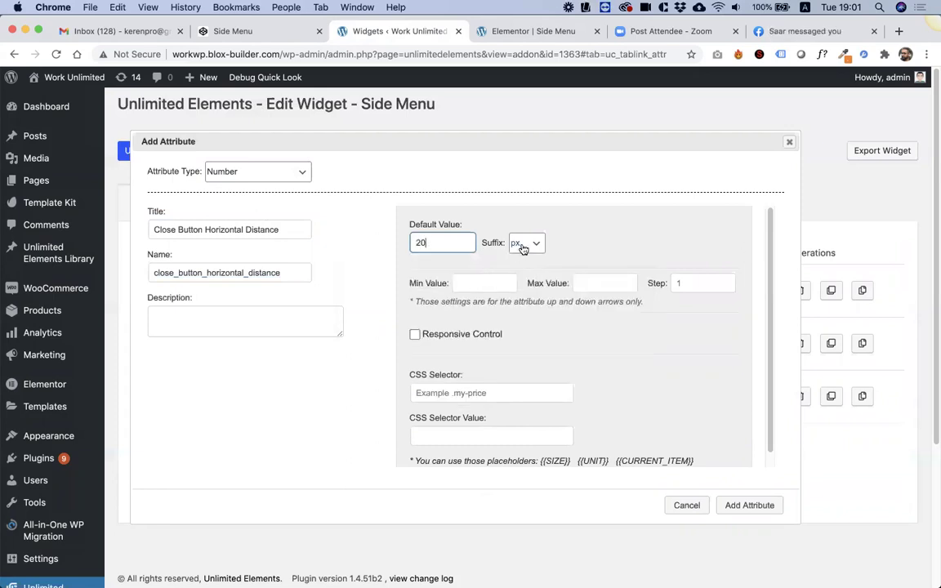
left_click(415, 336)
left_click(414, 336)
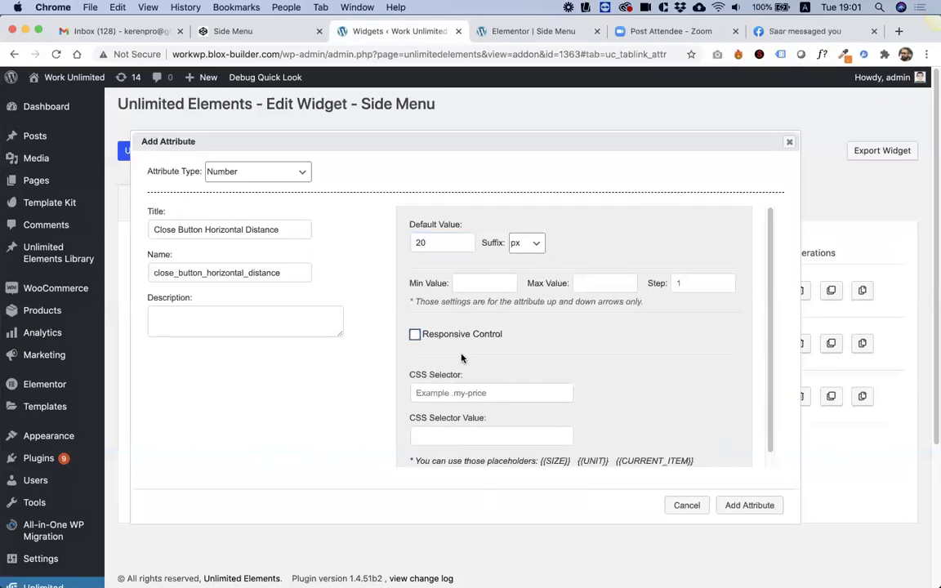
scroll(487, 378, "down", 1)
left_click(452, 373)
left_click(466, 378)
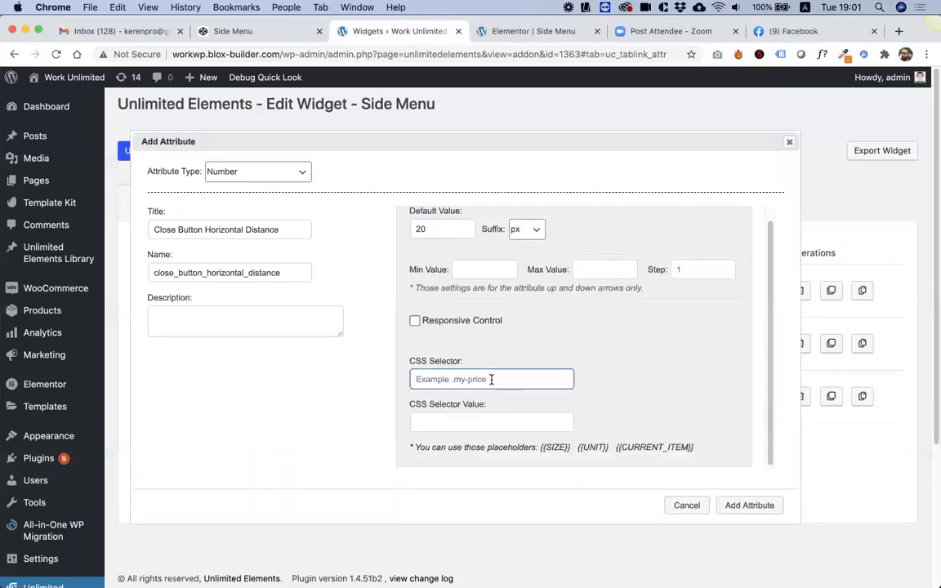
scroll(511, 376, "down", 3)
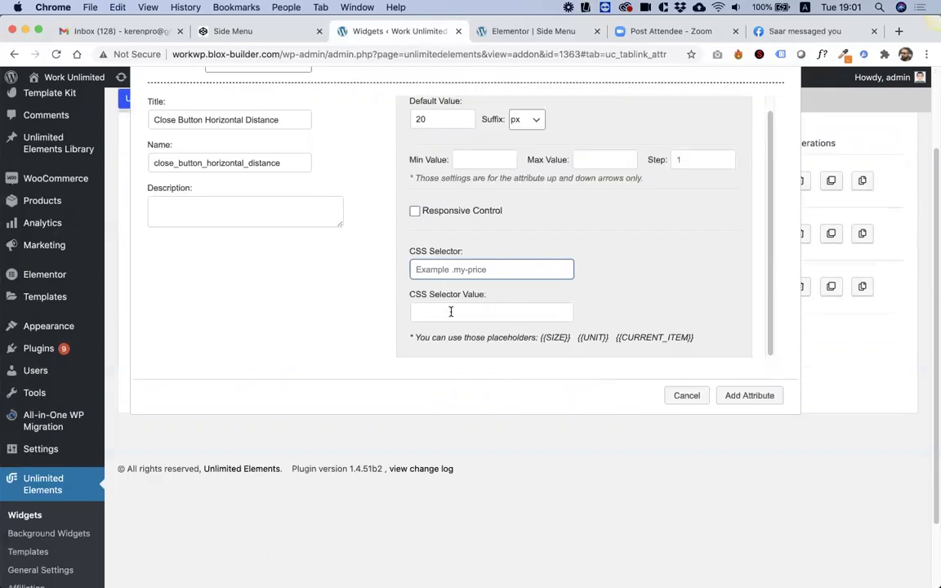
left_click(755, 396)
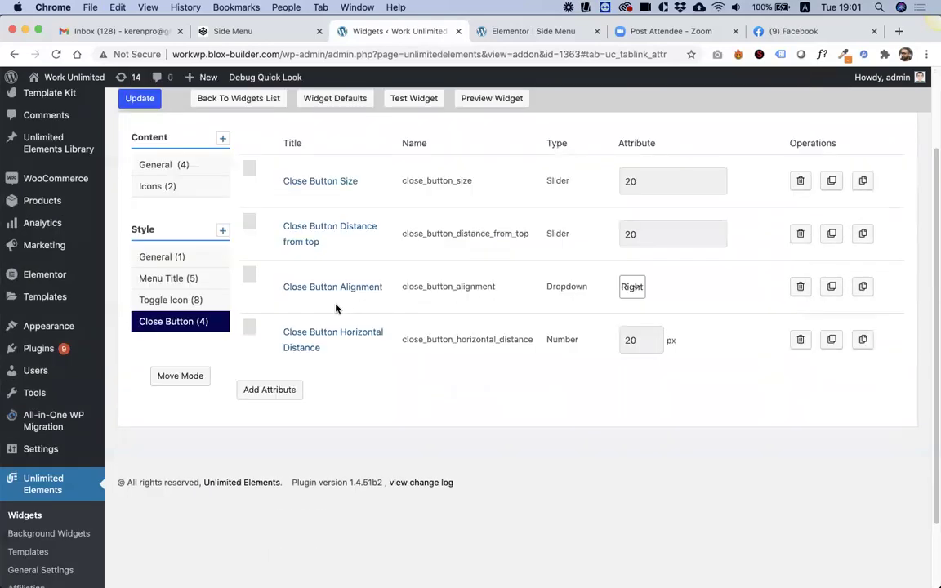
Step: Replace the 30 value in the .CloseSideMenu CSS rule with the {{close_button_horizontal_distance}} placeholder
scroll(279, 302, "up", 2)
left_click(401, 201)
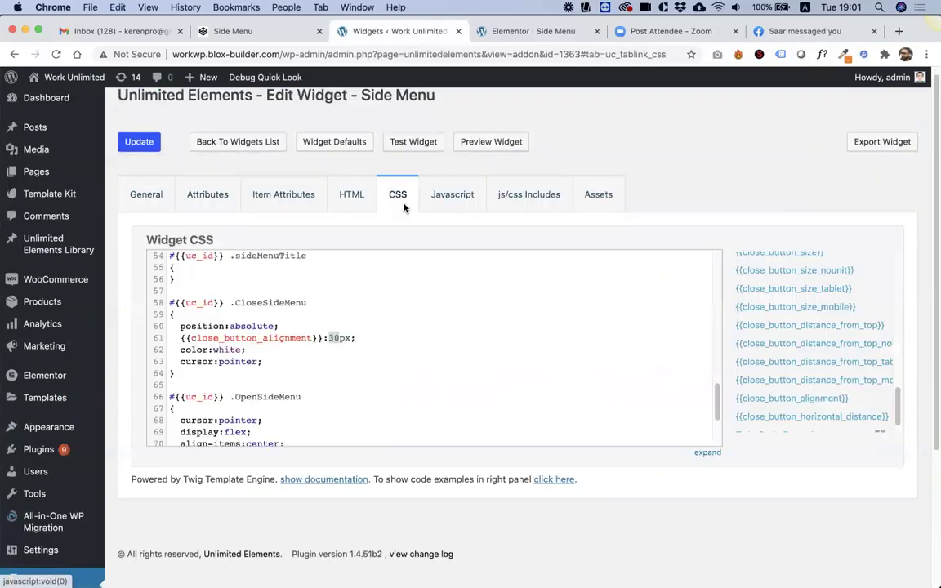
scroll(821, 398, "down", 1)
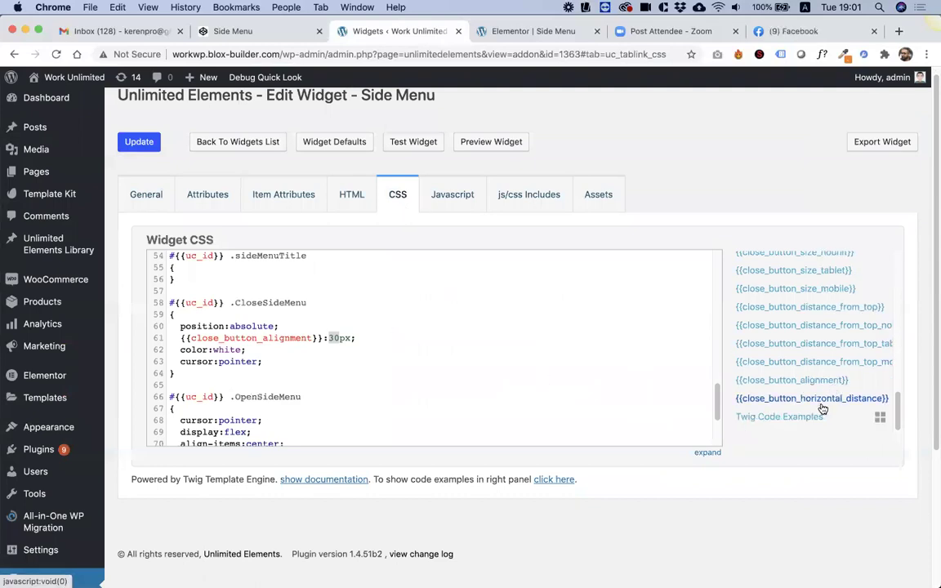
left_click(773, 397)
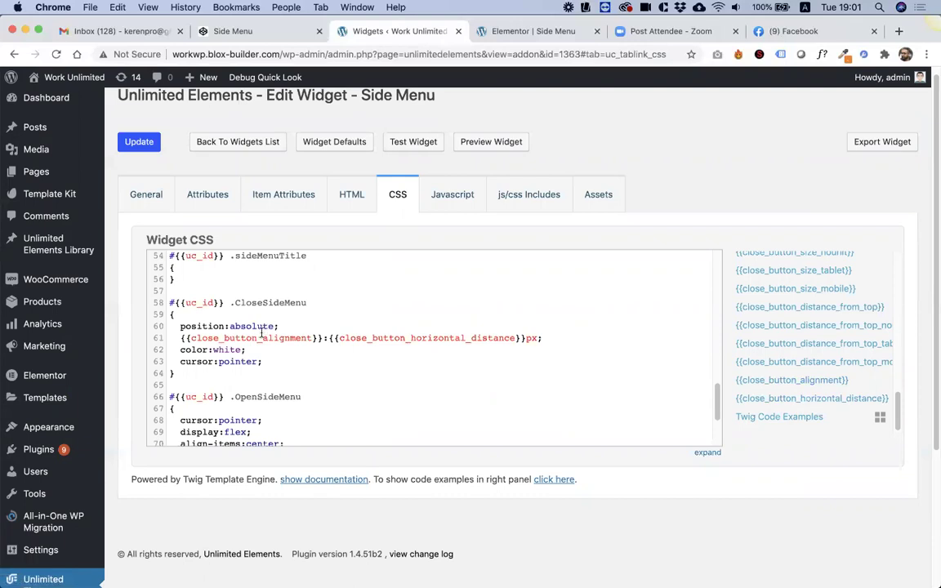
Step: Delete the color:white declaration from the .CloseSideMenu CSS rule and copy the rule's class selector
left_click(204, 195)
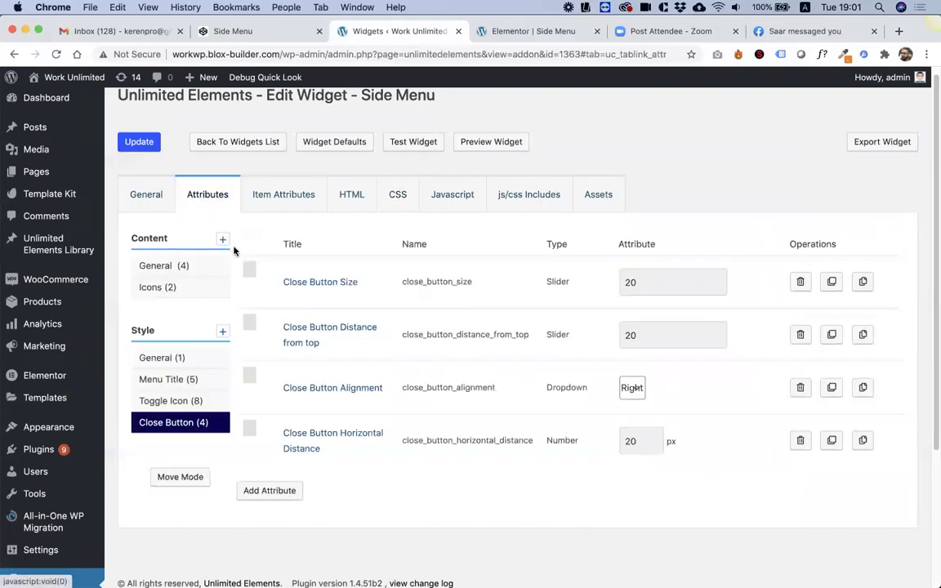
left_click(396, 195)
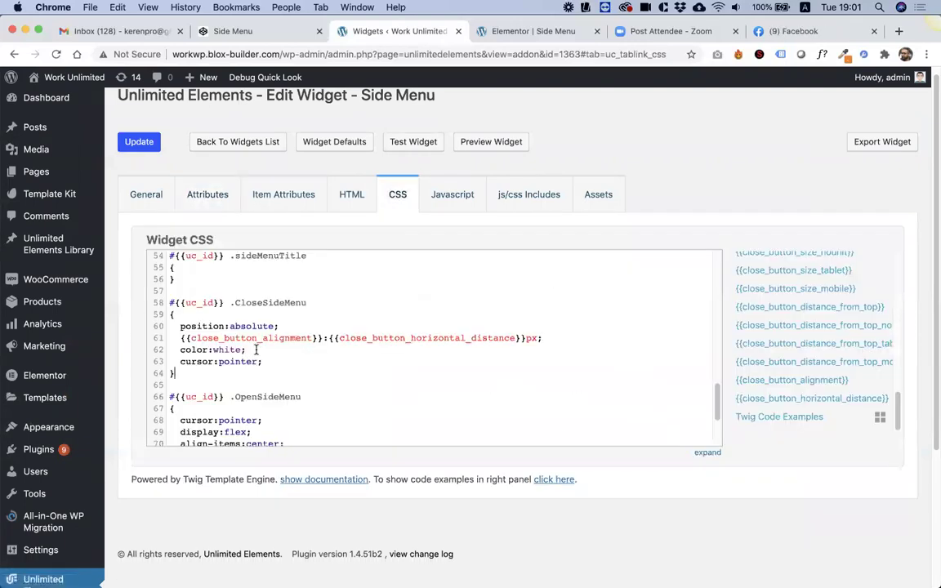
left_click_drag(247, 350, 151, 353)
key("BackSpace")
left_click_drag(307, 303, 235, 303)
Step: Start a new Color Picker attribute in the Close Button section titled "Close Icon Color"
left_click(208, 195)
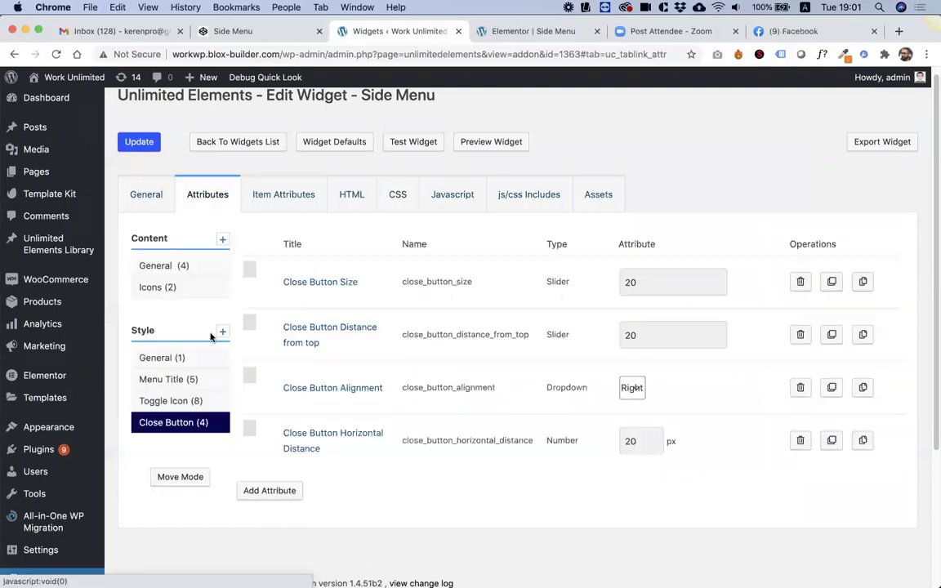
left_click(265, 489)
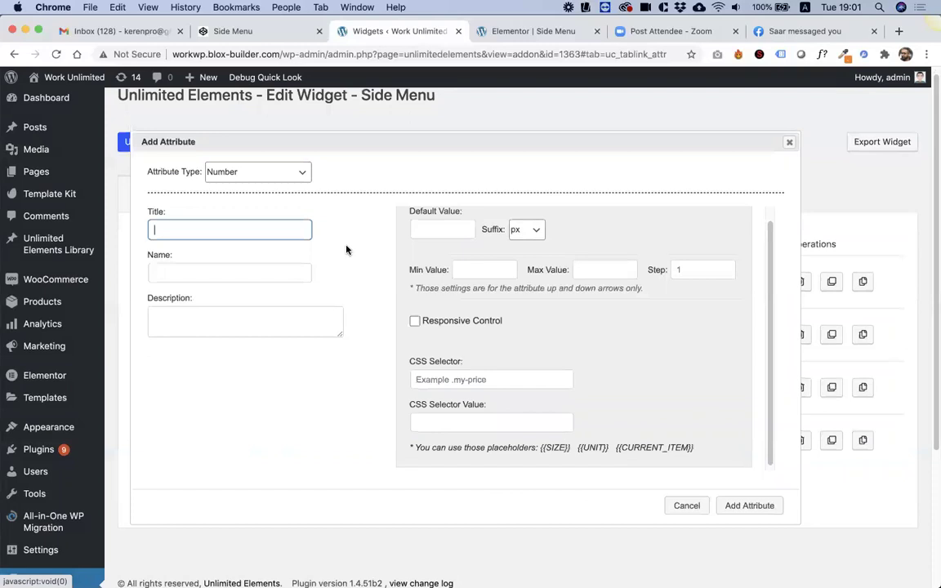
left_click(269, 176)
key("Down")
key("Down")
key("Down")
key("Down")
key("Down")
key("Down")
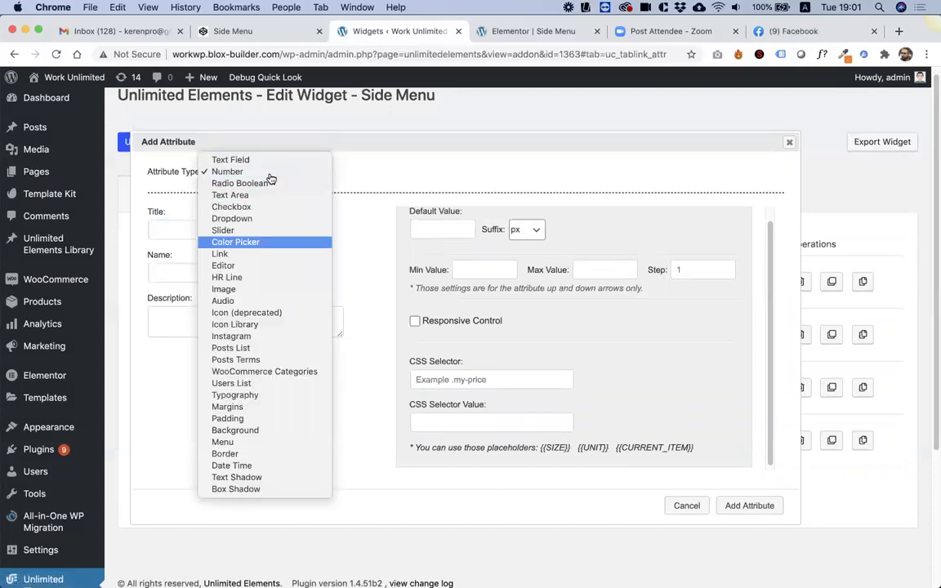
key("Return")
left_click(207, 230)
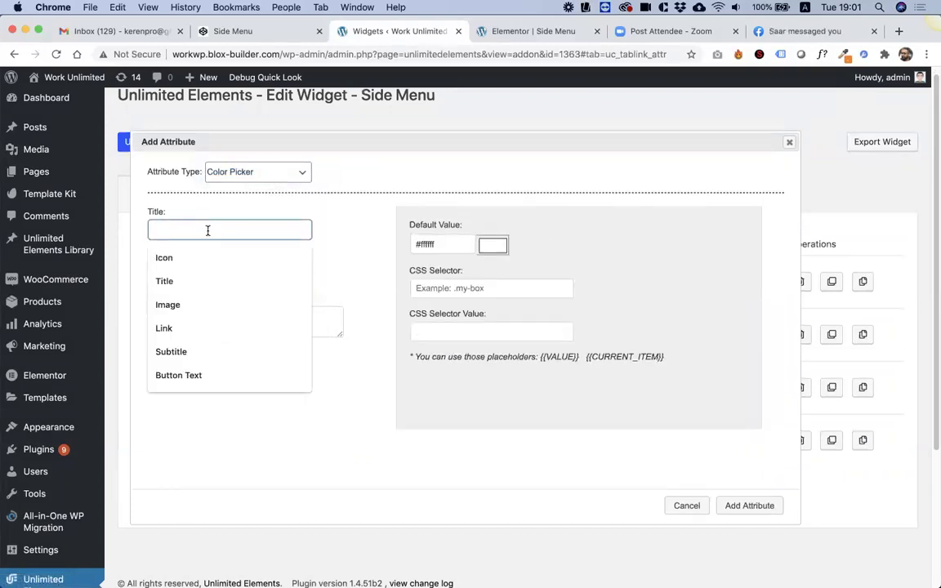
type("Closs")
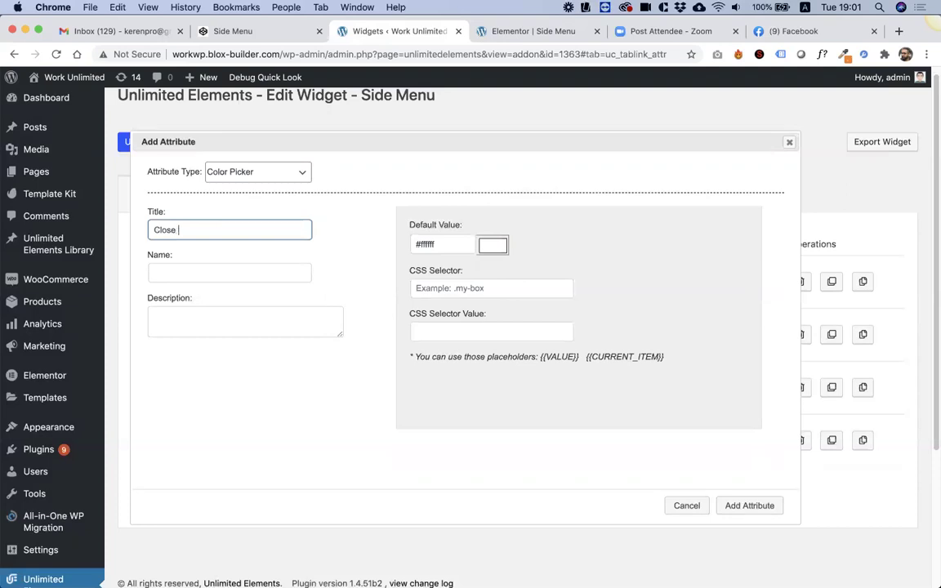
type(" Icon Color")
key("Tab")
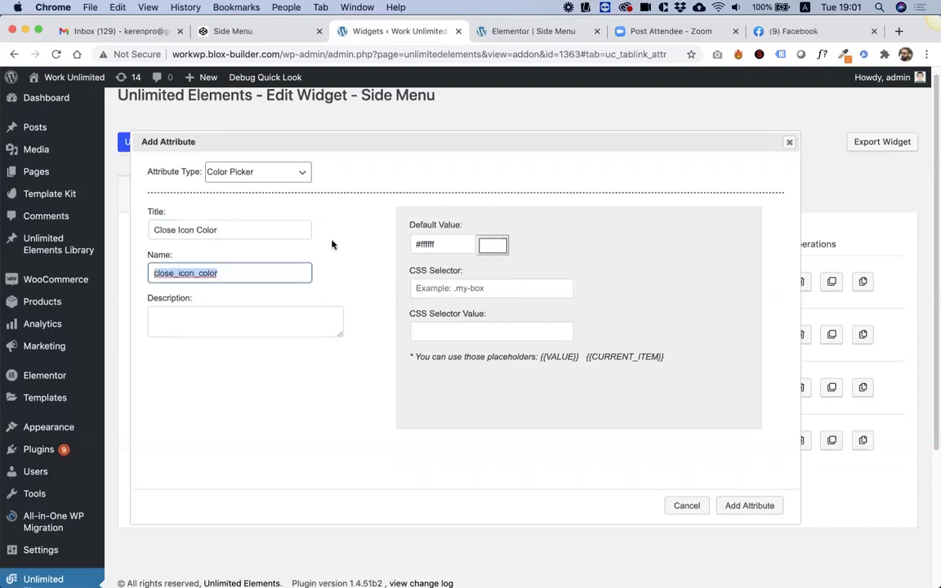
Step: Set the color attribute's CSS selector to .CloseSideMenu and its selector value to background-color:{{VALUE}};
left_click(490, 286)
type(".CloseSideMenu")
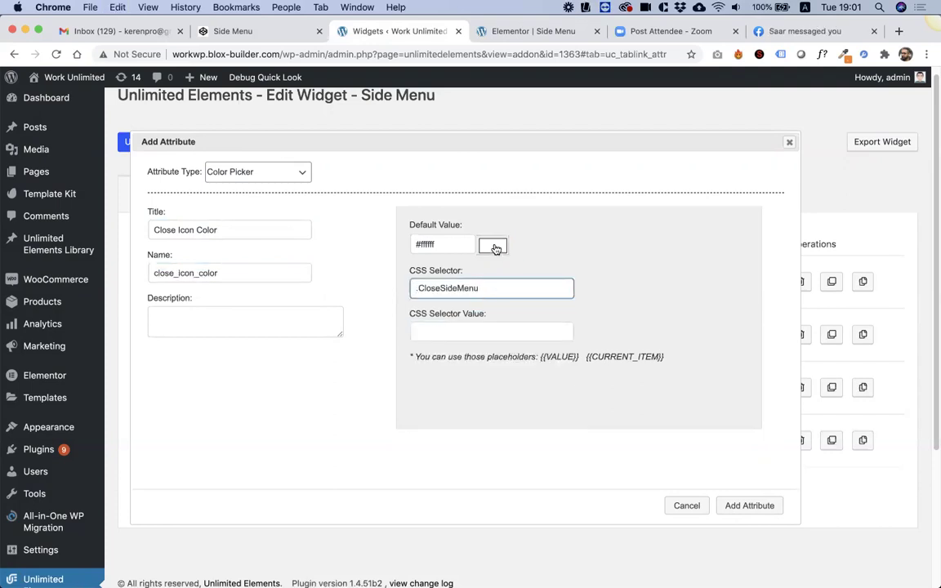
left_click(475, 329)
type("bb")
key("BackSpace")
type("ground-color:{{VALUE}};")
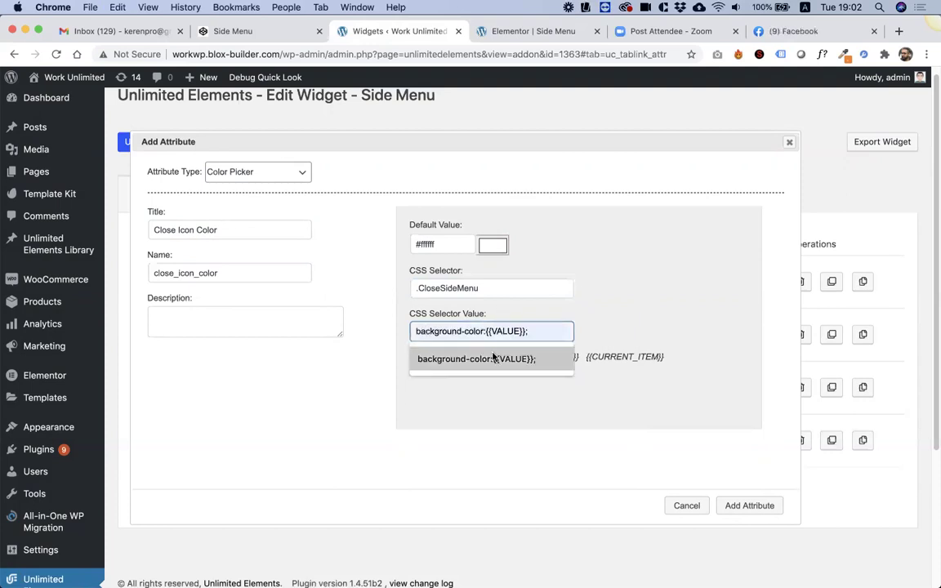
left_click(457, 357)
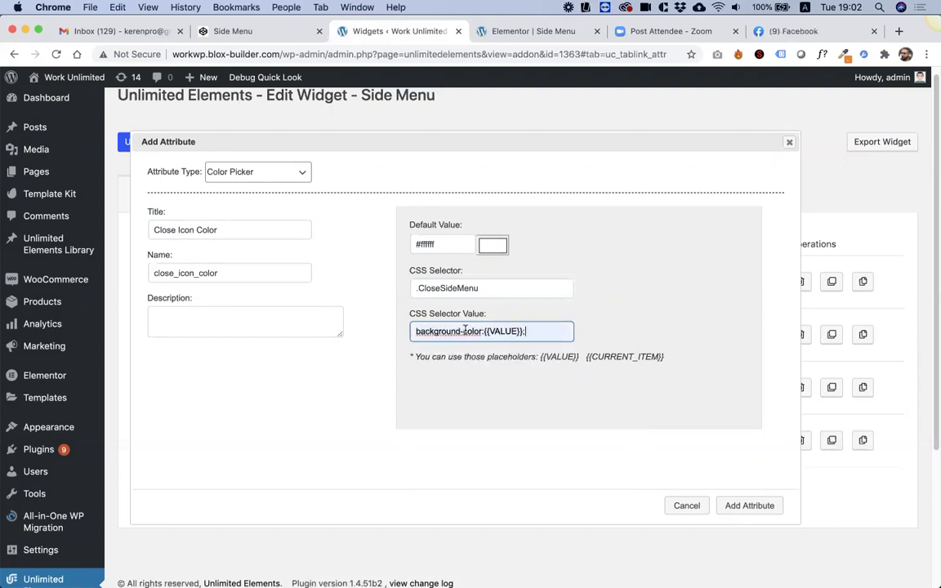
Step: Change the Close Icon Color attribute's CSS selector value to color:{{VALUE}}; and add the attribute
left_click_drag(465, 330, 415, 331)
key("BackSpace")
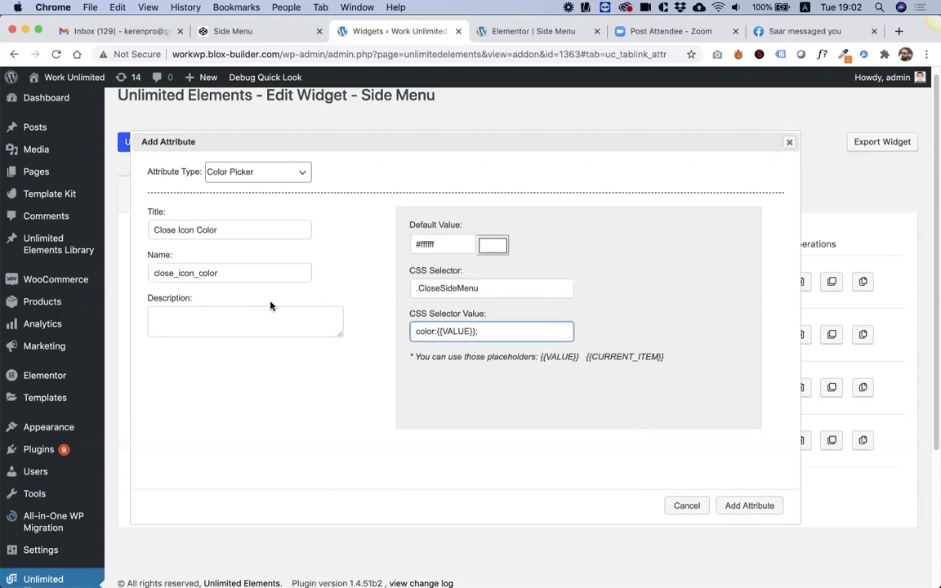
left_click(740, 506)
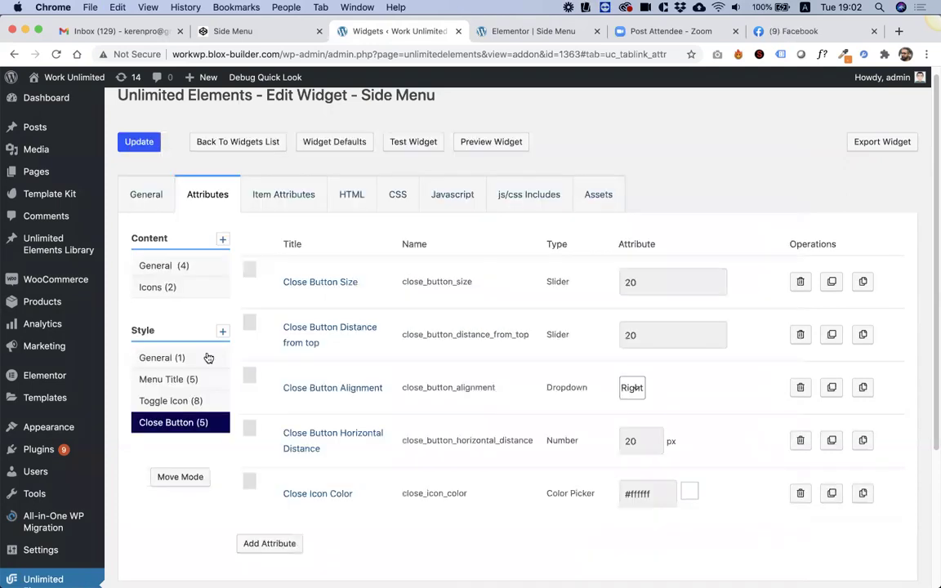
Step: Duplicate the Close Icon Color attribute and edit the copy: title Close Icon Color Hover, name close_icon_color_hover, CSS selector .CloseSideMenu:hover
scroll(600, 343, "down", 5)
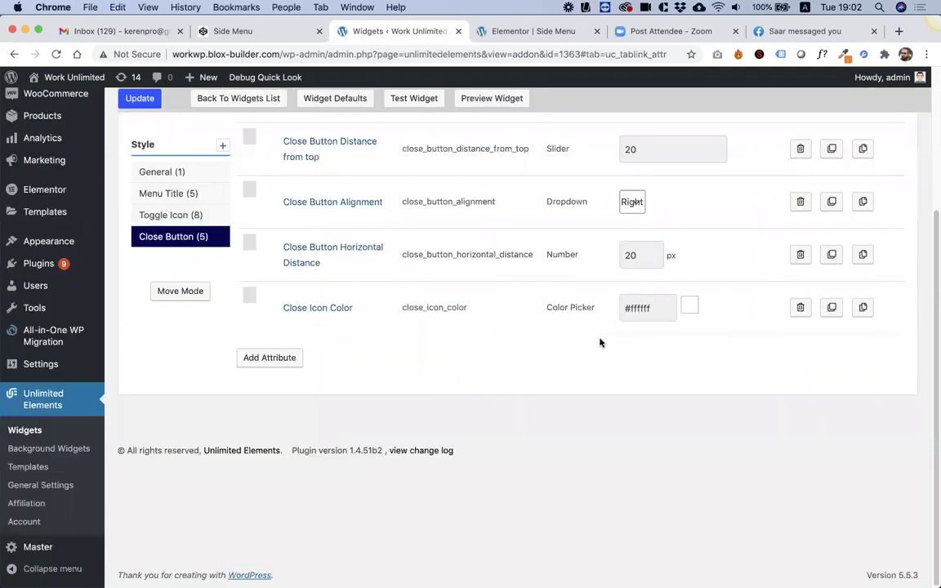
left_click(831, 308)
left_click(319, 360)
left_click(499, 288)
type(":ho")
left_click(254, 232)
type("Hover")
left_click(258, 276)
key("BackSpace")
key("BackSpace")
key("BackSpace")
key("BackSpace")
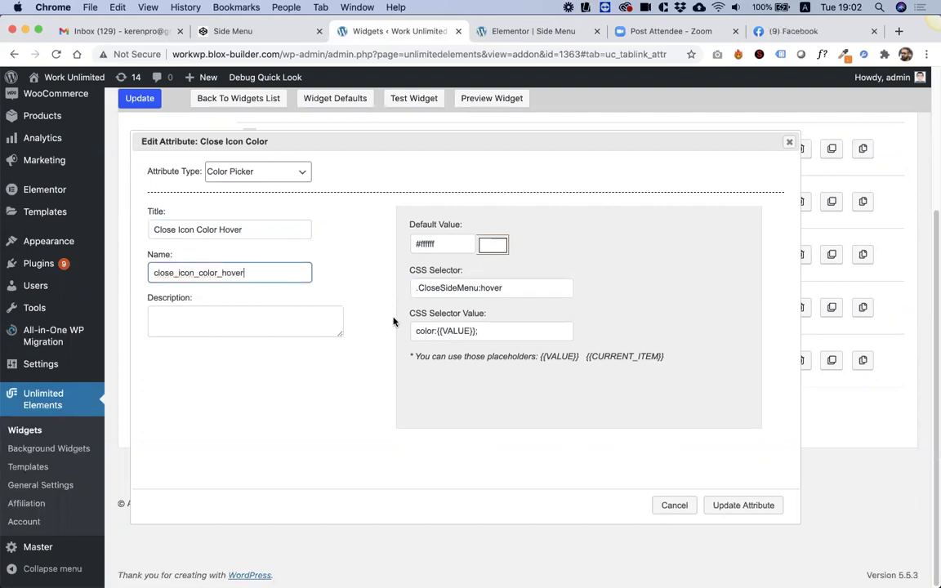
Step: Set the hover color attribute's default value to #bababa, apply it and save the widget
left_click(493, 248)
left_click_drag(488, 296, 478, 286)
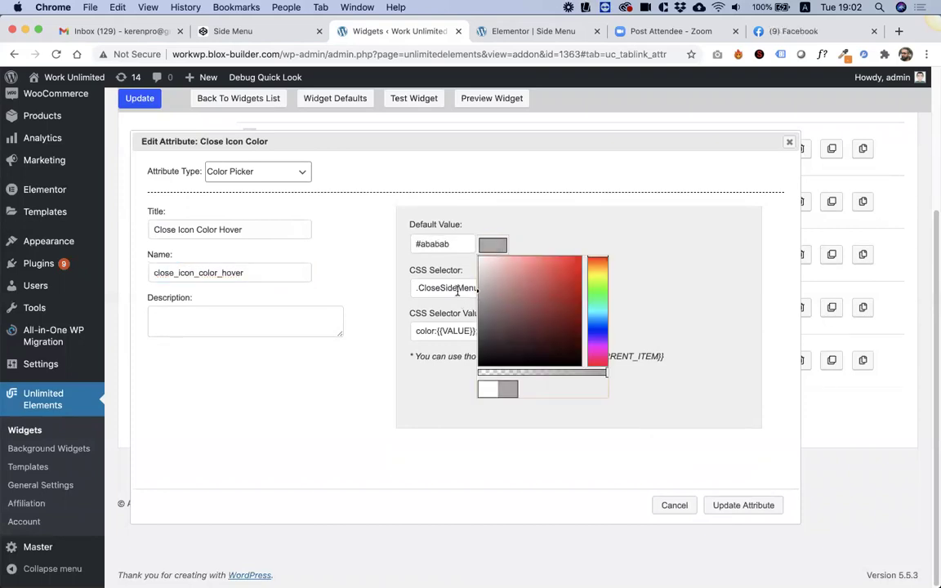
left_click(740, 503)
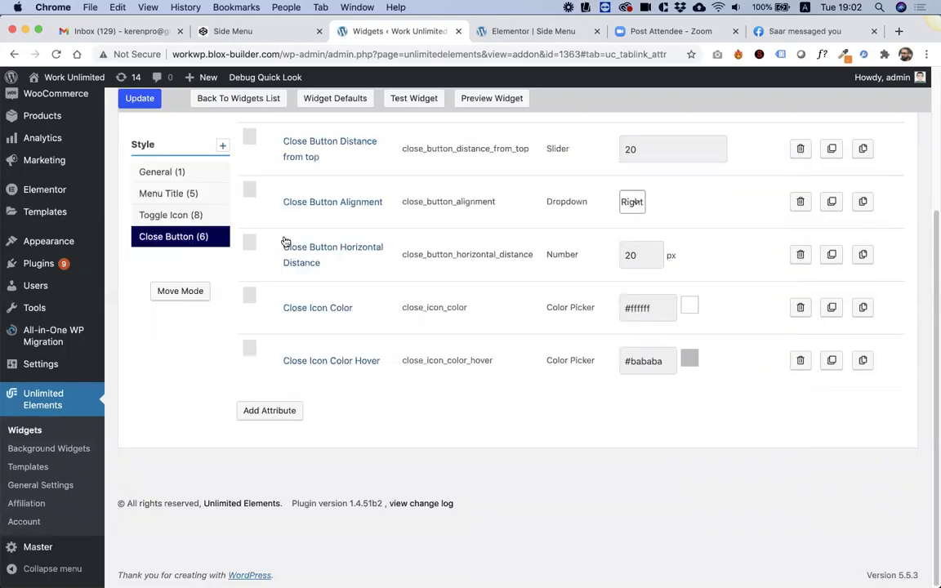
left_click(138, 100)
Step: Reload the Elementor page editor and open the Side Menu widget's Close Button style settings
left_click(533, 31)
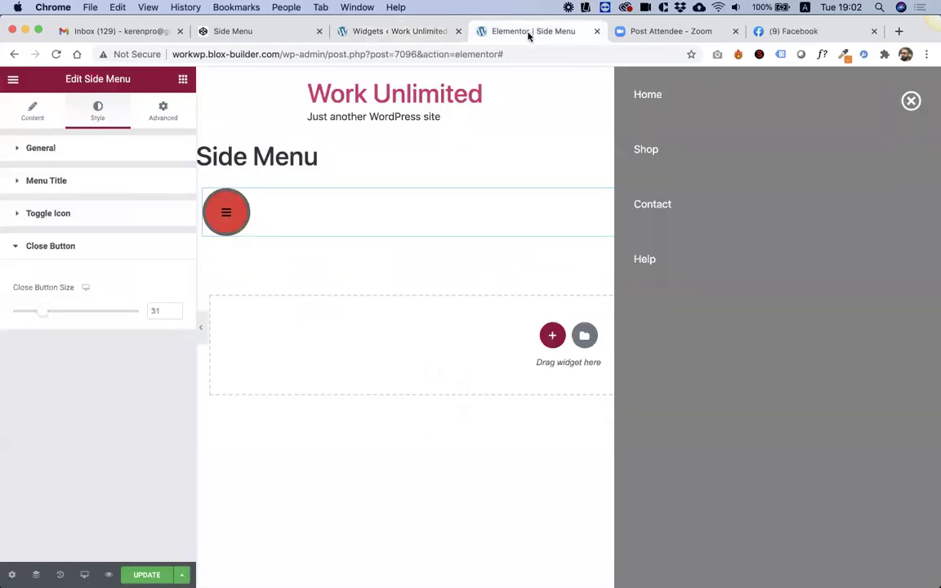
left_click(56, 54)
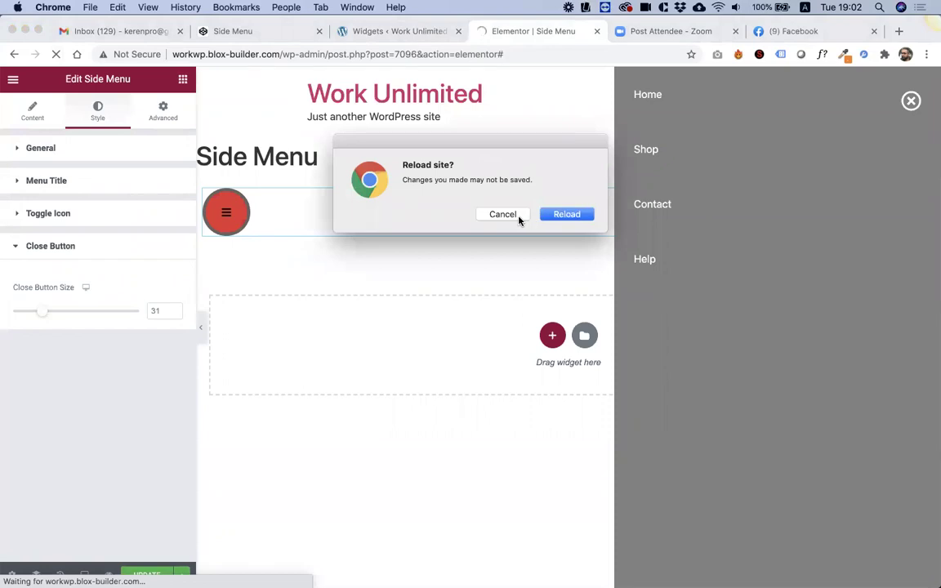
left_click(559, 216)
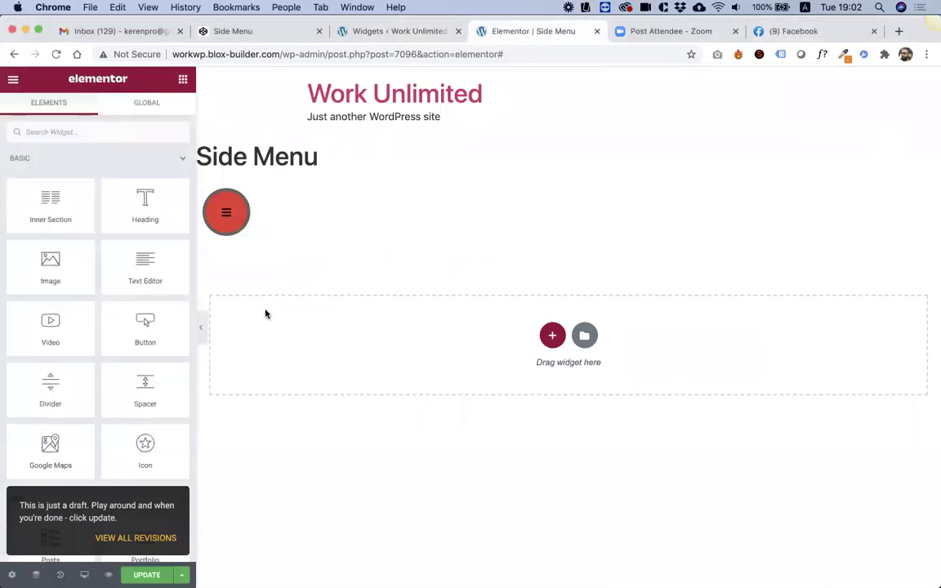
left_click(239, 214)
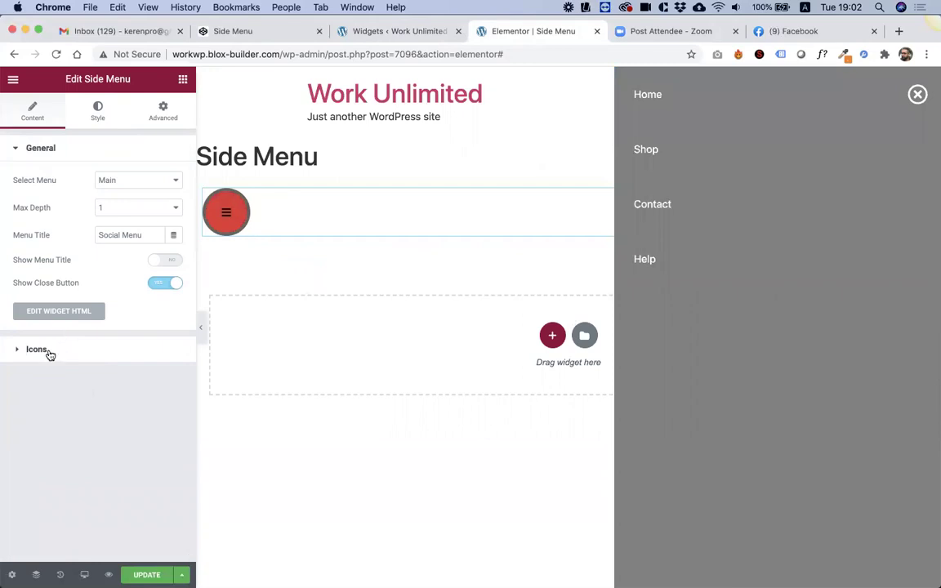
left_click(95, 119)
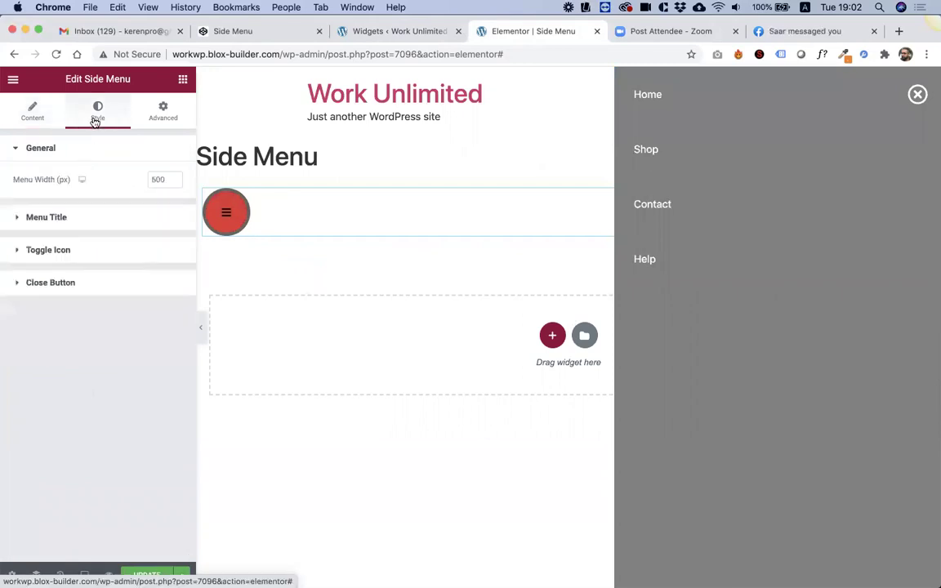
left_click(46, 284)
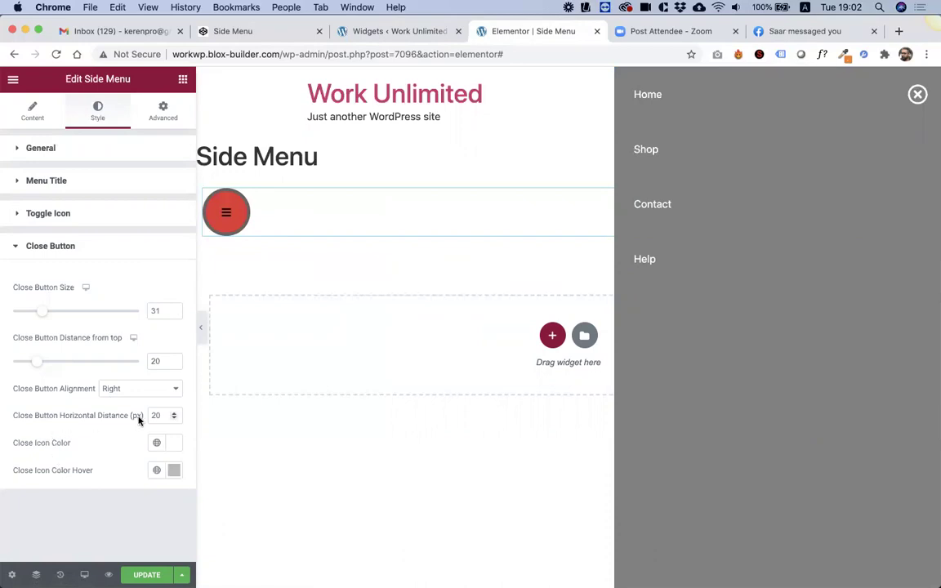
Step: Set the Close Button Alignment to Left and open the side menu to preview it
left_click(130, 391)
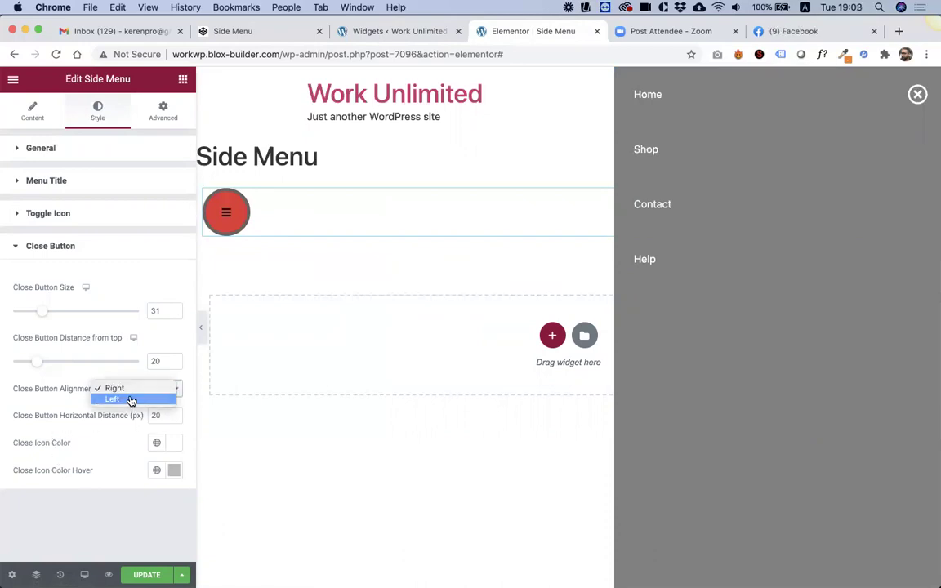
left_click(130, 399)
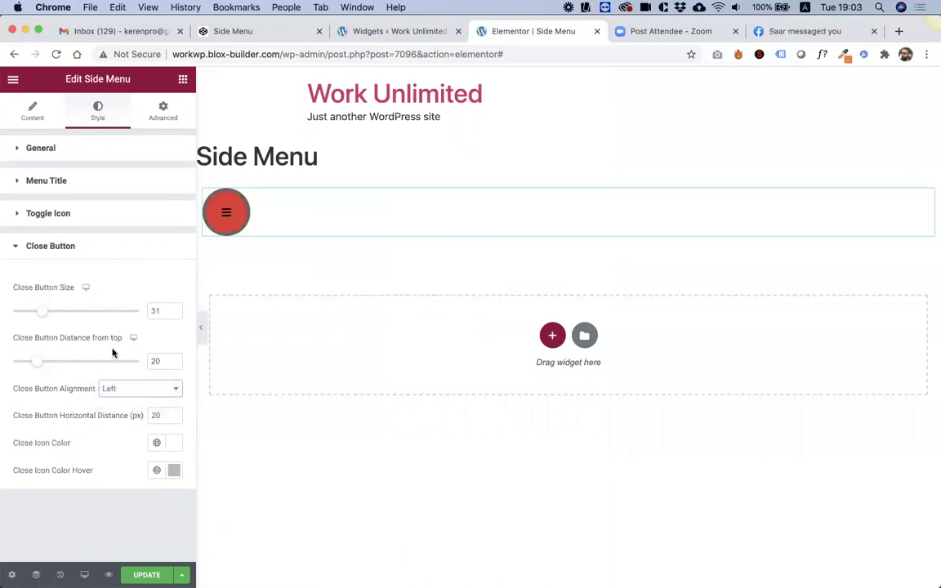
left_click(233, 215)
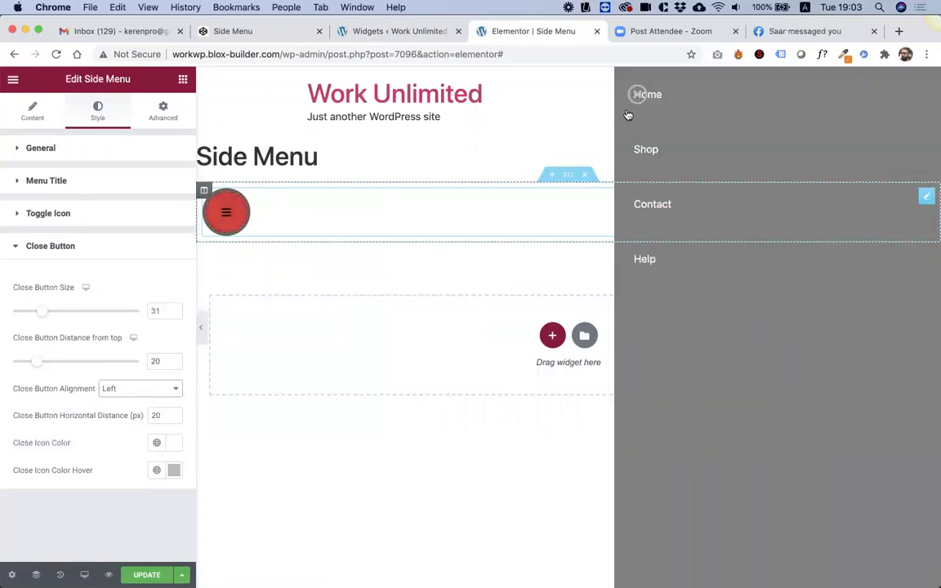
Step: Set the Close Button Horizontal Distance to 30 px and reopen the side menu to check it
double_click(155, 416)
type("30")
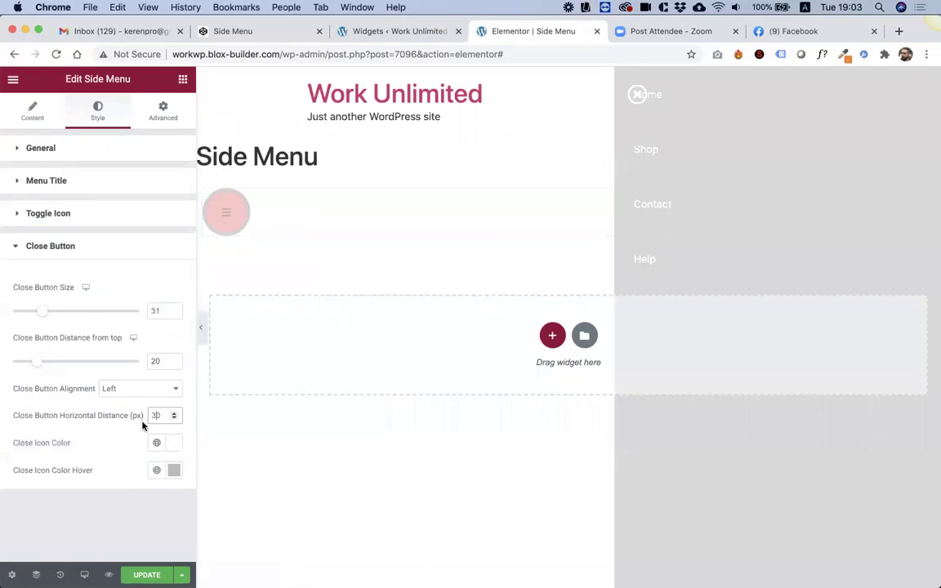
left_click(231, 221)
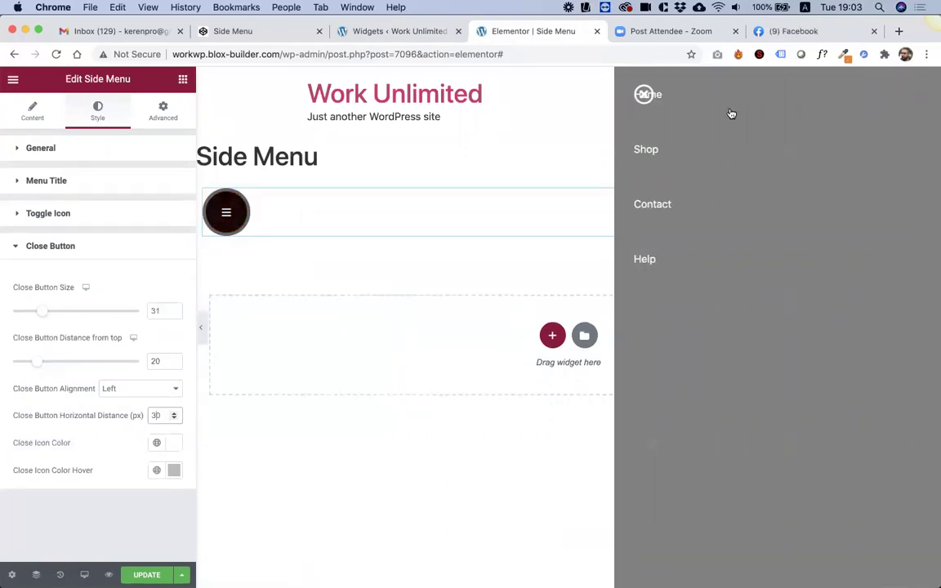
Step: Set the Close Button Alignment to Right and save the page
left_click(126, 390)
left_click(124, 382)
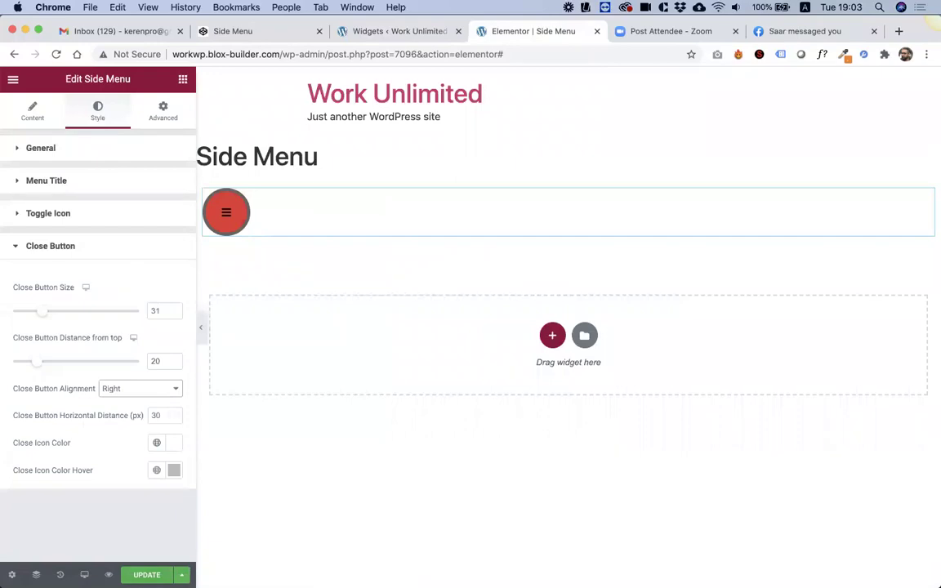
key("super+s")
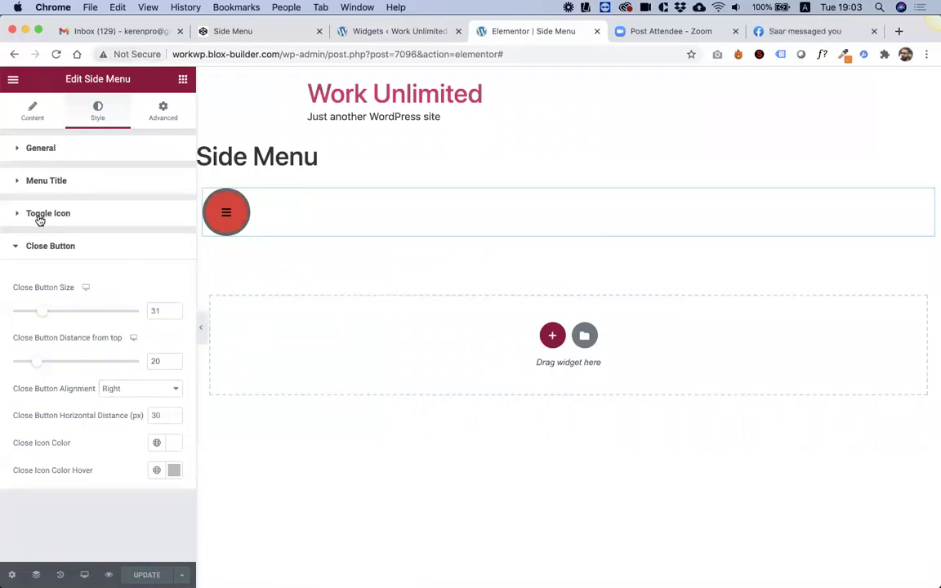
Step: Back in the widget editor, start a Dropdown attribute titled Menu Title Alignment in the Menu Title style section
left_click(395, 31)
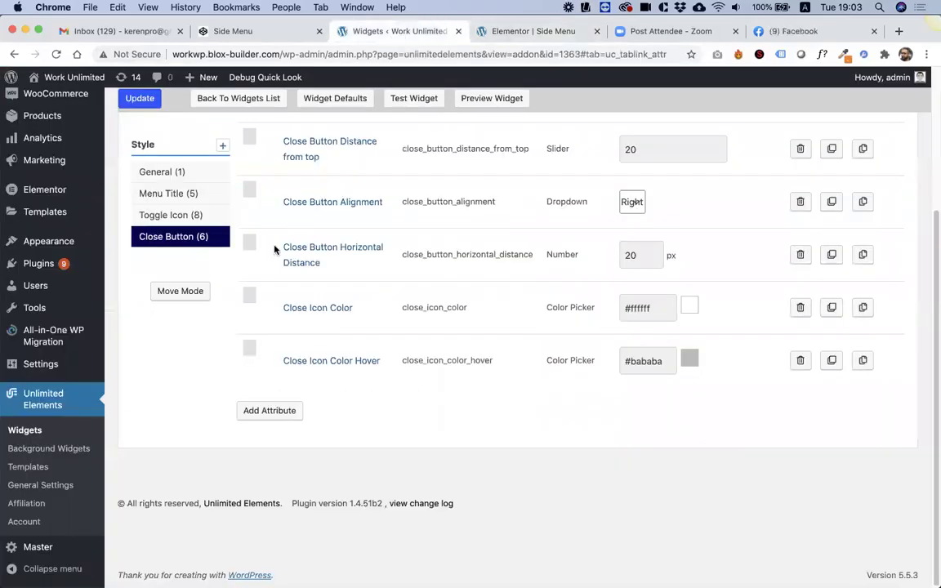
left_click(176, 193)
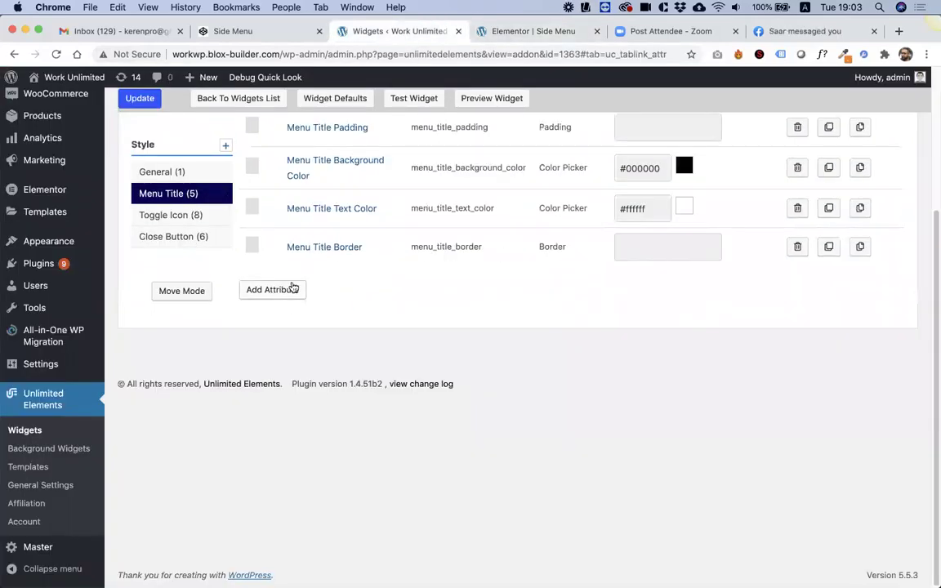
scroll(282, 343, "up", 2)
left_click(273, 397)
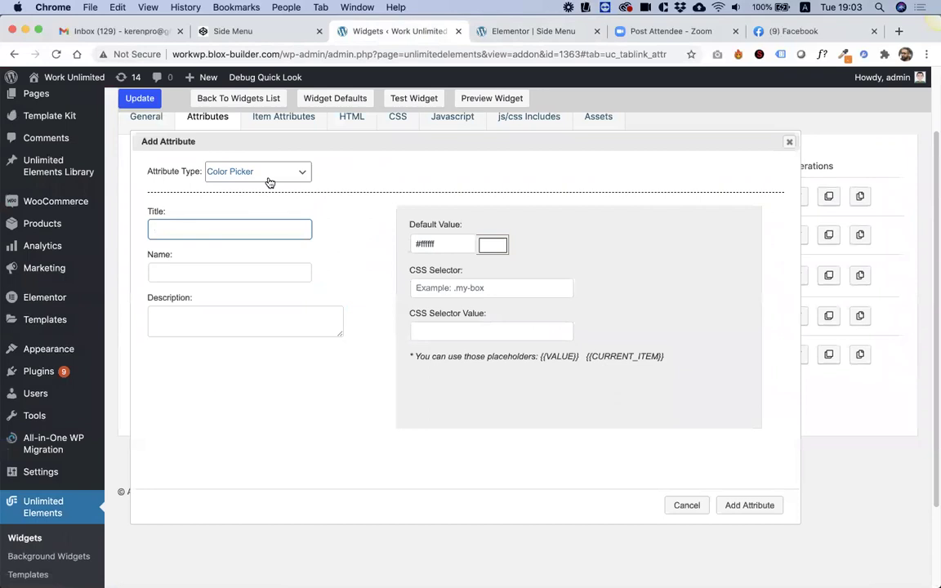
left_click(295, 179)
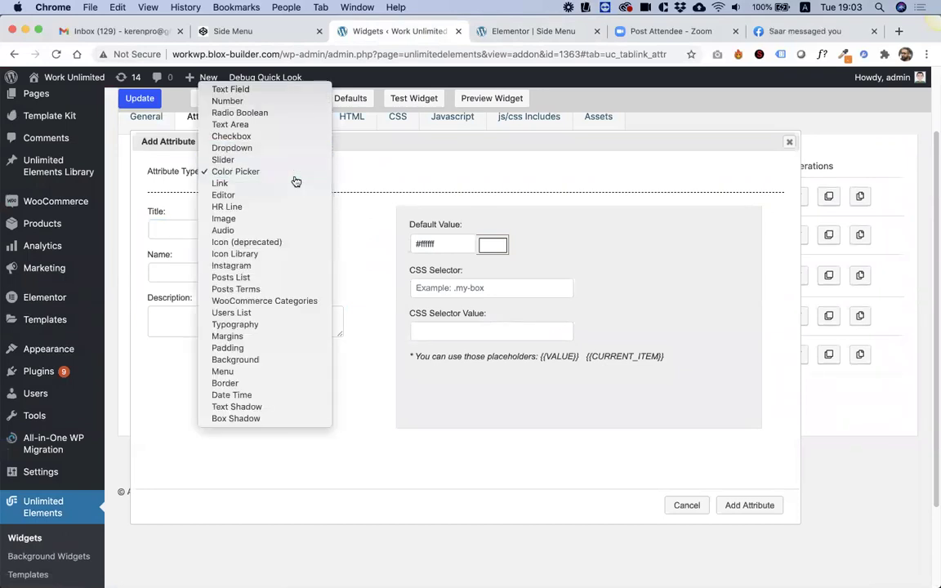
key("Return")
left_click(253, 227)
type("Men")
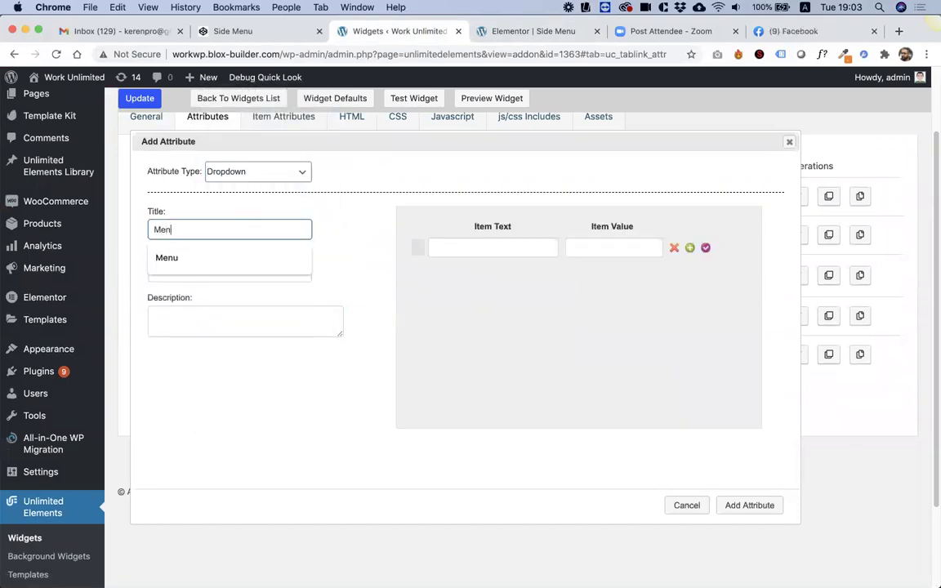
type("u Title Alig")
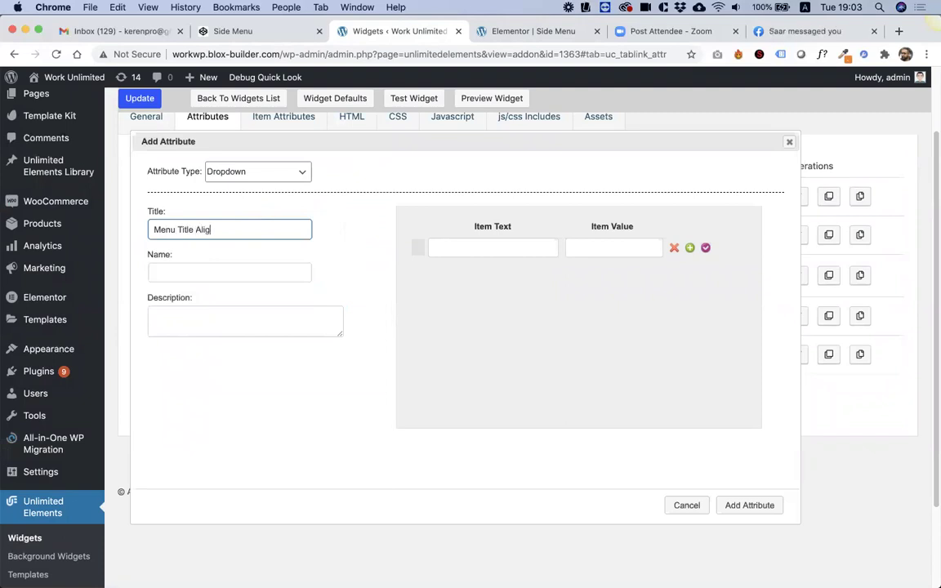
type("nment")
key("Tab")
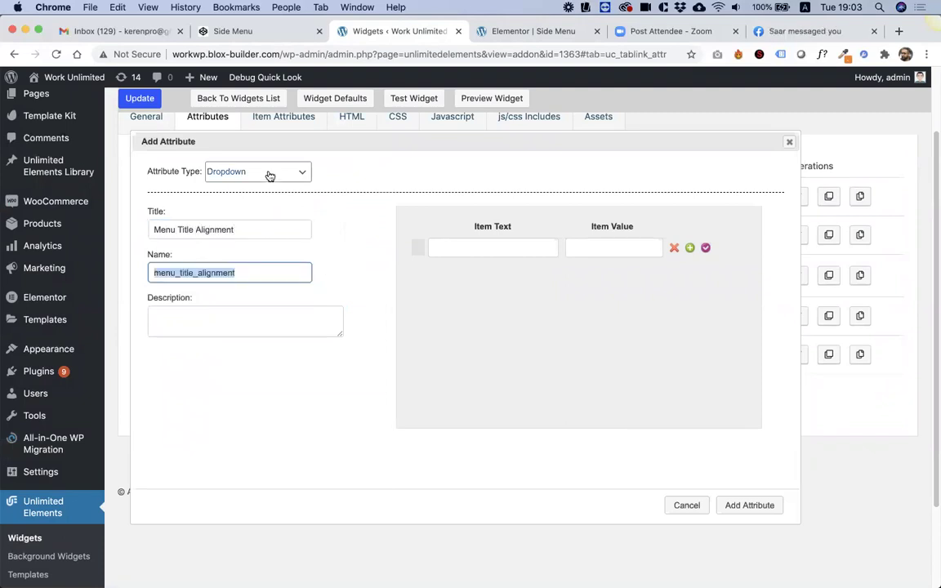
Step: Define the dropdown's items Left, Right and Center with the values left, right and center
left_click(493, 247)
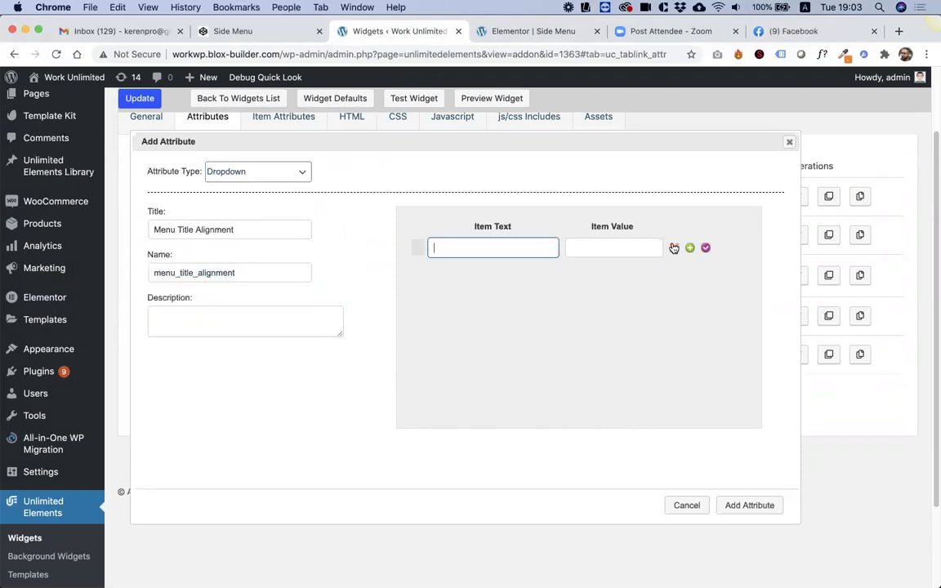
type("Left")
key("Tab")
type("let")
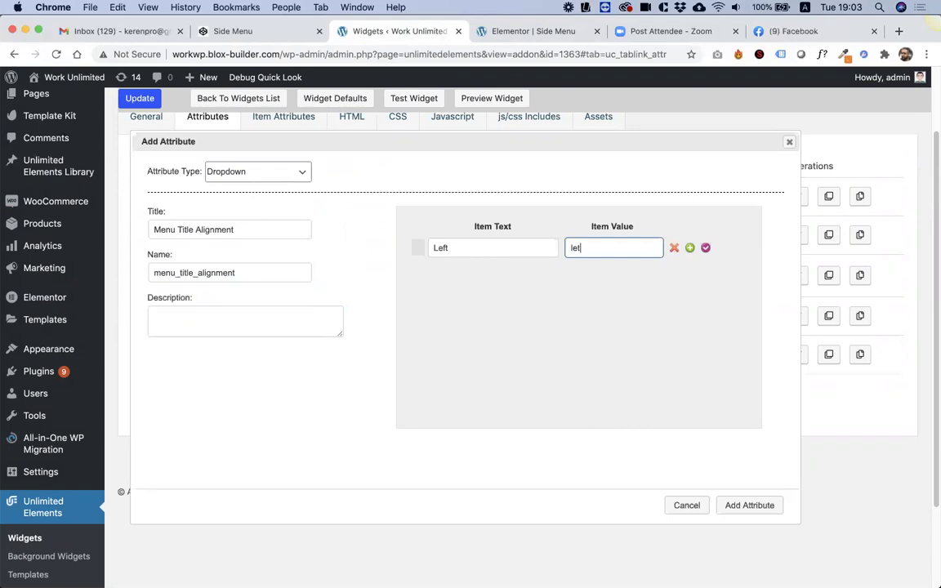
type("ft")
left_click(690, 248)
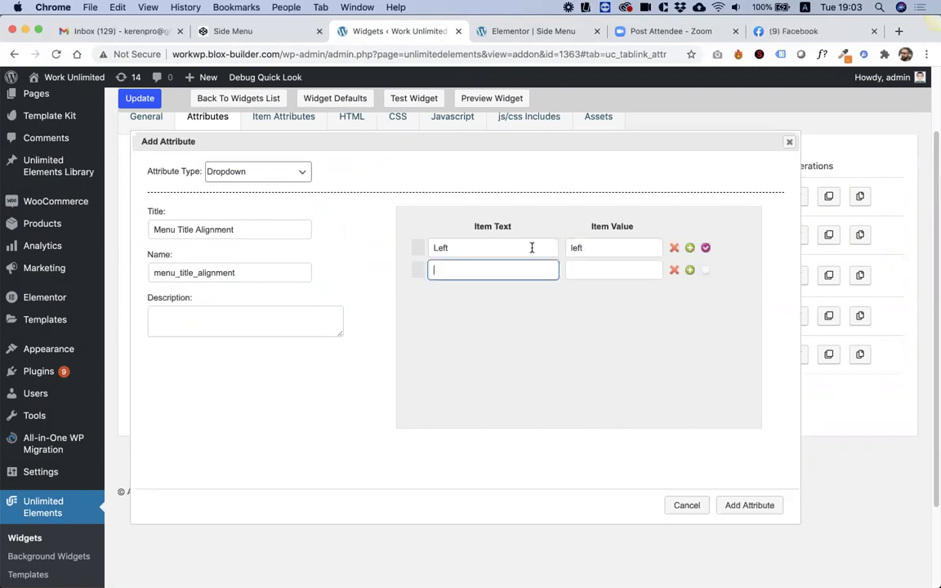
type("Right")
key("Tab")
type("righ")
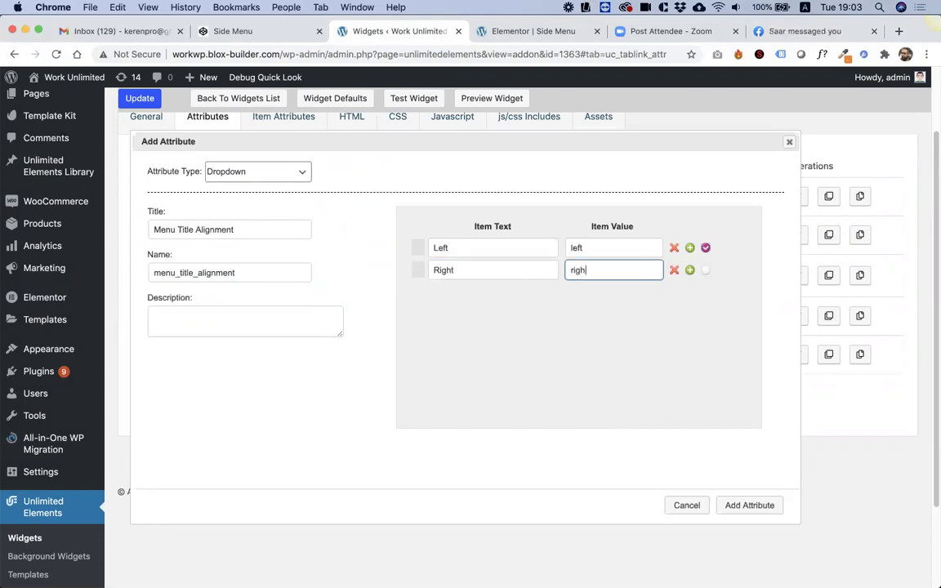
left_click(691, 269)
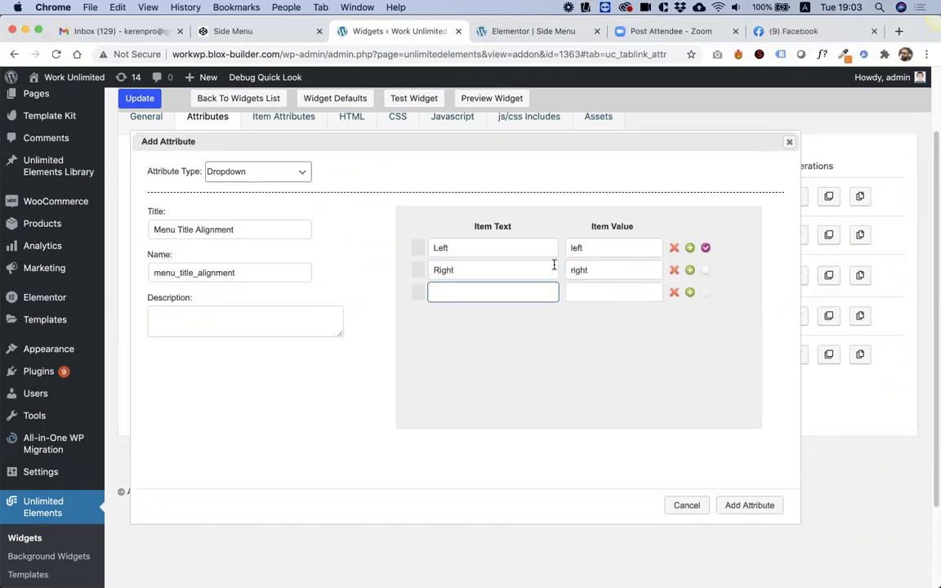
key("Tab")
type("cen")
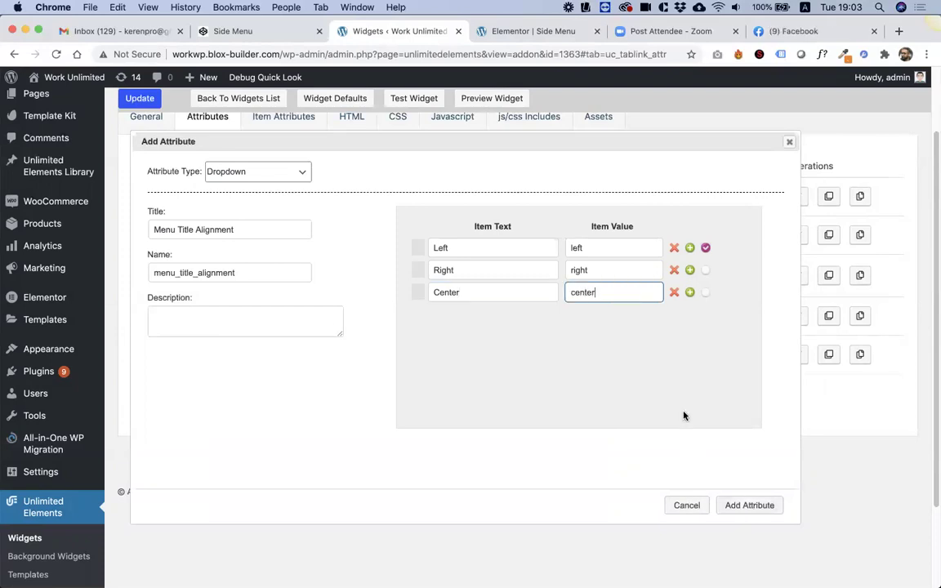
Step: Add the Menu Title Alignment attribute and save the widget
left_click(749, 506)
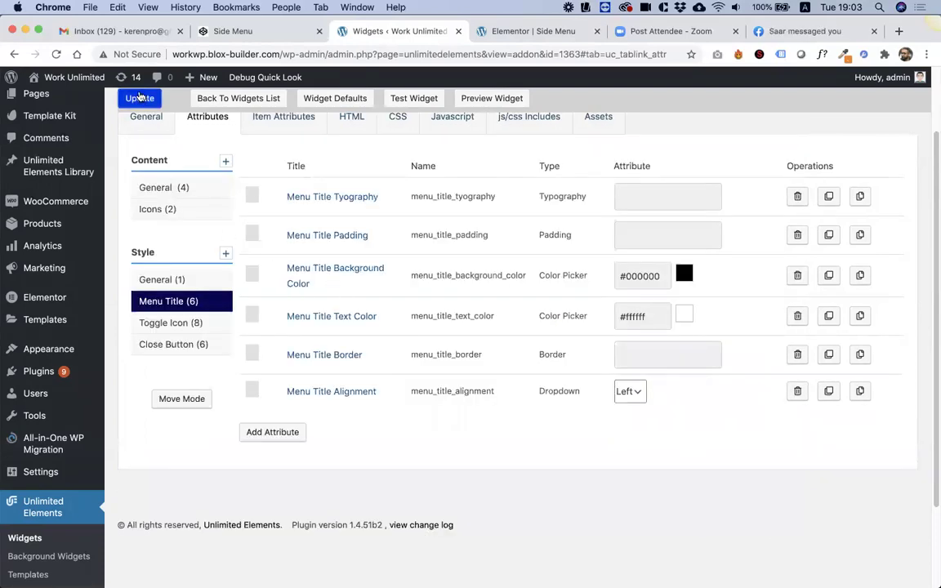
scroll(320, 231, "up", 1)
left_click(132, 97)
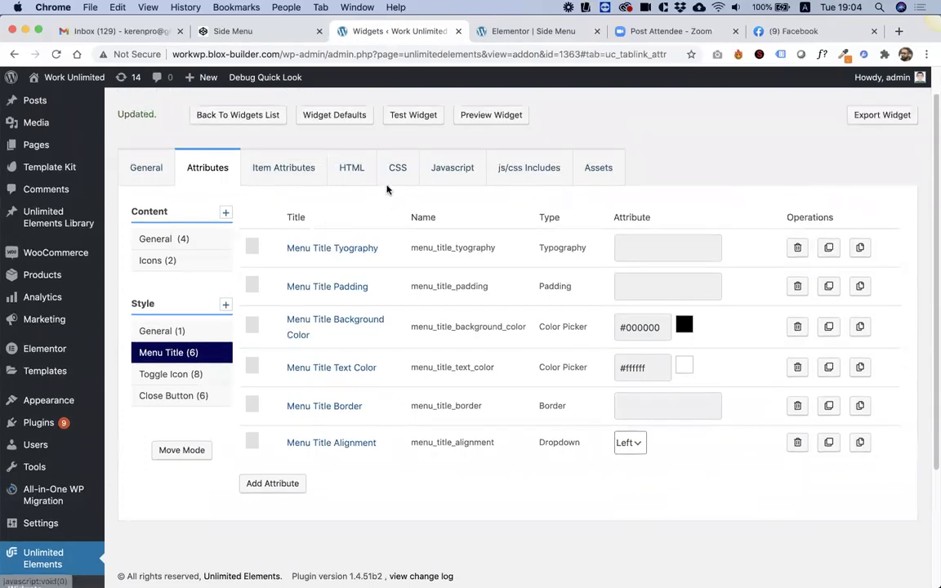
Step: In the widget CSS, add text-align:{{menu_title_alignment}}; to the .sideMenuTitle rule and save the widget
left_click(397, 167)
scroll(260, 315, "up", 2)
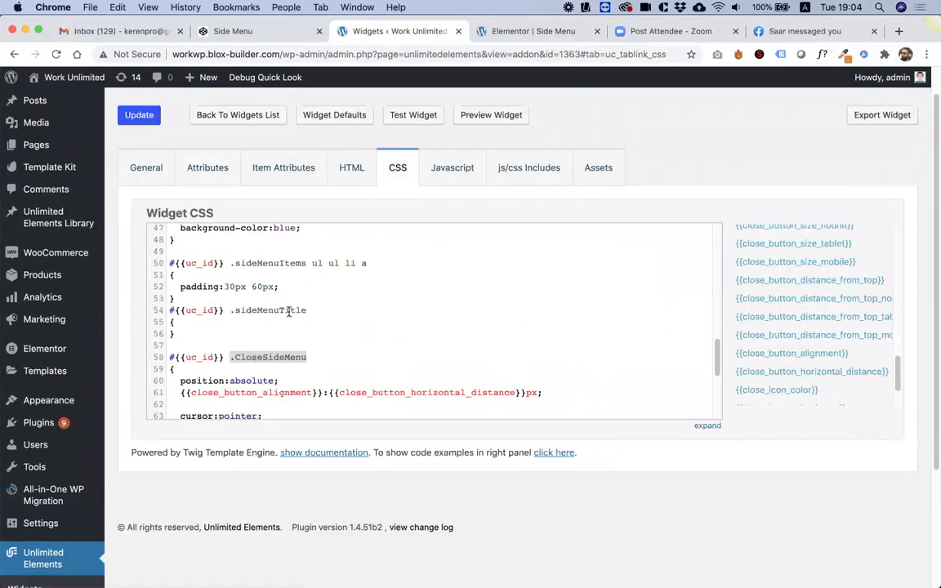
left_click(458, 322)
key("Return")
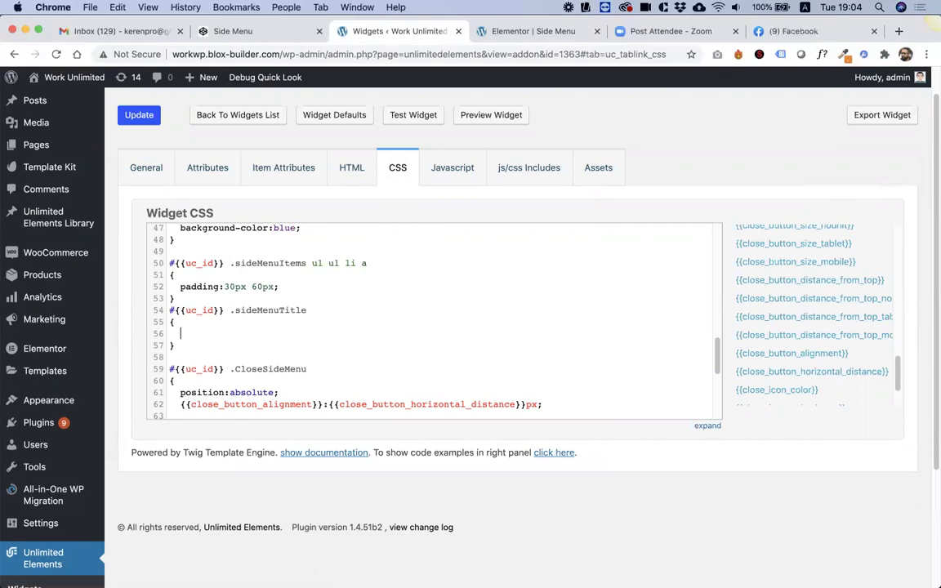
type("t-align:center;")
key("Left")
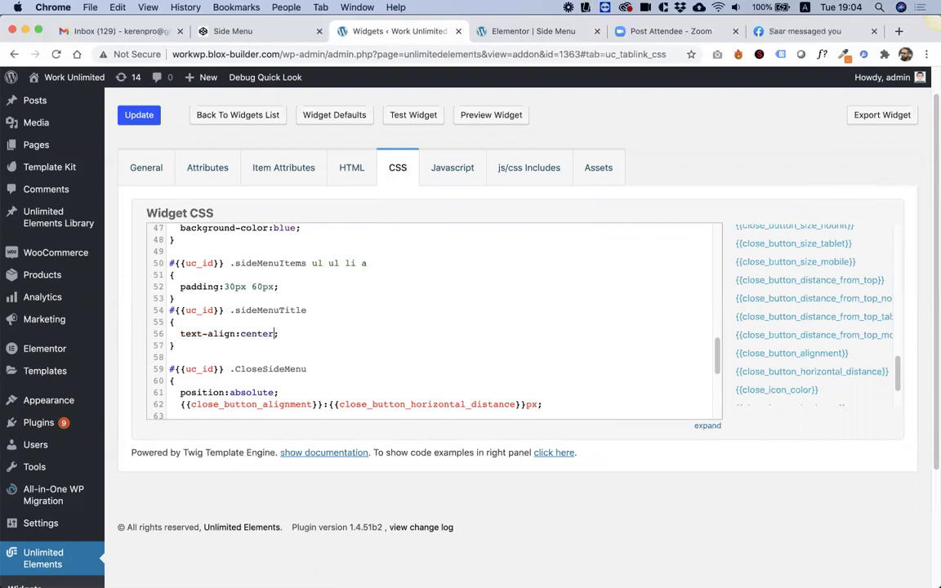
scroll(819, 336, "down", 3)
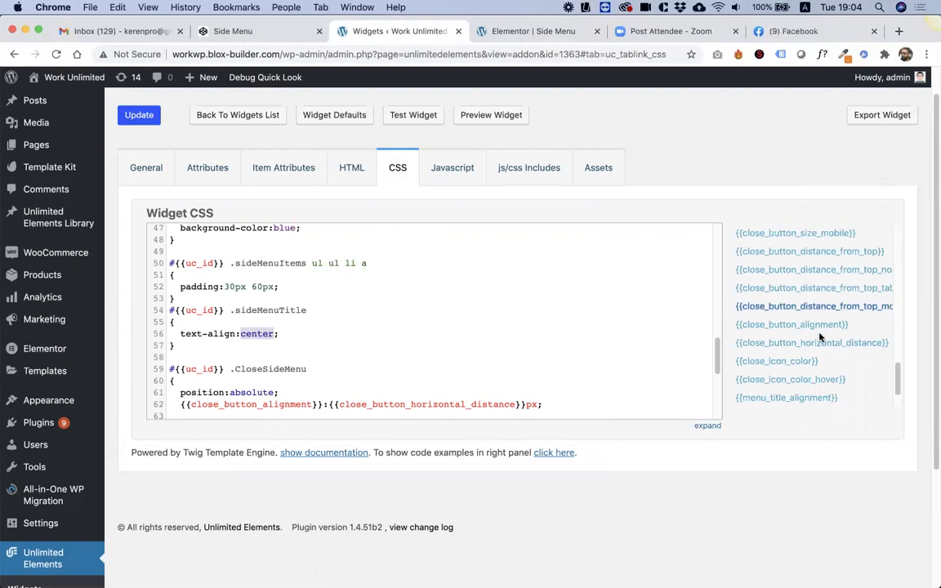
left_click(821, 373)
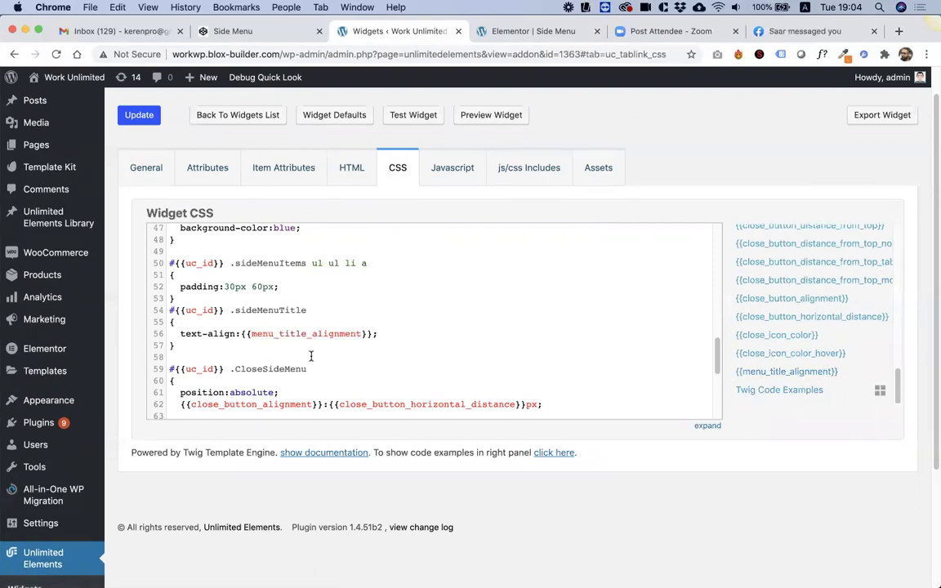
left_click(131, 115)
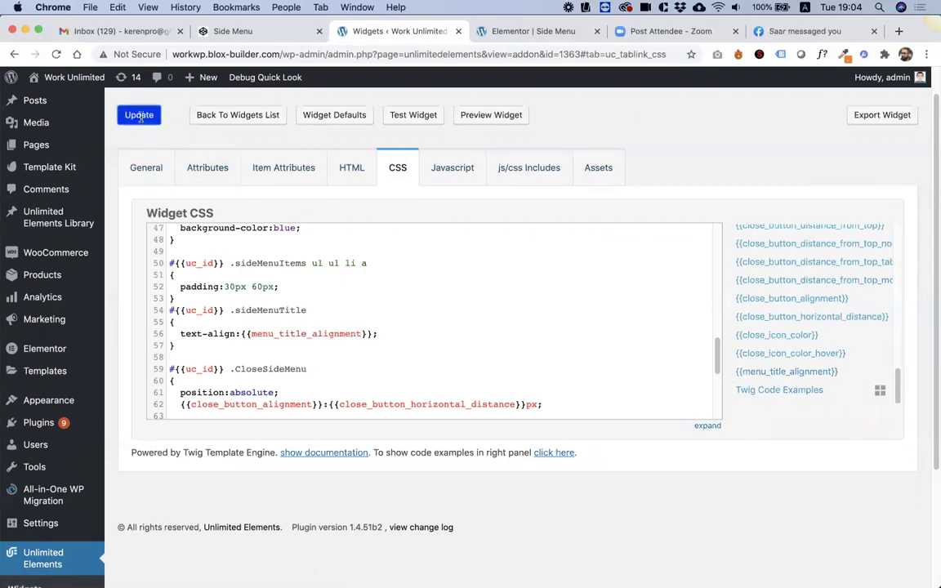
Step: Switch to the Elementor page, select the Side Menu widget and turn on Show Menu Title
left_click(518, 34)
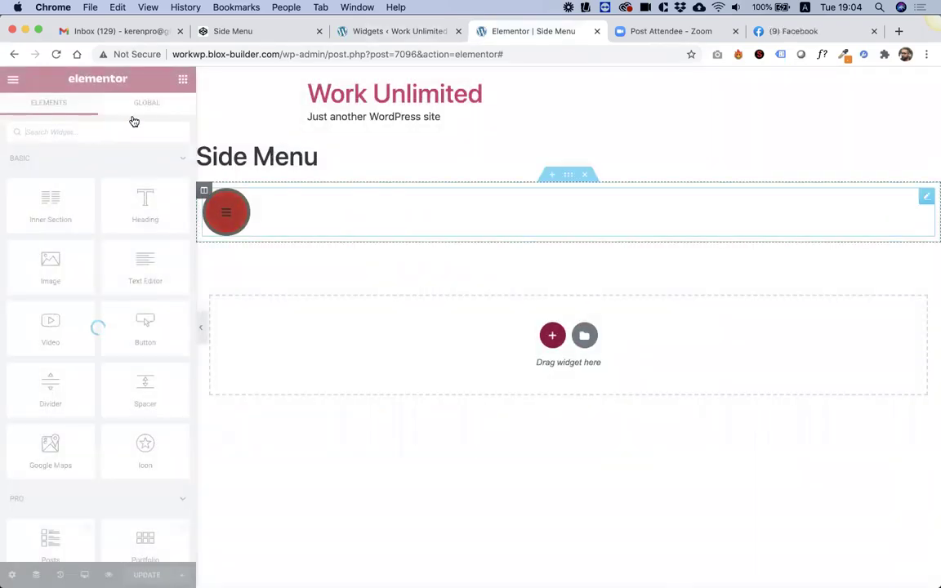
left_click(227, 212)
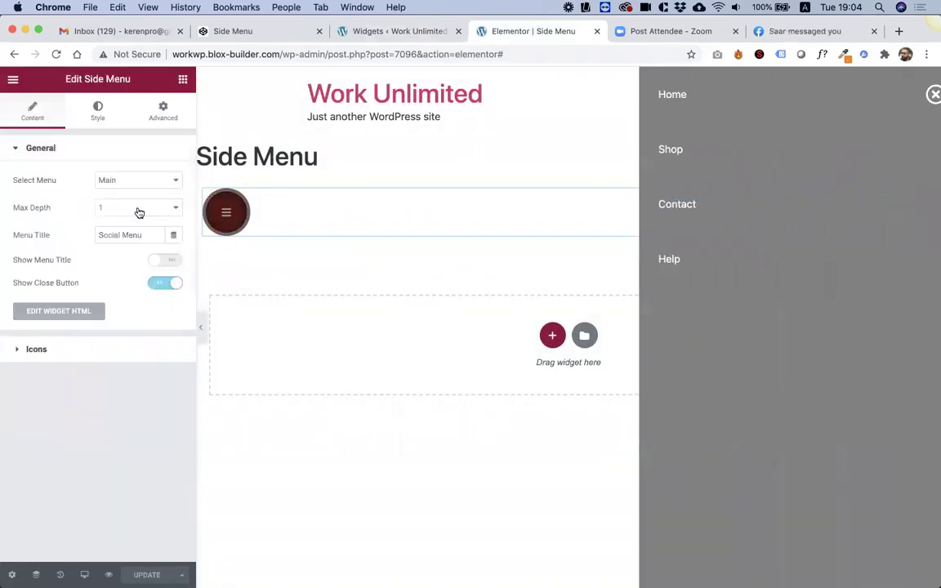
left_click(156, 260)
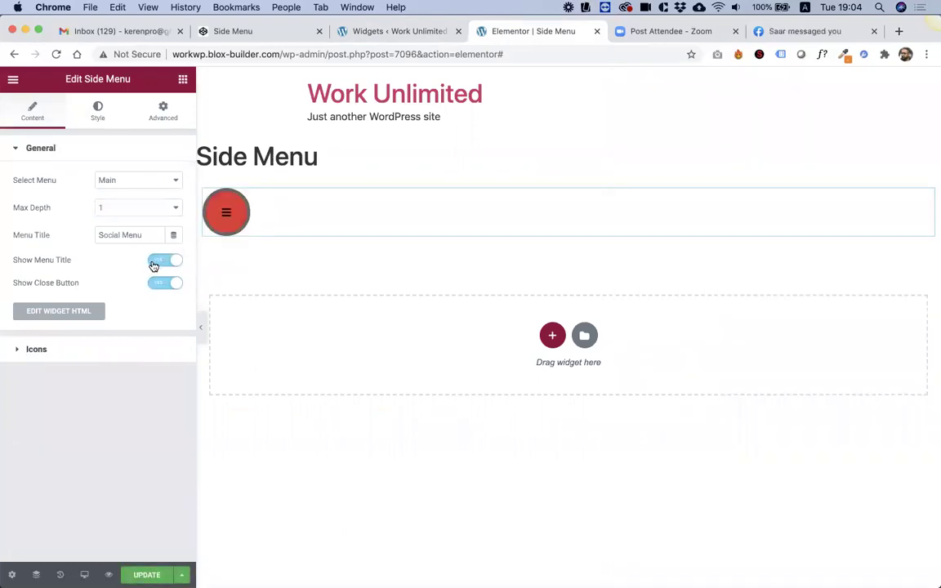
Step: Set the Menu Title Alignment to Center in the widget's style settings and open the side menu to check it
left_click(95, 121)
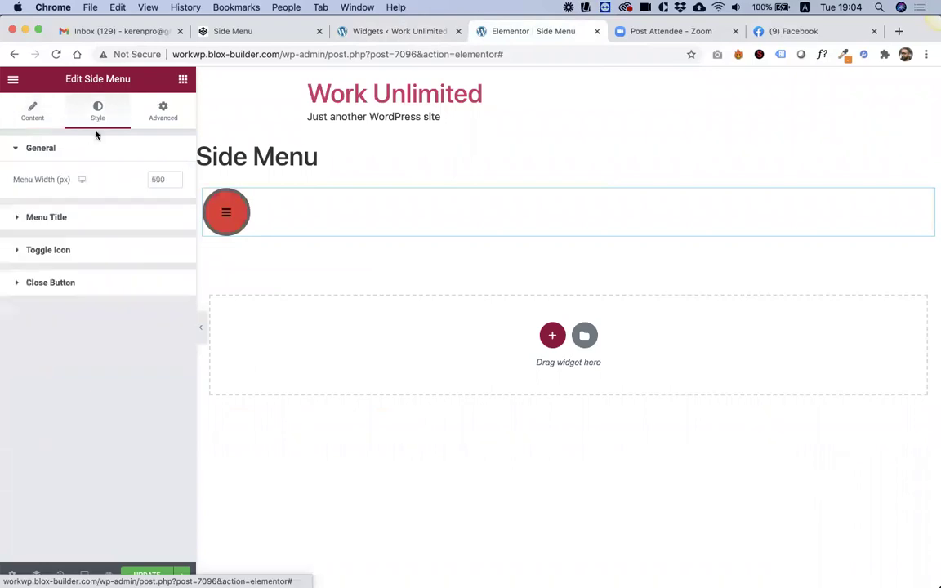
left_click(64, 227)
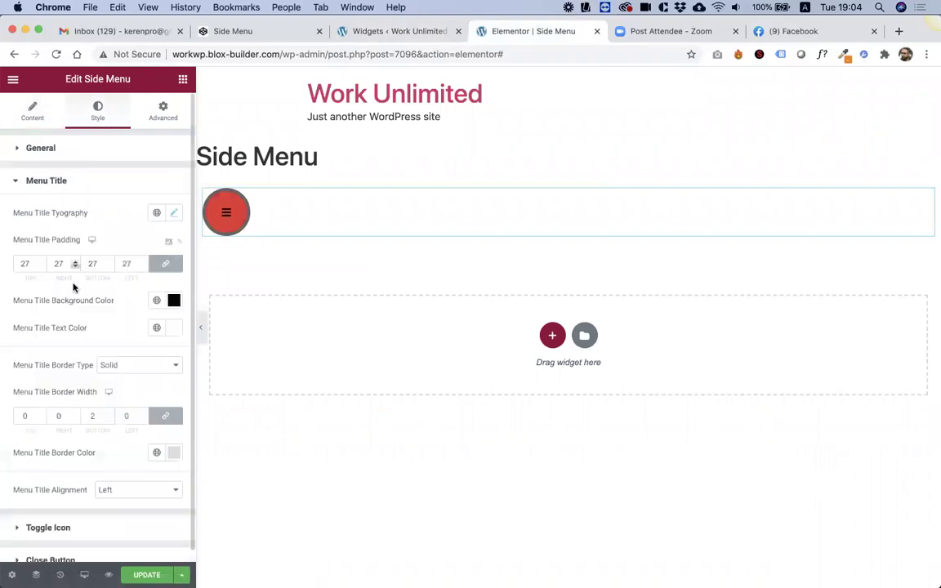
left_click(120, 489)
left_click(120, 511)
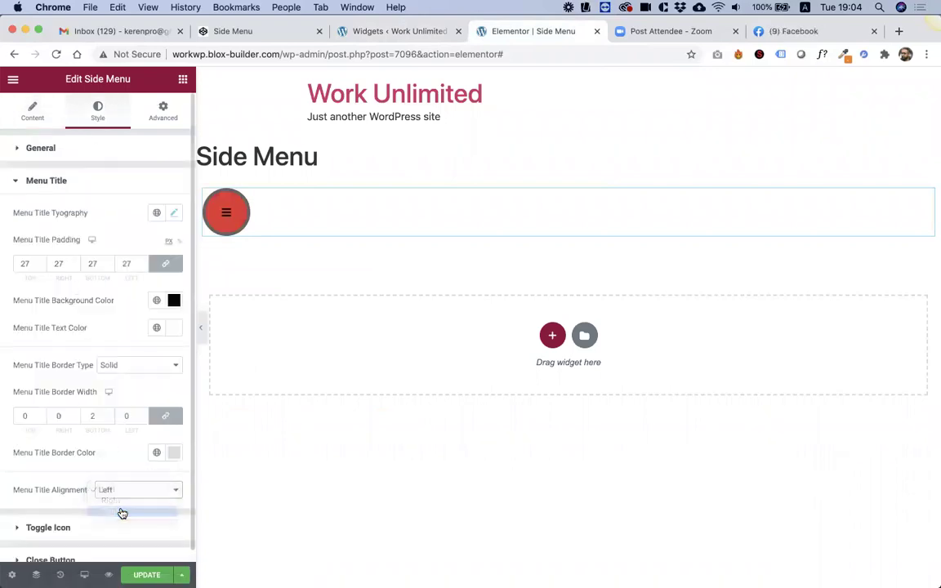
left_click(231, 217)
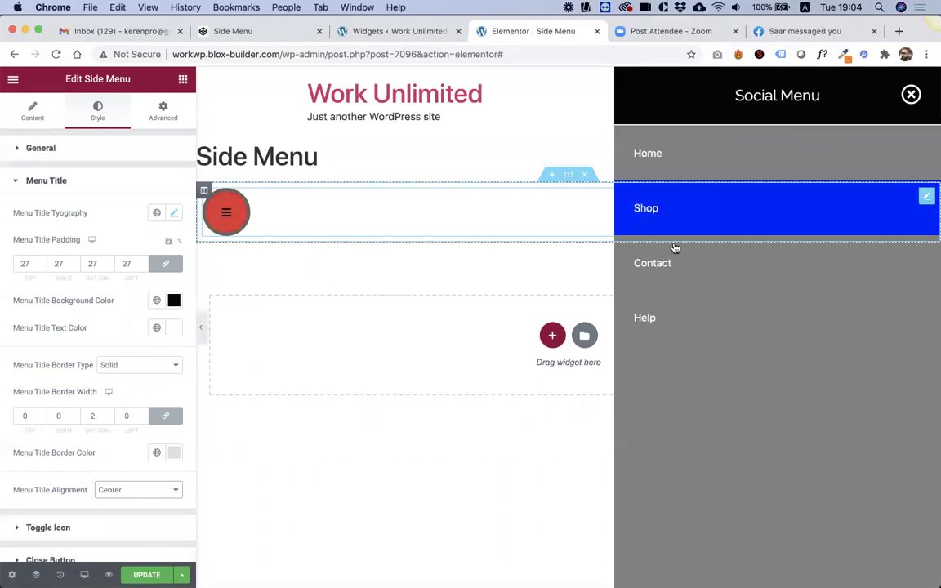
Step: Back in the widget editor's CSS, delete background:gray from the .sideMenuItems rule and copy the .sideMenuItems selector
left_click(64, 147)
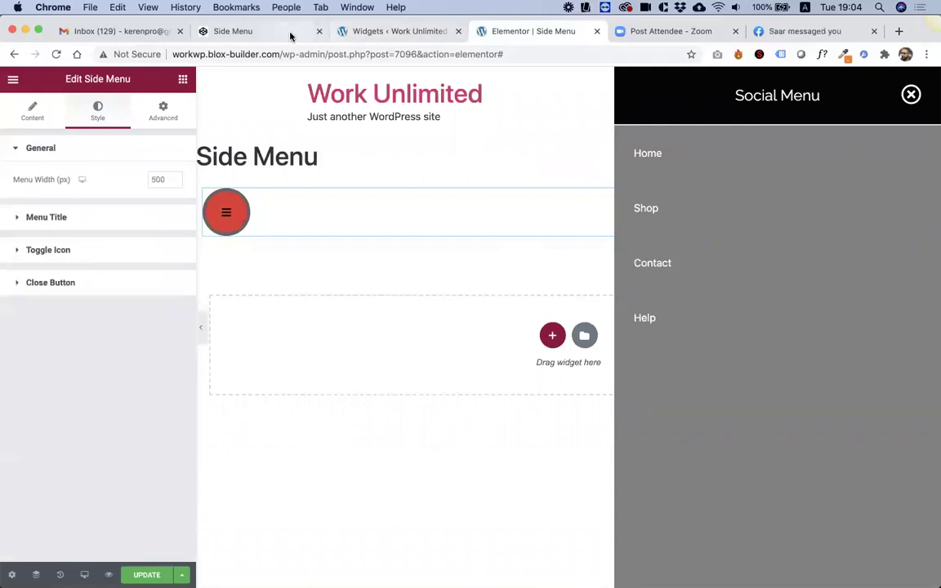
left_click(249, 33)
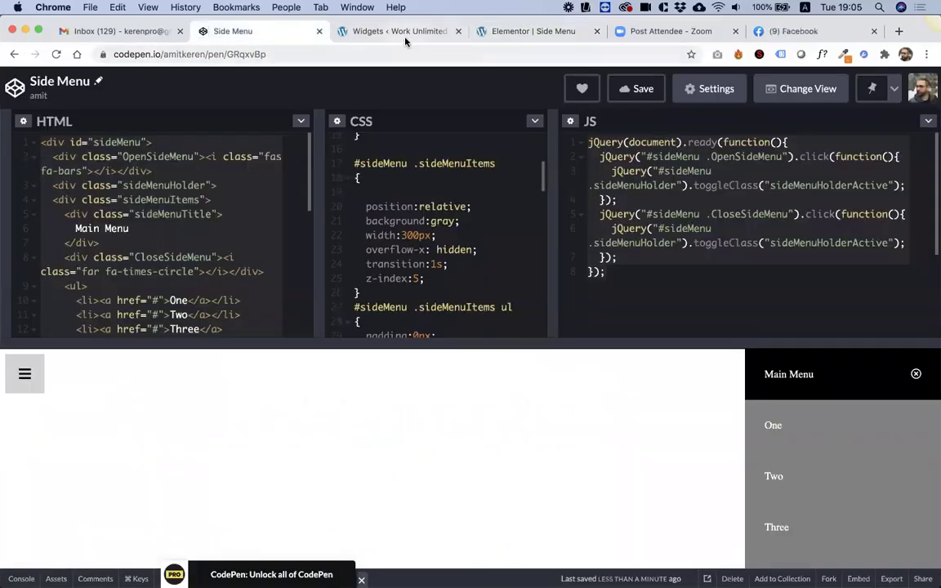
left_click(364, 32)
scroll(264, 299, "up", 10)
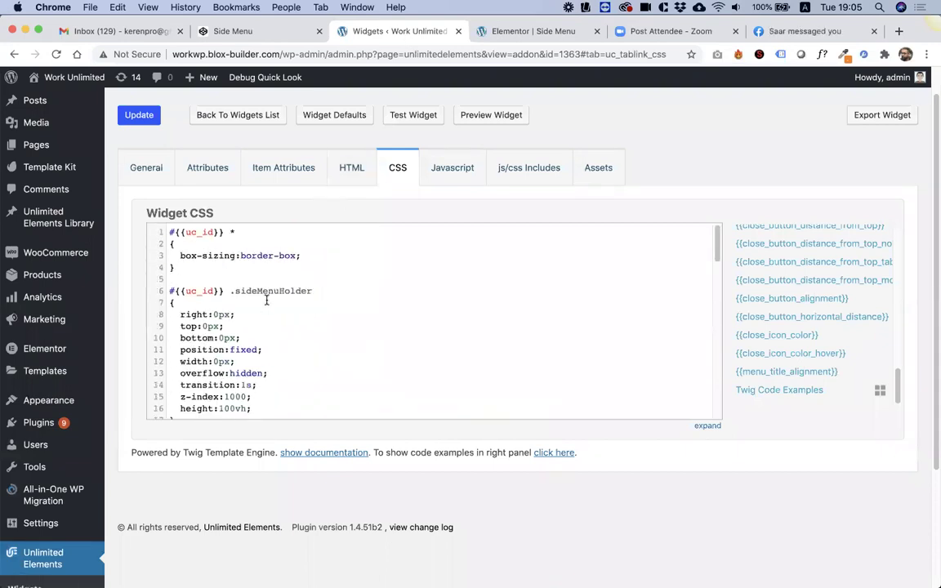
scroll(265, 299, "up", 2)
scroll(264, 301, "down", 1)
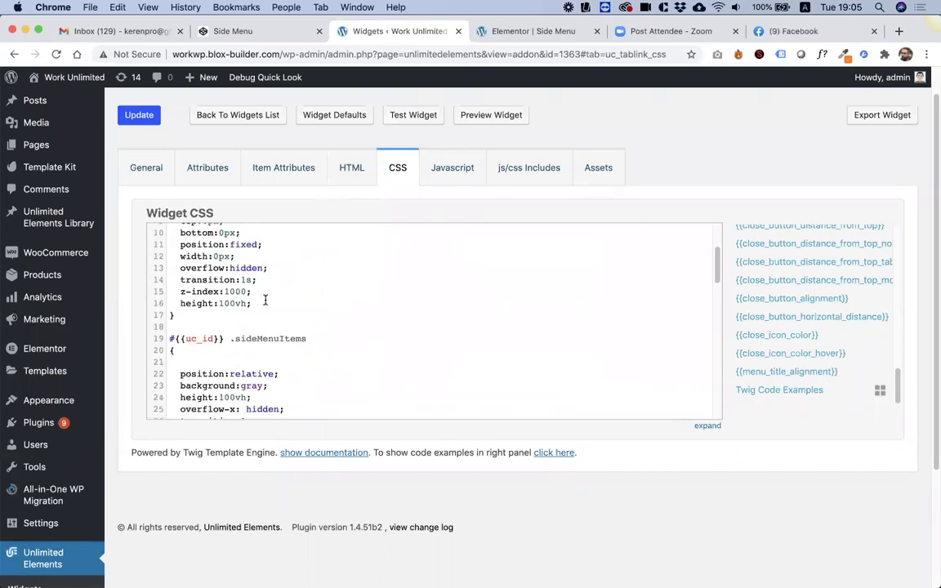
scroll(267, 328, "down", 3)
left_click_drag(267, 263, 139, 268)
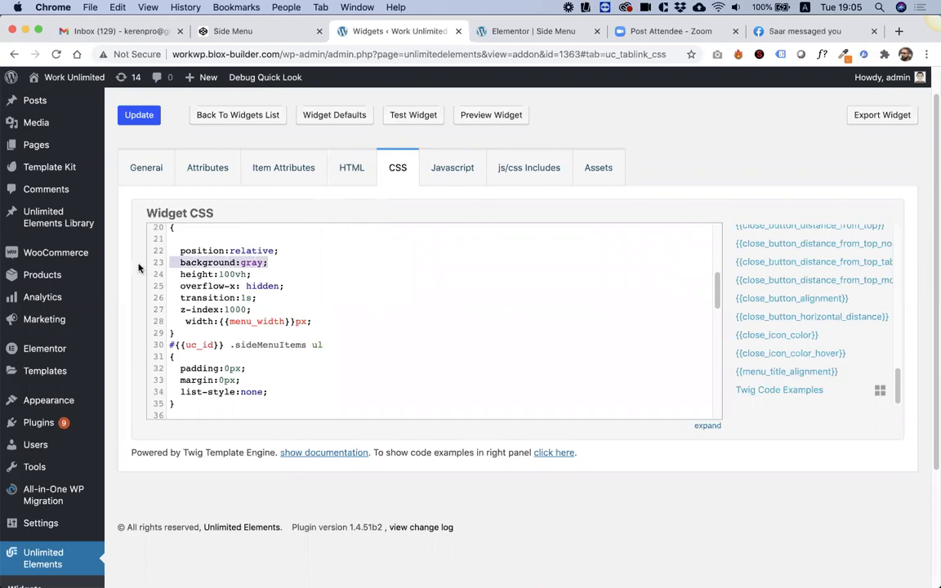
key("BackSpace")
scroll(307, 245, "up", 1)
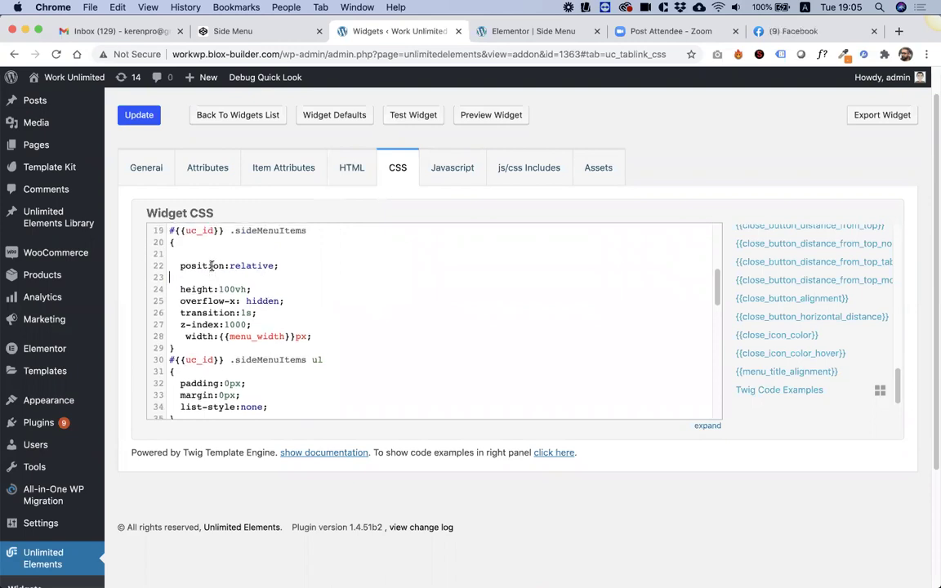
left_click_drag(308, 243, 230, 241)
key("ctrl+c")
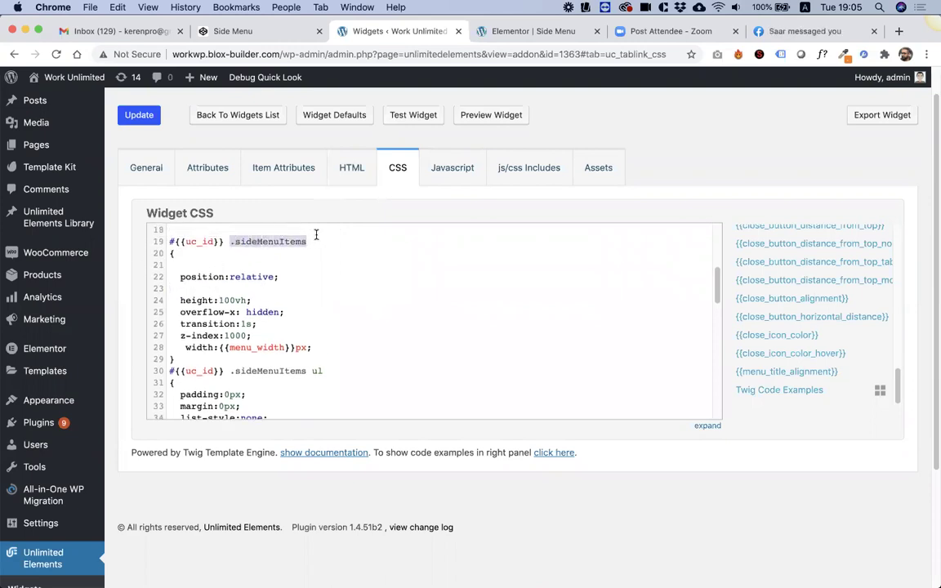
Step: Start a new attribute of type Background in the General style section of the widget's attributes
left_click(208, 176)
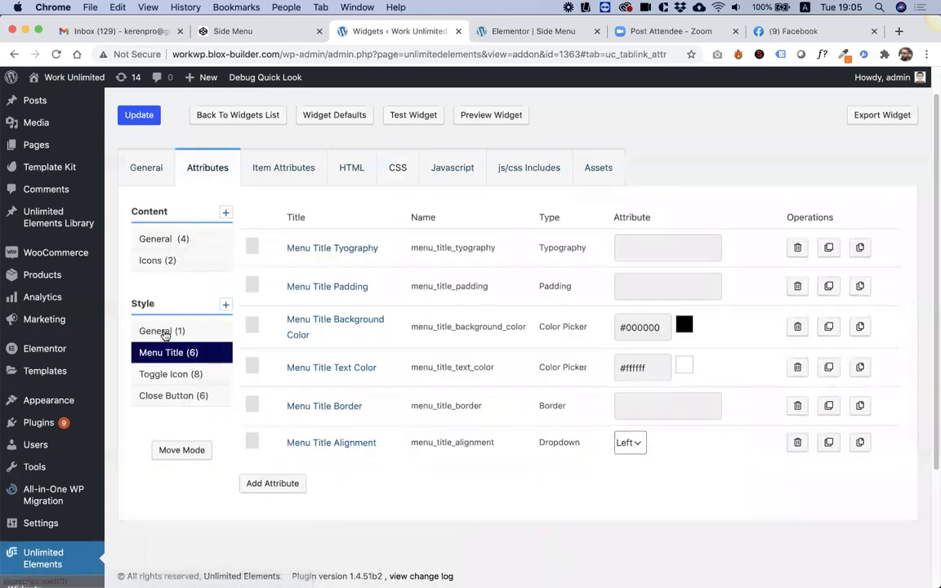
left_click(164, 336)
left_click(272, 291)
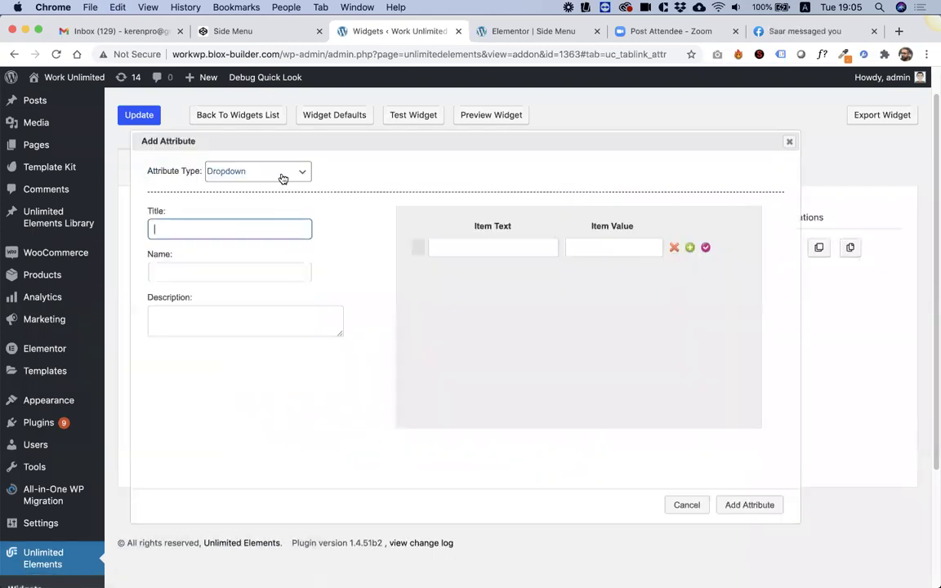
left_click(278, 173)
key("Up")
key("Down")
key("Down")
key("Down")
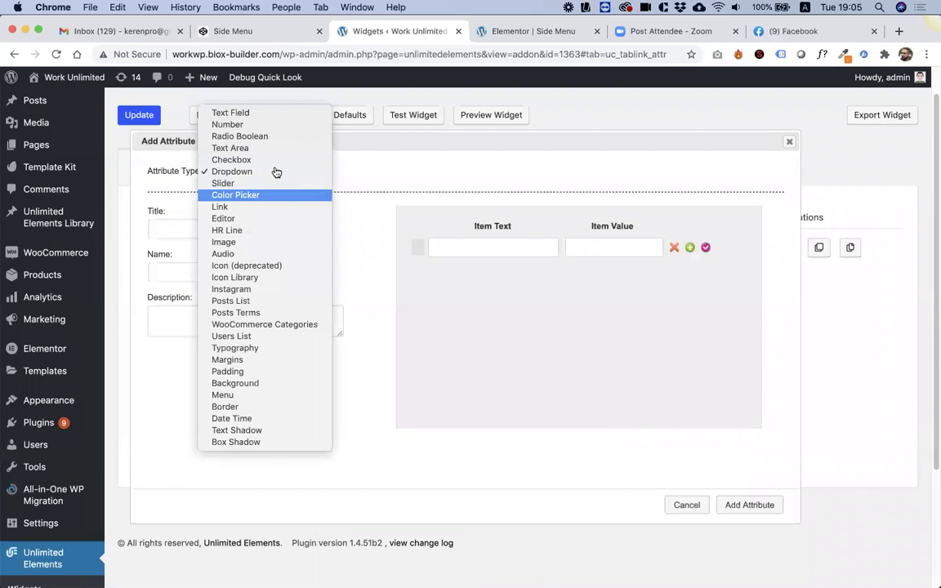
key("b")
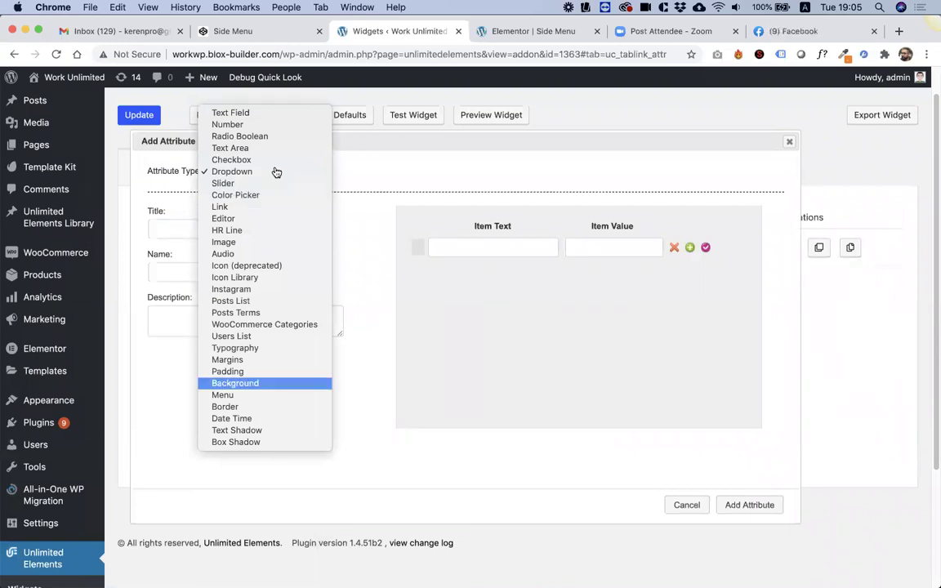
left_click(262, 383)
Step: Title the attribute Menu Background and give it a solid default color of #989898
left_click(223, 229)
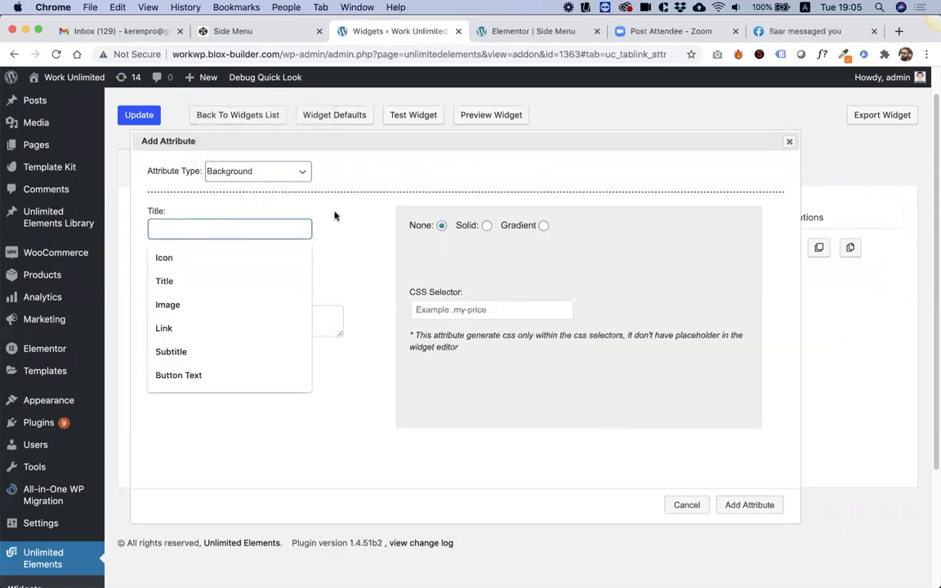
type("Men")
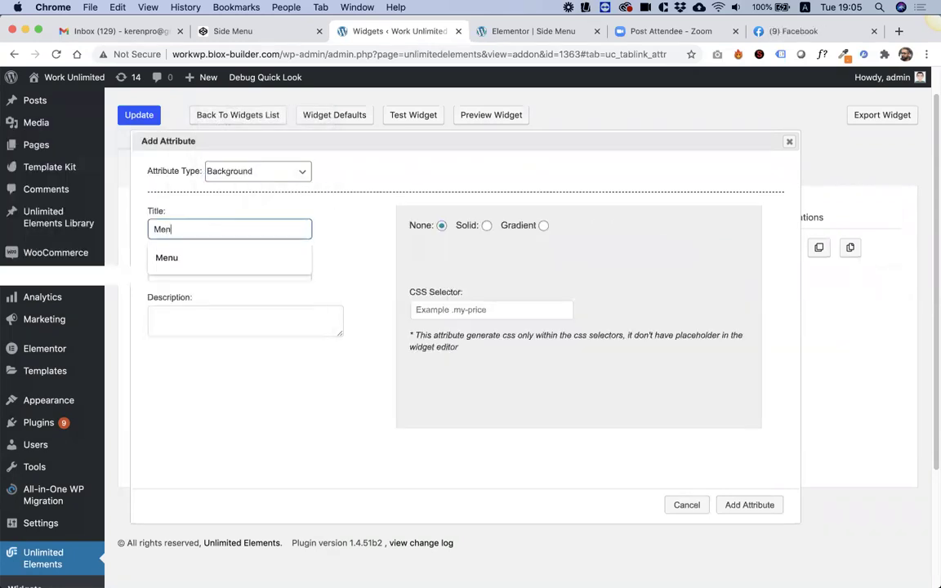
type("u Background")
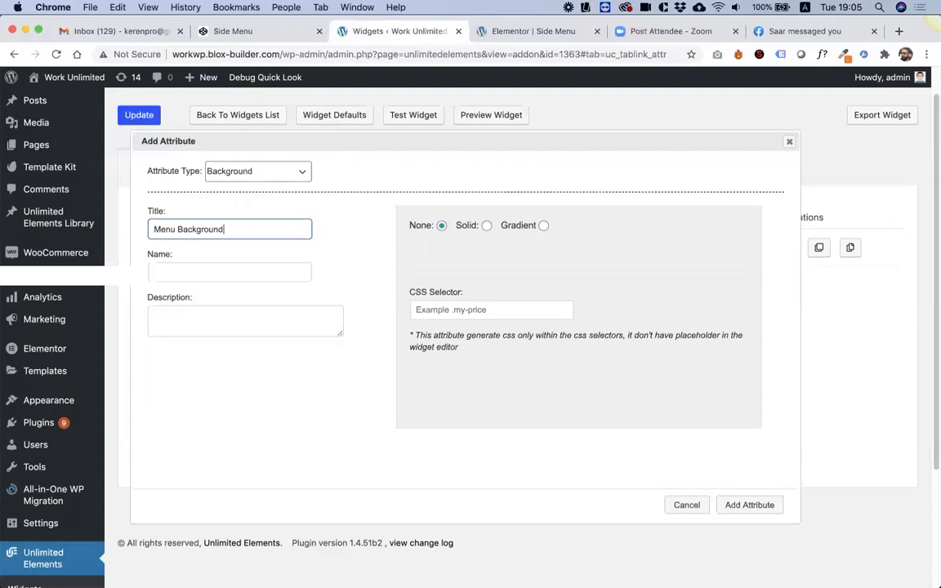
key("Tab")
left_click(475, 235)
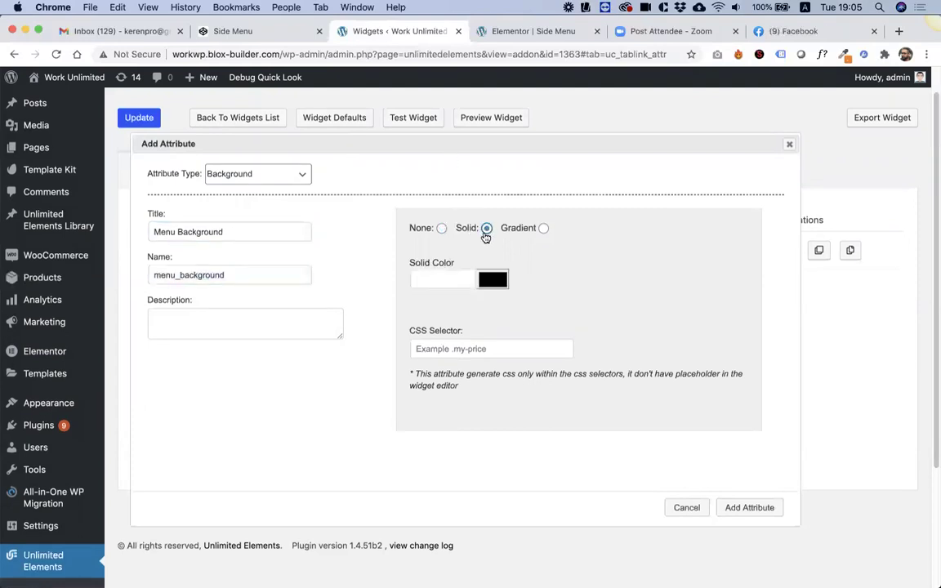
left_click(491, 279)
left_click(549, 270)
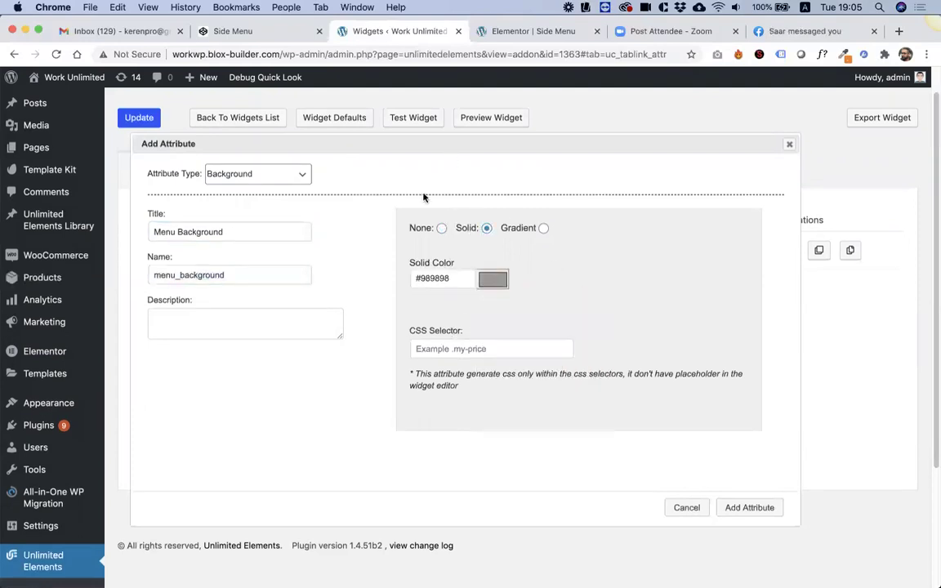
Step: Use .sideMenuItems as the attribute's CSS selector, then add the attribute and save the widget
left_click(456, 352)
key("ctrl+v")
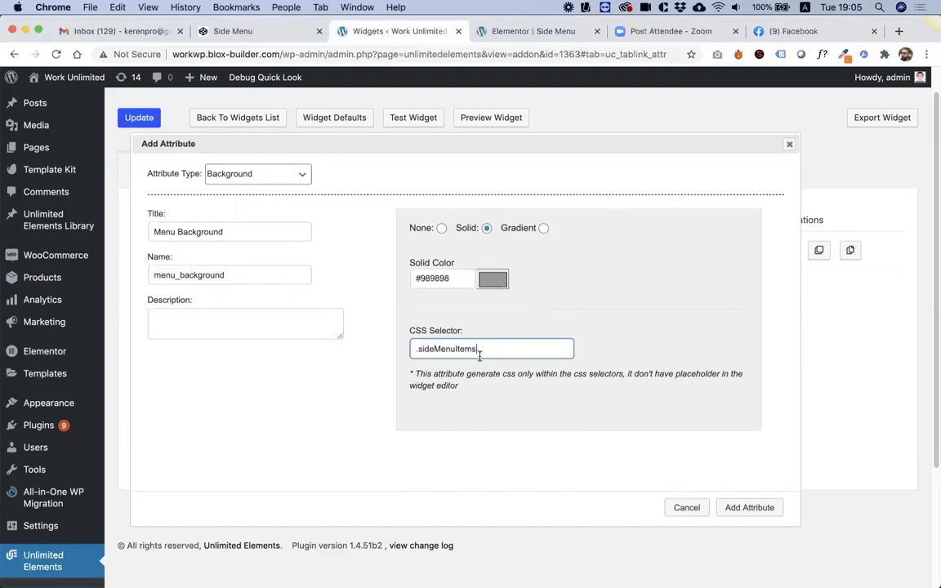
left_click(749, 507)
left_click(140, 120)
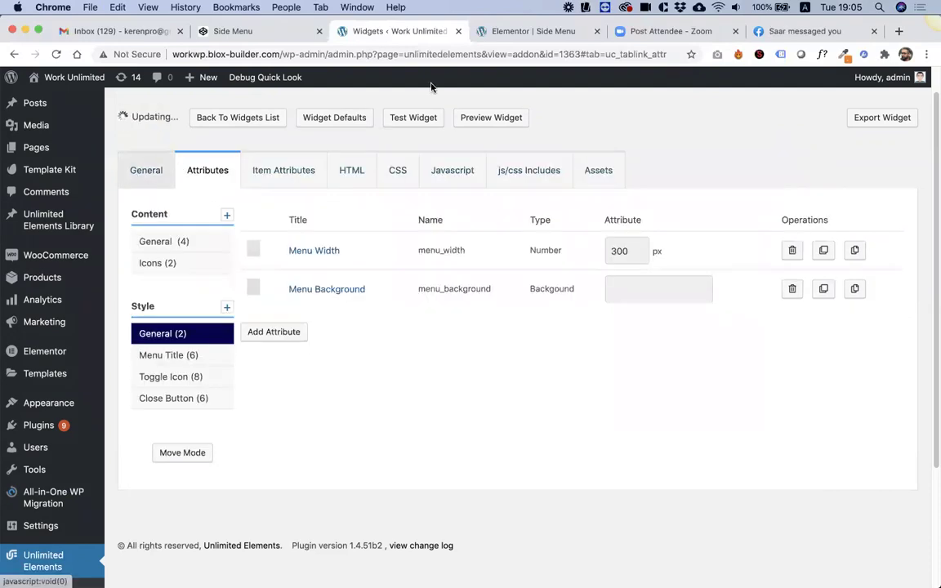
Step: Switch to the Elementor page with the Side Menu, reload it and open the side menu with its toggle icon
left_click(536, 32)
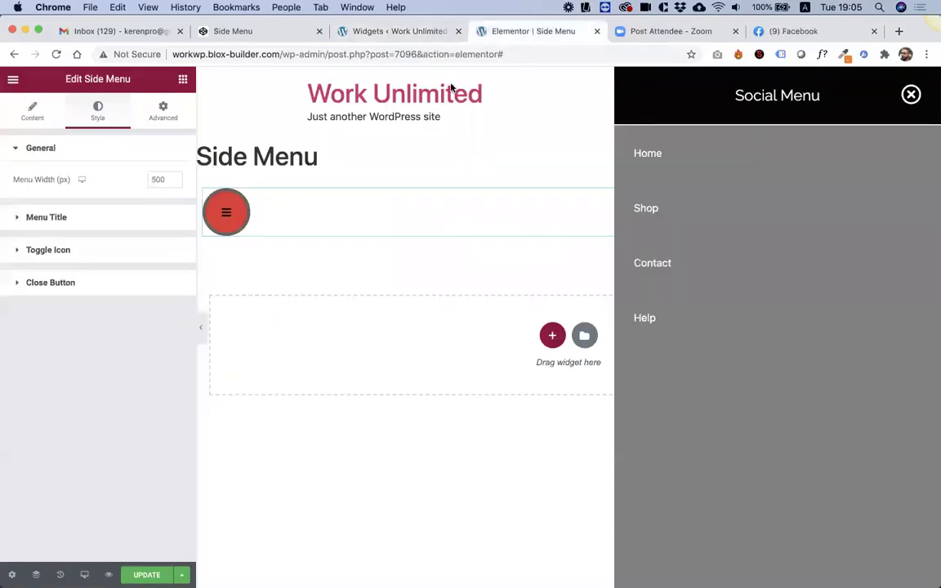
left_click(57, 55)
left_click(544, 217)
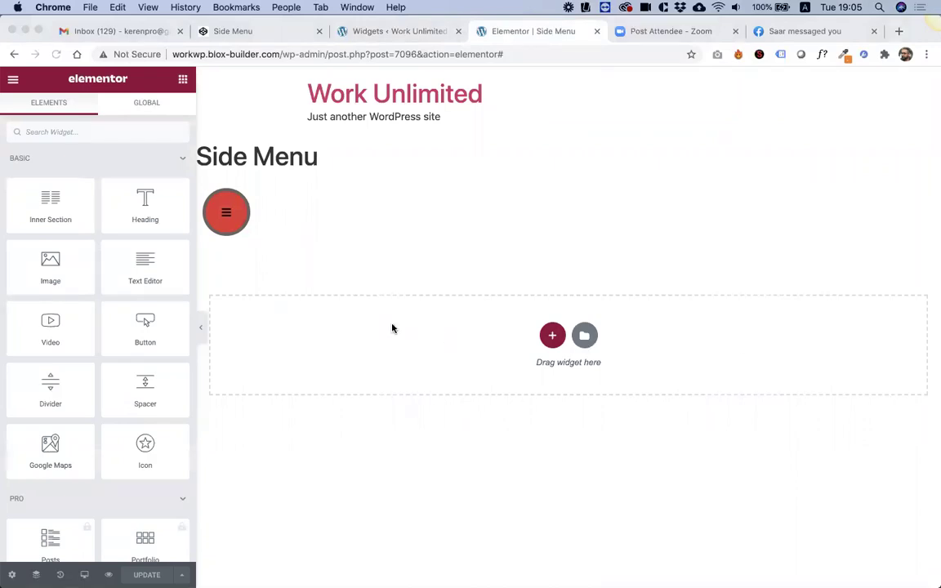
left_click(229, 213)
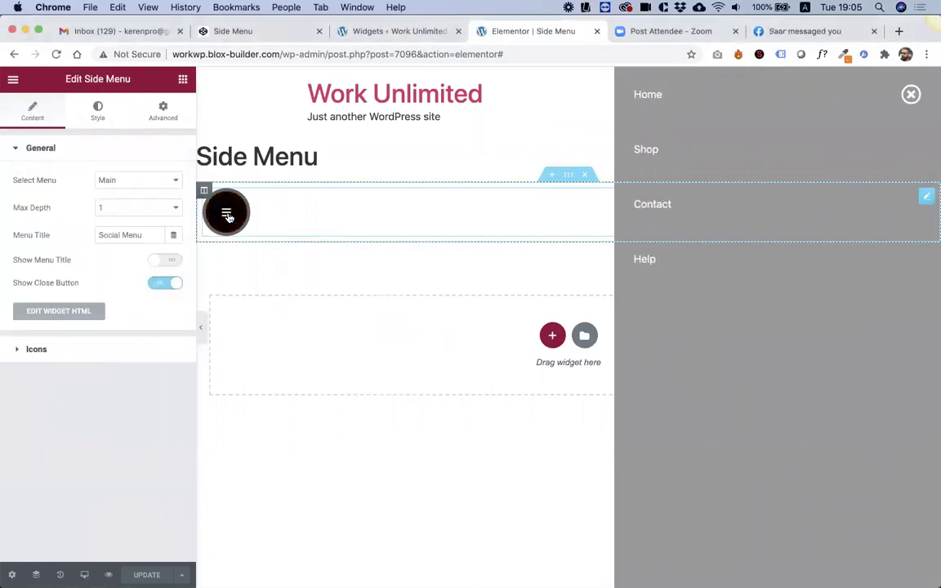
Step: In the widget's General style settings, change the Menu Background color to #250000
left_click(97, 112)
left_click(174, 236)
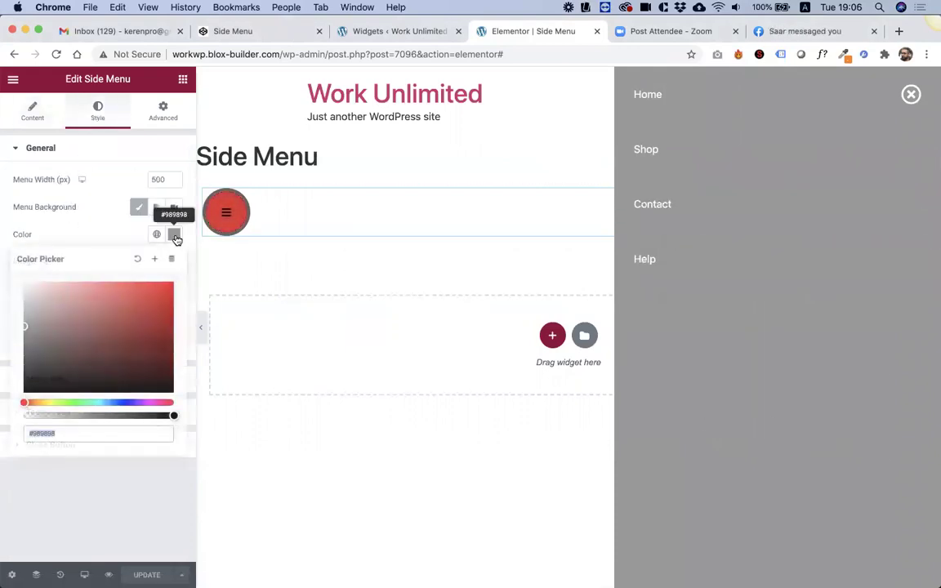
left_click(147, 301)
left_click(101, 301)
left_click_drag(65, 286, 171, 377)
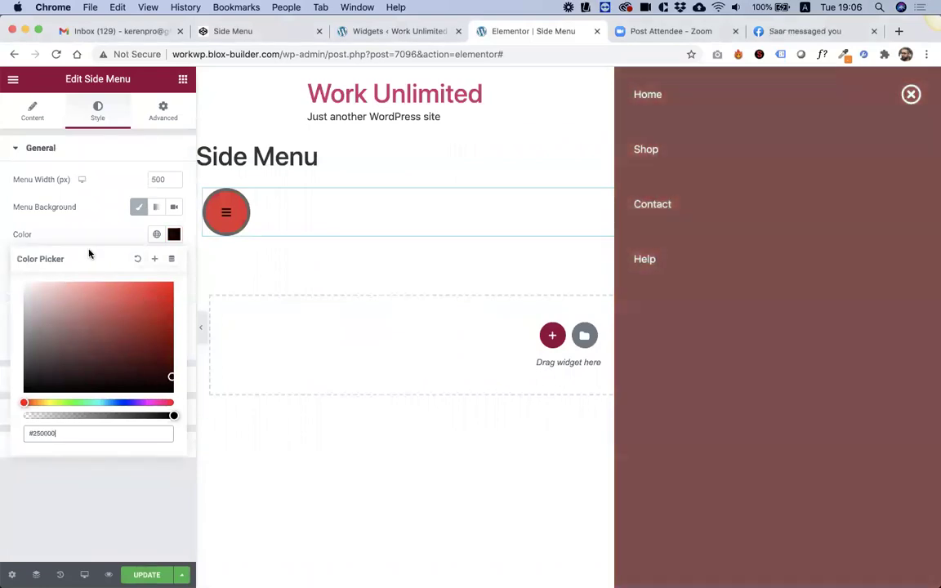
Step: Try a gradient menu background, return to the classic type, insert the teal moonlit-trees image from the media library and reopen the menu
left_click(156, 207)
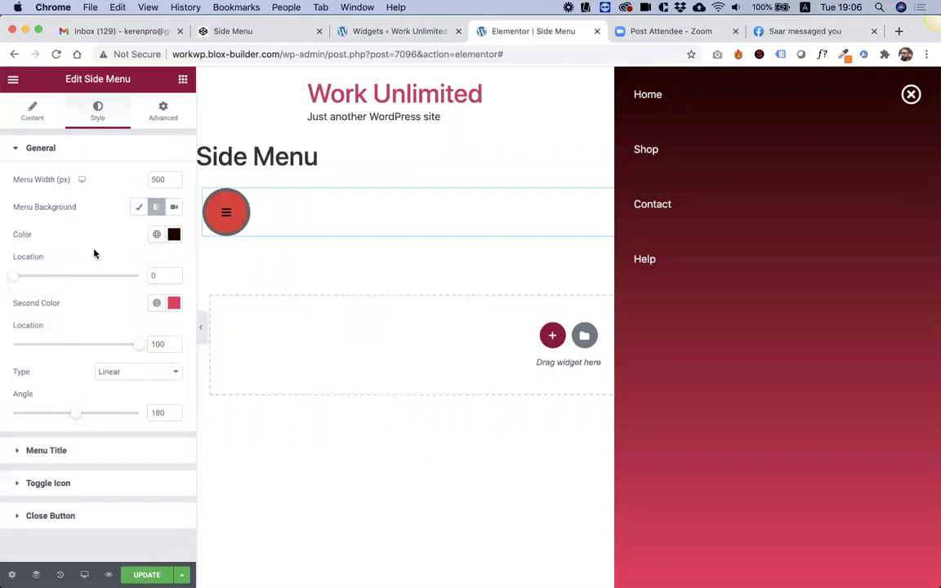
left_click(139, 210)
left_click(170, 290)
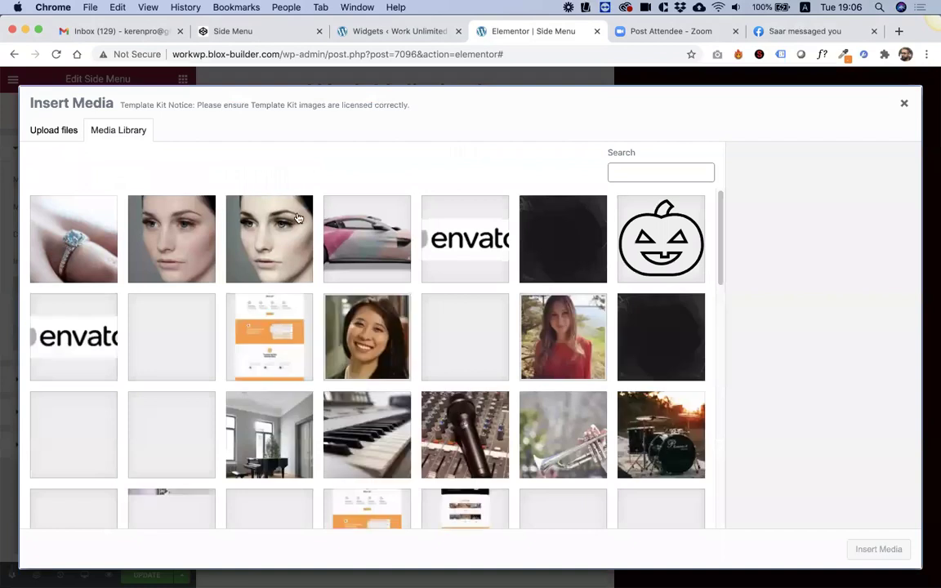
scroll(351, 343, "down", 3)
scroll(354, 349, "down", 8)
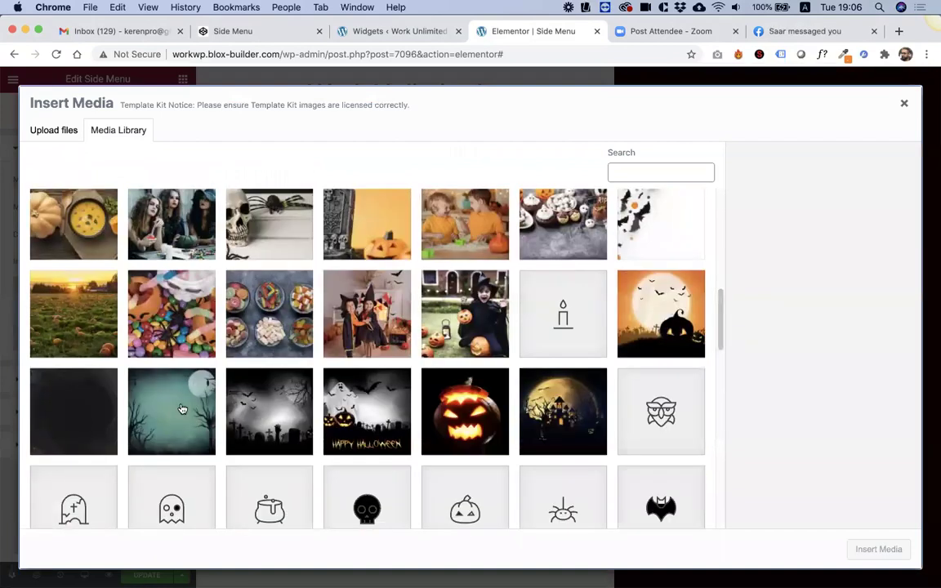
left_click(182, 409)
left_click(878, 549)
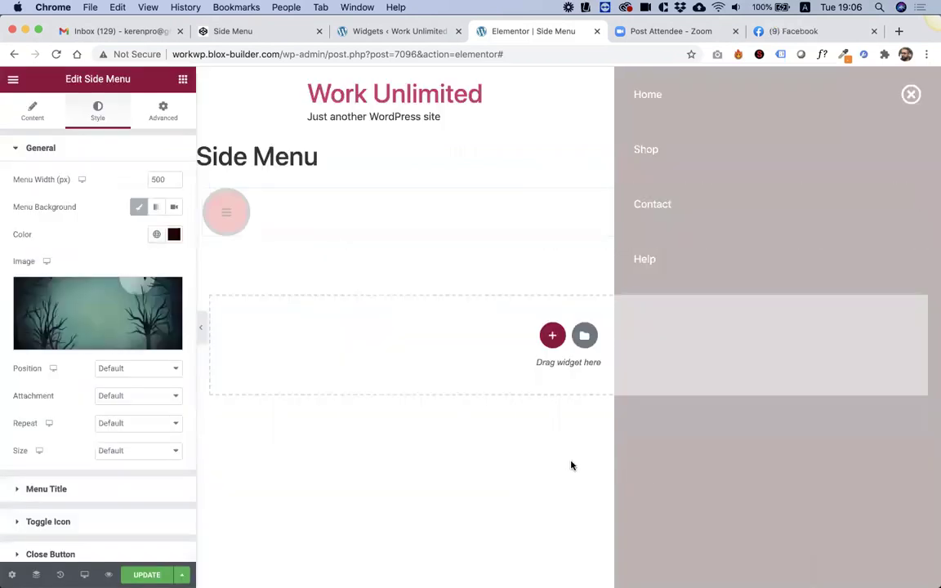
left_click(236, 219)
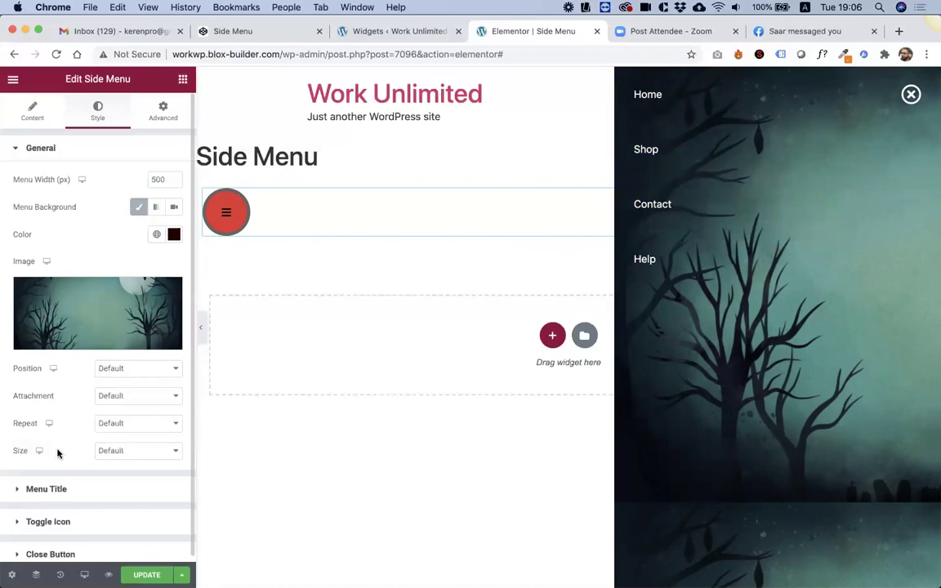
Step: Set the background image's size to Cover and its position to Center Left, and update the page
left_click(135, 423)
left_click(36, 396)
left_click(121, 399)
left_click(21, 395)
left_click(122, 452)
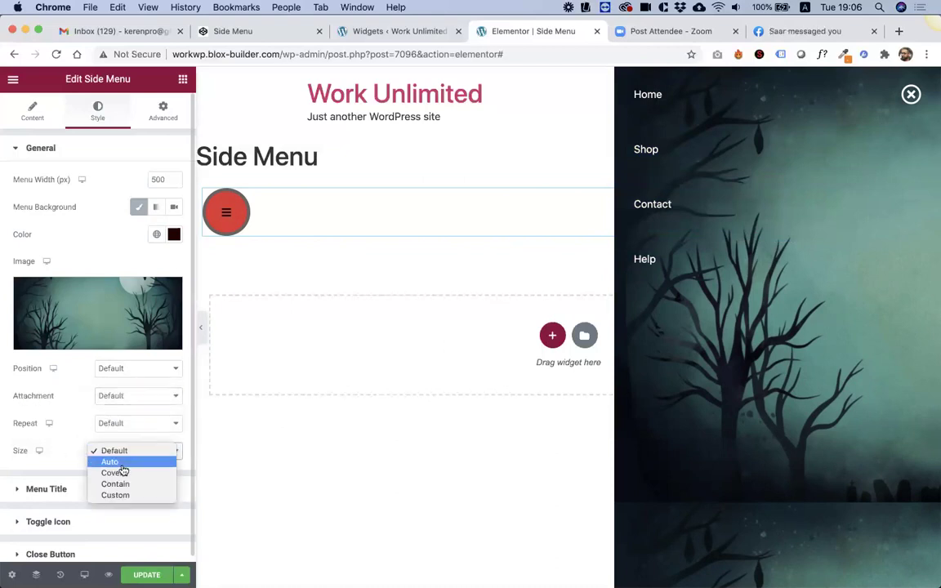
left_click(118, 473)
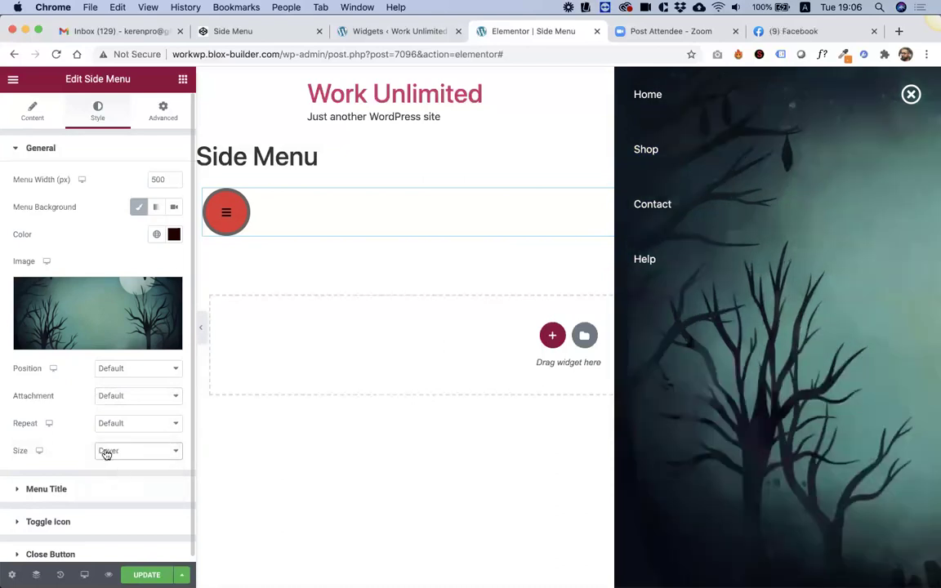
left_click(114, 369)
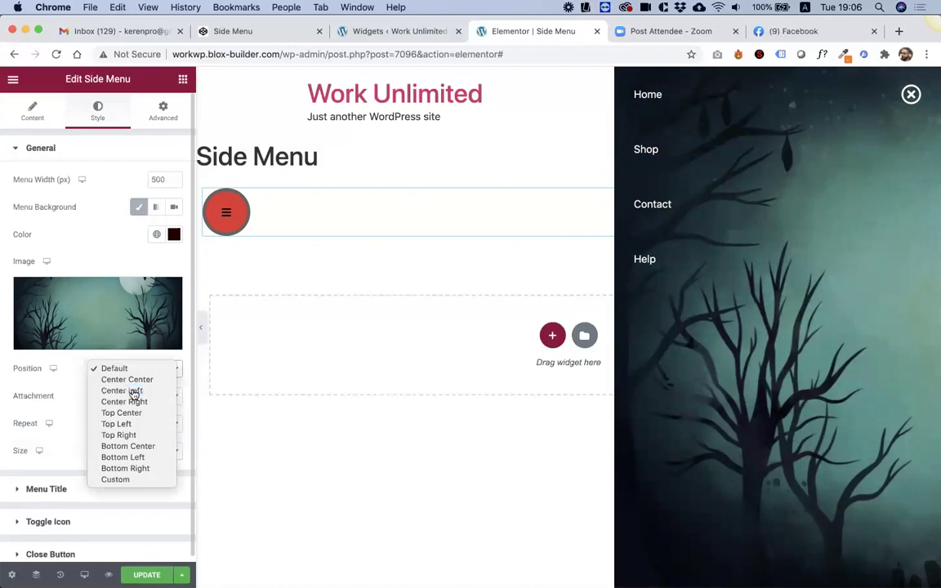
left_click(131, 390)
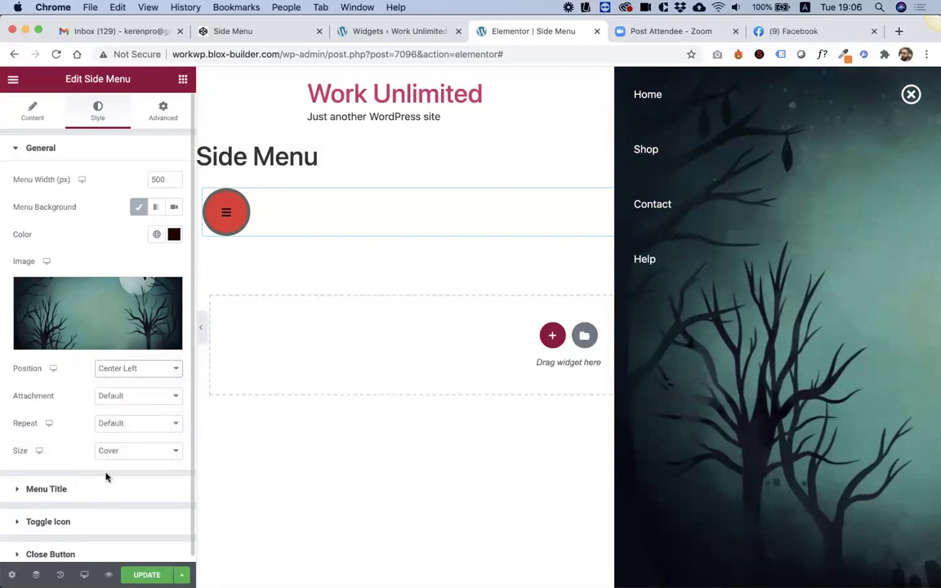
left_click(144, 575)
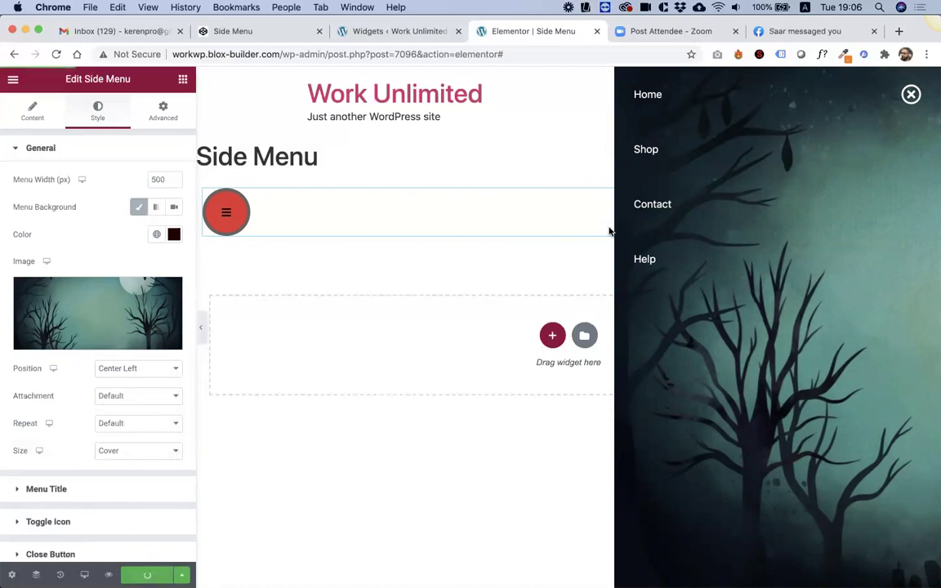
Step: Enable Show Menu Title in the widget's content settings, update the page and reopen the side menu
left_click(45, 119)
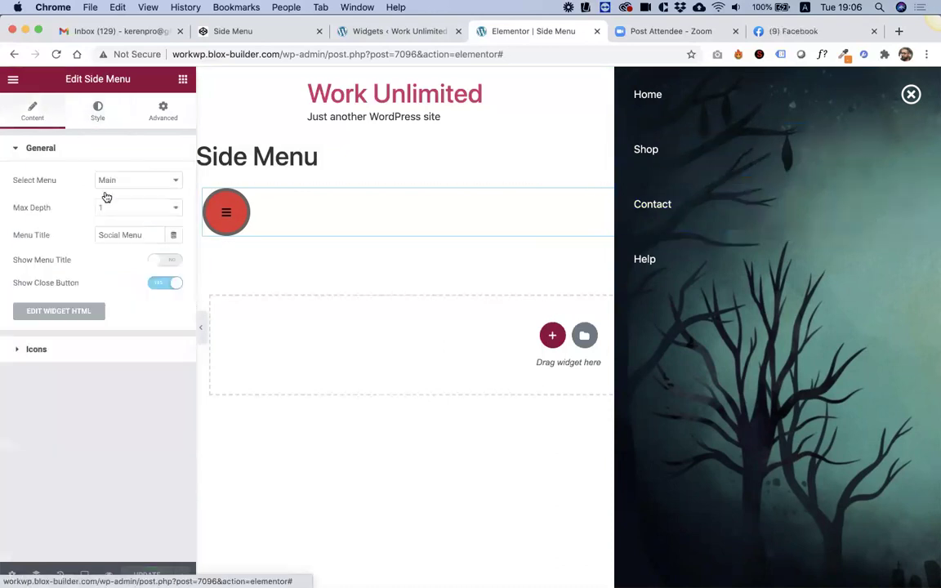
left_click(163, 262)
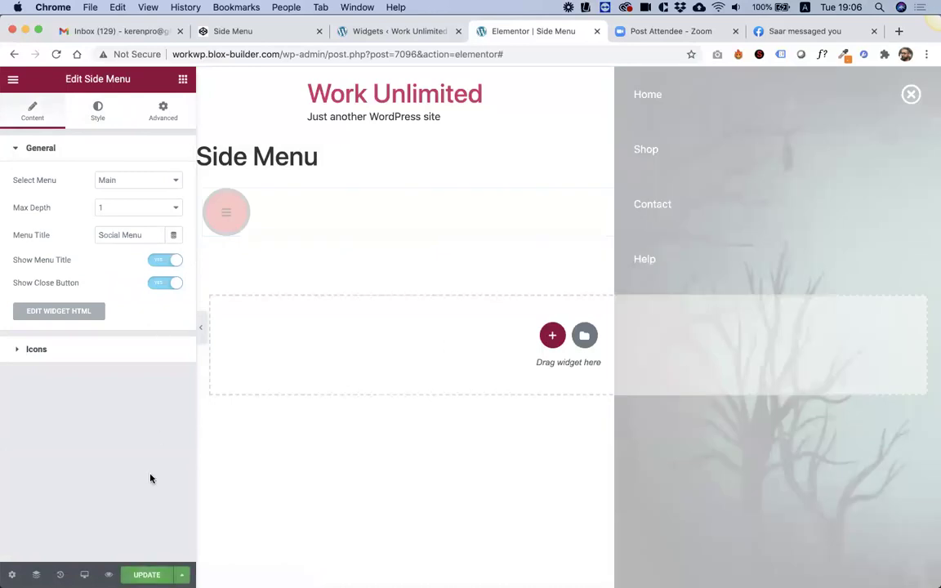
left_click(151, 575)
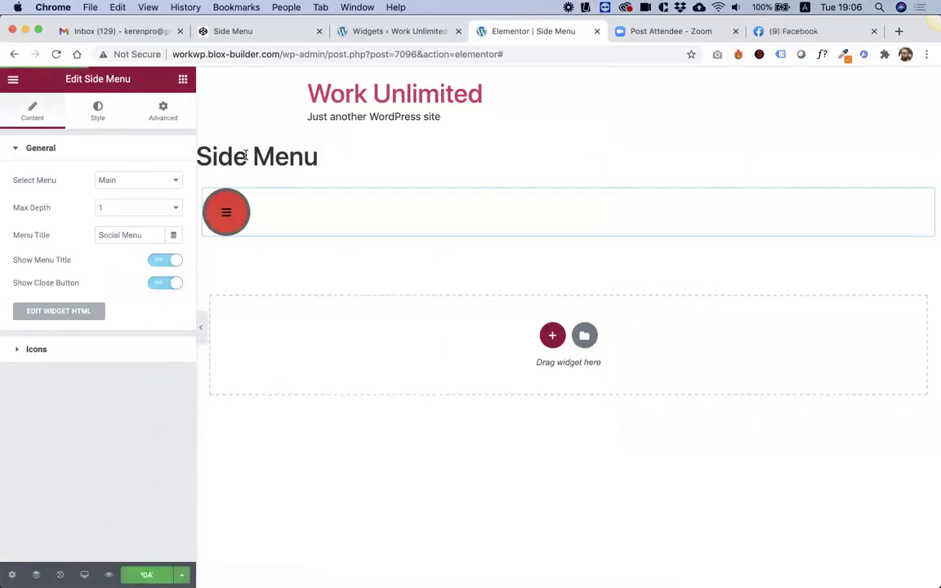
left_click(228, 213)
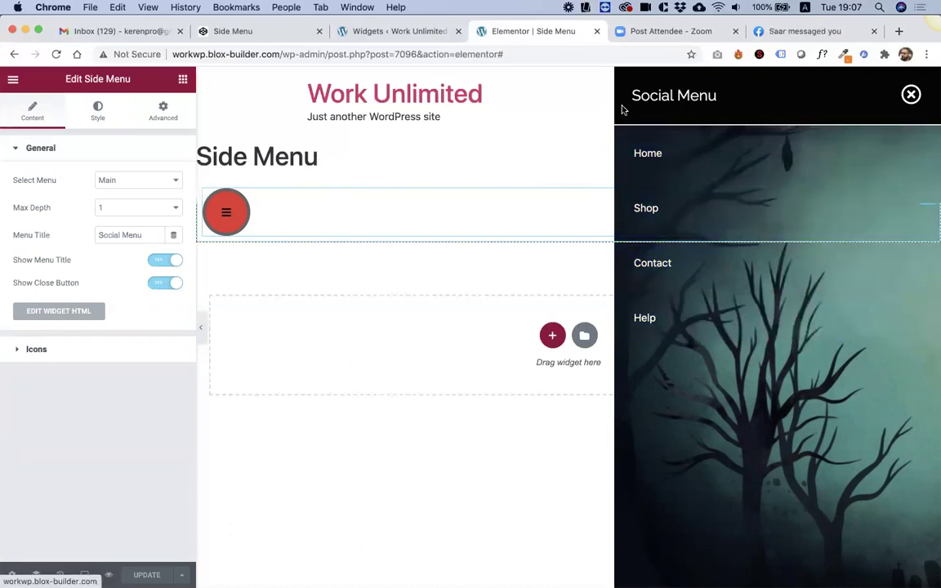
Step: Return to the widget editor's CSS and copy the .sideMenuItems ul a selector
left_click(396, 33)
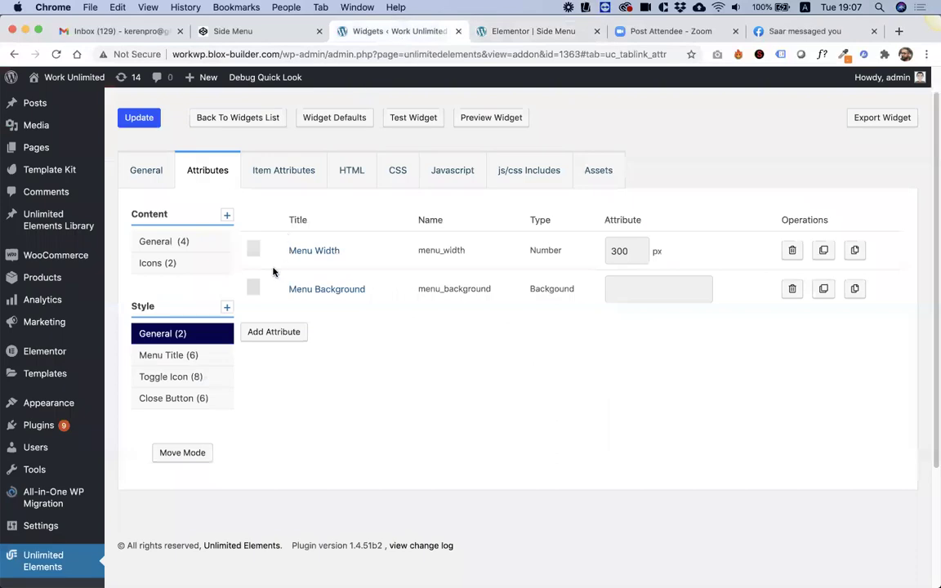
left_click(391, 169)
scroll(282, 302, "down", 4)
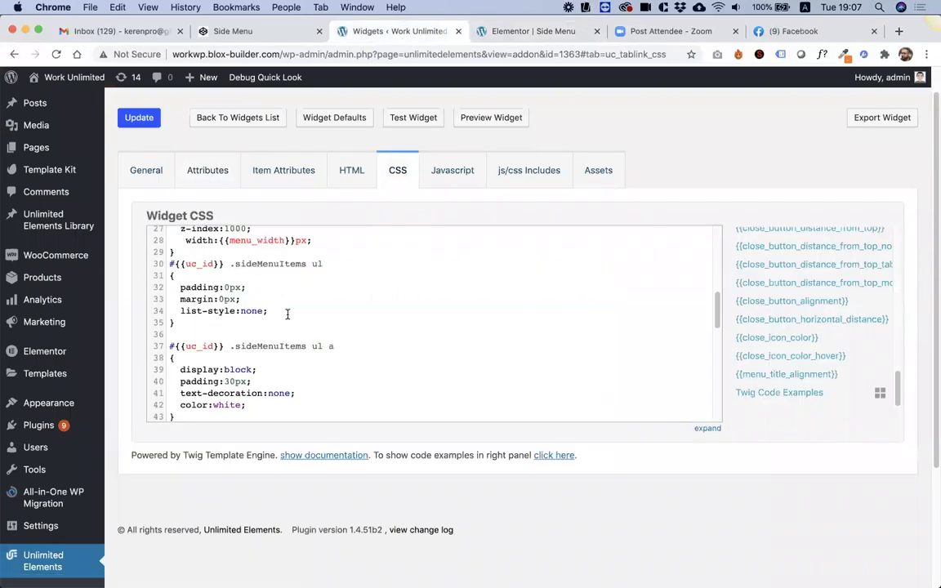
left_click_drag(345, 323, 158, 329)
scroll(262, 357, "down", 1)
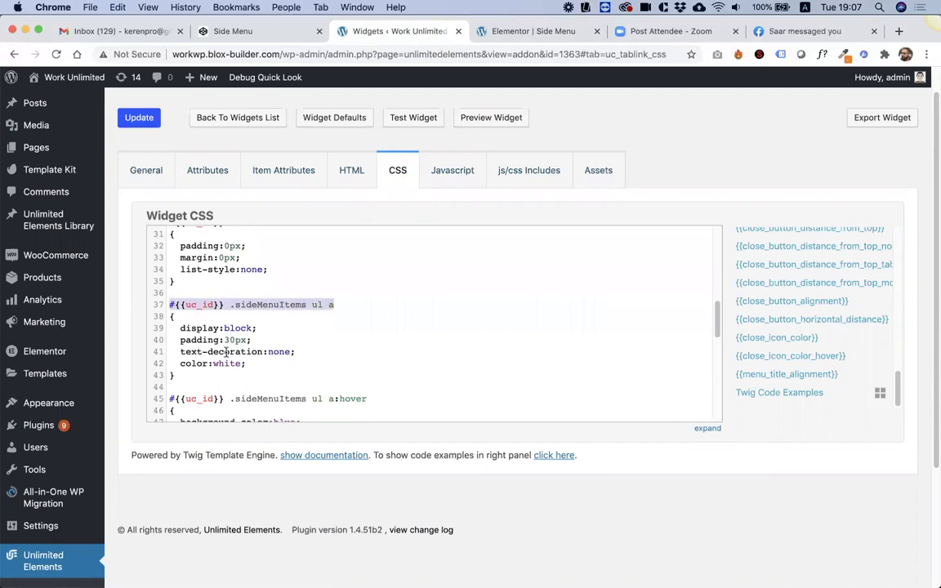
left_click_drag(334, 306, 240, 307)
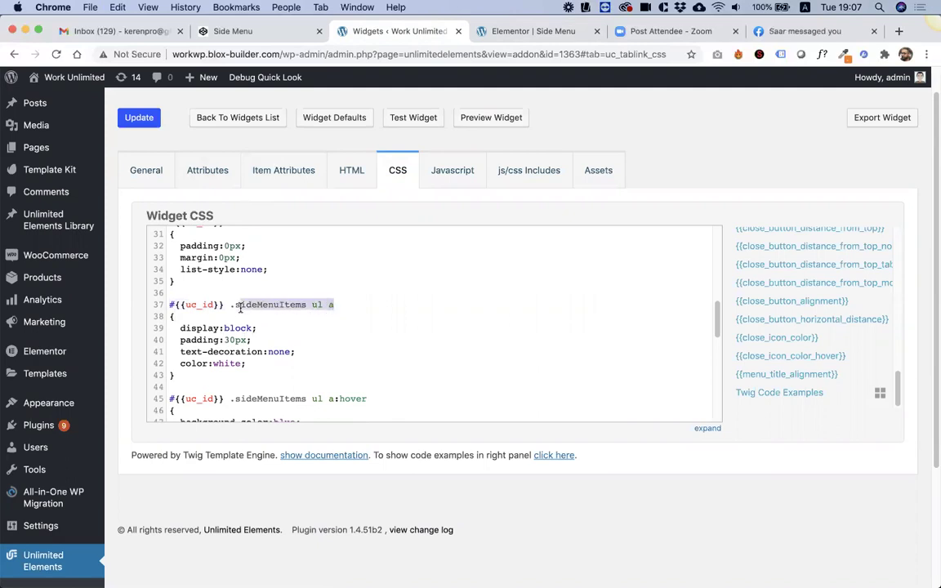
Step: Add a style section titled Menu Item to the widget's attributes
left_click(204, 170)
left_click(227, 307)
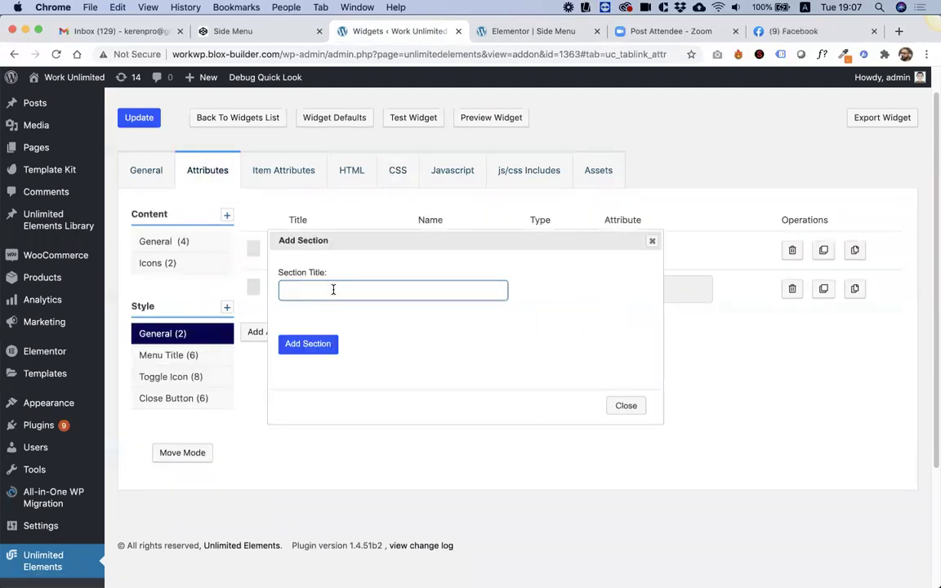
type("Menu Item")
left_click(333, 343)
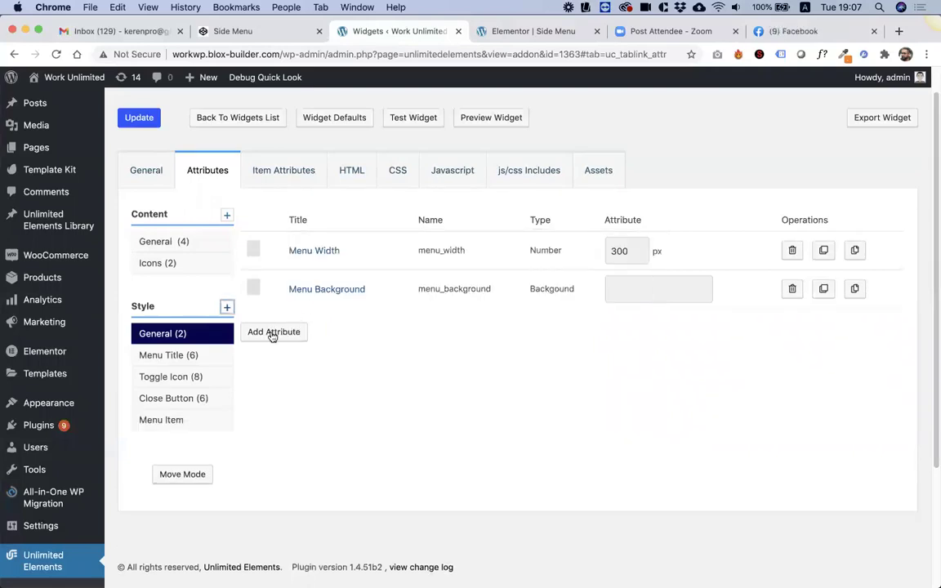
Step: Start a new attribute of type Padding in the Menu Item section and title it Menu Item Padding
left_click(191, 423)
left_click(272, 257)
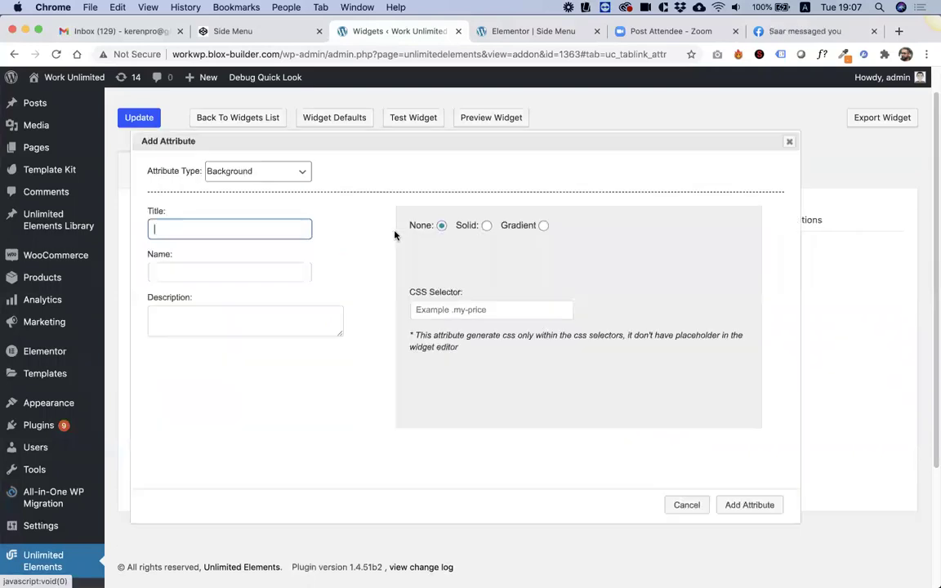
left_click(272, 175)
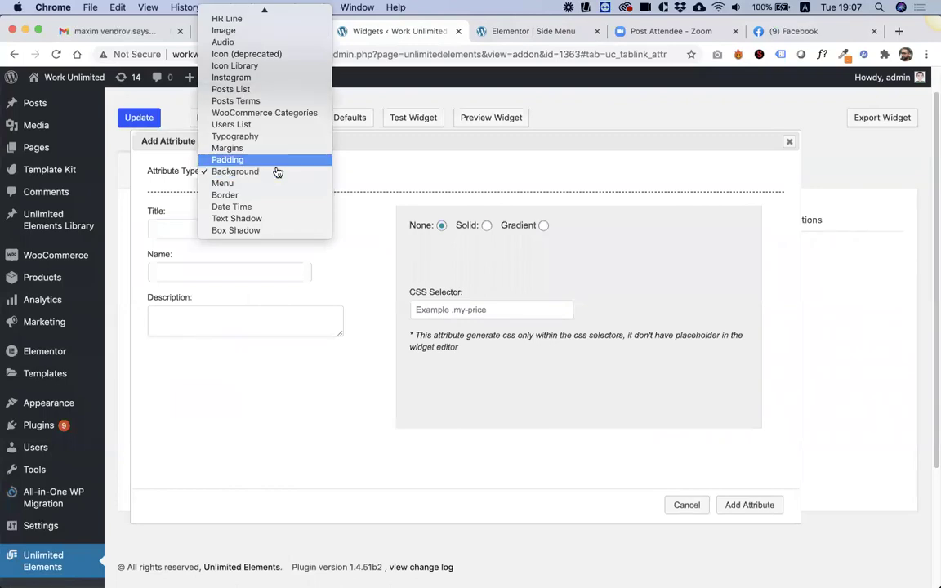
left_click(275, 161)
left_click(207, 229)
type("M")
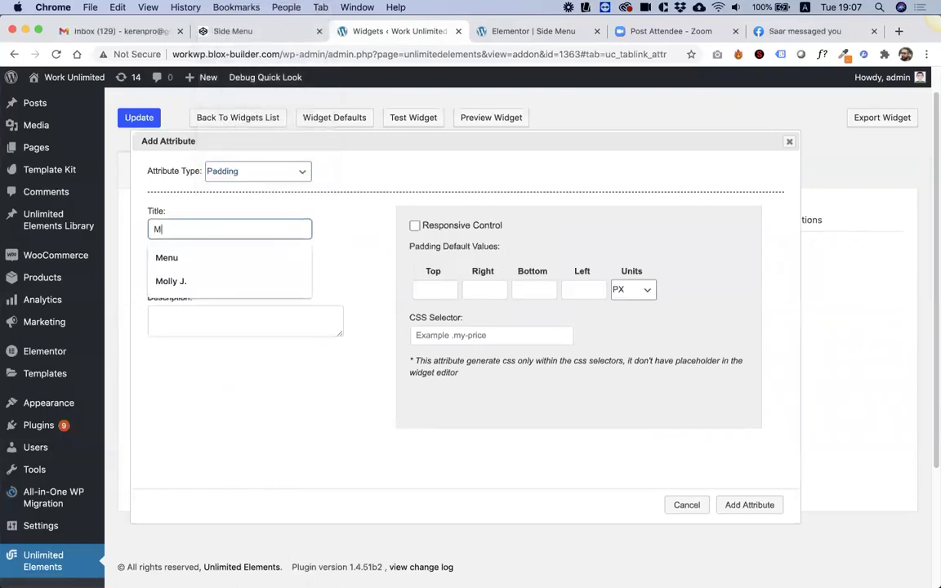
type("enu Item Padding")
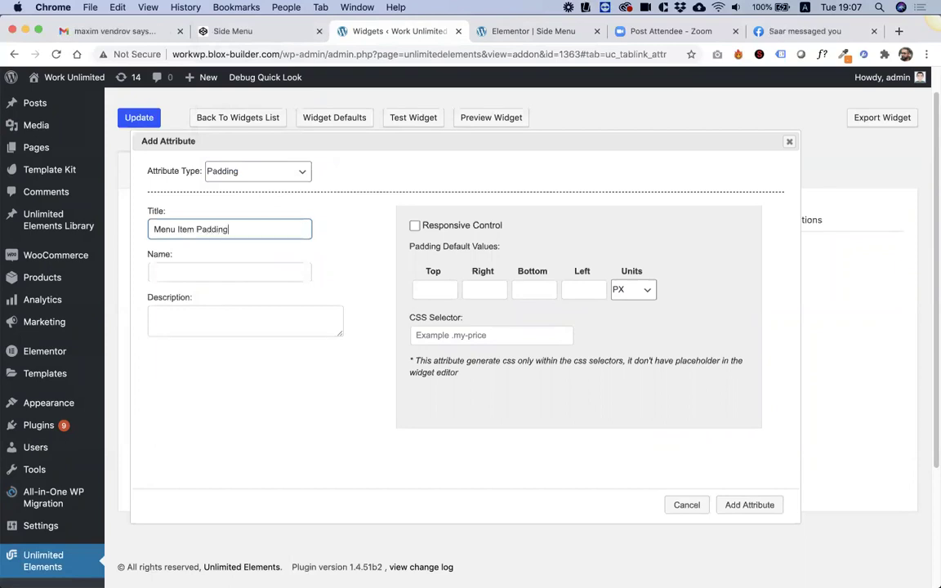
key("Tab")
Step: Set all four default padding values to 20 px and use .sideMenuItems ul a as the CSS selector
left_click(426, 288)
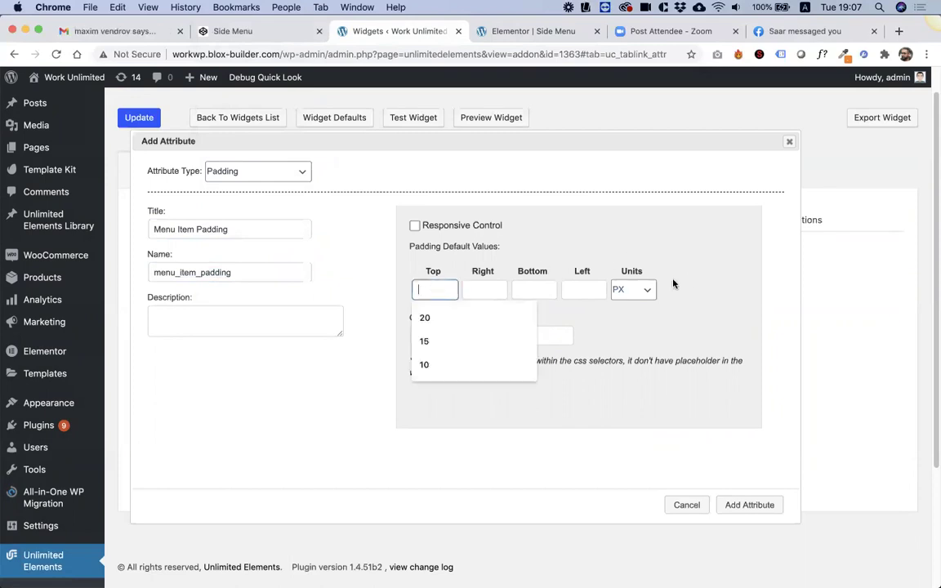
type("20")
key("Tab")
type("20")
key("Tab")
type("20")
key("Tab")
type("20")
left_click(490, 335)
type(".sideMenuItems ul a")
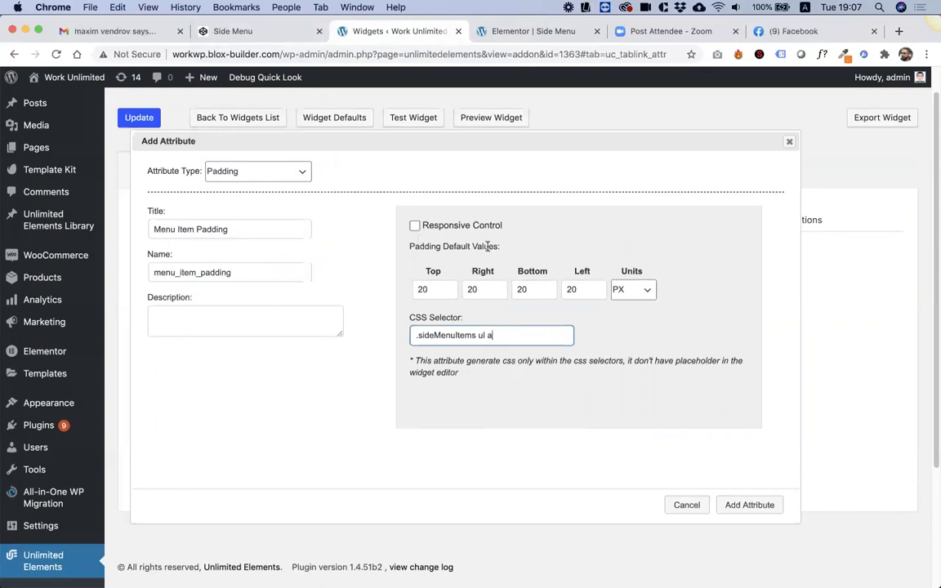
Step: Enable responsive control for the padding attribute, add it to the section and save the widget
left_click(415, 226)
scroll(572, 303, "down", 3)
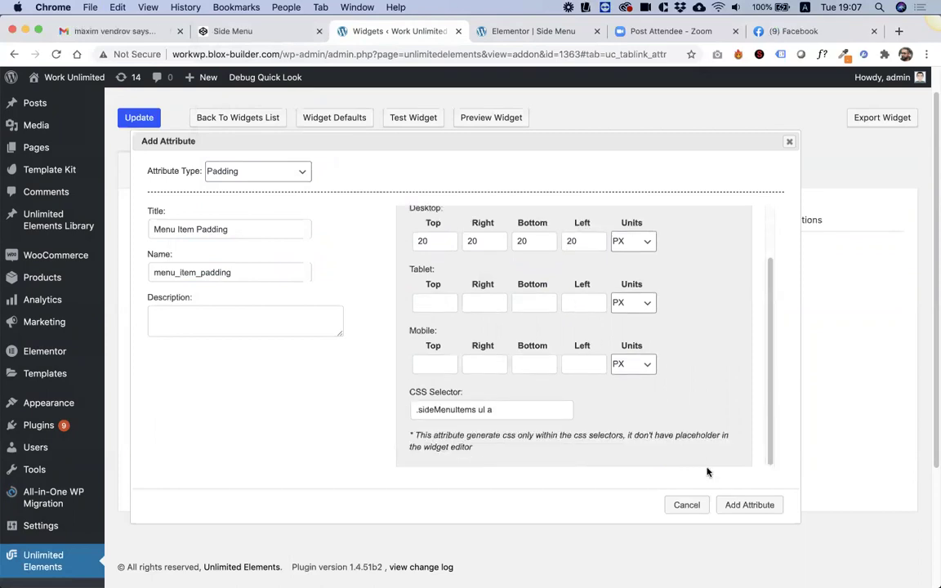
left_click(747, 505)
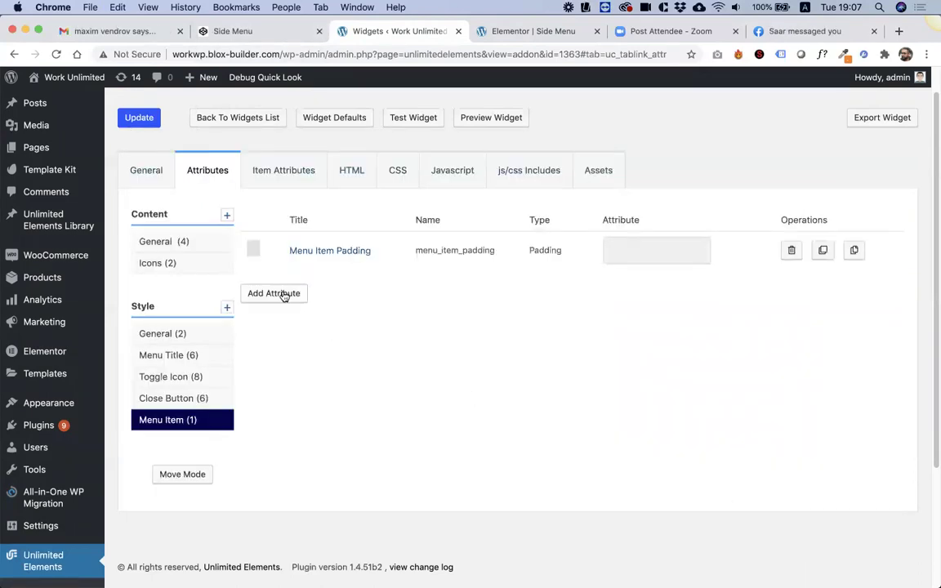
left_click(147, 121)
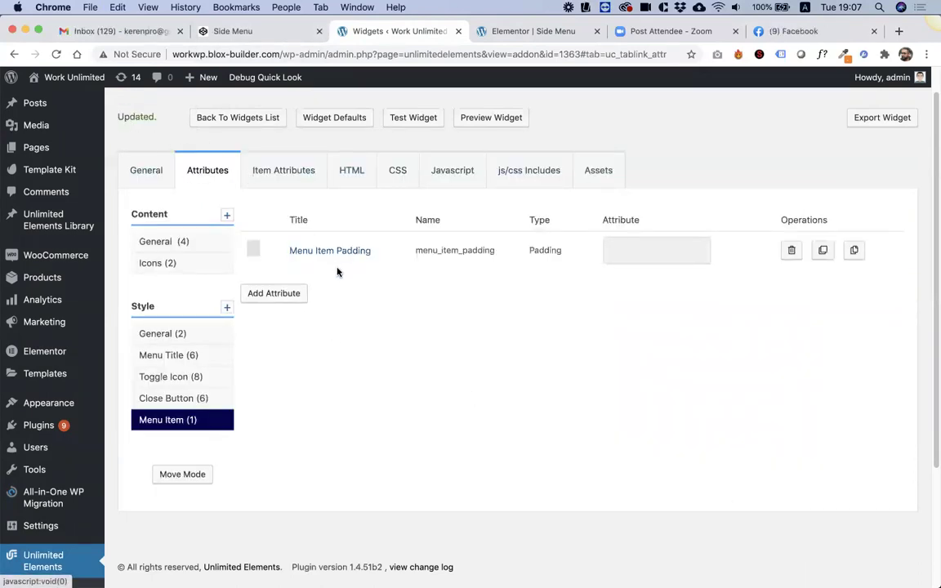
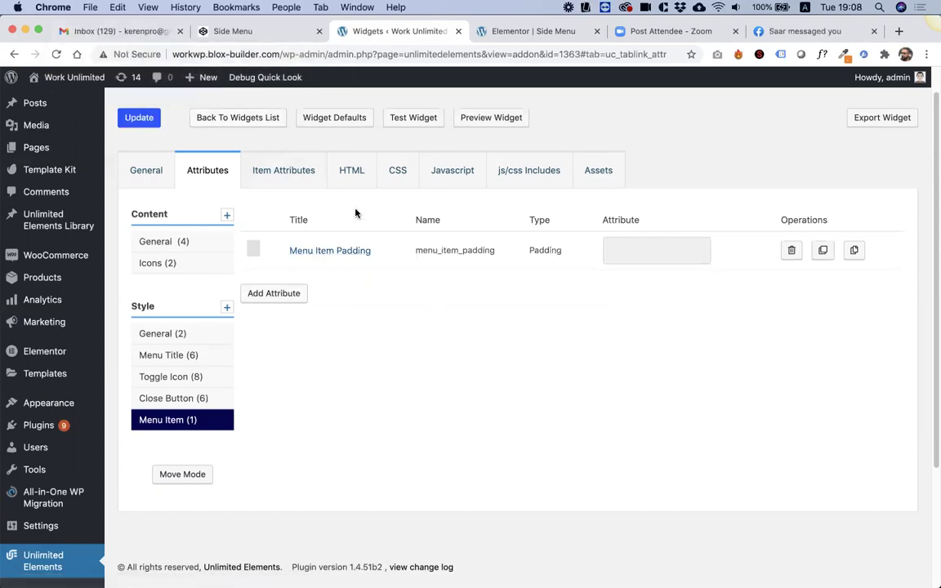
Step: Start a new Color Picker attribute in the Menu Item section and title it Menu Item Background Color
left_click(278, 293)
left_click(253, 172)
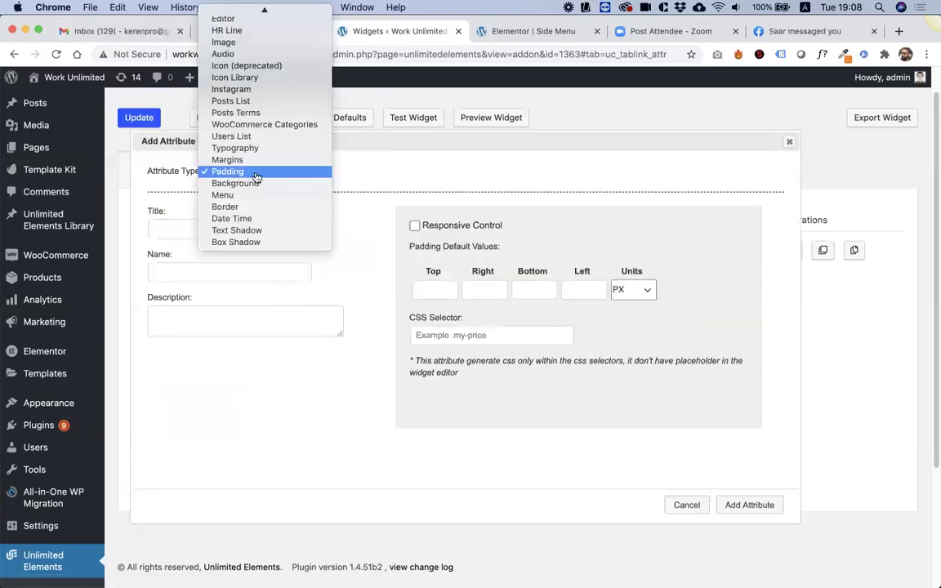
key("c")
key("o")
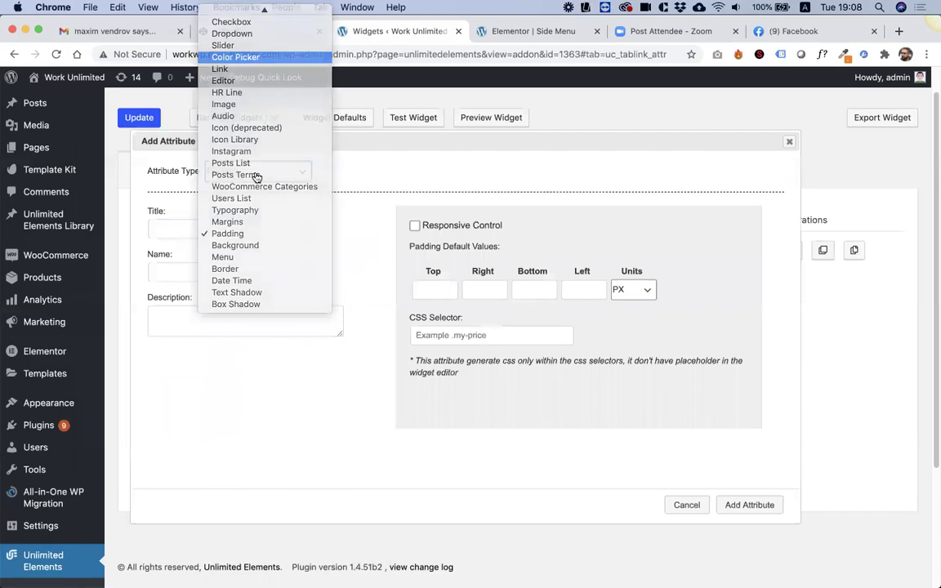
key("Return")
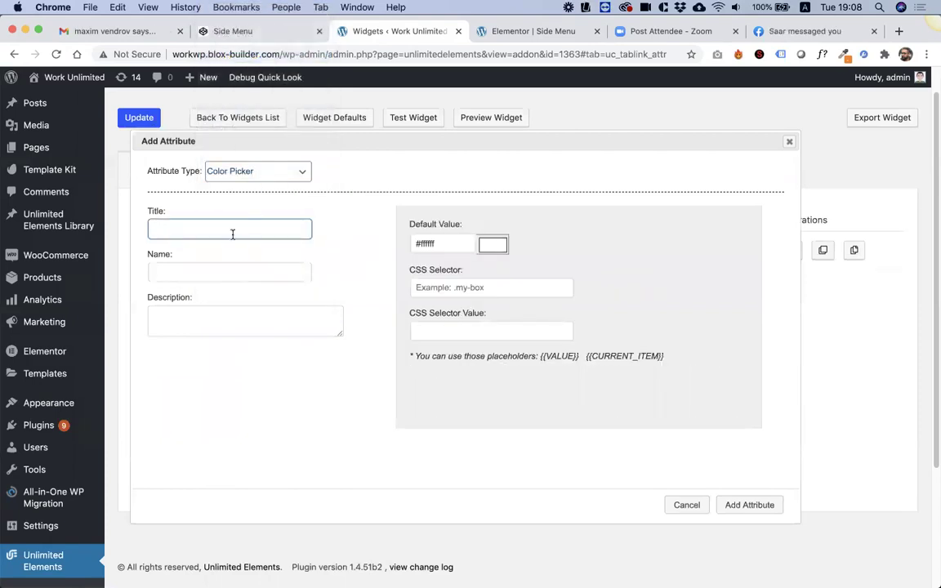
type("Menu Ite")
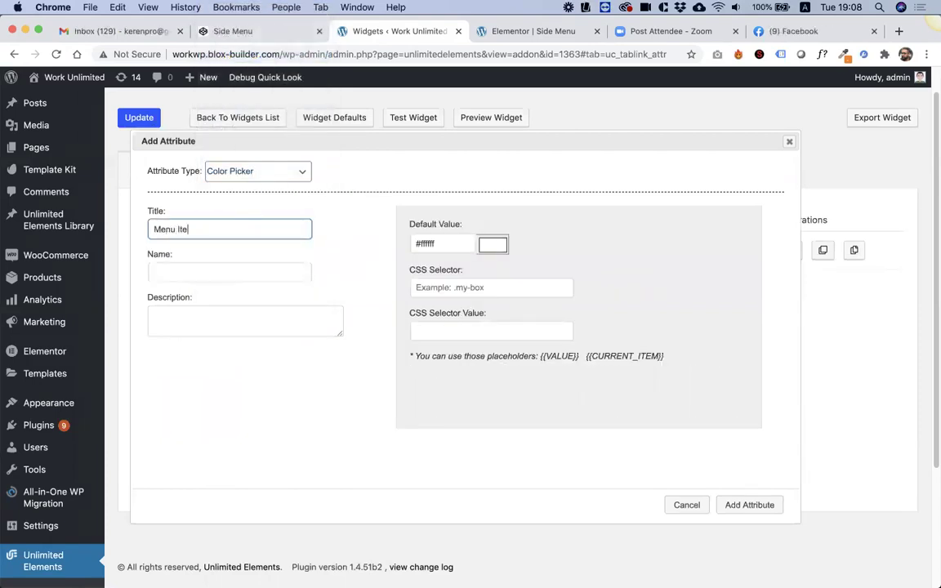
type("m Backgr")
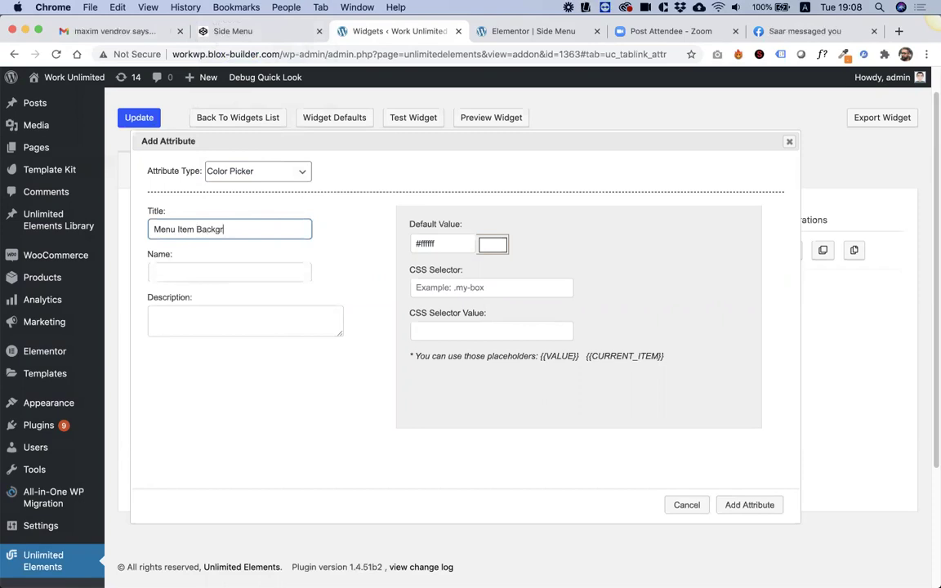
type("ound Color")
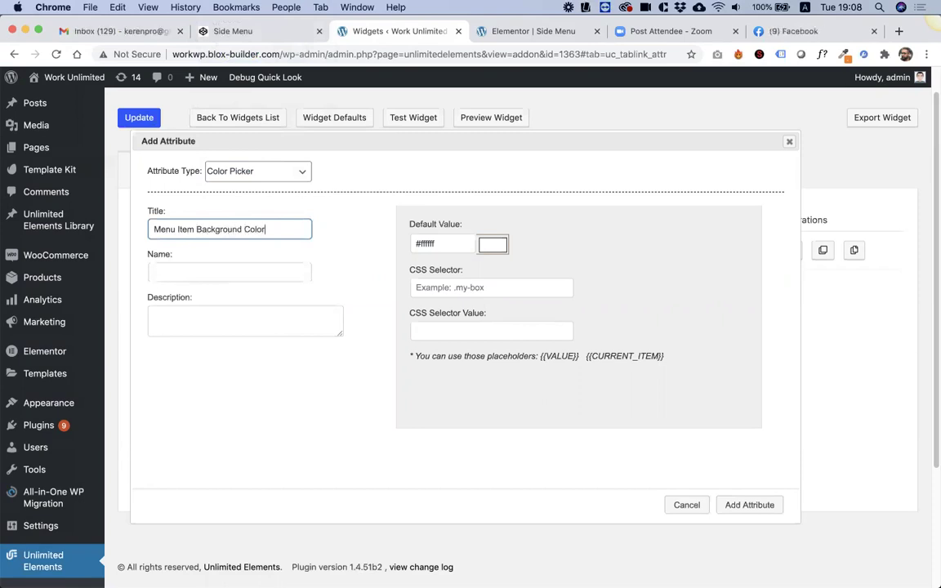
key("Tab")
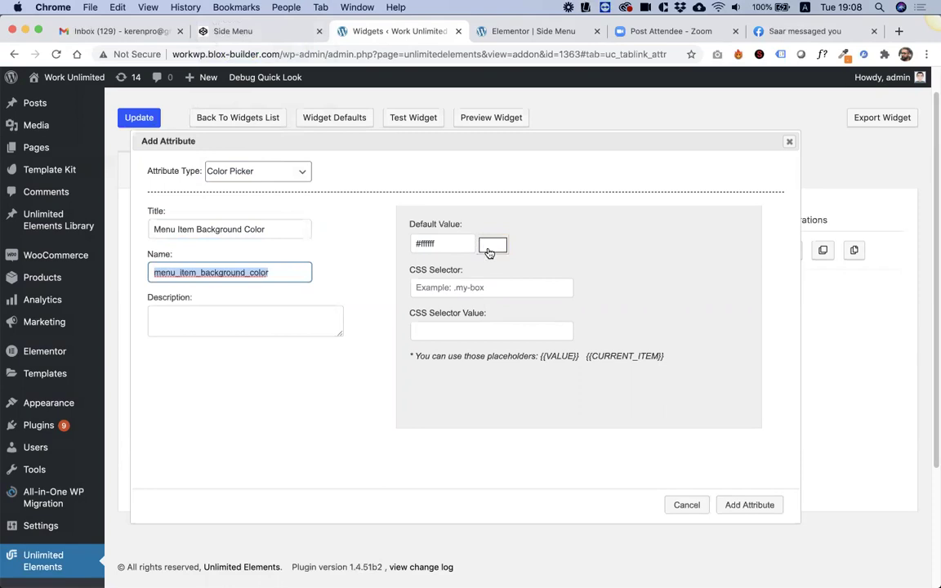
Step: Make the background color attribute's default value a fully transparent white
left_click(493, 248)
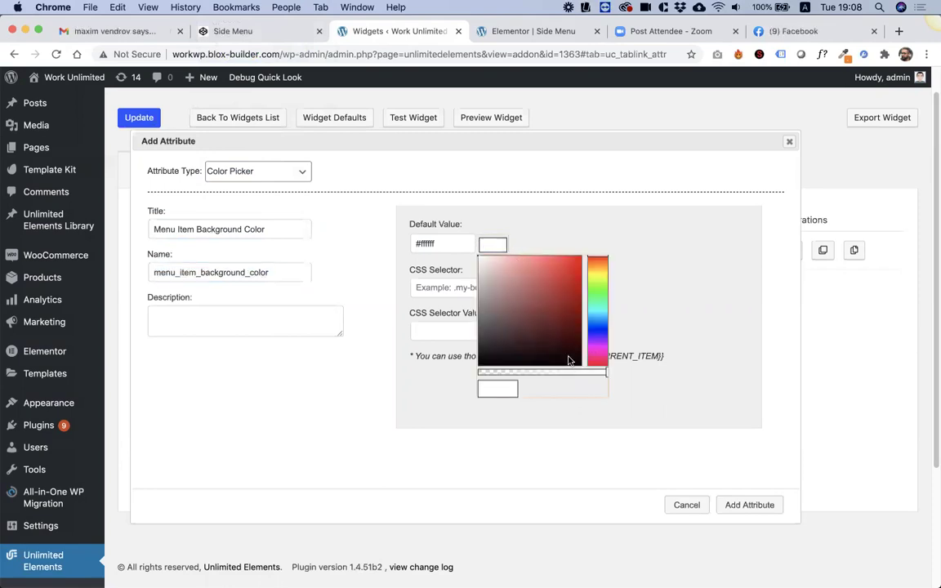
left_click(485, 244)
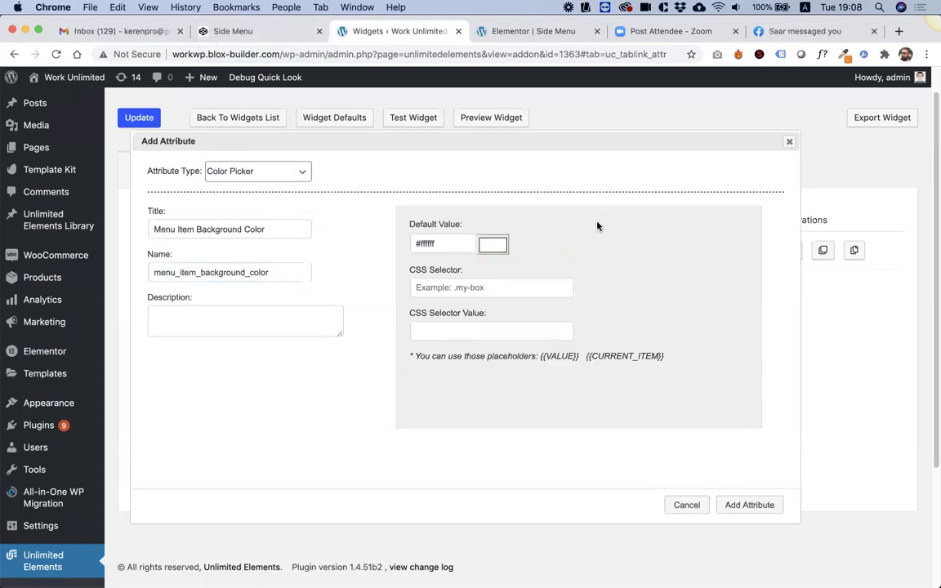
left_click(493, 247)
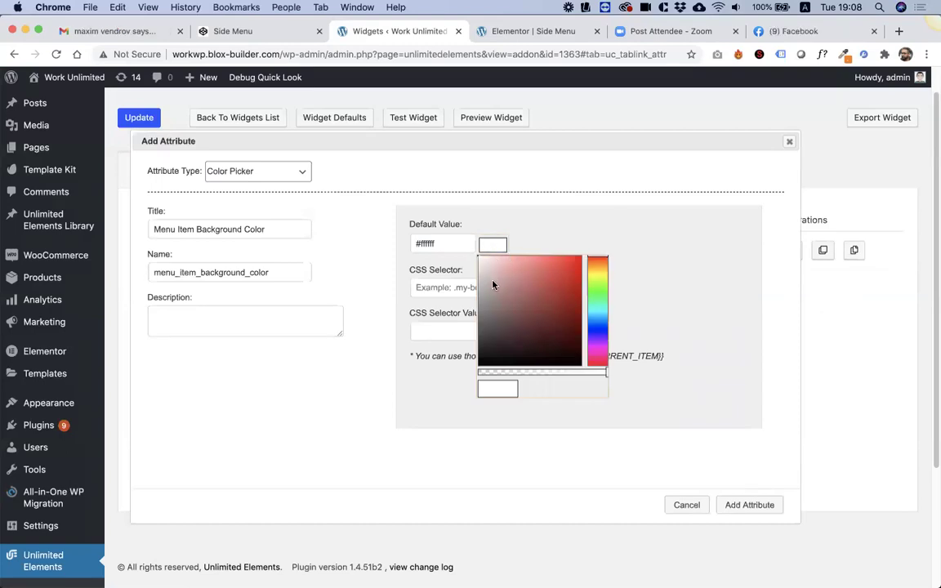
left_click_drag(605, 373, 480, 373)
left_click(457, 268)
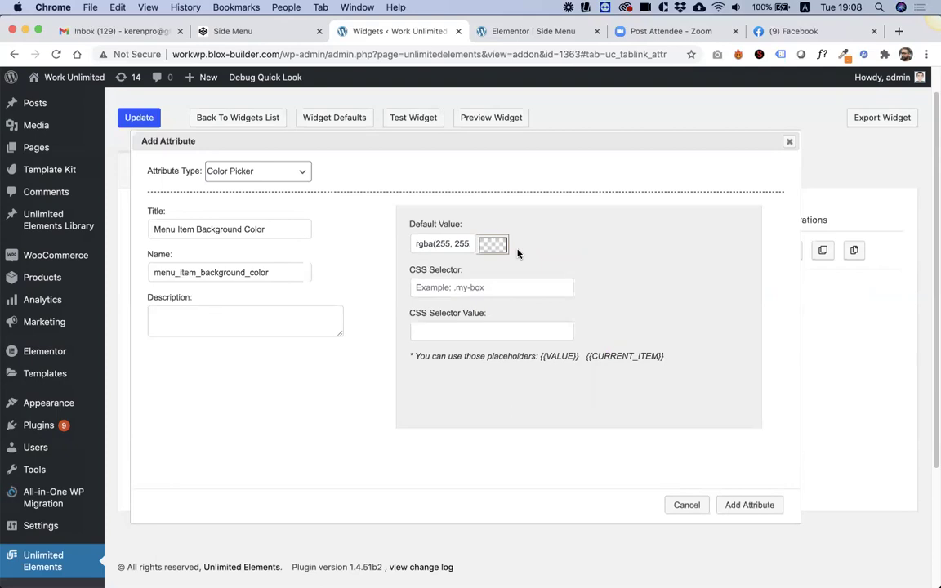
left_click(494, 247)
left_click(472, 277)
Step: Use .sideMenuItems ul a as the CSS selector with the value background-color:{{VALUE}}; and add the attribute to the section
left_click(450, 286)
type(".sideMenuItems ul a")
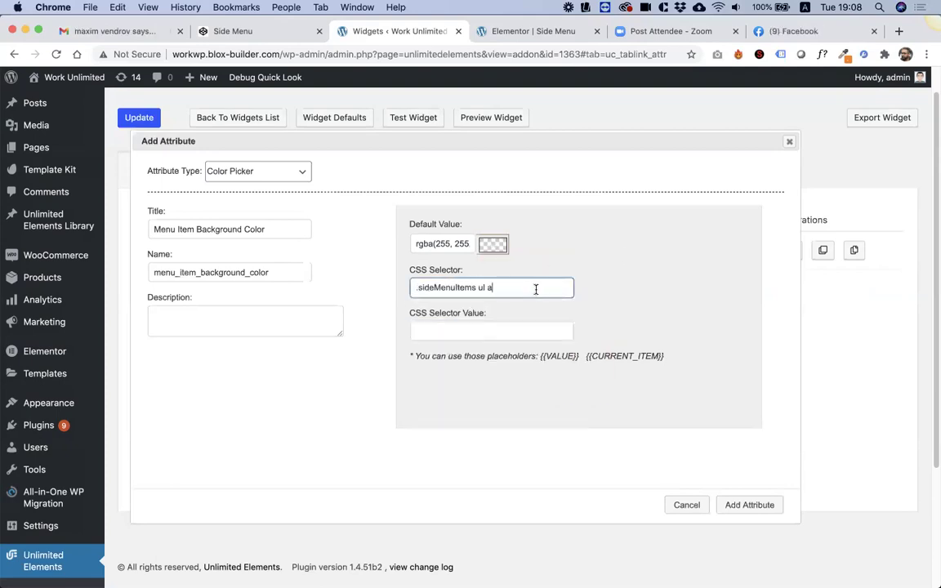
left_click(474, 330)
left_click(490, 357)
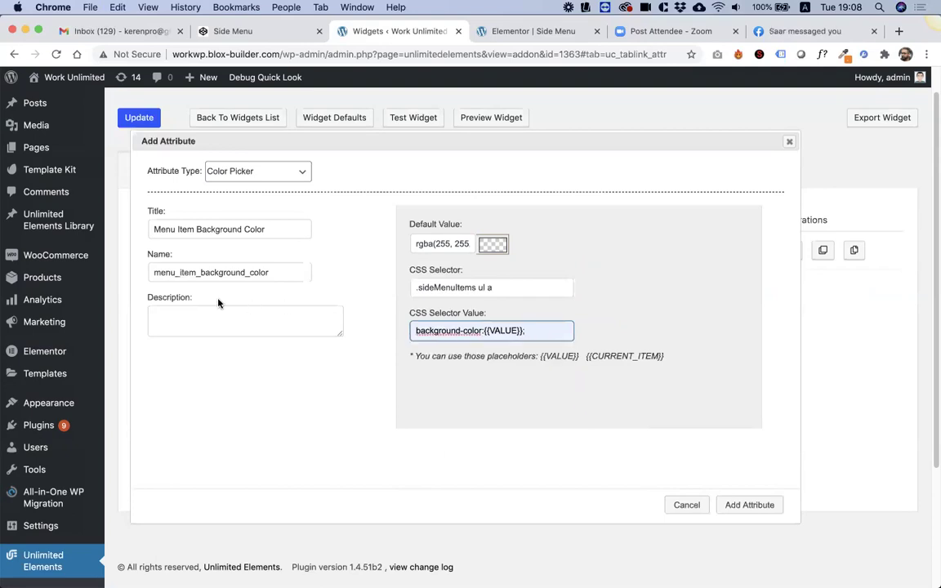
left_click(729, 502)
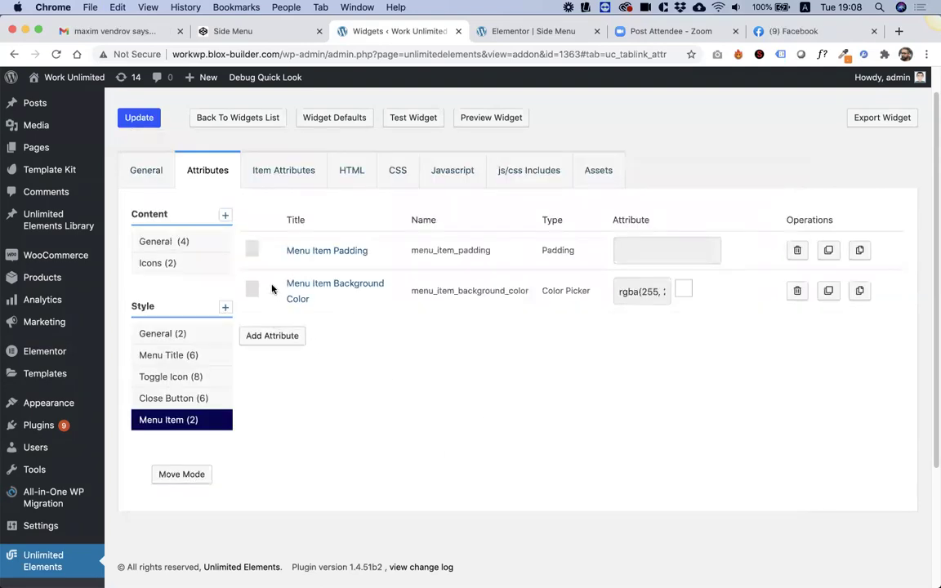
Step: Duplicate the Menu Item Background Color attribute, retitle the copy Menu Item Background Color Hover and clear its old name so it regenerates
left_click(828, 291)
left_click(320, 337)
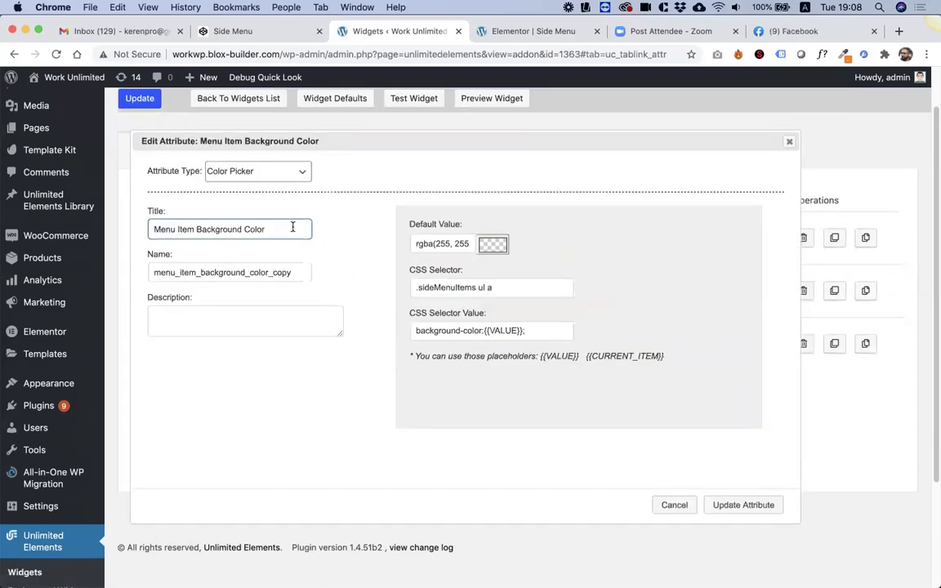
type("Hover")
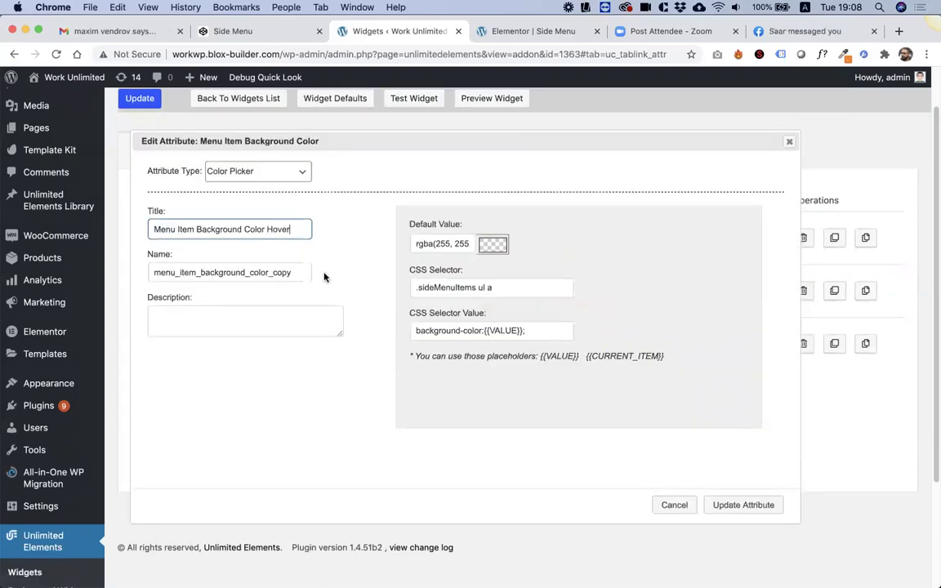
double_click(286, 272)
key("BackSpace")
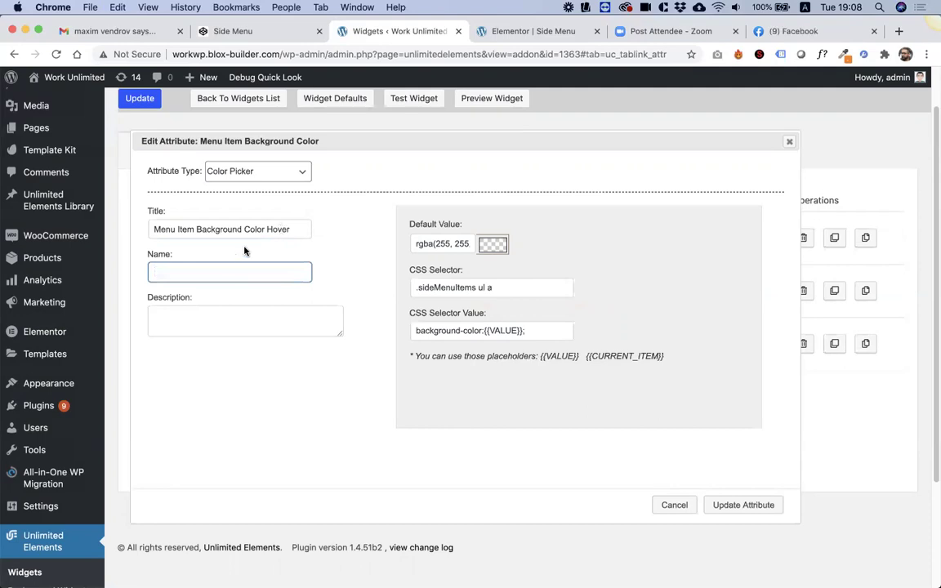
Step: Set the hover attribute's default color to #737373 and its CSS selector to .sideMenuItems ul a:hover, and update the attribute
left_click(493, 244)
left_click_drag(501, 297, 479, 317)
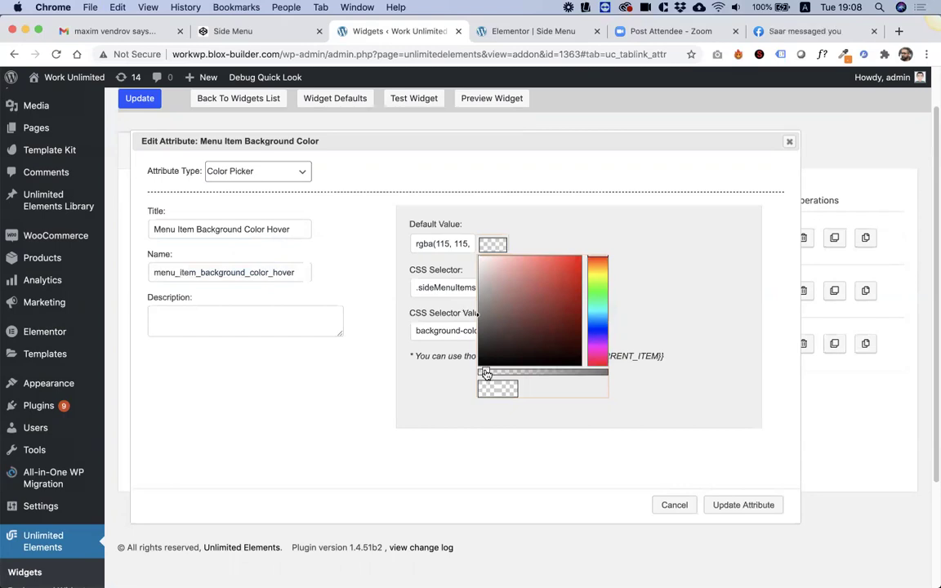
left_click_drag(482, 374, 609, 373)
left_click(667, 285)
left_click(506, 287)
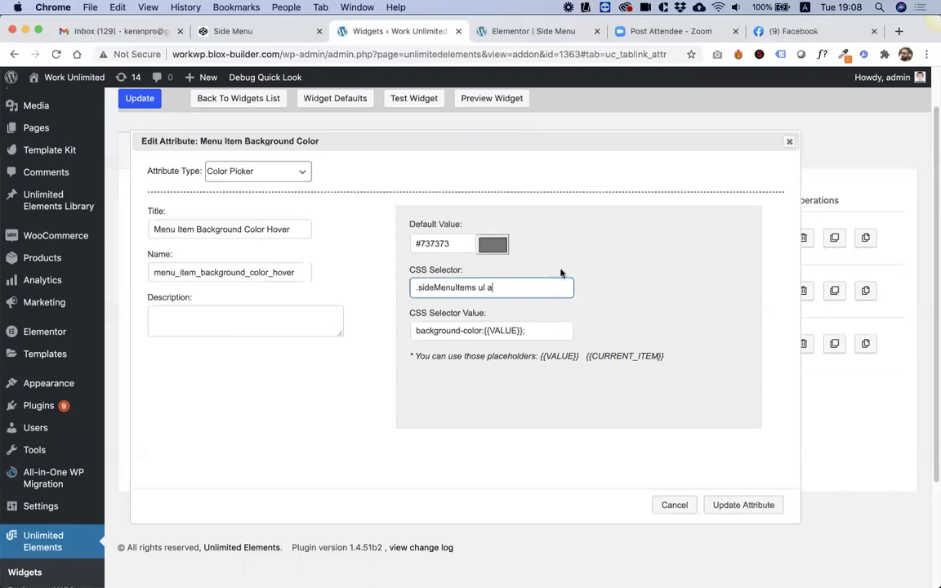
type(":hover")
left_click(735, 504)
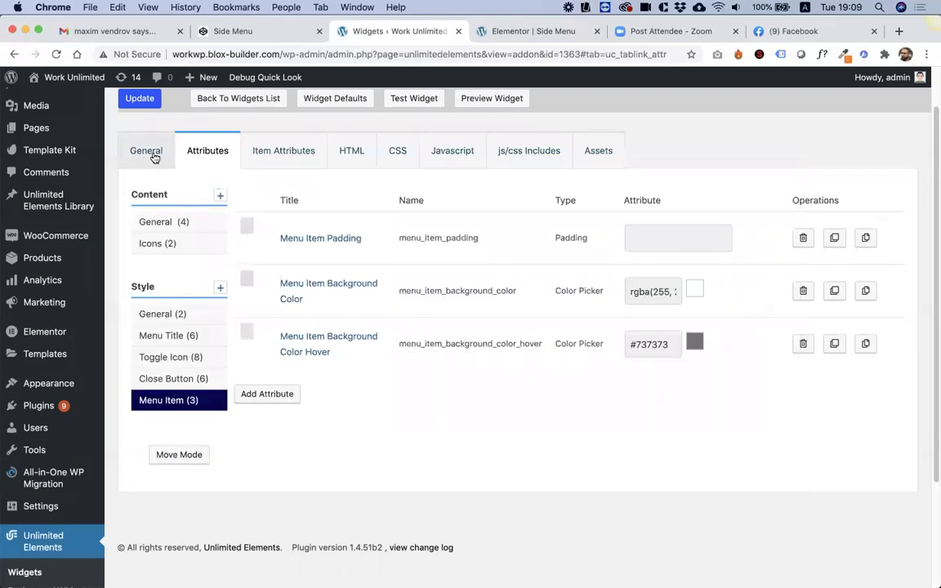
Step: Delete the .sideMenuItems ul a:hover rule with the blue background from the widget CSS and save the widget
left_click(411, 159)
scroll(286, 355, "down", 2)
left_click_drag(186, 376, 158, 344)
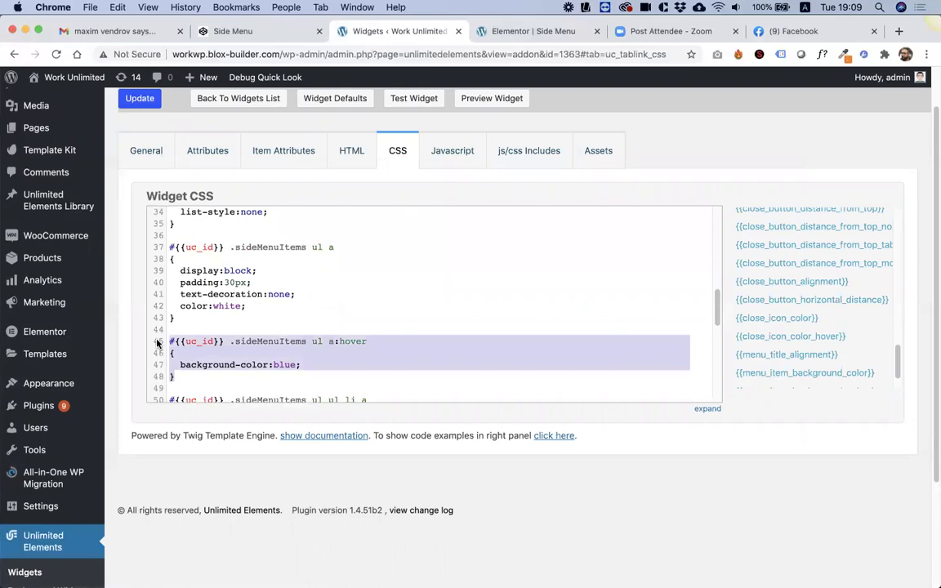
key("BackSpace")
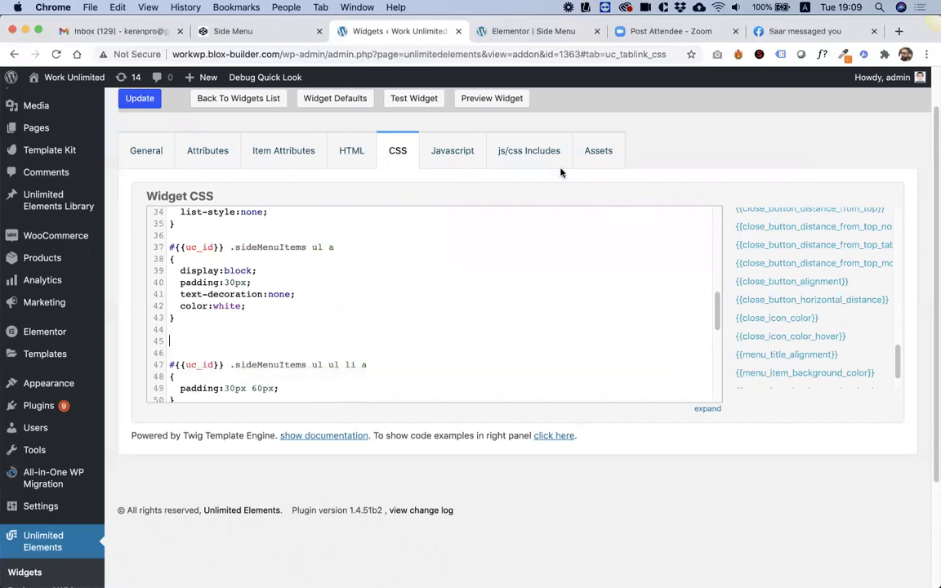
left_click(154, 99)
Step: Copy the CSS selector from the Menu Item Background Color attribute and close it without changes
left_click(220, 152)
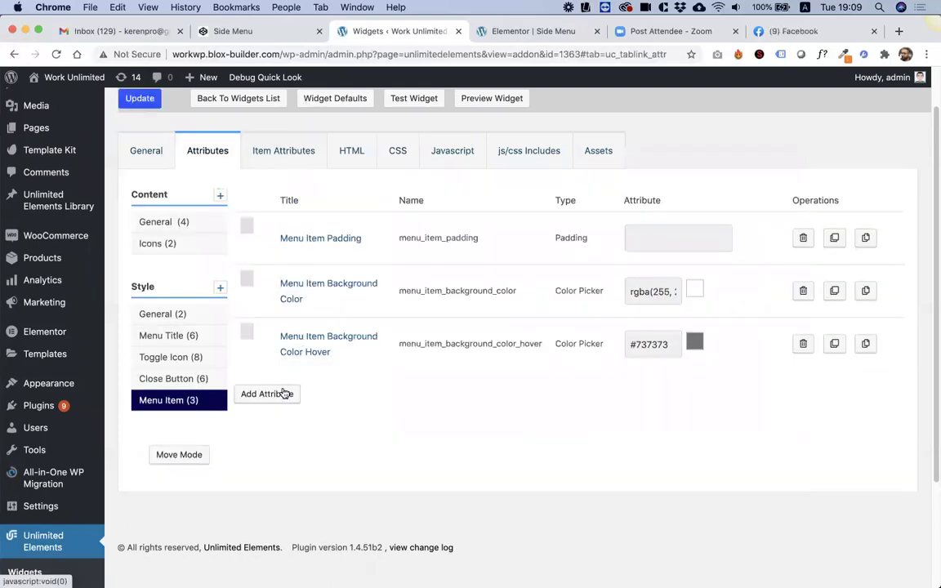
left_click(322, 287)
left_click(478, 292)
key("ctrl+c")
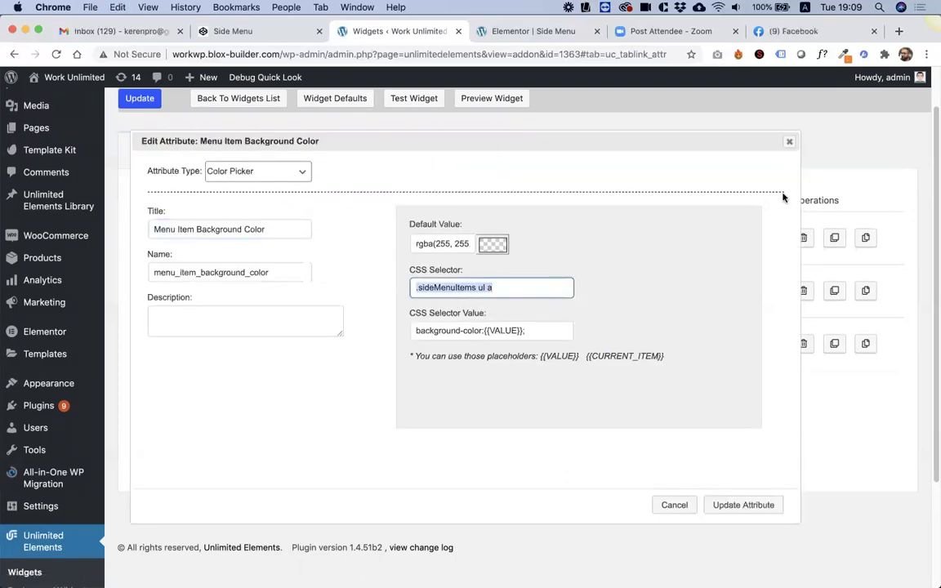
left_click(790, 144)
Step: Start a new Typography attribute in the Menu Item section and title it Menu Item Typography
left_click(273, 393)
left_click(296, 168)
key("t")
key("y")
key("Return")
left_click(273, 225)
type("Menu Item Typography")
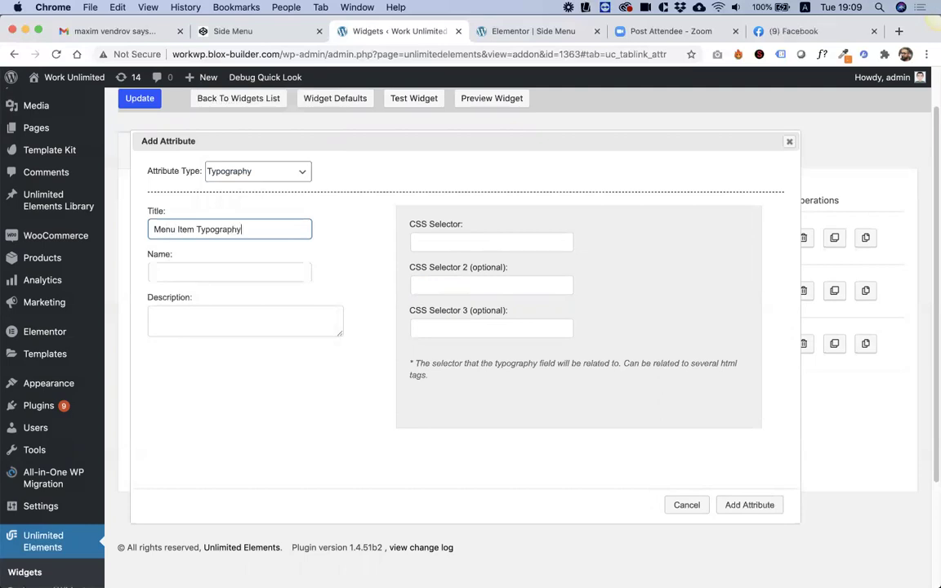
key("Tab")
Step: Paste .sideMenuItems ul a as the typography attribute's first CSS selector and add the attribute
left_click(444, 241)
key("ctrl+v")
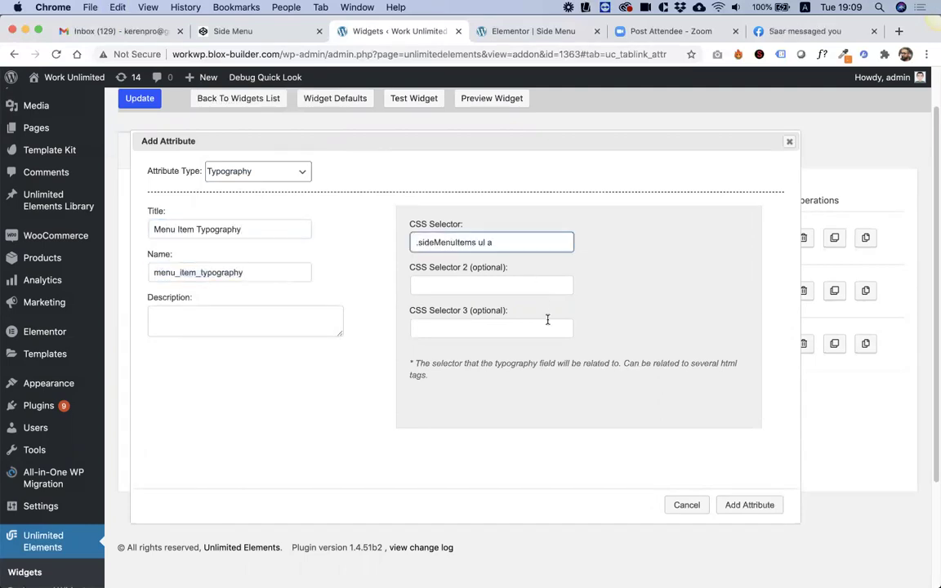
left_click(739, 502)
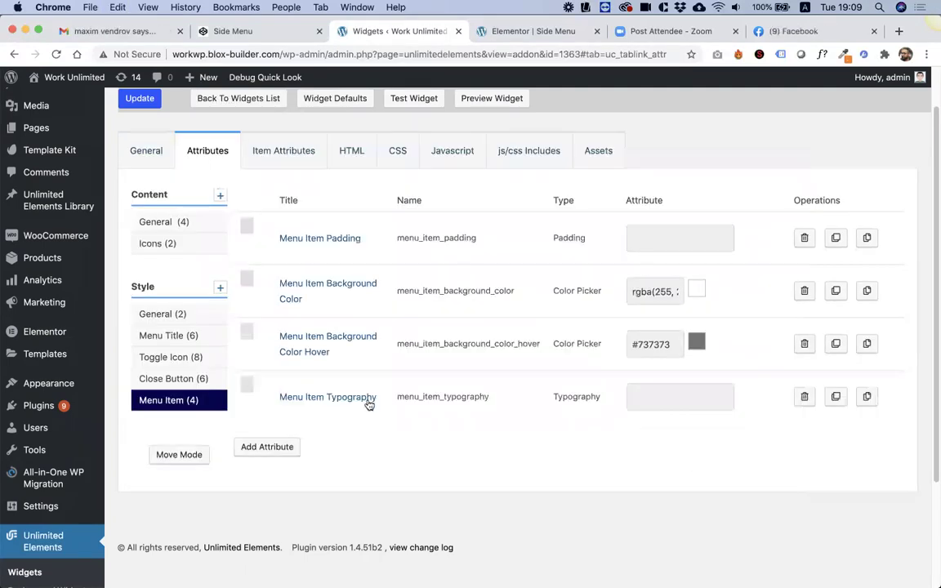
Step: Start a new Color Picker attribute in the Menu Item section and title it Menu Item Text Color
left_click(272, 447)
left_click(265, 171)
scroll(267, 168, "up", 2)
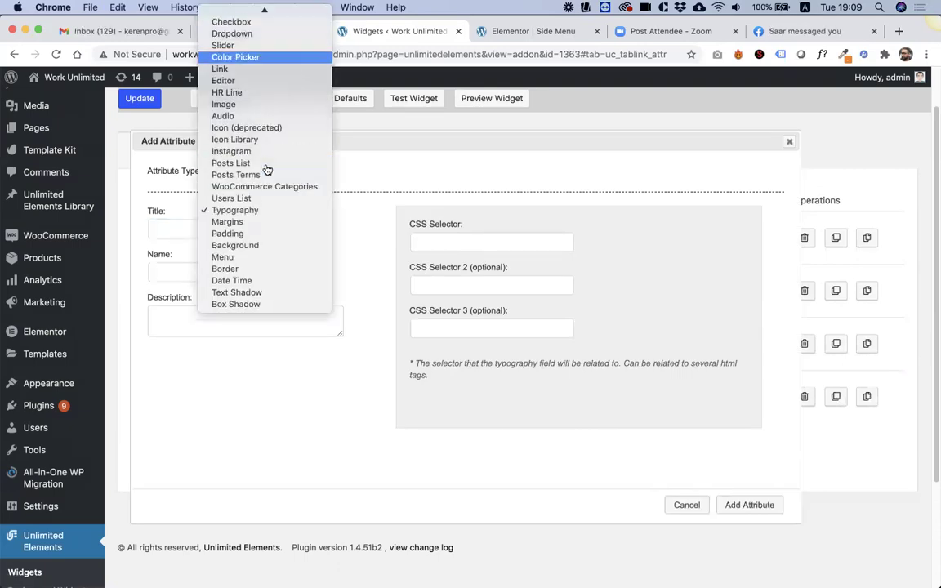
key("Return")
type("M")
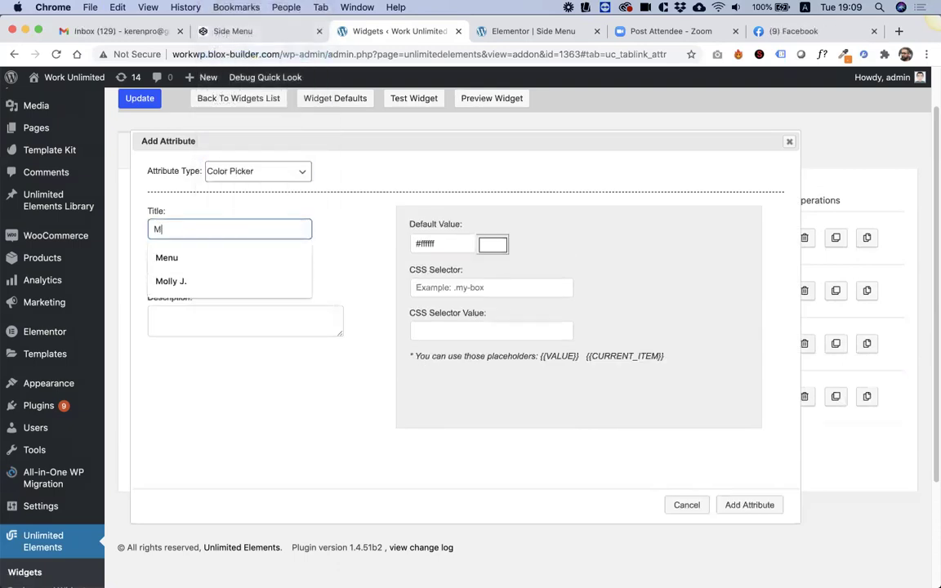
type("enu Item Tex")
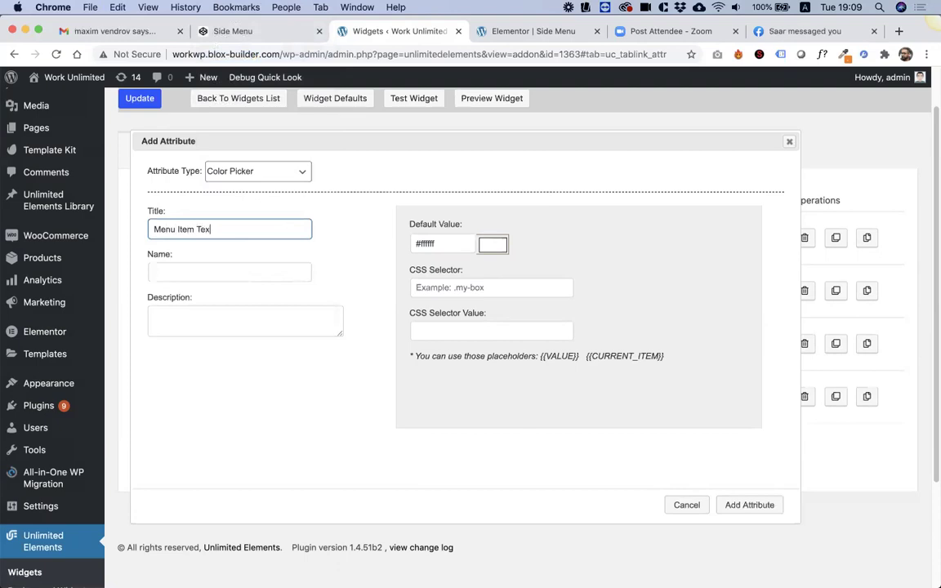
type("t Color")
key("Tab")
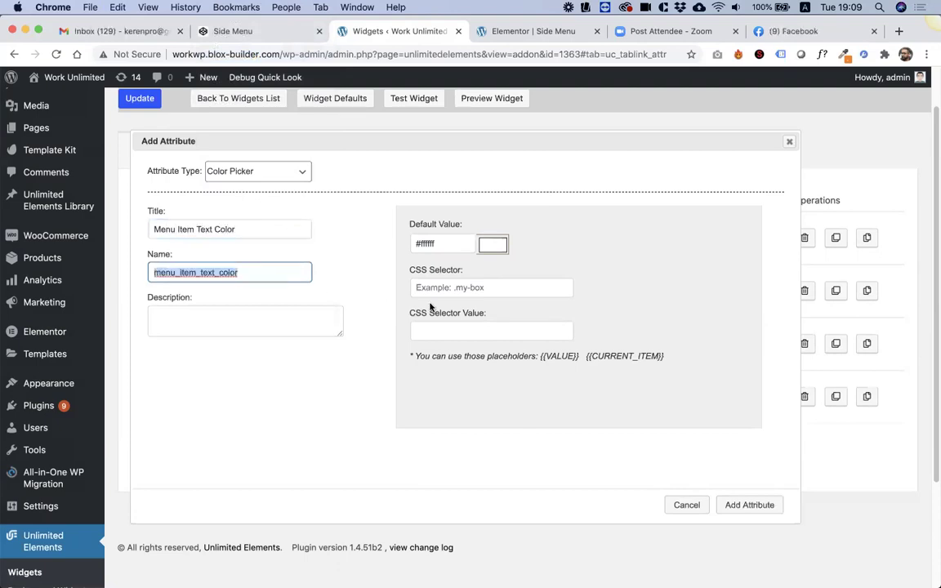
Step: Give the text color attribute the CSS selector .sideMenuItems ul a and the selector value color:{{VALUE}}; and add it
left_click(433, 287)
type(".sideMenuItems ul a")
left_click(461, 331)
left_click(467, 355)
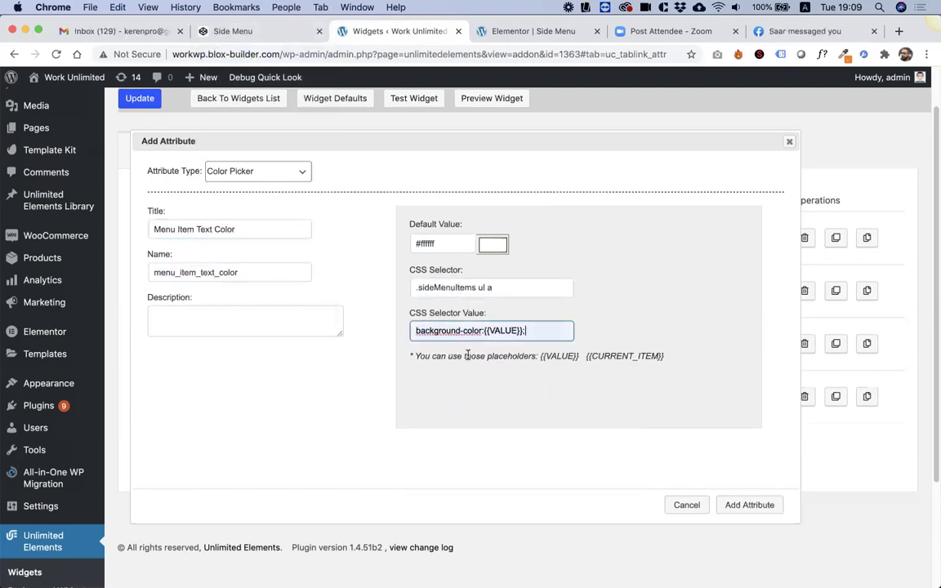
left_click_drag(463, 331, 416, 332)
key("BackSpace")
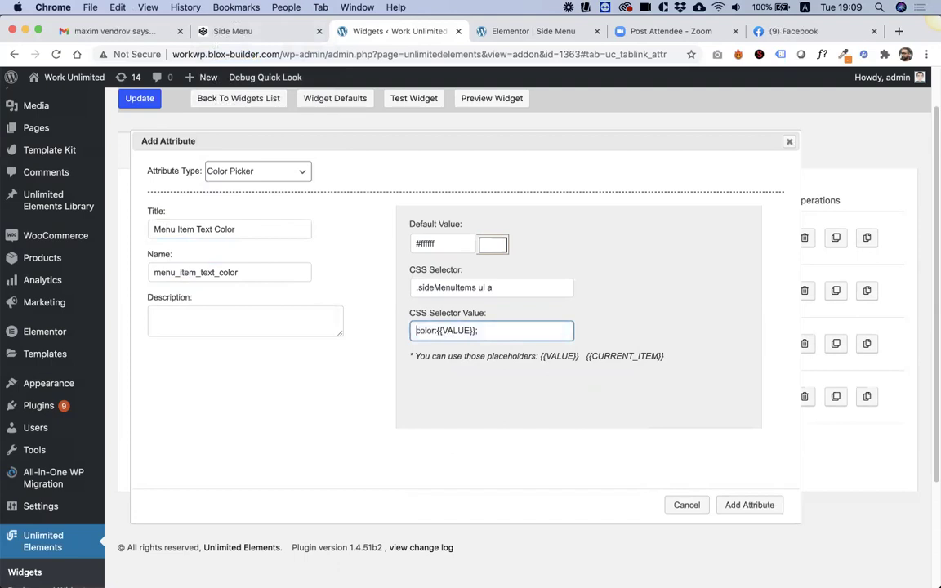
left_click(747, 505)
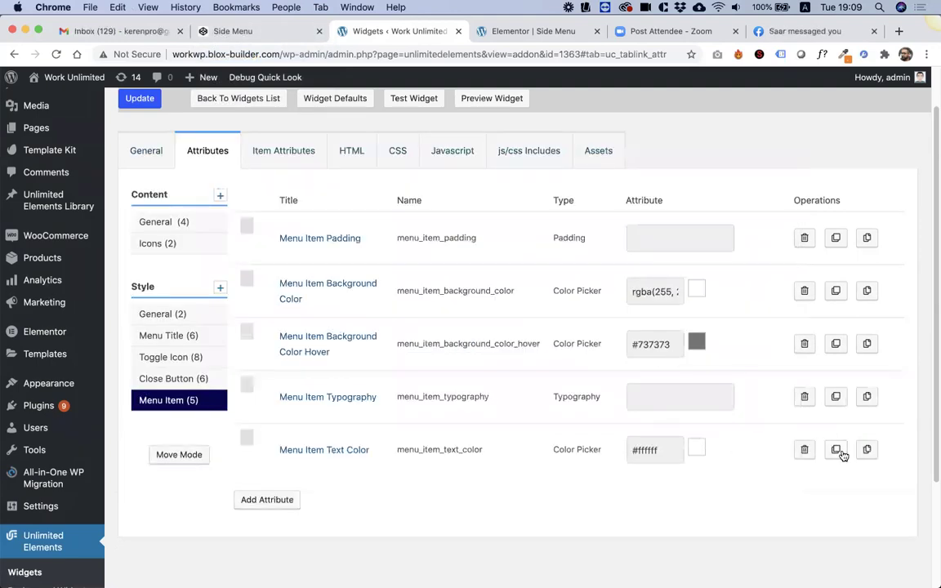
Step: Duplicate the Menu Item Text Color attribute and give the copy the title Menu Item Text Color Hover and the name menu_item_text_color_hover
left_click(836, 449)
left_click(312, 508)
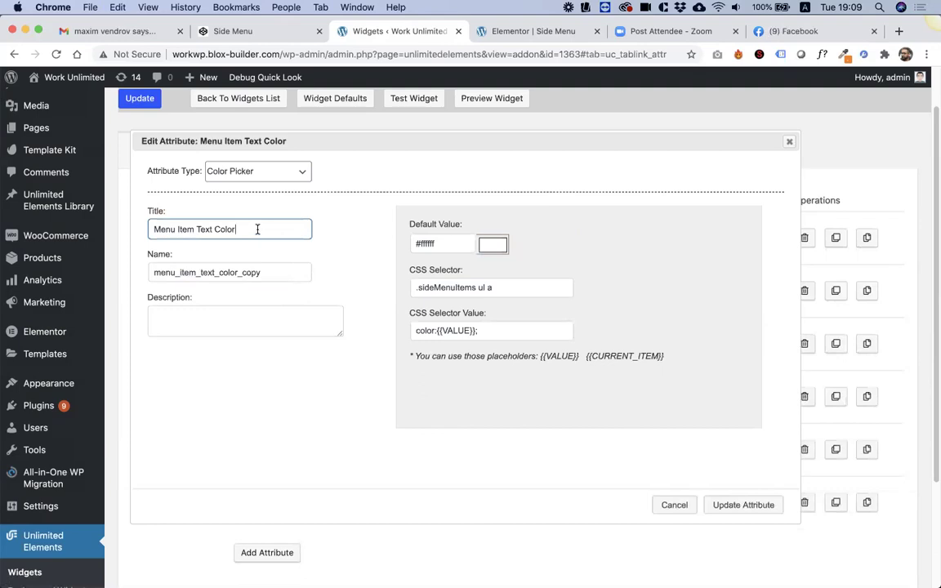
type("Hover")
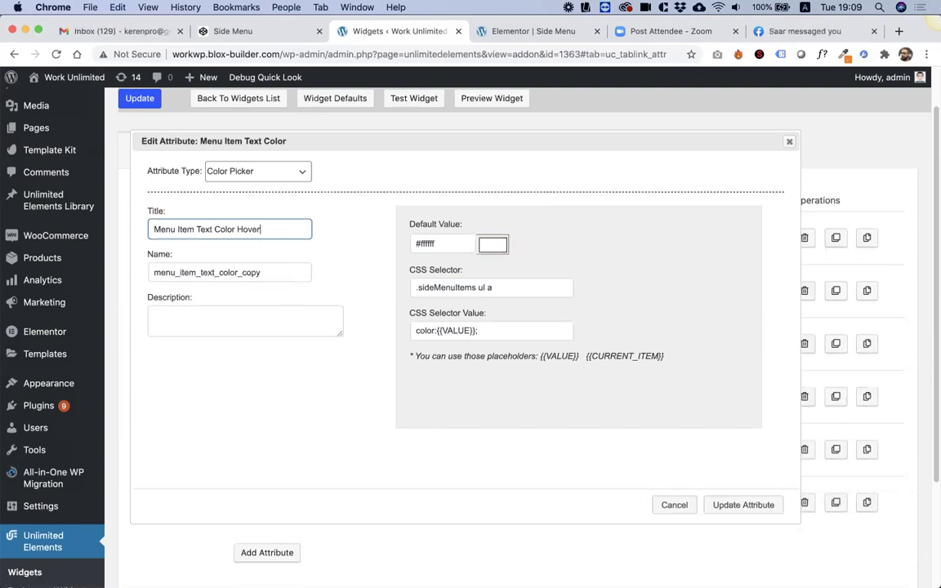
left_click(279, 272)
double_click(280, 270)
key("BackSpace")
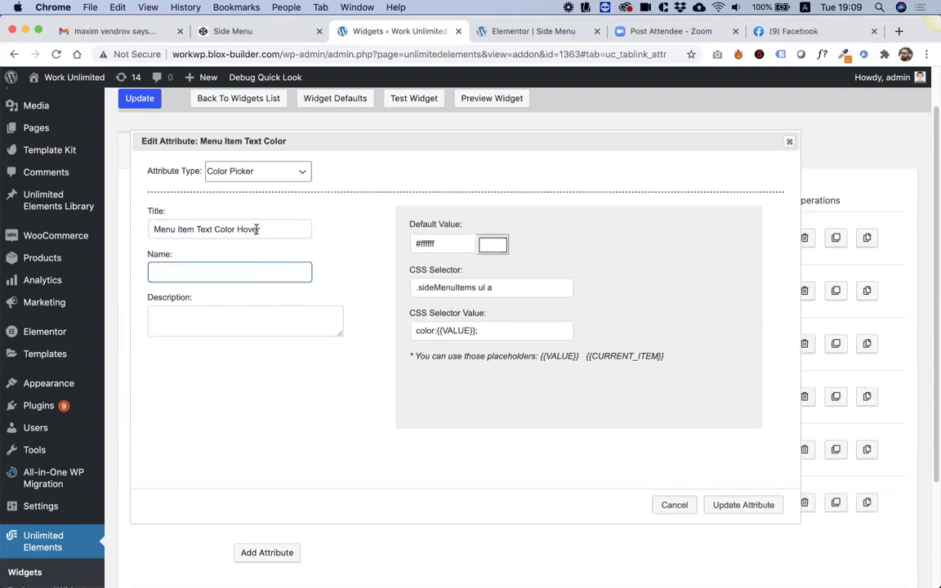
Step: Change the hover attribute's CSS selector to .sideMenuItems ul a:hover and update the attribute
left_click(507, 291)
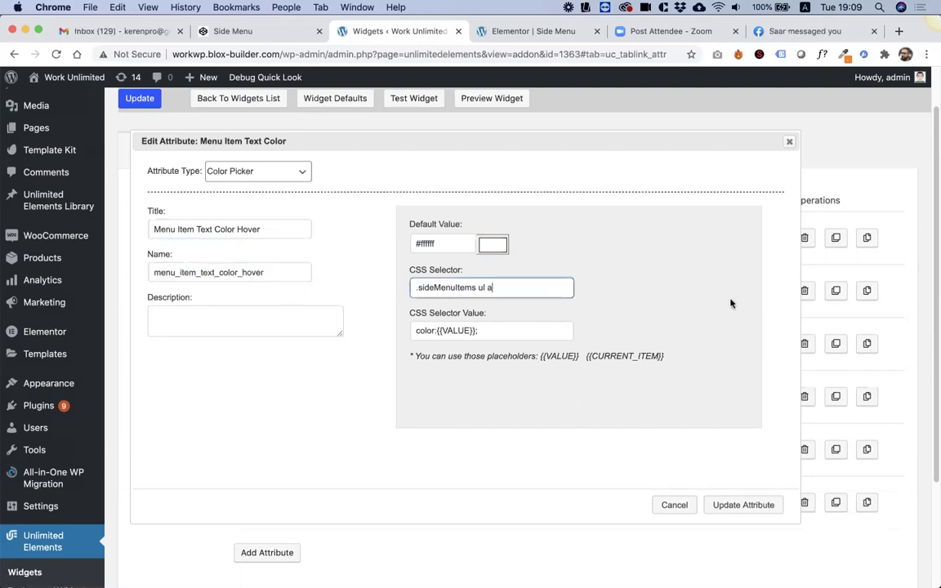
type(":hover")
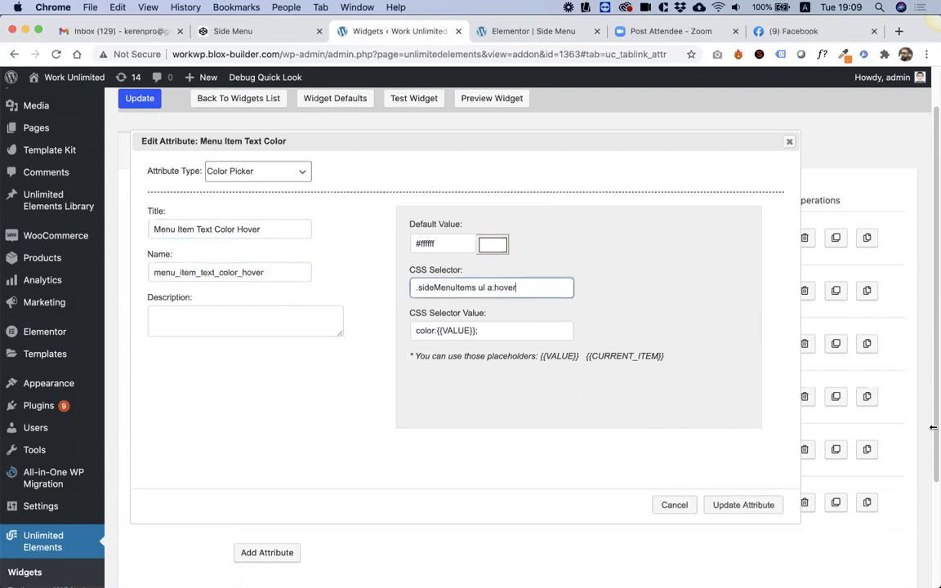
left_click(743, 507)
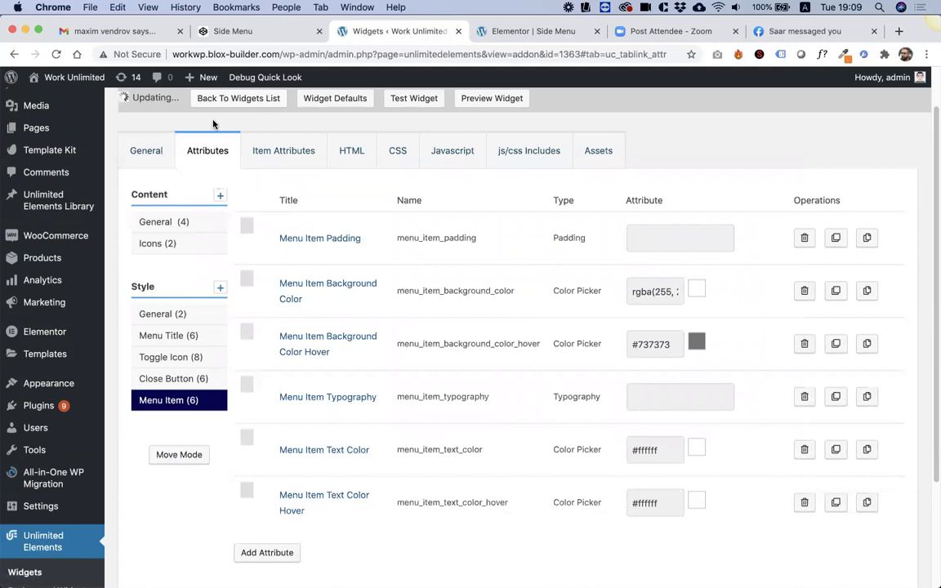
Step: Reload the Elementor page, open the side menu to check its items, and compare it with the CodePen original
left_click(523, 31)
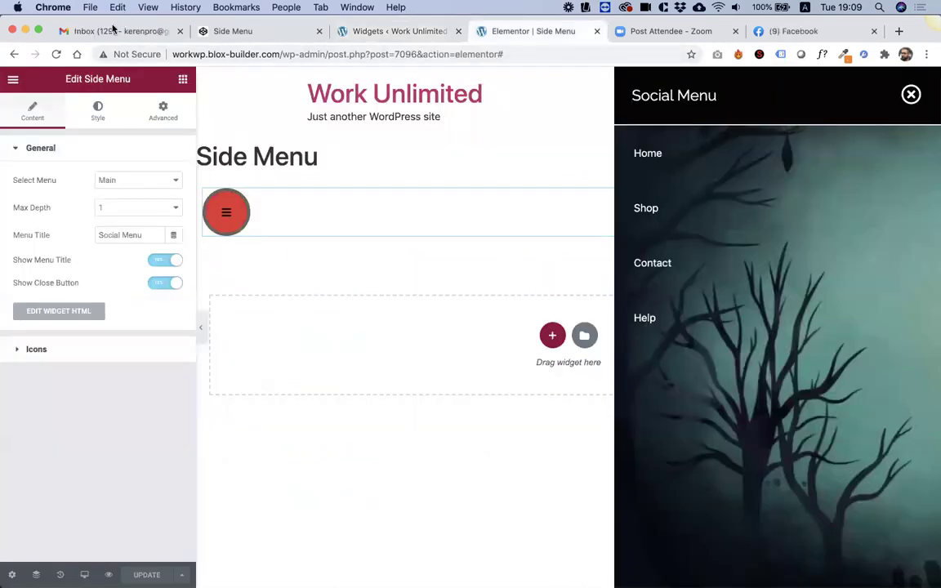
left_click(56, 54)
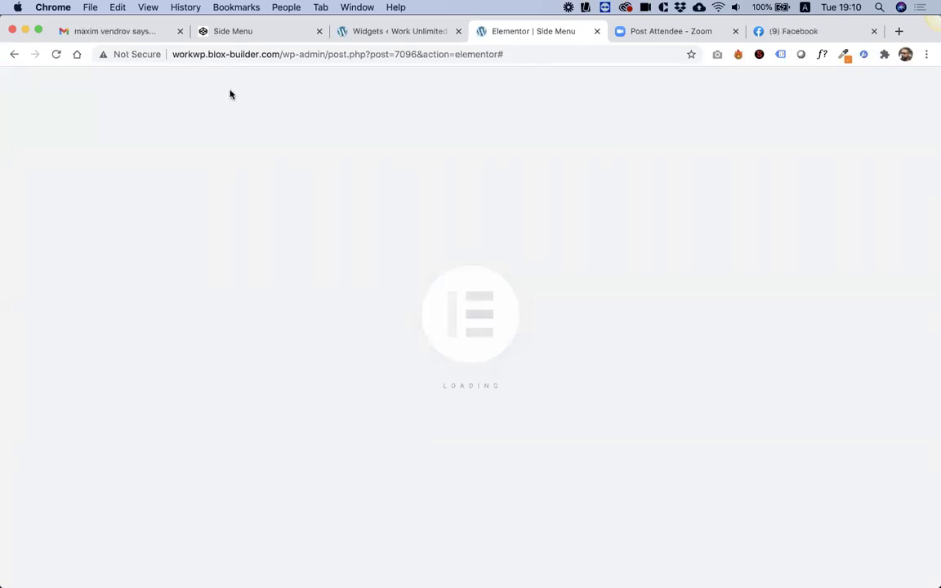
left_click(227, 216)
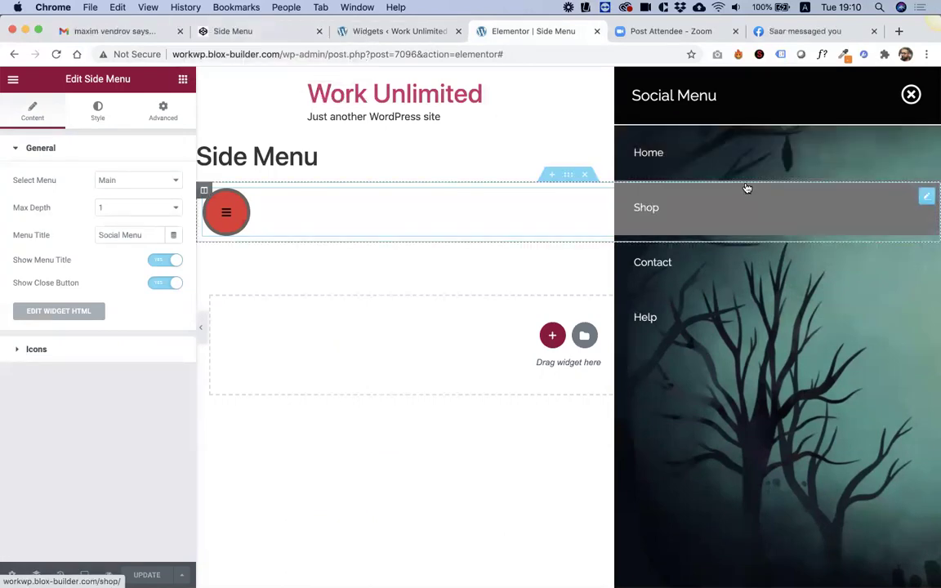
left_click(245, 31)
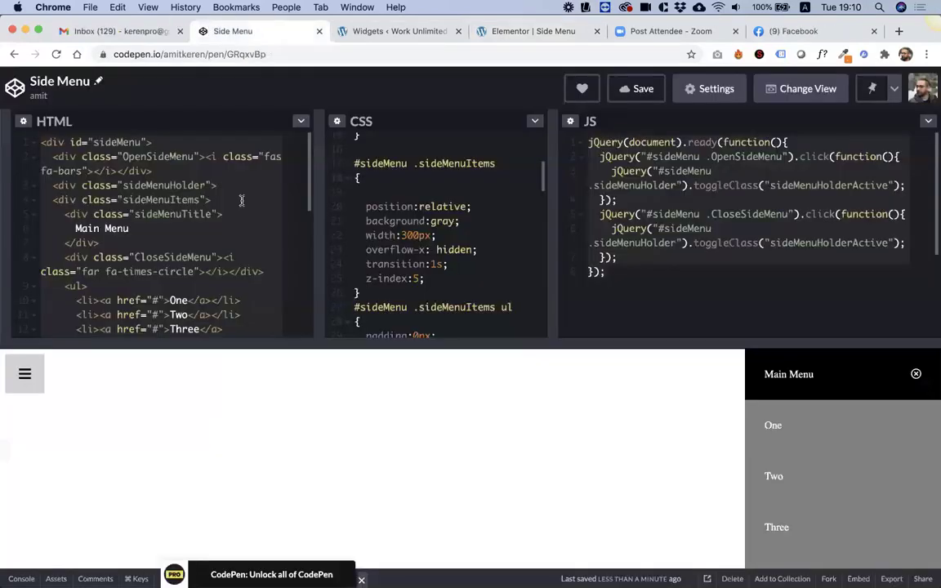
Step: Copy the CSS selector from the widget's Menu Item Padding attribute and close the attribute without changes
left_click(365, 32)
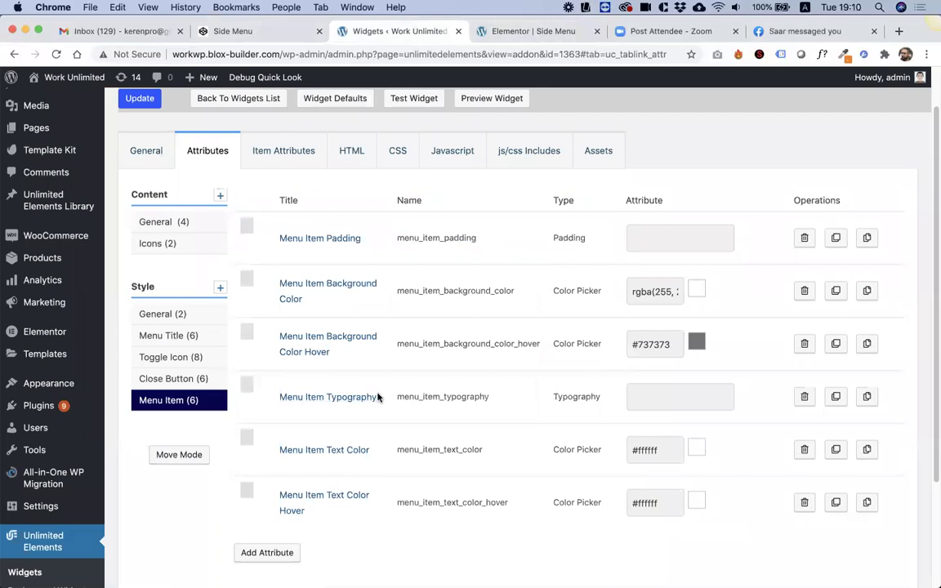
scroll(377, 397, "down", 3)
scroll(374, 394, "up", 4)
scroll(375, 393, "down", 2)
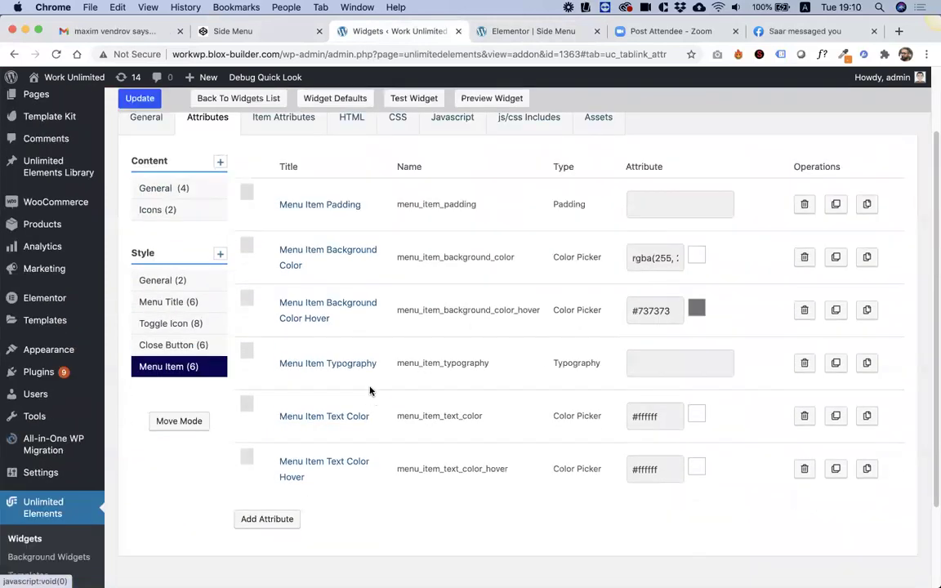
left_click(319, 206)
scroll(505, 383, "down", 3)
left_click(490, 410)
key("ctrl+a")
key("super+c")
left_click(789, 141)
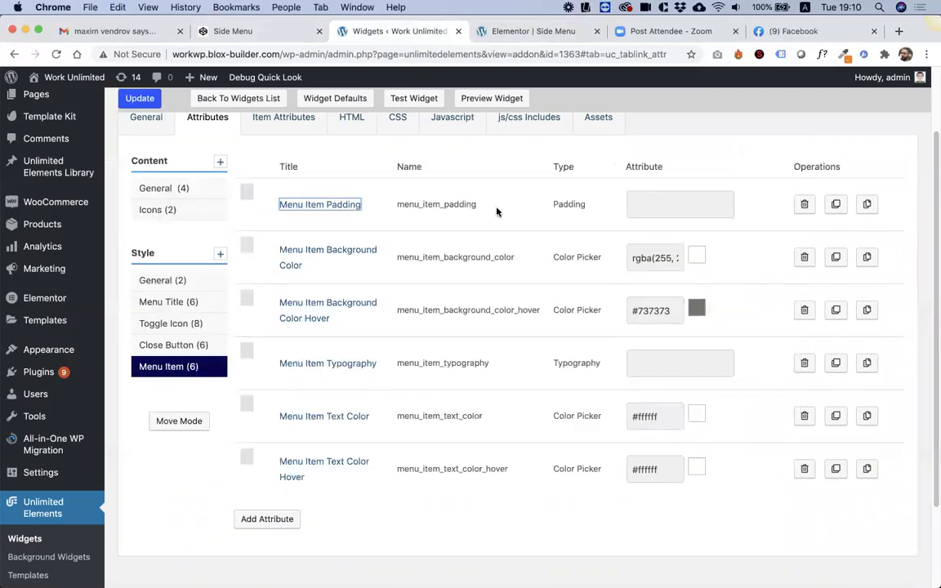
Step: Start a new Margins attribute titled Menu Item Margin, named menu_item_margin, with responsive control enabled
scroll(331, 436, "down", 3)
left_click(283, 415)
left_click(275, 172)
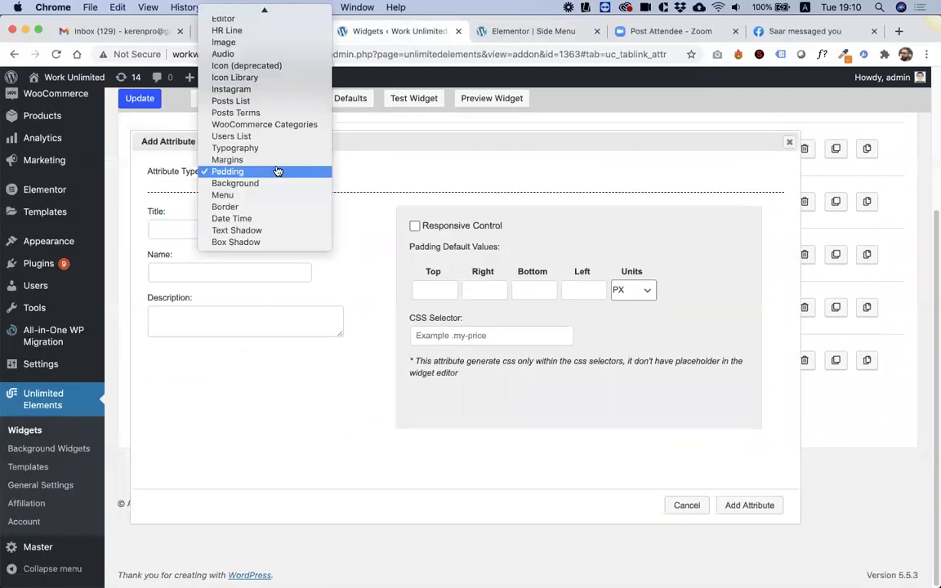
left_click(277, 161)
type("Menu Item Margin")
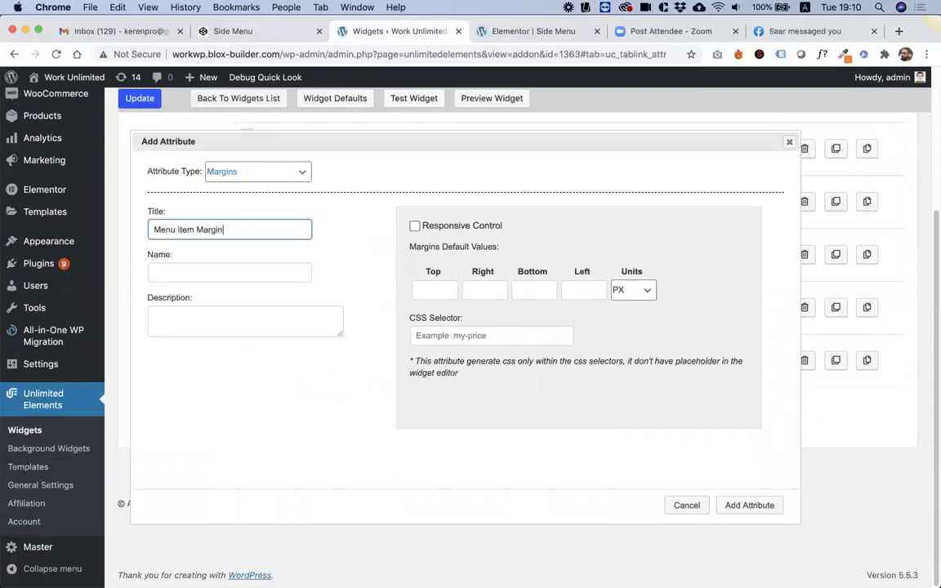
key("Tab")
left_click(429, 228)
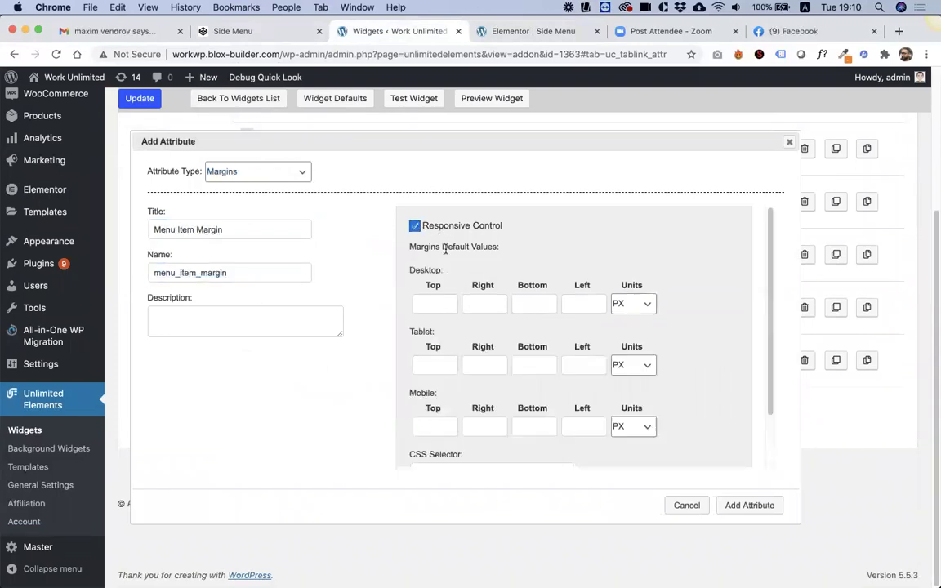
Step: Set all four desktop margin defaults to 0, paste the copied CSS selector, and add the margin attribute
left_click(433, 304)
type("0")
key("Tab")
type("0")
key("Tab")
type("0")
key("Tab")
type("0")
scroll(596, 296, "down", 3)
left_click(490, 409)
key("super+v")
left_click(745, 505)
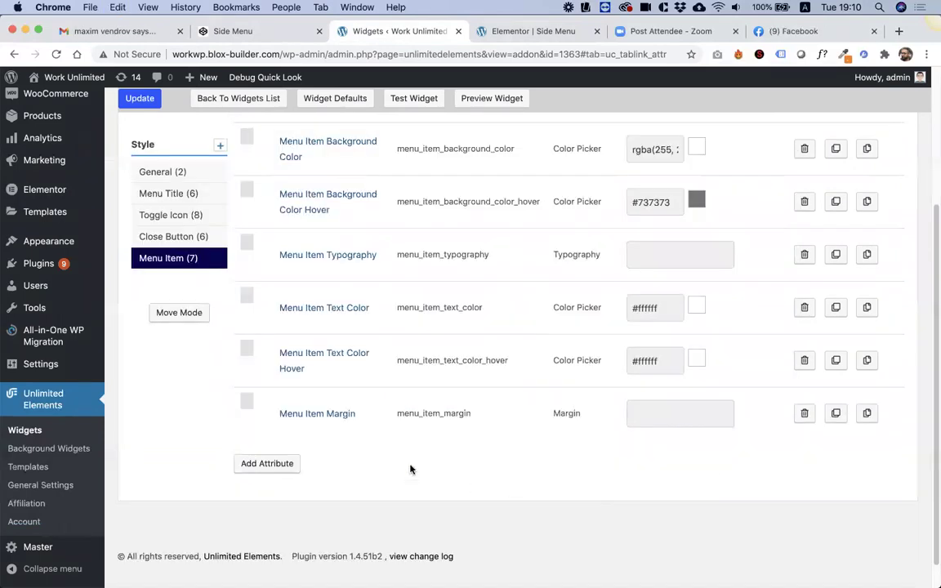
Step: Start a new Border attribute in the Menu Item section titled Menu Item Border and named menu_item_border
left_click(267, 442)
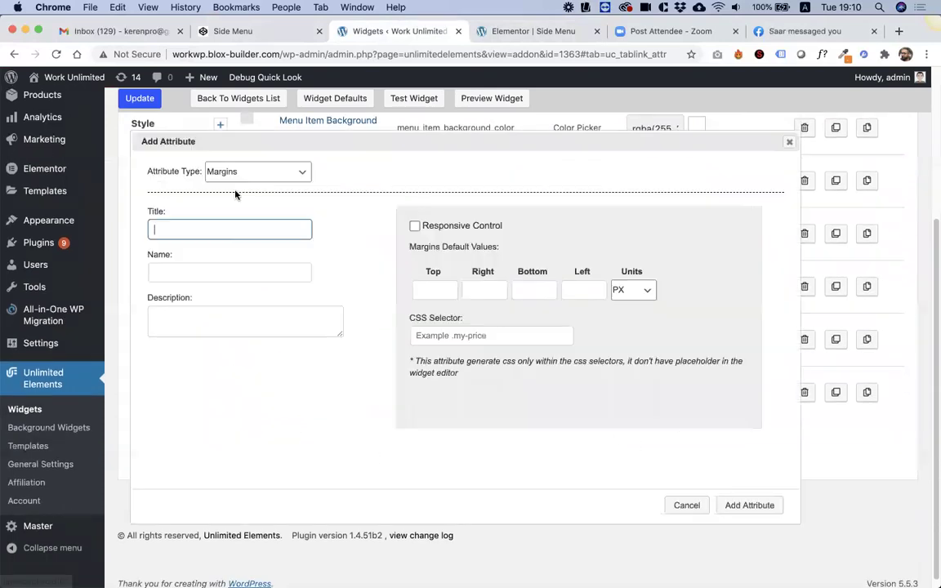
left_click(244, 173)
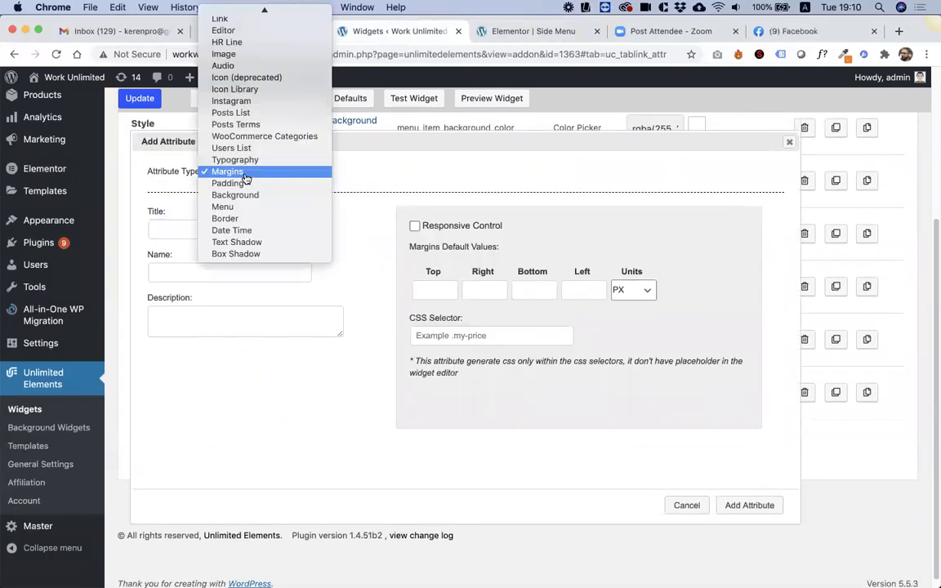
key("Down")
key("Down")
key("Down")
key("Down")
key("Return")
type("Menu Item Border")
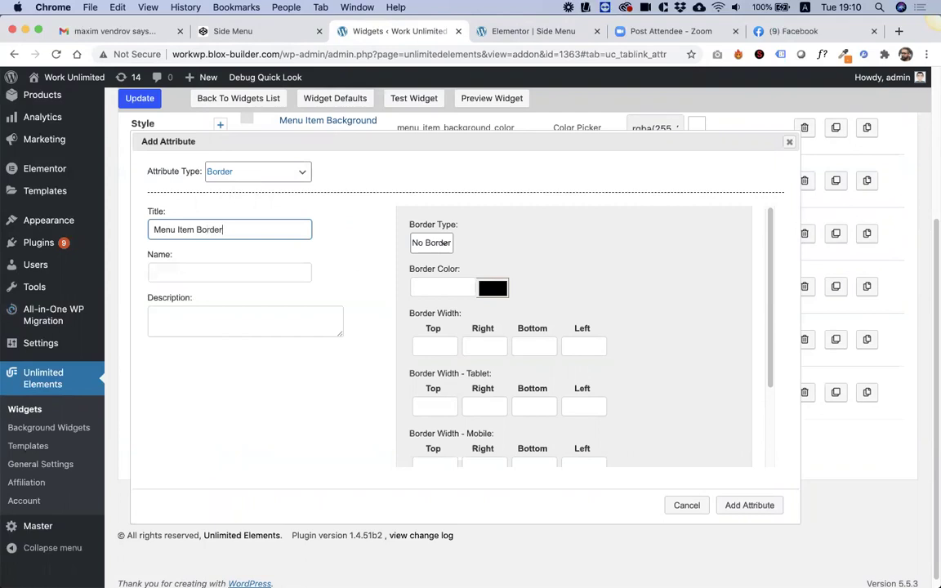
key("Tab")
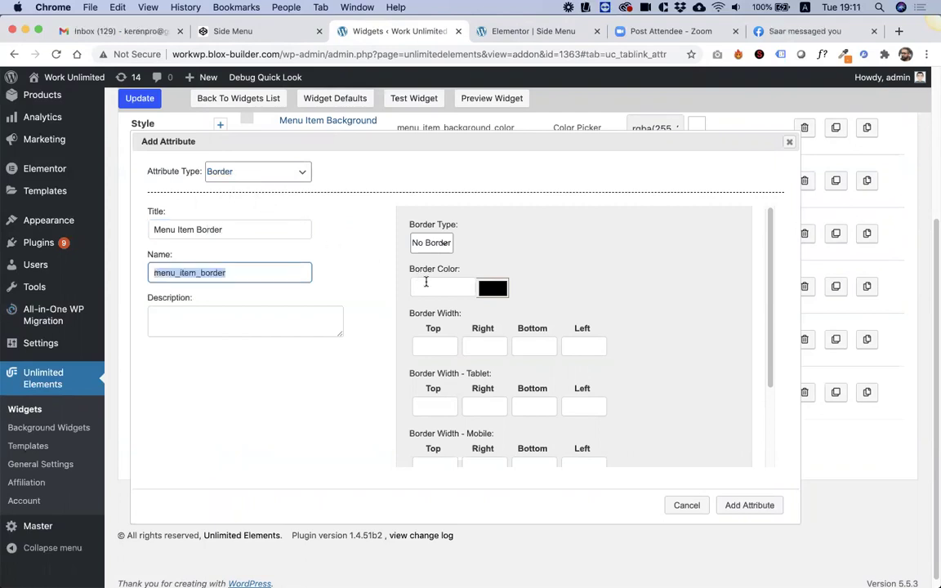
Step: Set the default border type to Solid and the border color to a semi-transparent white
left_click(419, 243)
left_click(431, 253)
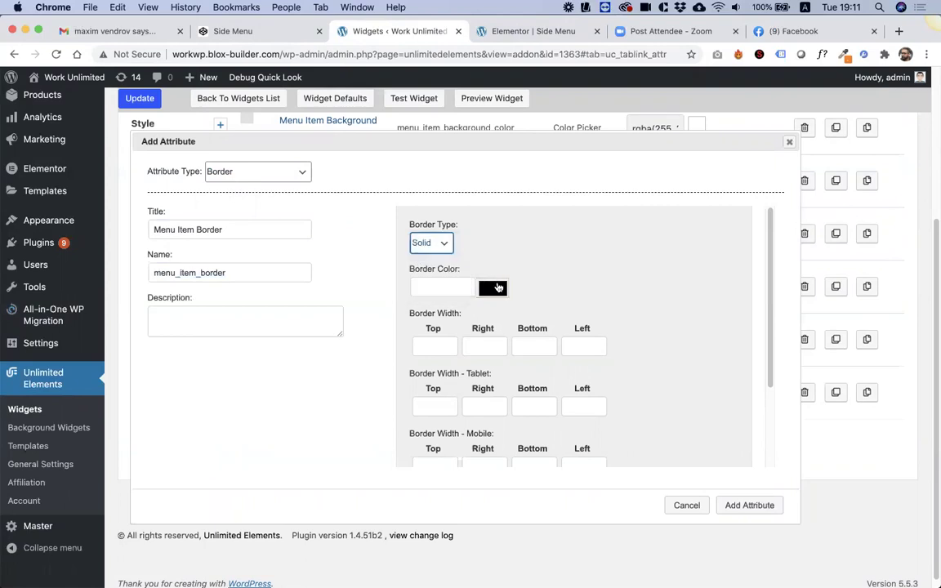
left_click(494, 288)
left_click_drag(516, 335, 480, 301)
left_click(578, 277)
left_click(494, 288)
left_click_drag(603, 420, 525, 424)
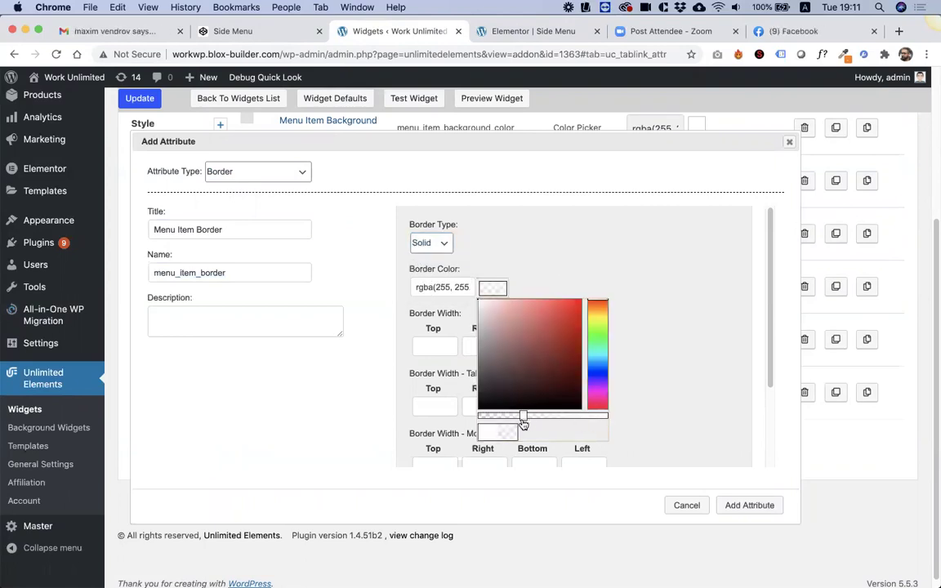
left_click(578, 281)
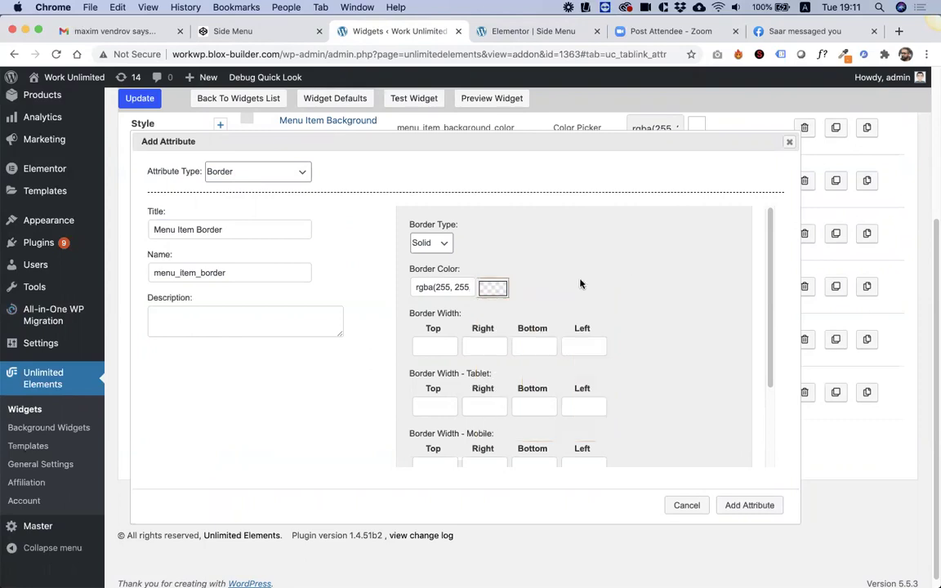
left_click_drag(458, 288, 518, 290)
left_click(460, 287)
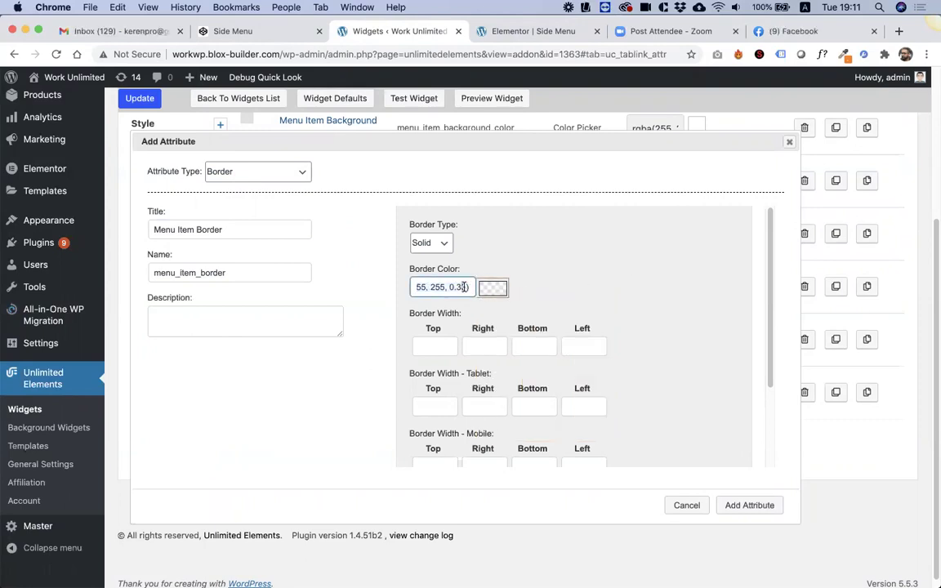
left_click(580, 285)
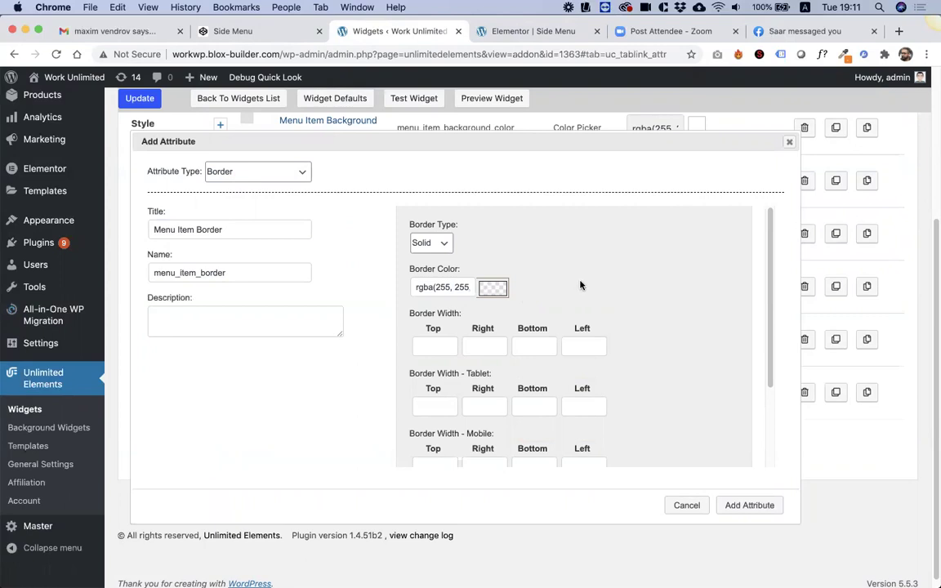
Step: Set the border widths to 0 top, 0 right, 1 bottom and 0 left, use the CSS selector .sideMenuItems ul a, and add the attribute
scroll(436, 336, "down", 3)
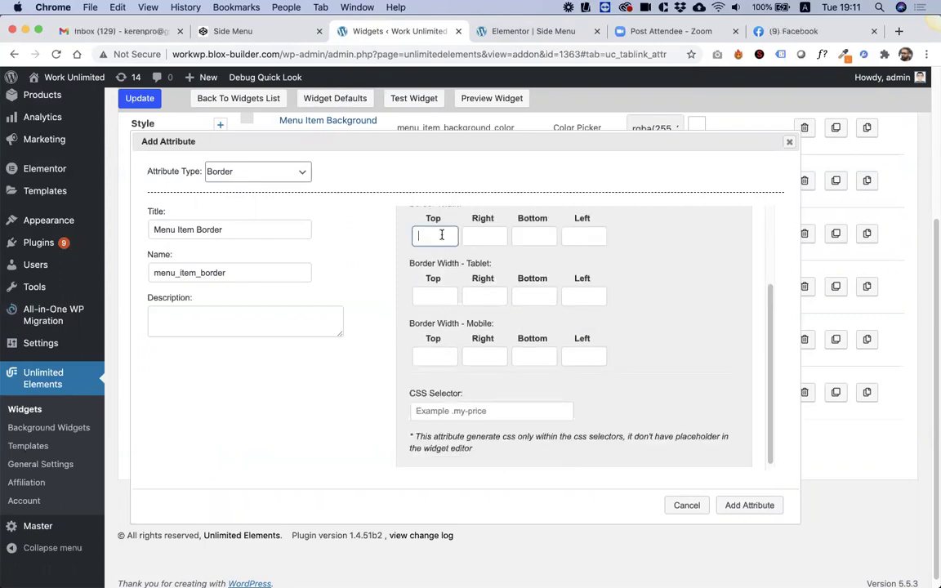
type("0")
key("Tab")
type("0")
key("Tab")
type("1")
key("Tab")
left_click(431, 411)
type(".sideMenuItems ul a")
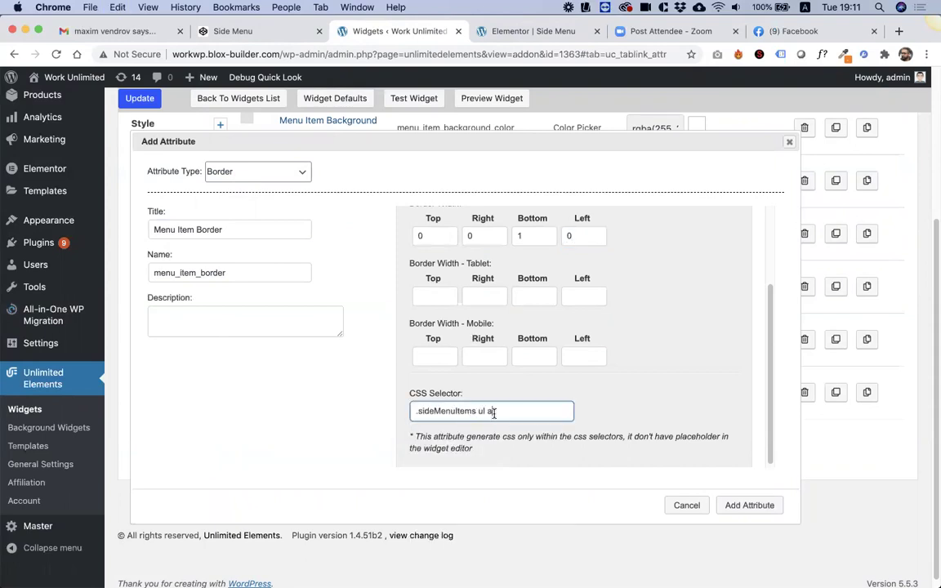
left_click(749, 508)
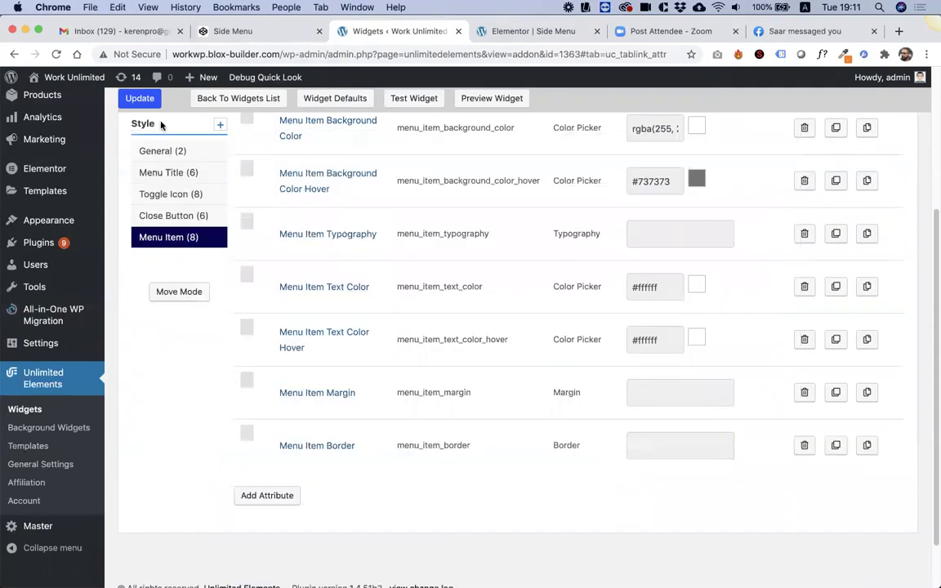
Step: Reload the Elementor page and open the side menu to check the menu item borders
left_click(535, 32)
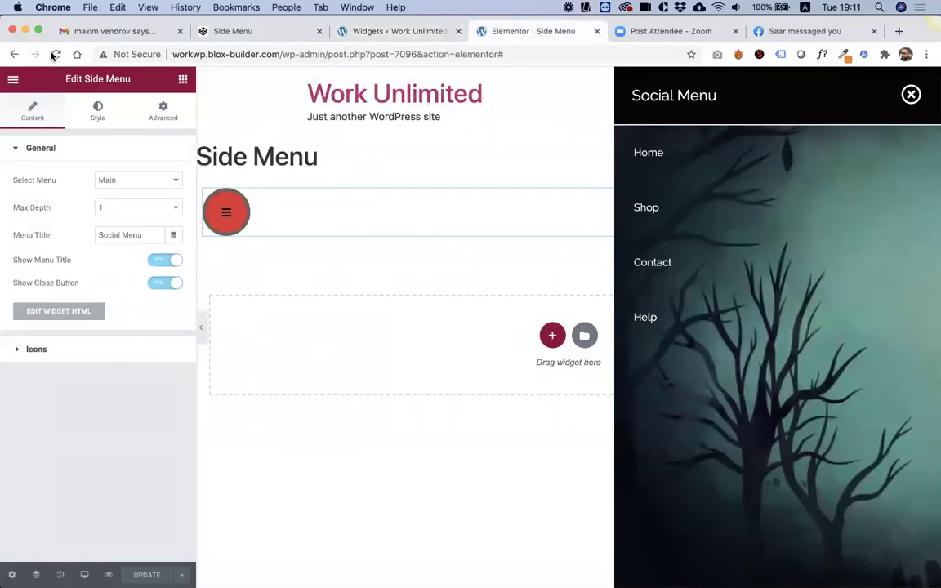
left_click(55, 55)
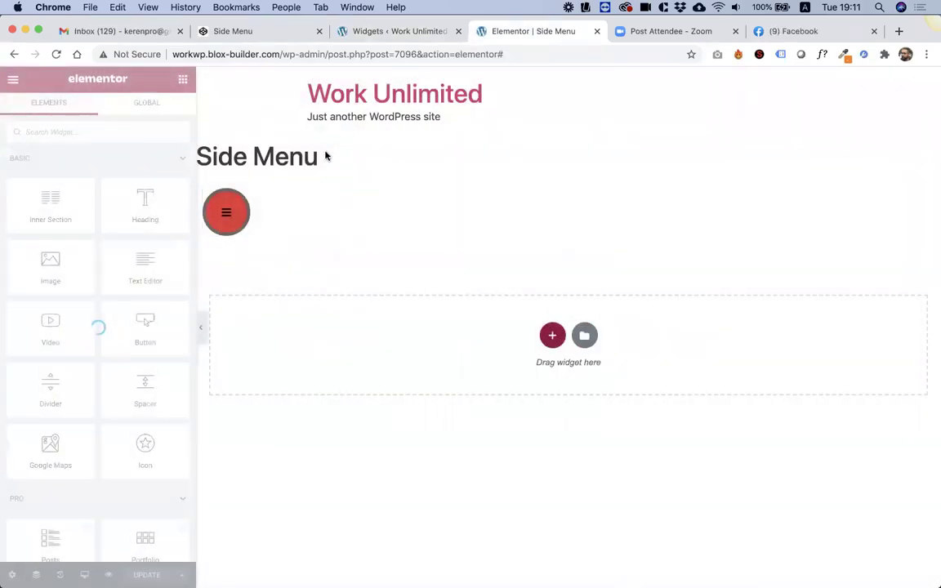
left_click(228, 211)
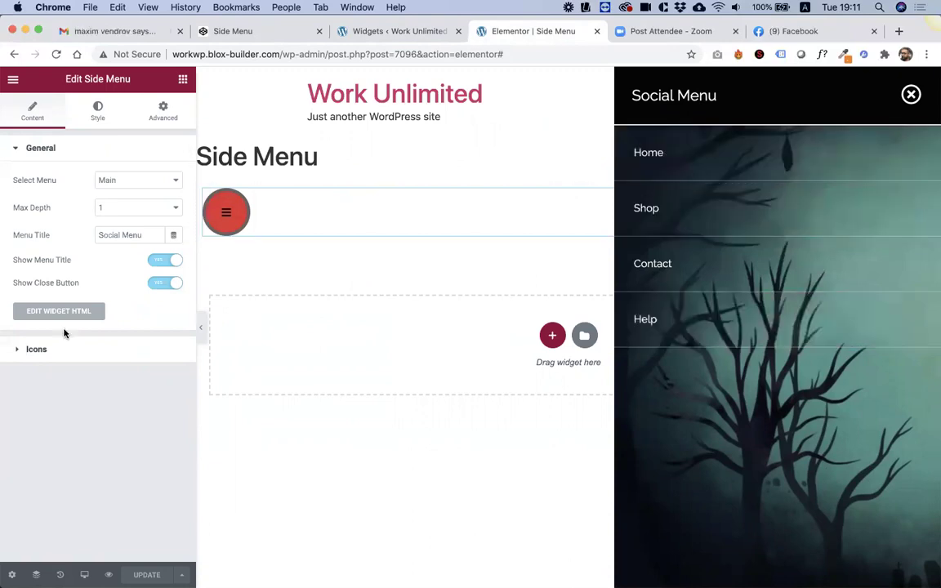
Step: In the Menu Item style settings of the Side Menu widget, set the menu item padding to 14 px on all sides
left_click(98, 112)
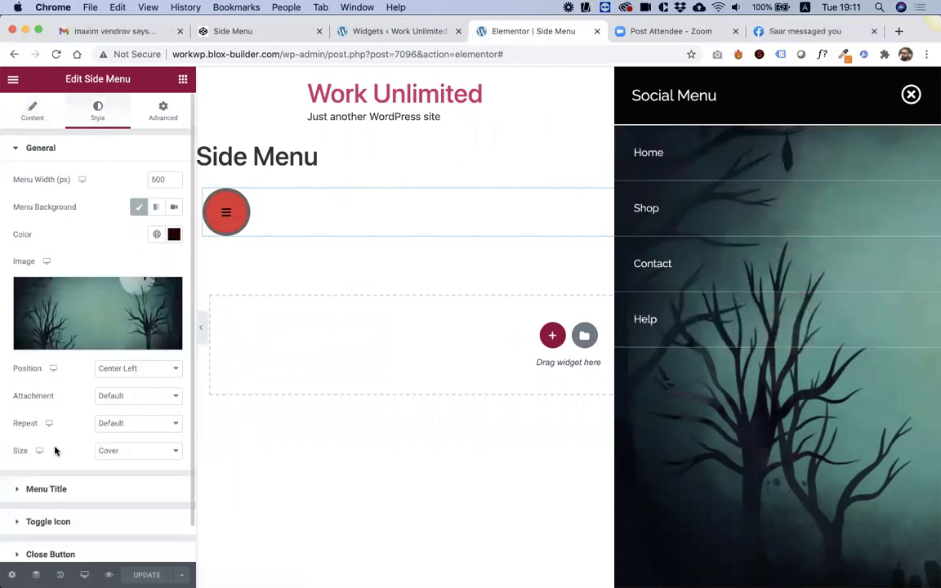
scroll(58, 458, "down", 2)
left_click(47, 552)
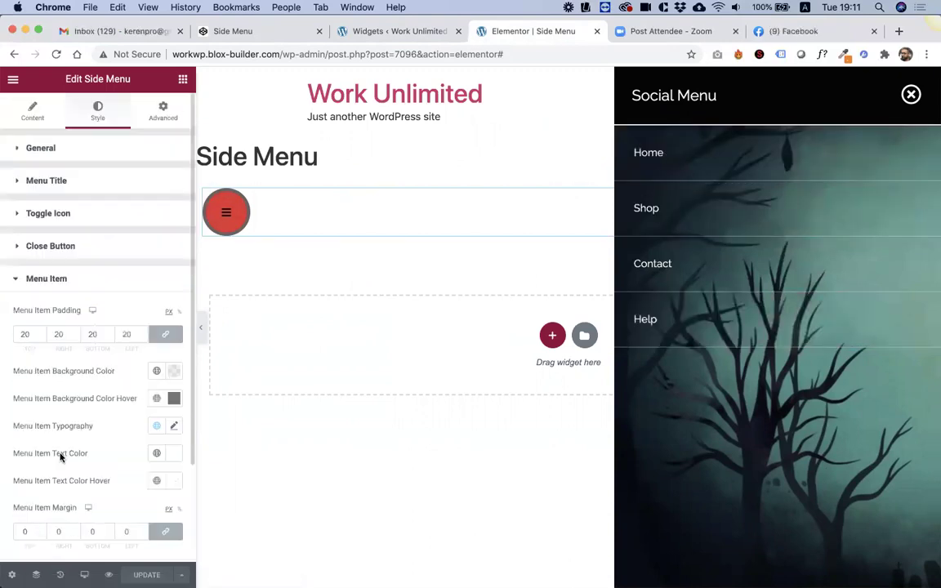
scroll(68, 392, "down", 3)
left_click(27, 214)
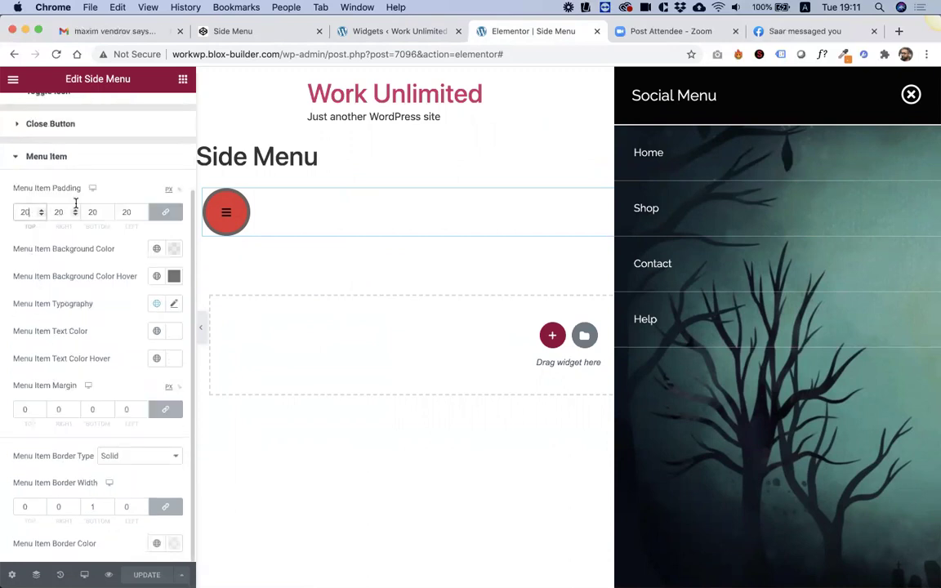
key("BackSpace")
key("BackSpace")
type("16")
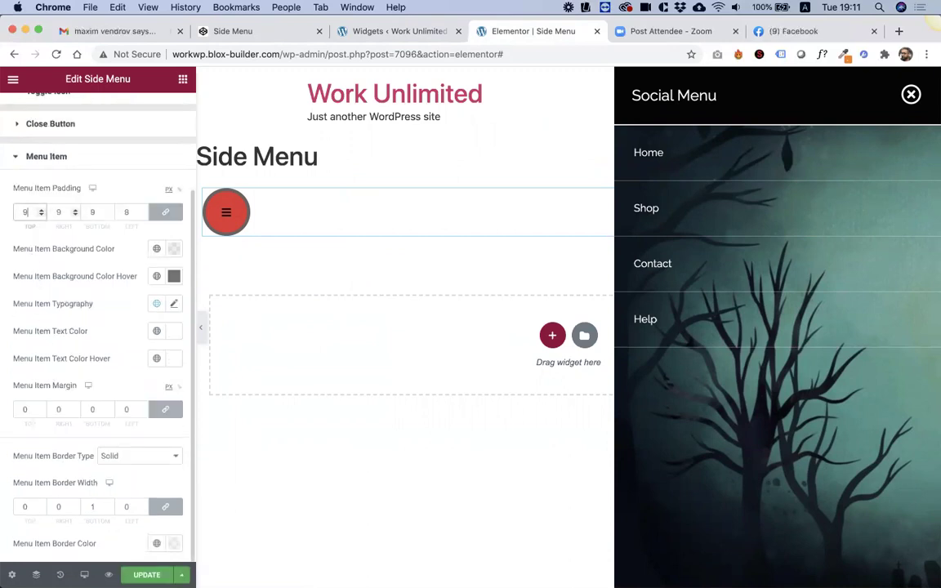
key("BackSpace")
key("BackSpace")
type("14")
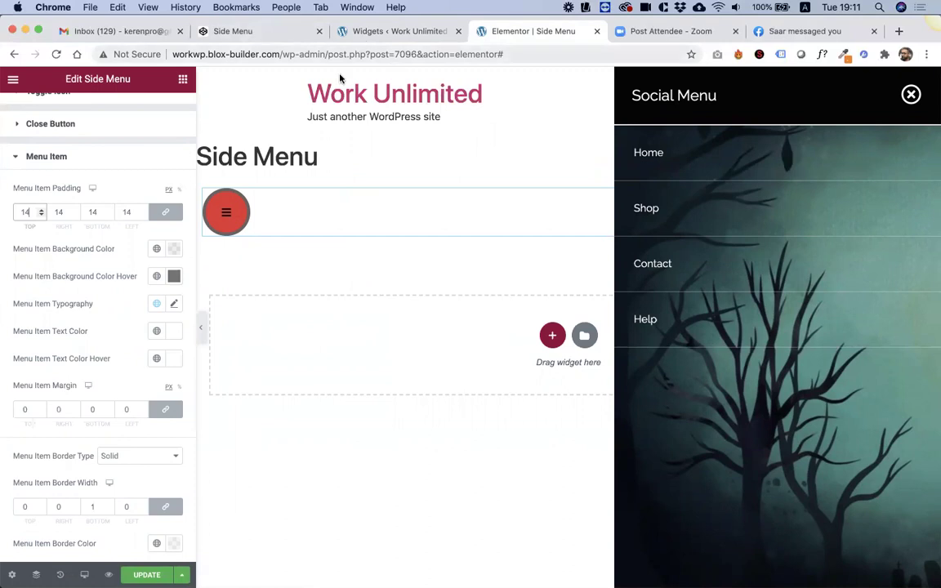
Step: Set the menu item margin to 8 px on all sides and update the page
left_click(31, 411)
type("17")
key("BackSpace")
key("BackSpace")
type("8")
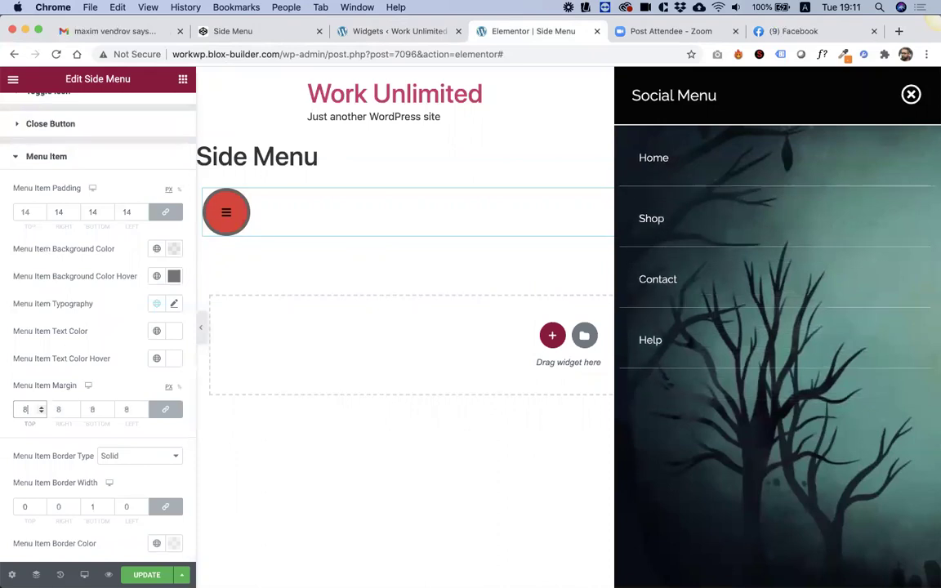
left_click(147, 575)
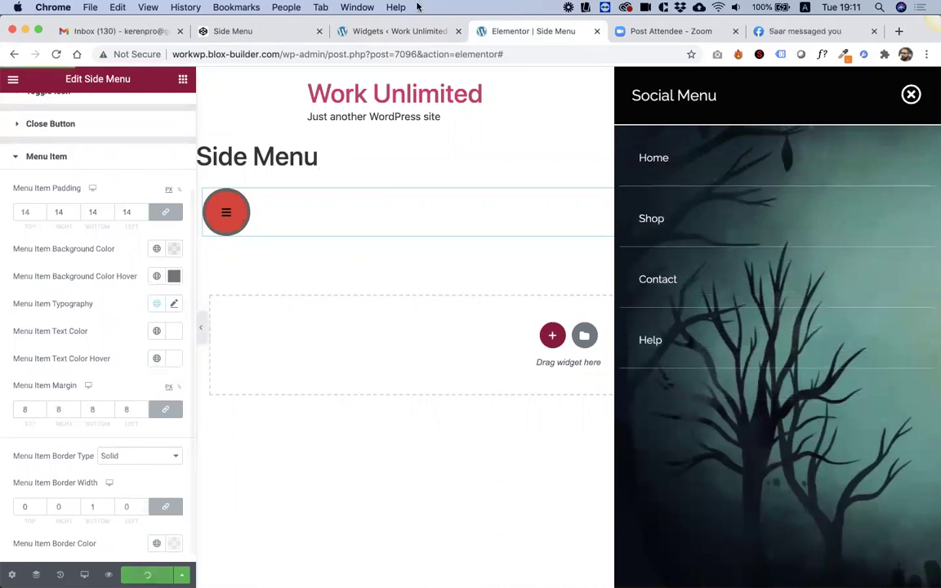
Step: In the widget's CSS, delete the padding:30px and color:white declarations from the .sideMenuItems ul a rule
left_click(375, 27)
scroll(329, 205, "up", 5)
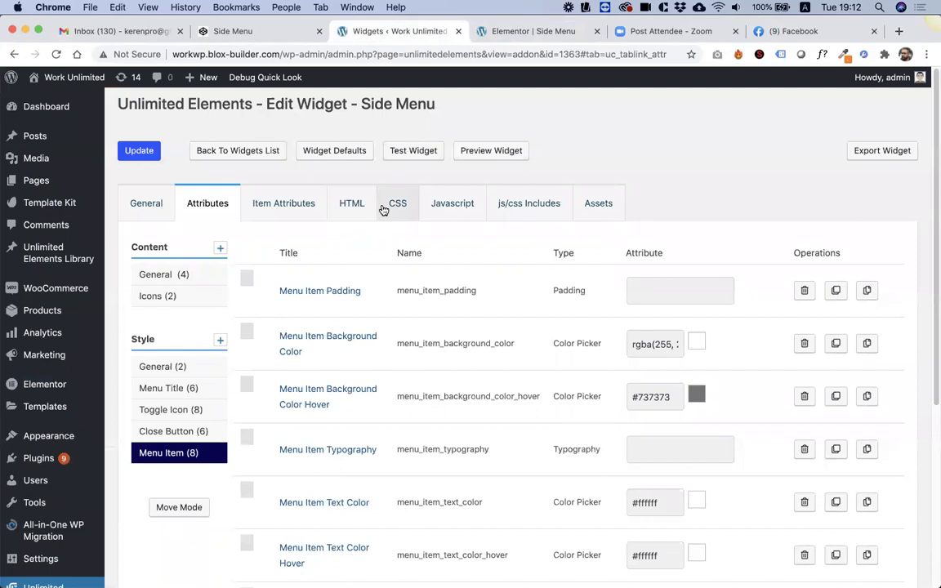
left_click(394, 204)
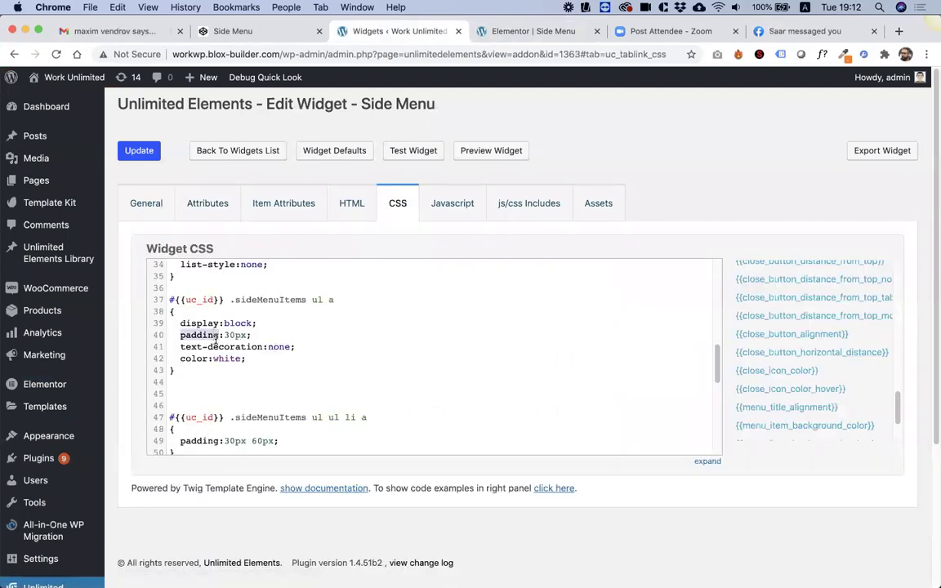
left_click(245, 335)
key("super+d")
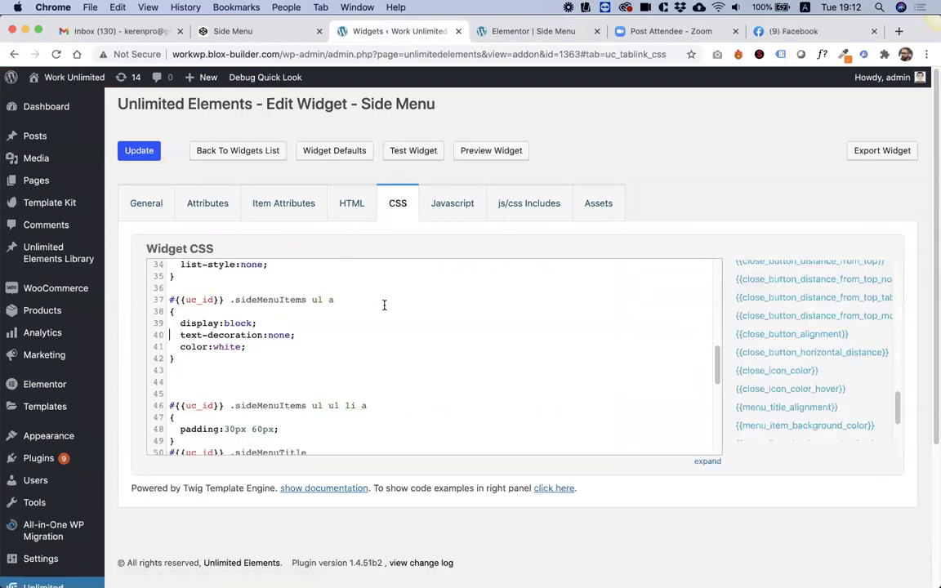
left_click(201, 344)
key("super+d")
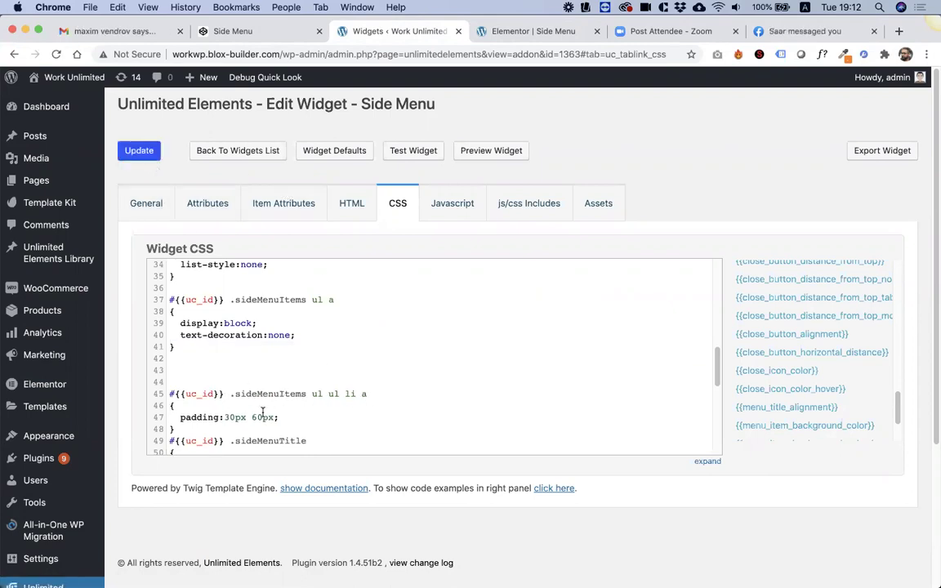
Step: Reload the Elementor page and open the side menu to check the menu item spacing after the CSS cleanup
left_click(510, 33)
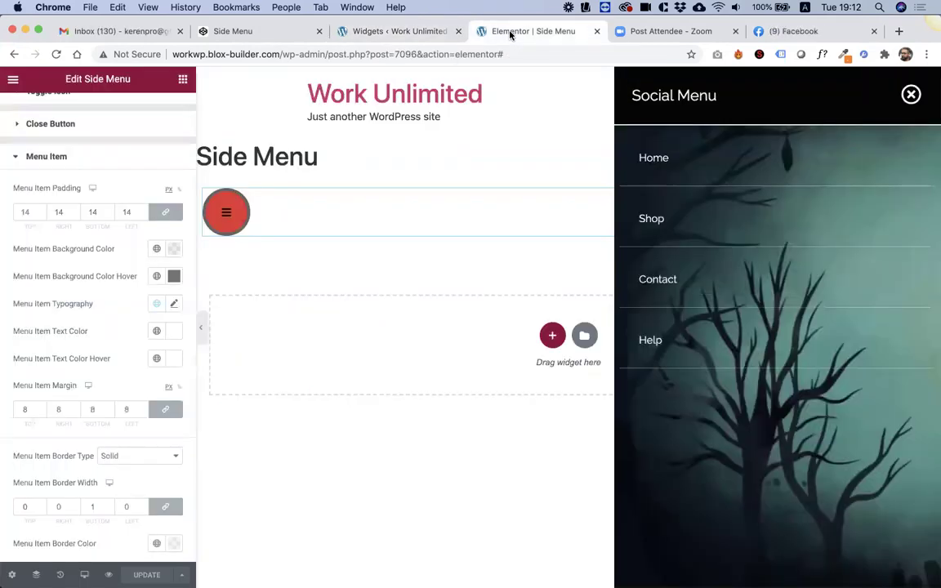
left_click(56, 54)
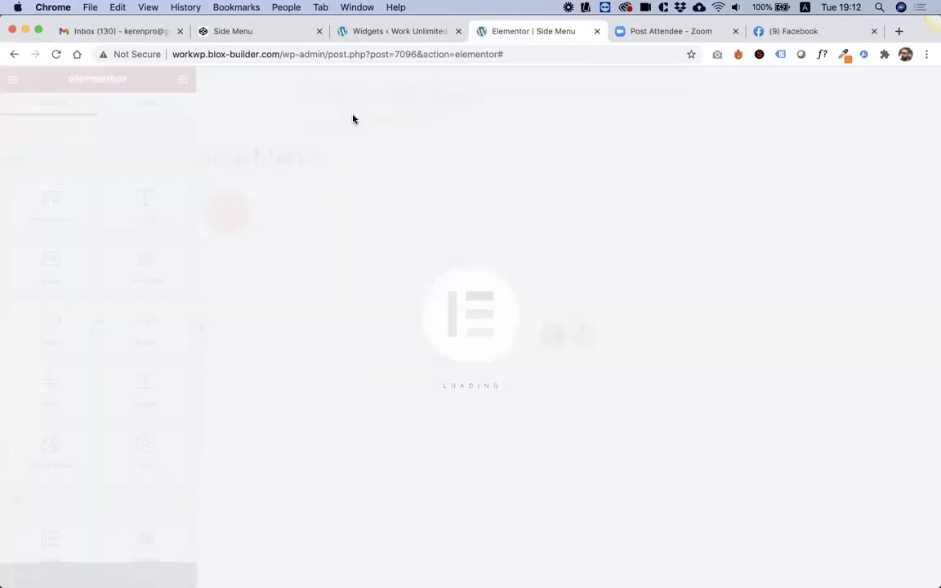
left_click(227, 212)
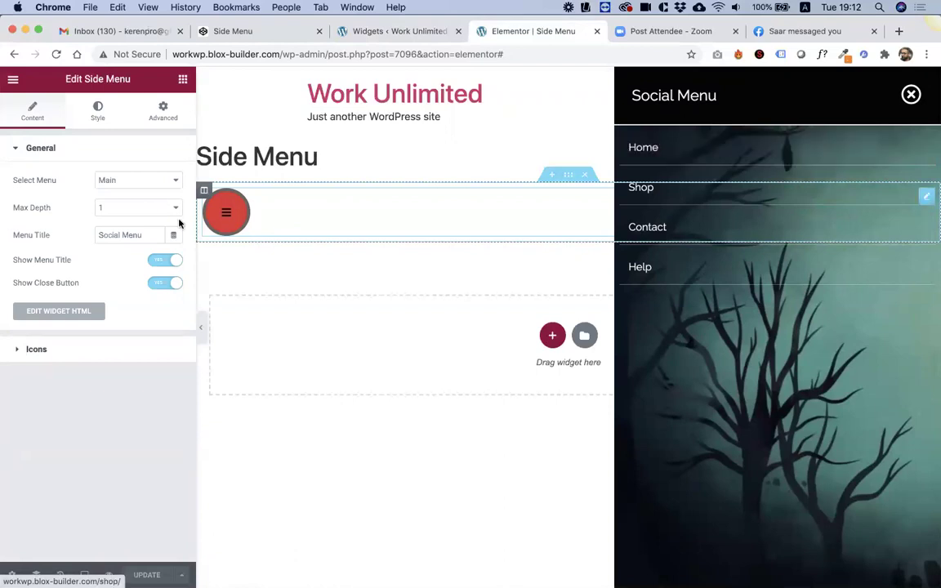
Step: Set the Side Menu widget's menu item padding to 24 px on all sides in its style settings
left_click(98, 111)
scroll(65, 506, "down", 2)
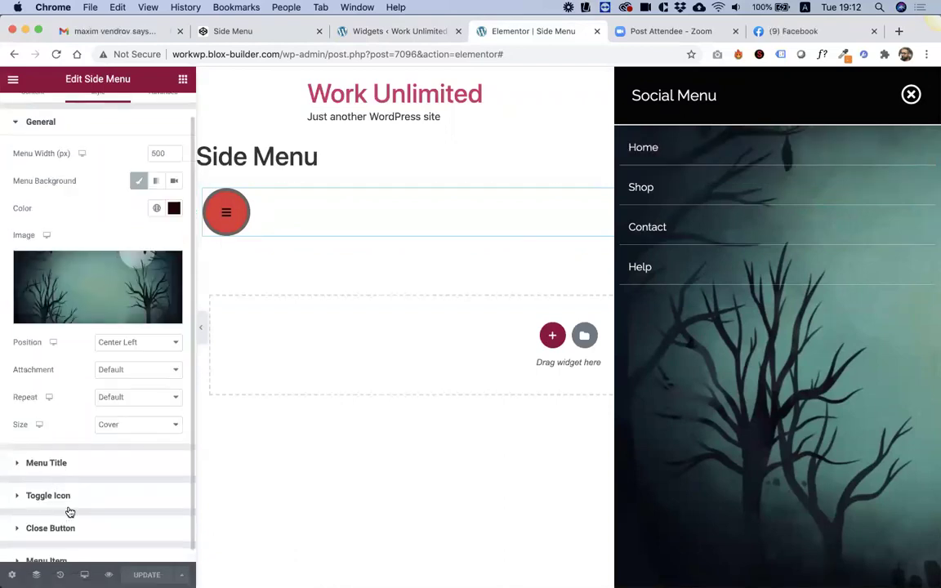
left_click(64, 548)
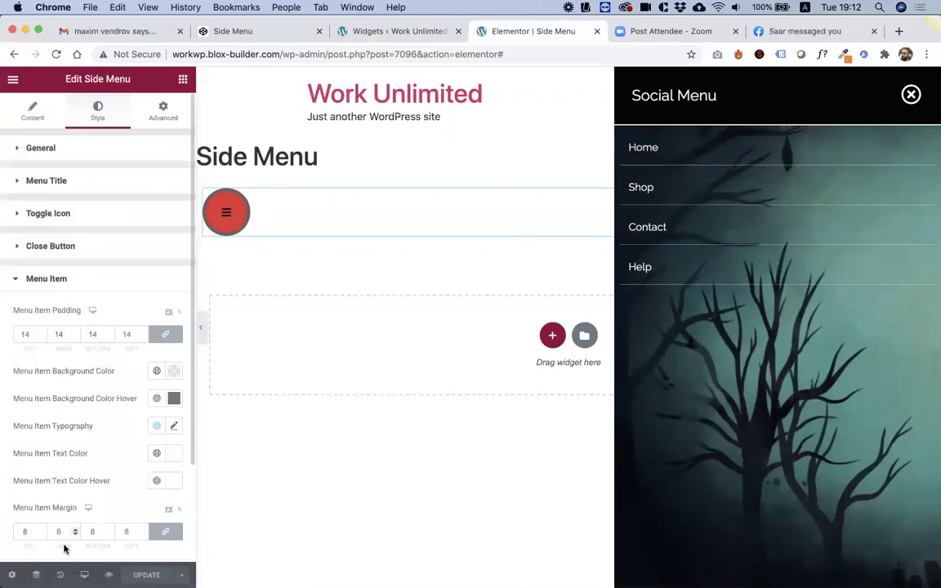
double_click(65, 335)
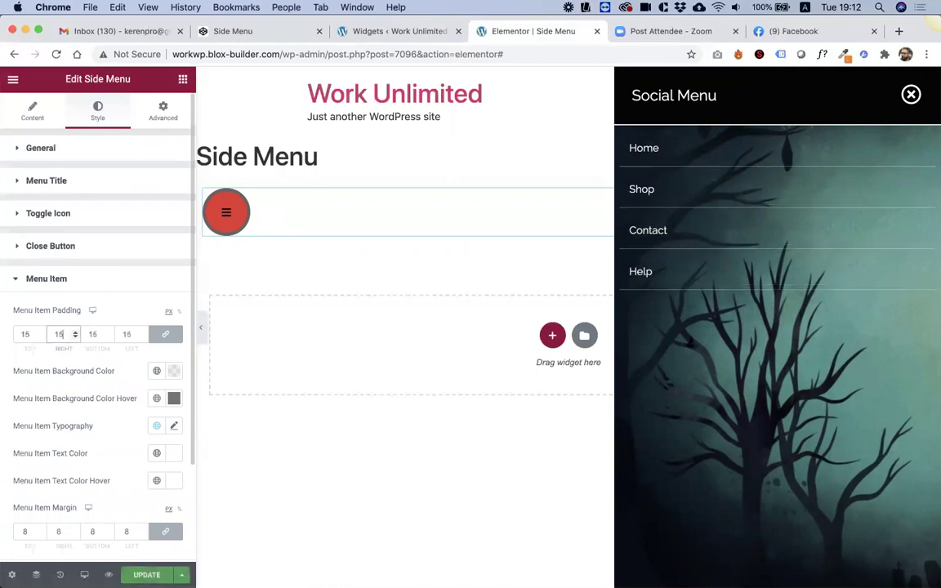
type("24")
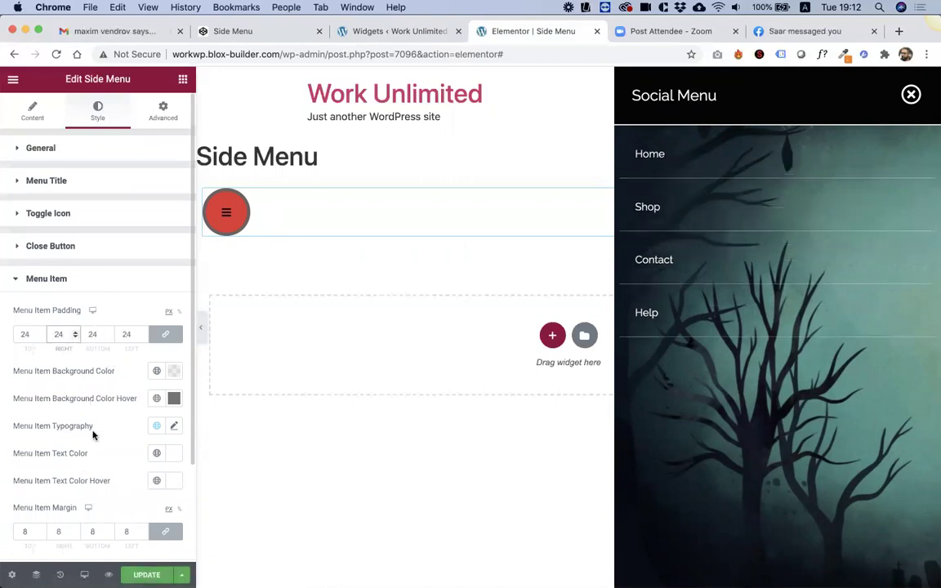
Step: Try unlinked menu item margins of 8 top, 0 right, 8 bottom and 40 left with the side menu open, and relink them
scroll(98, 446, "down", 3)
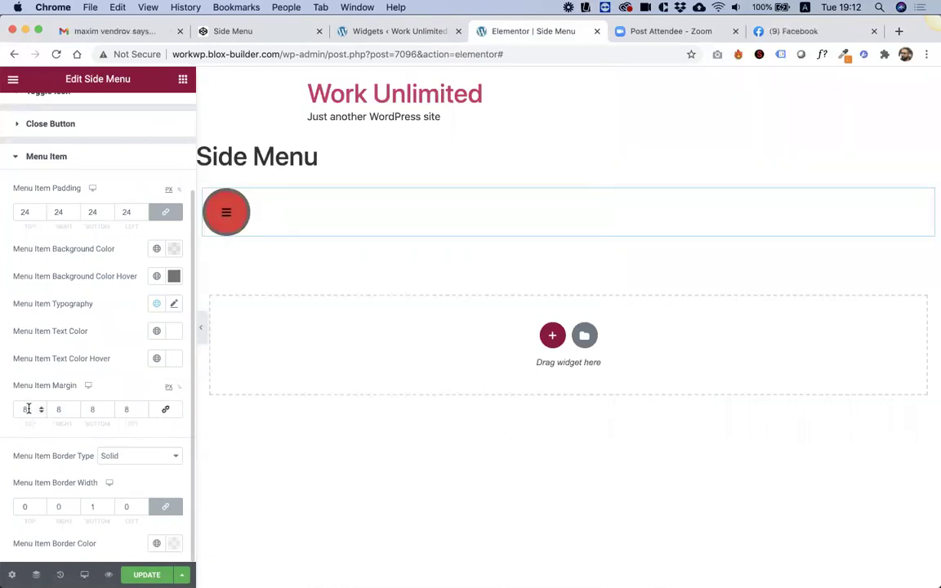
left_click(225, 214)
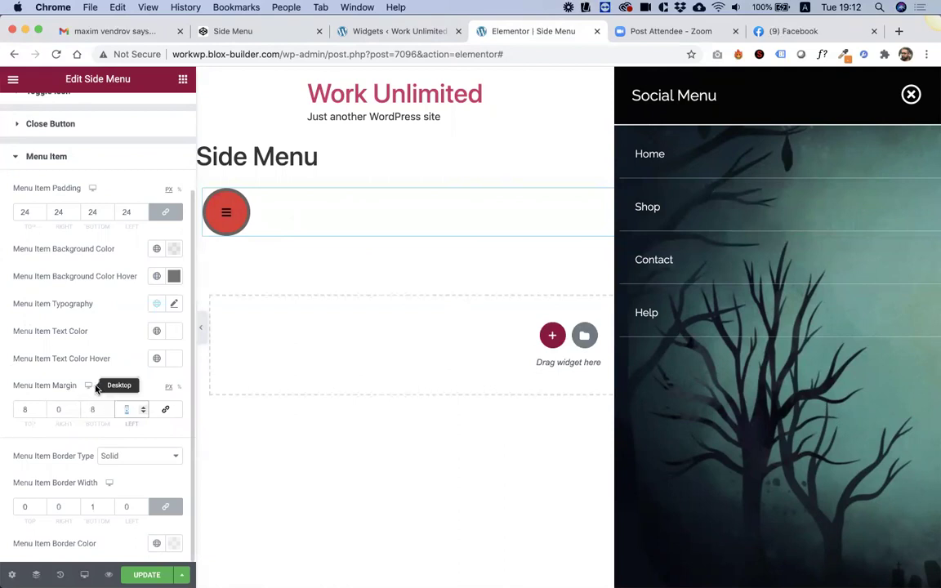
type("40")
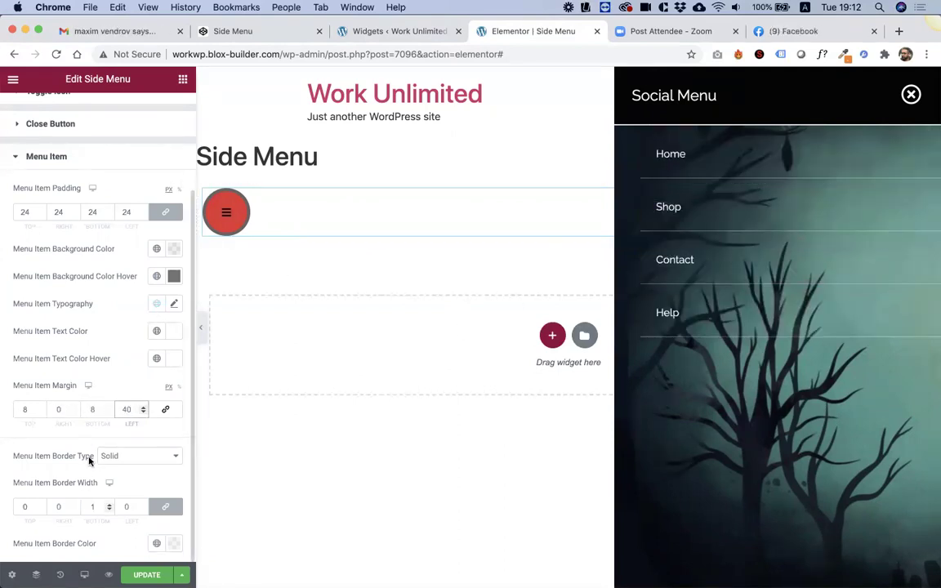
left_click(162, 414)
left_click(163, 411)
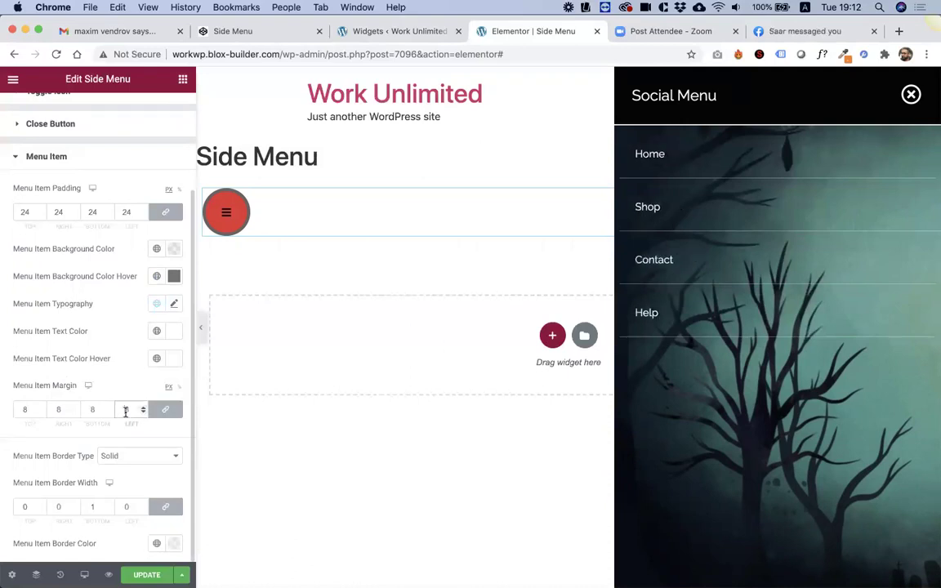
Step: Set the linked menu item margins to 0 on all sides and update the page
type("0")
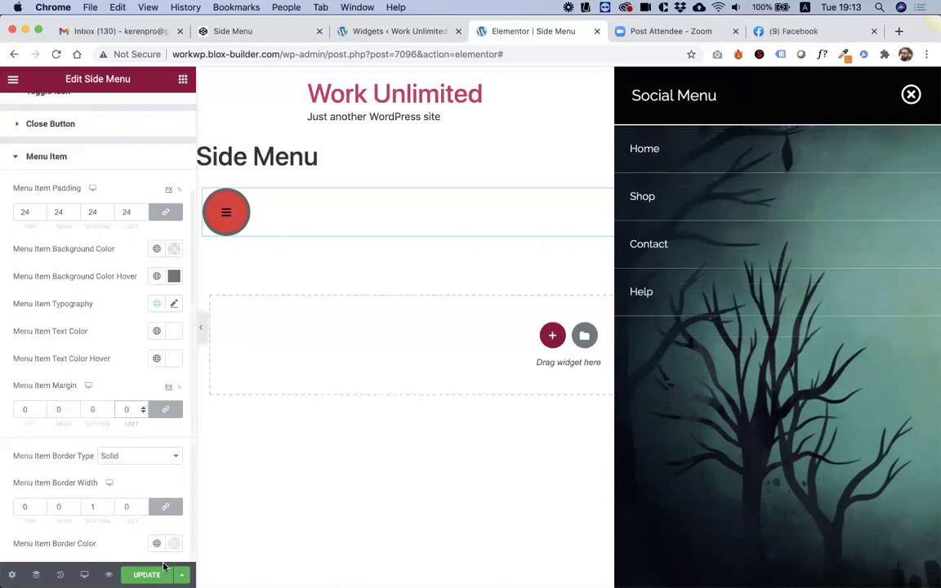
left_click(147, 575)
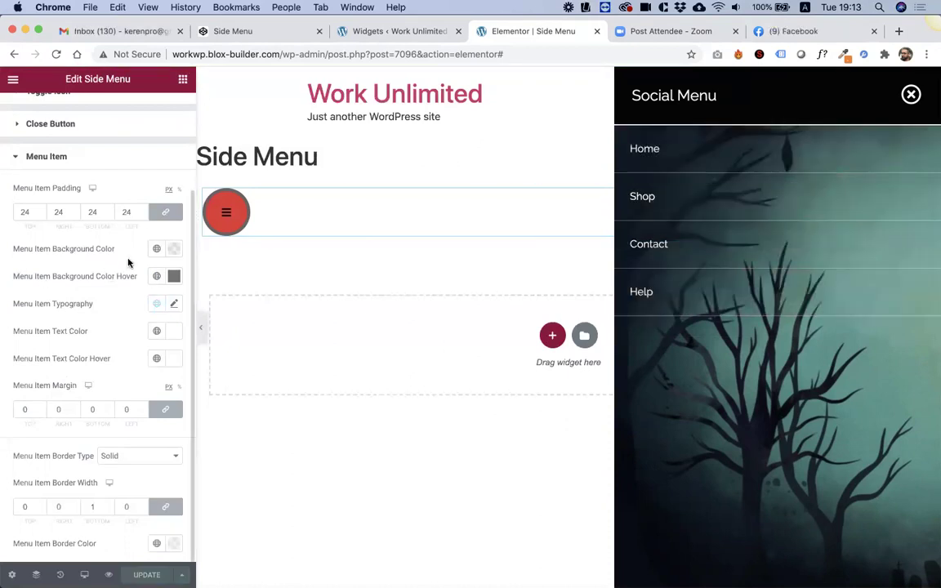
Step: Set the menu item typography size to 22 px while the side menu is open
left_click(172, 305)
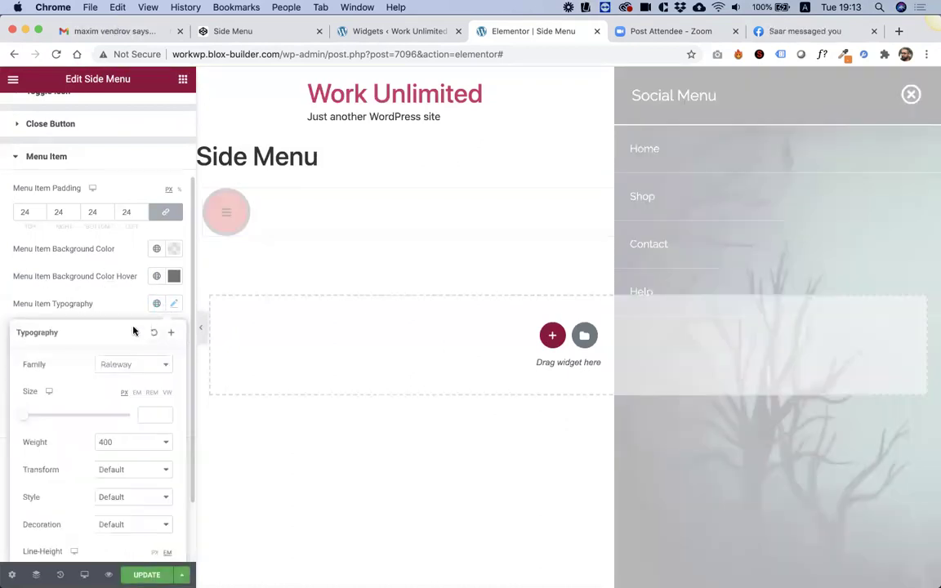
left_click(229, 217)
left_click(173, 304)
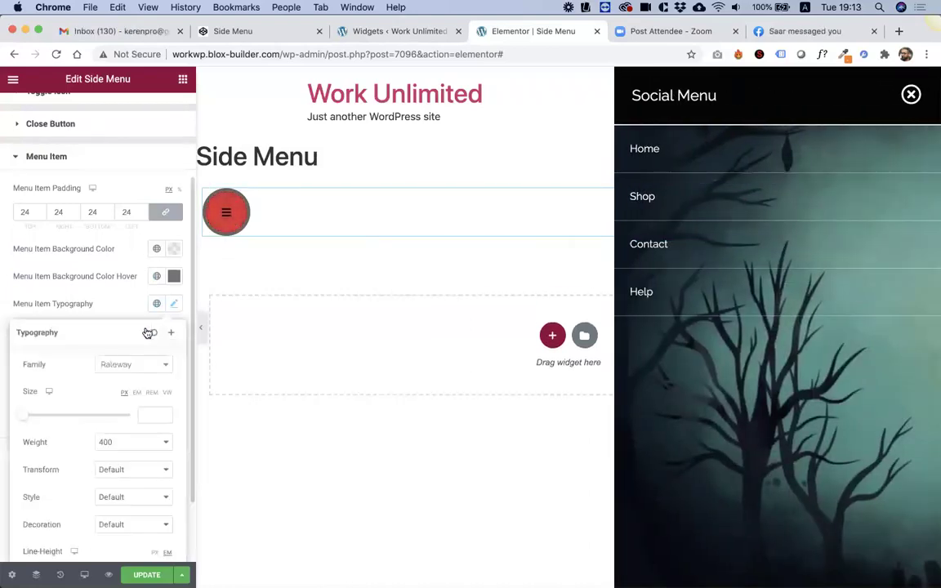
left_click_drag(27, 420, 34, 419)
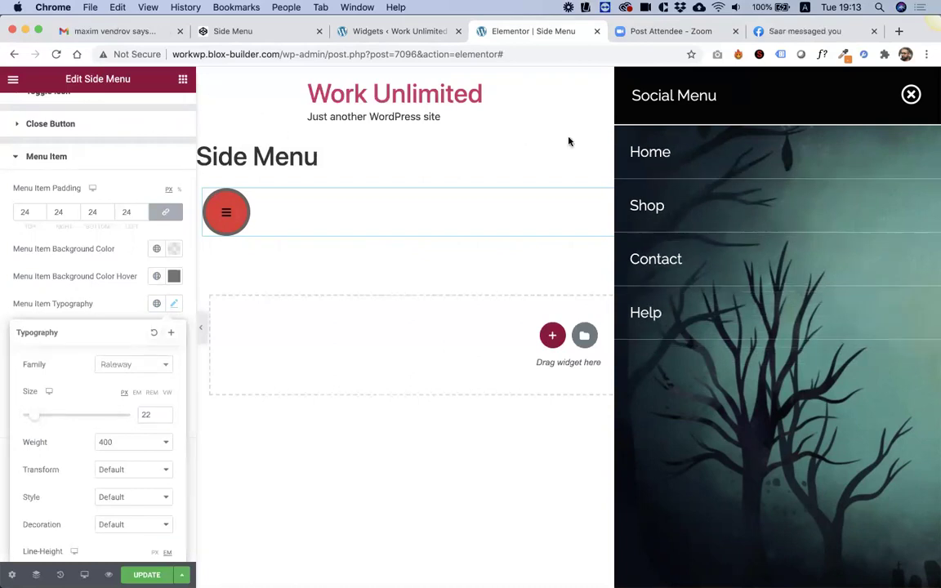
left_click(184, 472)
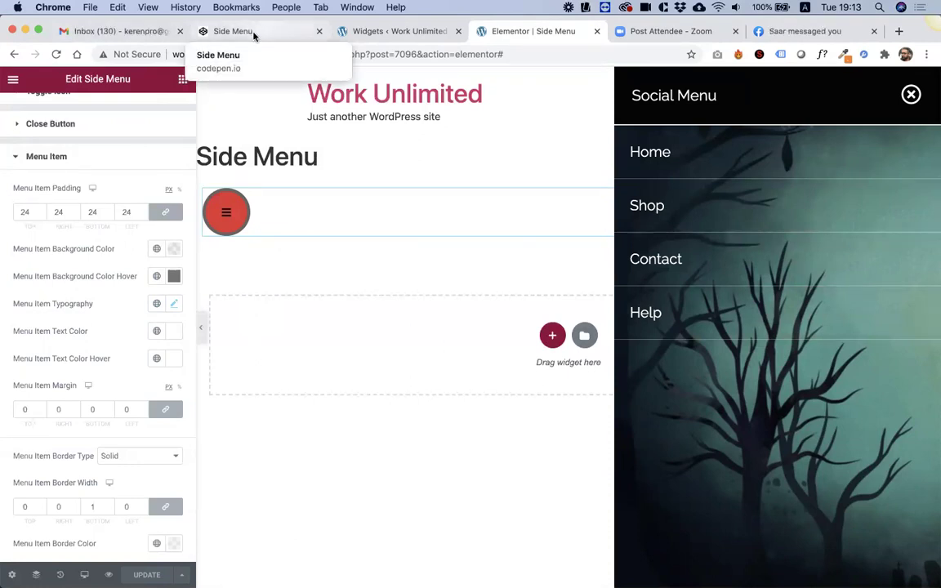
Step: Add a Style section titled Menu Sub Items to the widget's attributes in Unlimited Elements and open it
left_click(232, 32)
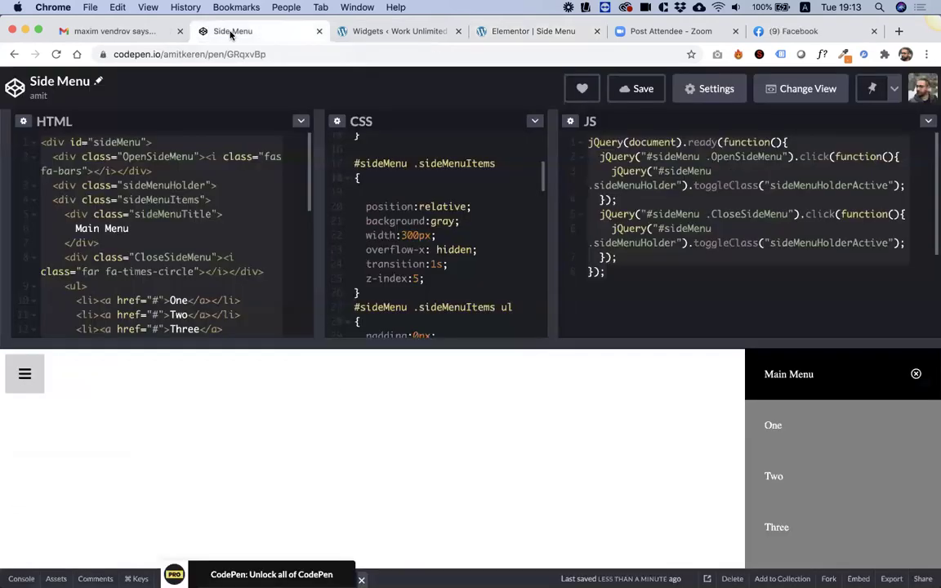
left_click(378, 33)
left_click(214, 205)
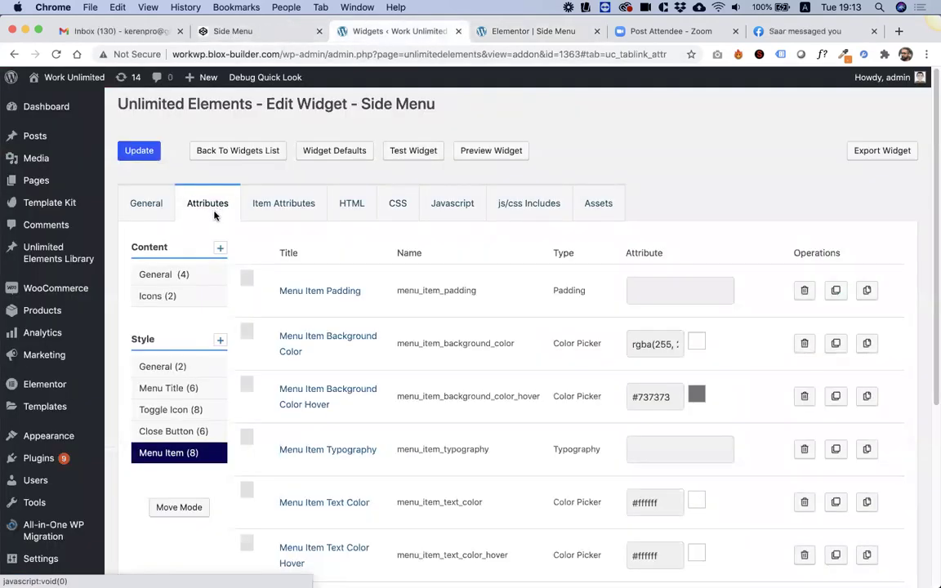
left_click(221, 341)
type("Menu Sub ")
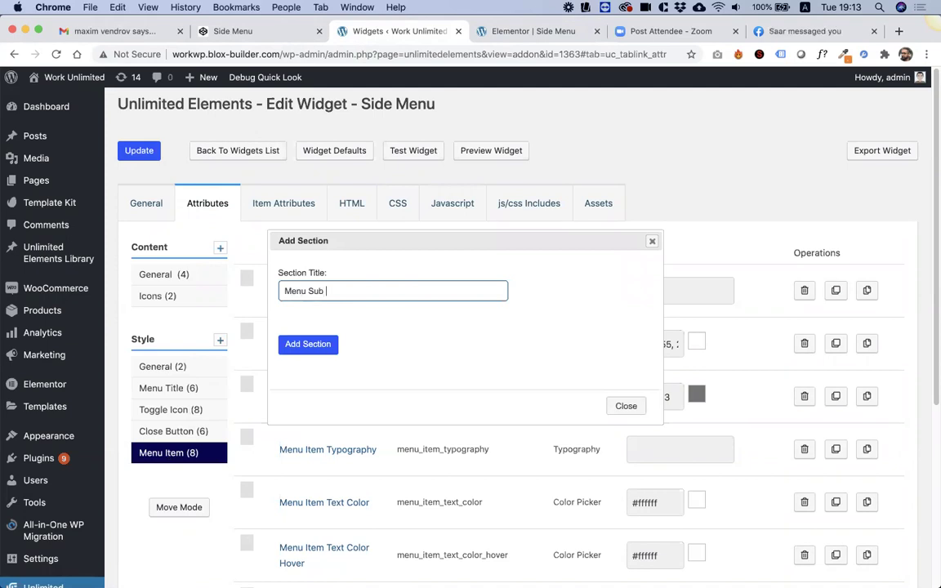
type("Items")
left_click(314, 348)
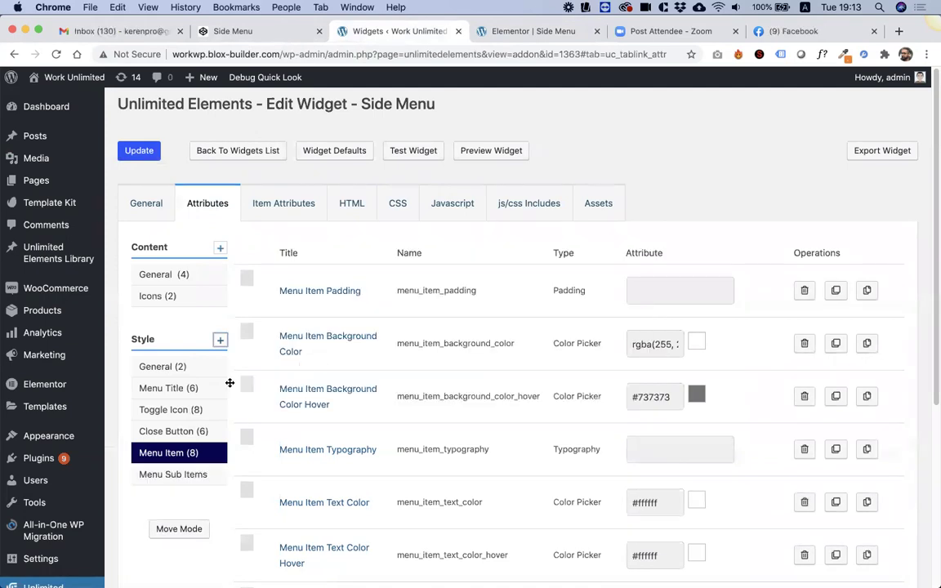
scroll(178, 349, "down", 5)
scroll(199, 393, "up", 4)
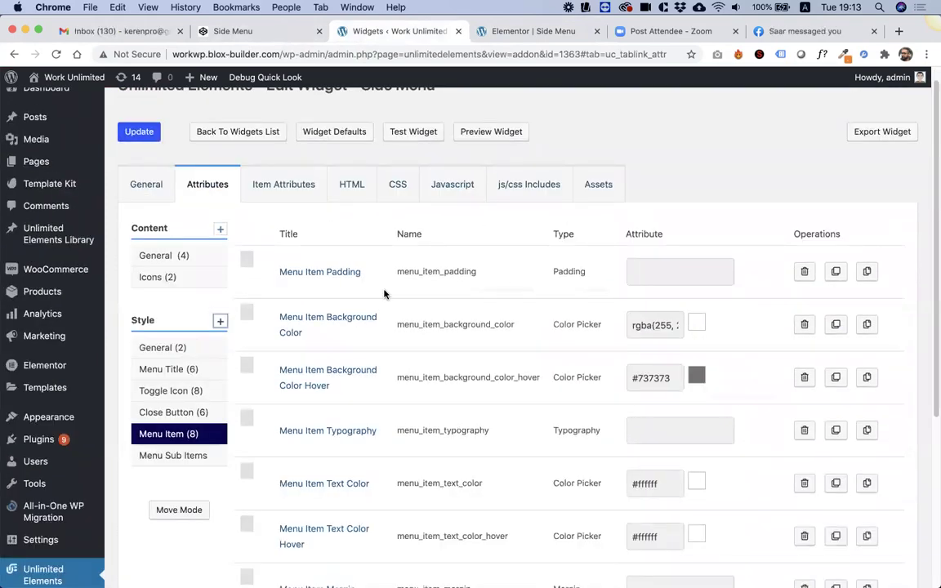
scroll(372, 302, "down", 1)
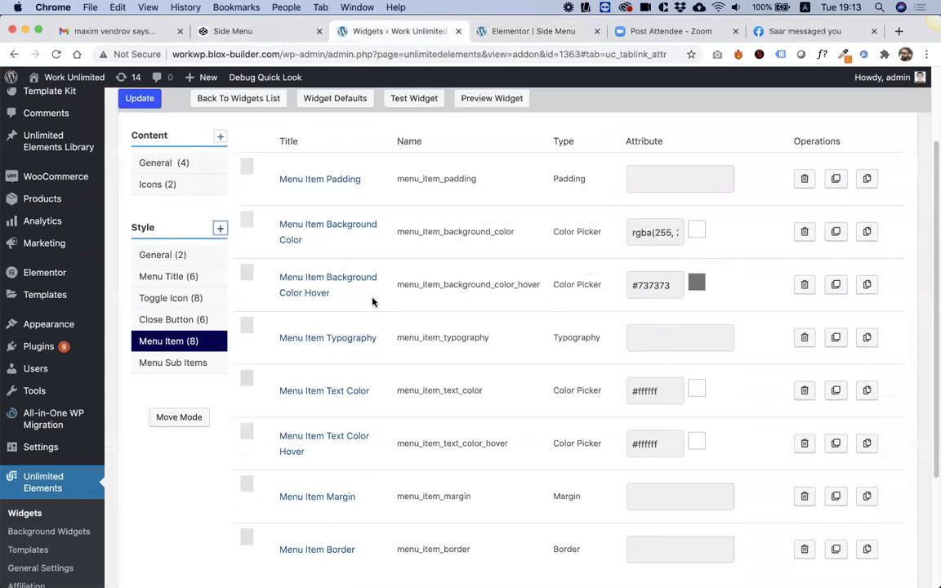
left_click(179, 364)
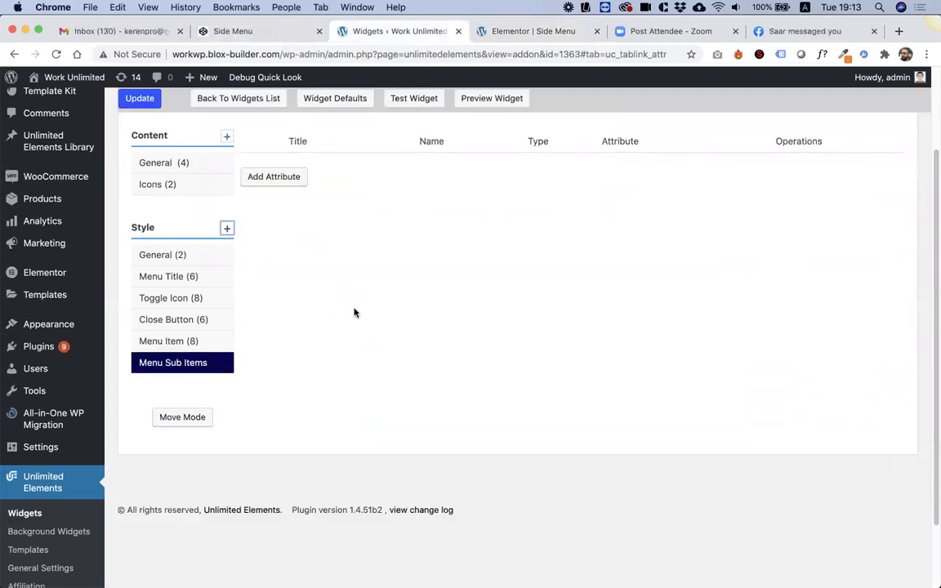
Step: Copy the .sideMenuItems ul ul li a selector from the widget CSS, delete the padding declaration in that rule, and update the widget
scroll(353, 313, "up", 3)
mouse_move(166, 477)
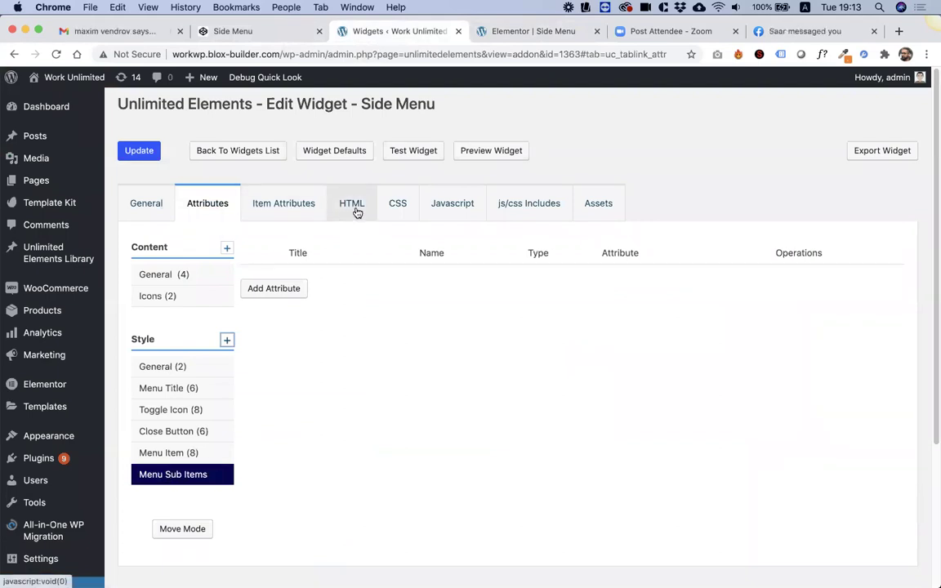
left_click(399, 210)
left_click_drag(372, 394, 231, 393)
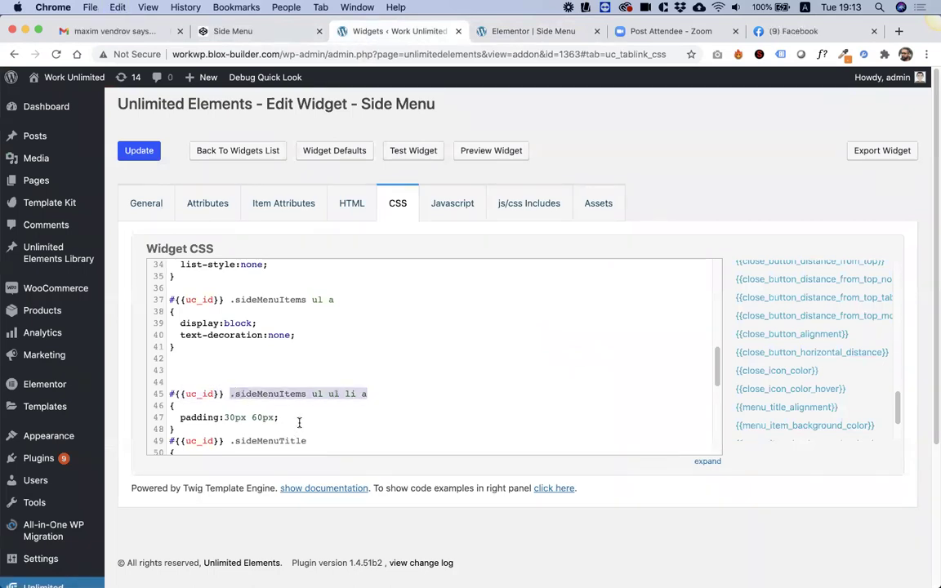
left_click_drag(299, 422, 150, 417)
key("BackSpace")
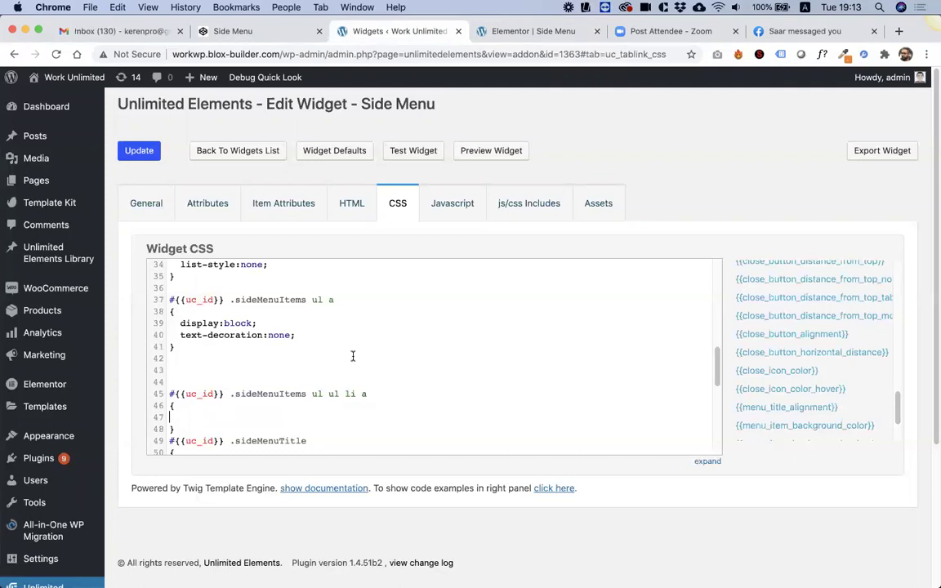
left_click(139, 150)
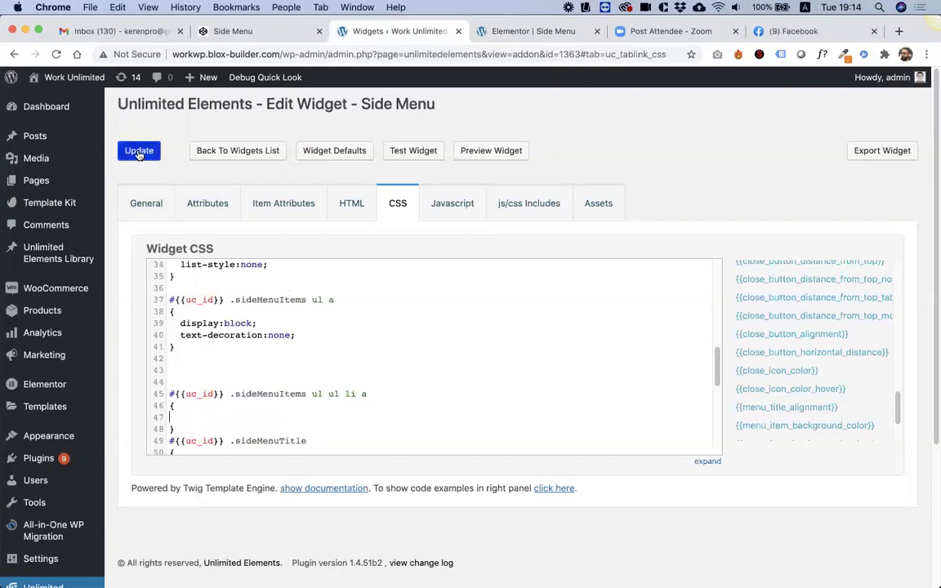
Step: Start a Padding attribute titled Menu Sub Item Padding in the Menu Sub Items section, with CSS selector .sideMenuItems ul ul li a
left_click(208, 203)
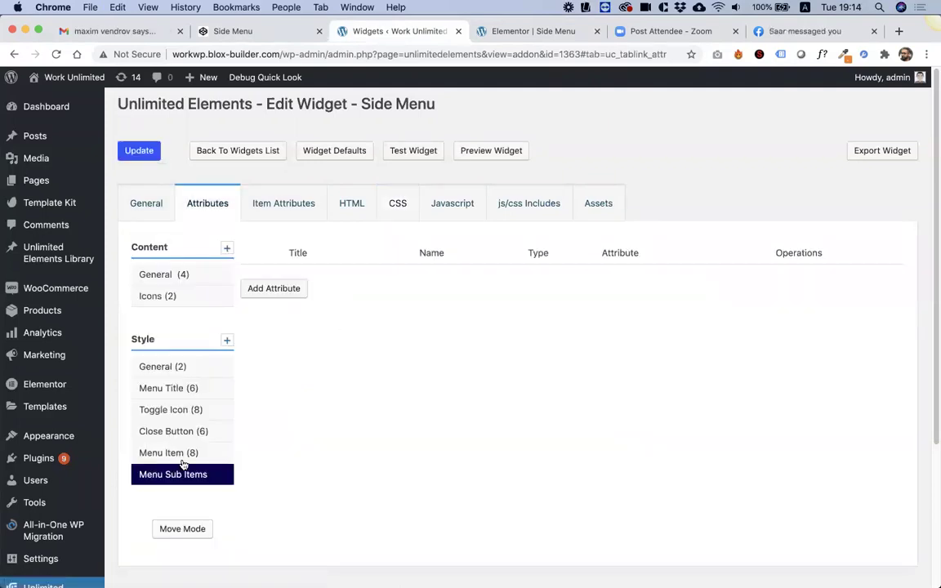
left_click(273, 288)
left_click(248, 173)
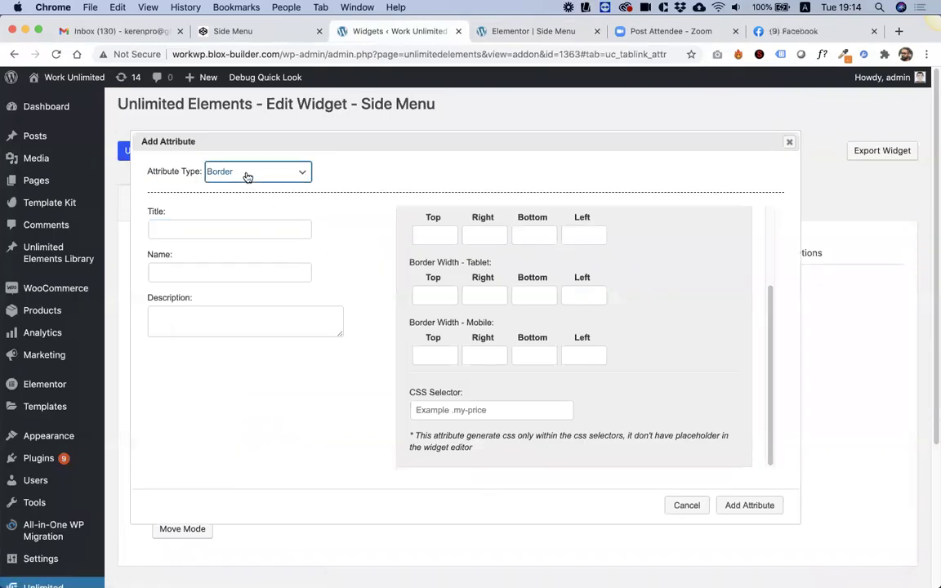
key("Up")
key("Up")
key("Up")
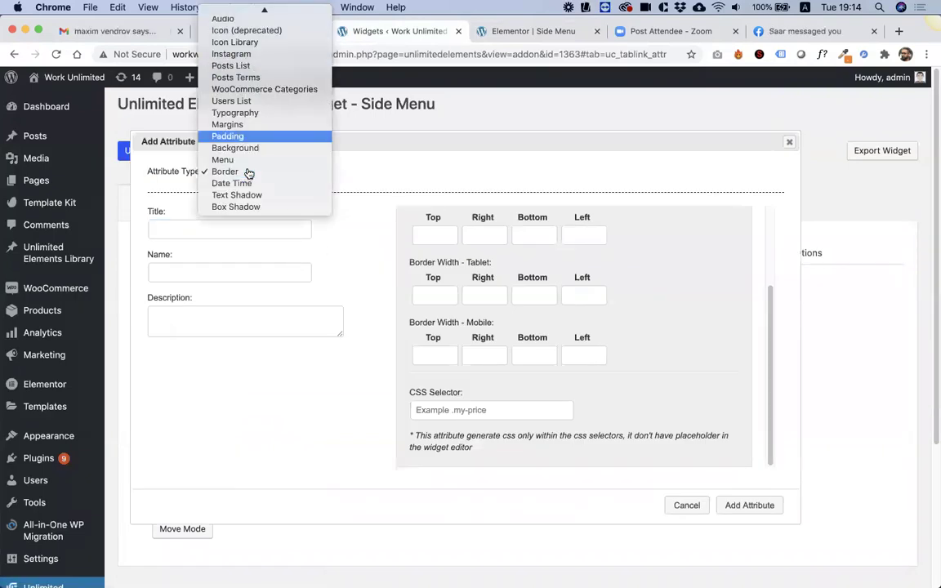
key("Return")
type("Menu Sub Ite")
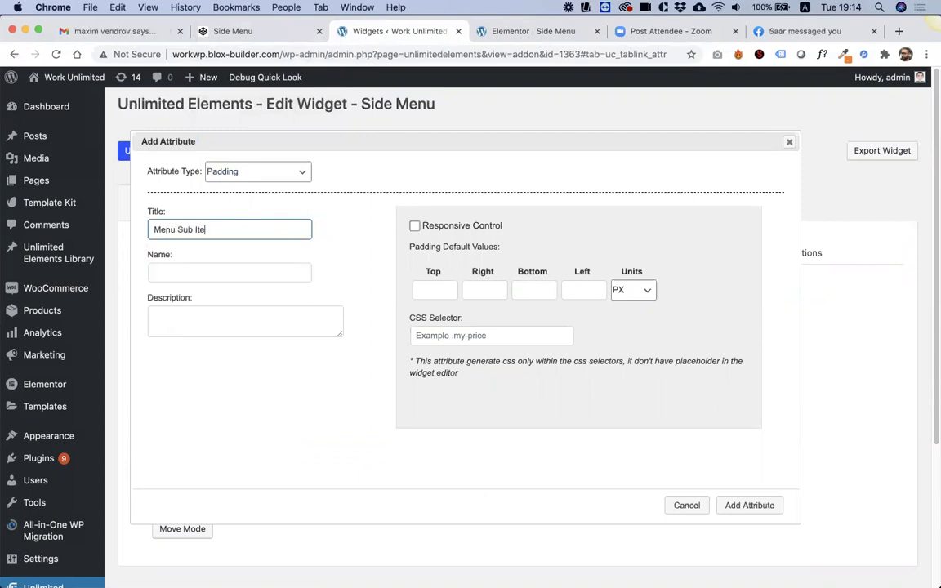
type("m Padding")
key("Tab")
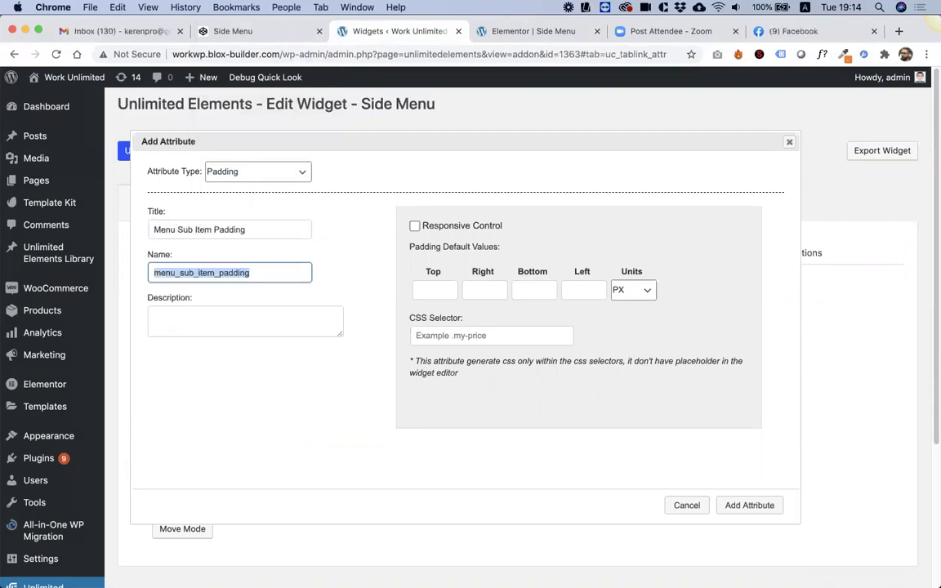
left_click(452, 330)
type(".sideMenuItems ul ul li a")
Step: Set the default padding to 20 top, 60 right, 20 bottom and 60 left px, enable responsive control, and add the attribute
left_click(426, 292)
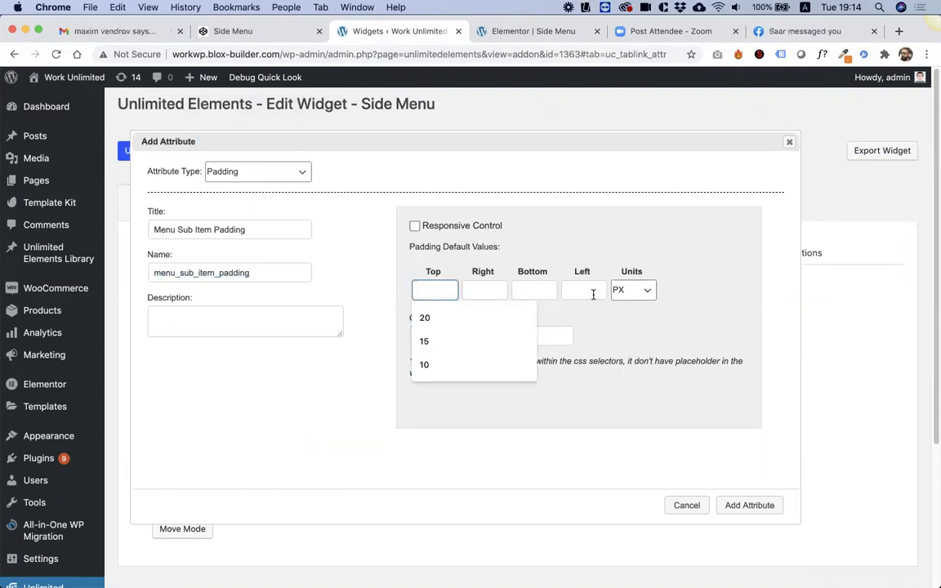
type("20")
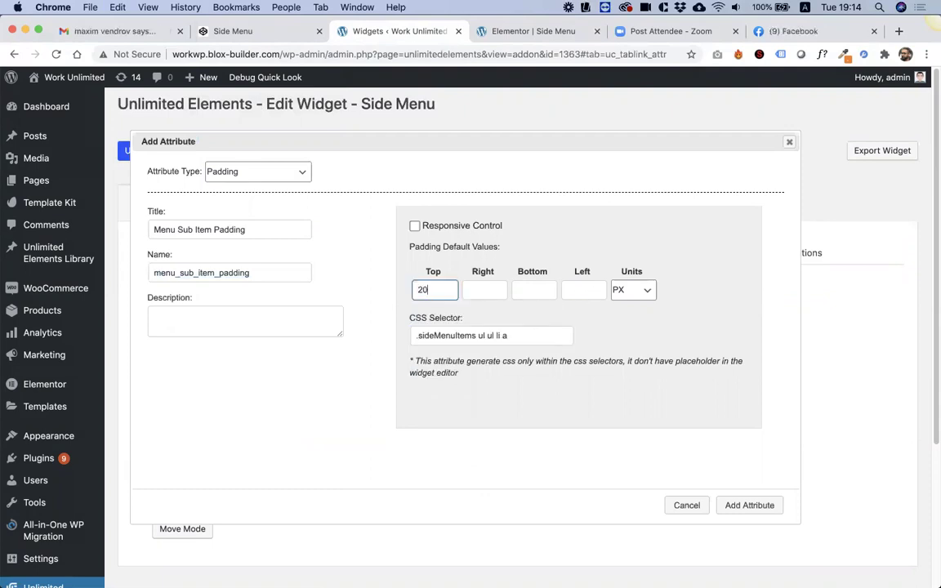
left_click(484, 290)
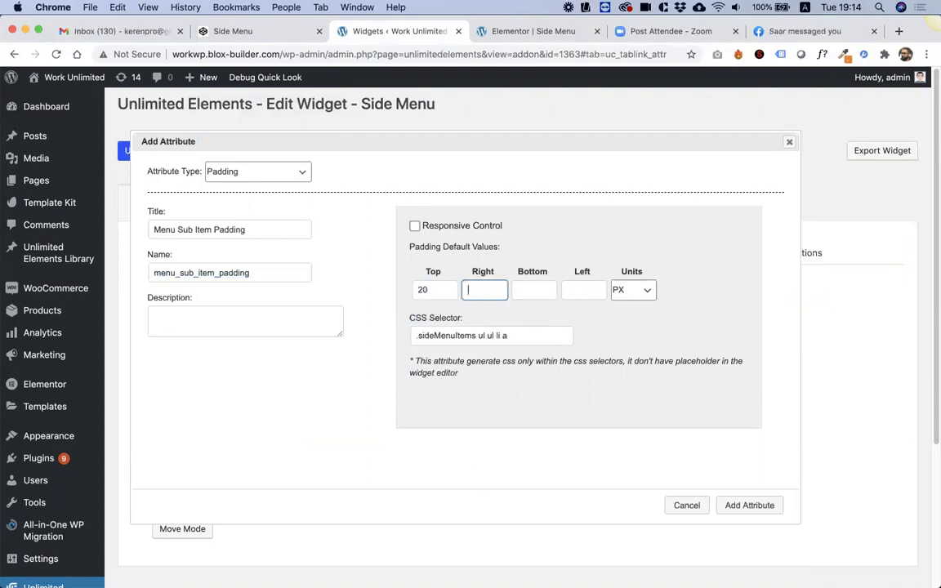
type("60")
key("Tab")
type("20")
key("Tab")
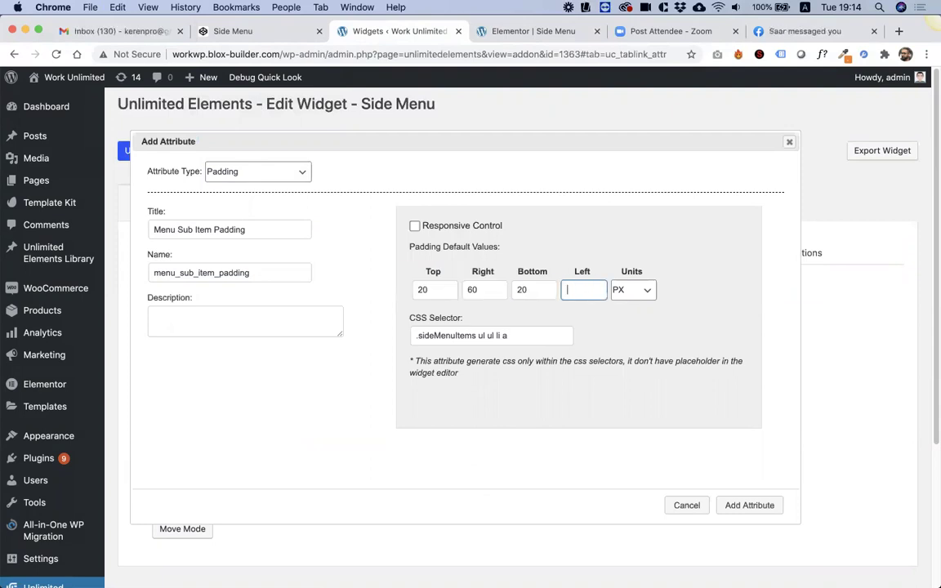
key("BackSpace")
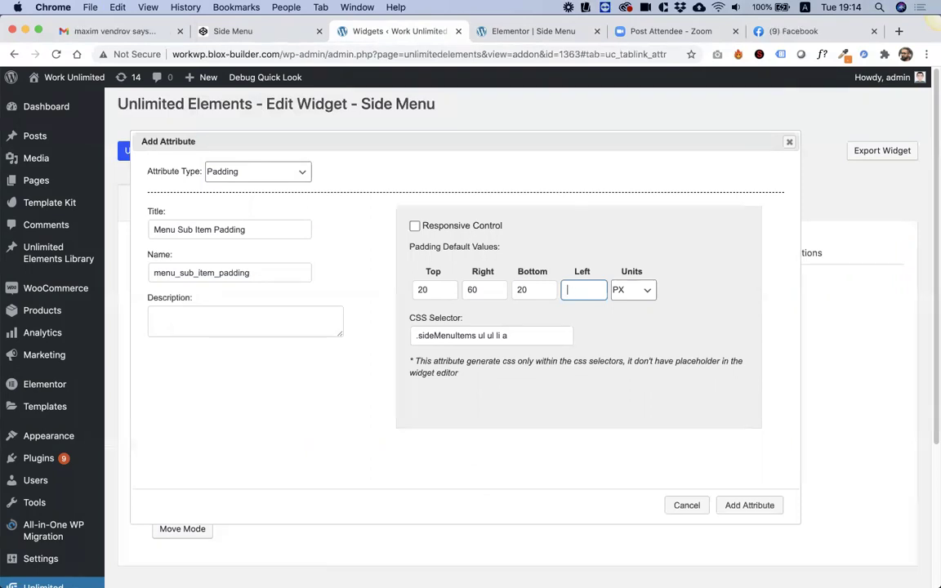
left_click(443, 223)
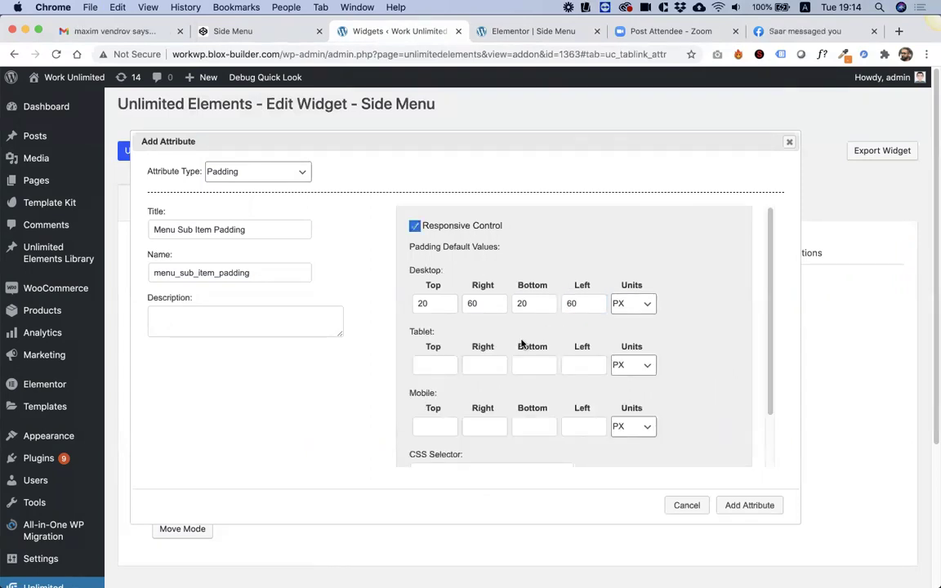
scroll(522, 342, "down", 5)
left_click(750, 310)
scroll(462, 302, "up", 5)
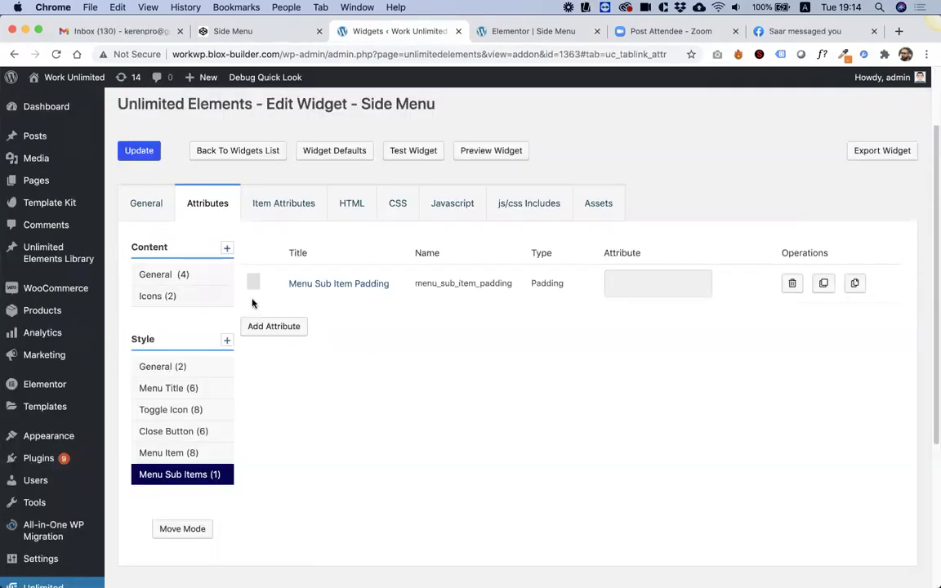
Step: Start a Color Picker attribute titled Menu Sub Item Background with the name menu_sub_item_background
left_click(282, 327)
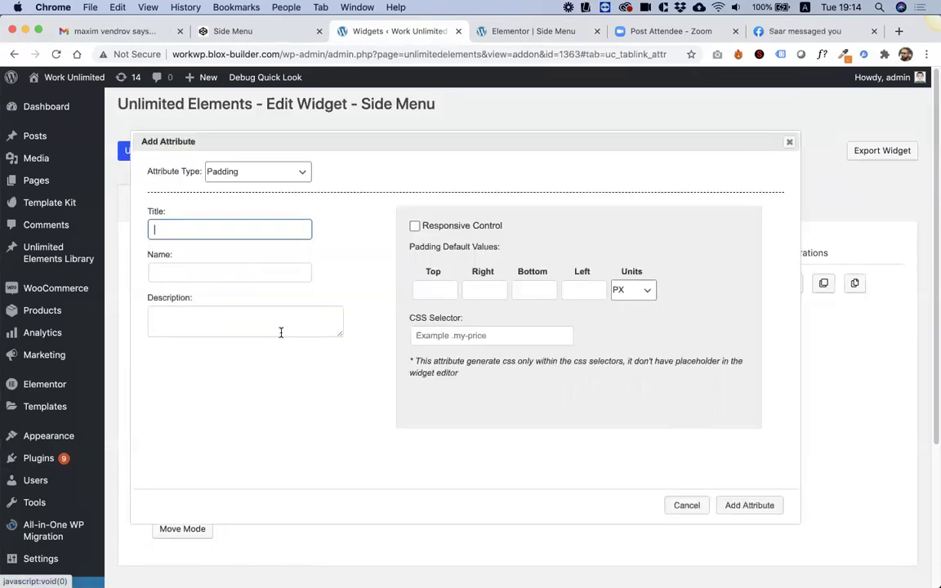
left_click(245, 173)
key("Down")
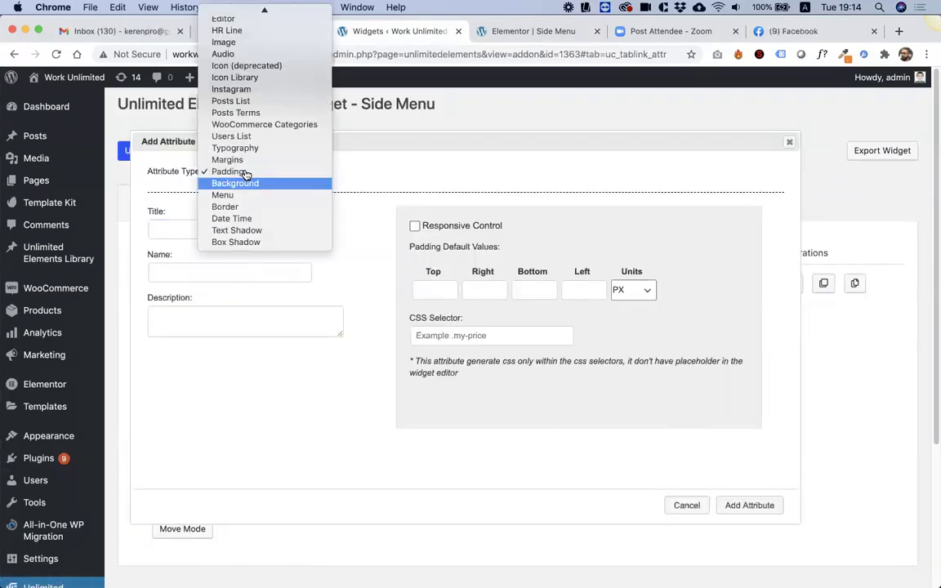
key("c")
key("o")
key("l")
key("Return")
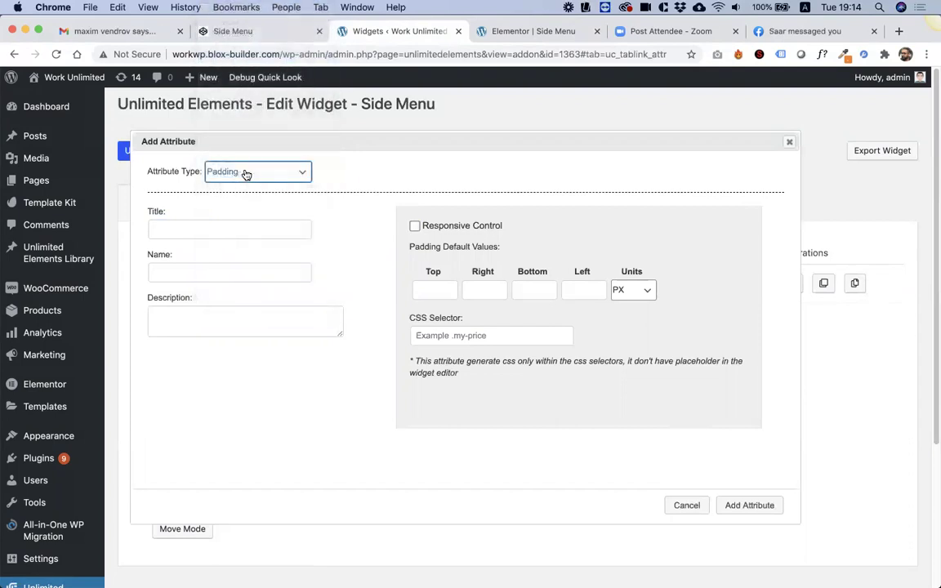
left_click(236, 222)
type("Menu Sub Item Backgro")
key("Tab")
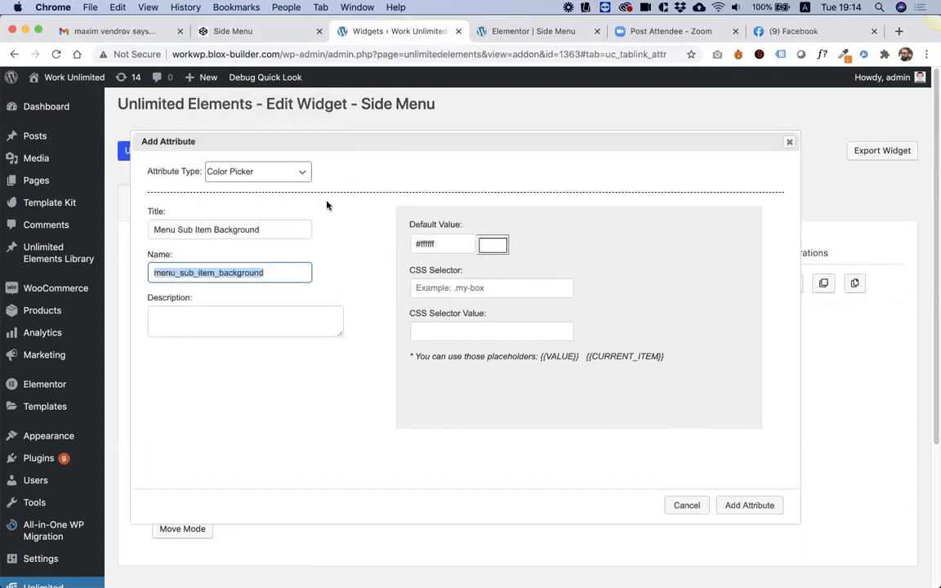
Step: Set its default colour to #2a2a2a, selector to .sideMenuItems ul ul li a and selector value to background-color:{{VALUE}};, and add the attribute
left_click(490, 247)
left_click_drag(492, 267, 434, 349)
left_click(592, 230)
left_click(474, 287)
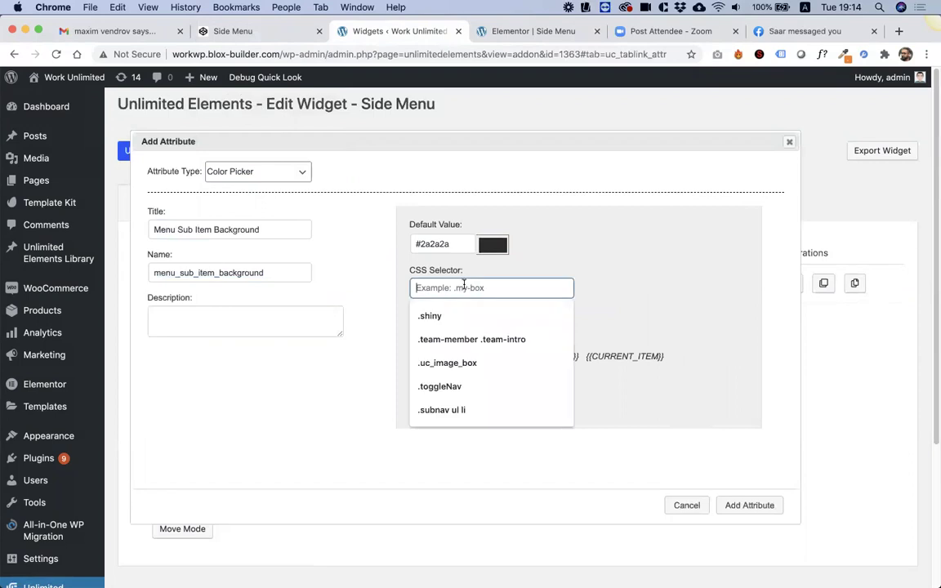
type(".sideMenuItems ul ul li a")
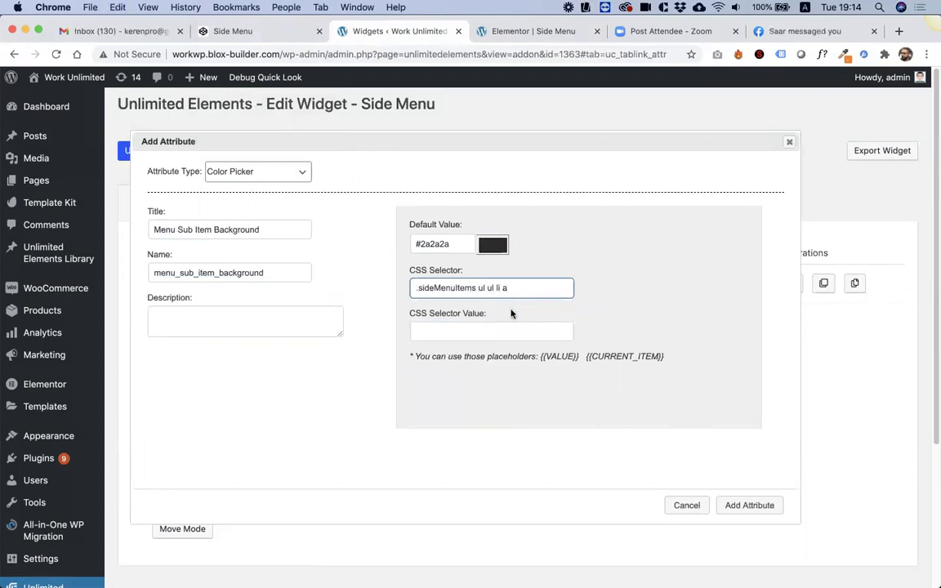
left_click(460, 327)
type("background-color:{{VALUE}};")
left_click(562, 353)
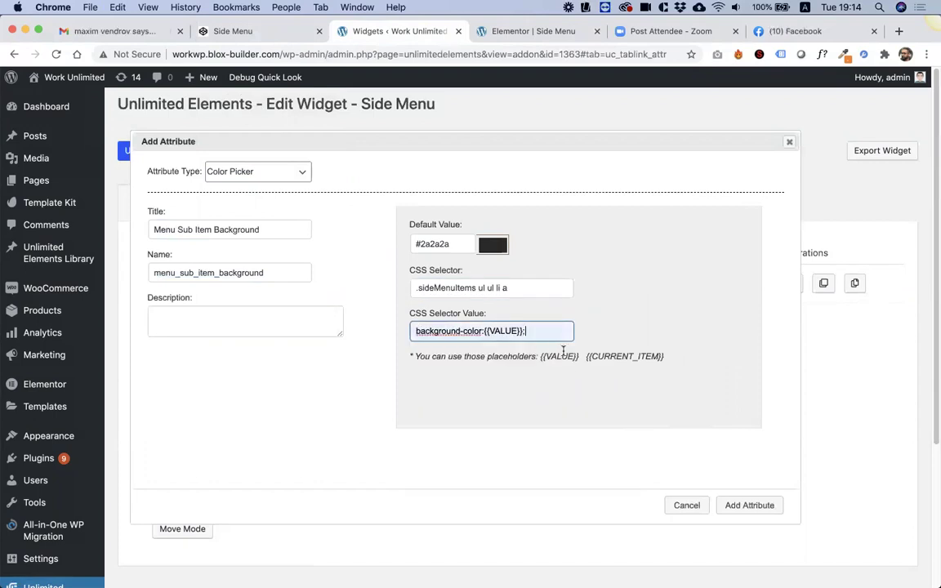
left_click(758, 504)
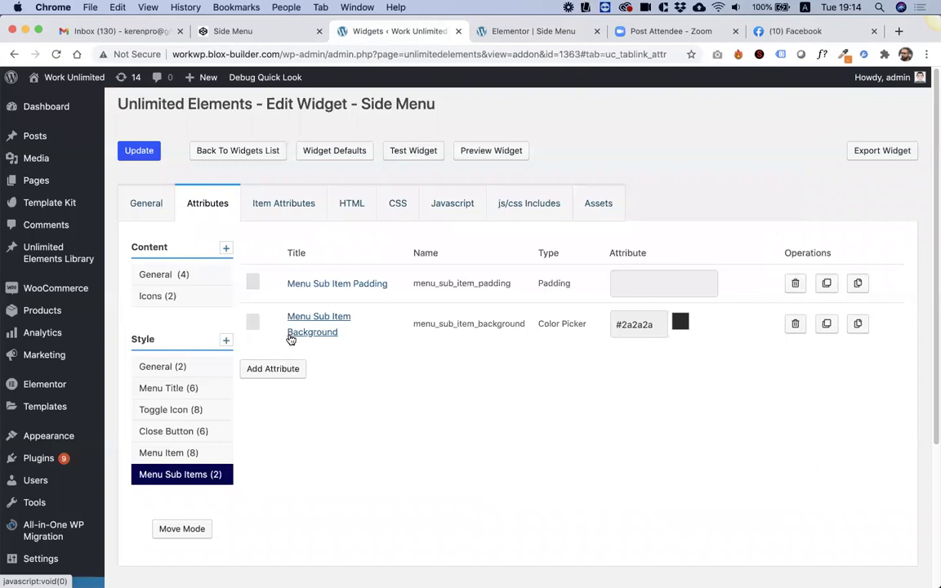
Step: Duplicate the Menu Sub Item Background attribute and retitle the copy Menu Sub Item Background Hover, with the name menu_sub_item_background_hover
left_click(826, 324)
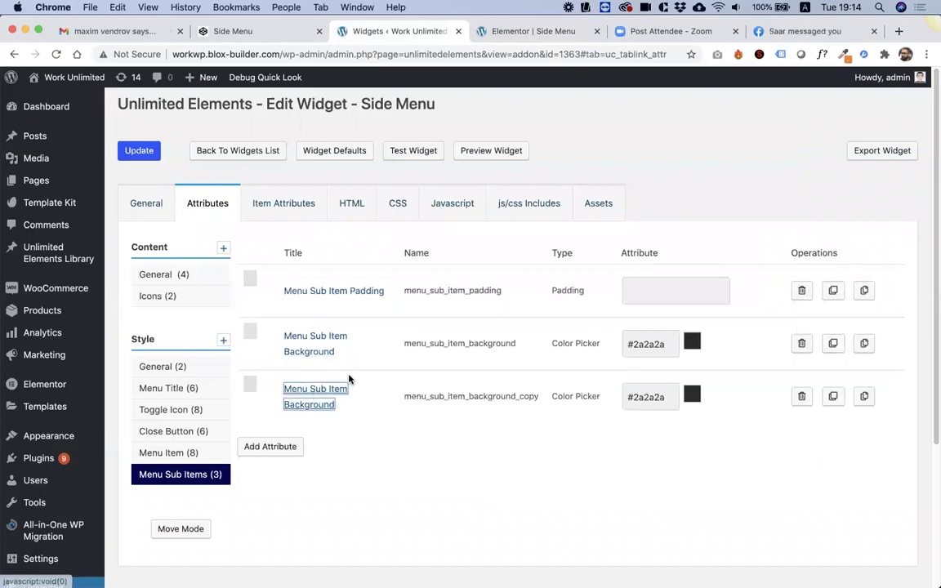
left_click(345, 386)
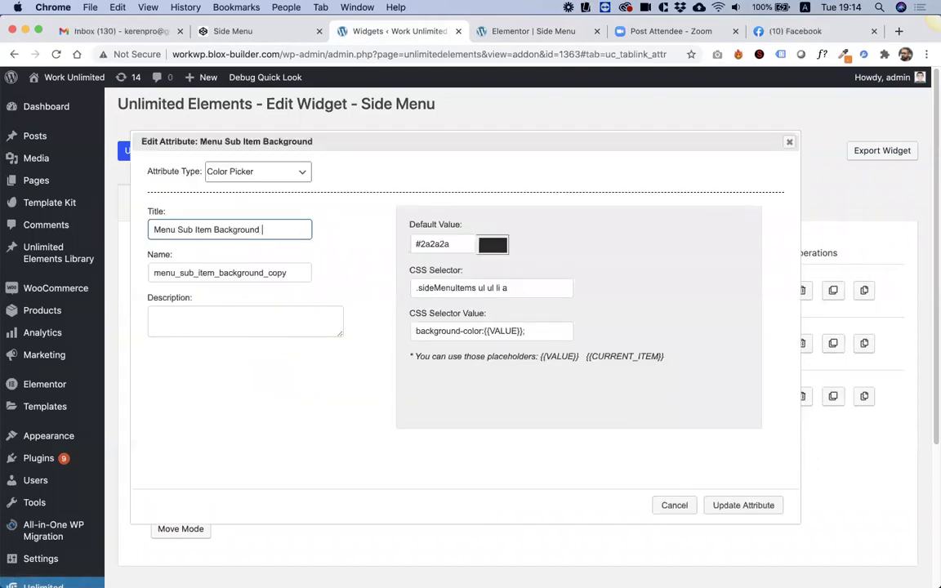
type("Hover")
double_click(297, 273)
key("BackSpace")
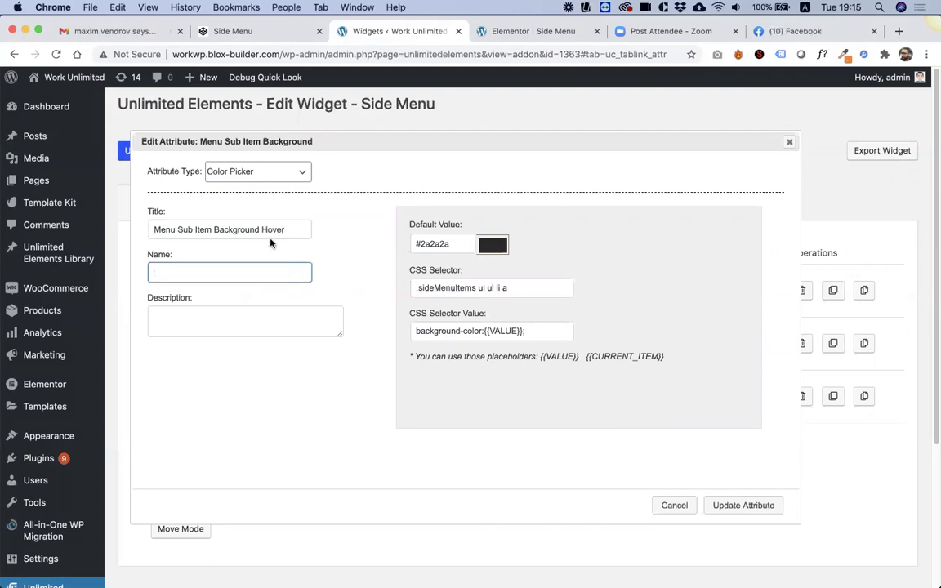
key("shift+Tab")
key("Tab")
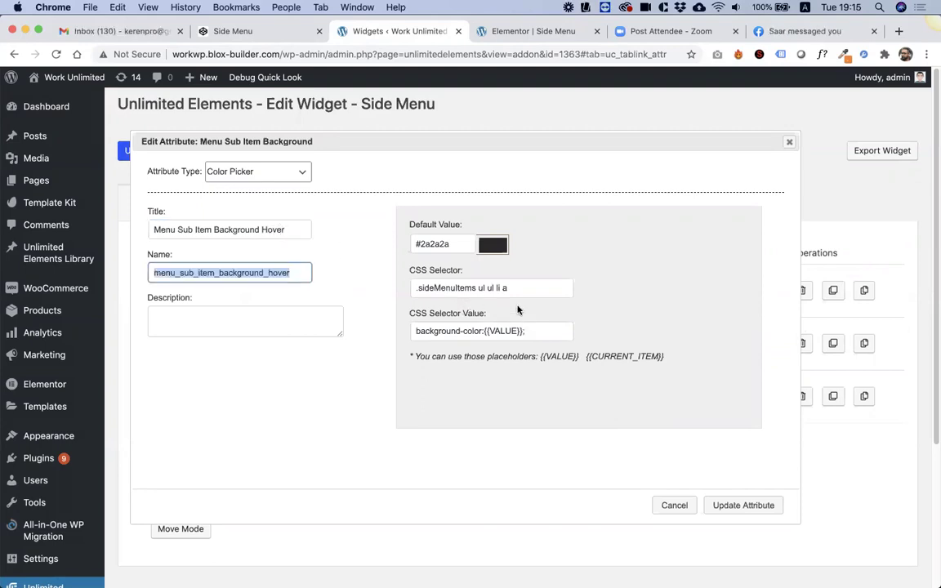
Step: Append :hover to the copy's CSS selector, set its default colour to #000000, and save the attribute and widget
left_click(540, 287)
type(":hove")
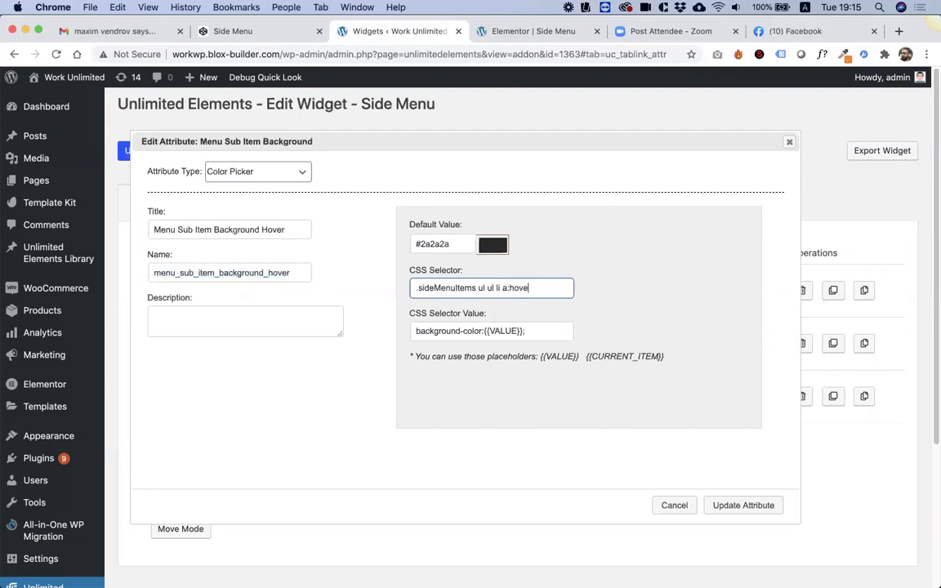
left_click(491, 246)
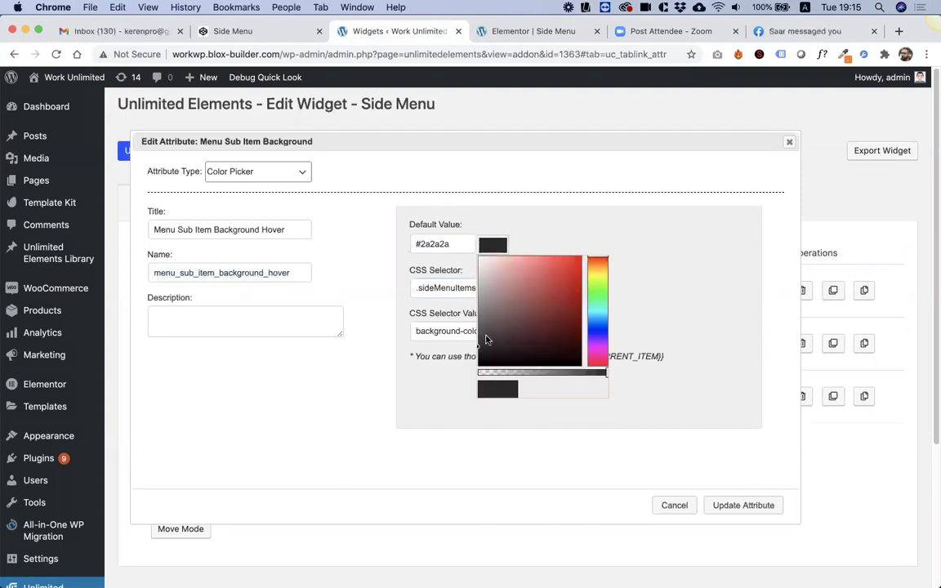
left_click(482, 364)
left_click(734, 506)
left_click(139, 150)
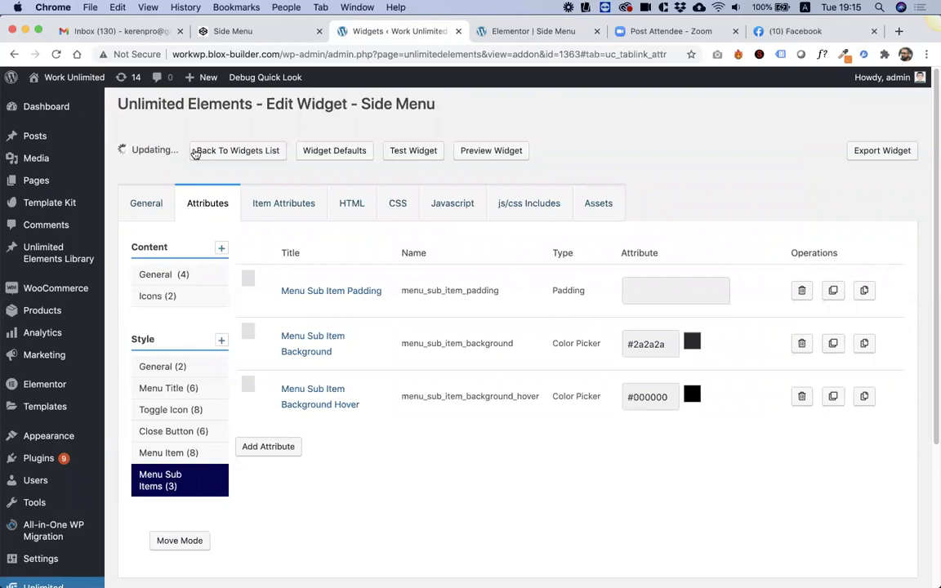
Step: Switch to the Elementor page, reload it, and set the Side Menu widget's Max Depth to 2
left_click(527, 32)
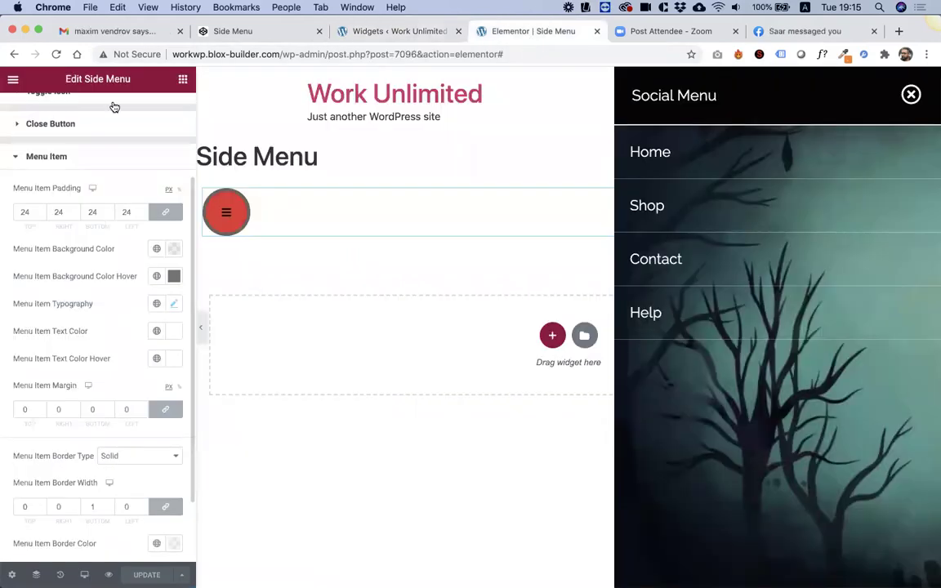
left_click(55, 54)
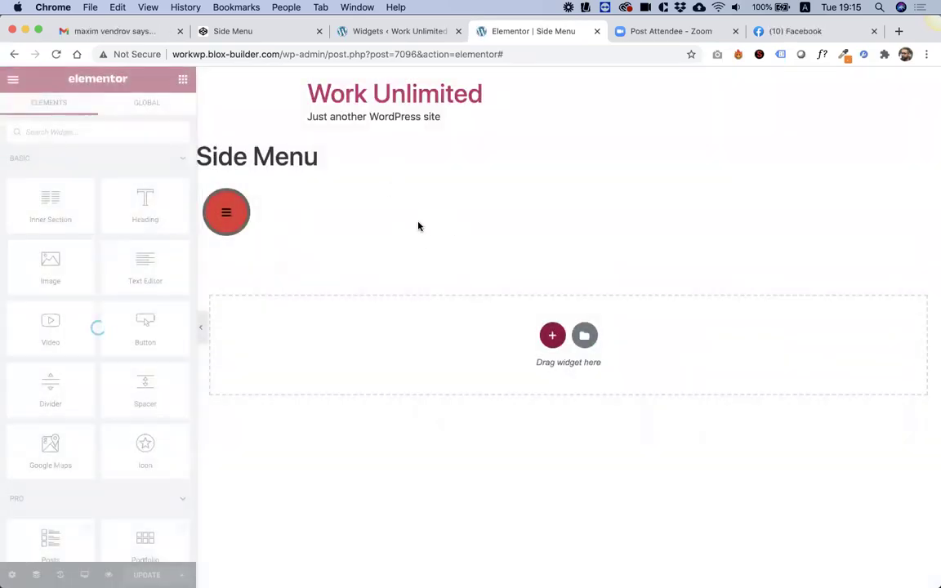
left_click(230, 217)
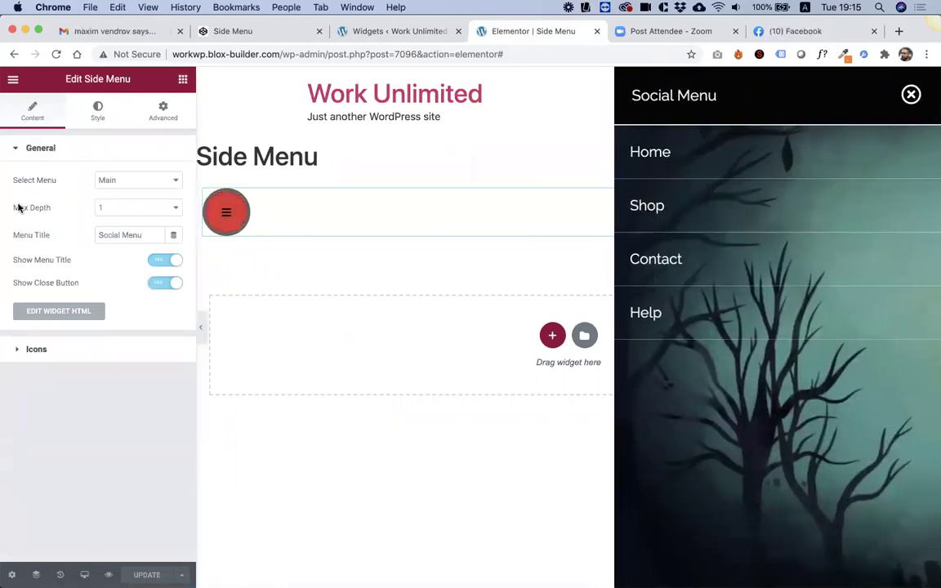
left_click(128, 214)
left_click(127, 219)
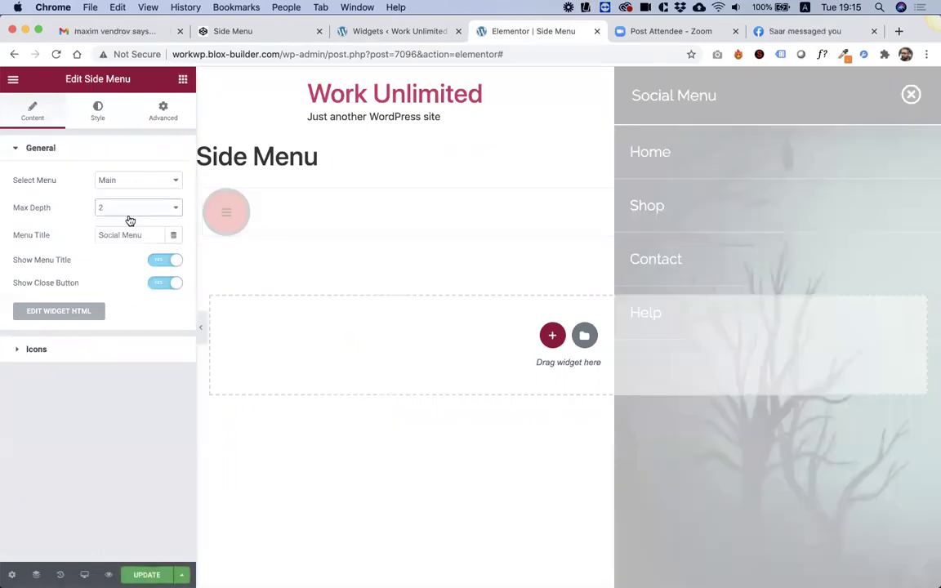
Step: Open the side menu to check its sub items, set the widget's Max Depth to 3, and reopen the menu
left_click(237, 214)
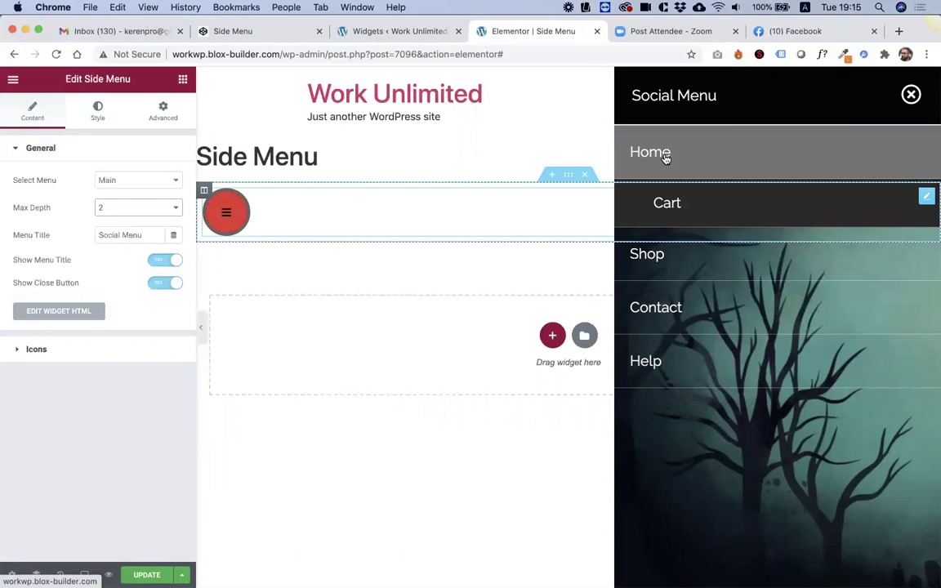
left_click(128, 209)
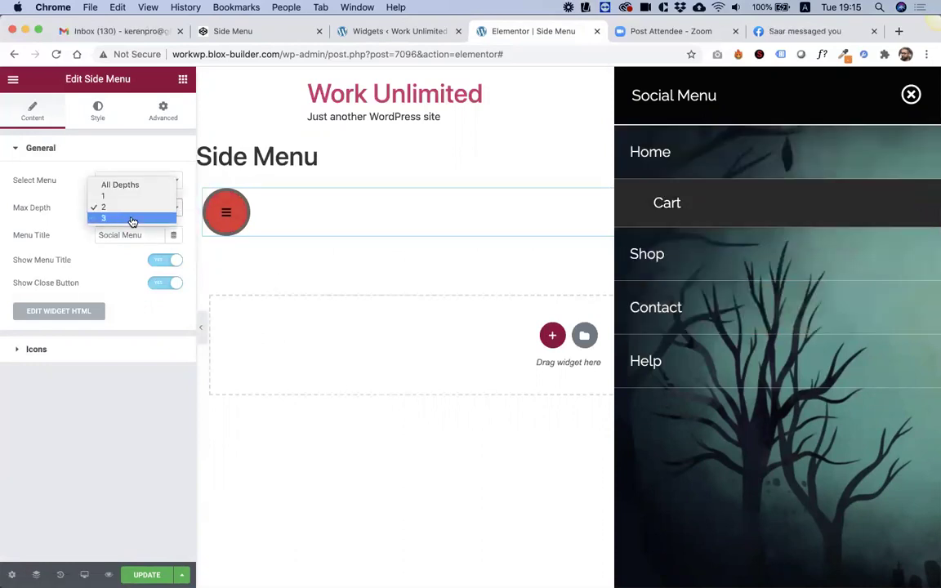
left_click(128, 210)
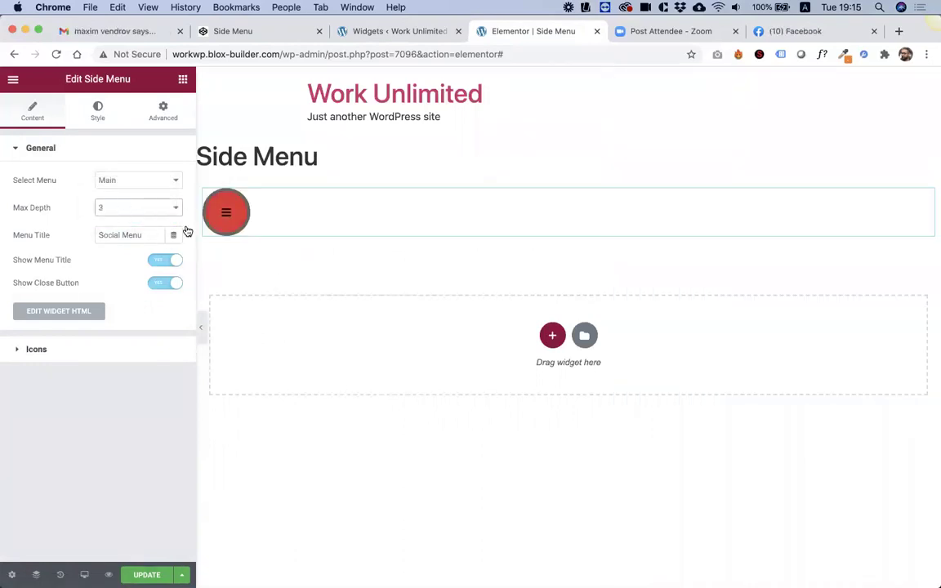
left_click(230, 220)
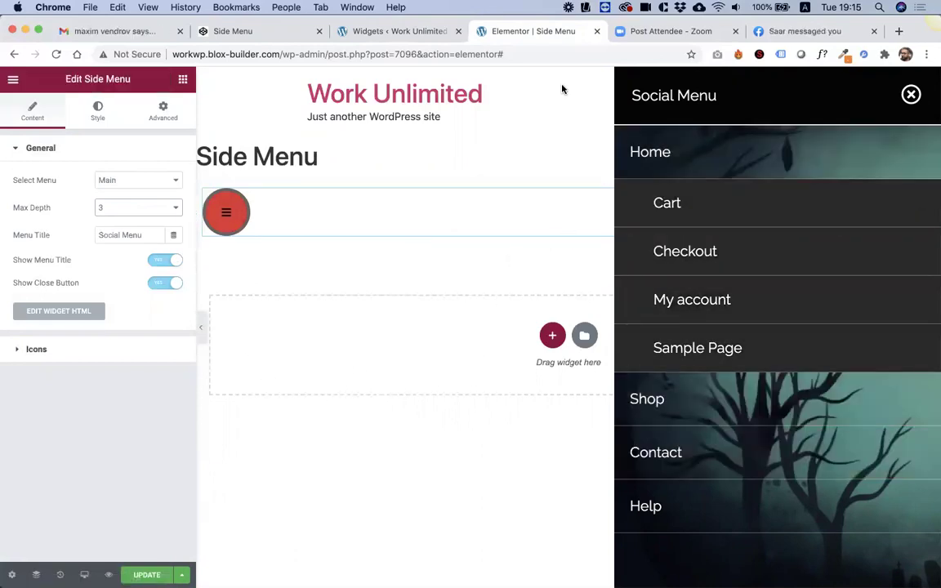
Step: Check the live webinar post on Facebook, return to the Elementor page, and close the side menu
left_click(780, 31)
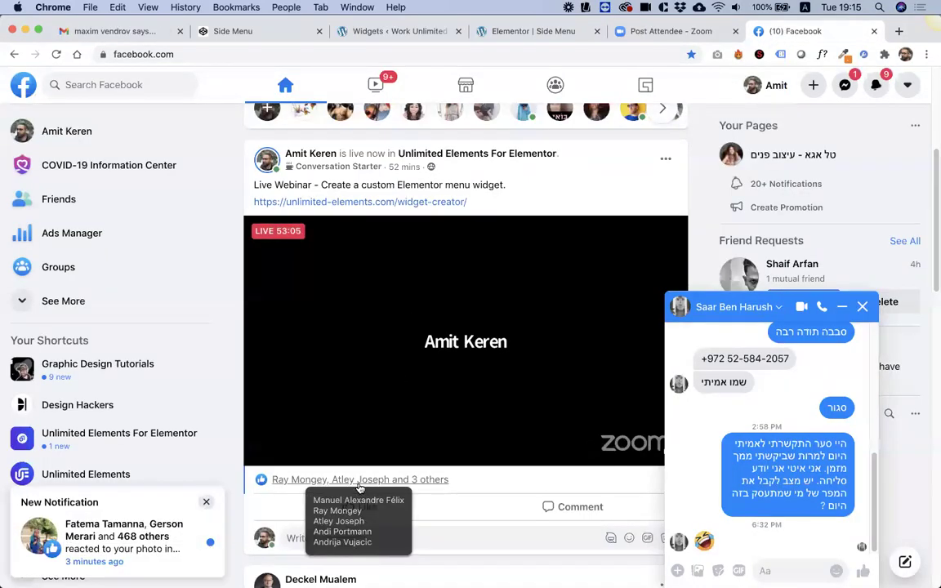
scroll(500, 325, "up", 3)
scroll(497, 320, "down", 2)
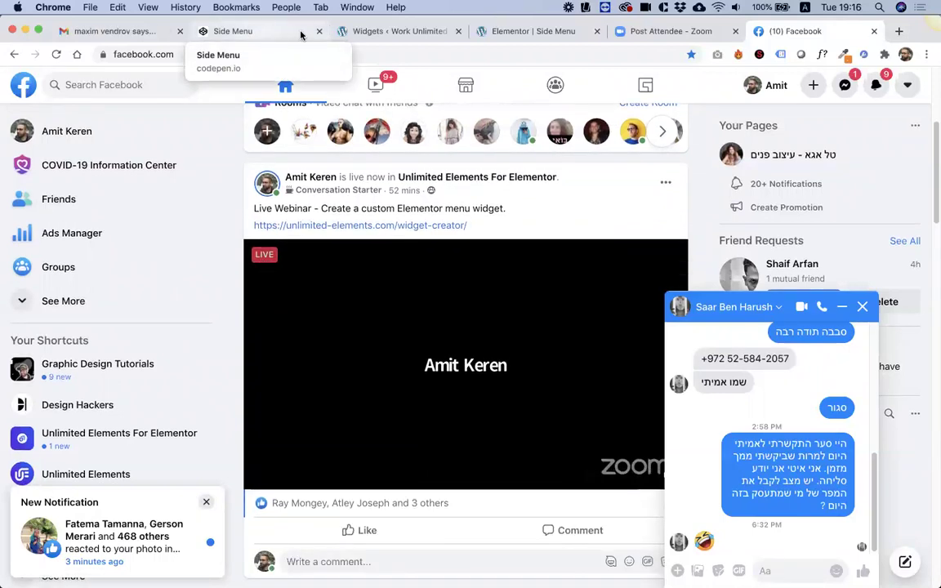
left_click(494, 35)
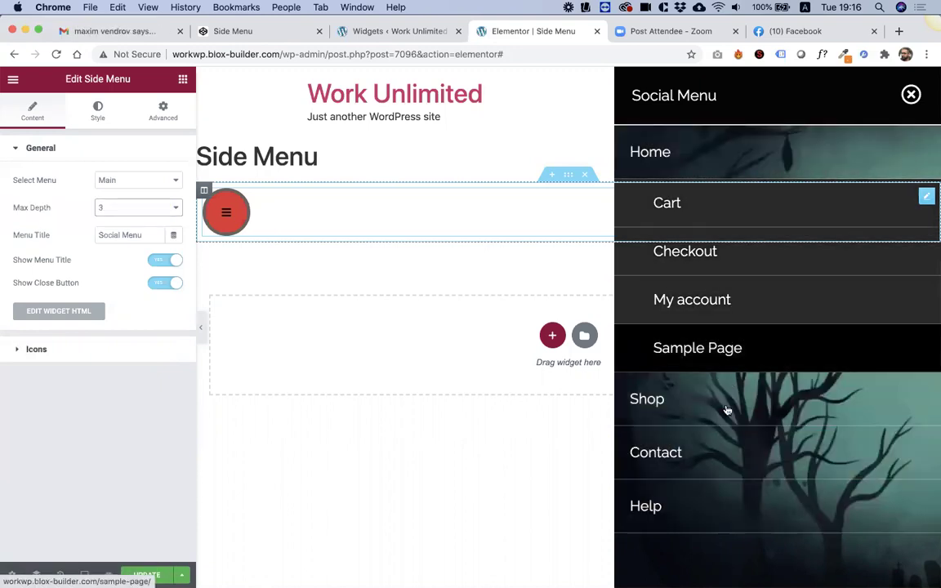
left_click(229, 210)
Step: Switch to the Unlimited Elements widget editor and delete the Toggle Inner Icon Size attribute from the Toggle Icon style section
left_click(361, 34)
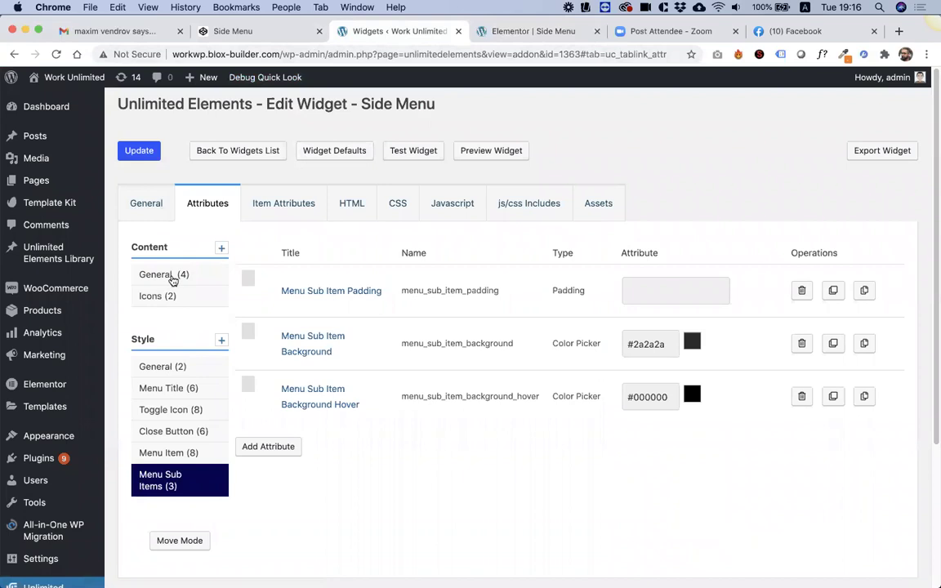
left_click(146, 274)
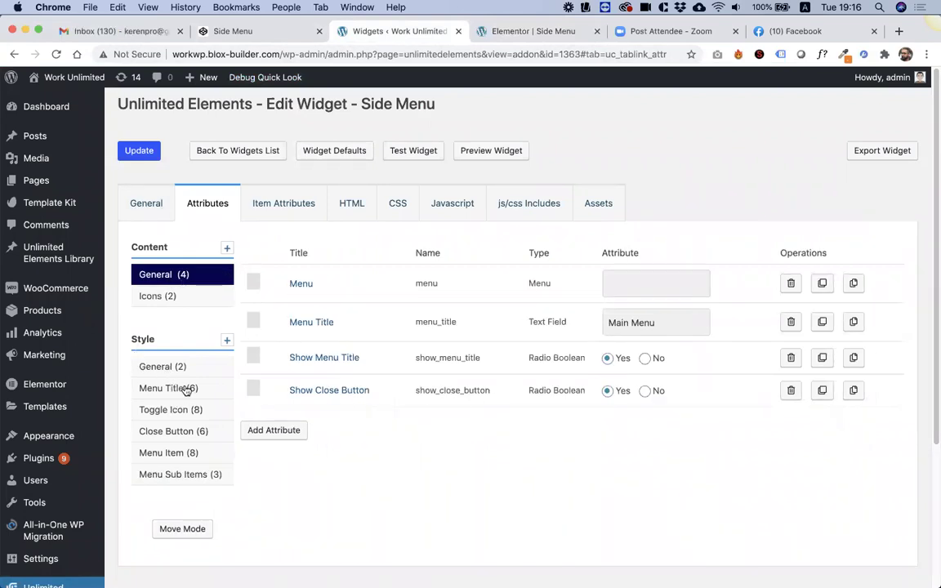
left_click(166, 410)
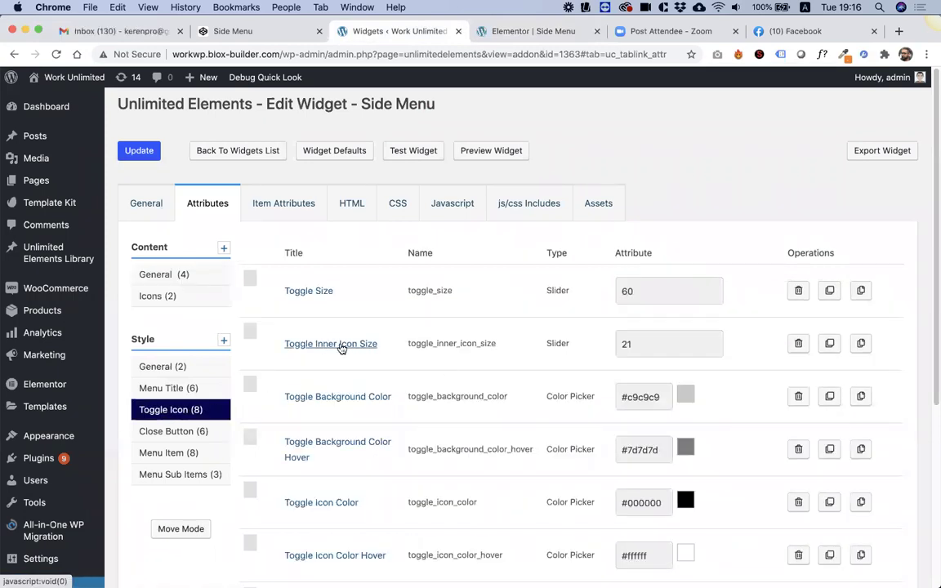
left_click(799, 344)
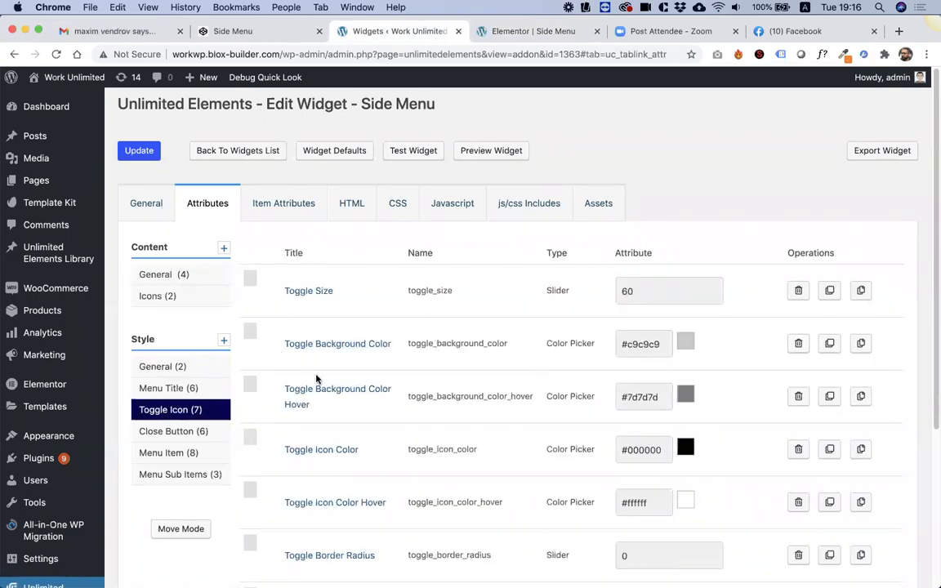
Step: Add a Slider attribute titled Toggle Icon Size, named toggle_icon_size, to the Toggle Icon style section
scroll(342, 428, "down", 3)
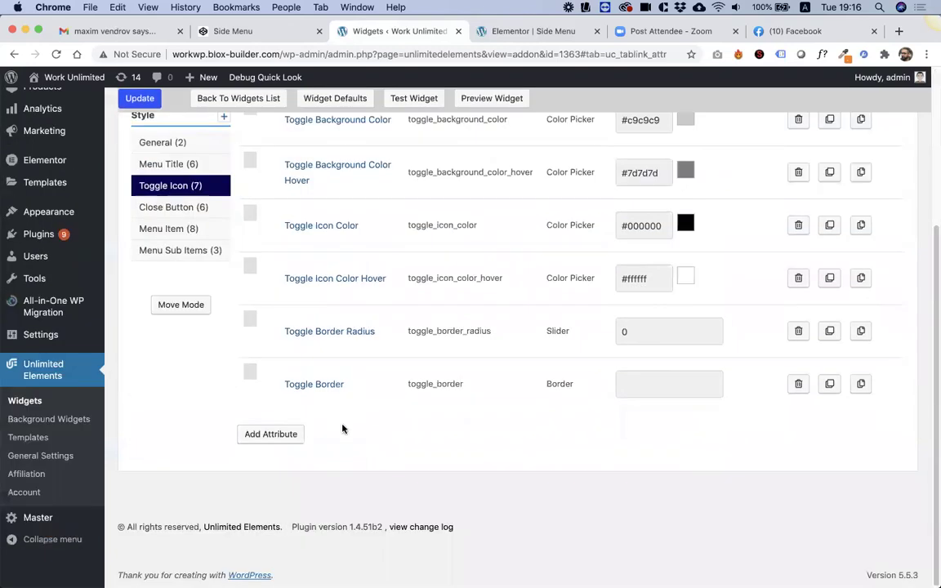
left_click(278, 442)
left_click(278, 172)
key("Up")
key("Up")
key("Up")
key("Up")
key("w")
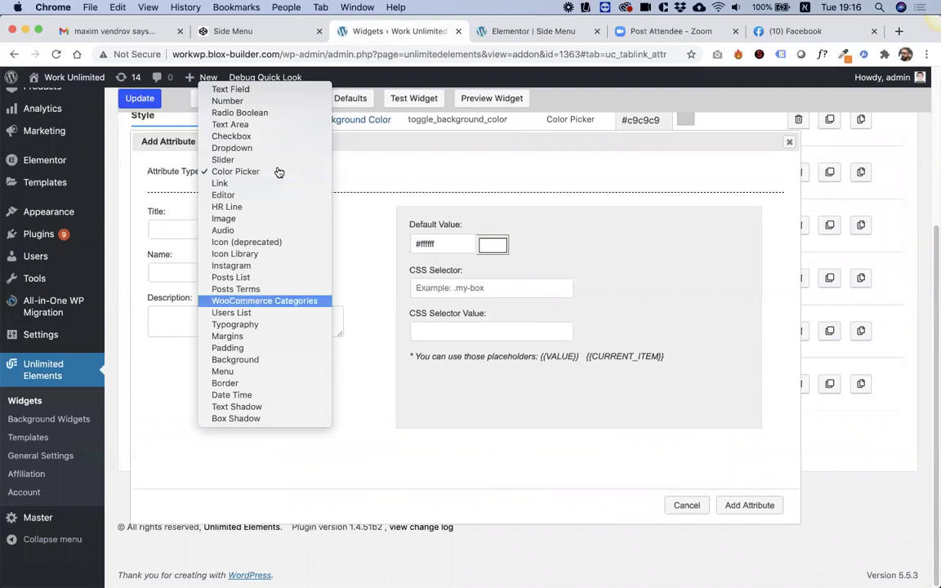
key("s")
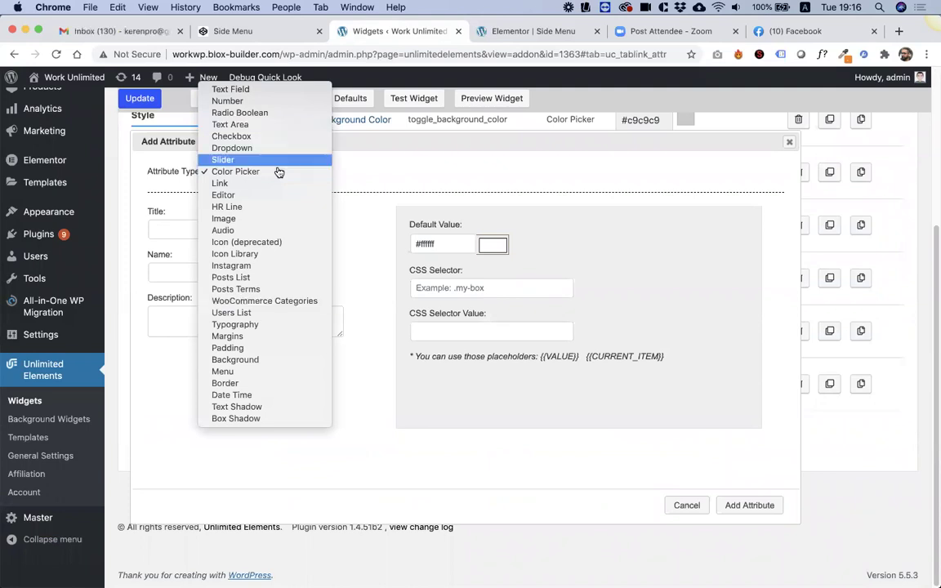
key("Return")
left_click(245, 229)
type("T")
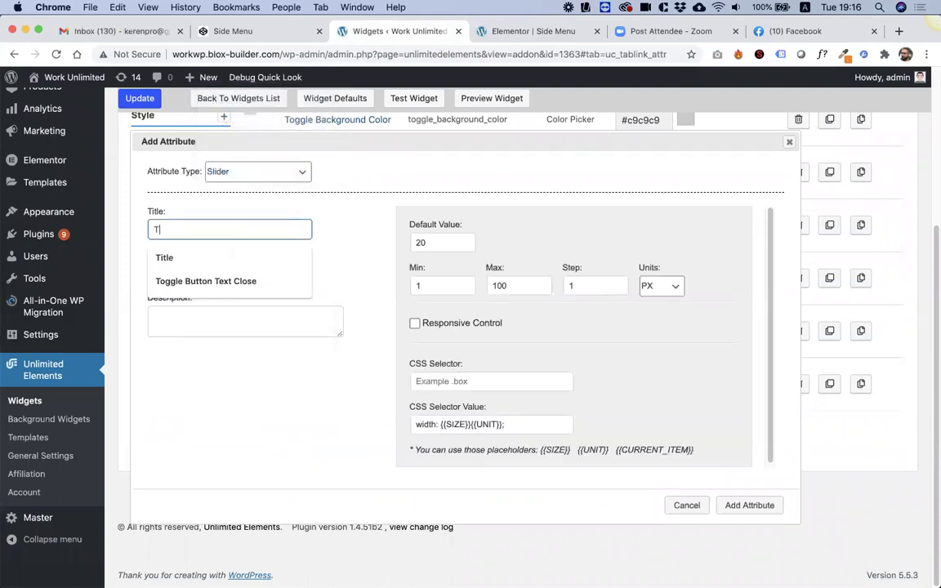
type("oggle Icon Size")
key("Tab")
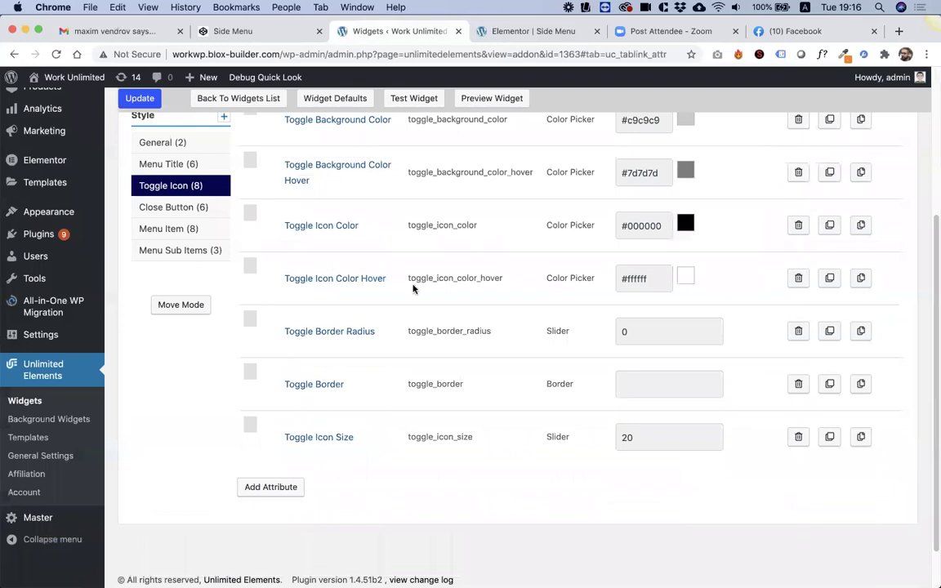
Step: Move the Toggle Icon Size attribute directly below Toggle Size in the attribute list
scroll(433, 278, "up", 5)
scroll(449, 283, "down", 7)
left_click_drag(254, 373, 299, 201)
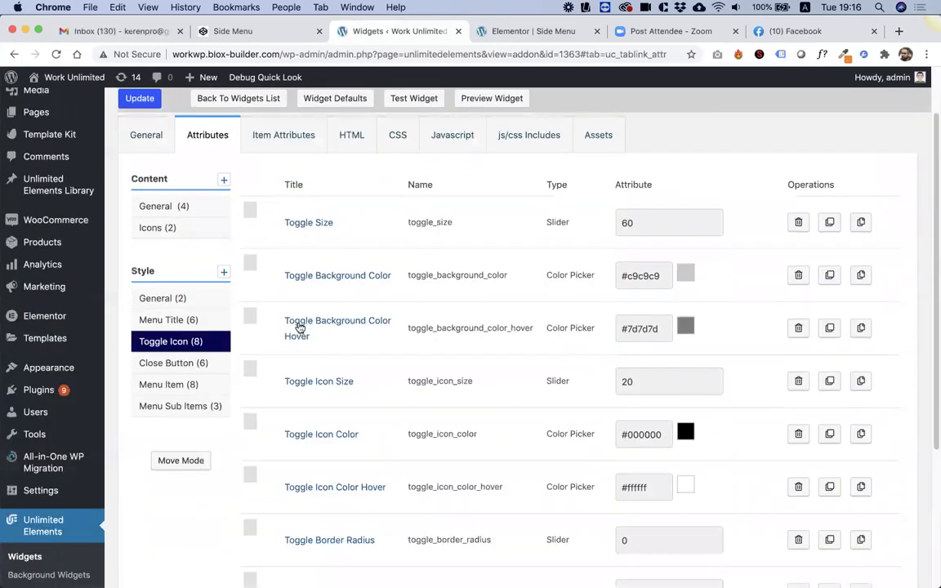
left_click_drag(252, 370, 277, 263)
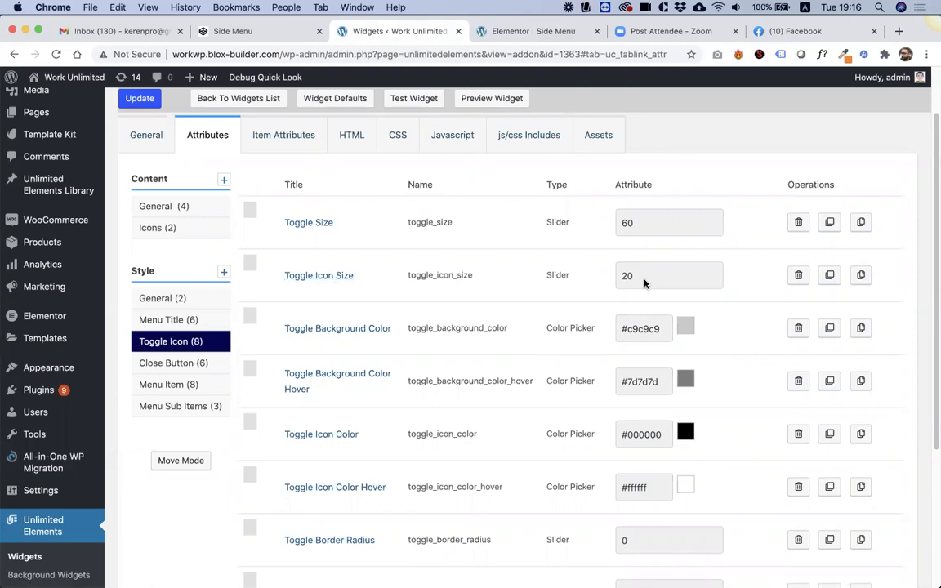
Step: Set the Toggle Icon Size minimum to 10 and its CSS selector value to font-size: {{SIZE}}{{UNIT}};, and update the attribute
left_click(308, 276)
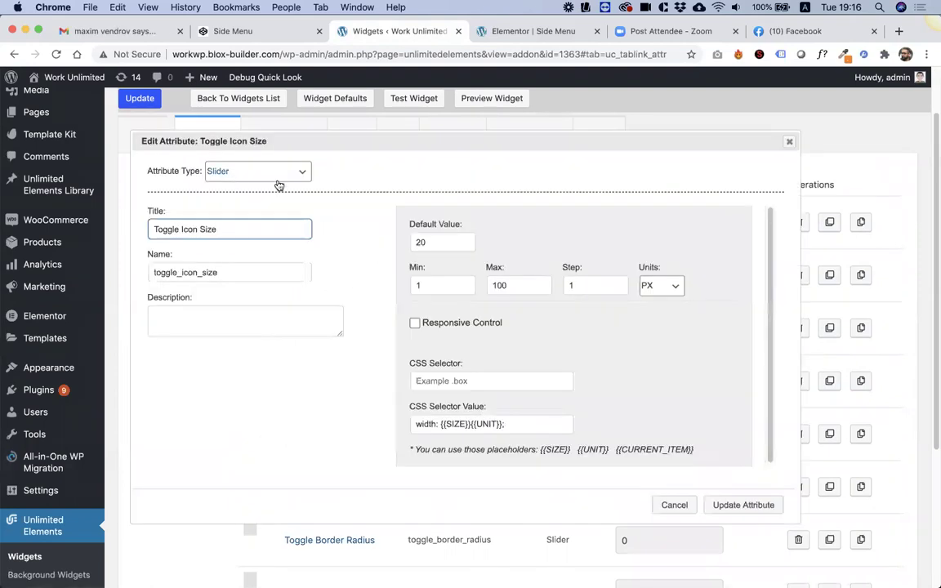
left_click(450, 287)
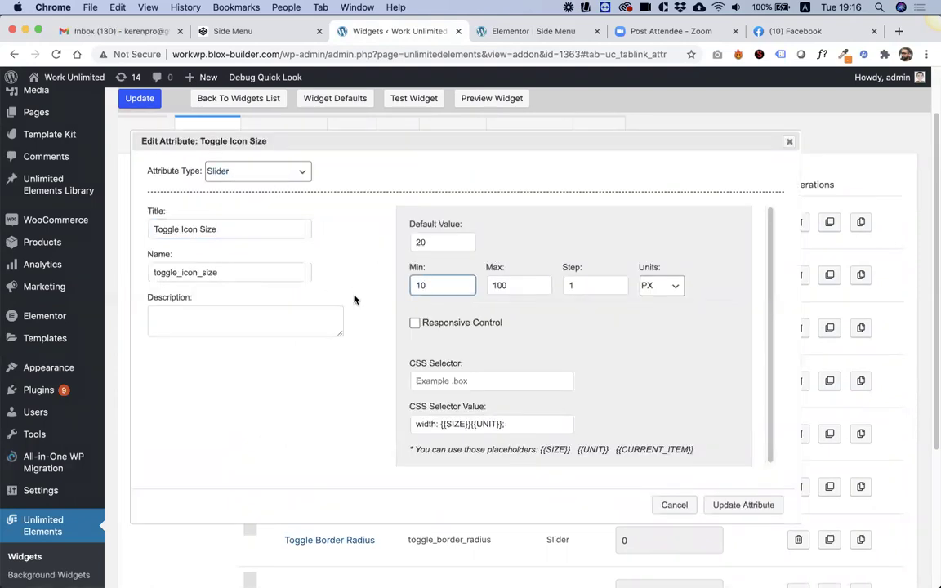
double_click(434, 424)
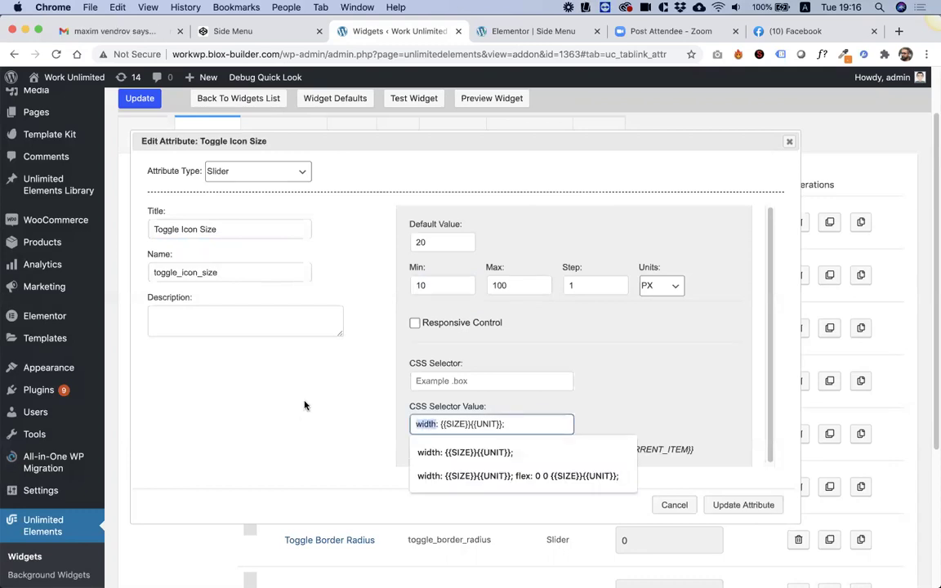
type("font-size")
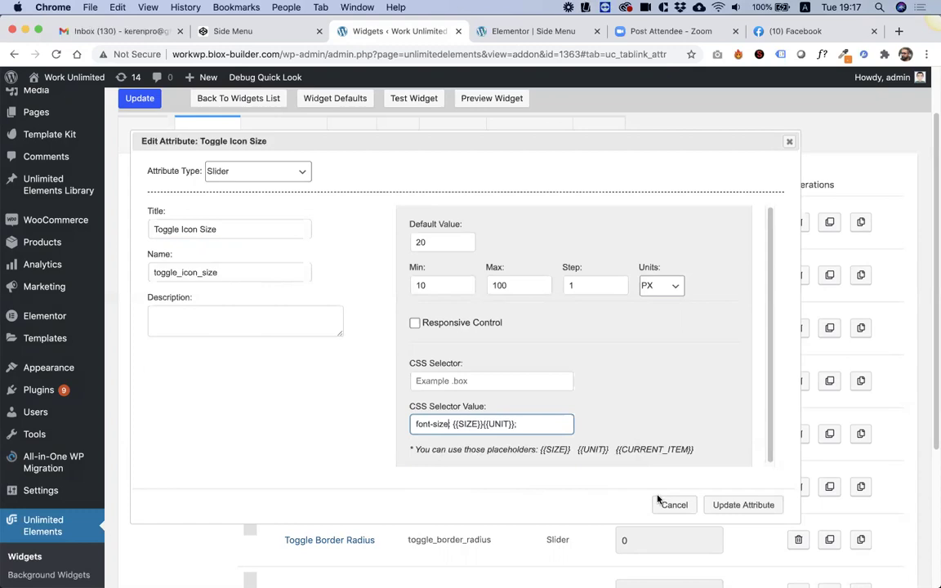
left_click(723, 505)
Step: Find the .OpenSideMenu selector in the widget CSS and copy it
left_click(398, 135)
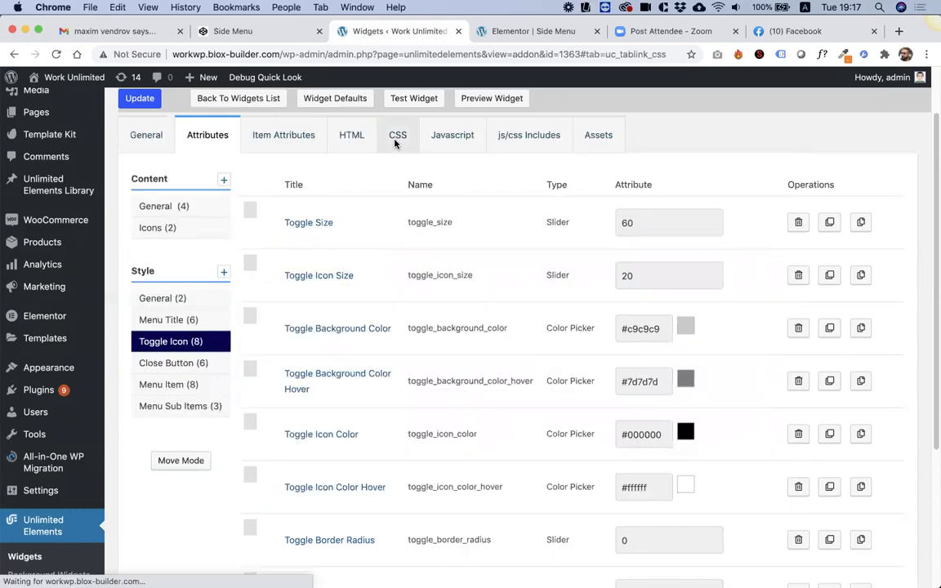
scroll(304, 287, "up", 5)
scroll(302, 287, "up", 4)
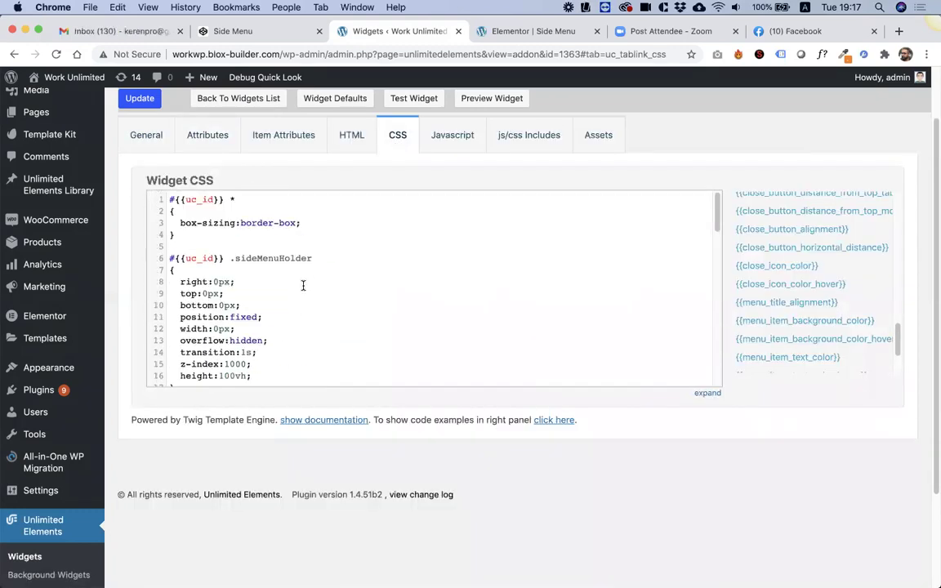
scroll(303, 287, "down", 3)
scroll(302, 287, "down", 10)
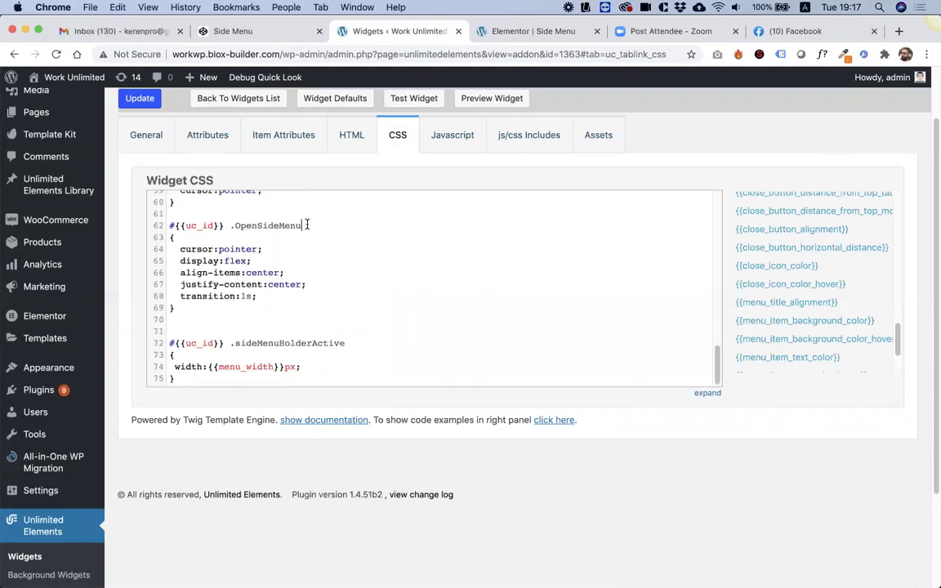
left_click_drag(308, 225, 236, 227)
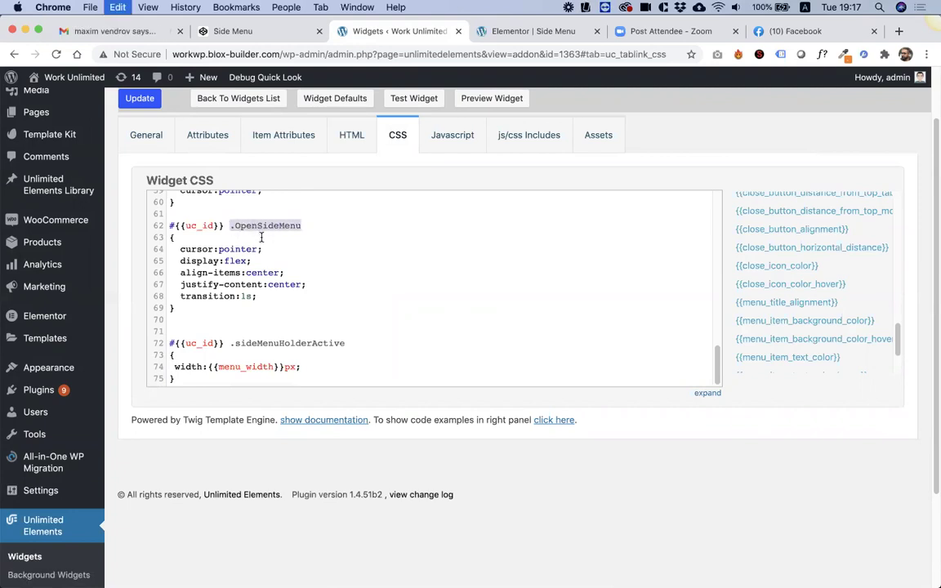
left_click(219, 275)
Step: Set the Toggle Icon Size CSS selector to .OpenSideMenu, enable Responsive Control, and save the attribute and widget
left_click(214, 138)
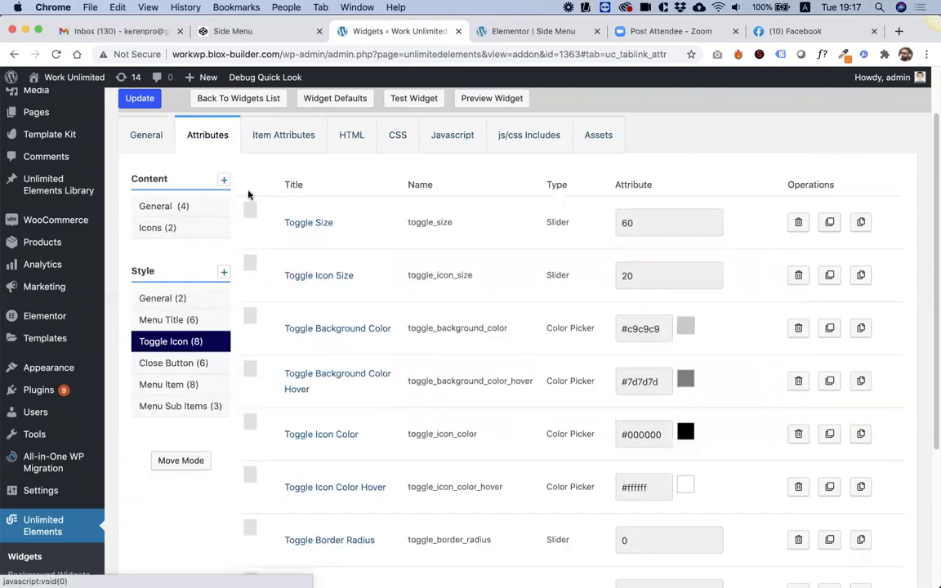
left_click(319, 275)
left_click(467, 382)
type(".OpenSideMenu")
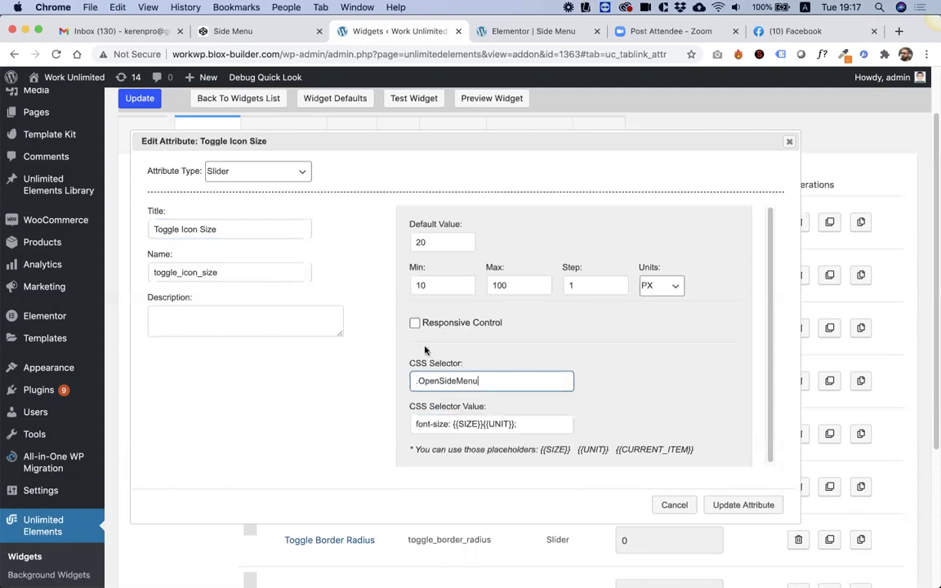
left_click(414, 323)
left_click(732, 505)
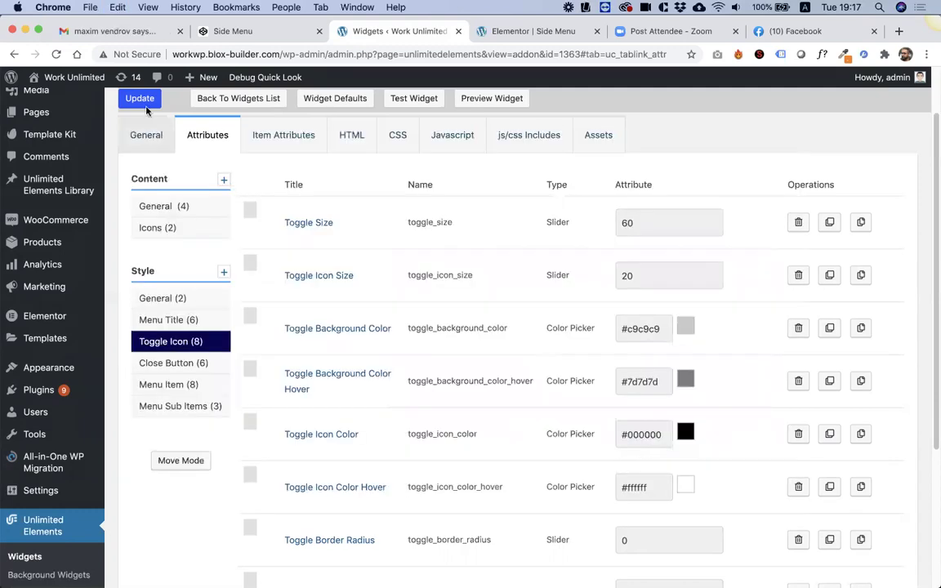
Step: Switch to the Elementor page, reload it, select the Side Menu widget, and open its side menu
left_click(553, 33)
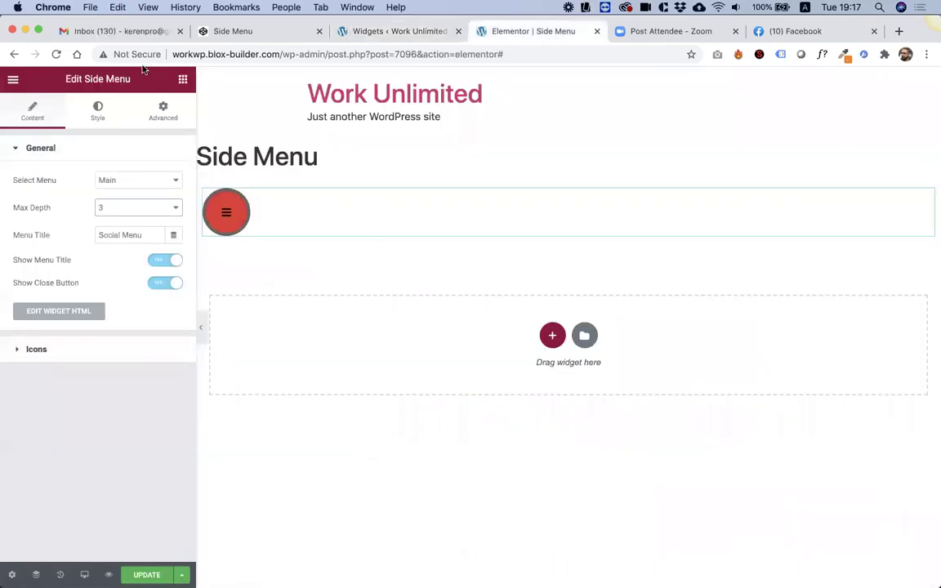
left_click(55, 54)
left_click(567, 215)
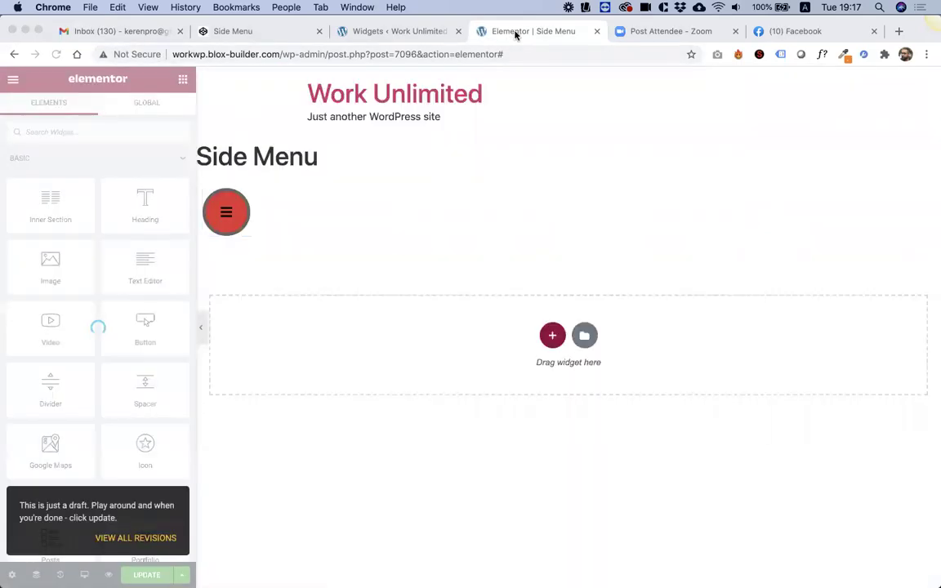
left_click(232, 213)
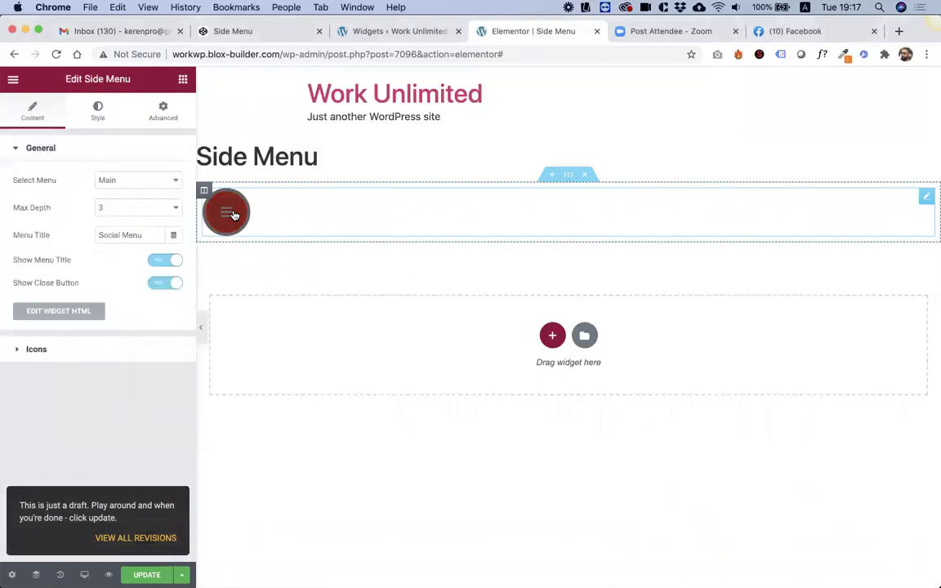
left_click(231, 214)
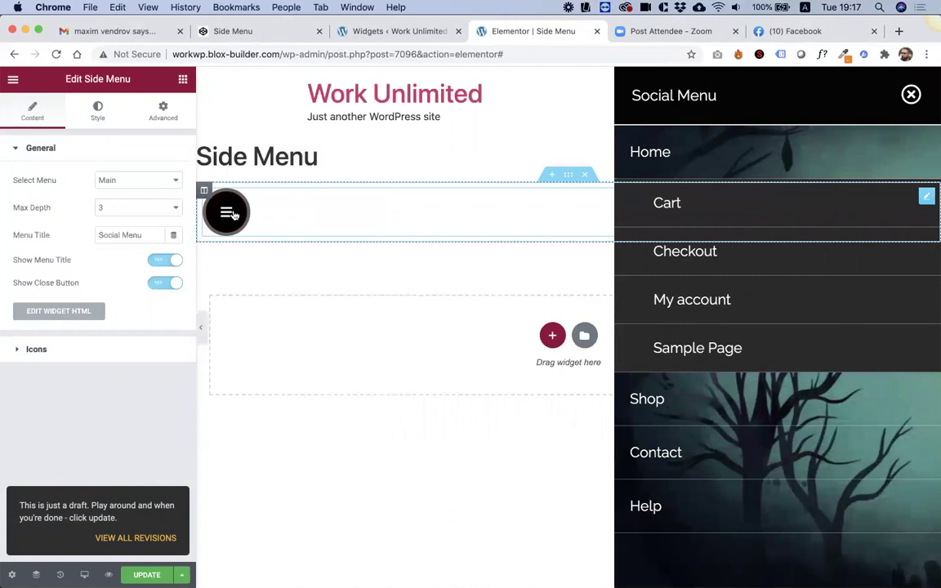
Step: Set the Side Menu widget's Toggle Icon Size style to 25 and save the page
left_click(98, 112)
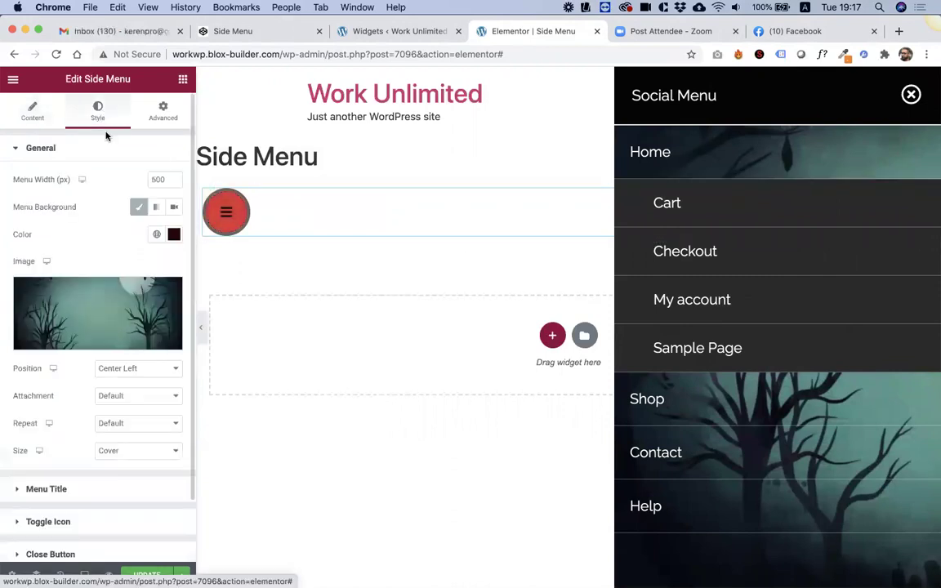
scroll(85, 393, "down", 3)
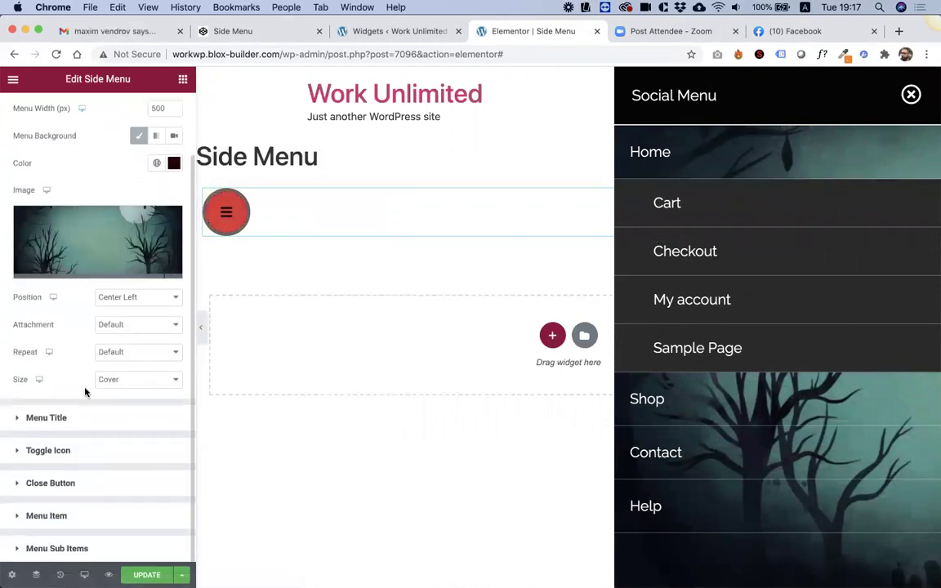
left_click(59, 451)
mouse_move(32, 321)
left_mouse_down()
mouse_move(85, 321)
mouse_move(82, 296)
mouse_move(29, 320)
mouse_move(110, 319)
mouse_move(38, 326)
left_mouse_up()
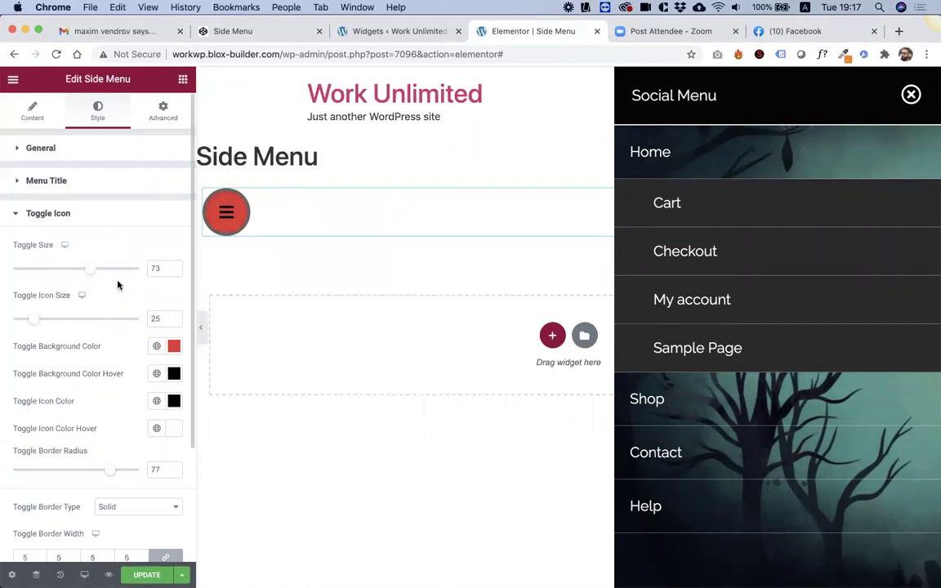
key("super+s")
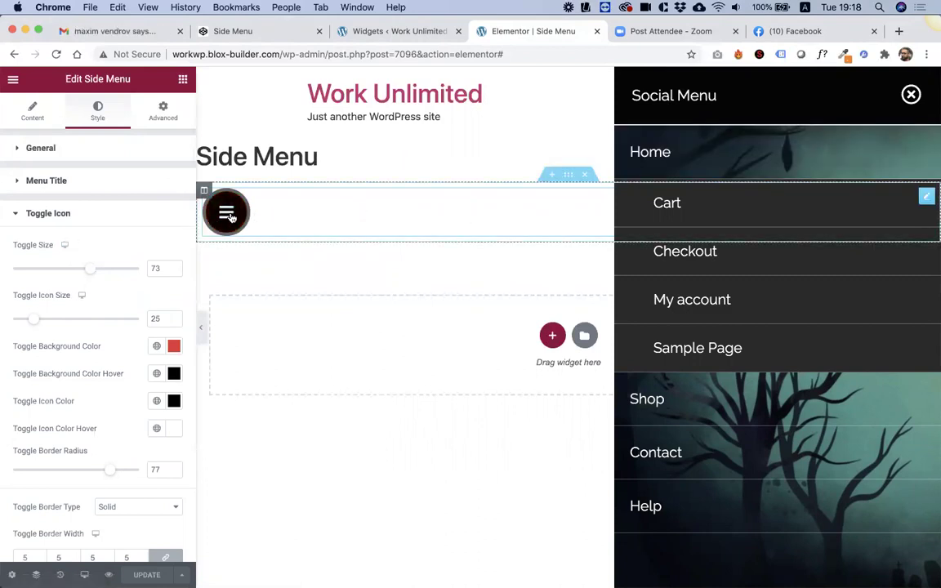
Step: In the widget's advanced positioning settings, set Width to Inline (auto) and Position to Fixed
left_click(164, 116)
left_click(49, 500)
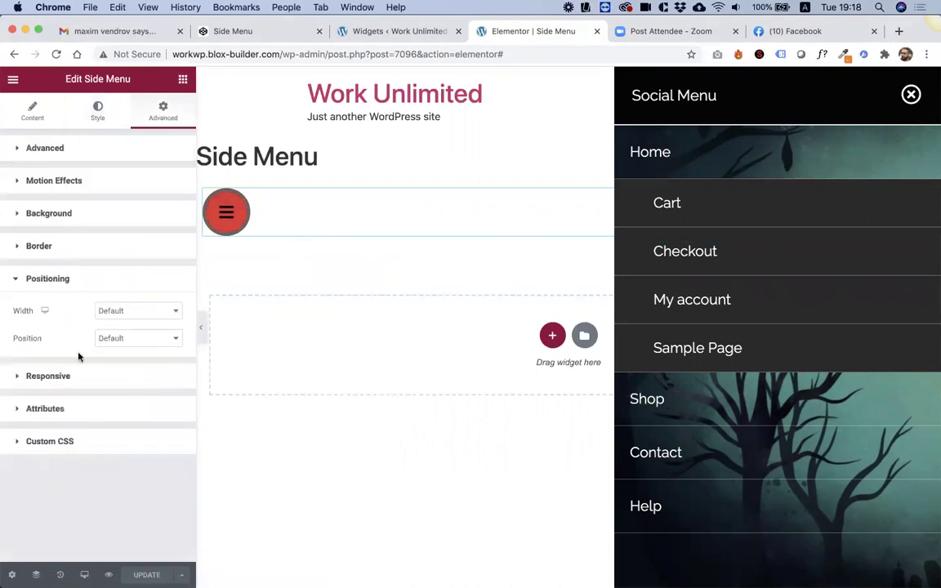
left_click(106, 313)
left_click(122, 330)
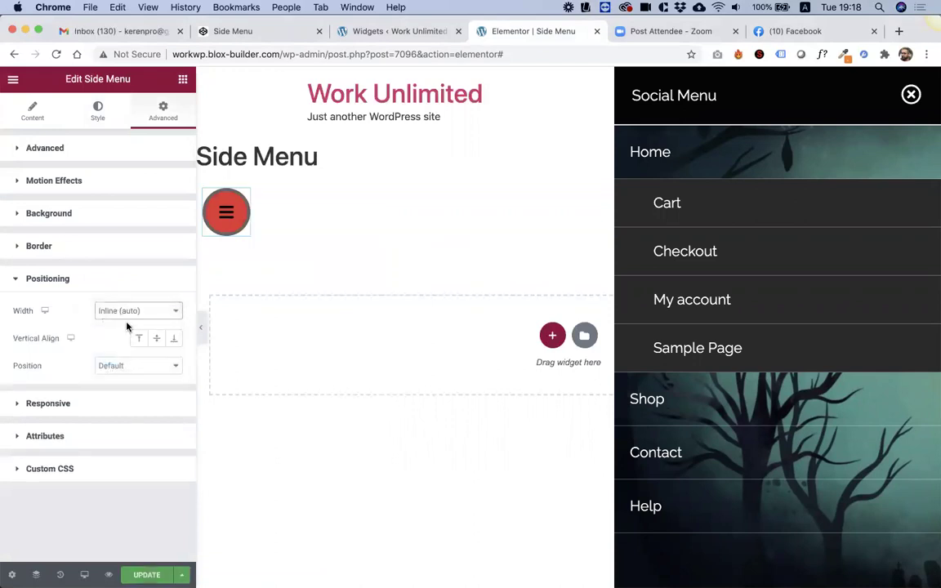
left_click(124, 365)
left_click(122, 387)
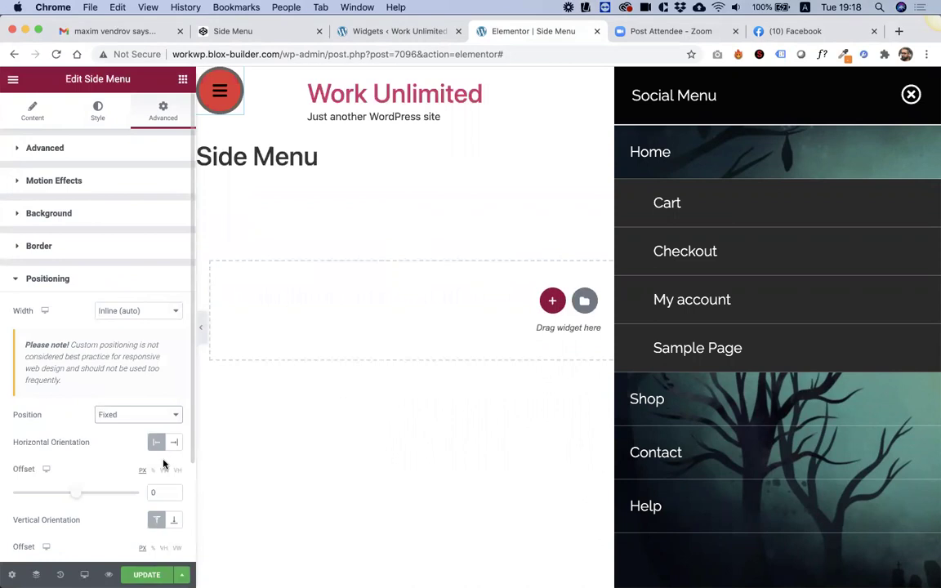
Step: Set the fixed widget's horizontal and vertical offsets to 30 px each
double_click(157, 490)
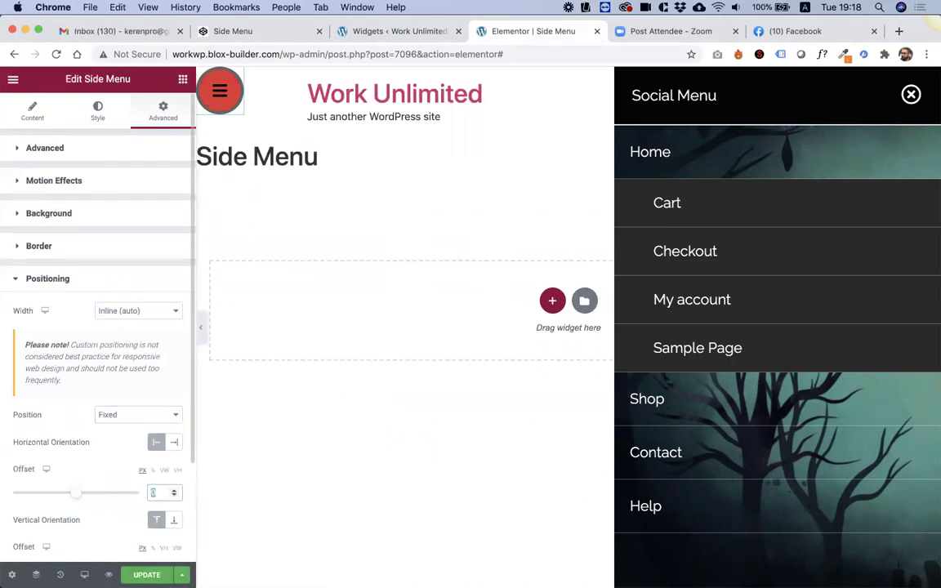
type("30")
scroll(131, 487, "down", 3)
double_click(158, 451)
type("30")
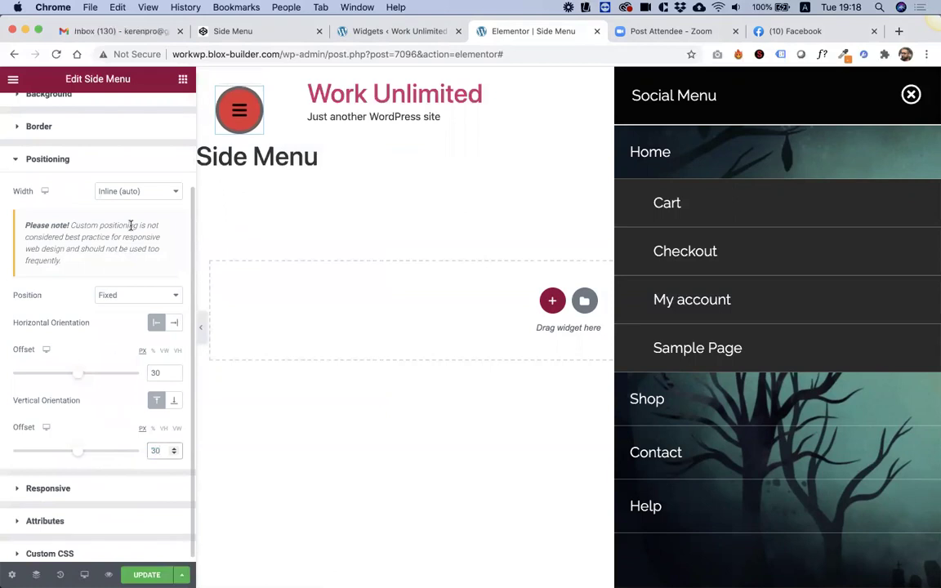
Step: Test the repositioned toggle button by closing and reopening the side menu twice
left_click(242, 114)
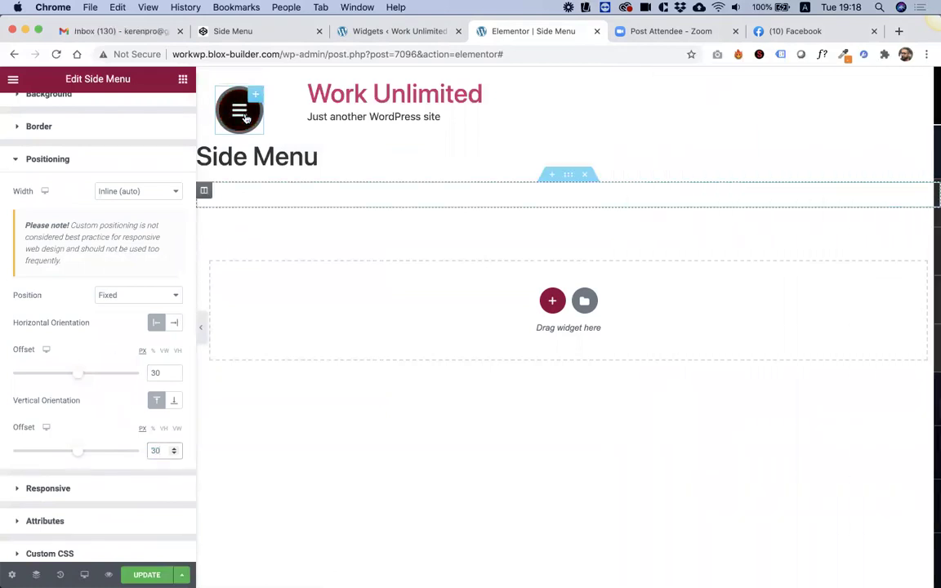
left_click(242, 114)
left_click(243, 114)
left_click(245, 116)
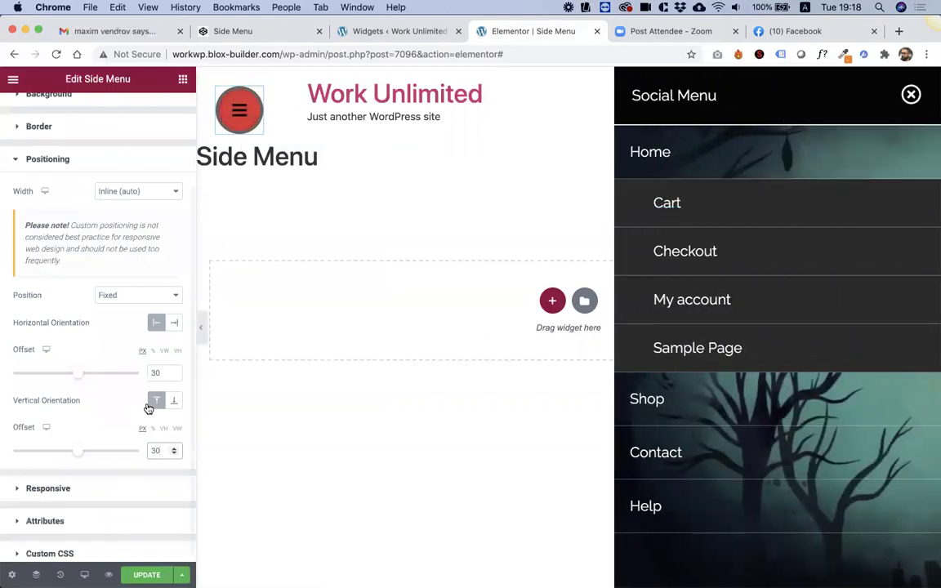
Step: Switch the widget's horizontal orientation to right, test closing and reopening the side menu, and save the page
left_click(174, 323)
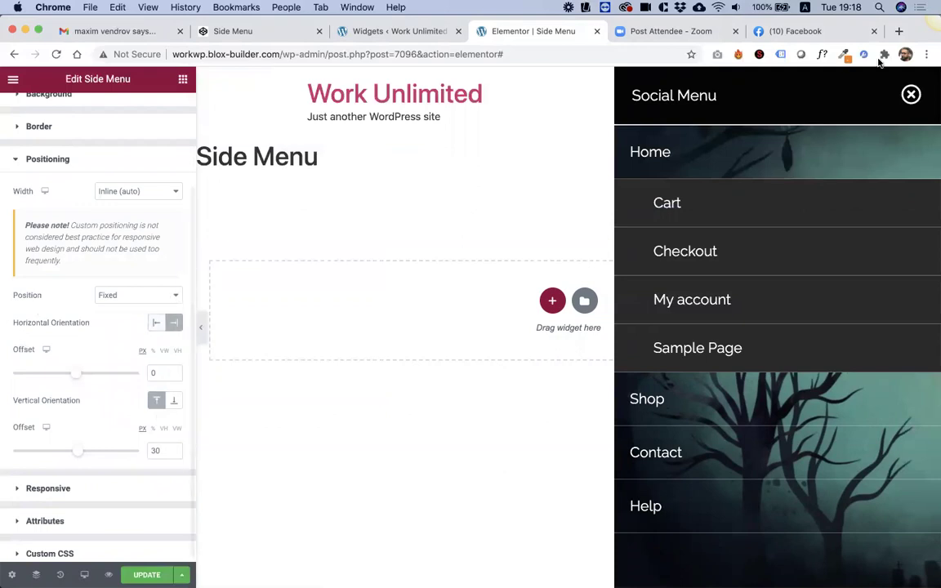
left_click(910, 95)
left_click(921, 119)
key("super+s")
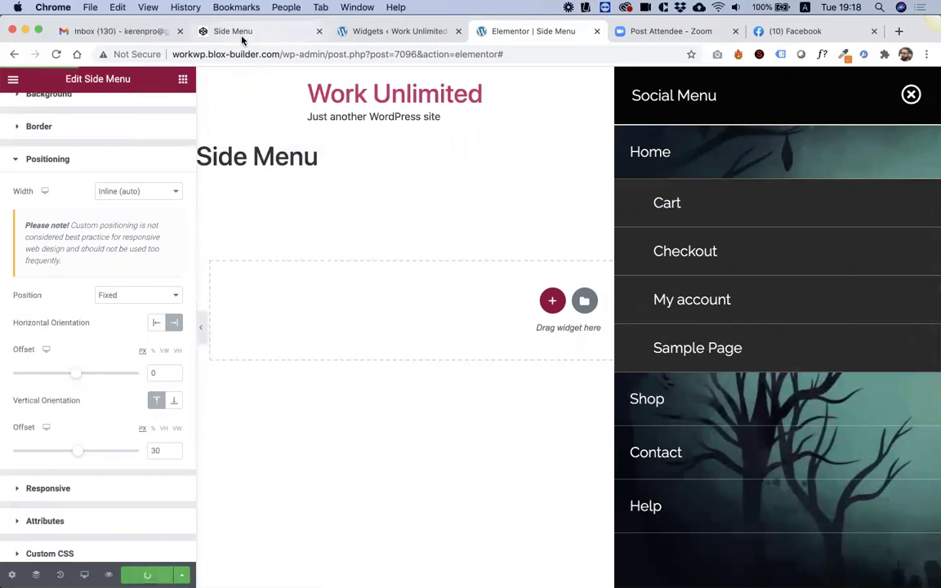
Step: Switch to the Side Menu widget editor and copy the CSS selector from the Menu Sub Item Padding attribute without changing it
left_click(400, 31)
scroll(155, 196, "up", 2)
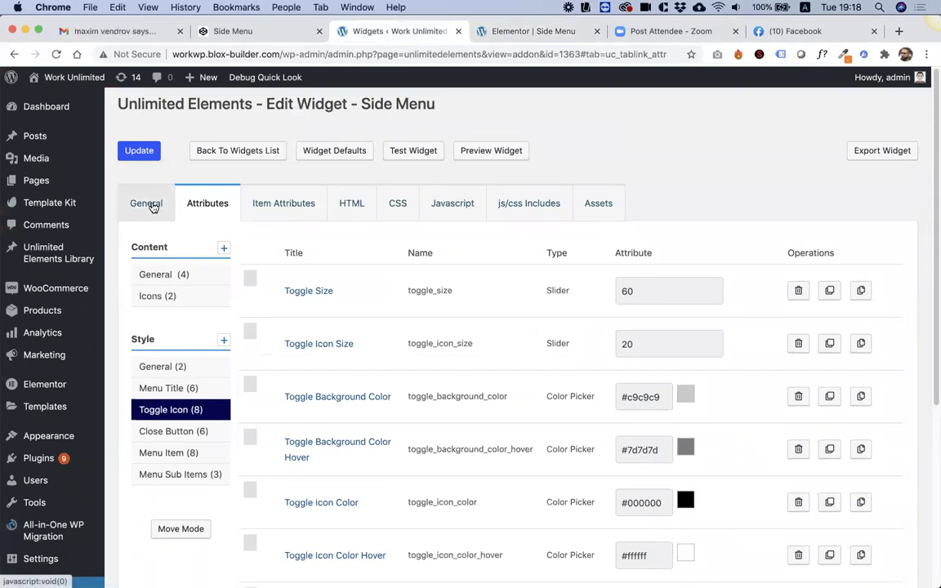
left_click(165, 476)
scroll(257, 310, "down", 3)
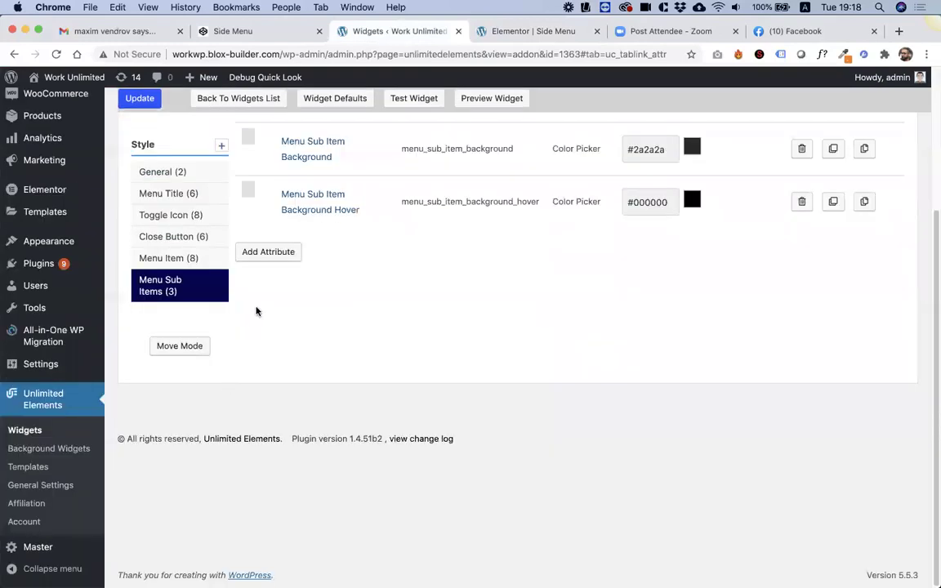
scroll(257, 306, "up", 3)
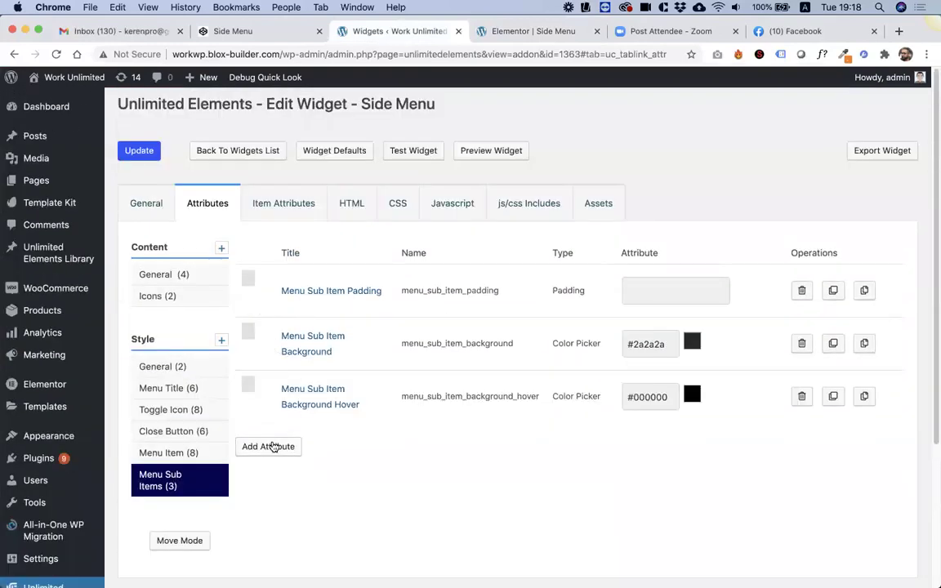
left_click(332, 290)
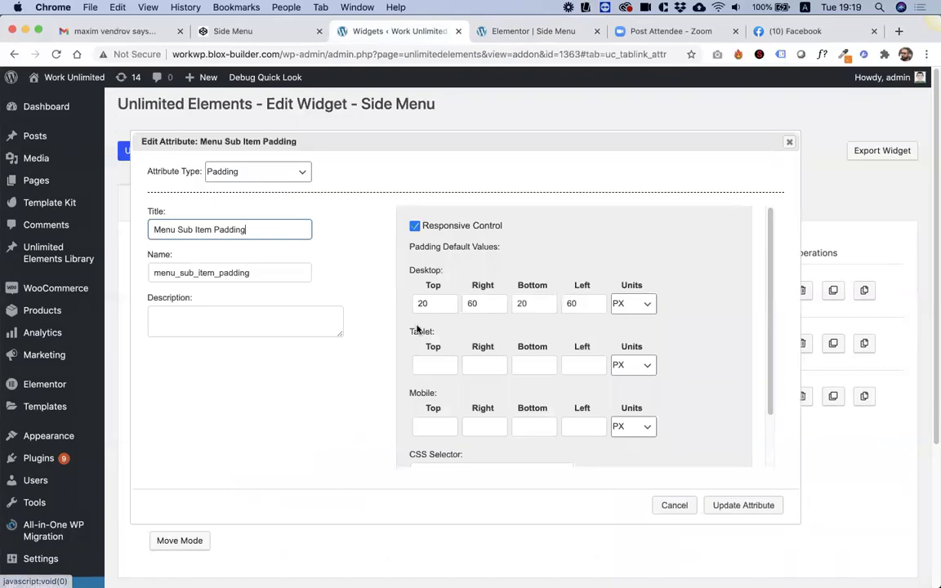
scroll(417, 328, "down", 3)
triple_click(556, 410)
key("super+c")
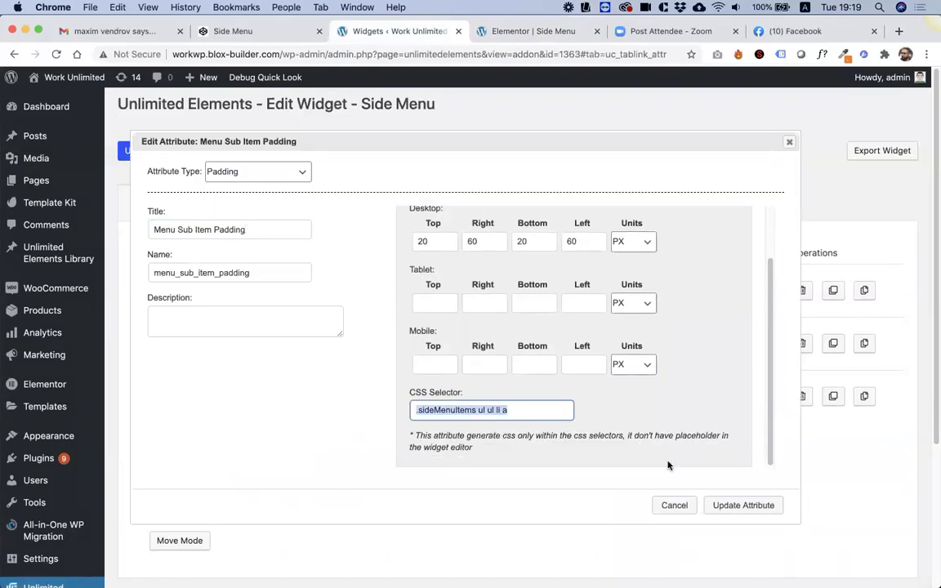
left_click(684, 506)
Step: Start a new Typography attribute titled Menu Sub Item Typography in the Menu Sub Items style section
left_click(237, 445)
left_click(236, 175)
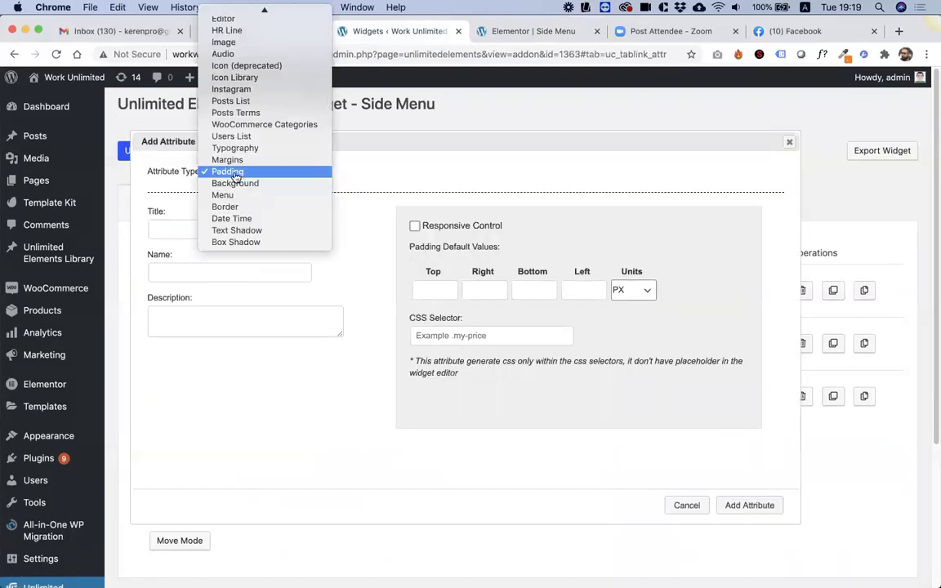
scroll(235, 178, "up", 3)
key("Return")
type("Mennu")
key("BackSpace")
key("BackSpace")
type("u")
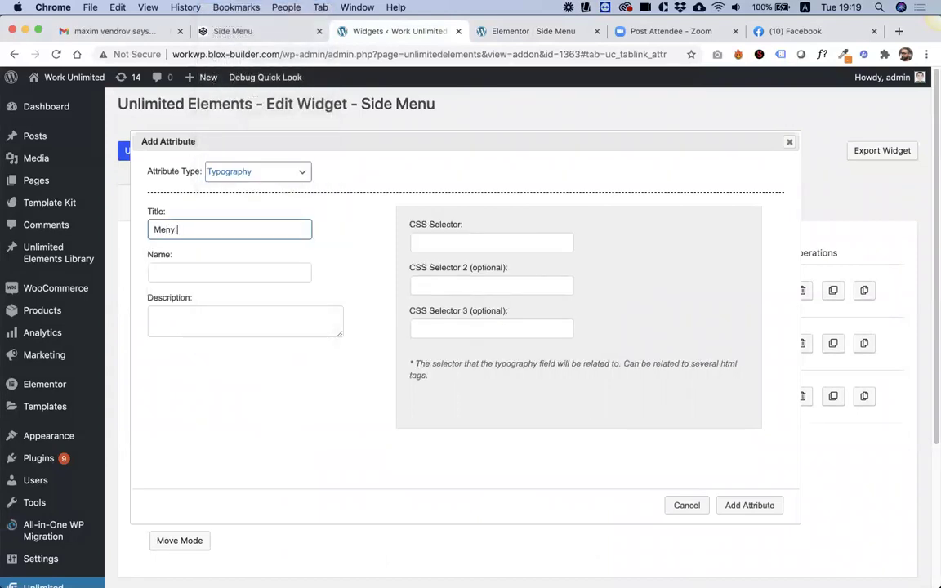
key("BackSpace")
key("BackSpace")
type("u Sub Item Typogra")
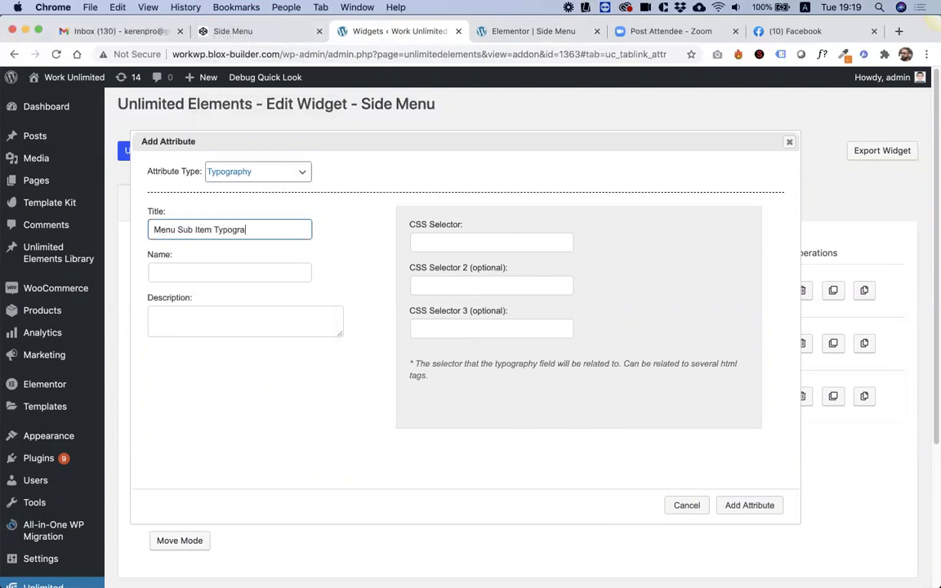
Step: Set the typography attribute's CSS selector to .sideMenuItems ul ul li a, add the attribute, and save the widget
key("Tab")
left_click(441, 245)
key("super+v")
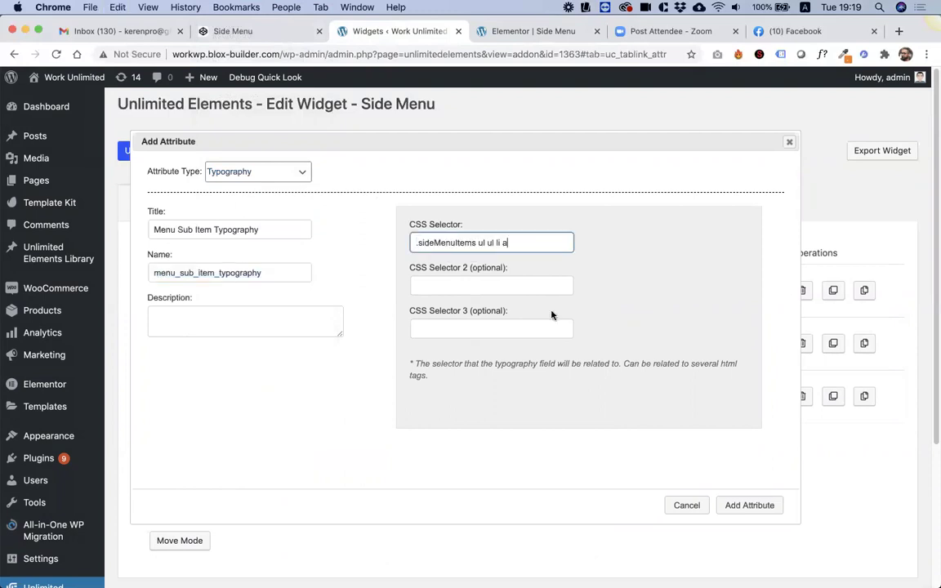
left_click(746, 504)
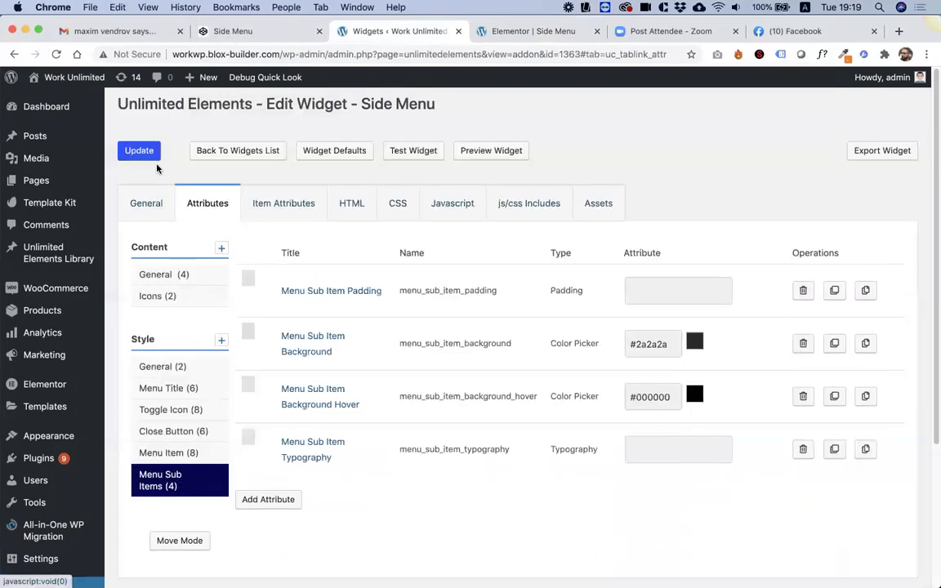
left_click(140, 152)
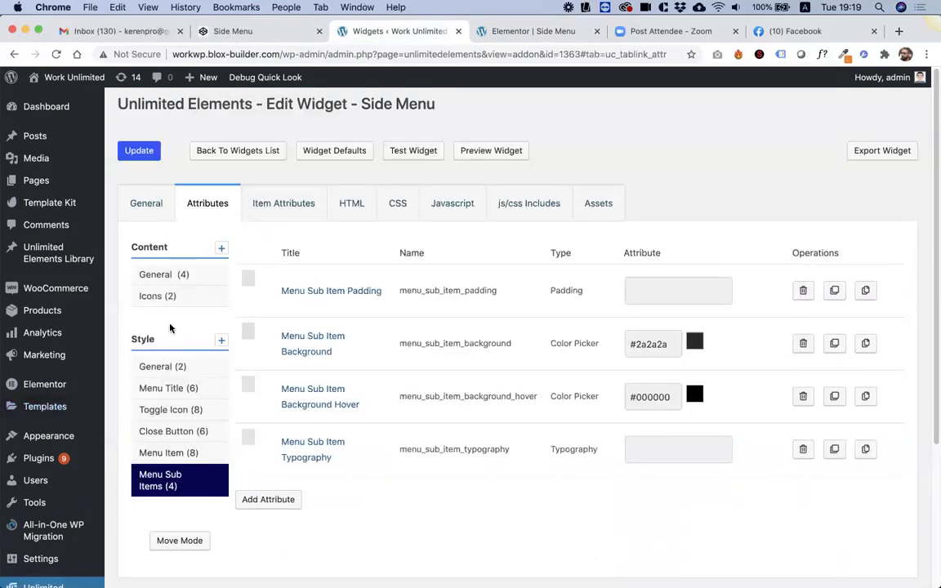
Step: Examine the positioning properties of the .sideMenuHolder rule in the widget CSS
left_click(397, 203)
left_click(251, 351)
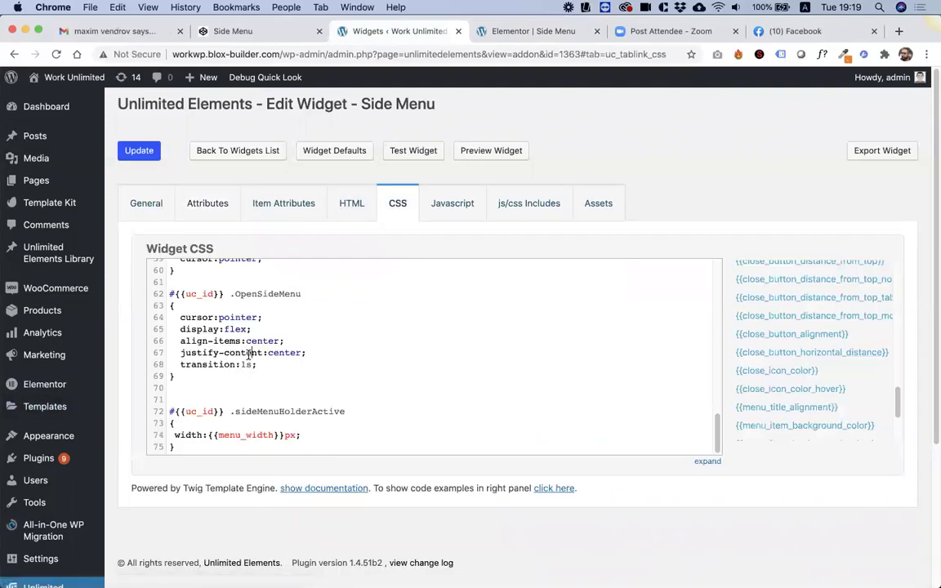
scroll(249, 368, "up", 10)
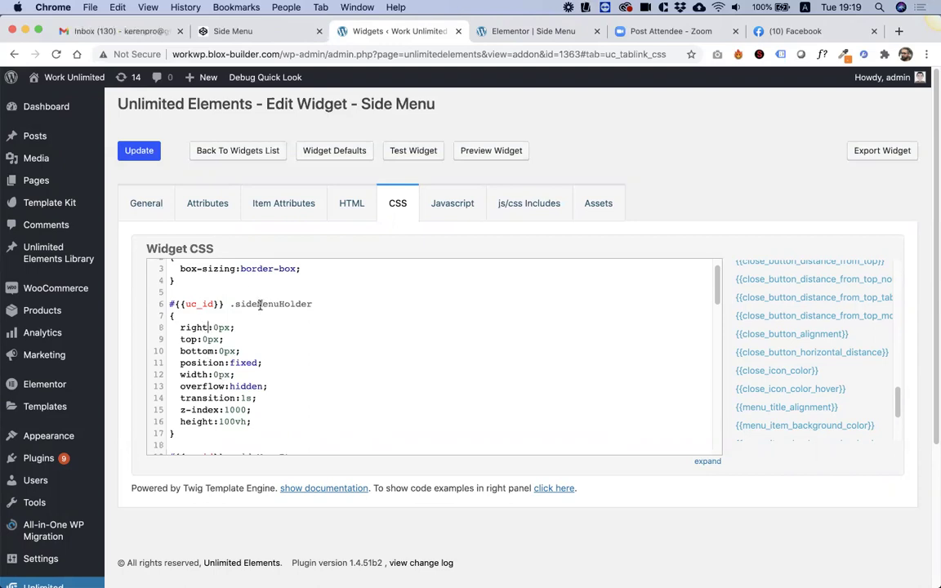
Step: Start a new Dropdown attribute titled Menu Position, named menu_position, in the General style section
left_click(209, 204)
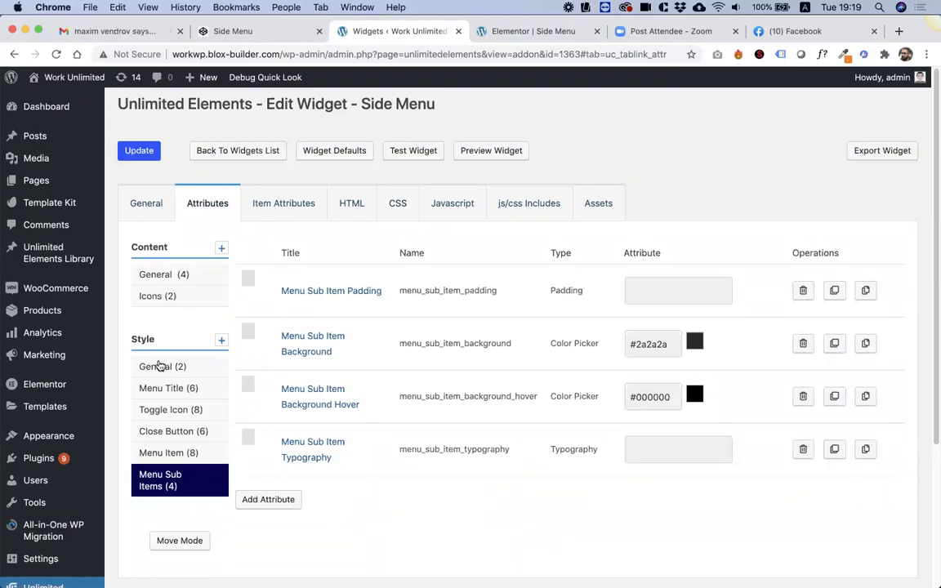
left_click(159, 366)
left_click(279, 365)
left_click(260, 171)
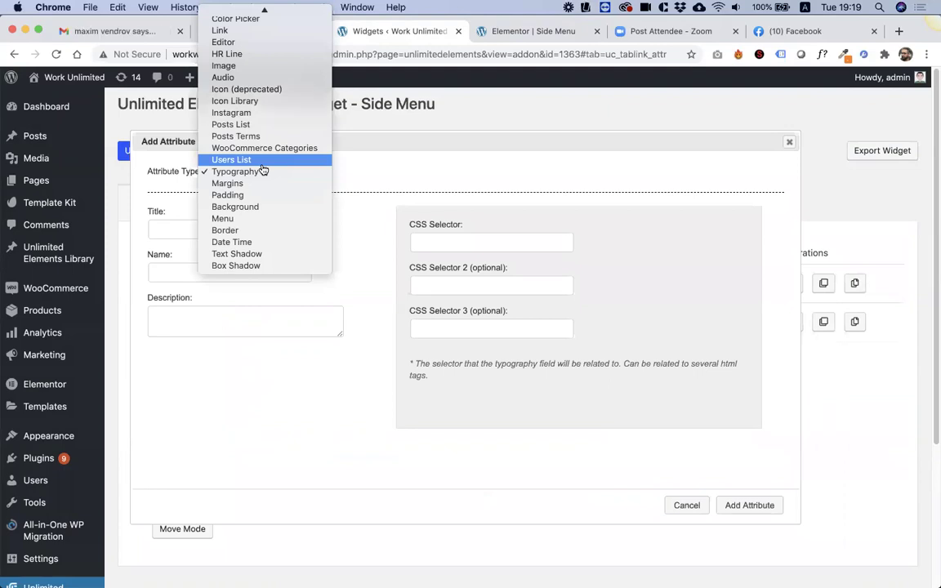
scroll(263, 169, "up", 2)
key("Return")
type("Menu")
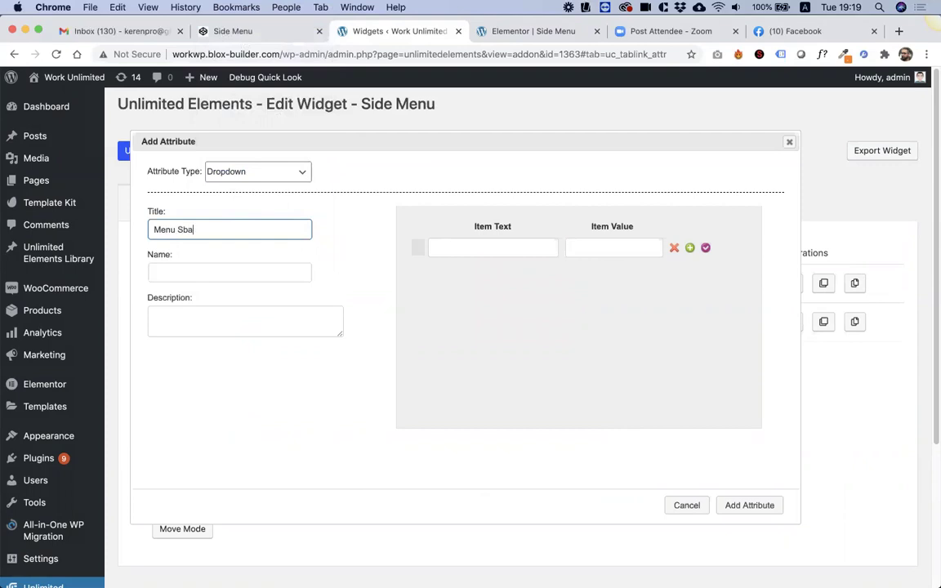
type(" S")
key("BackSpace")
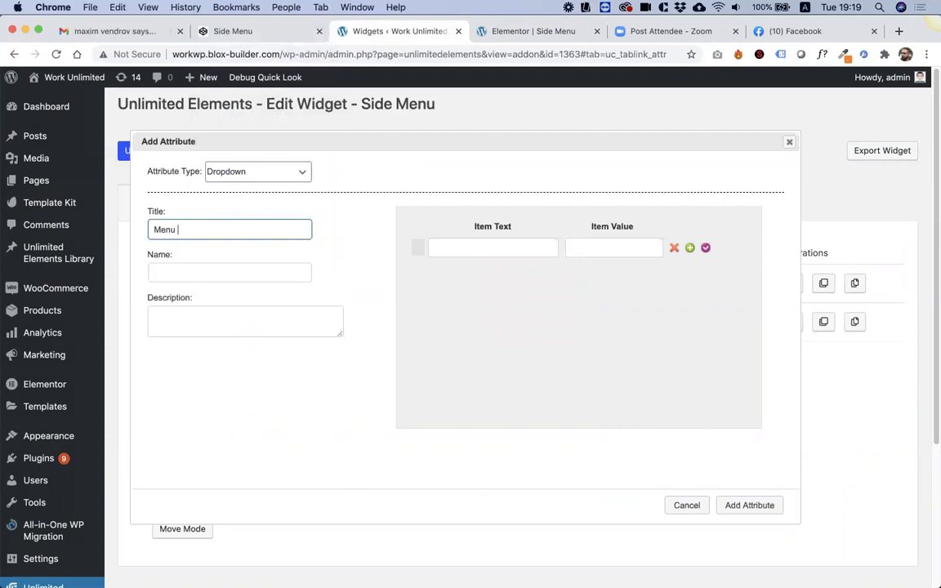
type("Position")
key("Tab")
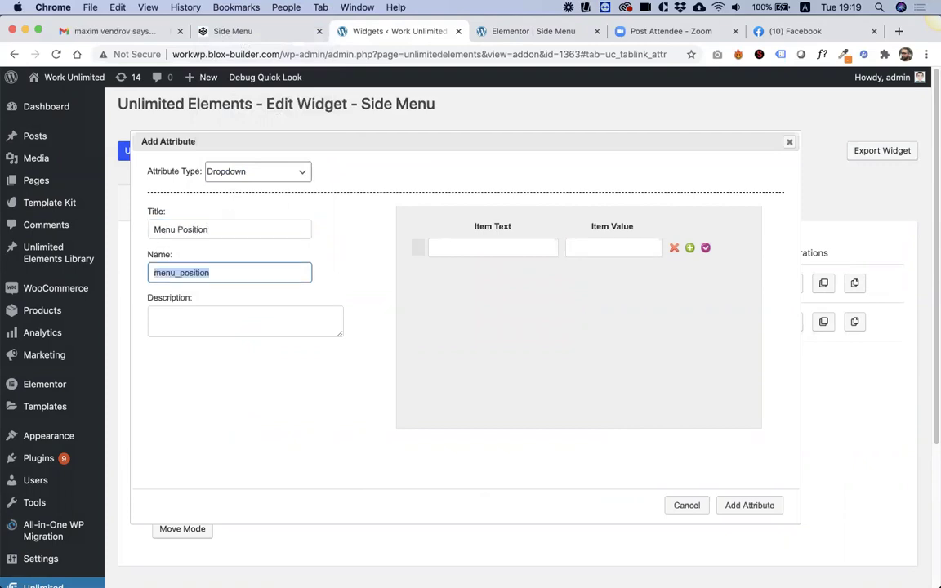
Step: Define the Menu Position options as Right with value right and Left with value left
left_click(500, 249)
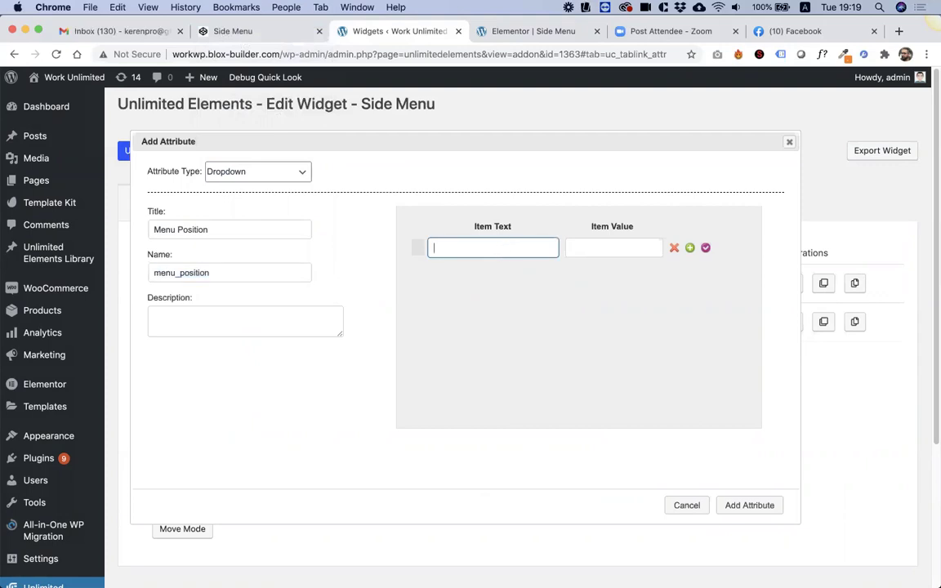
key("Tab")
type("rigt")
key("BackSpace")
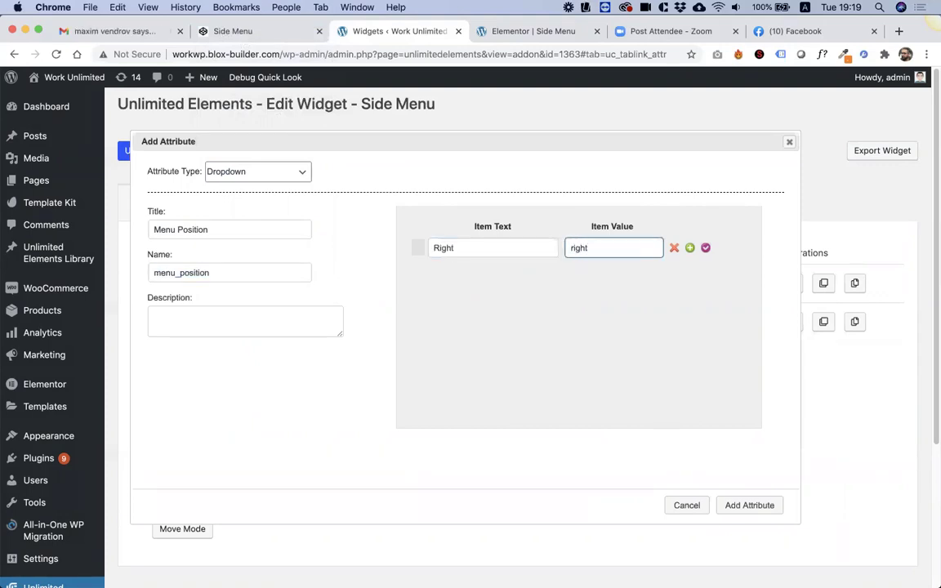
left_click(689, 247)
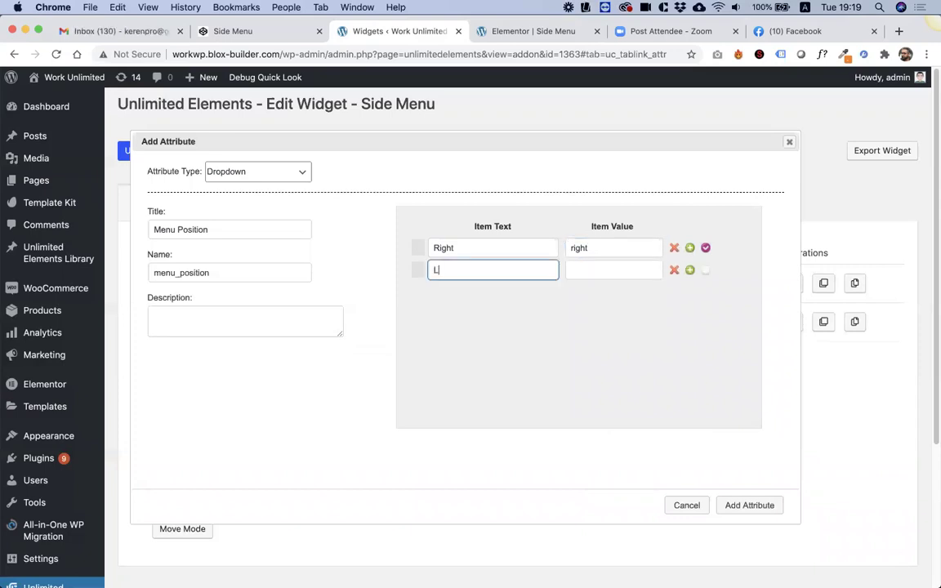
key("Tab")
type("left")
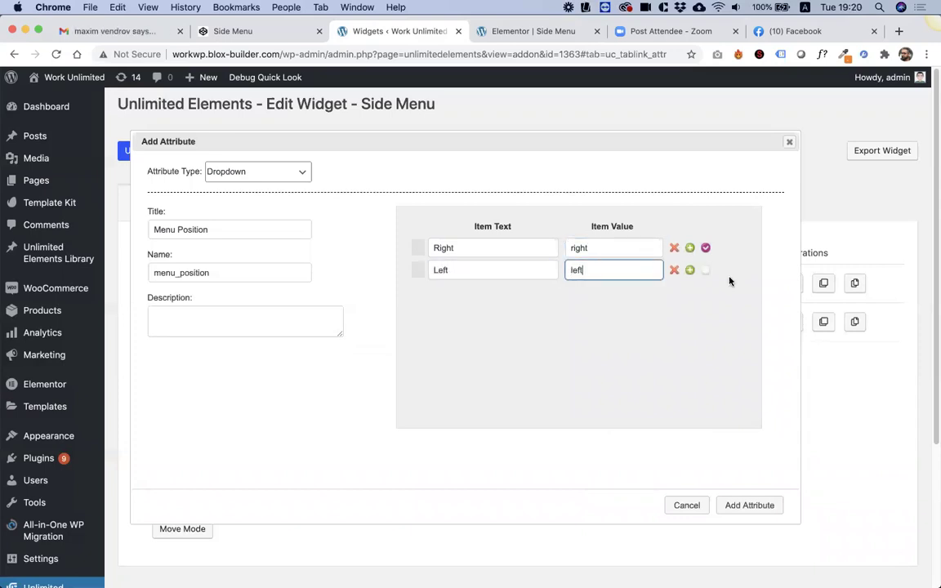
Step: Add the Menu Position attribute and save the widget with {{menu_position}} replacing the right property name in the .sideMenuHolder CSS rule
left_click(745, 505)
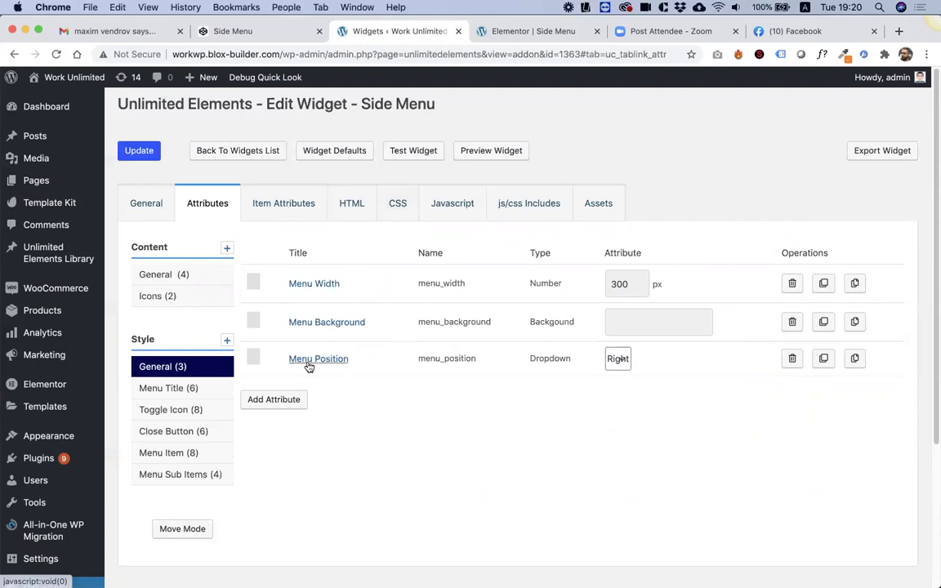
left_click(398, 203)
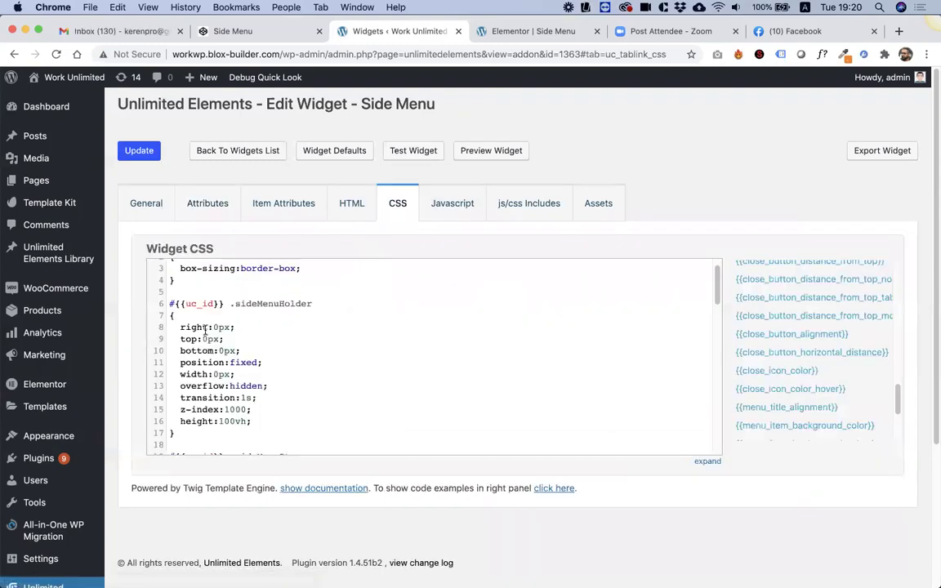
double_click(206, 327)
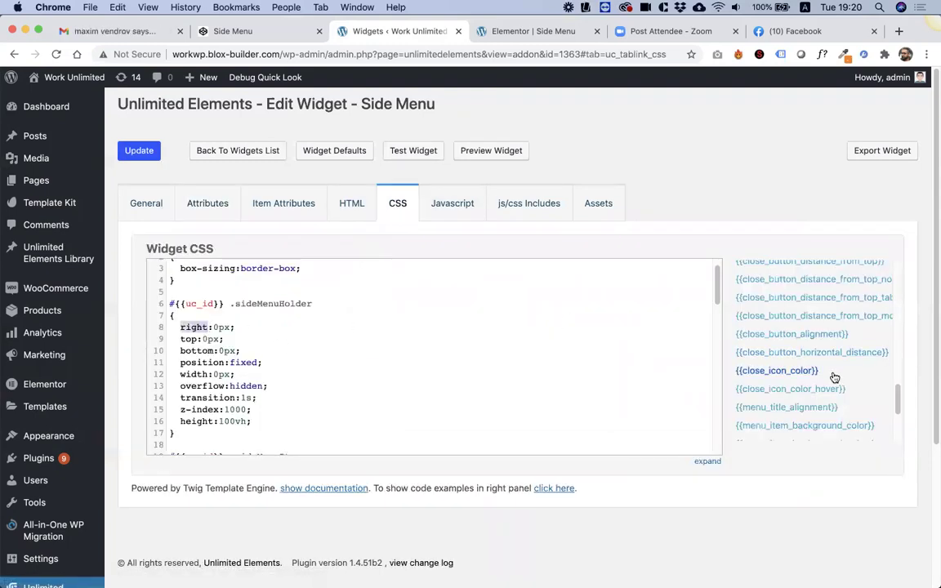
scroll(817, 400, "down", 3)
left_click(773, 407)
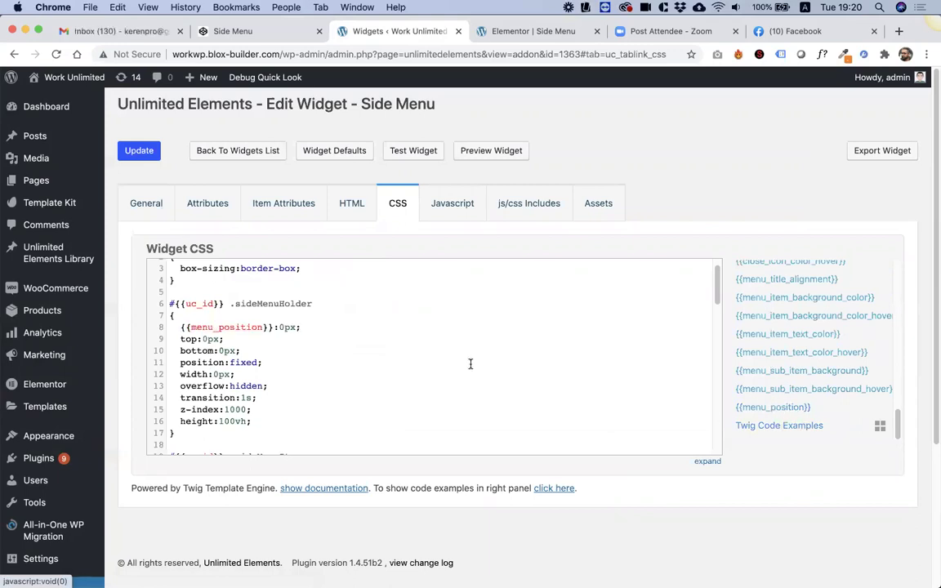
left_click(151, 152)
Step: Reload the Side Menu page in the Elementor editor and test opening, closing and reopening the side menu
left_click(490, 31)
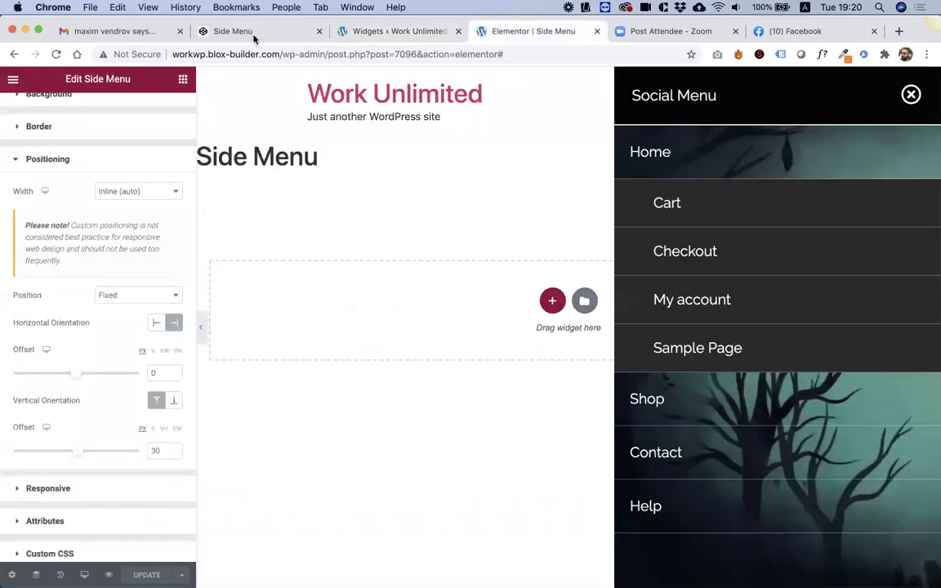
left_click(56, 54)
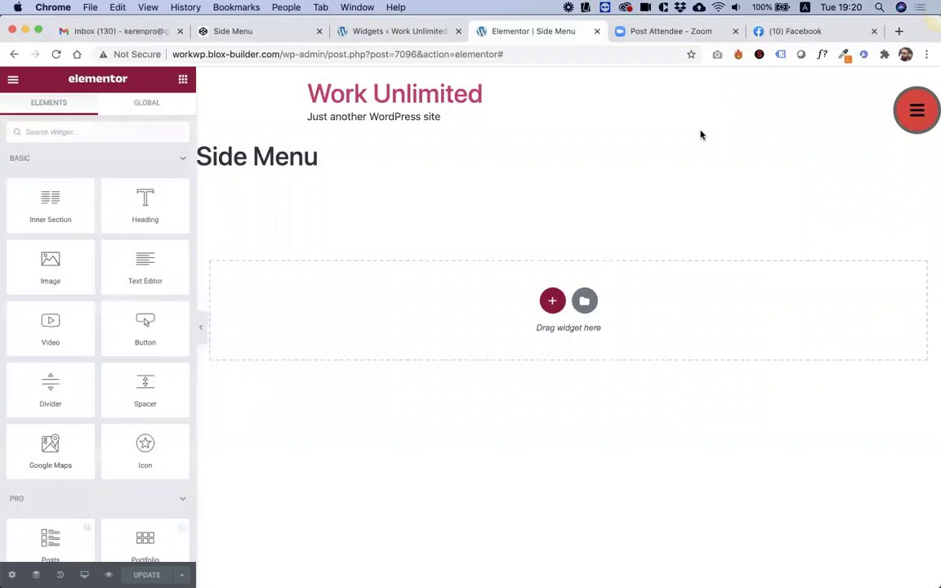
left_click(915, 112)
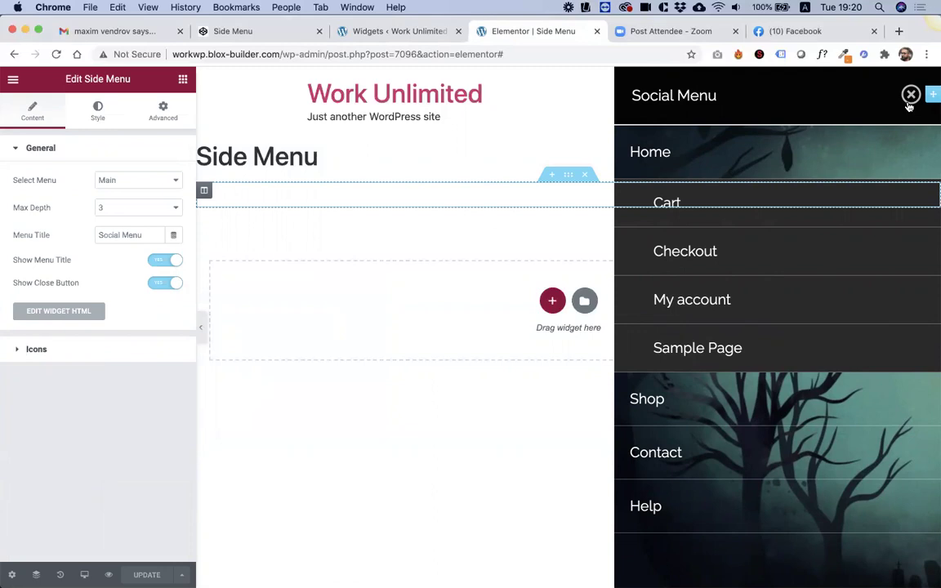
left_click(911, 96)
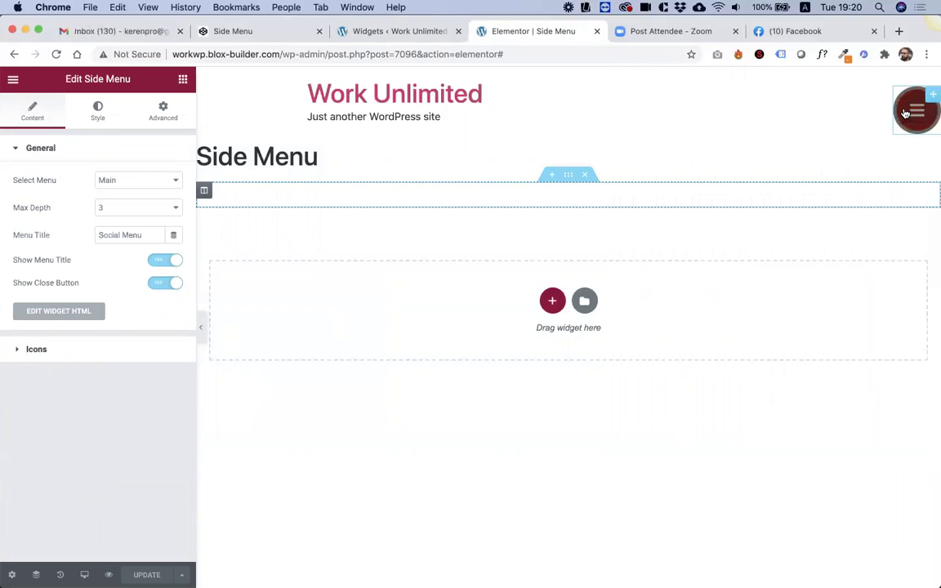
left_click(907, 110)
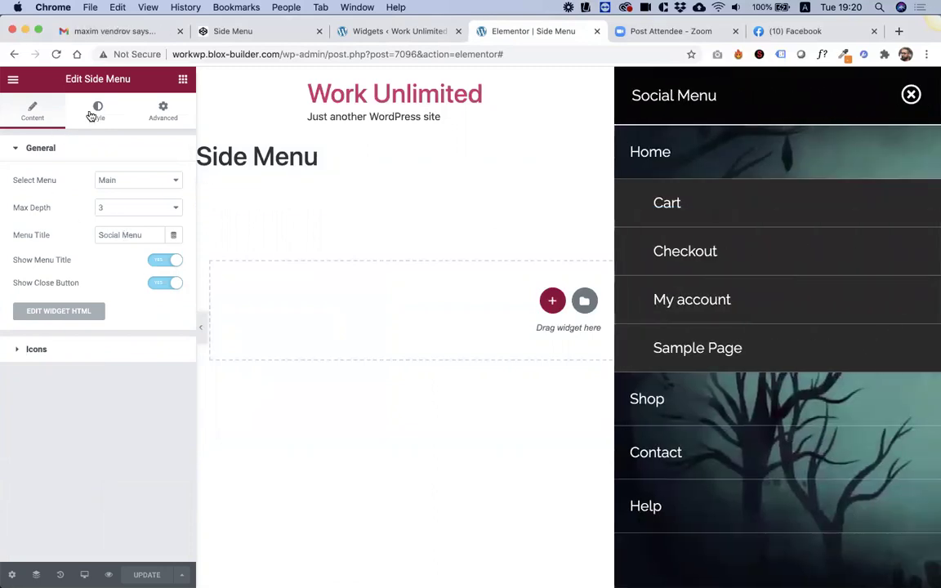
Step: Set the Side Menu widget's Menu Position to Left in its General style settings
left_click(97, 112)
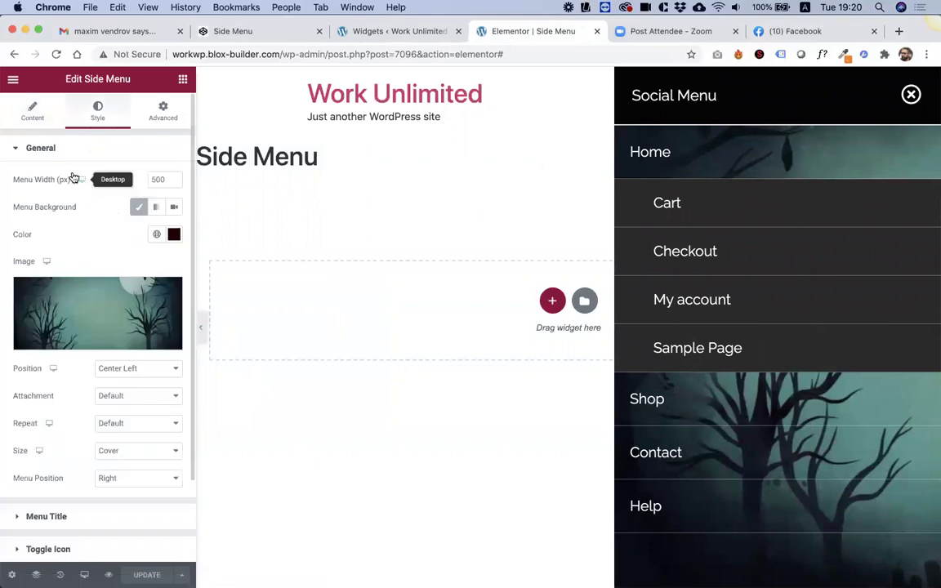
left_click(123, 478)
left_click(120, 492)
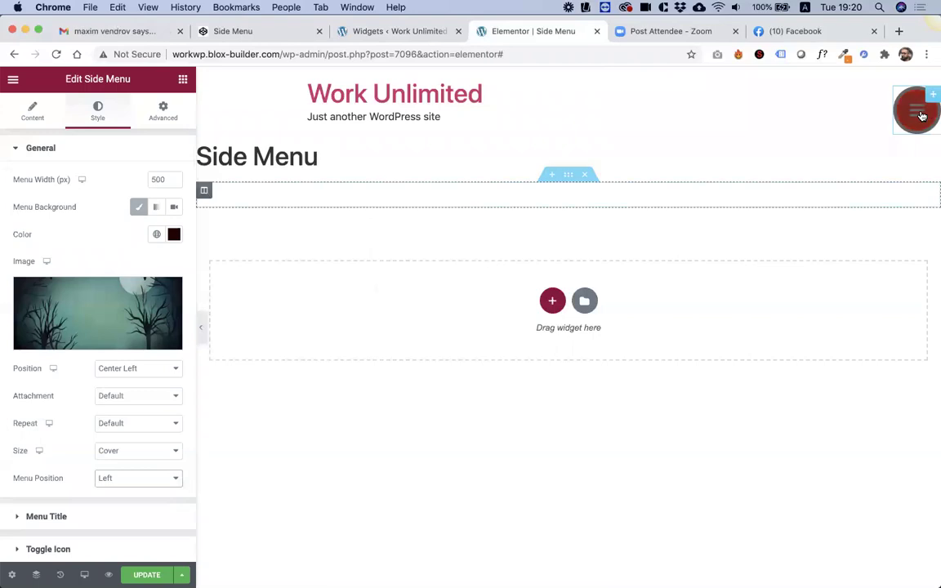
Step: Toggle the side menu repeatedly in the page preview to check how it slides in from the chosen side
left_click(917, 113)
left_click(917, 112)
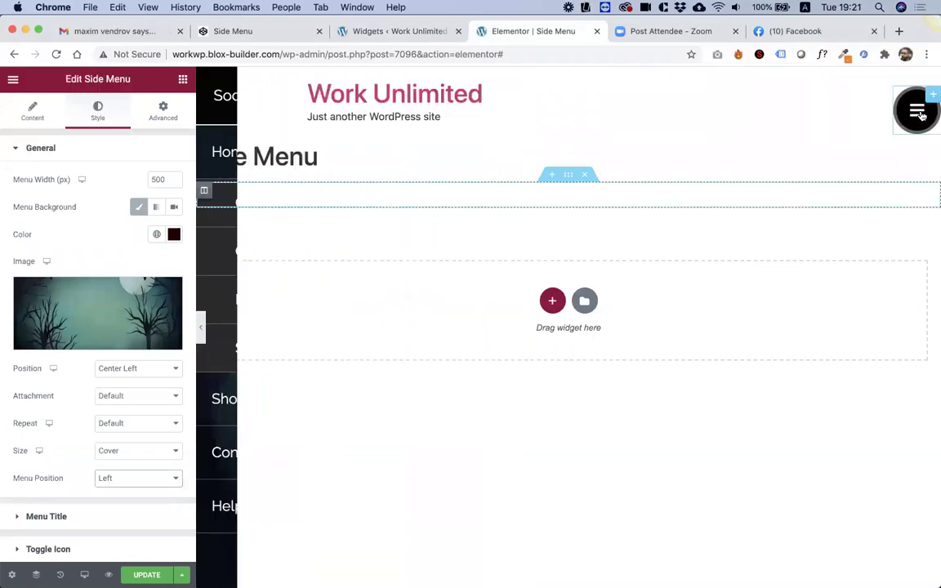
left_click(917, 113)
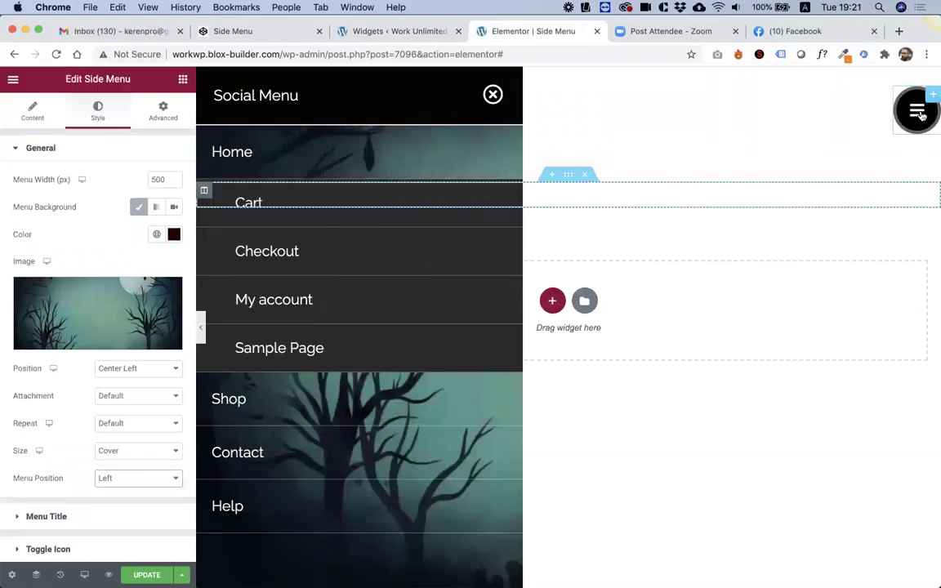
left_click(916, 112)
left_click(916, 113)
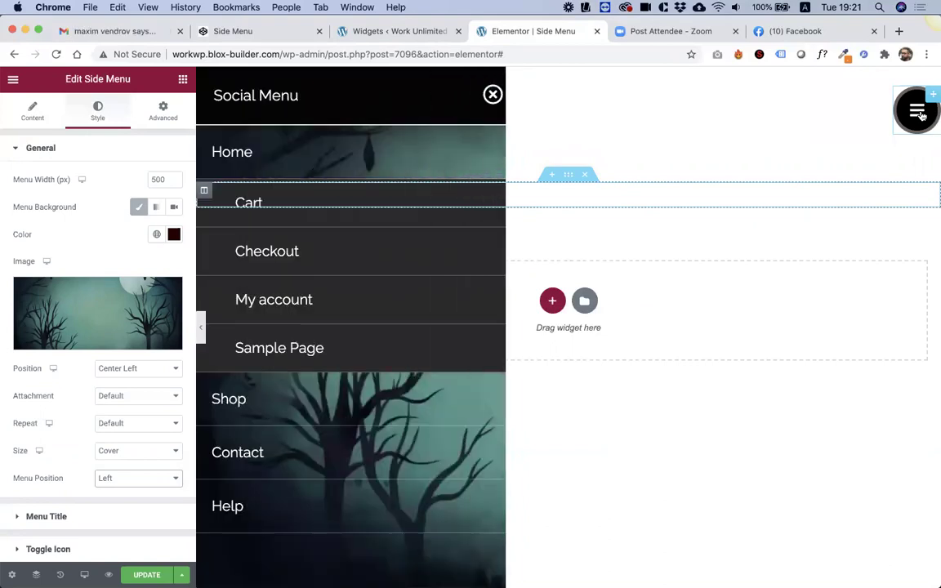